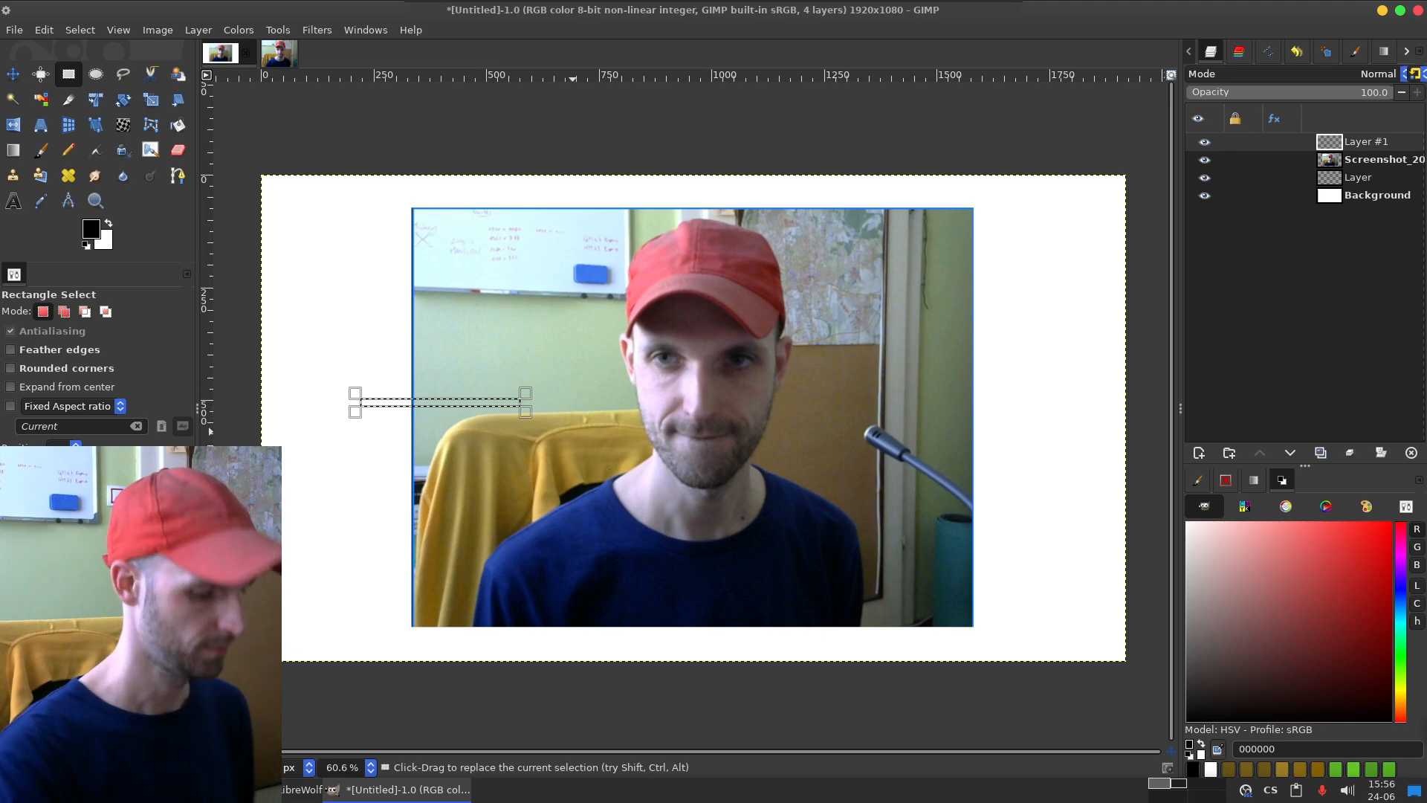
Step: Clear the thin rectangular selection and set the foreground colour to dark brown 695417 for the Paintbrush
mouse_move(286, 382)
mouse_down()
mouse_move(319, 368)
mouse_move(345, 405)
mouse_up()
key(ctrl+z)
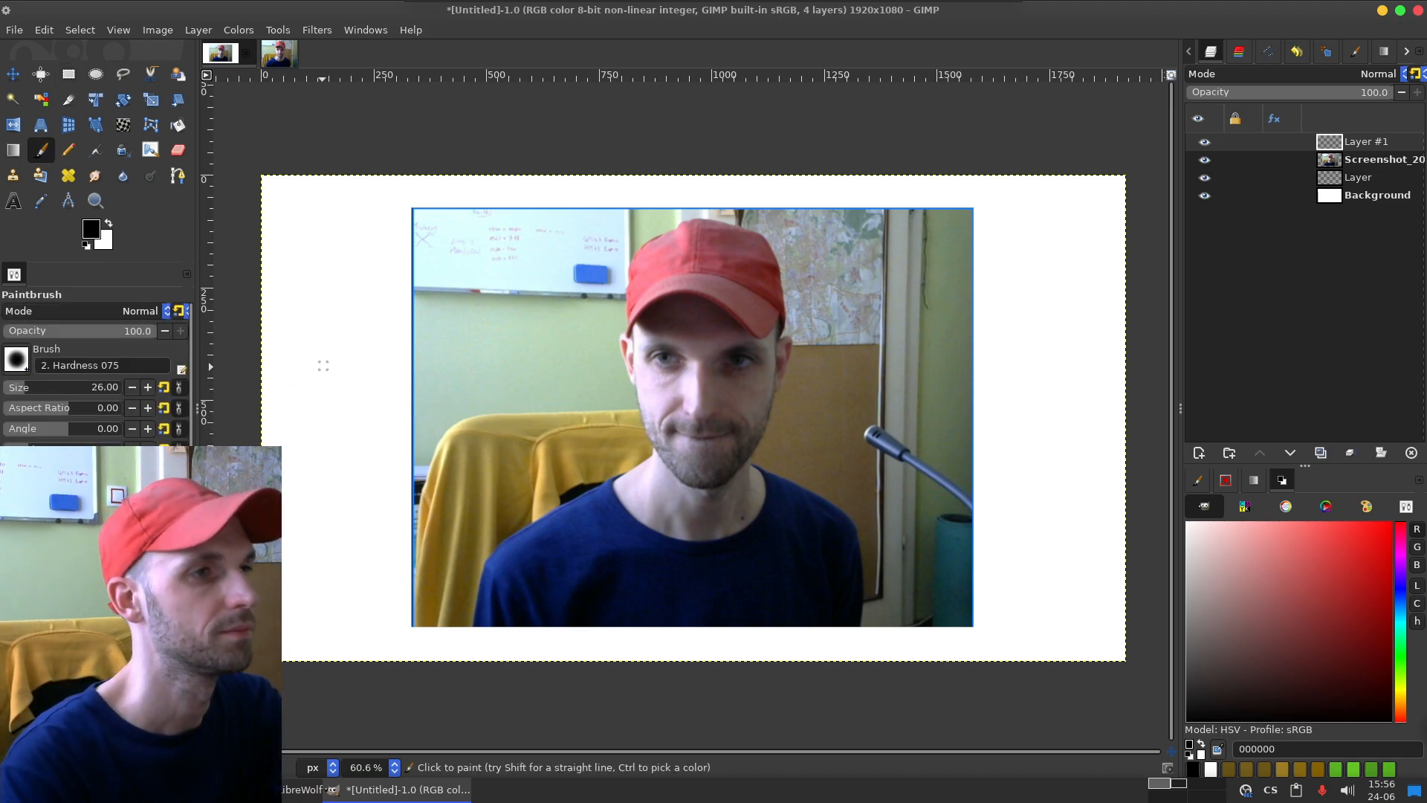
drag(1400, 702, 1400, 696)
drag(1327, 709, 1314, 711)
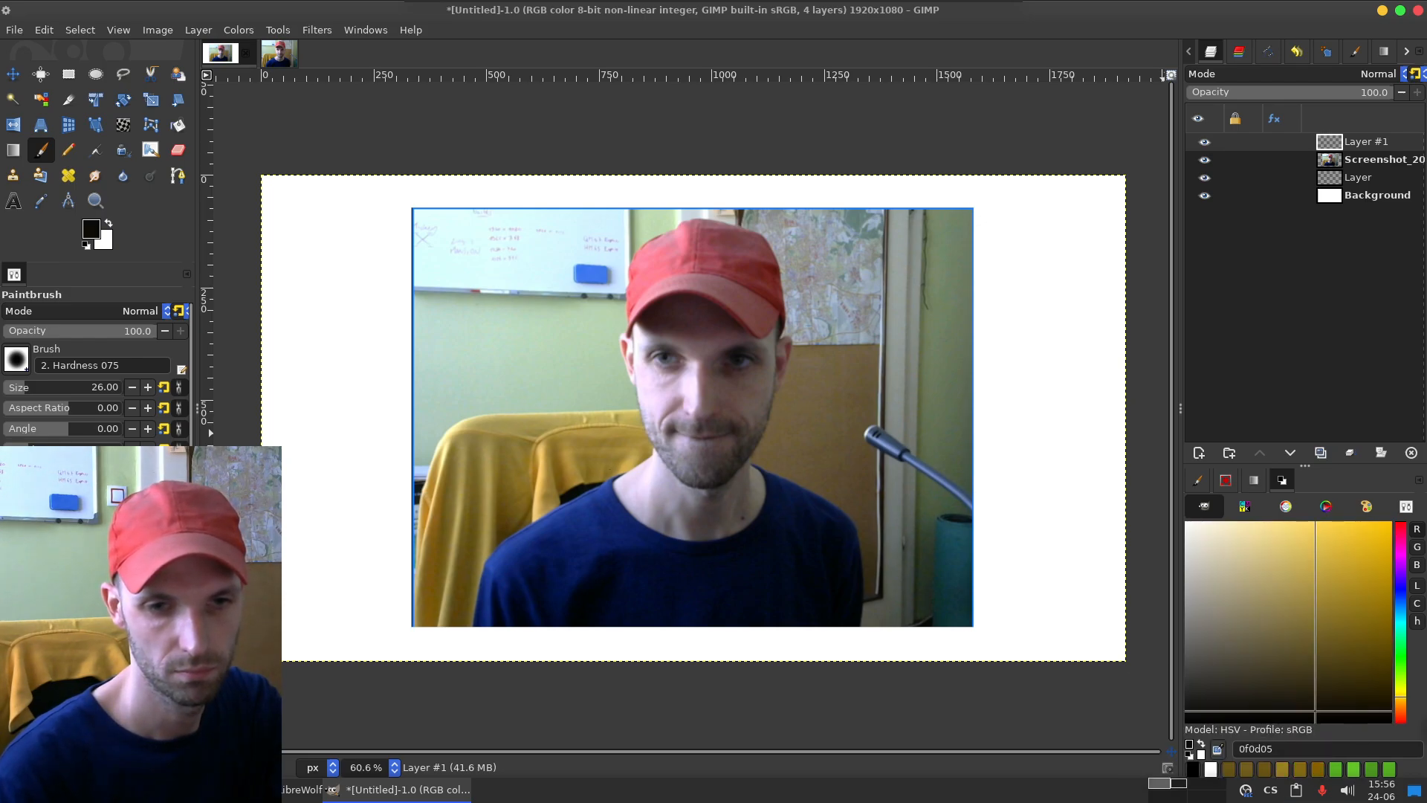
click(1318, 769)
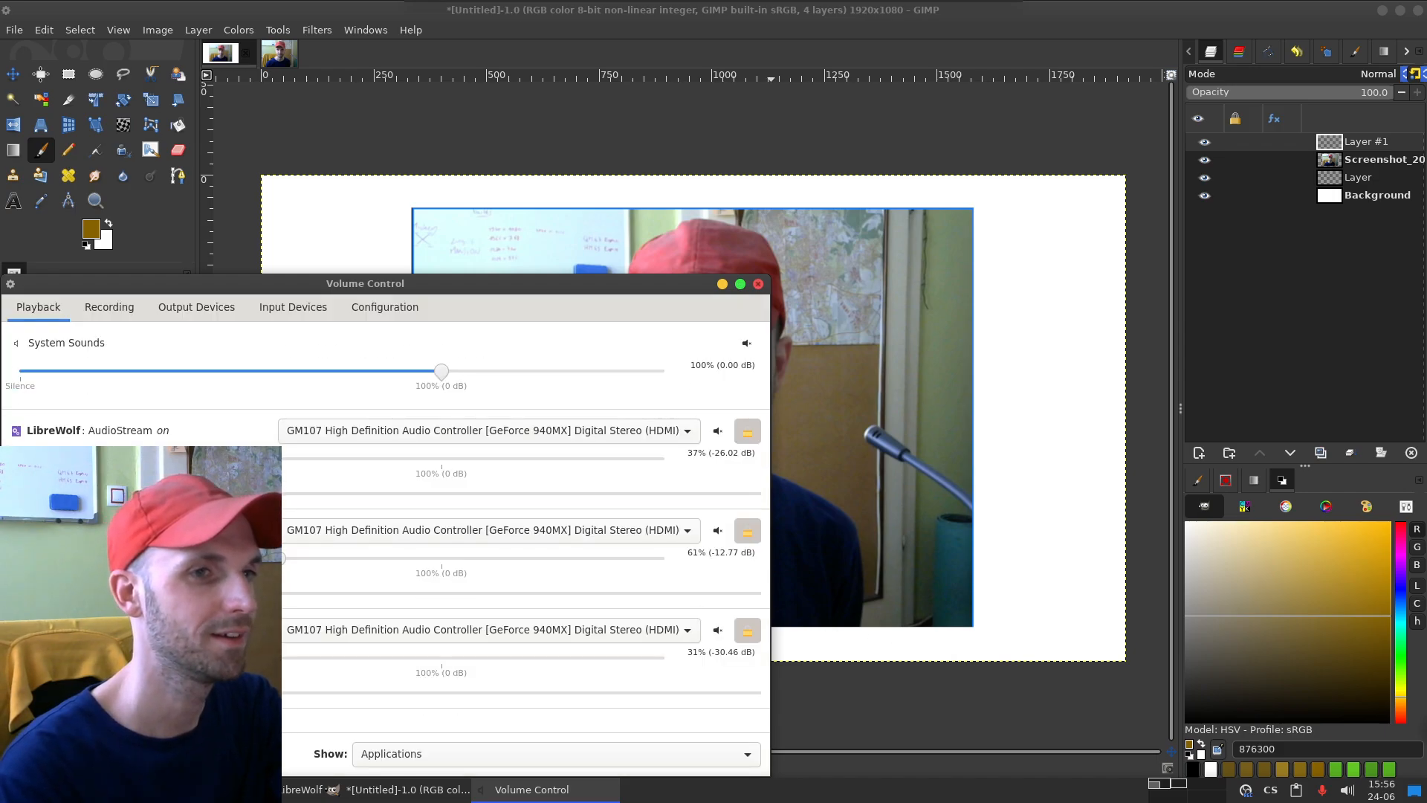
click(758, 283)
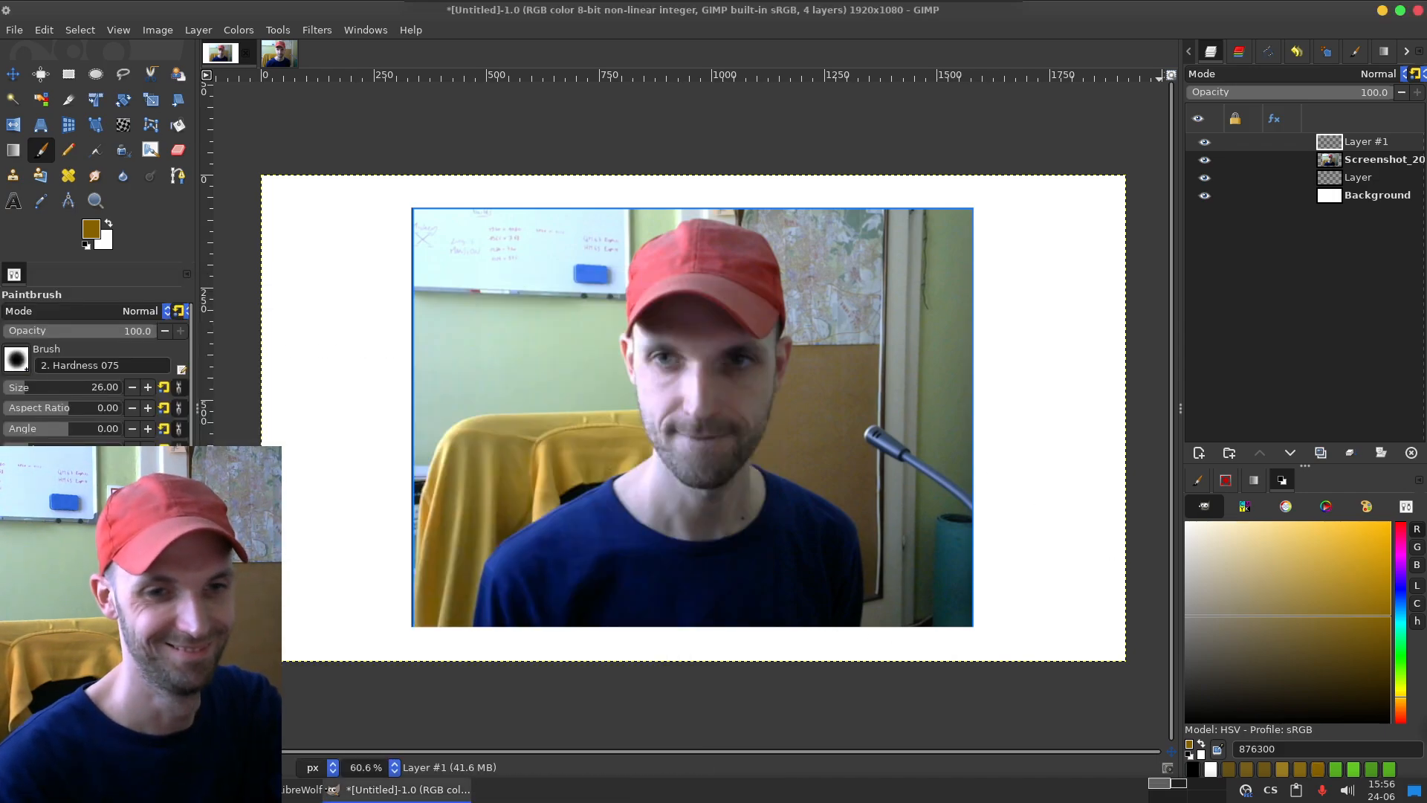
click(1264, 769)
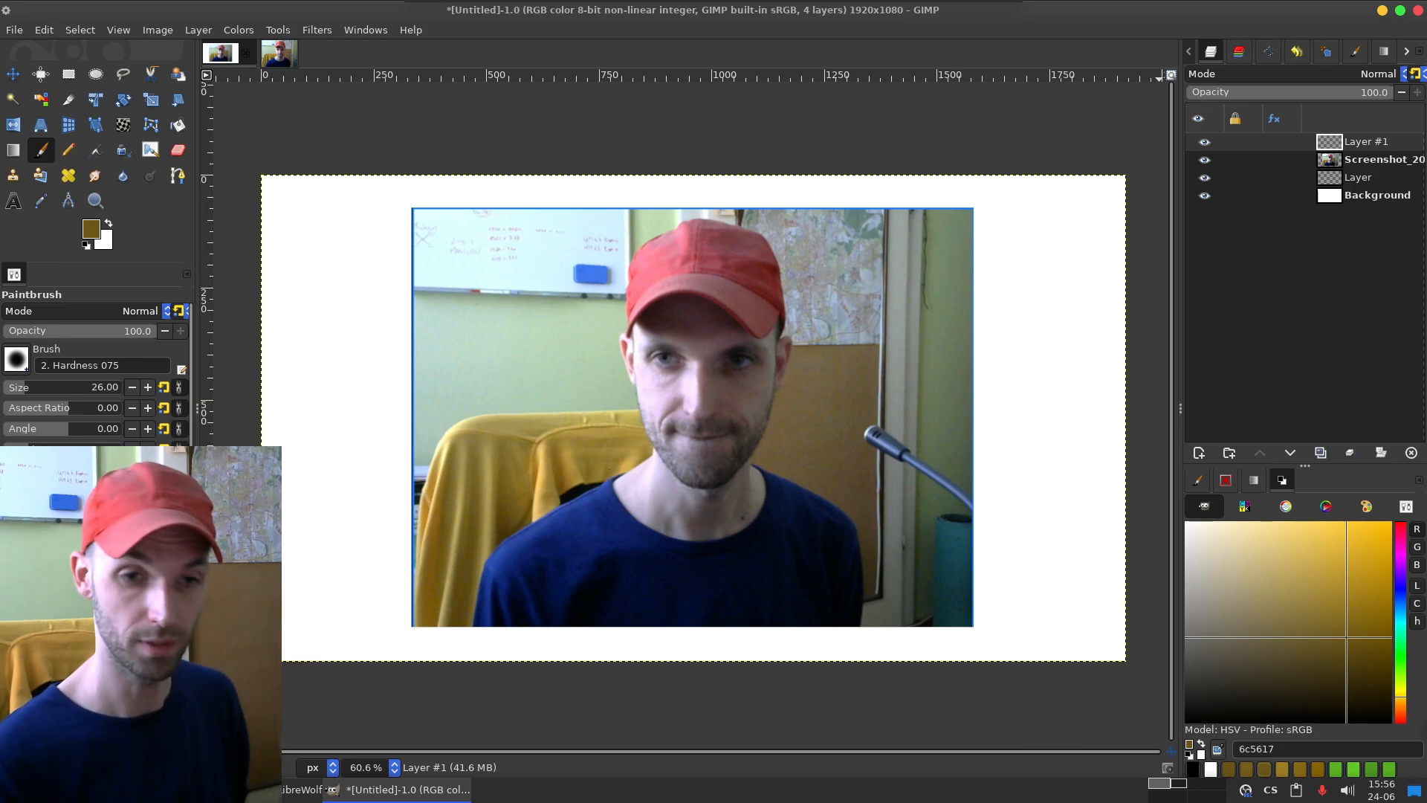
click(1228, 769)
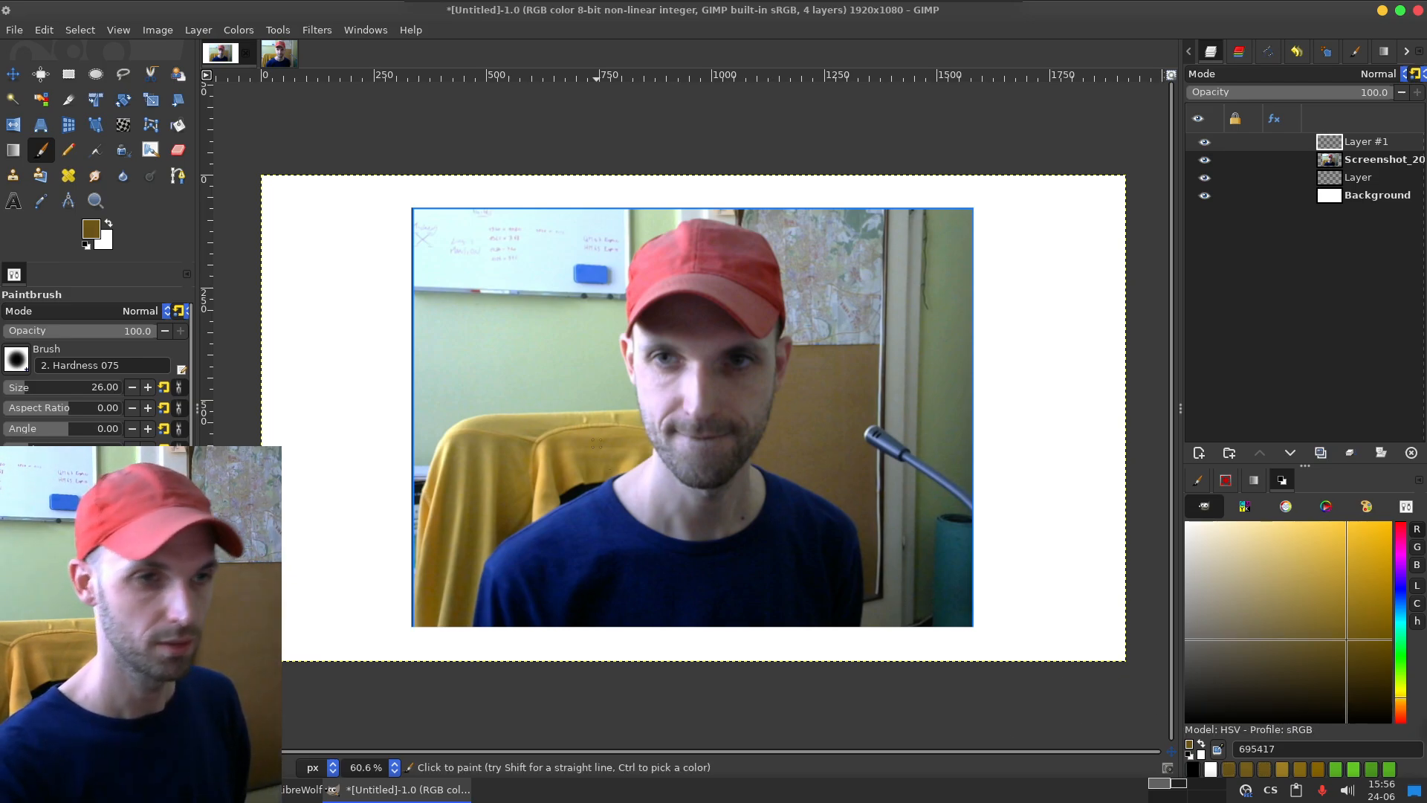
Step: Try a vertical dark brown Paintbrush stroke at size 156 beside the photo on Layer #1, and undo it
drag(46, 387, 49, 388)
drag(288, 168, 301, 420)
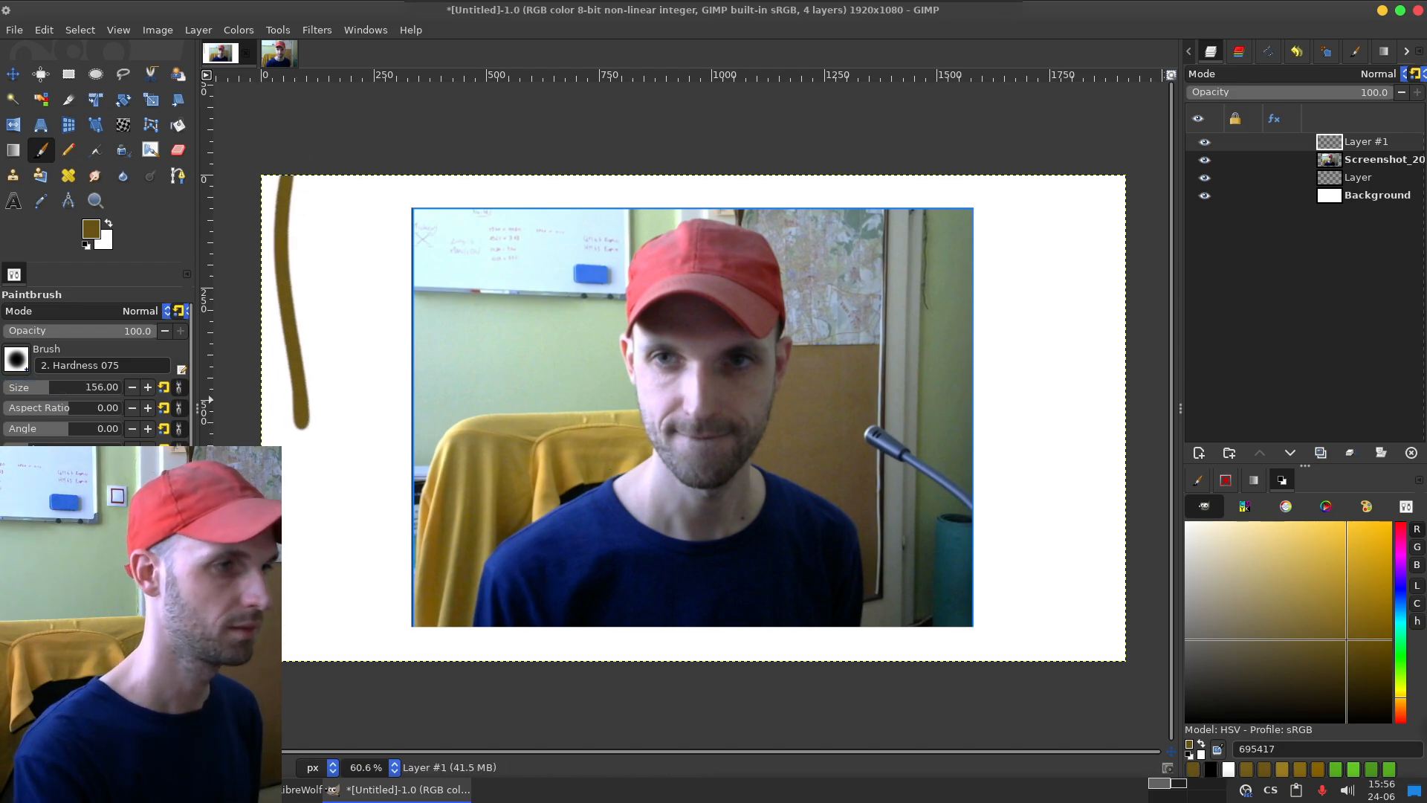
key(ctrl+z)
Step: Select the full-height canvas strips left and right of the photo on Layer #1 and bucket-fill each with brown 695417
key(r)
drag(244, 149, 411, 683)
key(shift+b)
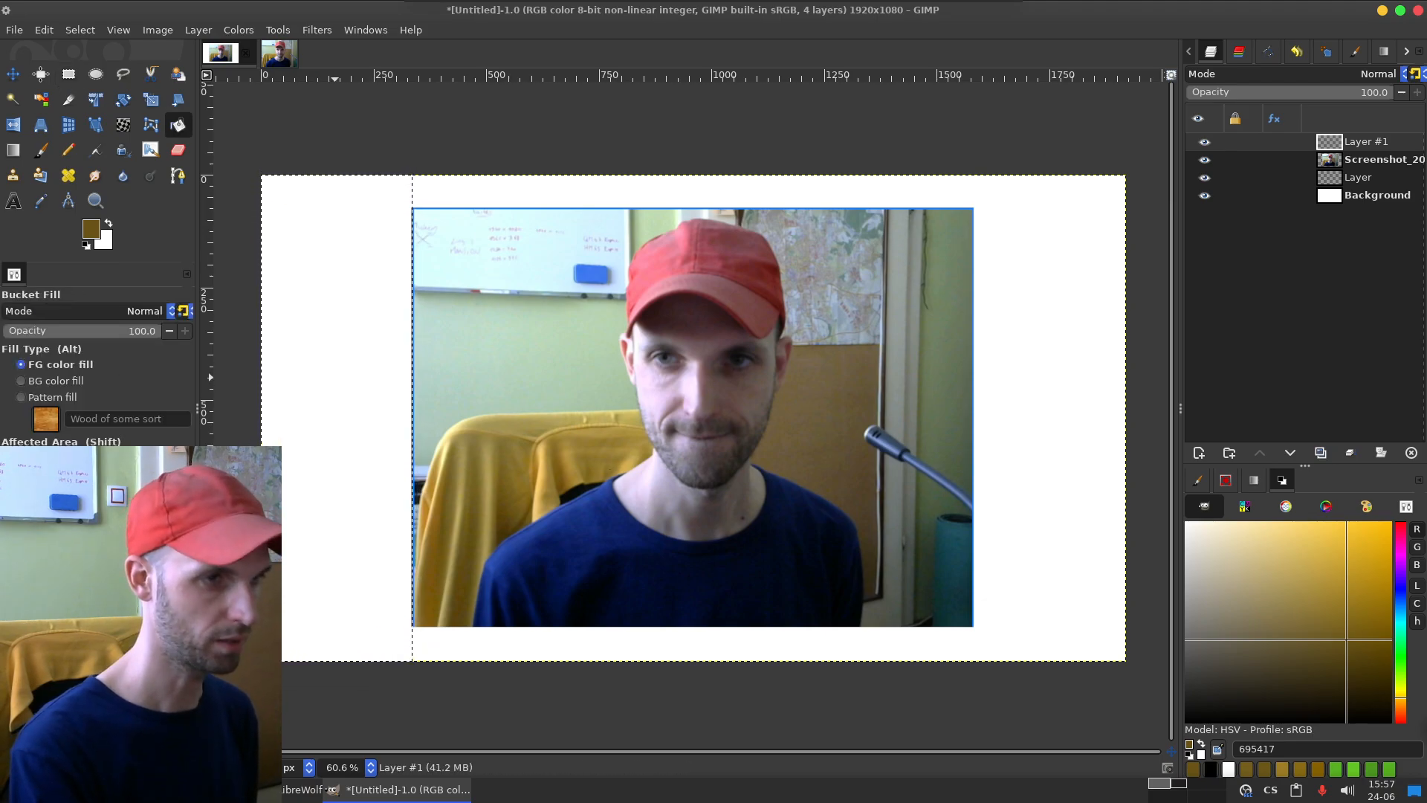
click(682, 414)
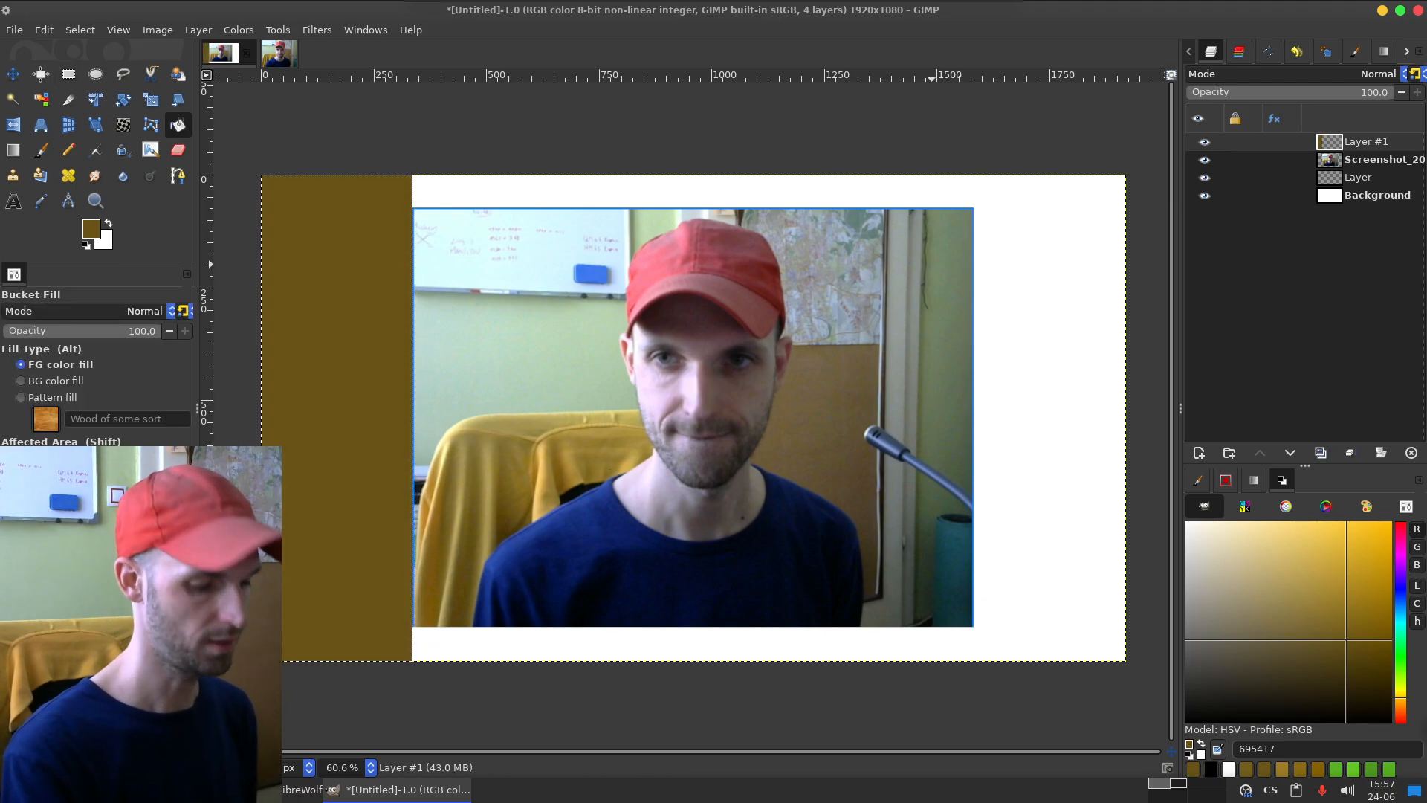
key(r)
drag(976, 164, 1156, 678)
key(shift+b)
click(682, 414)
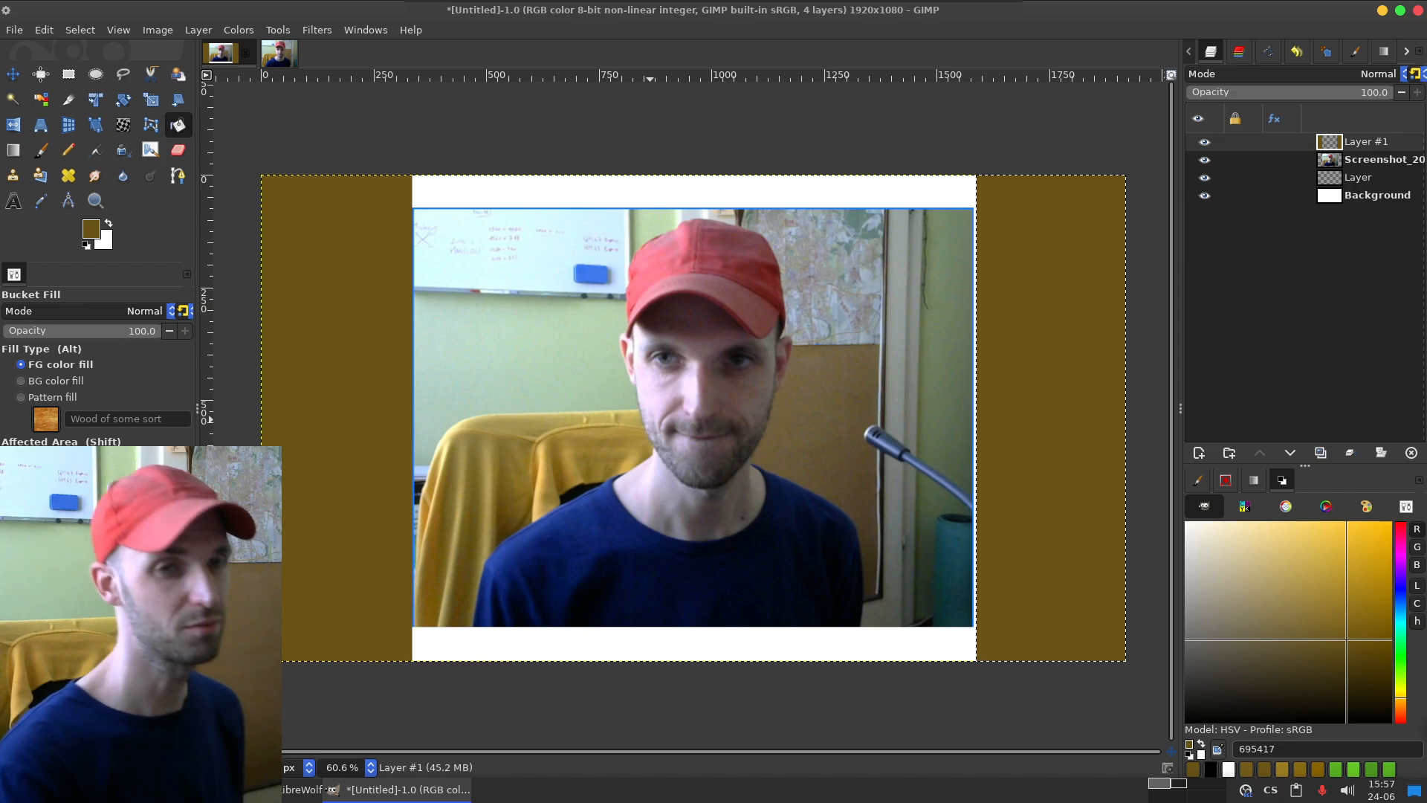
Step: Move the screenshot photo layer above Layer #1 and clear the selection
click(1371, 160)
drag(1371, 159, 1367, 143)
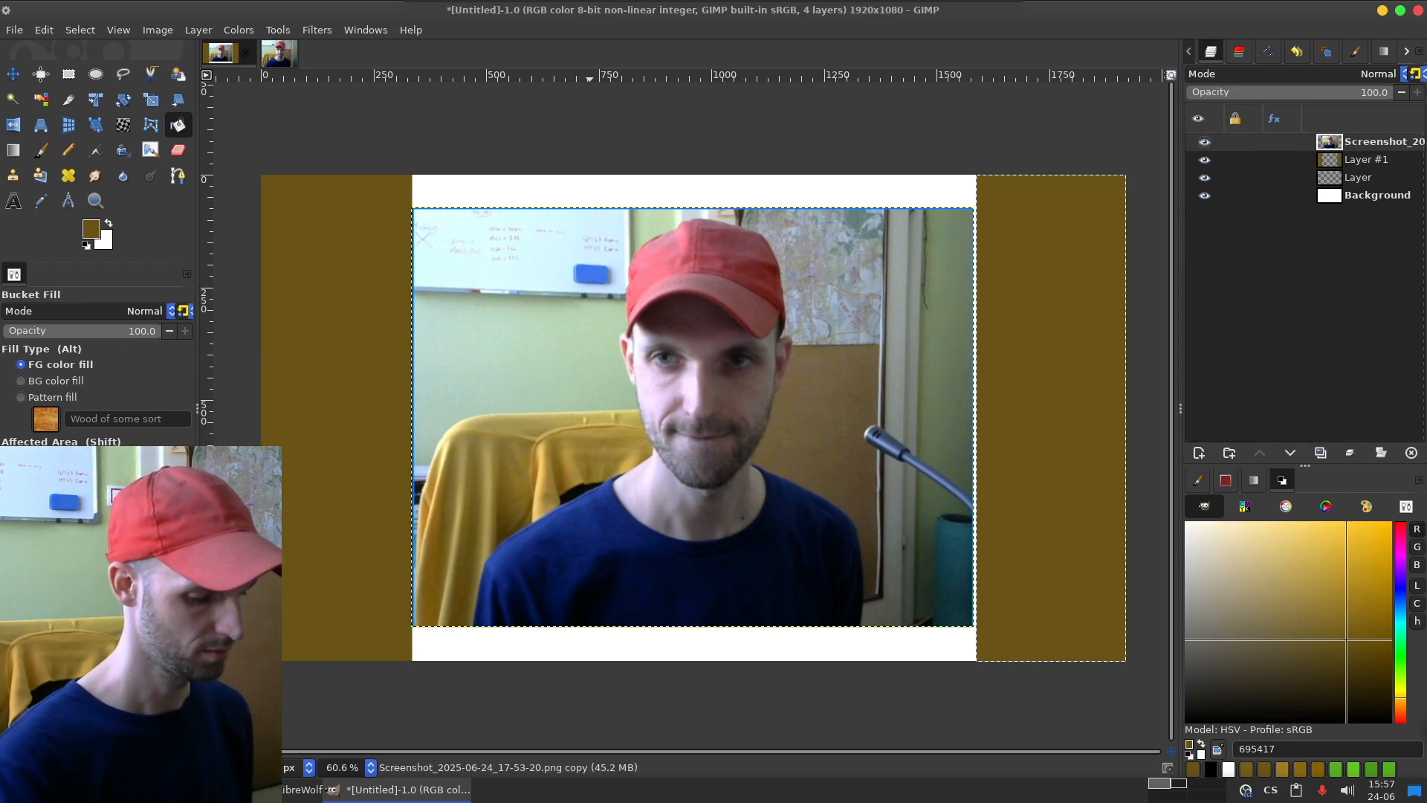
key(ctrl+shift+a)
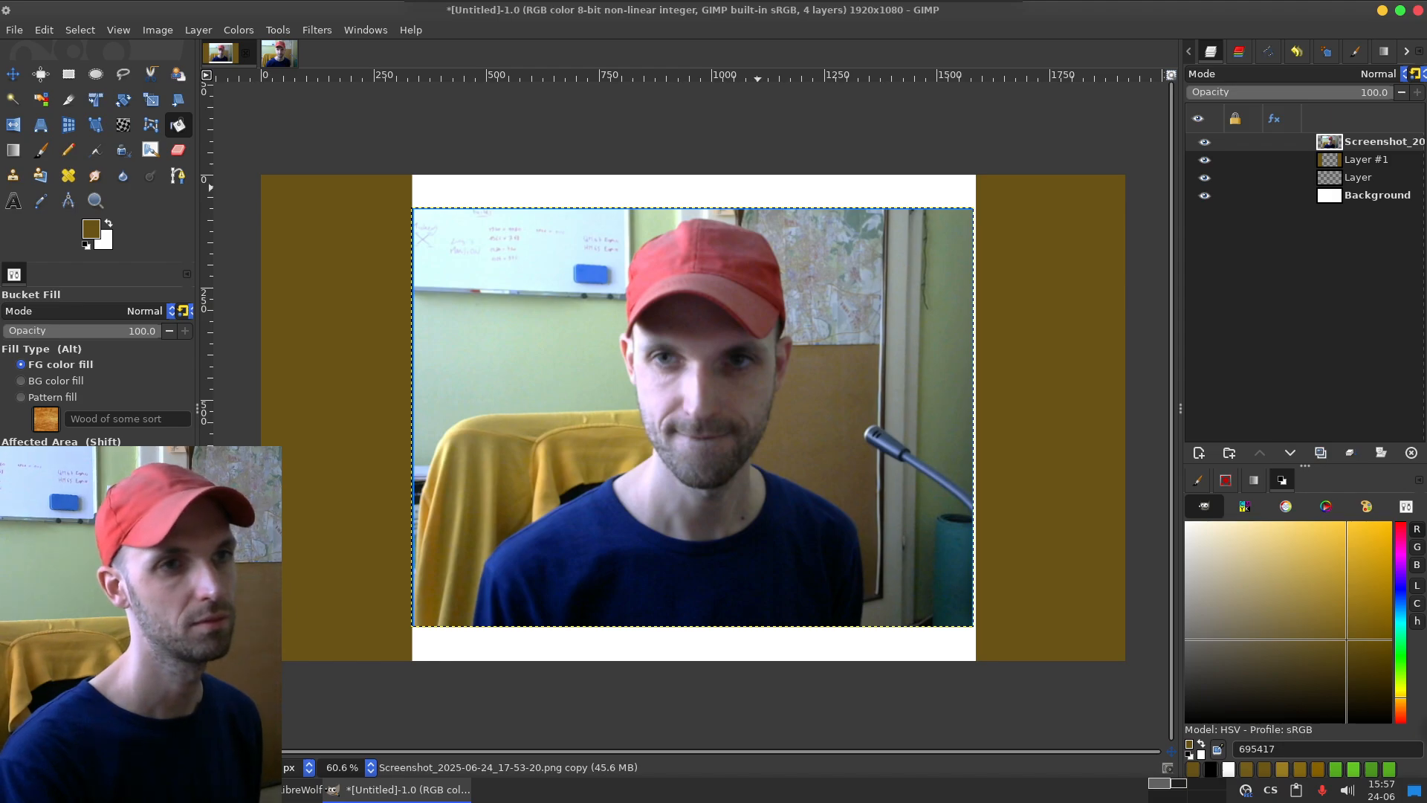
Step: Bucket-fill the remaining white area around the photo on Layer #1 with the same brown
click(1366, 160)
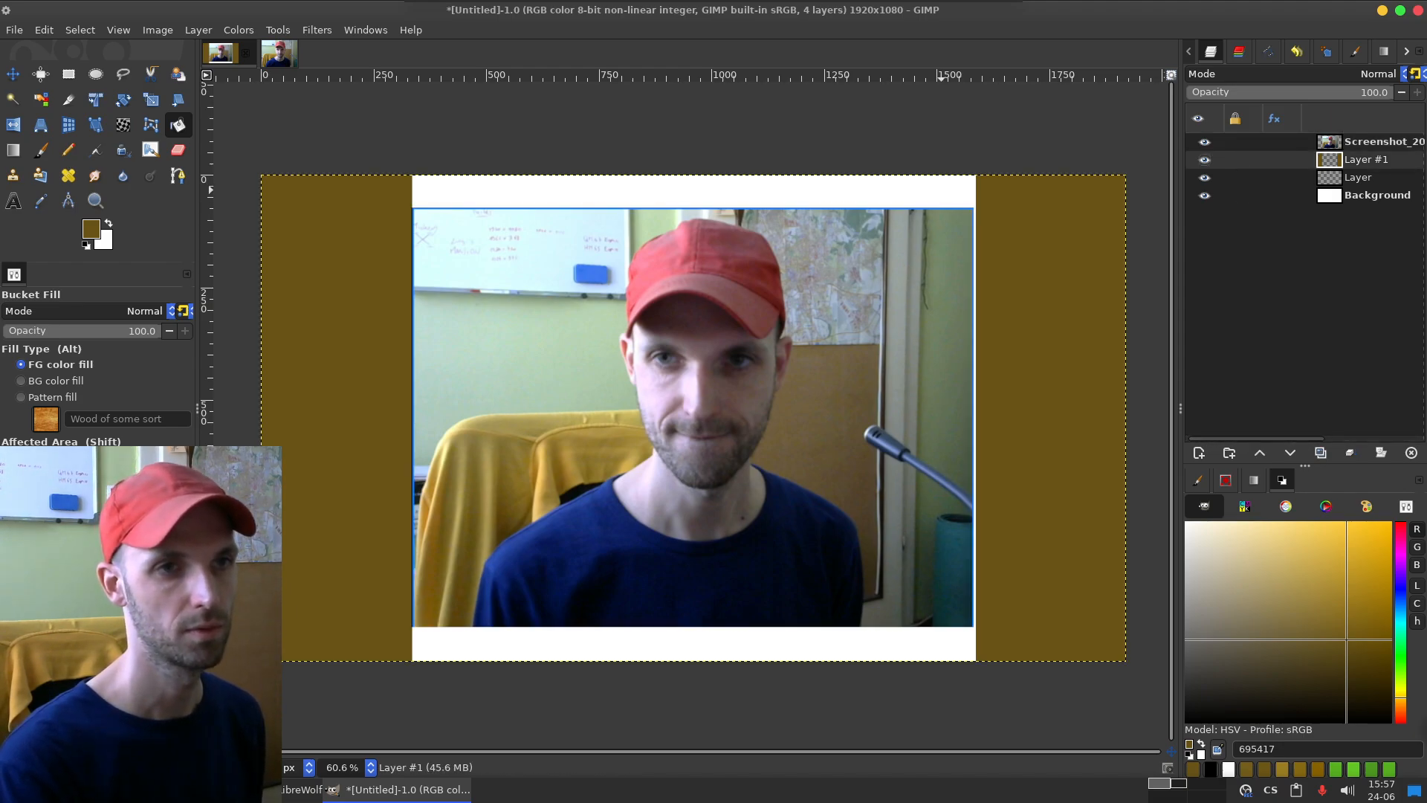
click(941, 190)
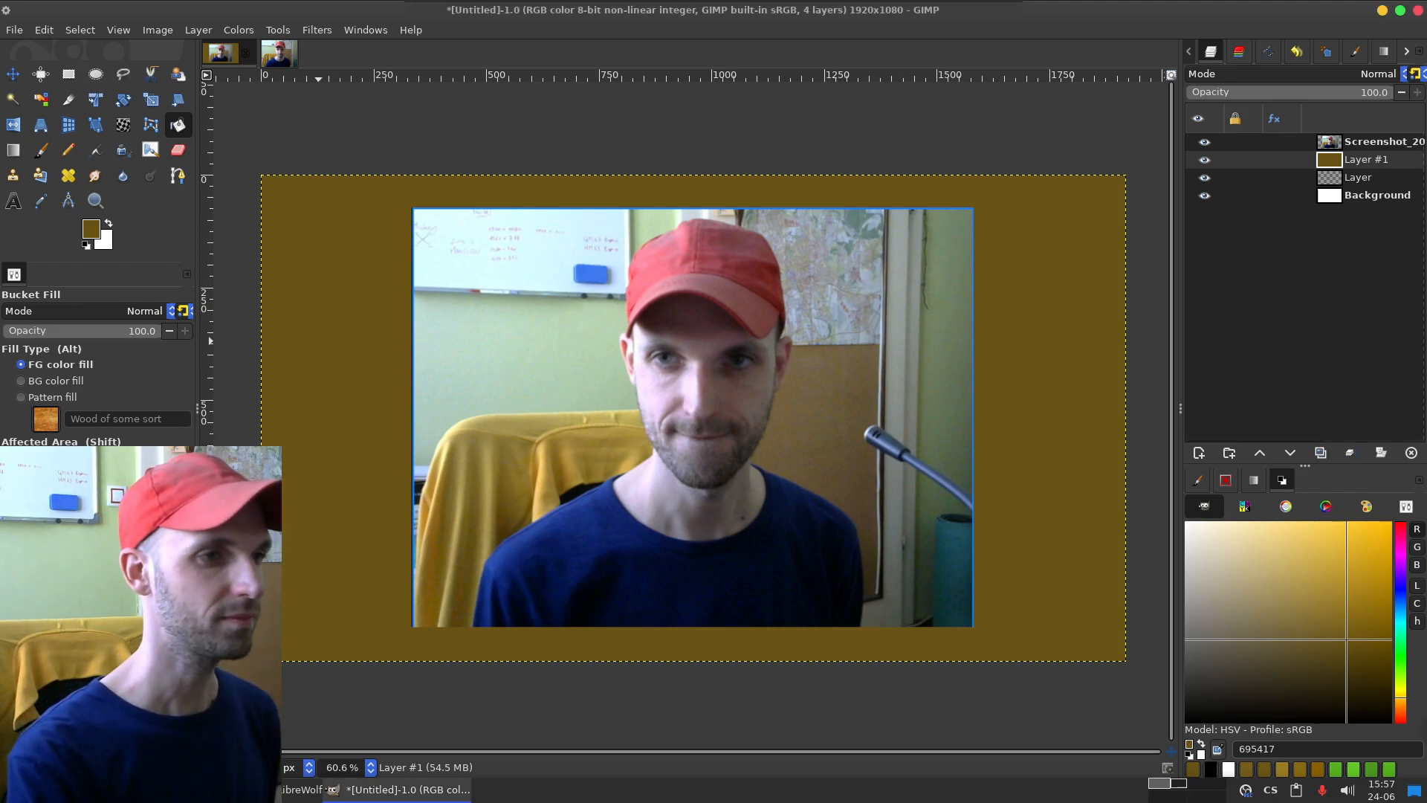
click(689, 413)
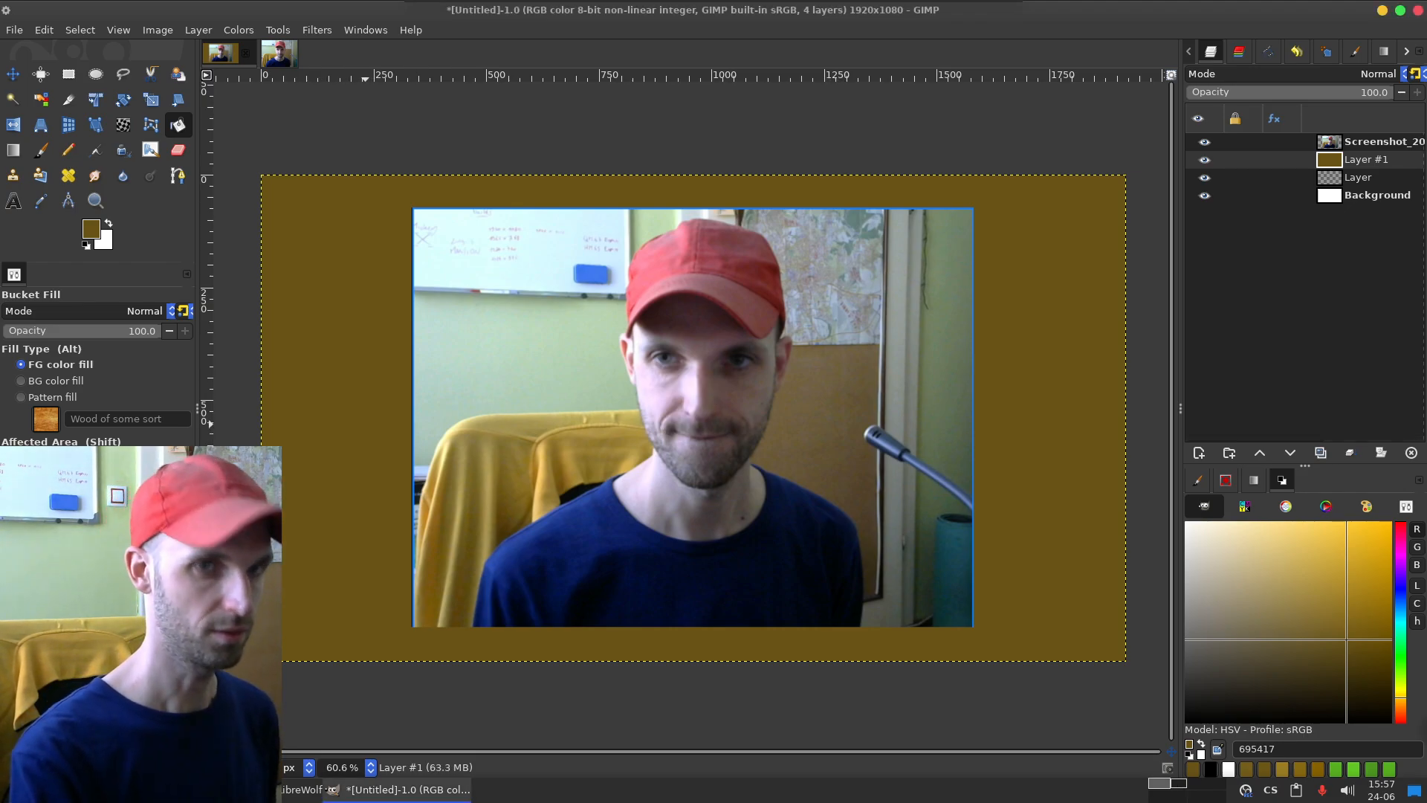
Step: Add a new transparent layer above Layer #1 with the default settings and switch to the Paintbrush
key(p)
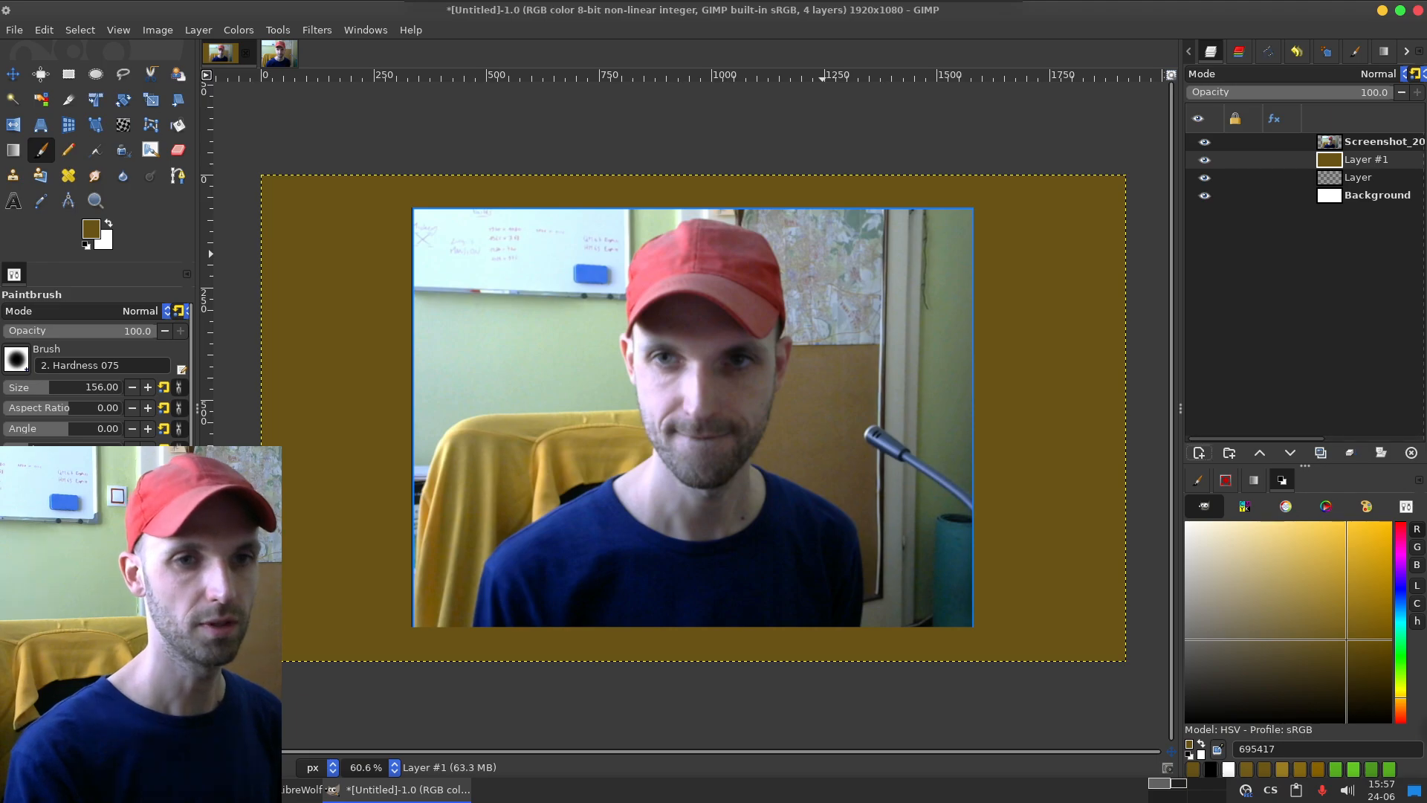
click(1198, 452)
key(Return)
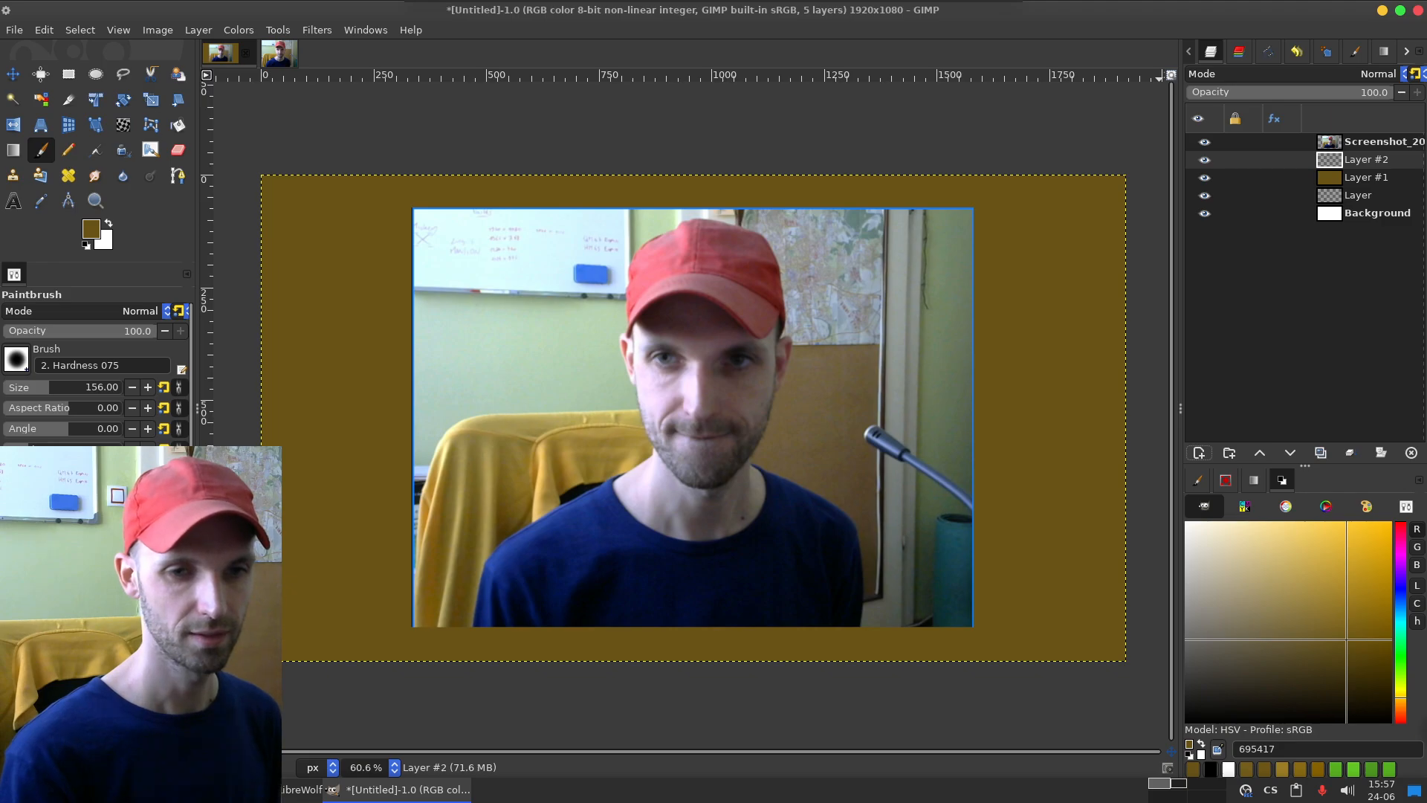
Step: Try vertical wood-grain strokes and a knot in lighter brown 9d7e23 at brush size 156 in the area left of the photo
drag(328, 232, 316, 431)
key(ctrl+z)
drag(264, 173, 267, 341)
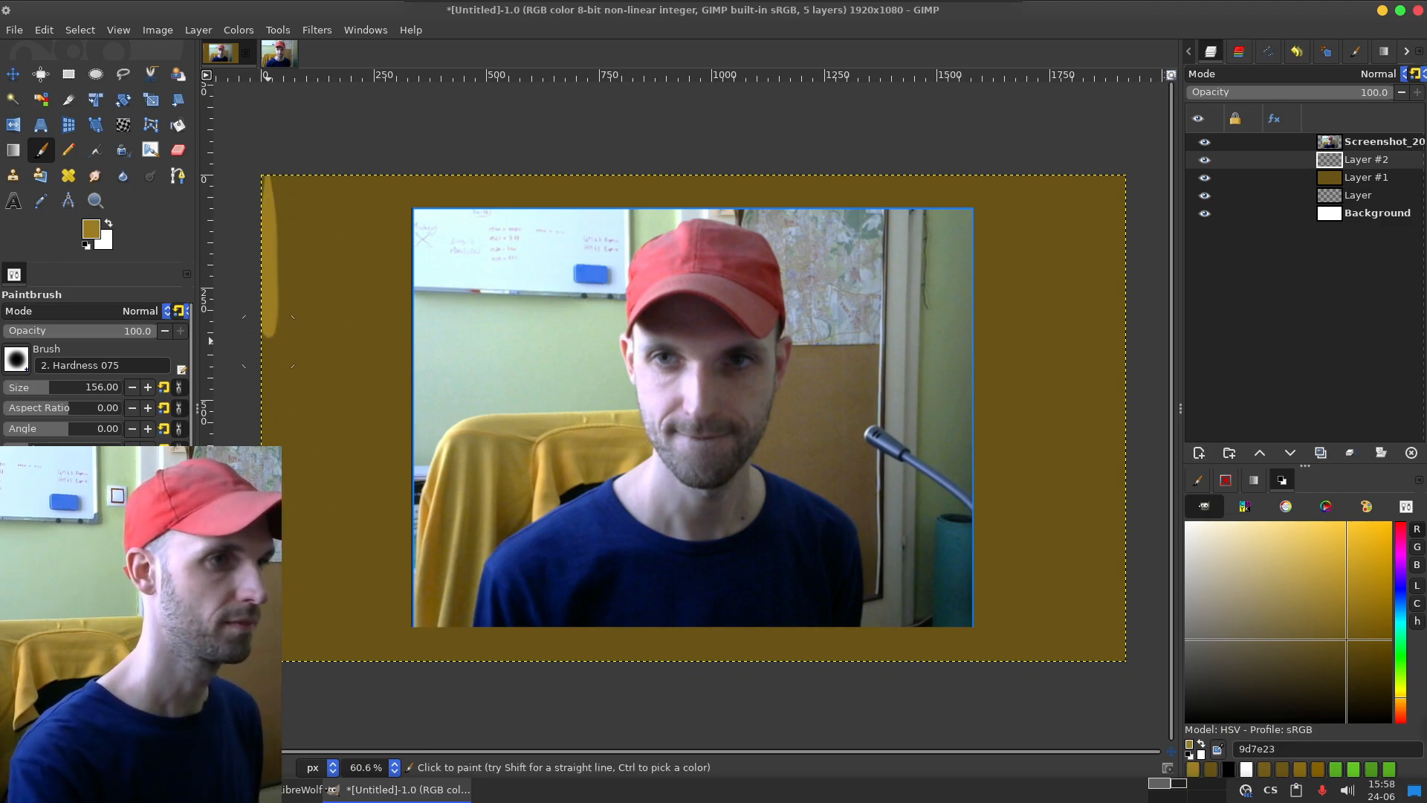
mouse_move(301, 183)
mouse_down()
mouse_move(305, 408)
mouse_move(342, 564)
mouse_move(319, 661)
mouse_move(292, 641)
mouse_up()
drag(349, 325, 358, 376)
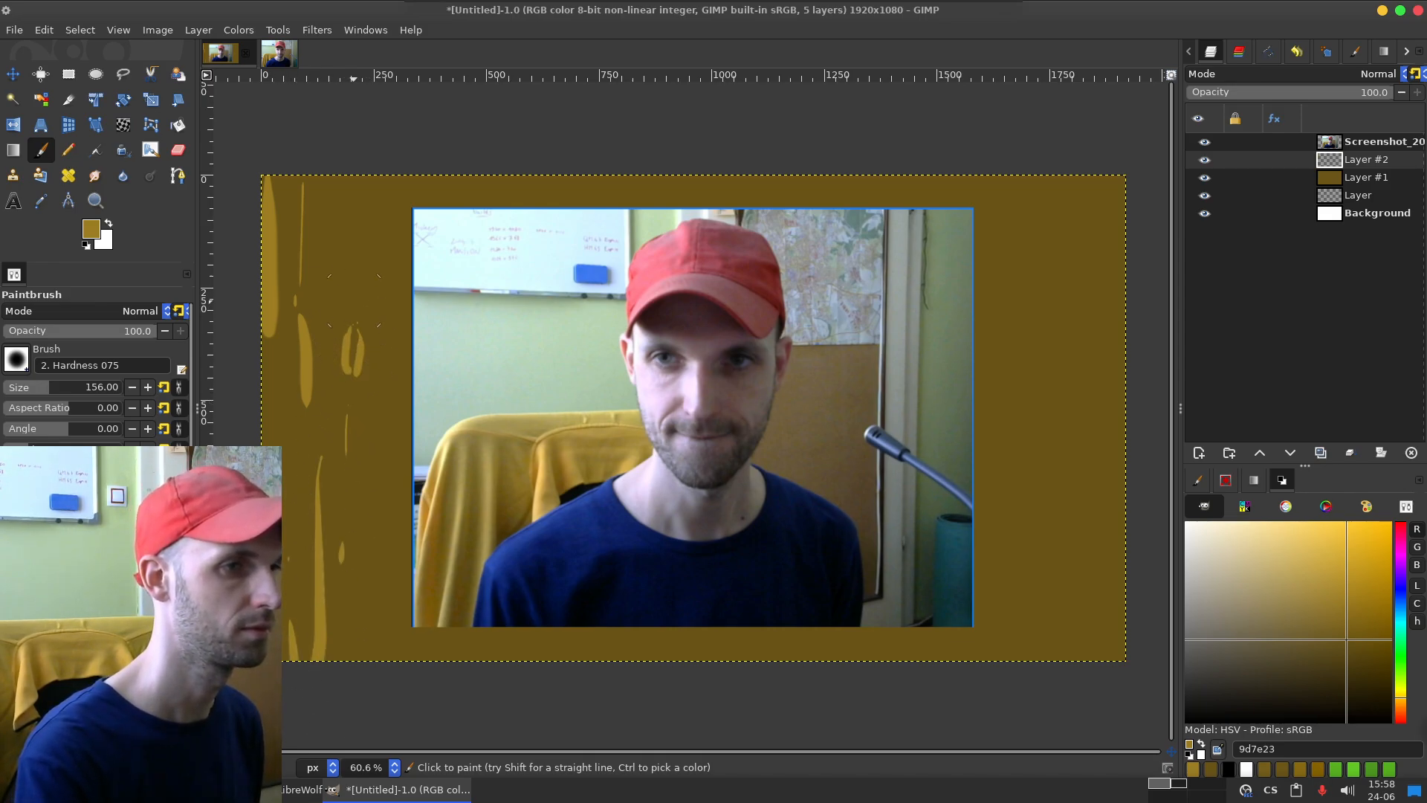
drag(353, 330, 353, 275)
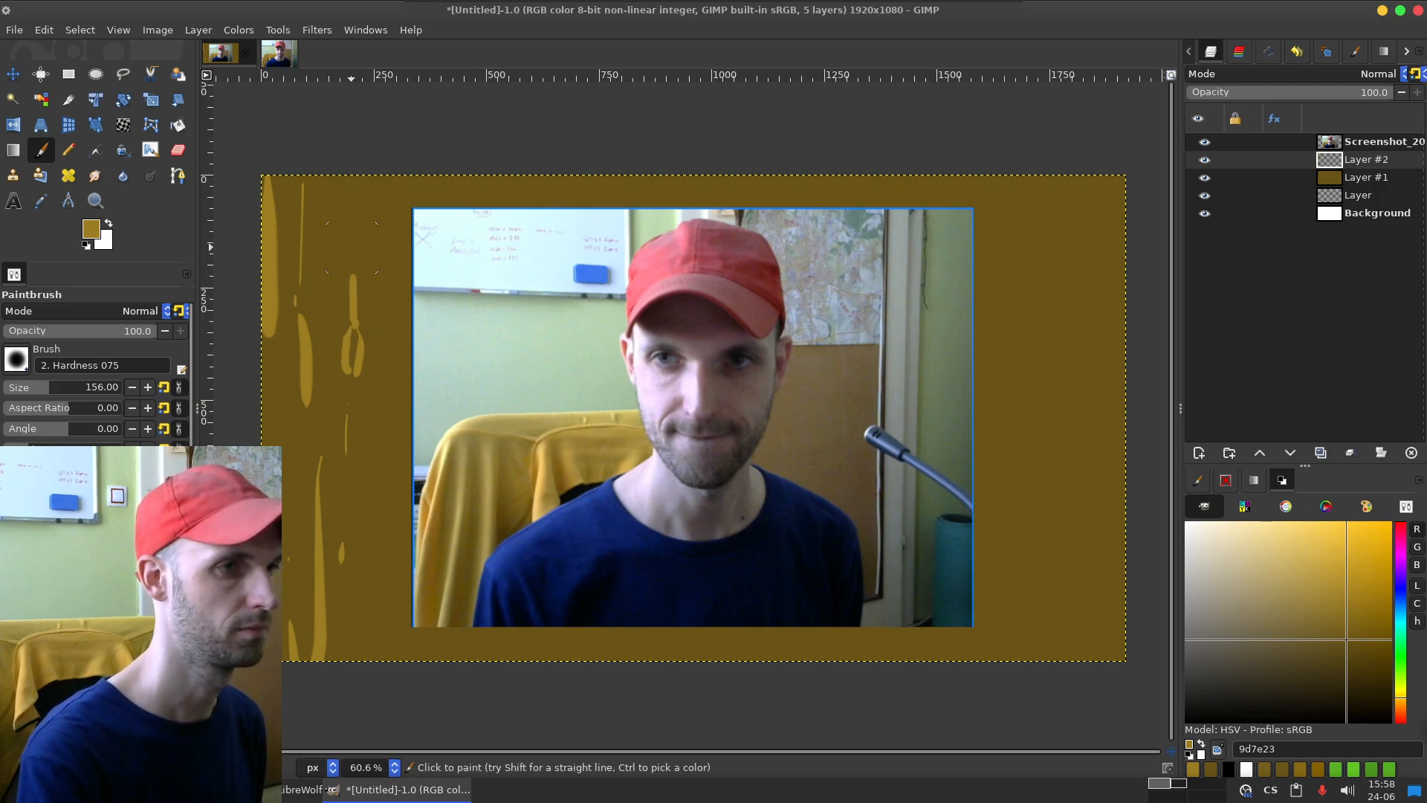
drag(353, 365, 342, 501)
key(ctrl+z)
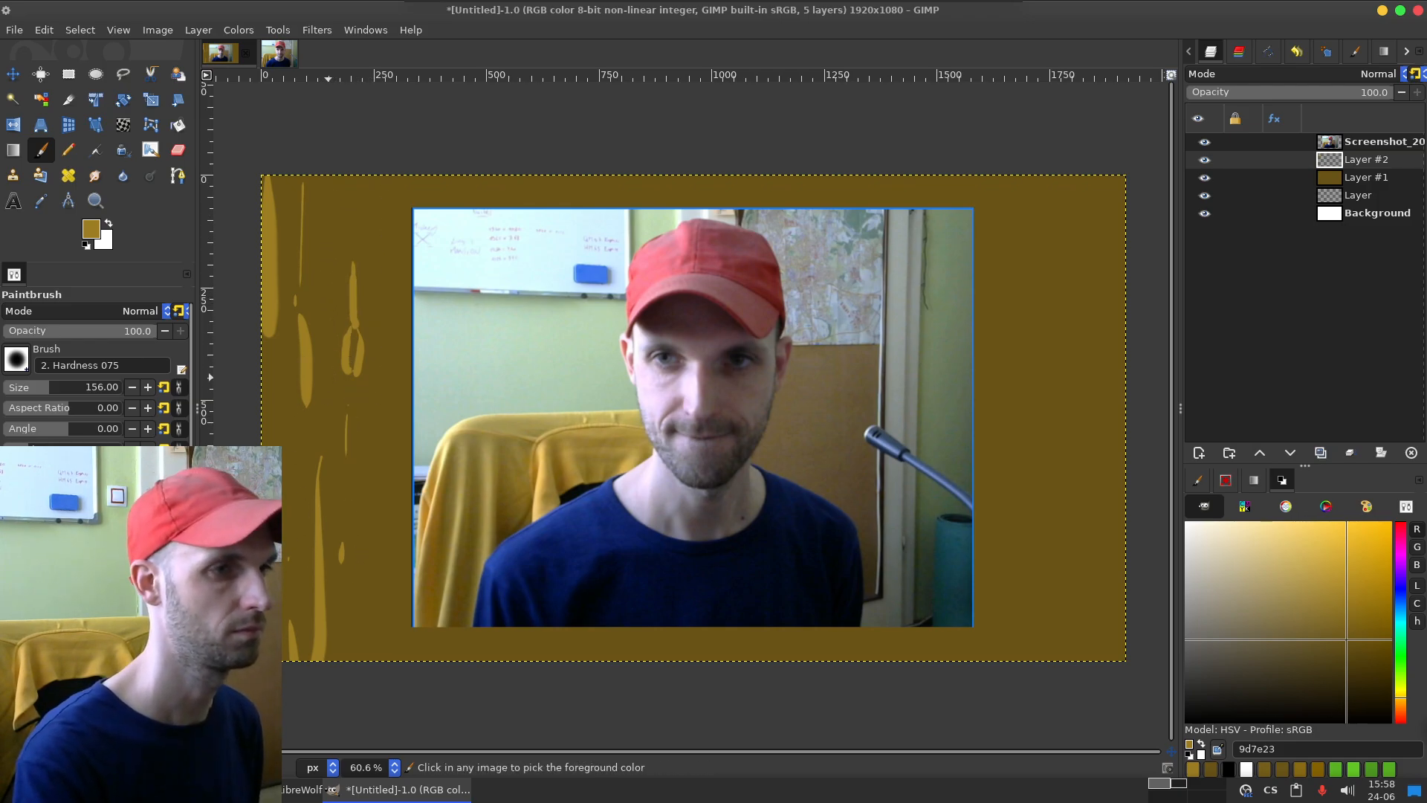
key(ctrl+z)
key(ctrl+z)
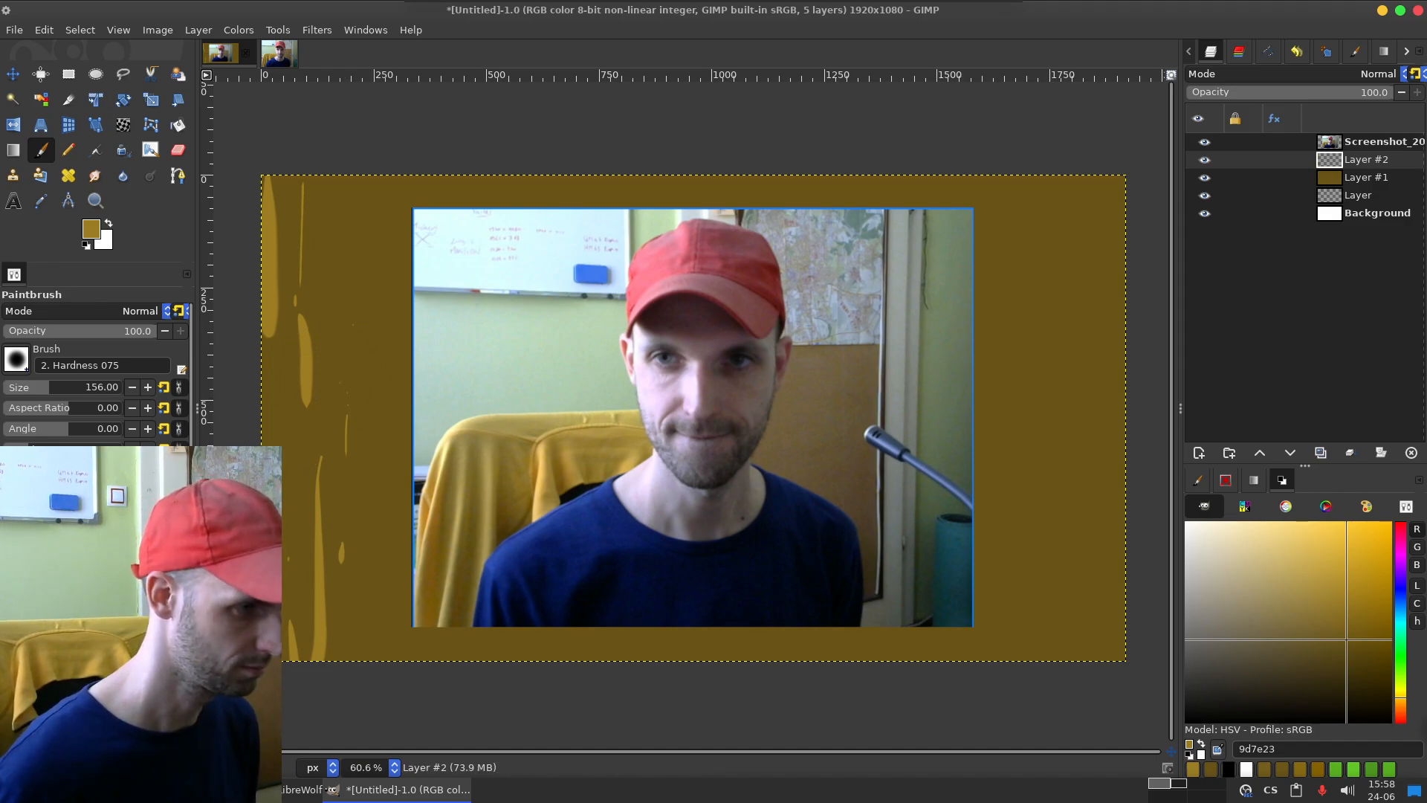
Step: Set the Paintbrush size to 59
scroll(97, 364, down, 1)
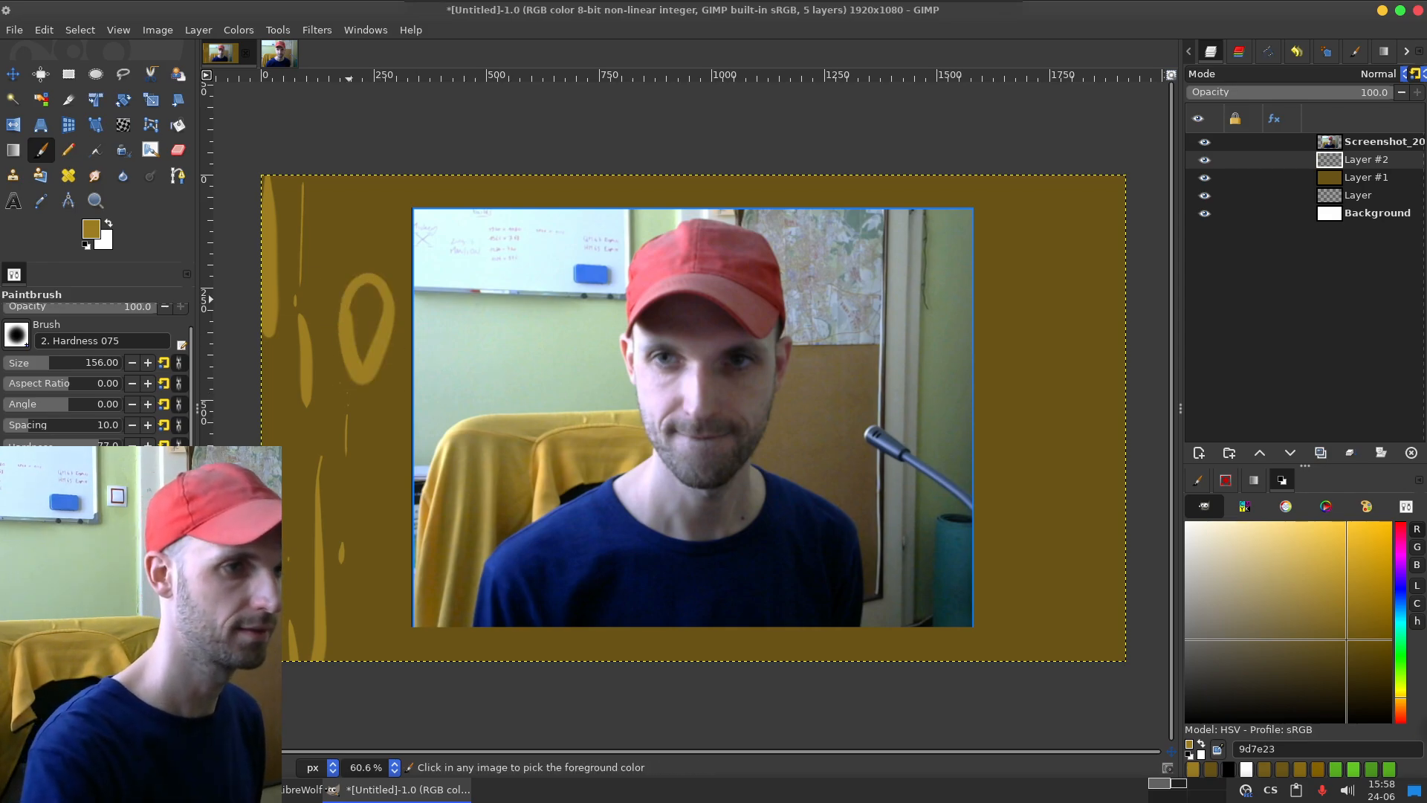
drag(46, 362, 32, 362)
Step: Try thin grain strokes around a knot left of the photo, and undo all wood-grain strokes on Layer #2
mouse_move(336, 329)
mouse_down()
mouse_move(368, 314)
mouse_move(354, 318)
mouse_move(354, 389)
mouse_move(357, 347)
mouse_up()
drag(349, 224, 349, 326)
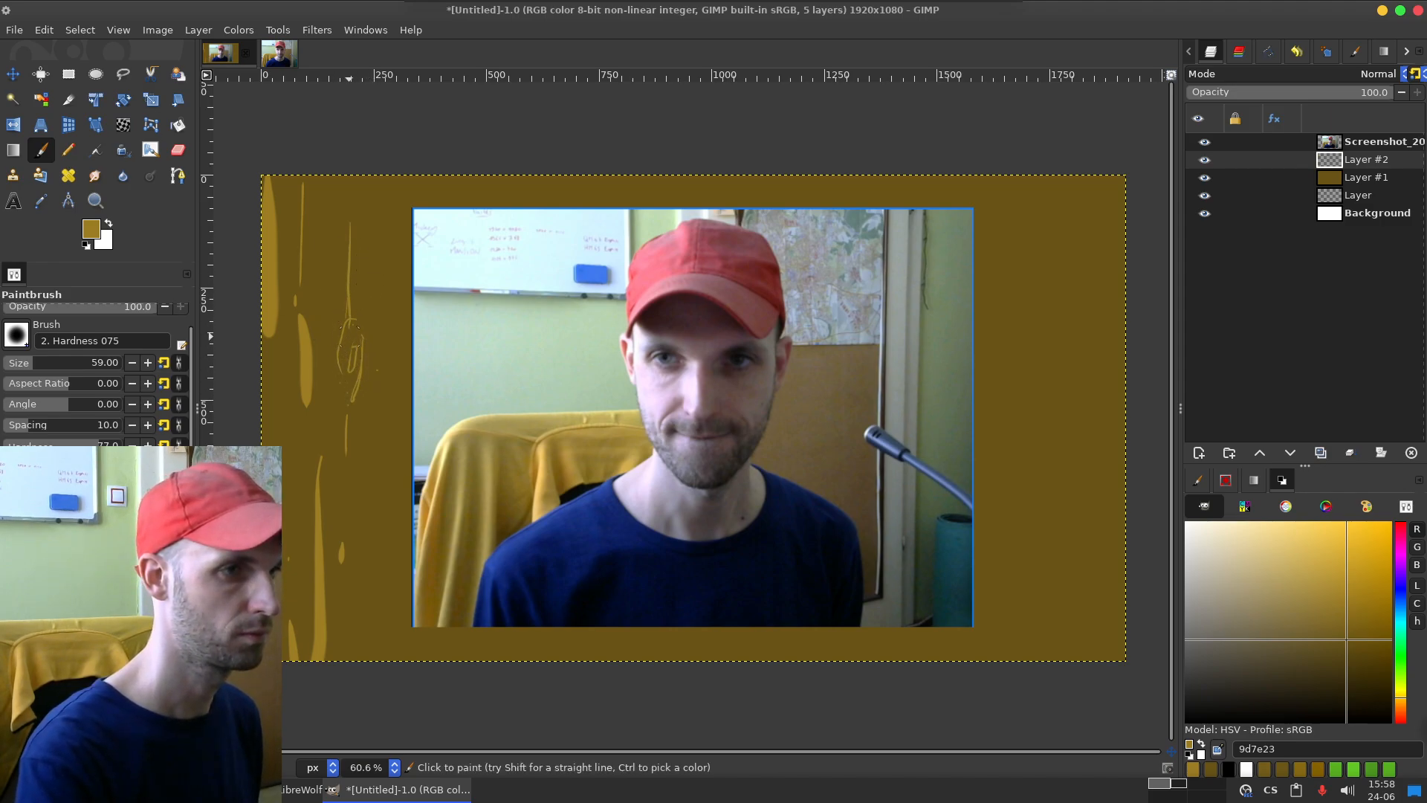
key(ctrl+z)
key(ctrl+z)
key(ctrl+z)
key(ctrl+z)
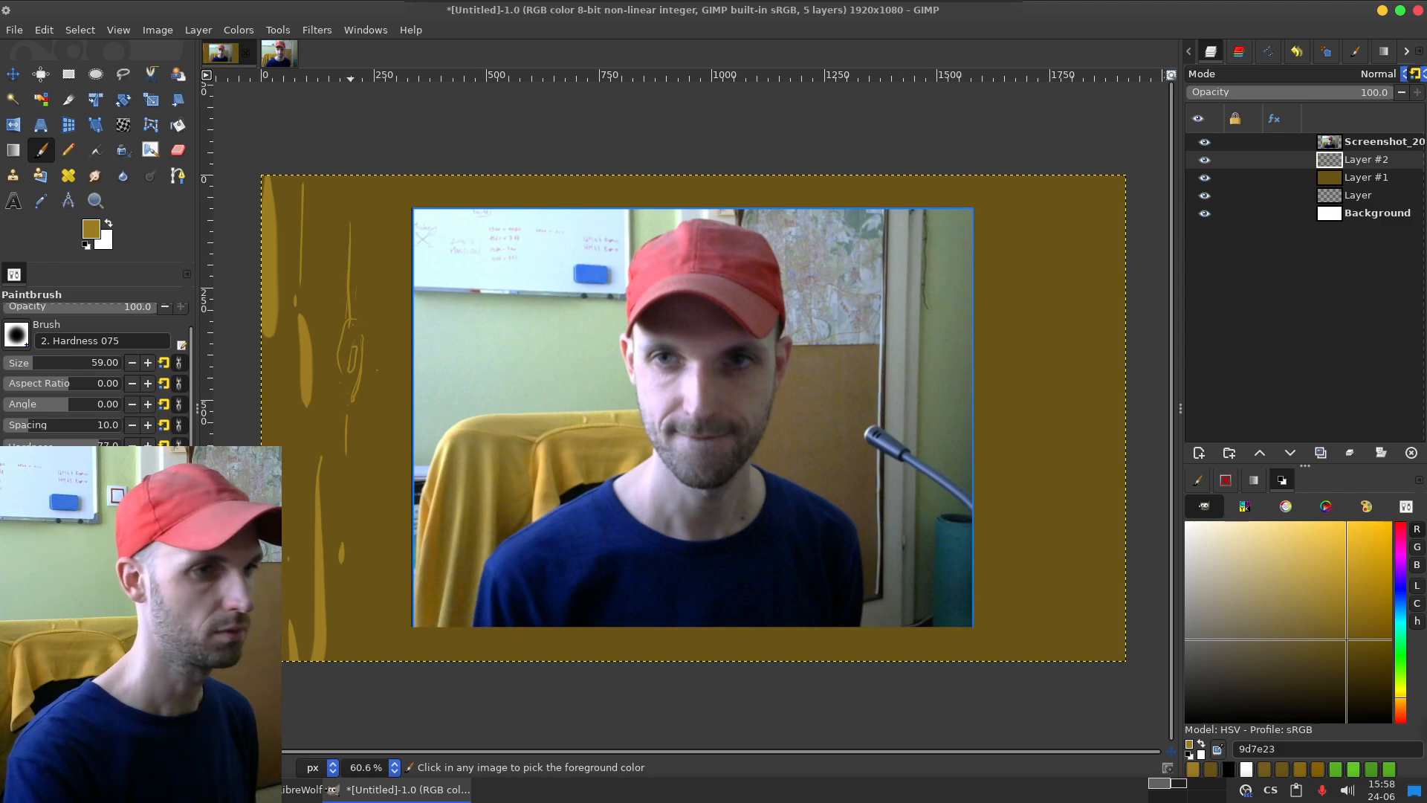
key(ctrl+z)
key(ctrl+z)
key(ctrl+z)
key(ctrl+z)
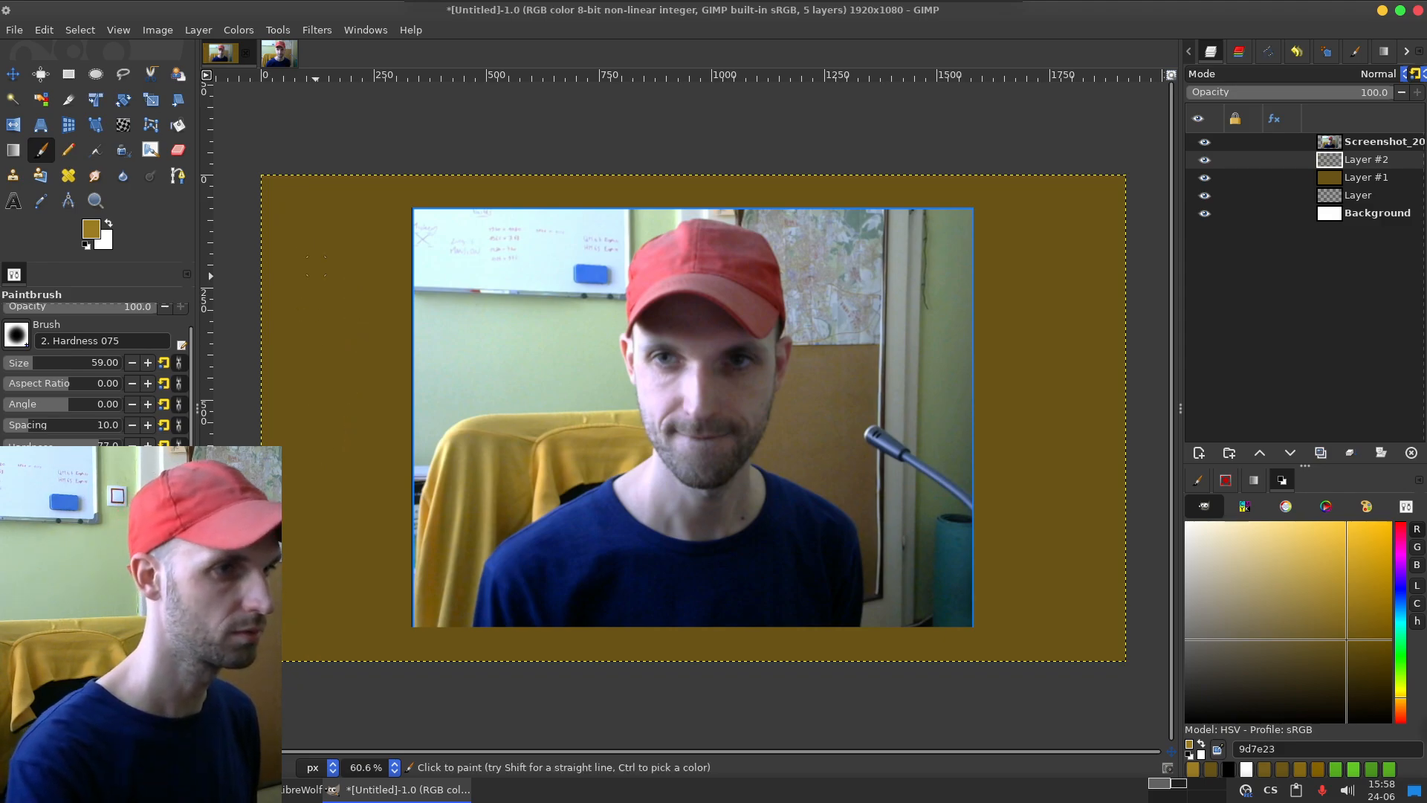
Step: Paint a thin, short vertical grain stroke in 9d7e23 from the canvas's top edge, left of the photo on Layer #2
drag(307, 153, 299, 238)
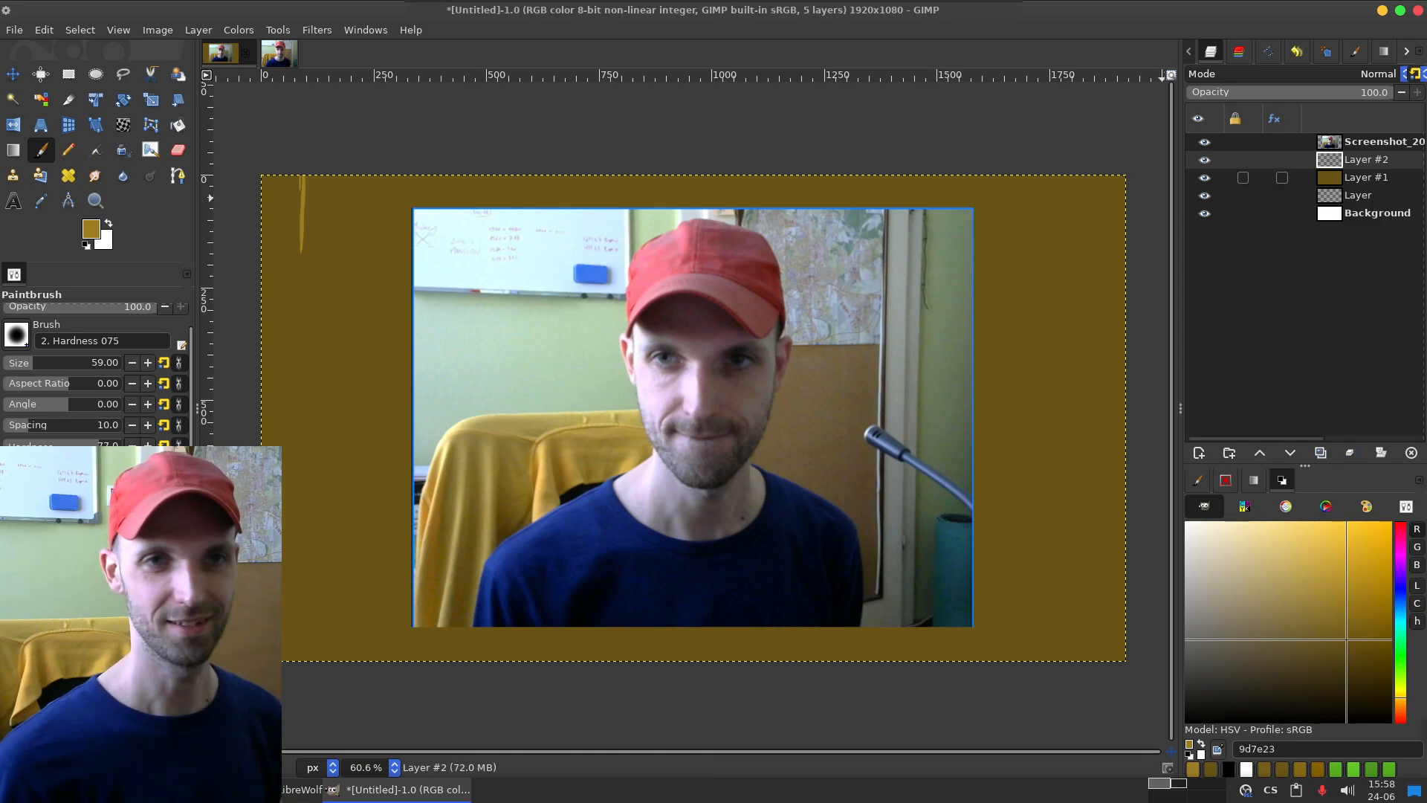
Step: Refill Layer #1 with brown 68500c using Bucket Fill, also trying the shades 7e661d and 604908
click(1354, 178)
click(1343, 622)
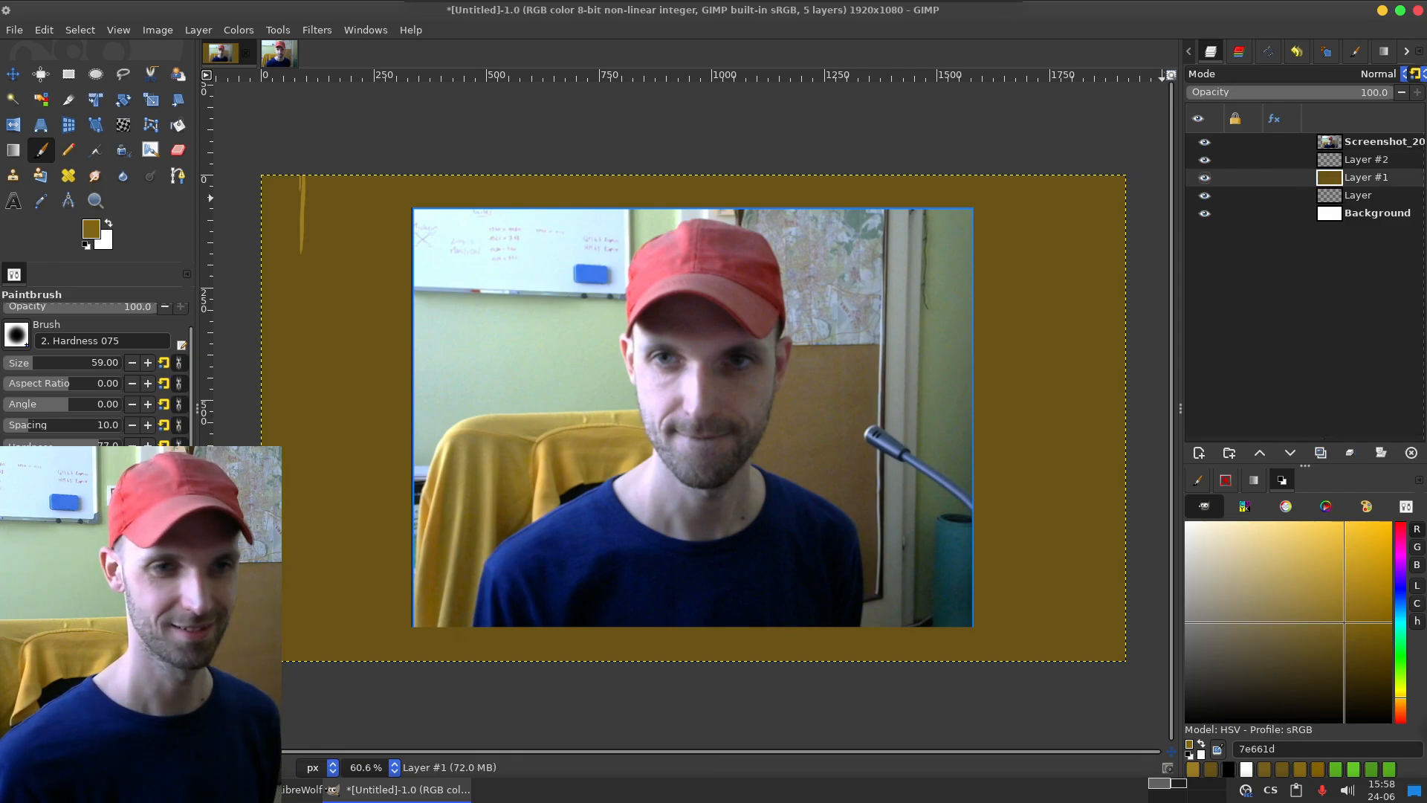
key(shift+b)
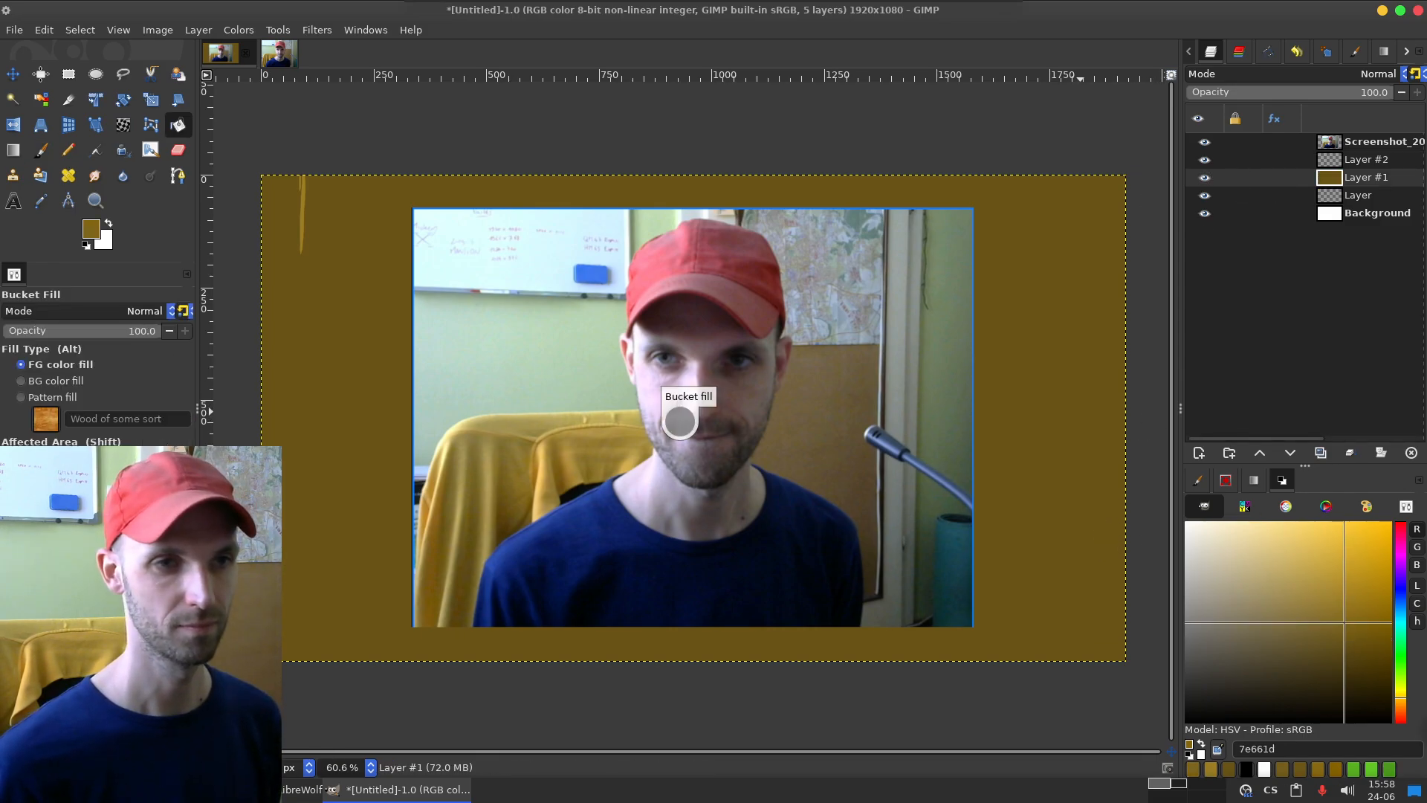
click(679, 413)
click(1367, 639)
click(678, 412)
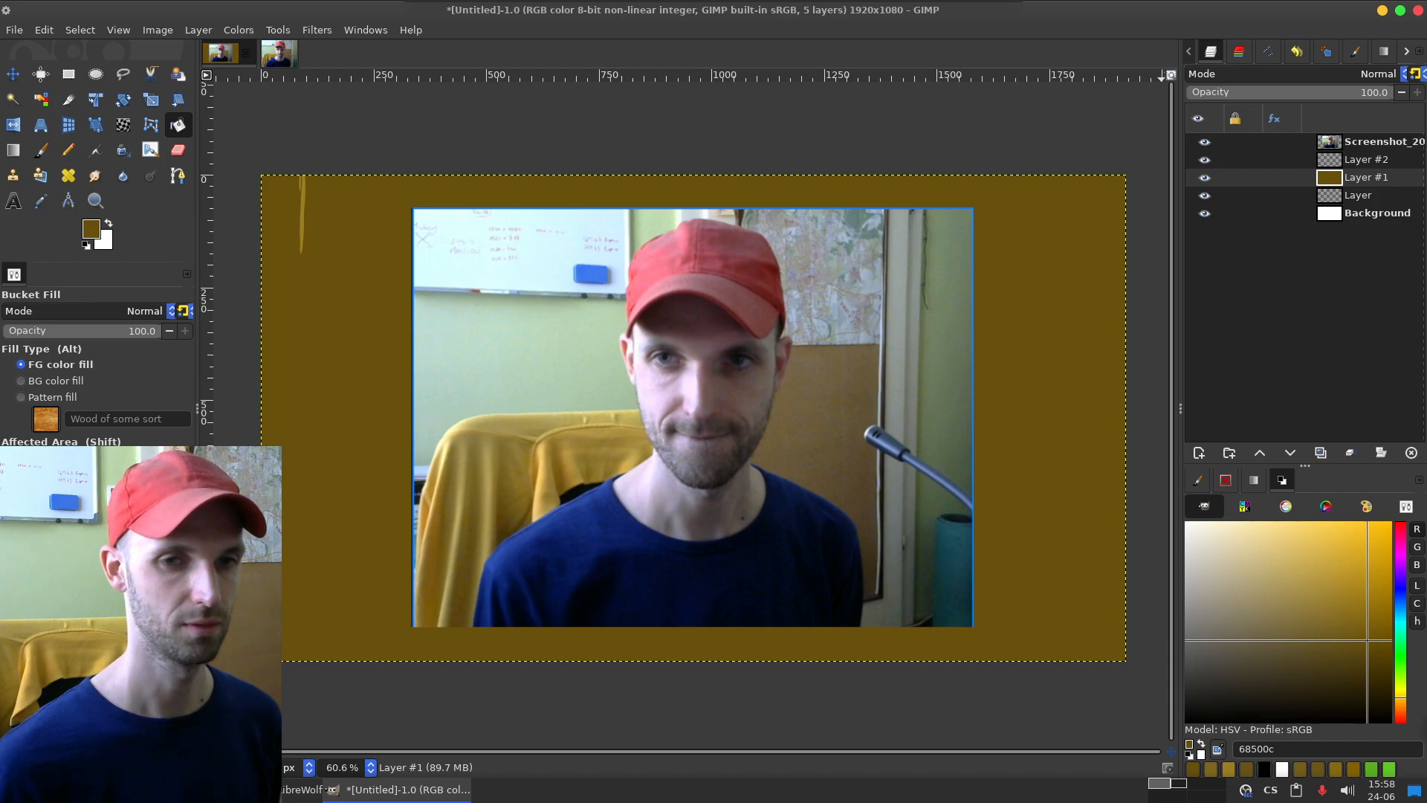
click(1375, 647)
click(678, 413)
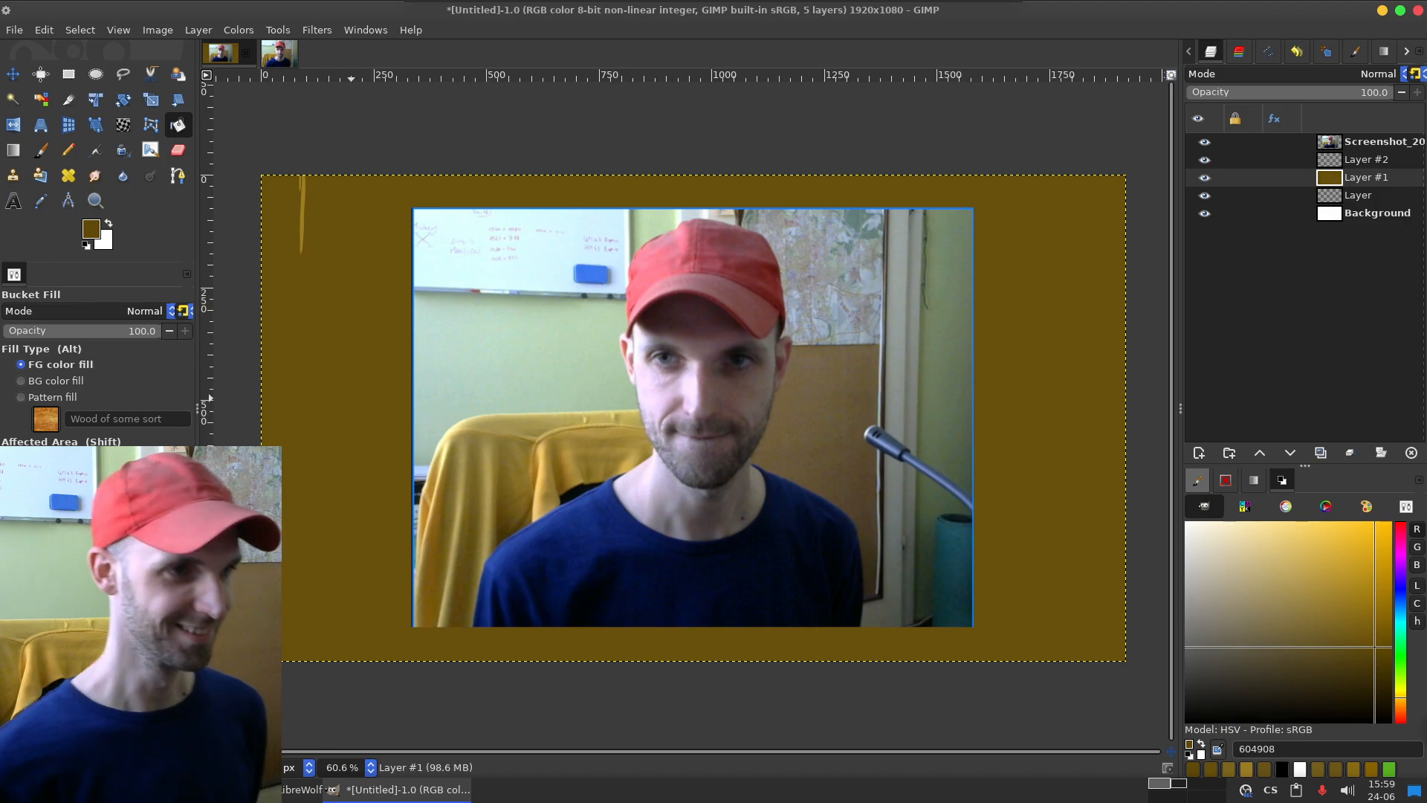
Step: Sample the lighter brown 9d7e23 from the grain stroke as the foreground colour and return to the Paintbrush
key(p)
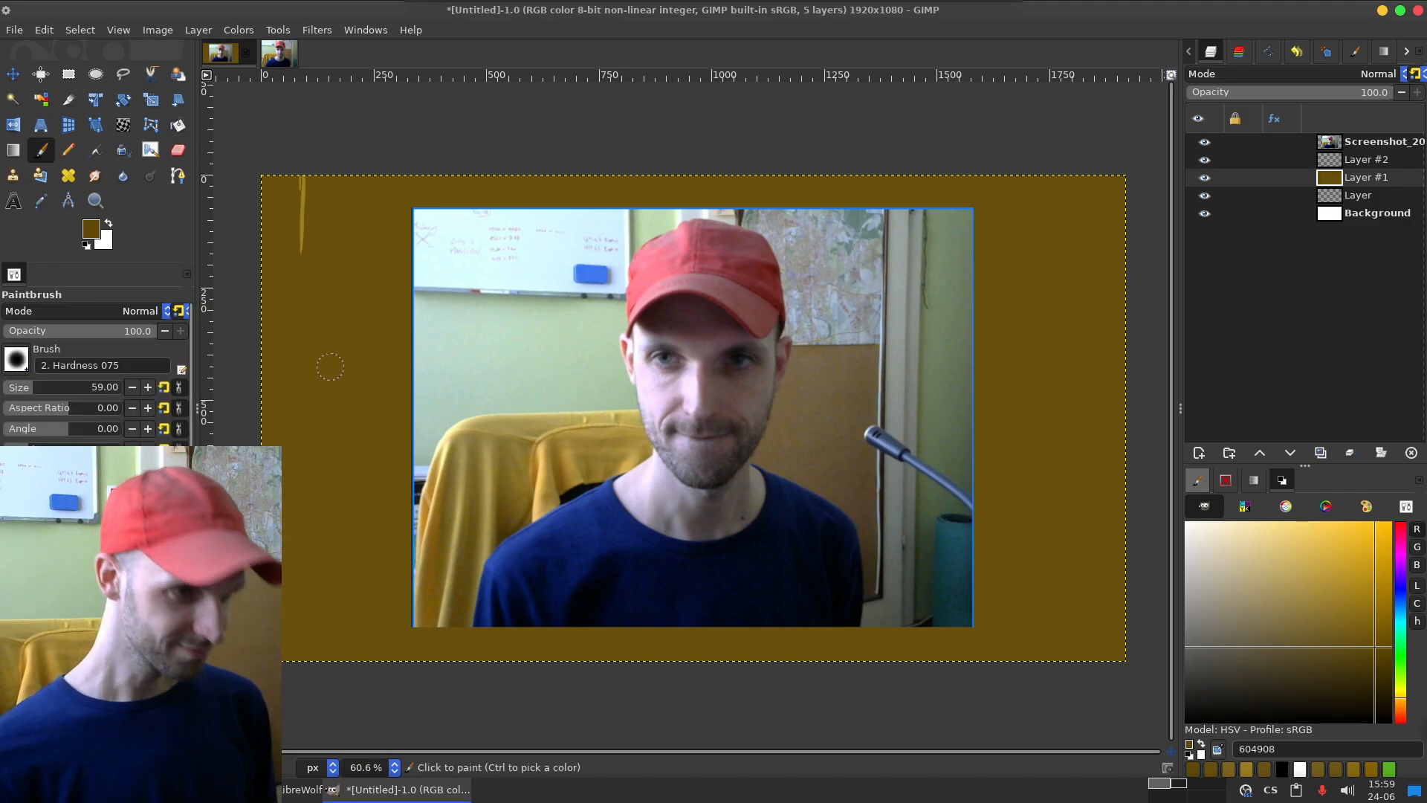
key(o)
click(302, 197)
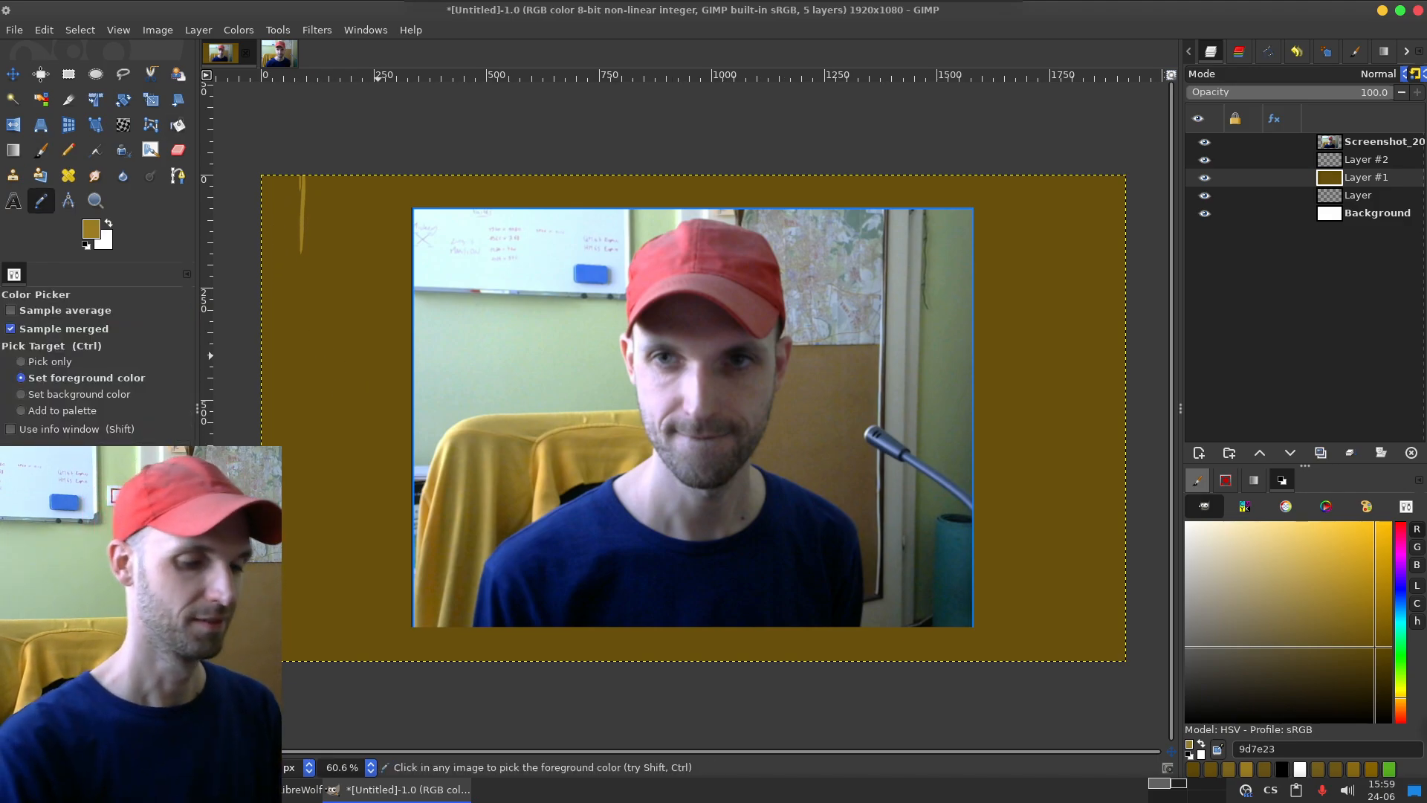
drag(446, 402, 379, 405)
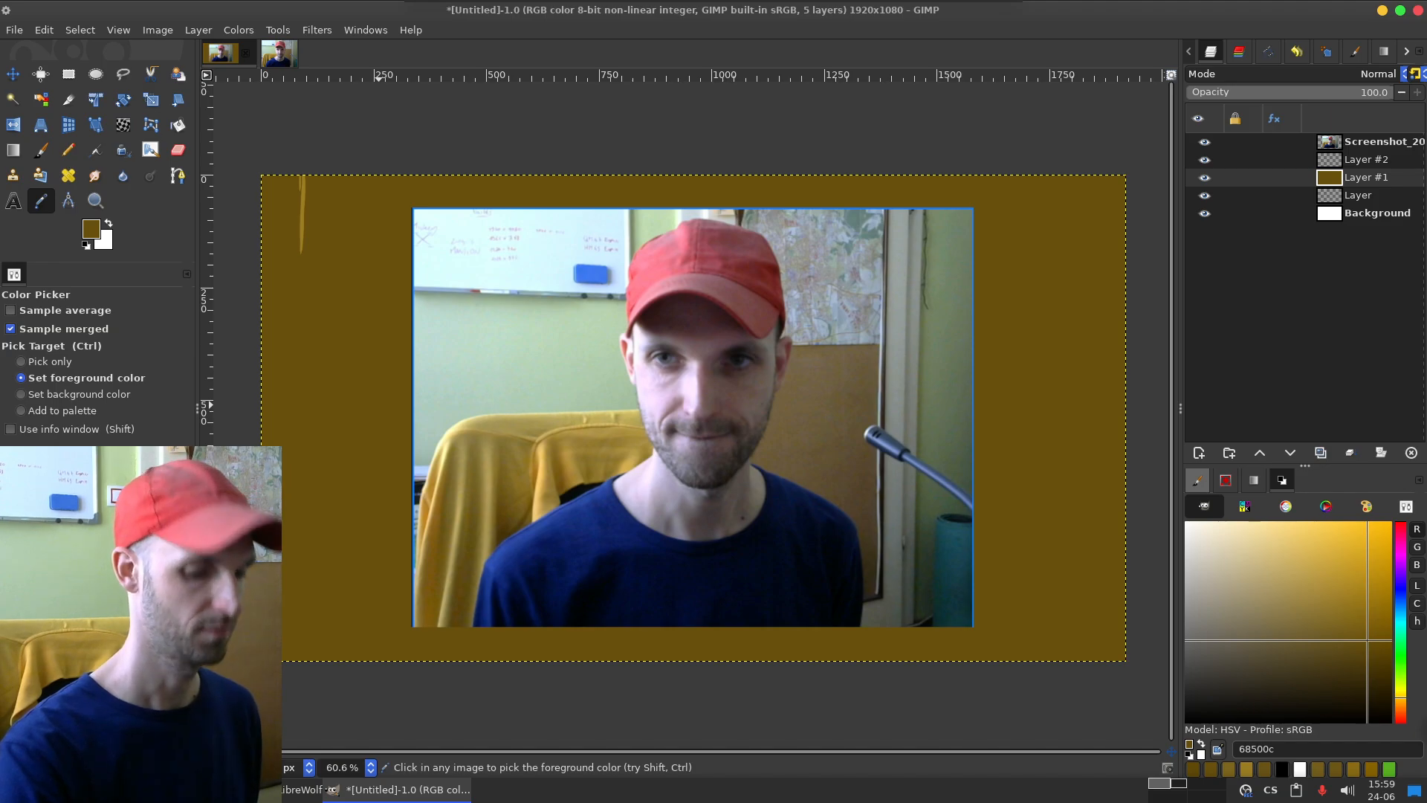
click(301, 205)
key(p)
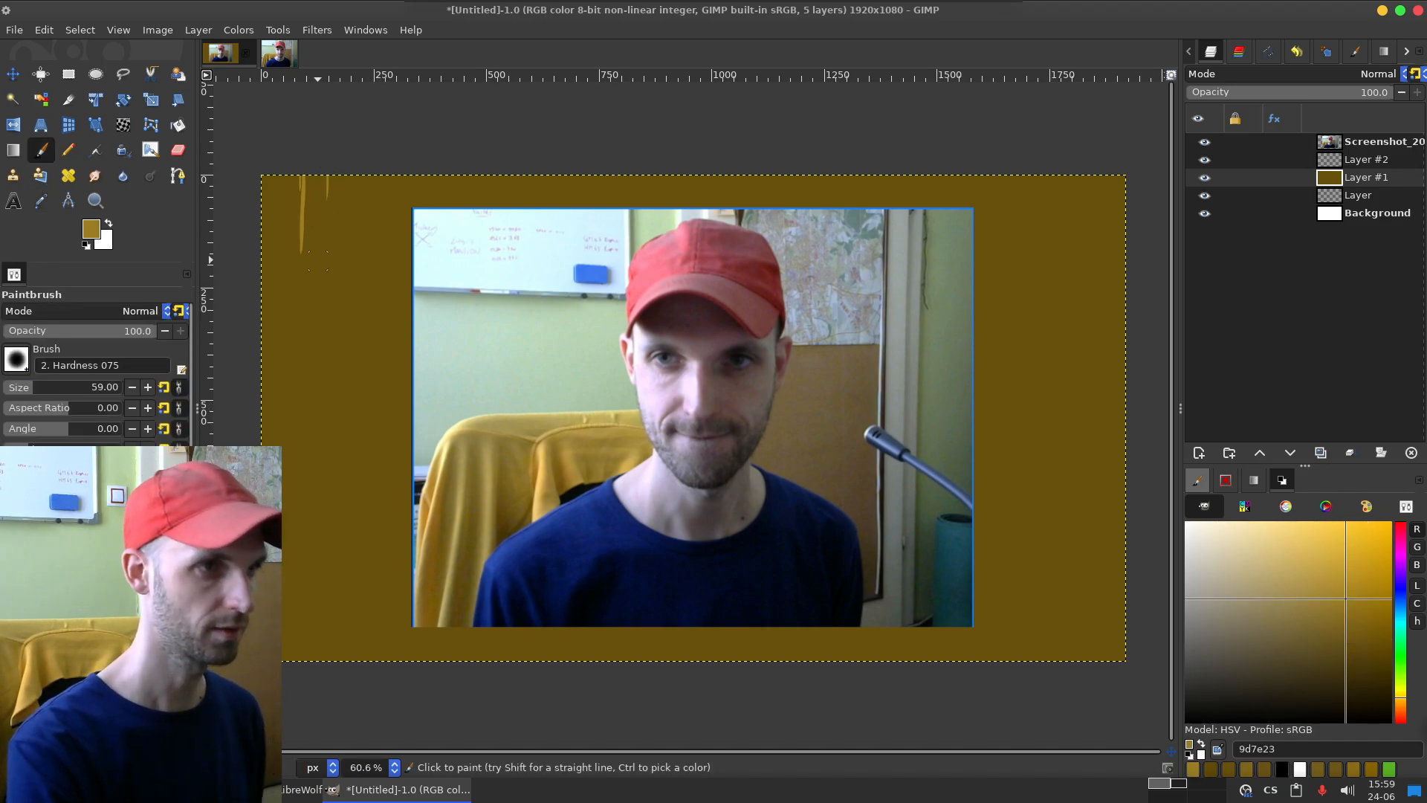
Step: Paint thin vertical wood-grain strokes in 9d7e23 on Layer #1, with an oval knot ringed by curved strokes, left of the photo
drag(302, 242, 299, 325)
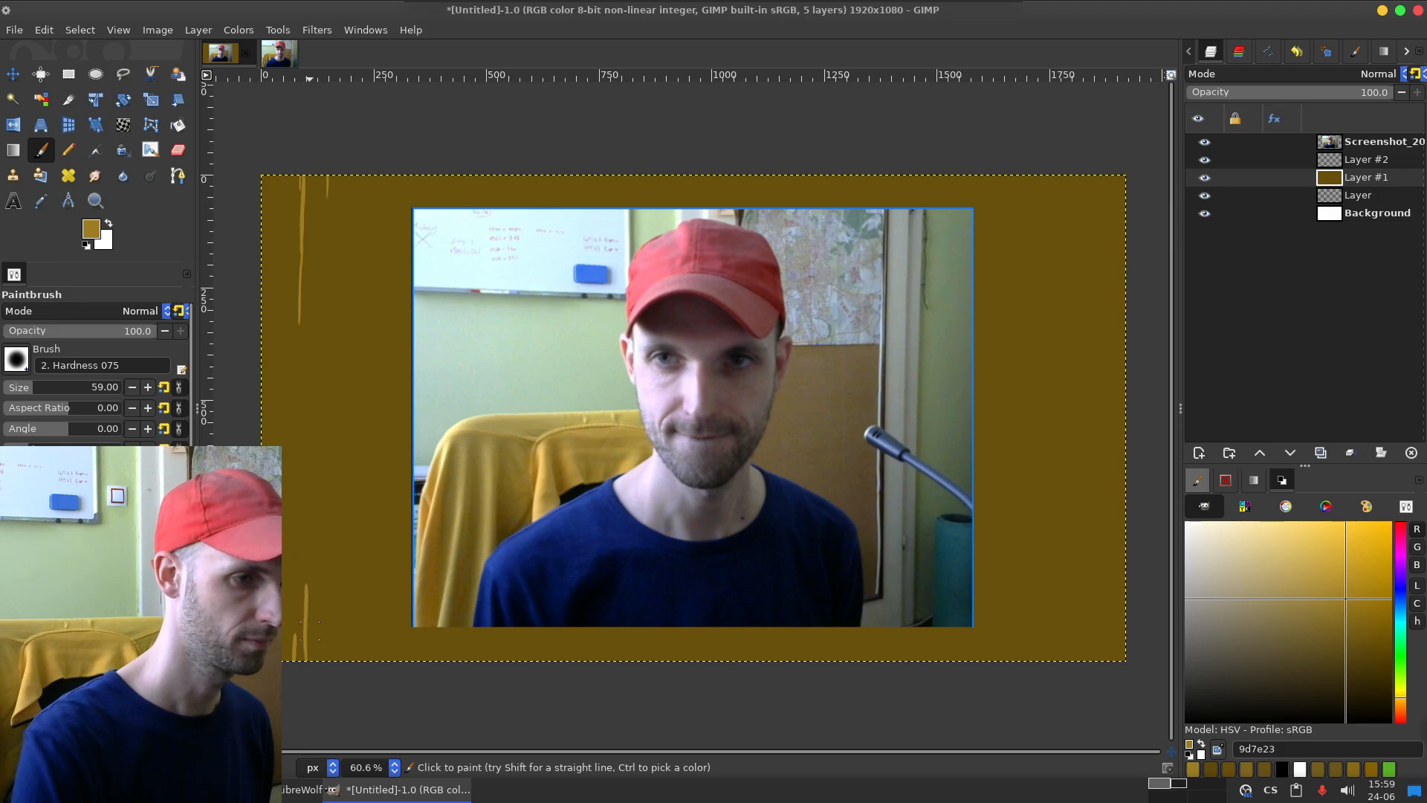
mouse_move(344, 359)
mouse_down()
mouse_move(338, 392)
mouse_move(354, 413)
mouse_move(343, 406)
mouse_up()
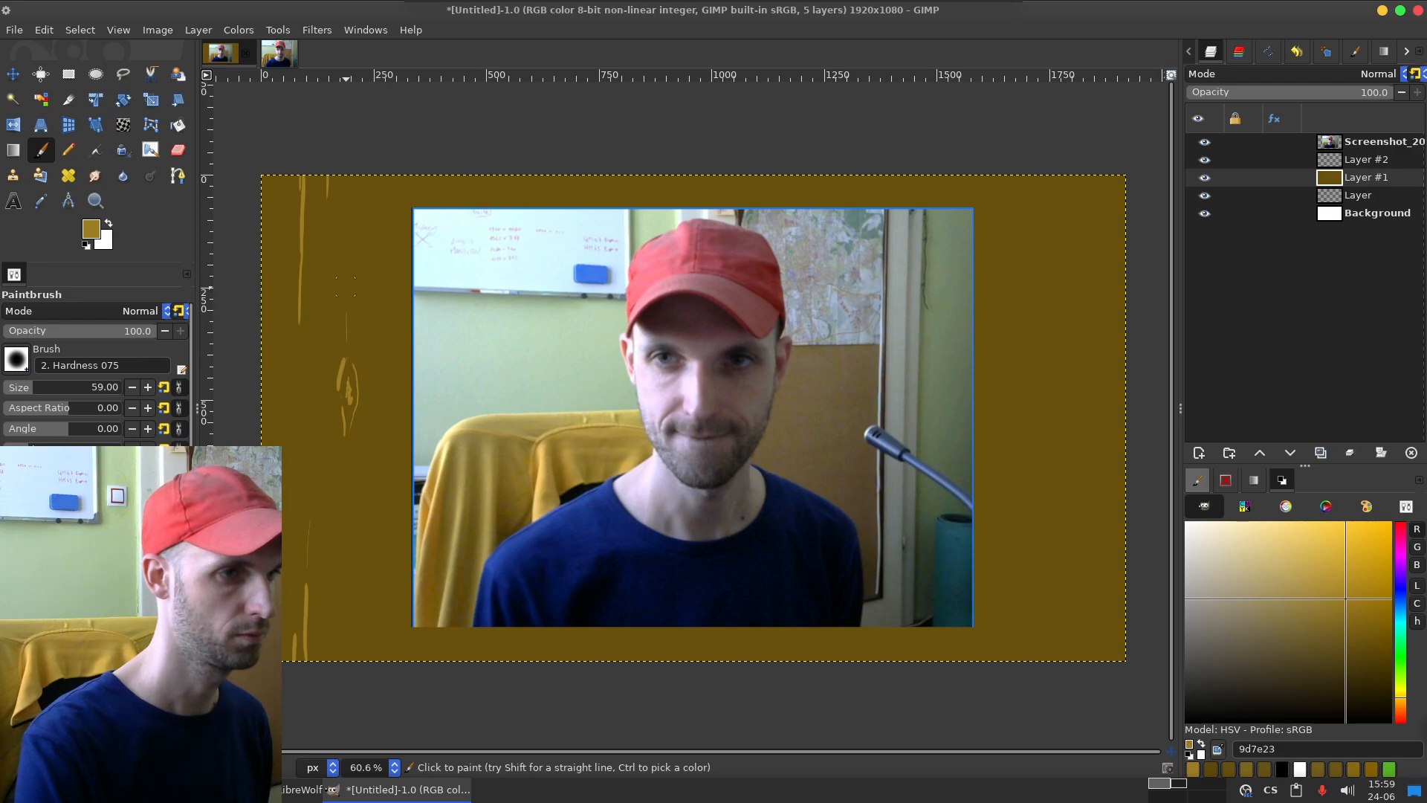
mouse_move(347, 314)
mouse_down()
mouse_move(347, 368)
mouse_move(347, 252)
mouse_move(343, 359)
mouse_move(352, 323)
mouse_move(350, 355)
mouse_up()
mouse_move(350, 428)
mouse_down()
mouse_move(346, 487)
mouse_move(351, 429)
mouse_up()
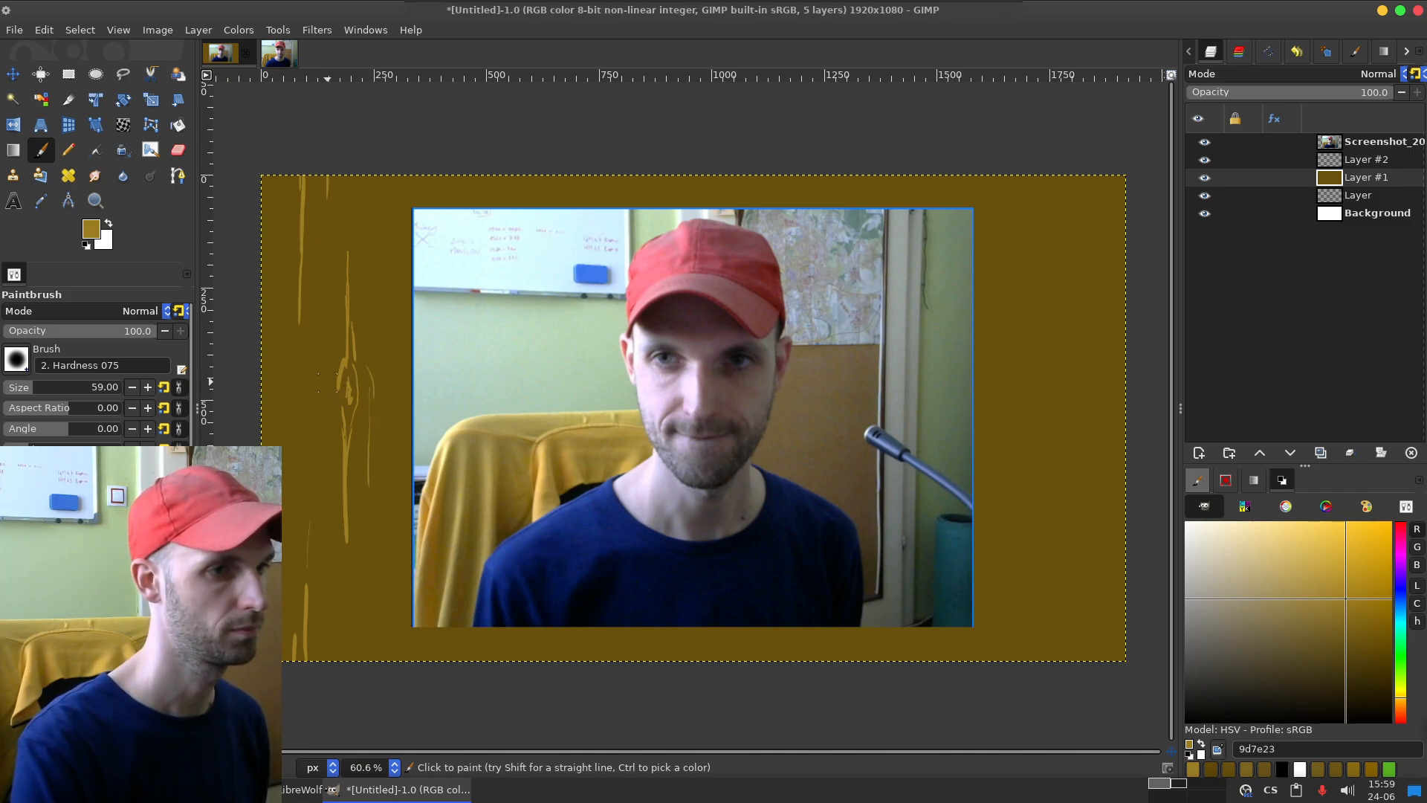
drag(338, 344, 326, 383)
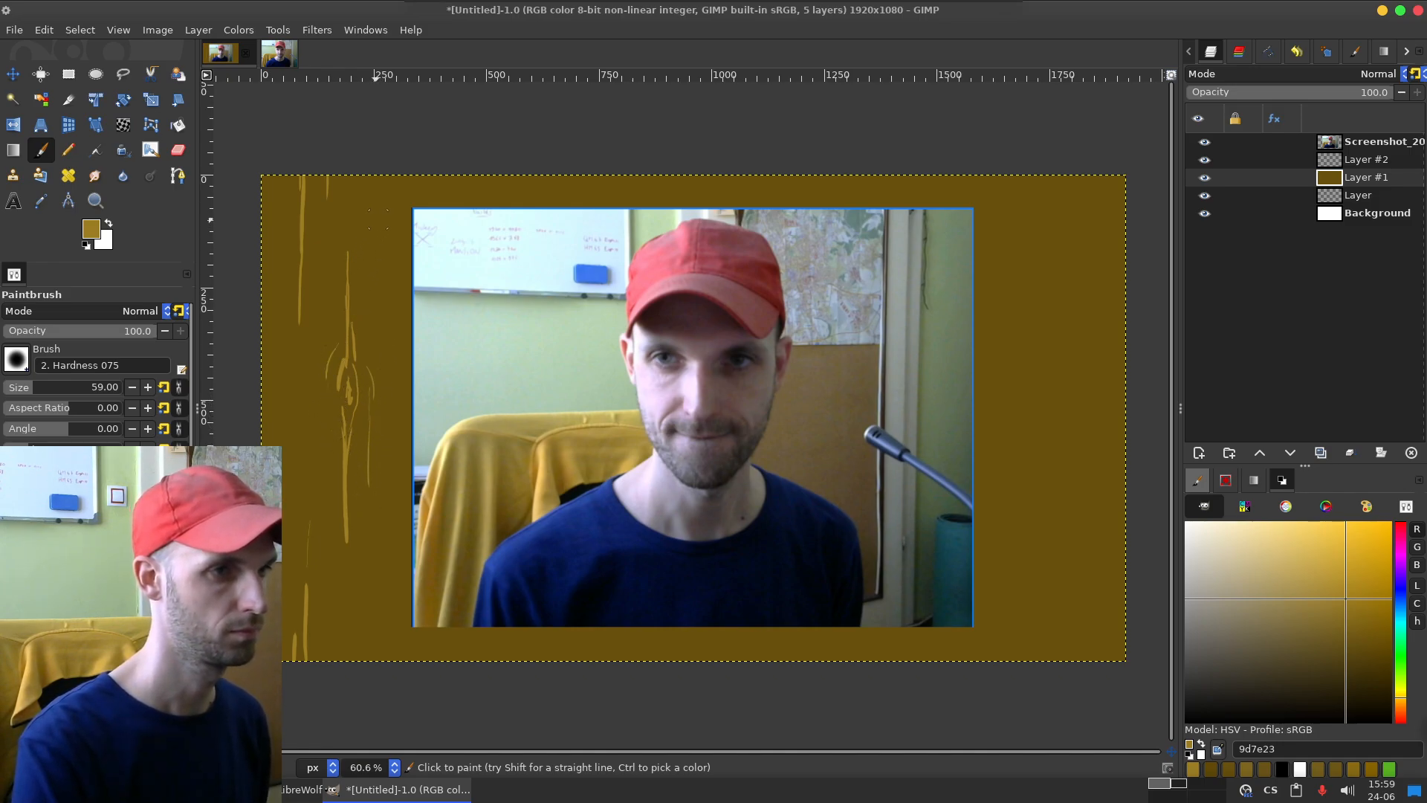
mouse_move(373, 173)
mouse_down()
mouse_move(370, 257)
mouse_move(357, 229)
mouse_up()
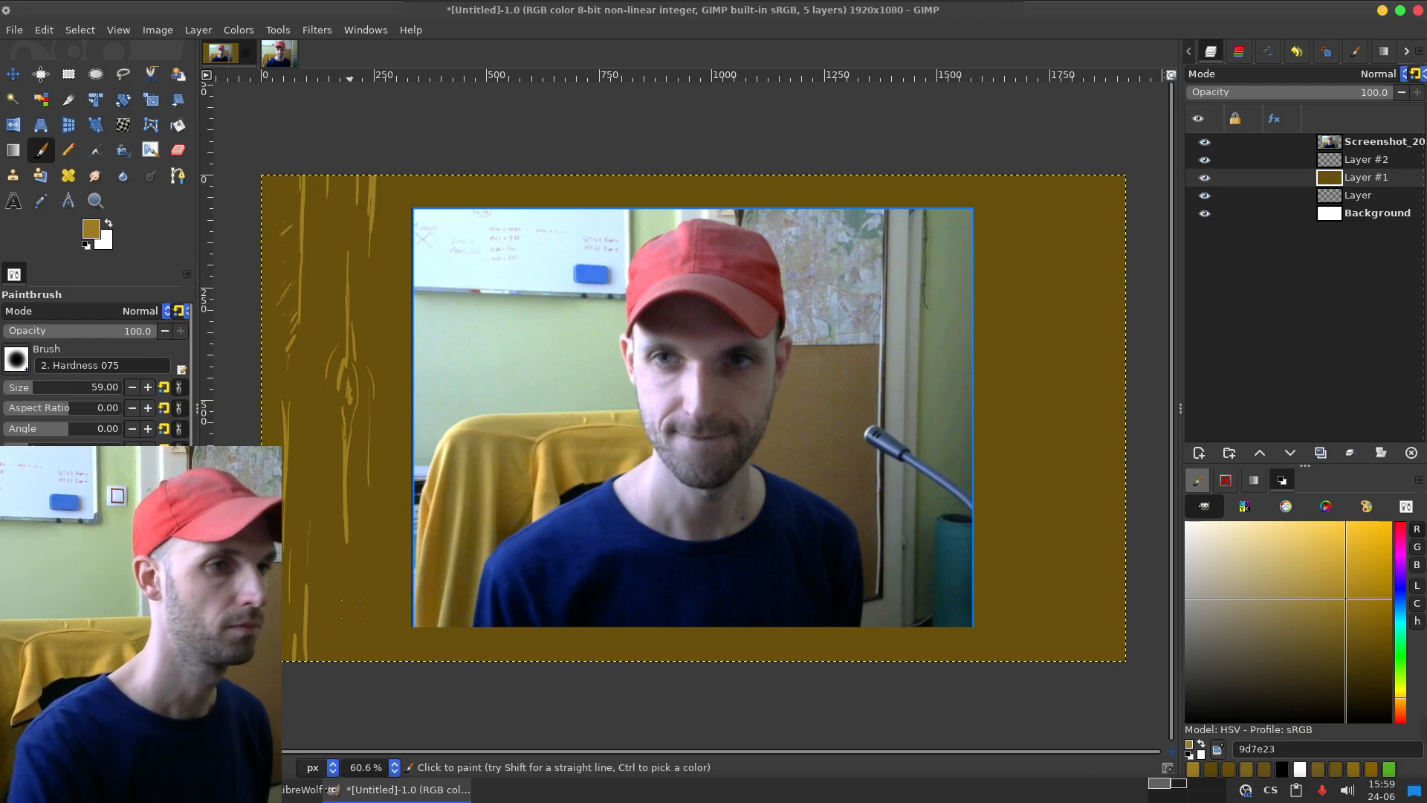
mouse_move(397, 667)
mouse_down()
mouse_move(400, 563)
mouse_move(404, 586)
mouse_up()
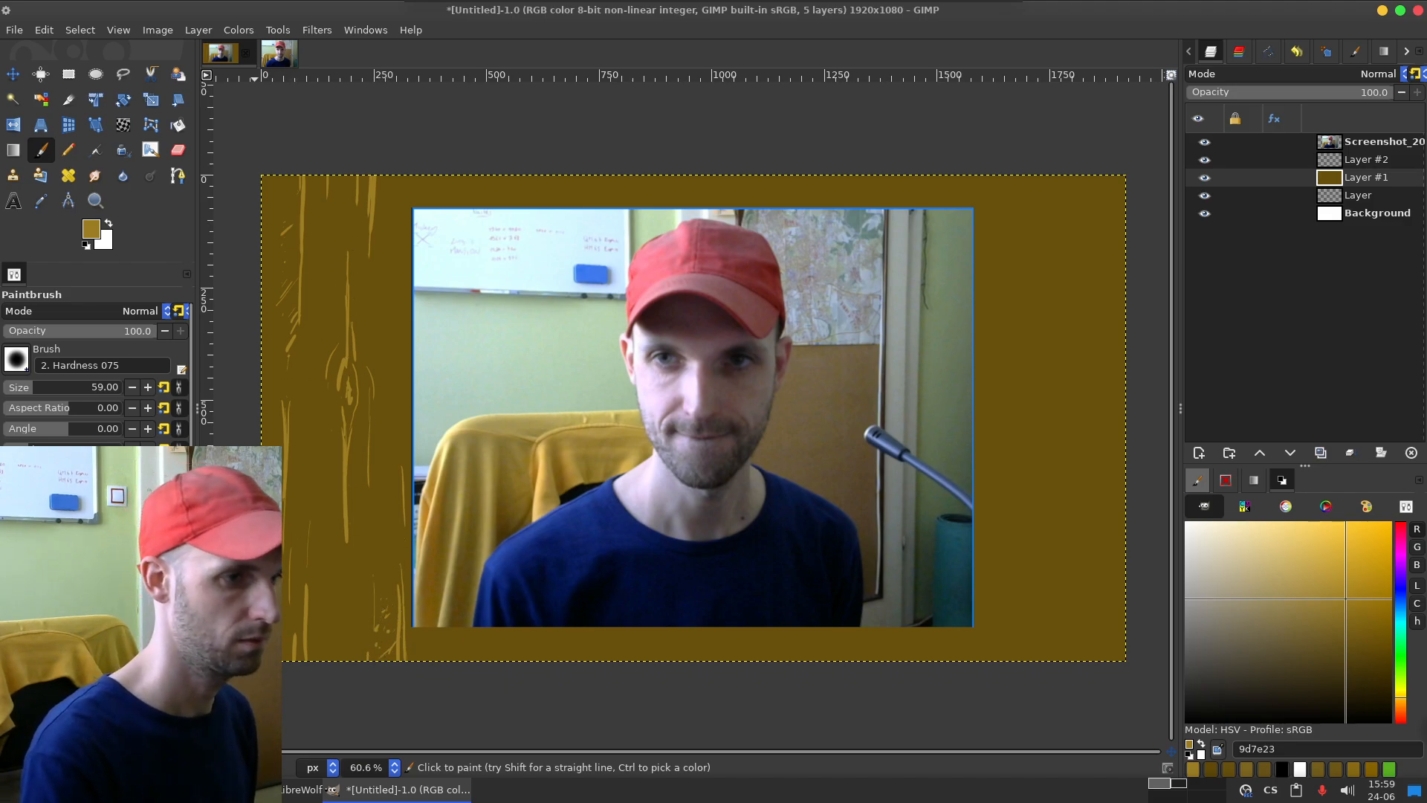
key(ctrl)
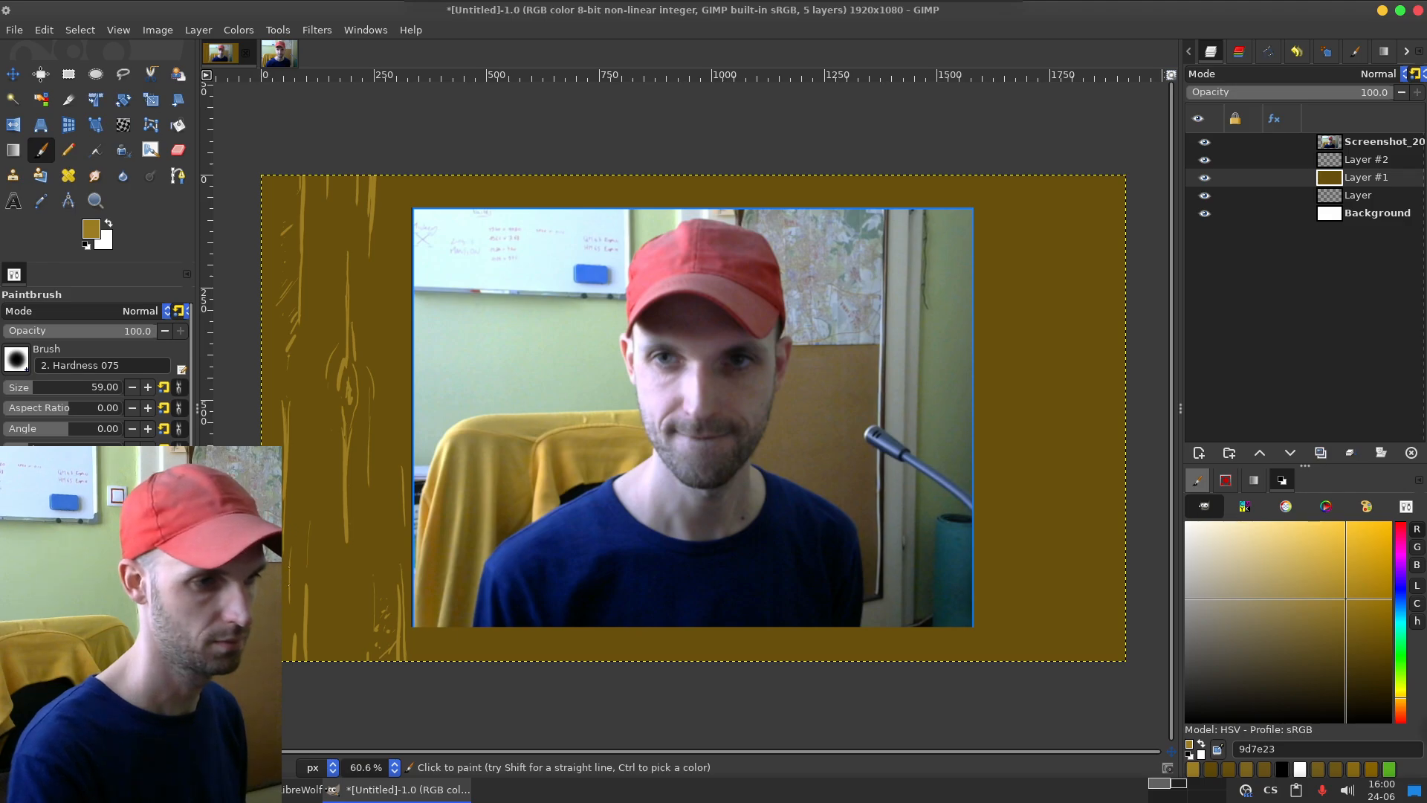
key(ctrl)
key(ctrl)
key(ctrl)
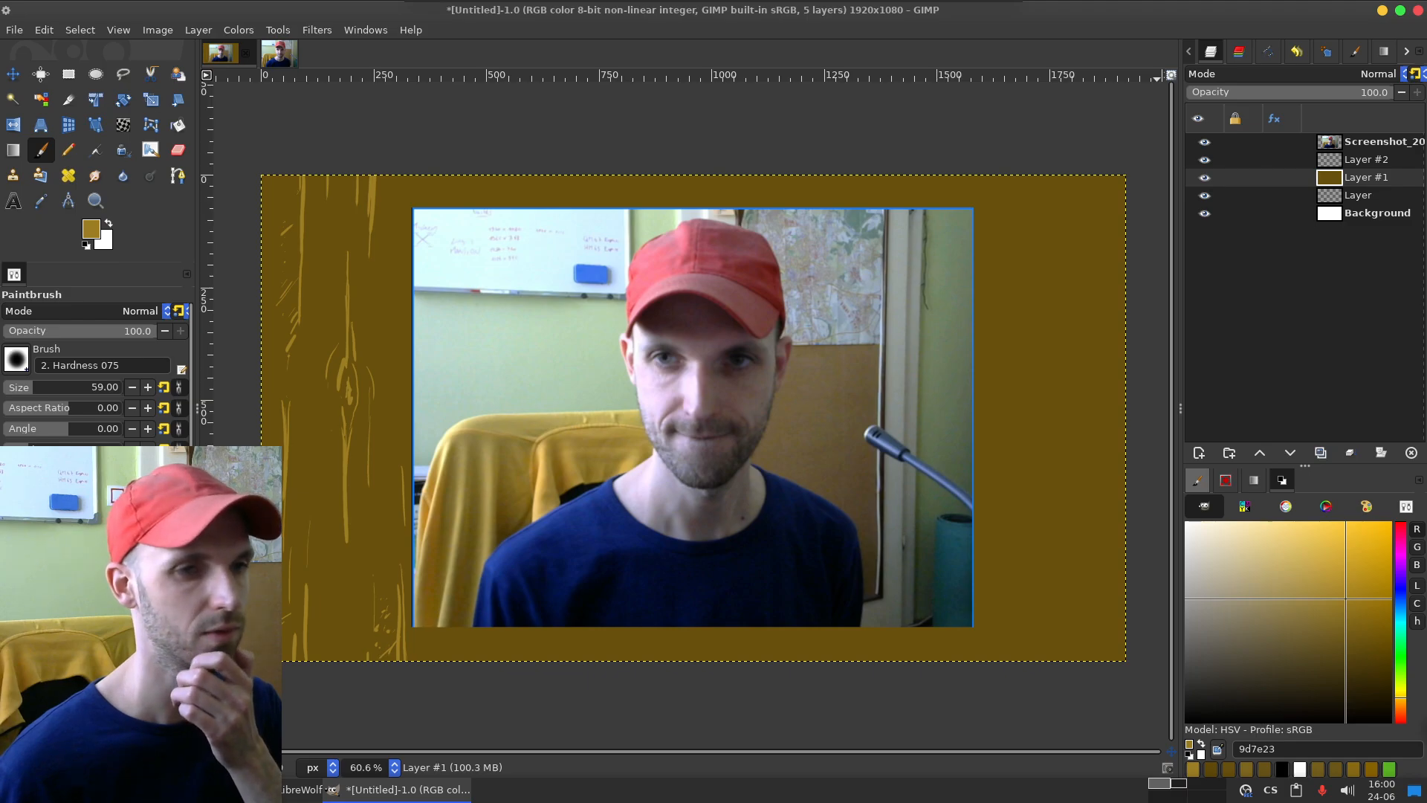
Step: Sample the wooden background's brown with the Color Picker and darken the foreground colour to 544008
key(o)
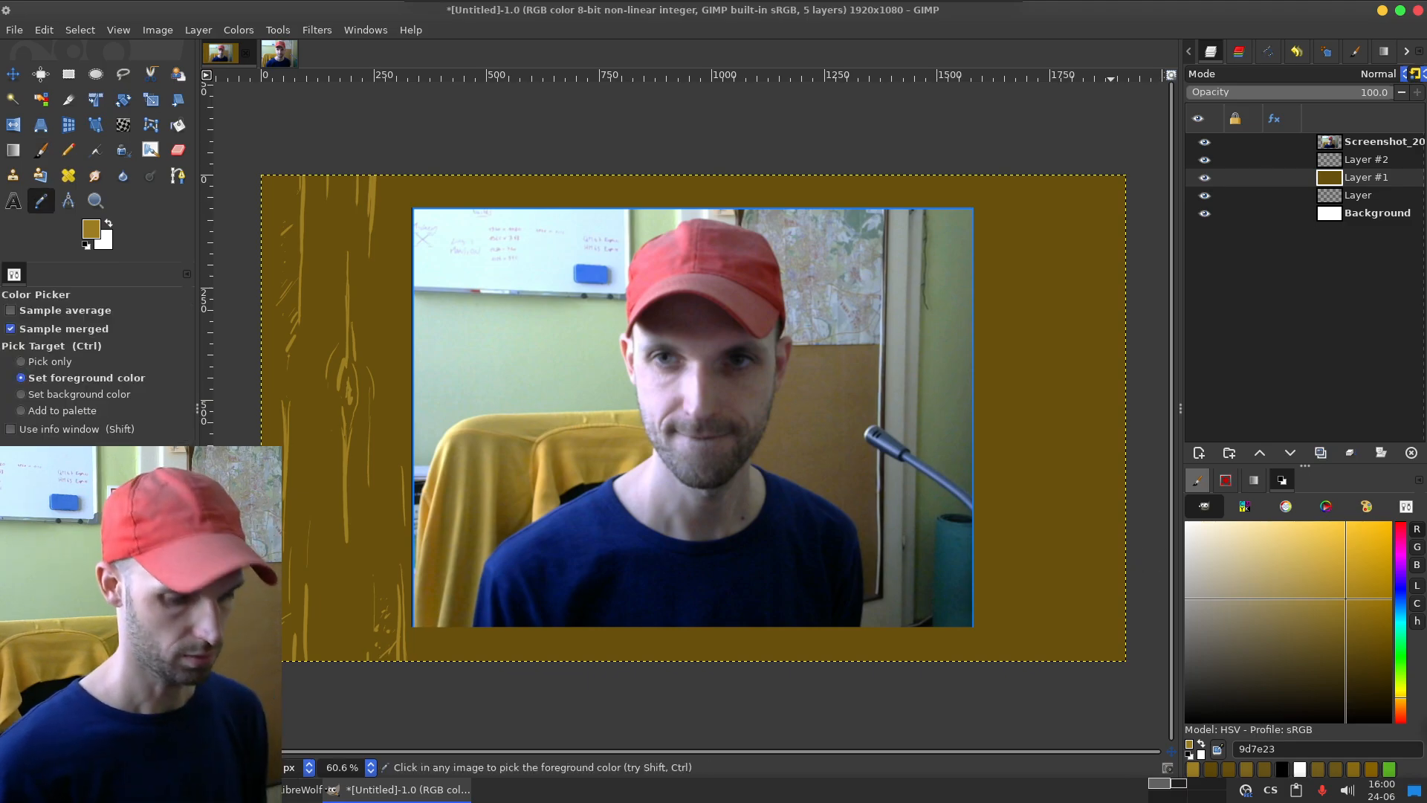
click(1098, 506)
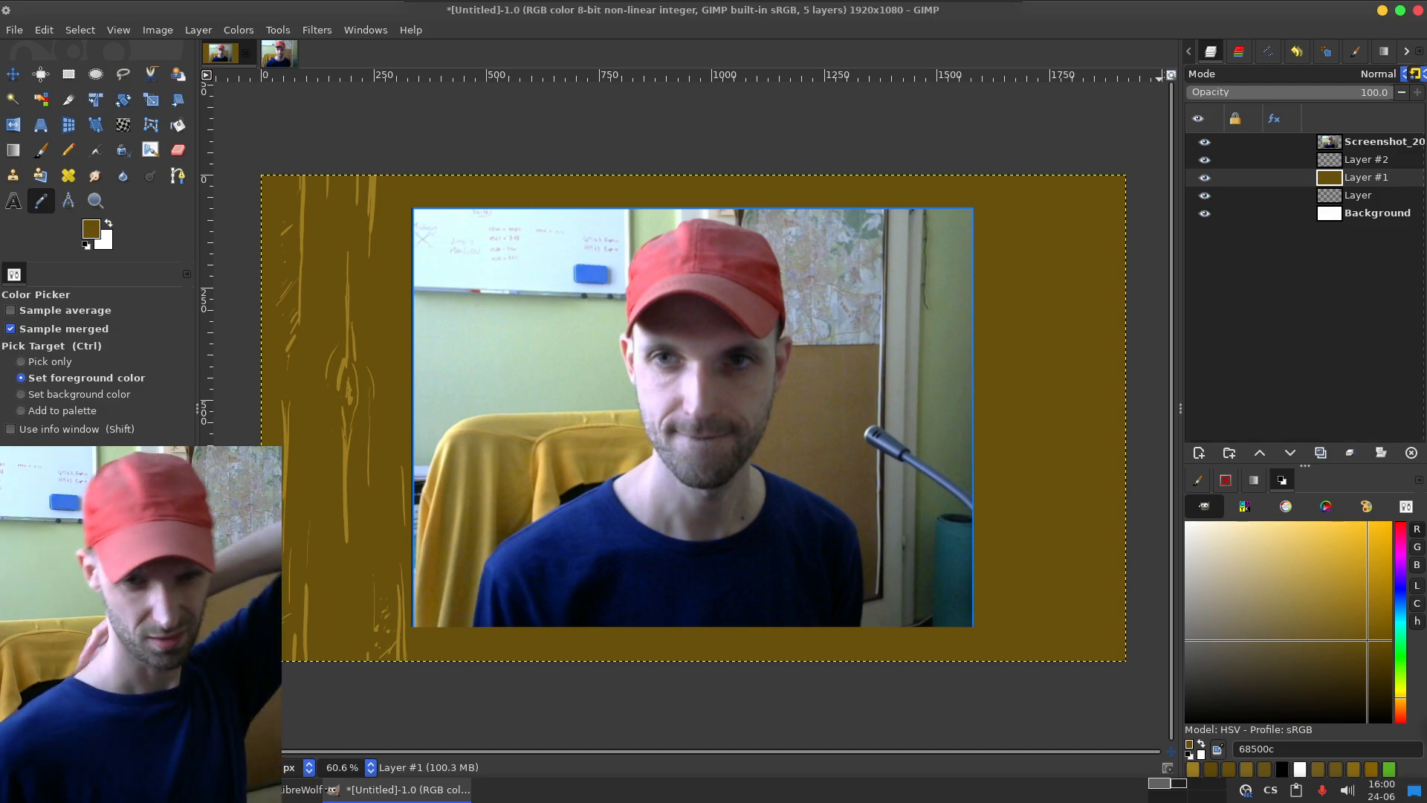
click(1371, 656)
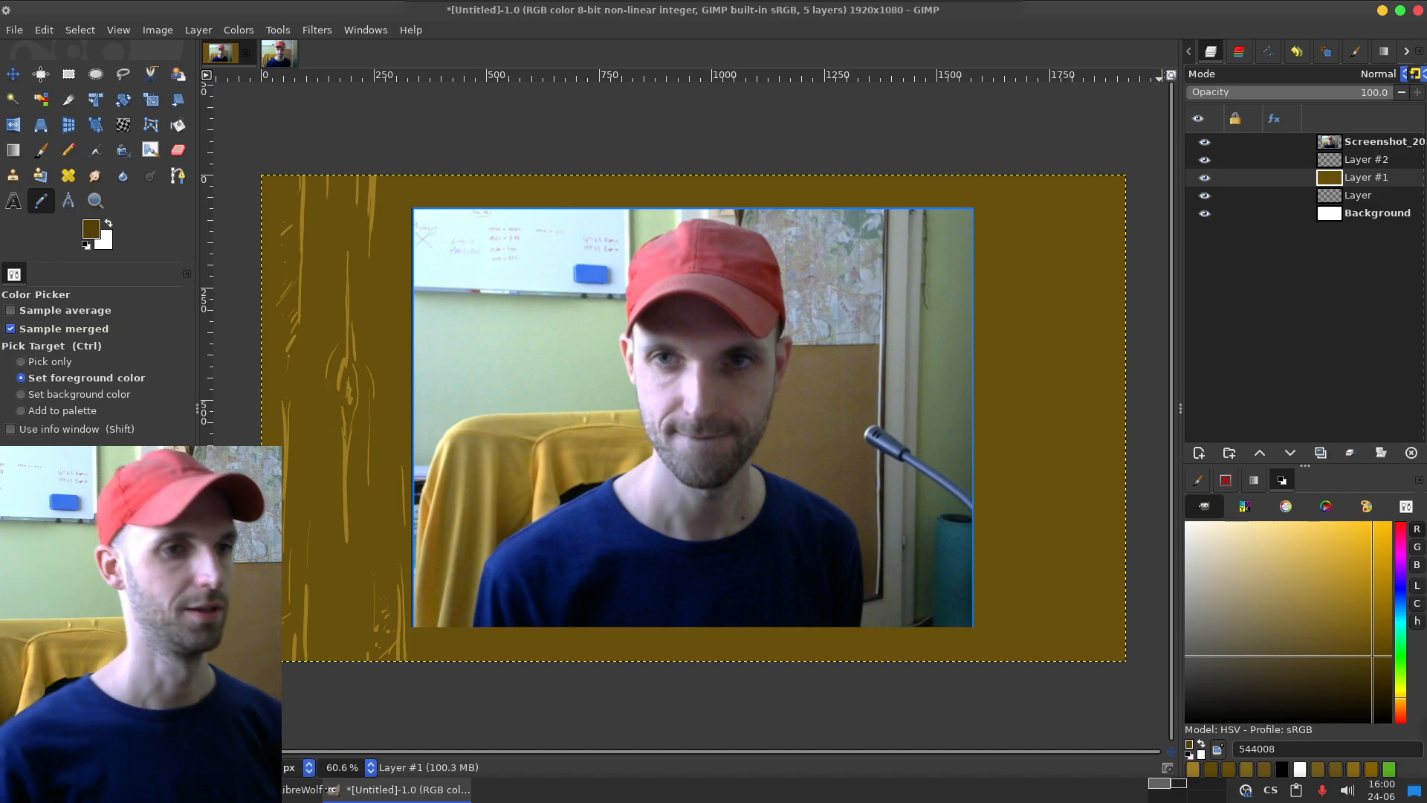
key(alt+Tab)
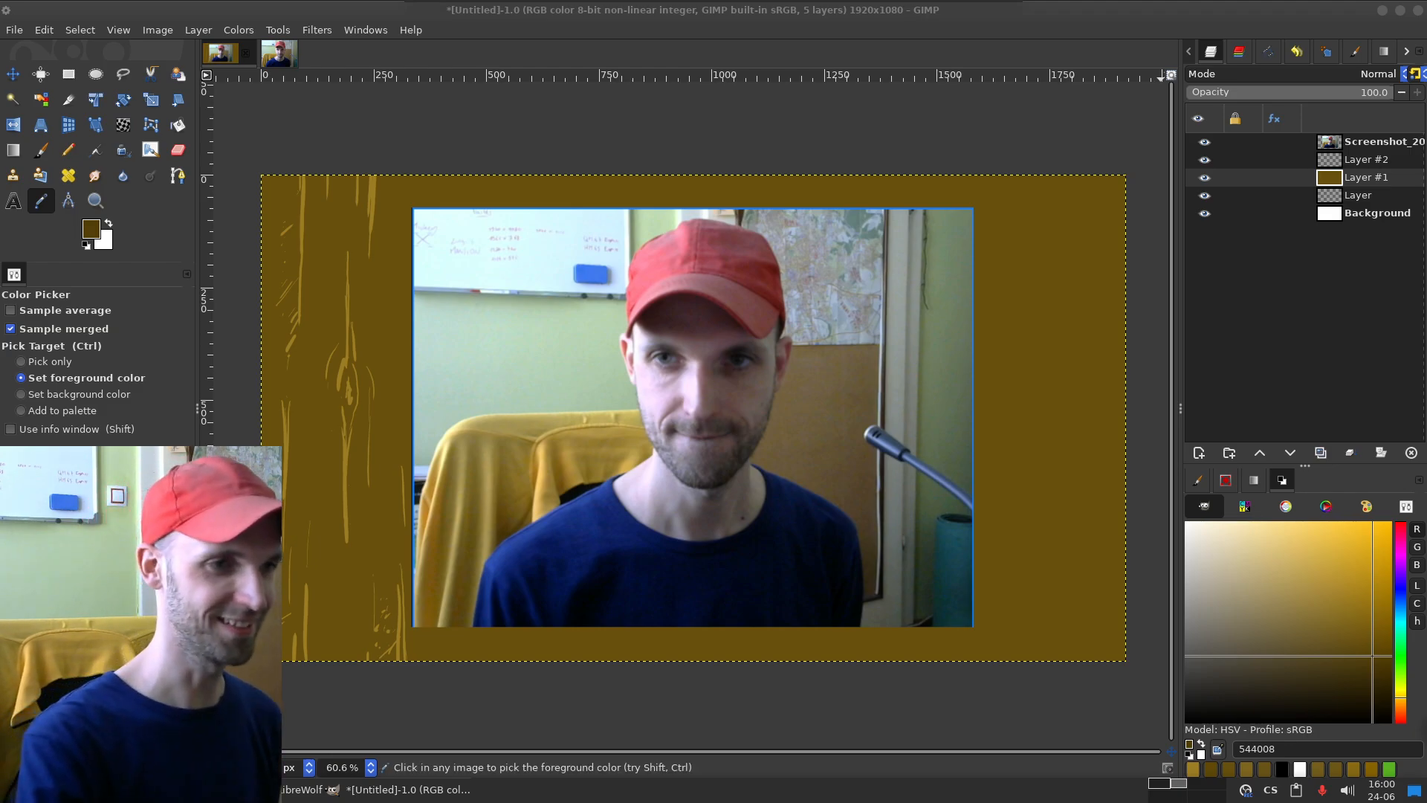
Step: Sample dark blue 04113d from the shirt, try a vertical stroke at the photo's upper-left corner, and undo it
click(622, 559)
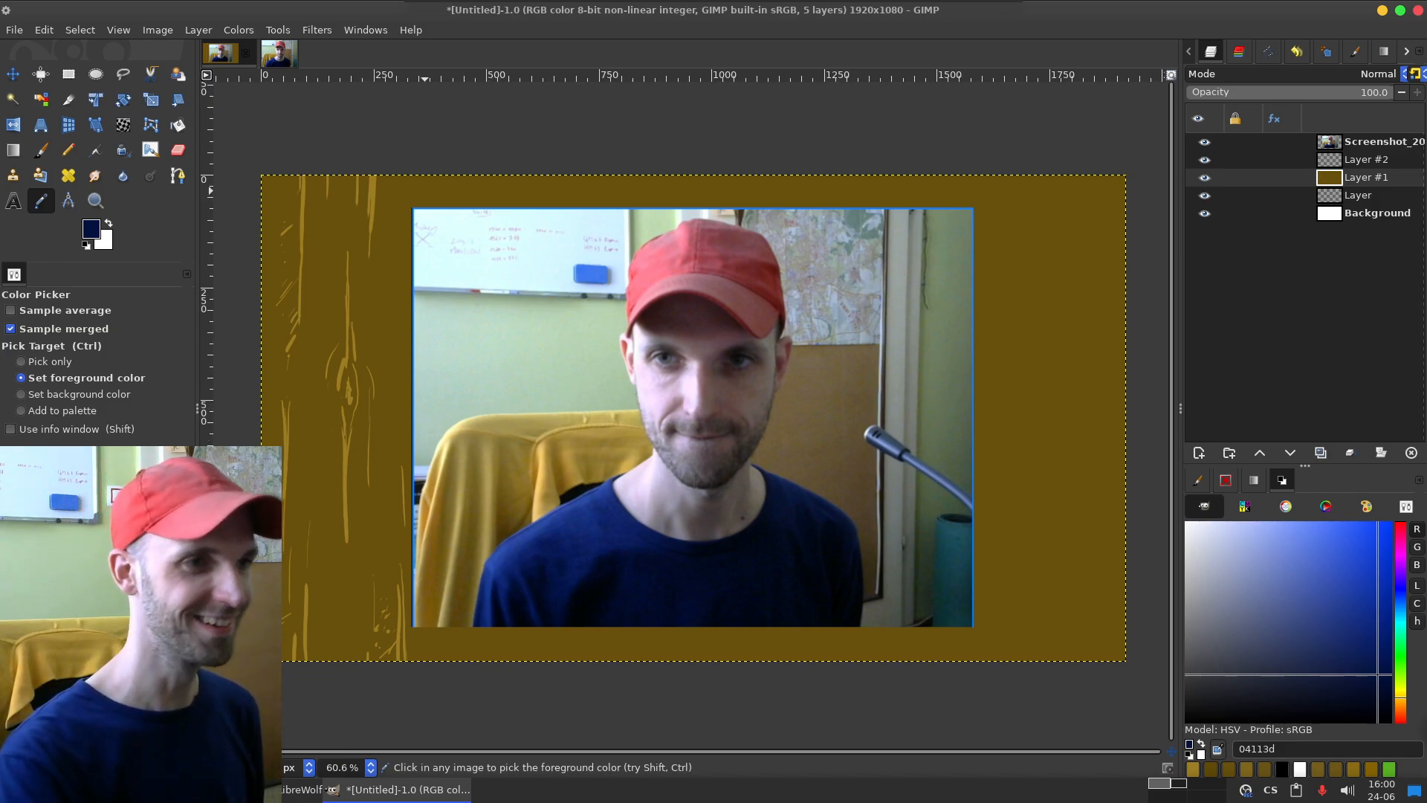
key(p)
drag(428, 178, 422, 266)
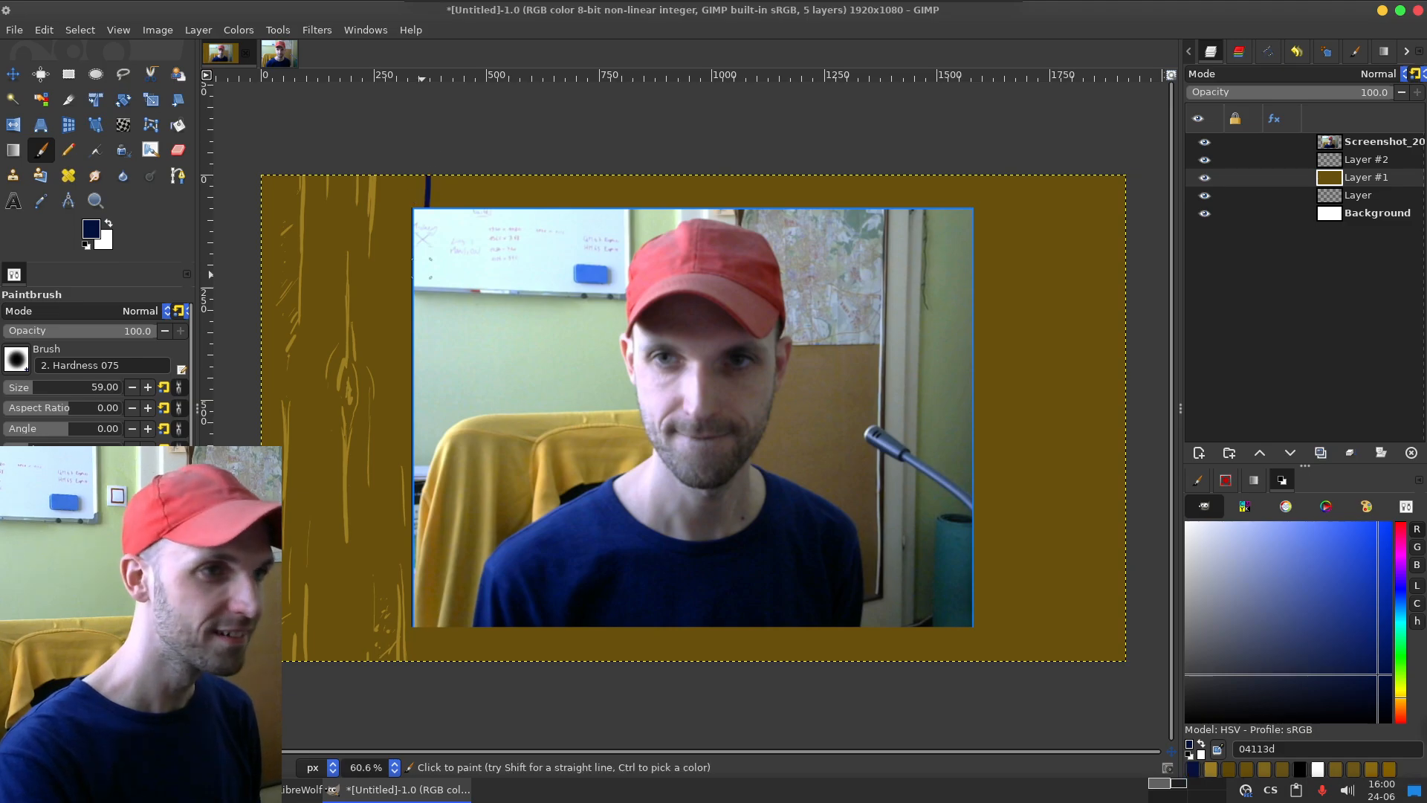
key(ctrl+z)
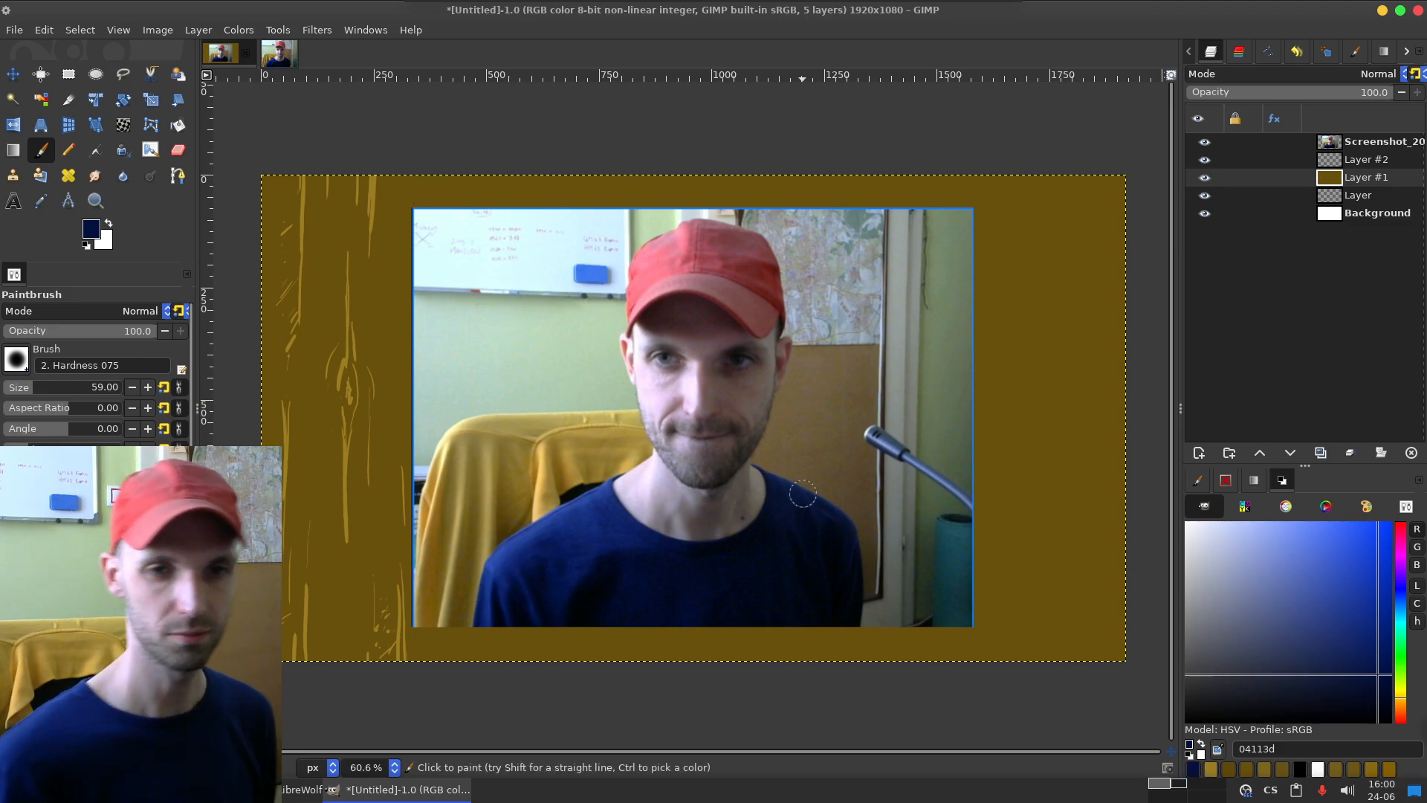
Step: Resample the brown background beside the photo and darken the foreground colour to 4c3a06
key(o)
click(1050, 512)
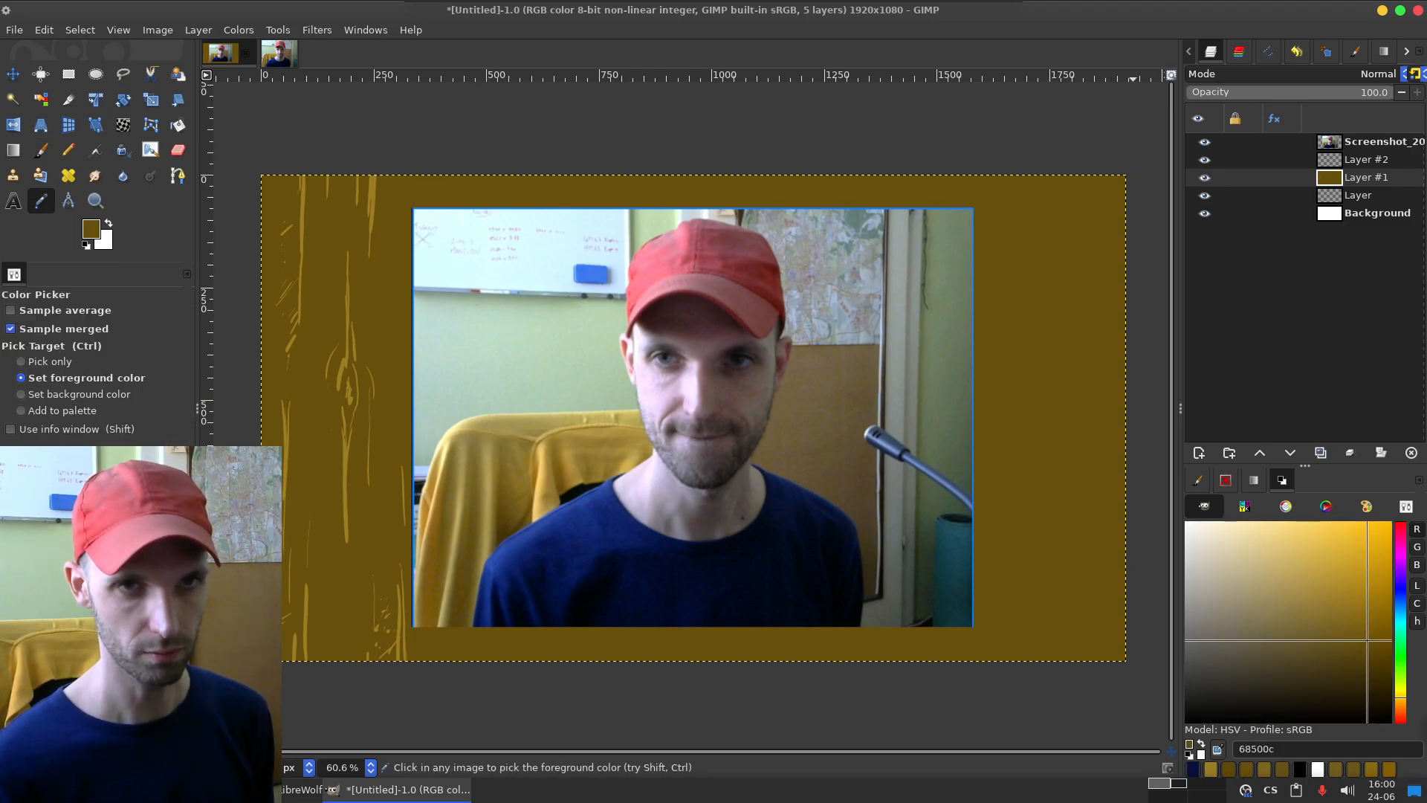
click(1374, 662)
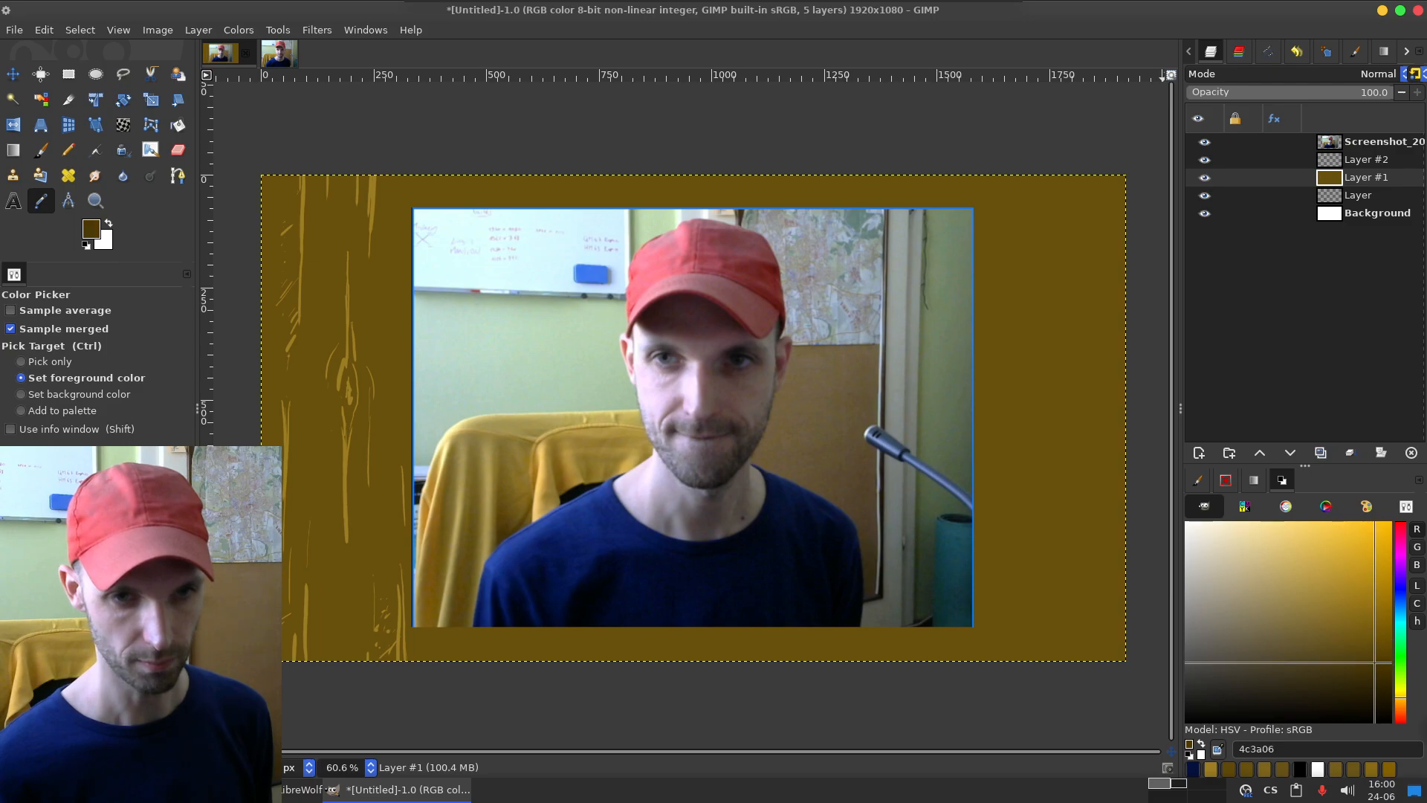
Step: Try a dark 4c3a06 grain stroke left of the photo, undo it, and try a thinner one with brush size 29
key(p)
mouse_move(398, 281)
mouse_down()
mouse_move(354, 499)
mouse_move(348, 658)
mouse_up()
key(ctrl+z)
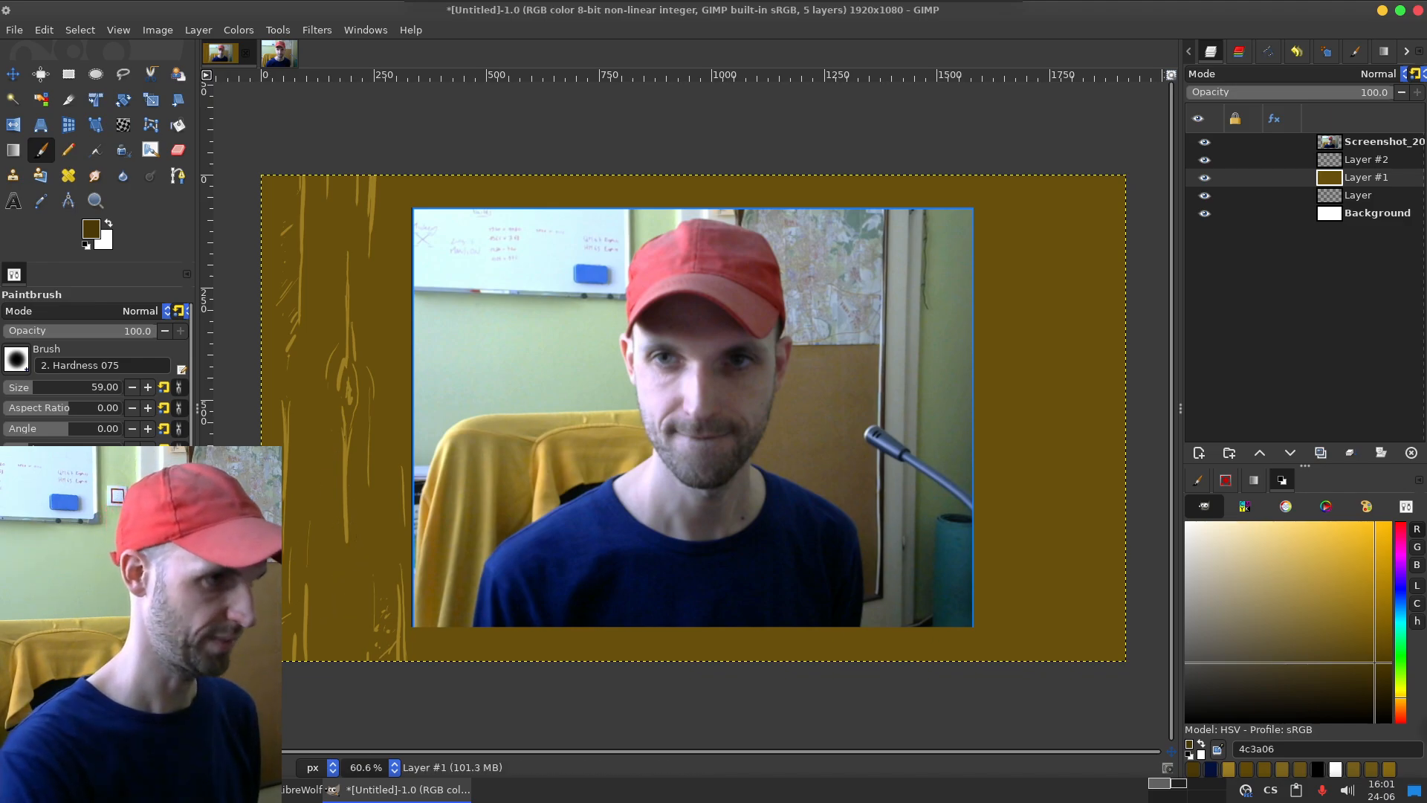
drag(35, 387, 27, 388)
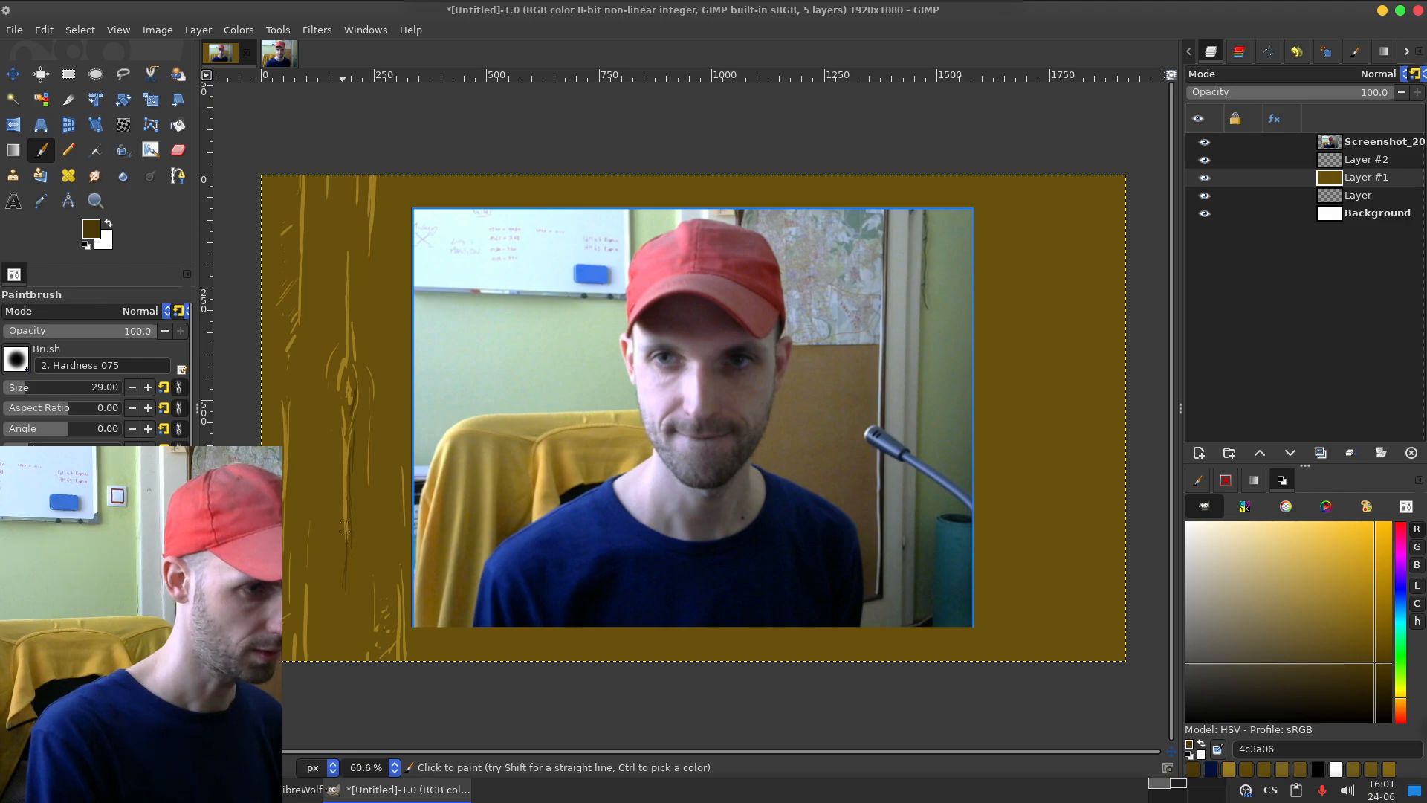
key(ctrl)
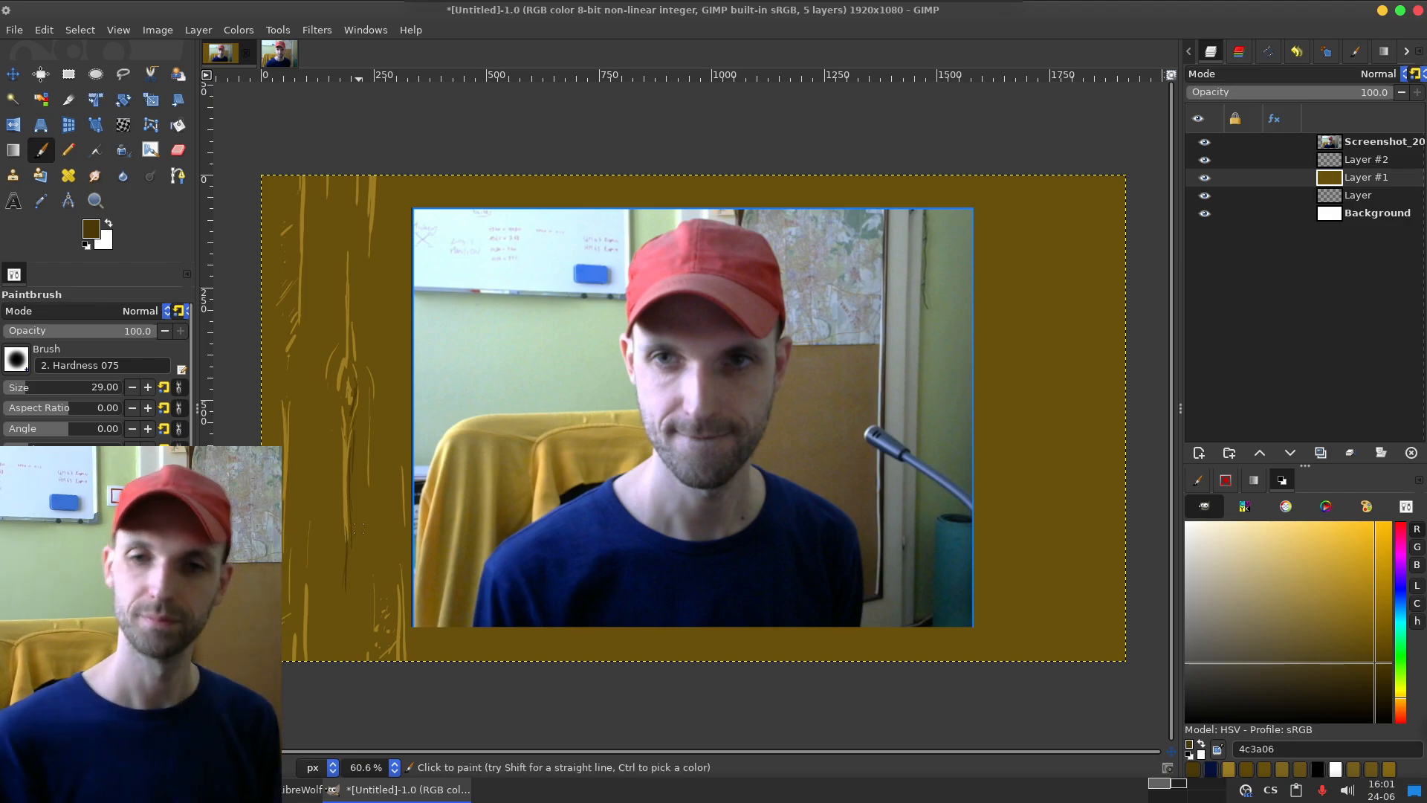
Step: Switch to LibreWolf and open heureka.cz in a new tab
key(alt+Tab)
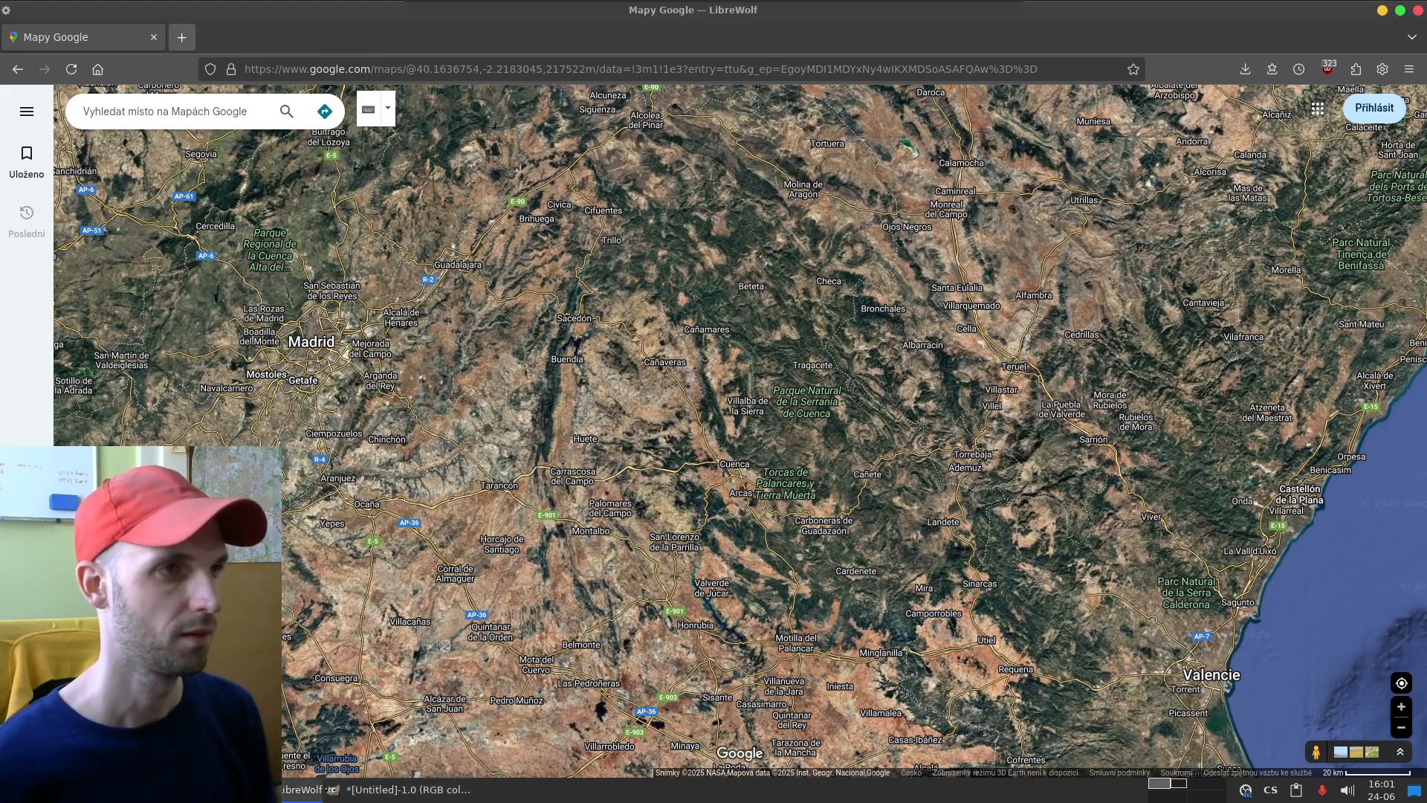
click(182, 37)
text(heureka.)
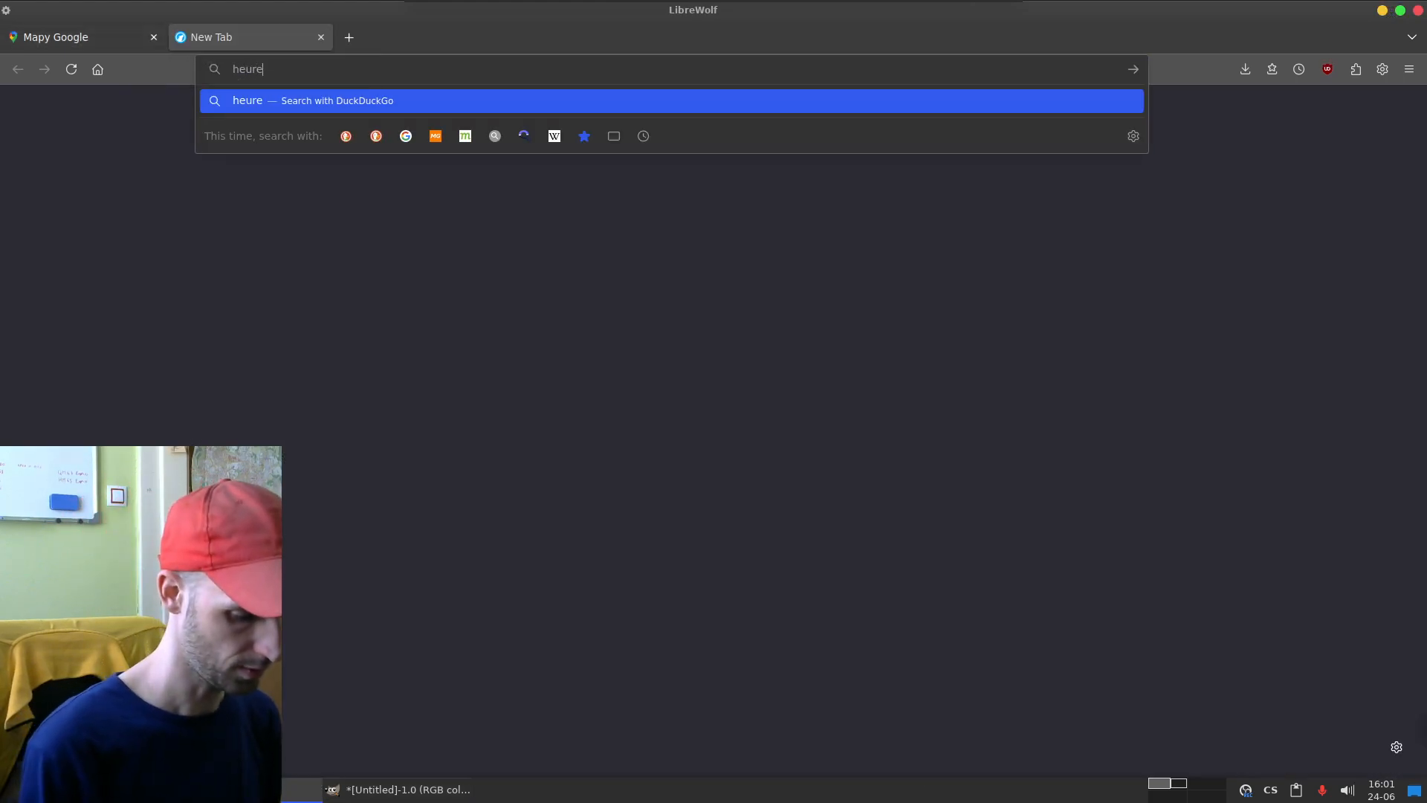
text(cz)
key(Return)
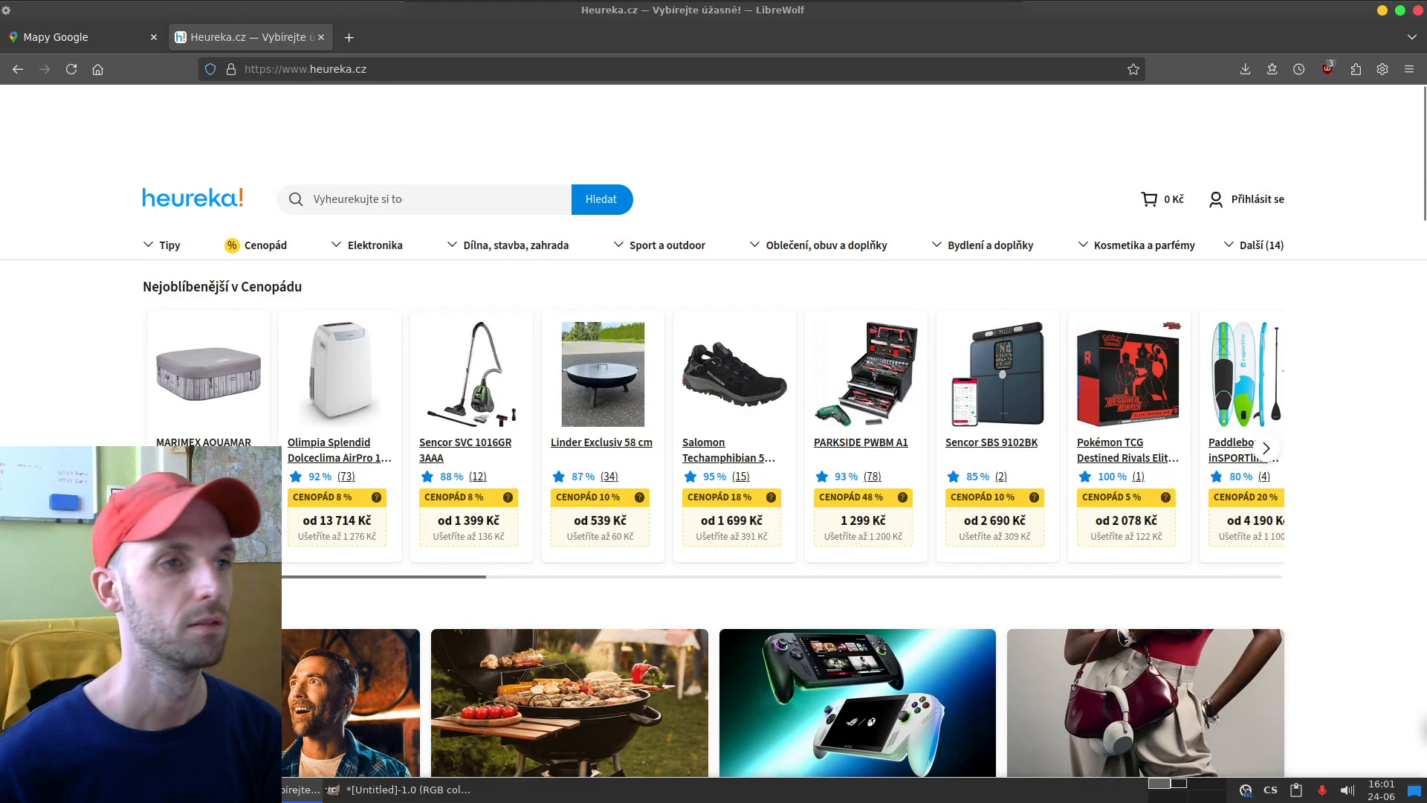
Step: Search Heureka for "umelecka rukavice", open the XP-PEN AC08_L drawing glove, and enlarge its product photo
click(401, 199)
text(umel)
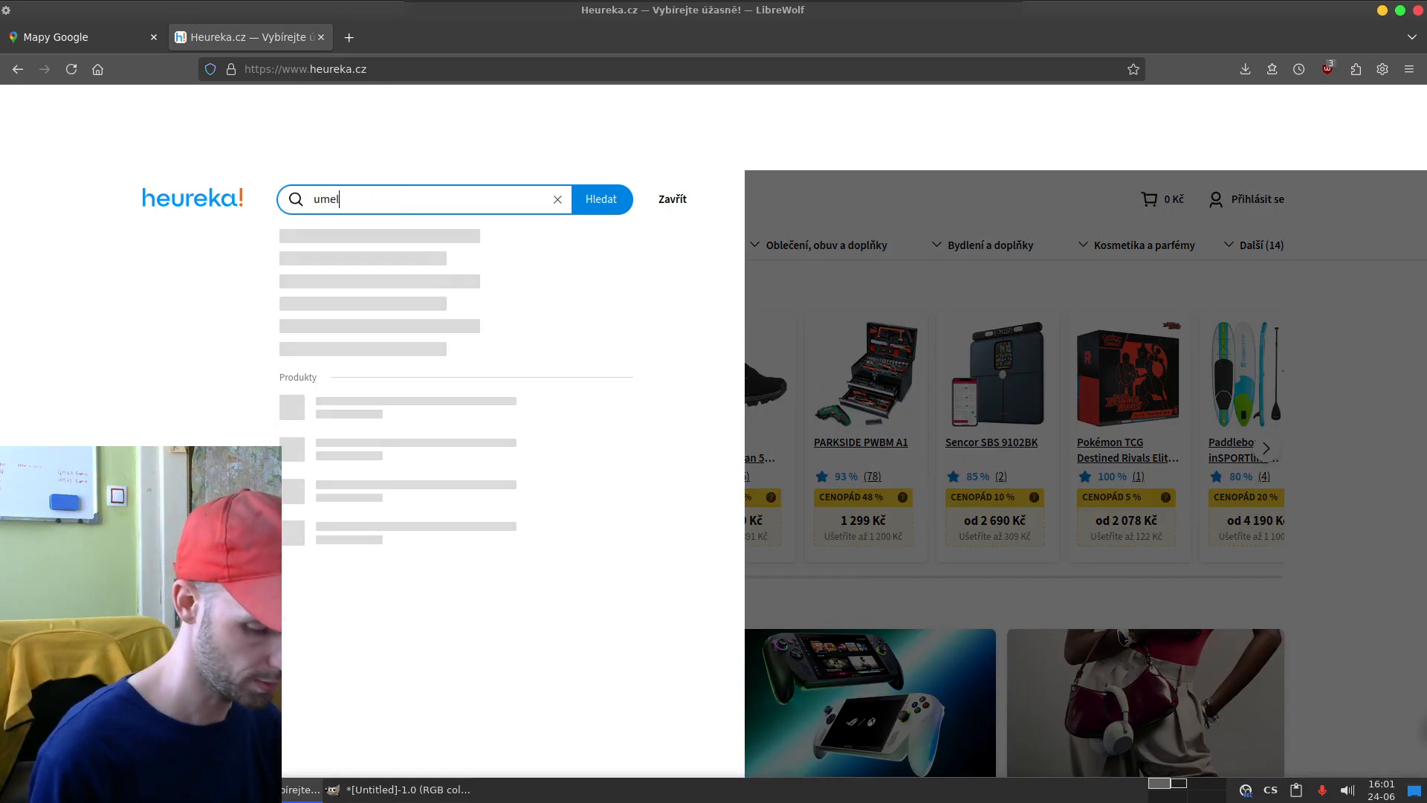
text(ecka rukavice)
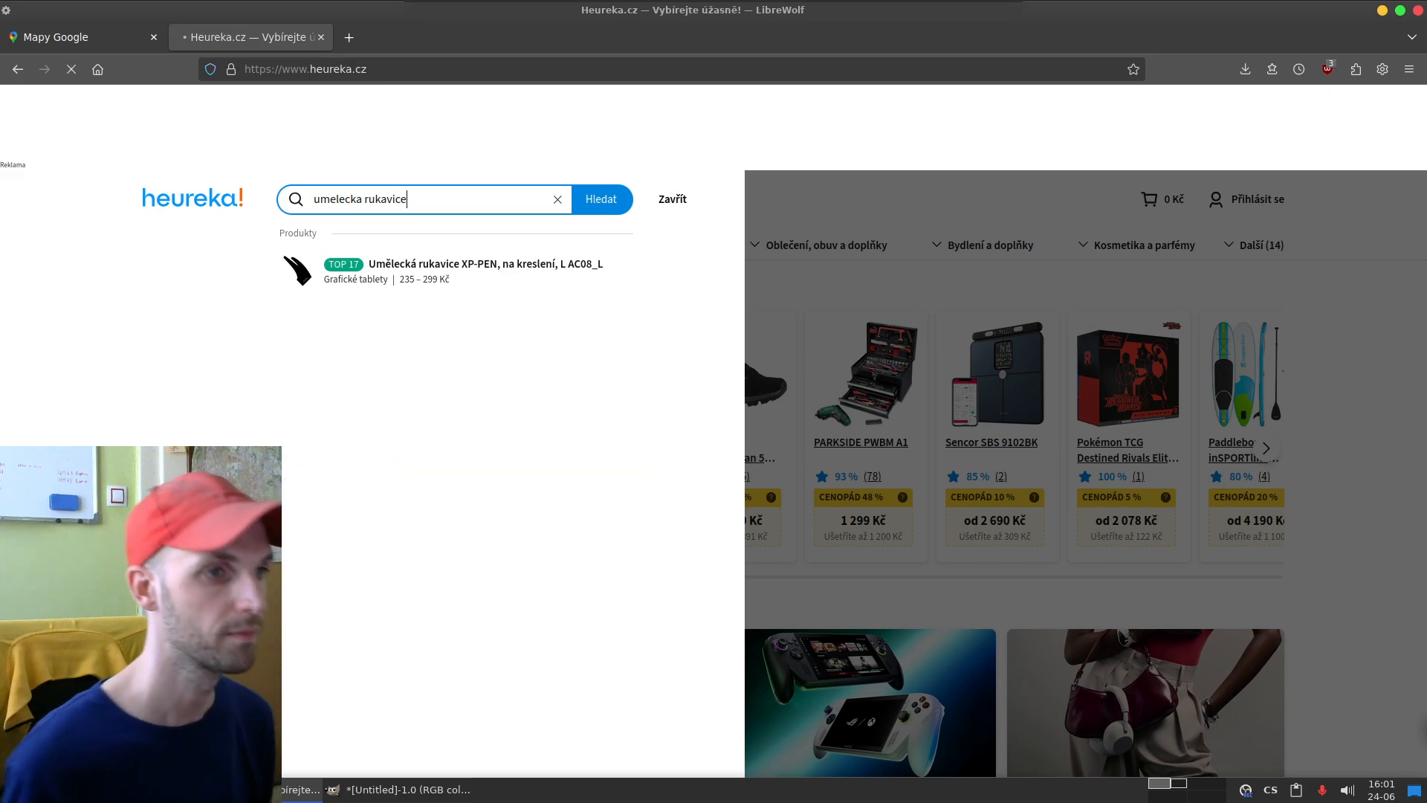
click(456, 271)
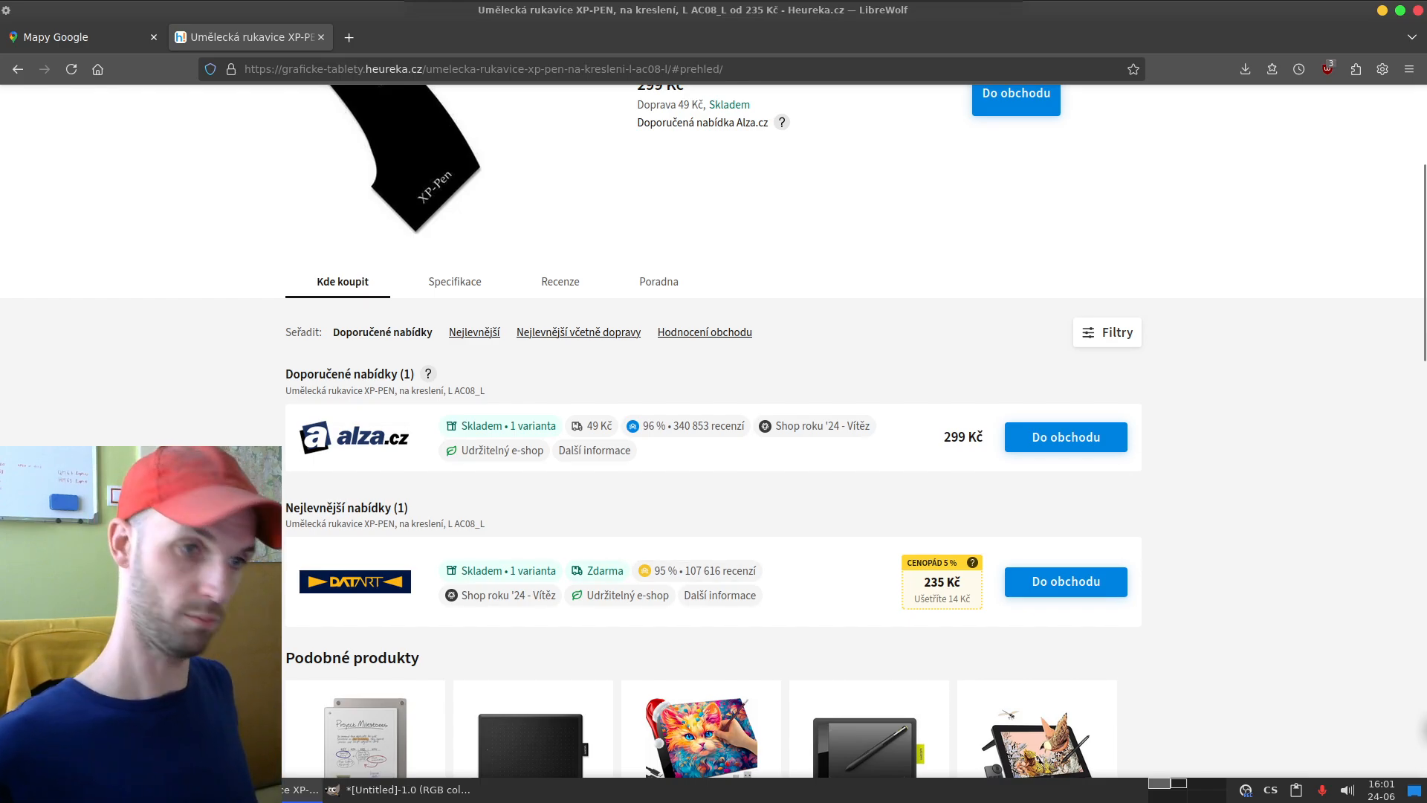
scroll(713, 431, up, 3)
click(405, 364)
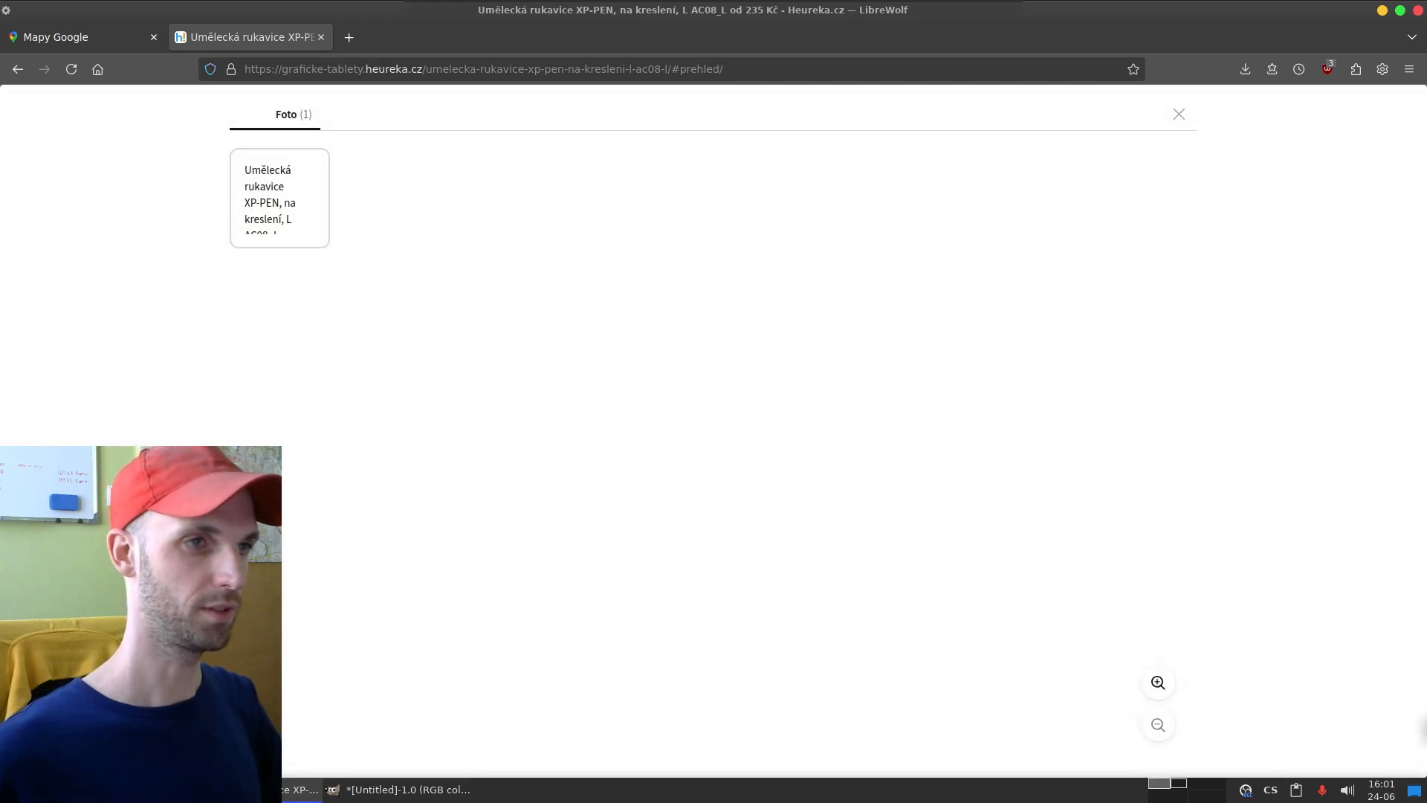
Step: Search DuckDuckGo for "drawing glove" in a new tab and open the Parblo PR-01 two-finger glove from the image results
key(ctrl+t)
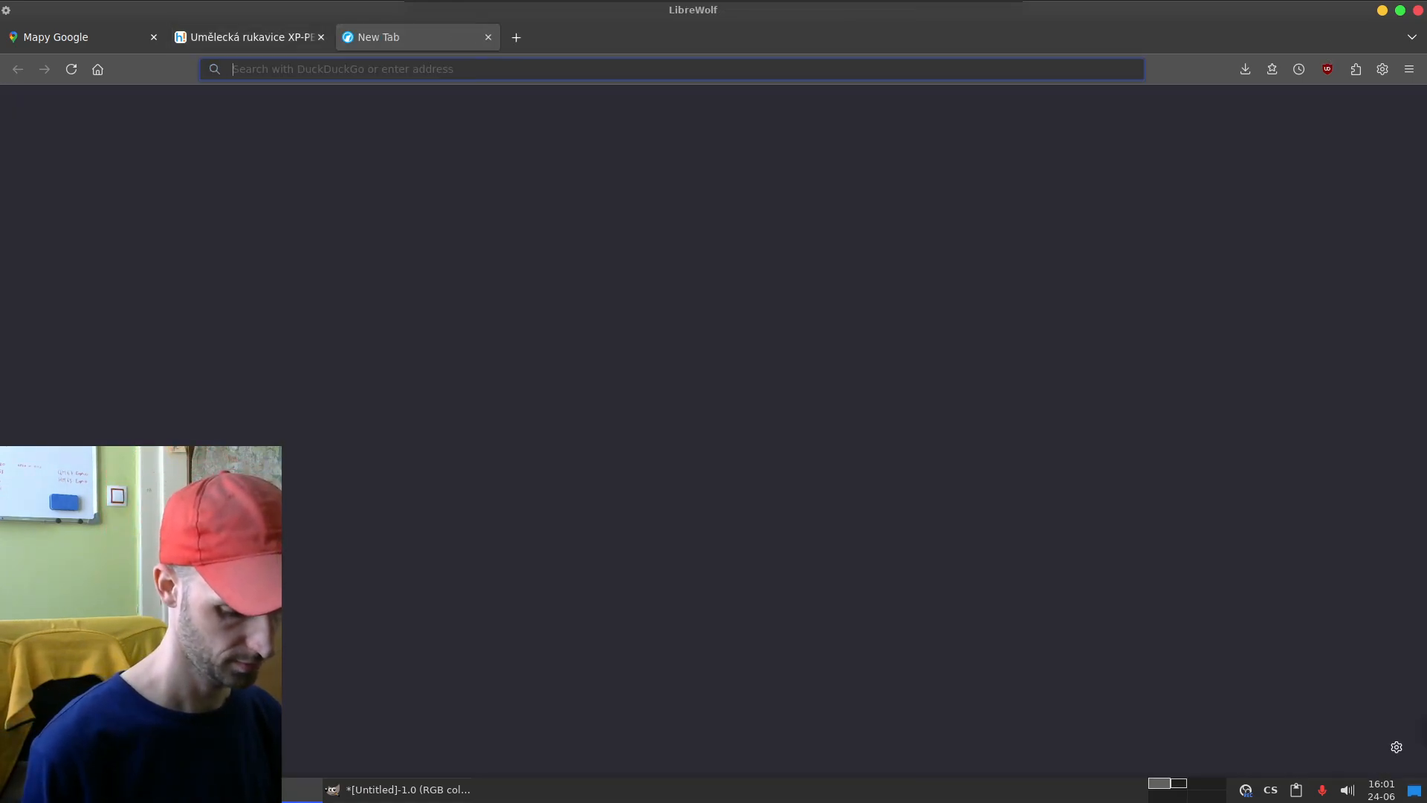
text(draw)
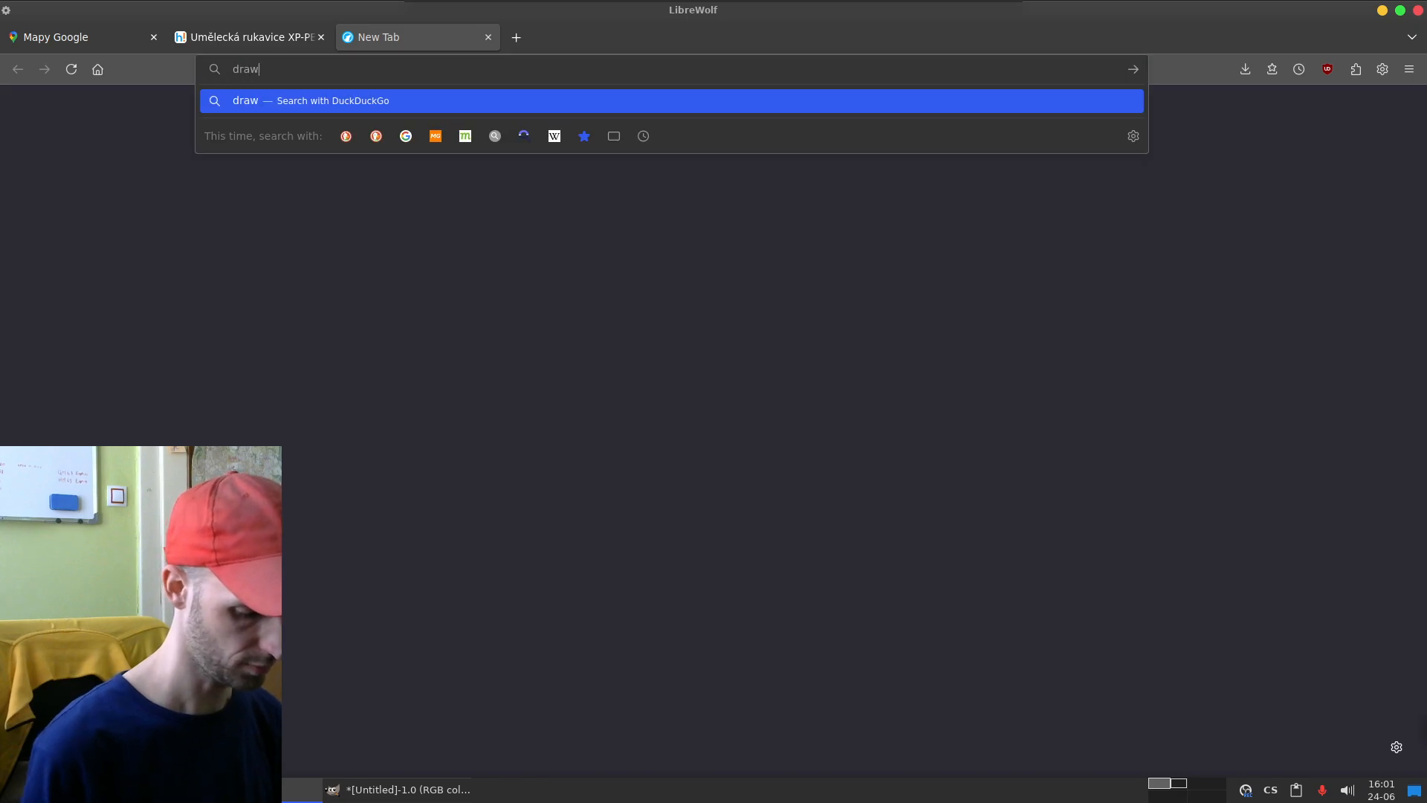
text(ing glove)
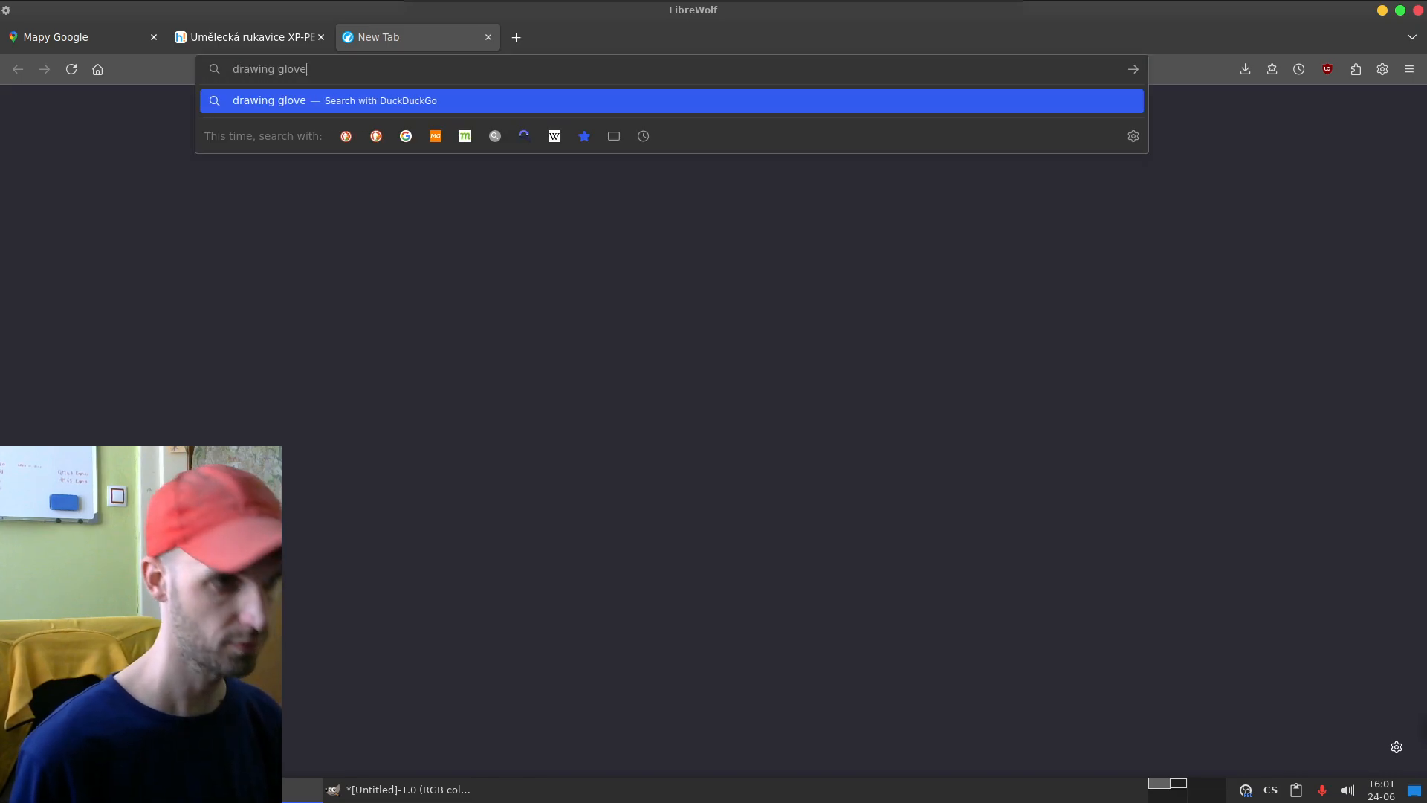
key(Return)
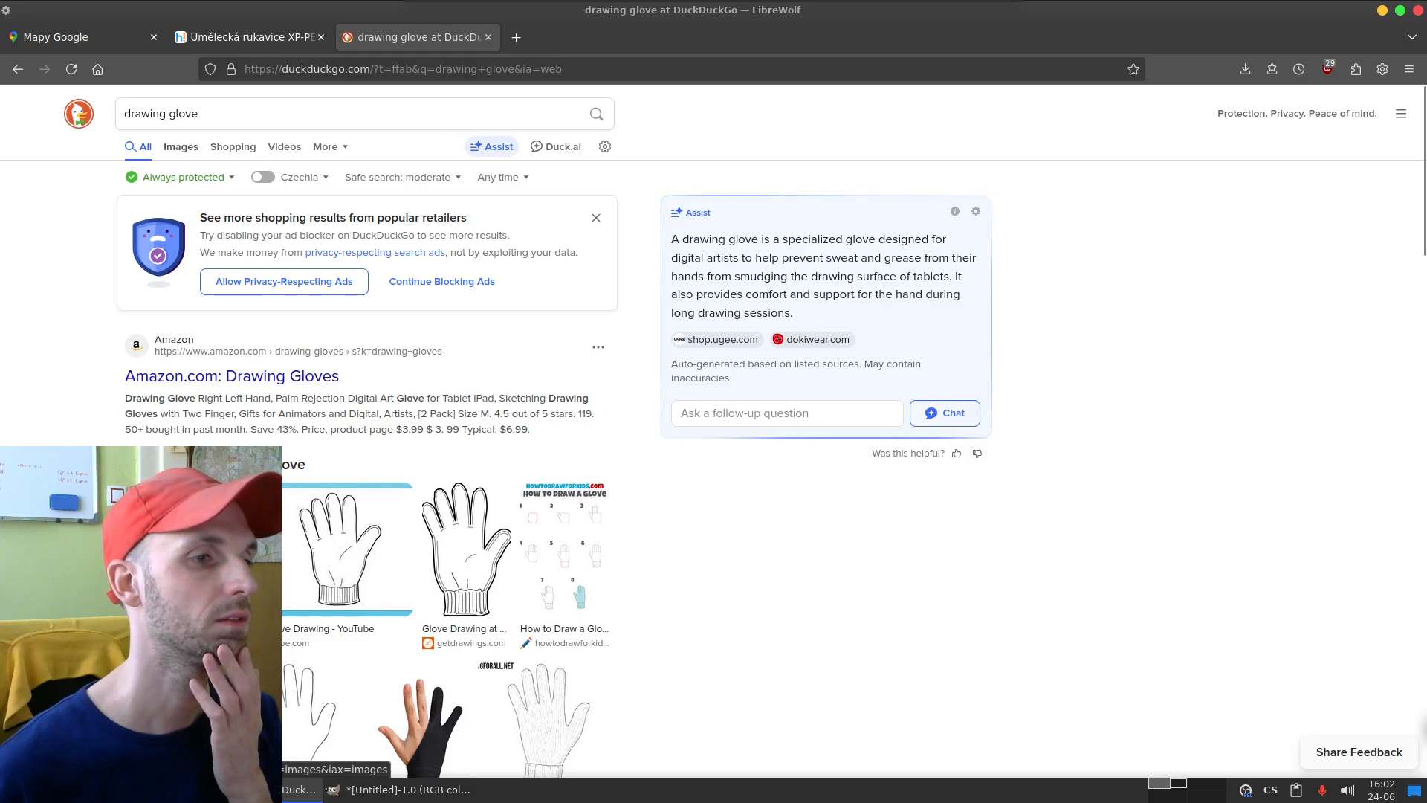
click(215, 463)
click(86, 267)
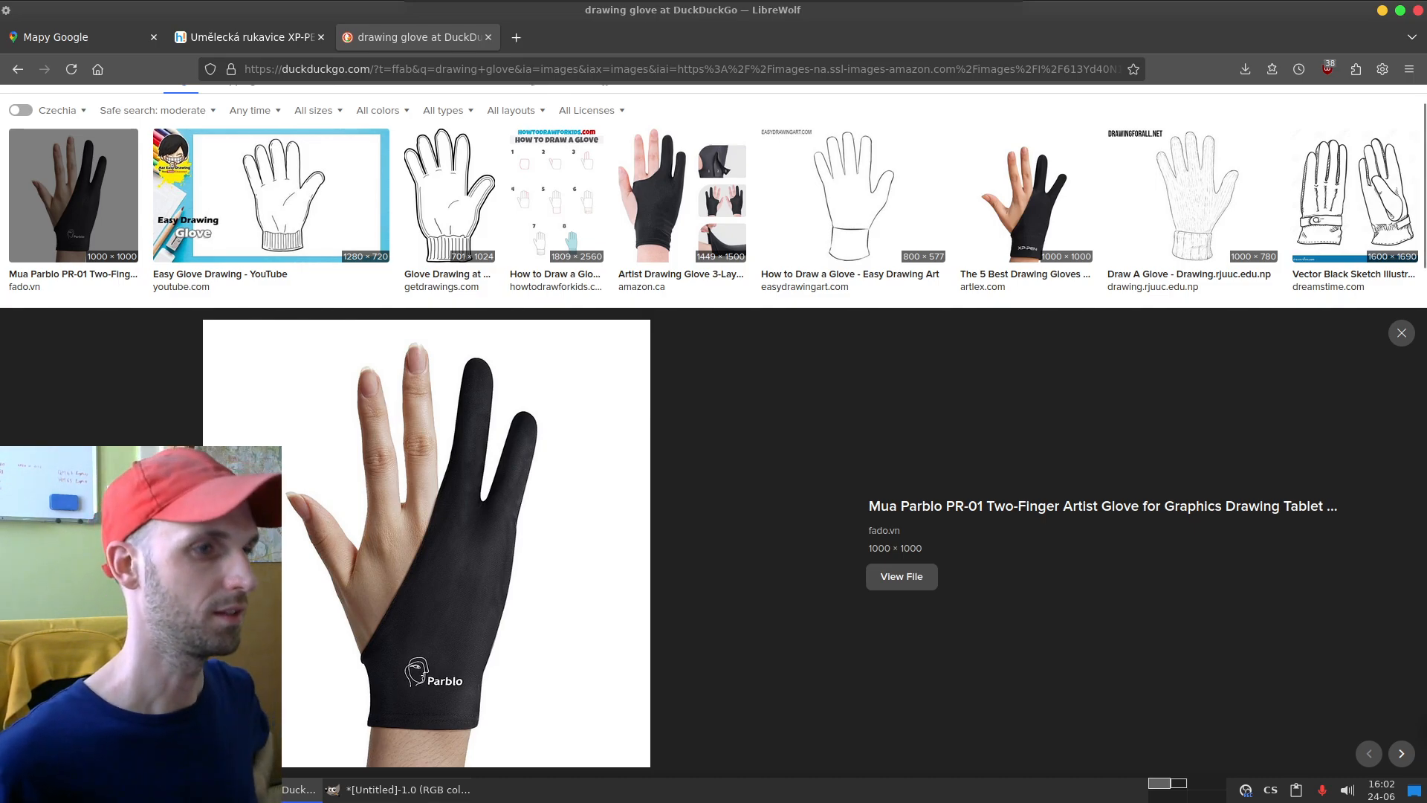
Step: Switch back to GIMP and set the Paintbrush size to 69
key(alt+Tab)
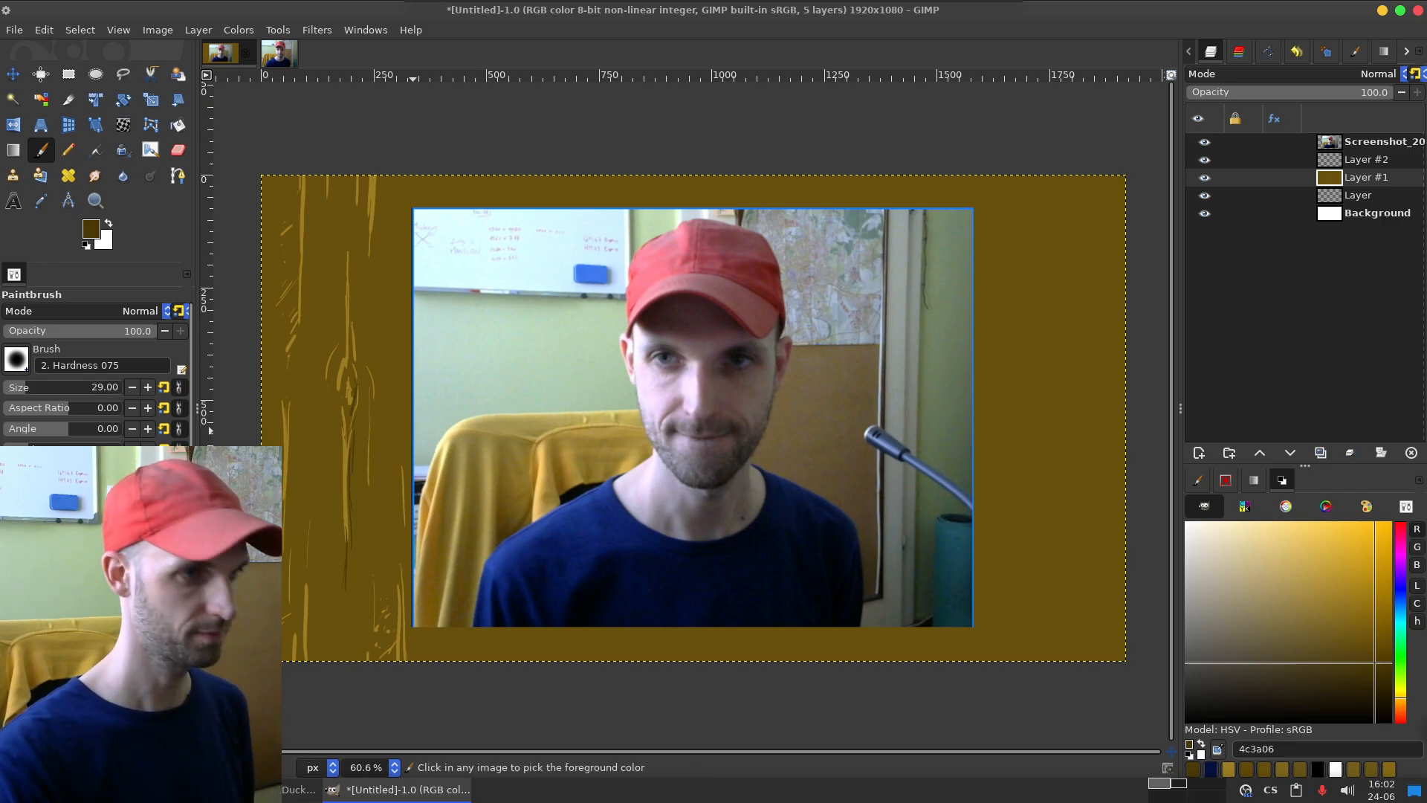
drag(27, 387, 35, 388)
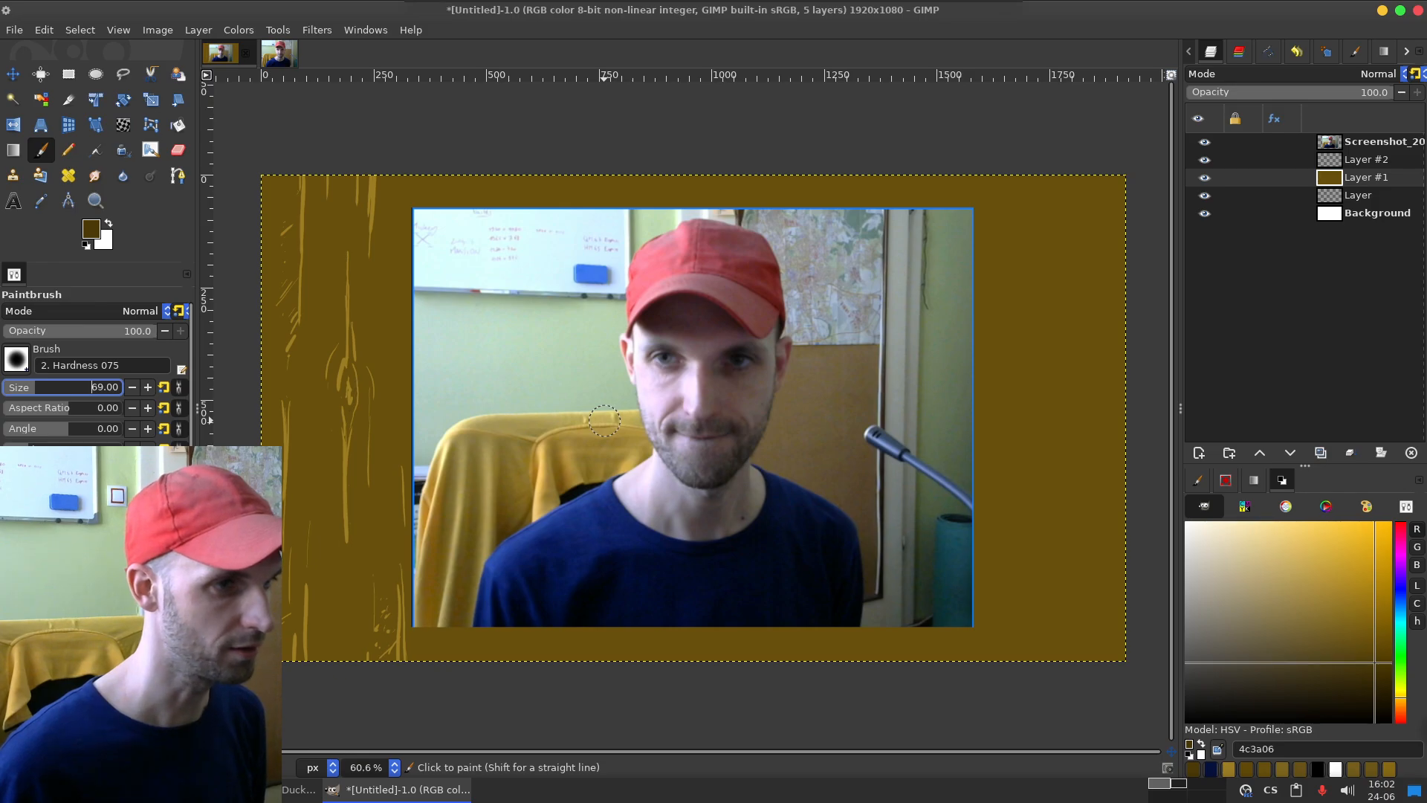
key(shift)
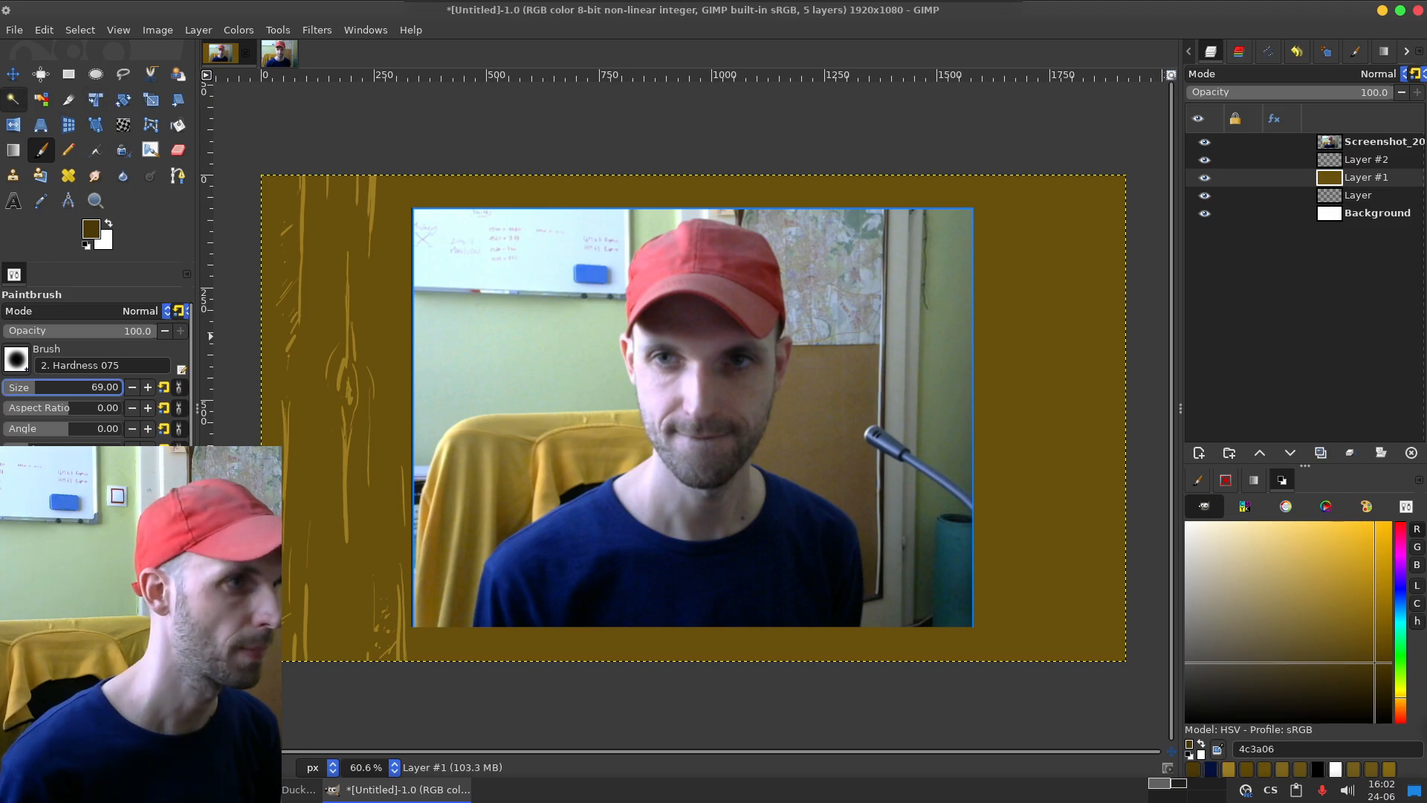
Step: Fuzzy-select the brown fill on Layer #1, delete it so only the light grain strokes remain, and clear the selection
click(12, 99)
click(318, 486)
key(Delete)
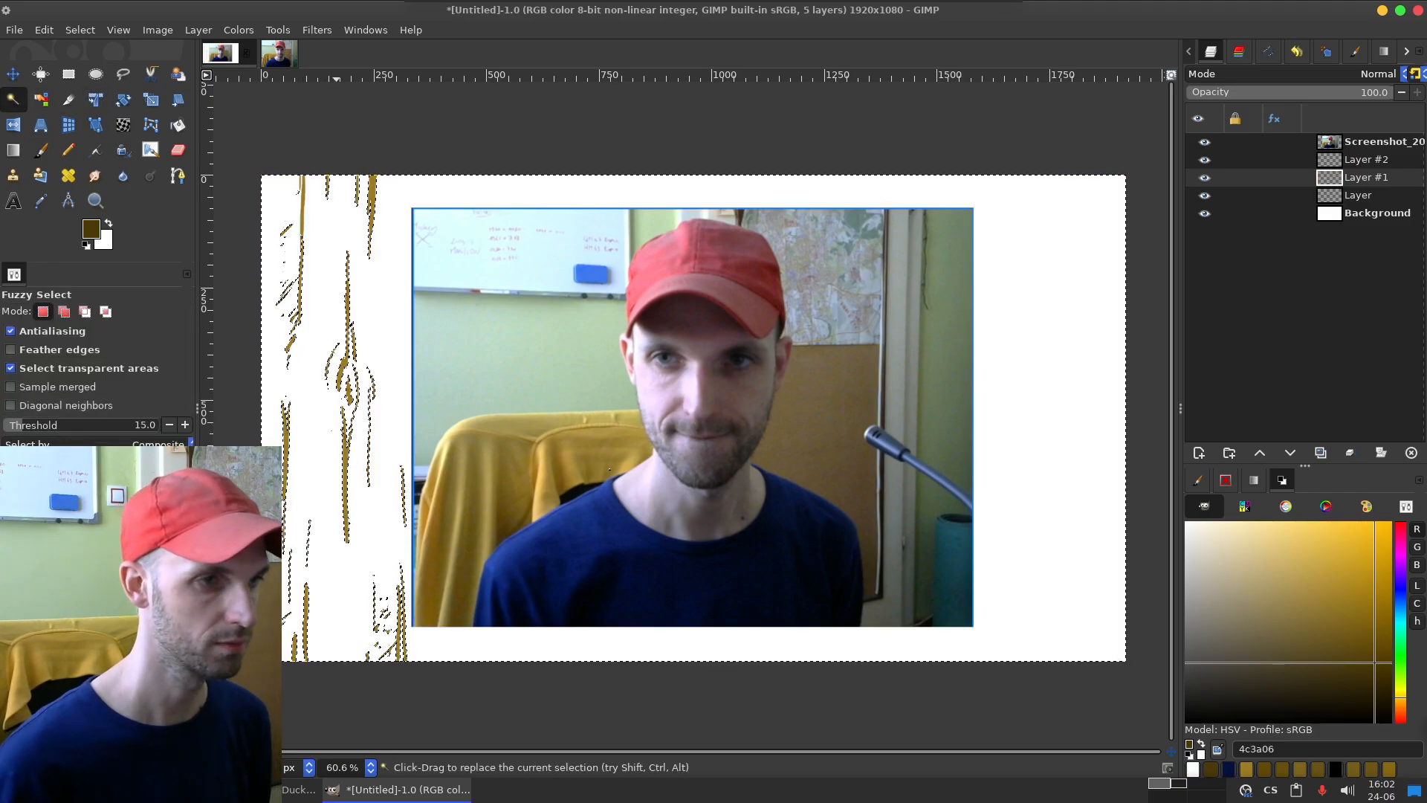
key(ctrl+shift+a)
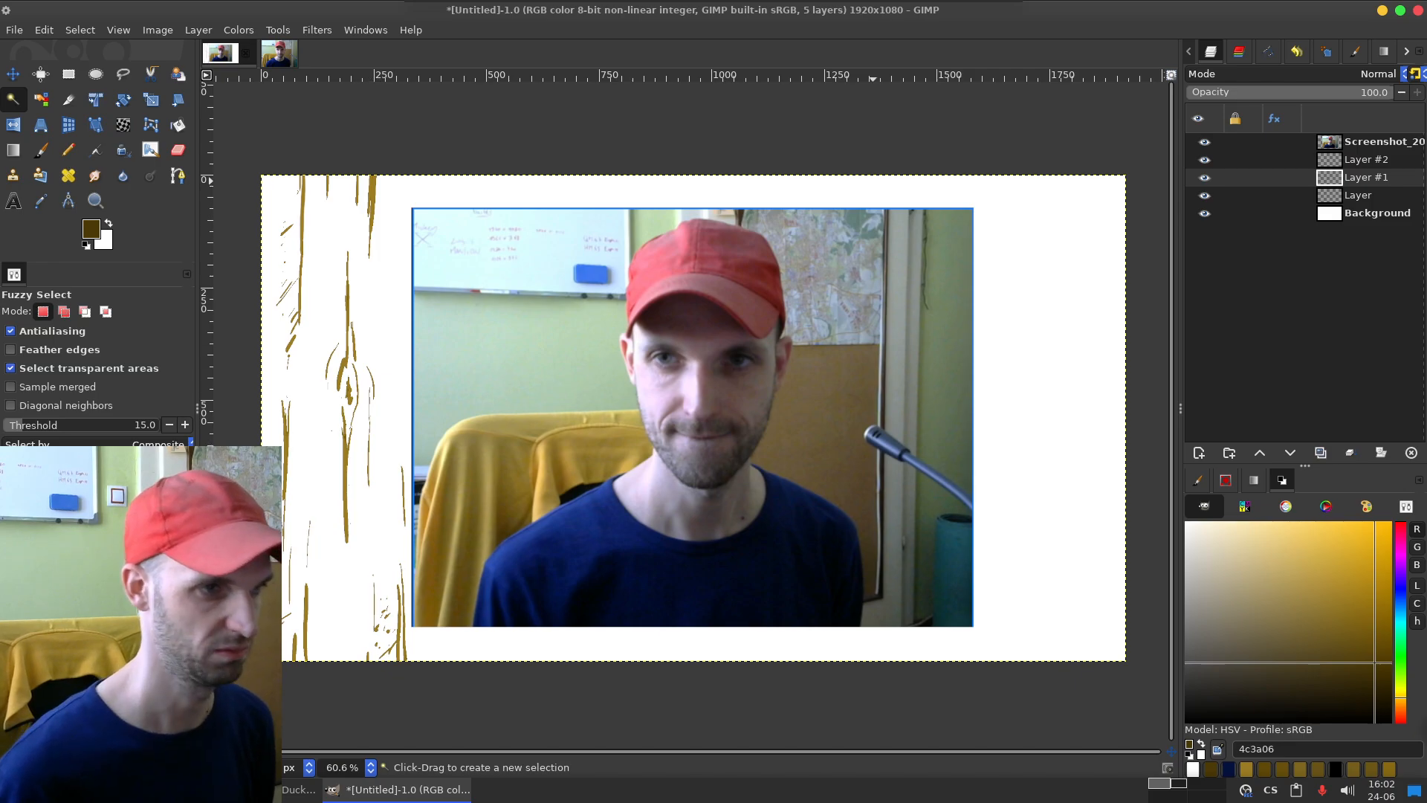
Step: Add a new layer beneath the grain strokes and bucket-fill it with the brown 604908
click(1199, 453)
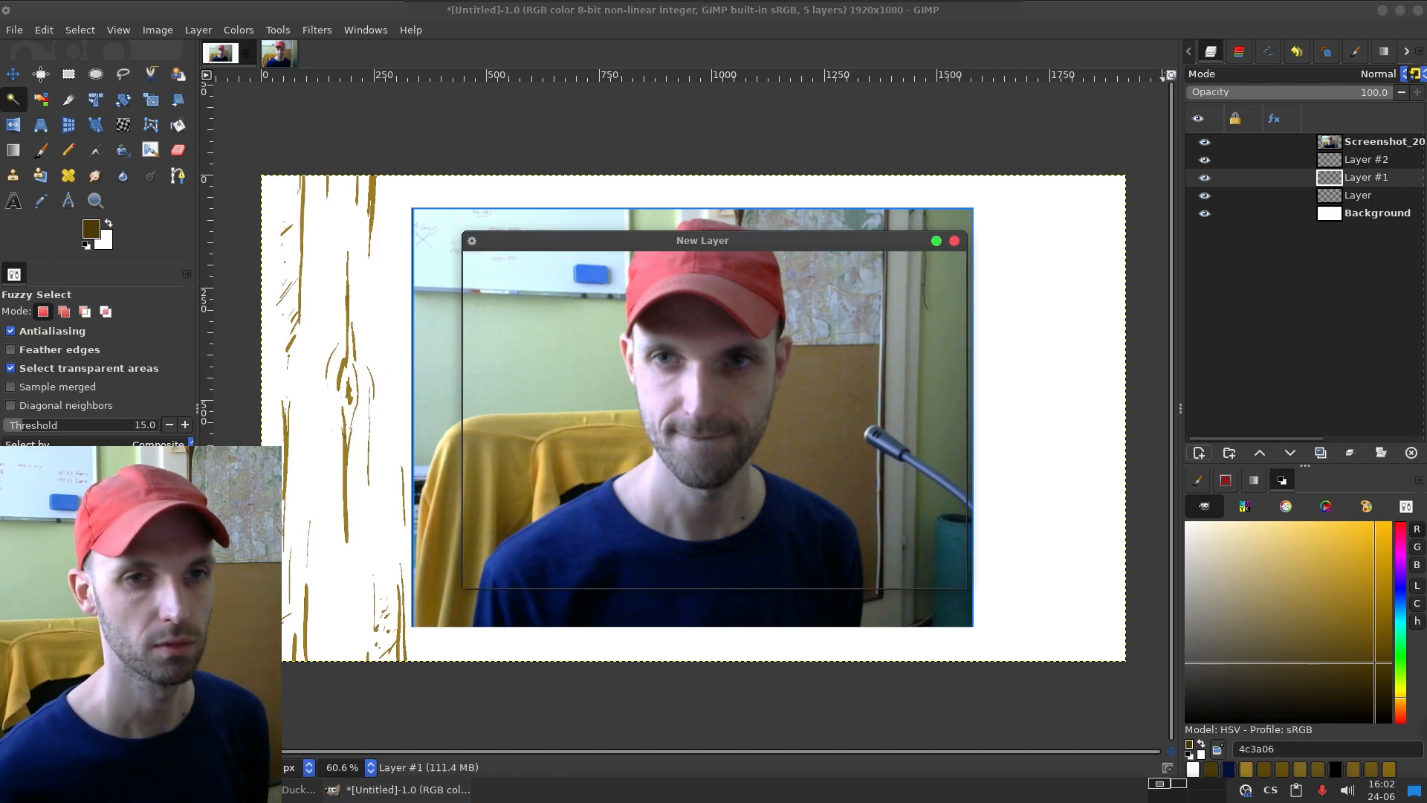
key(Return)
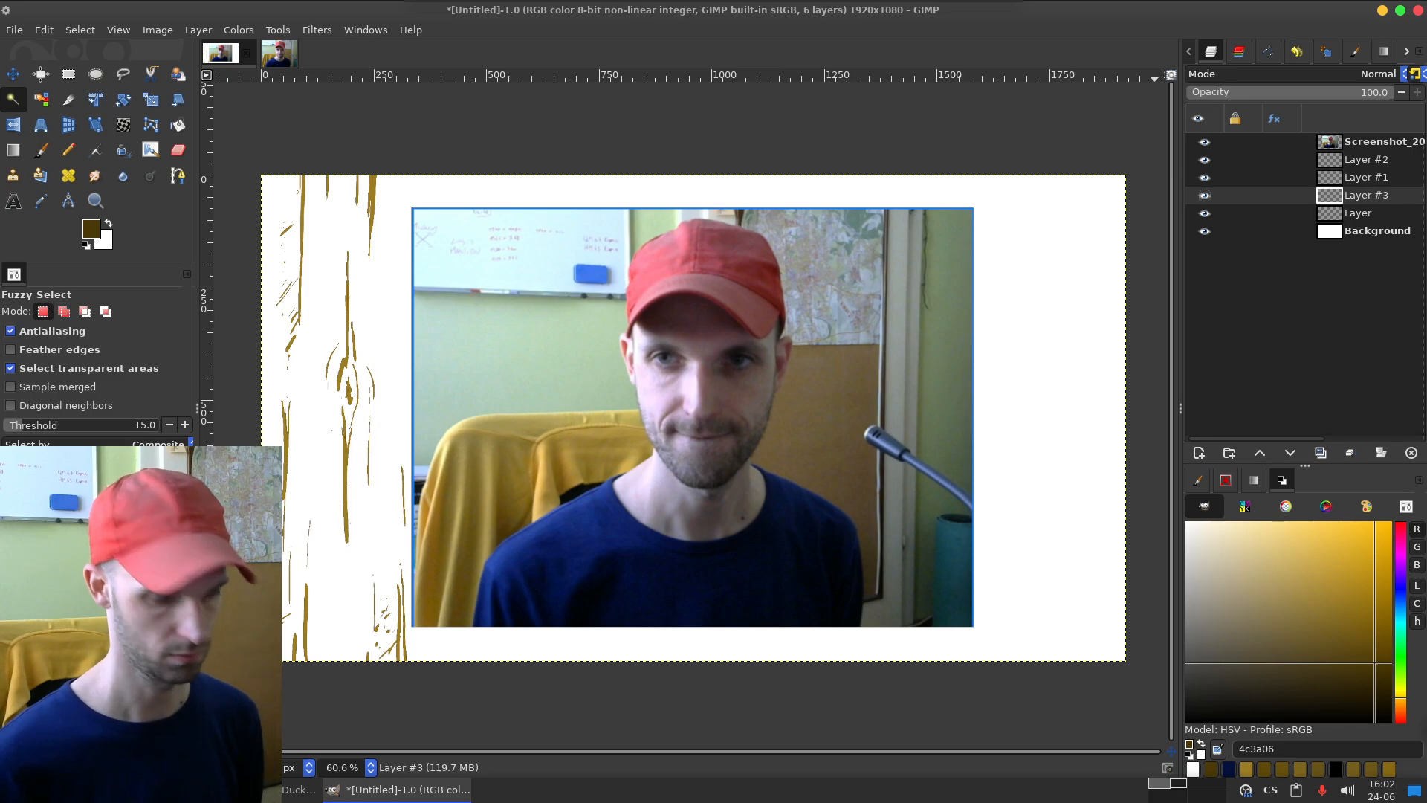
click(1375, 647)
key(shift+b)
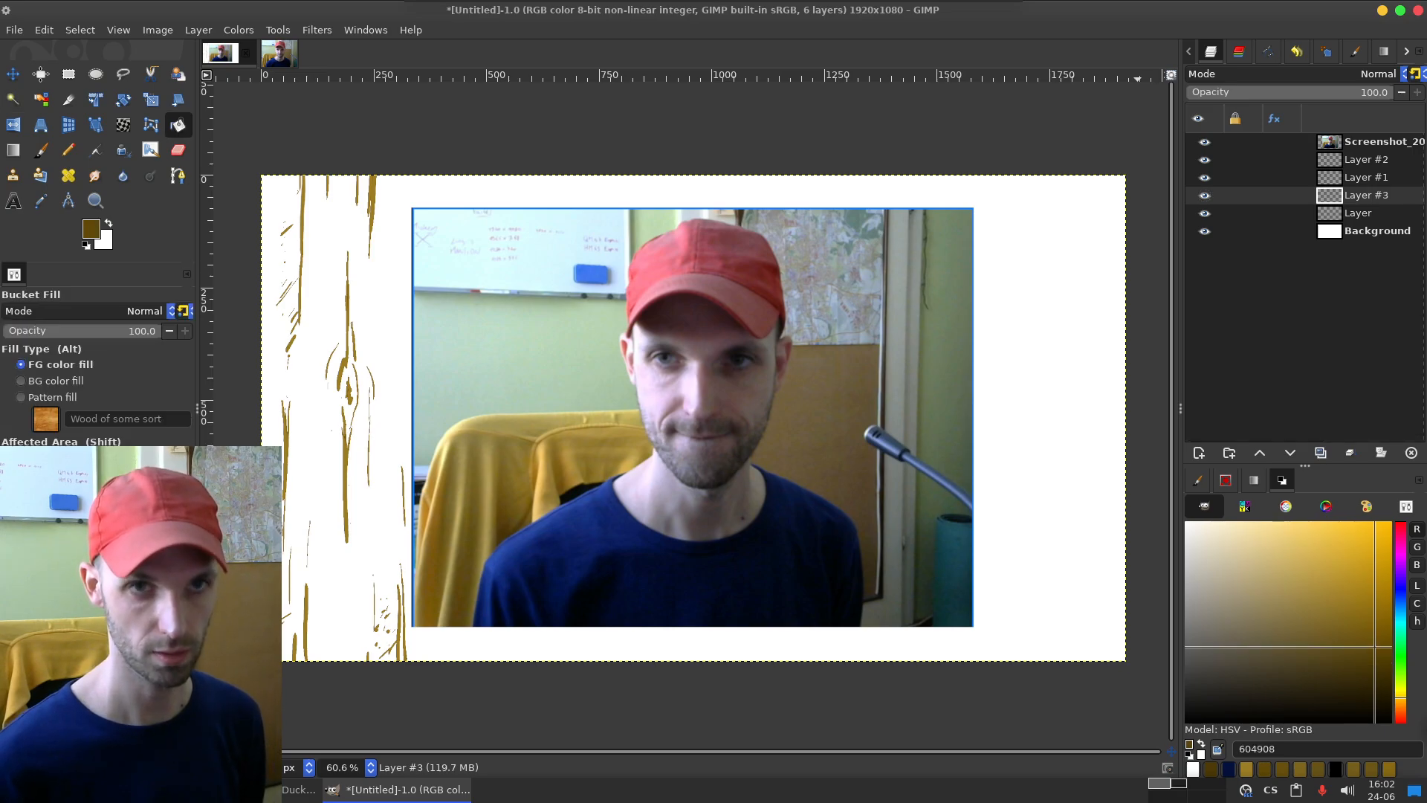
click(688, 413)
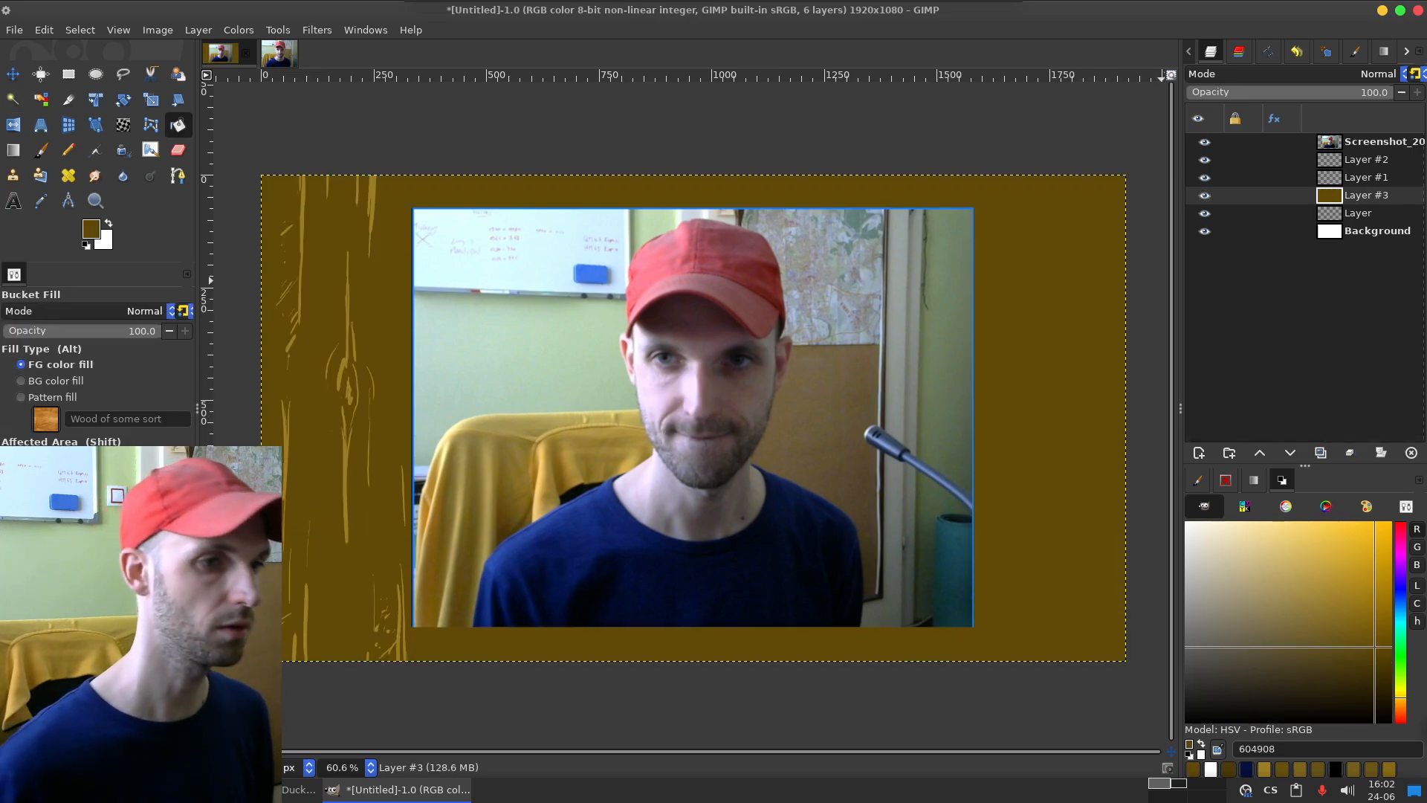
Step: Check which strokes are on Layer #1 by toggling its visibility, and move Layer #2 directly beneath it
click(1366, 178)
click(1204, 177)
click(1205, 178)
drag(1365, 160, 1365, 186)
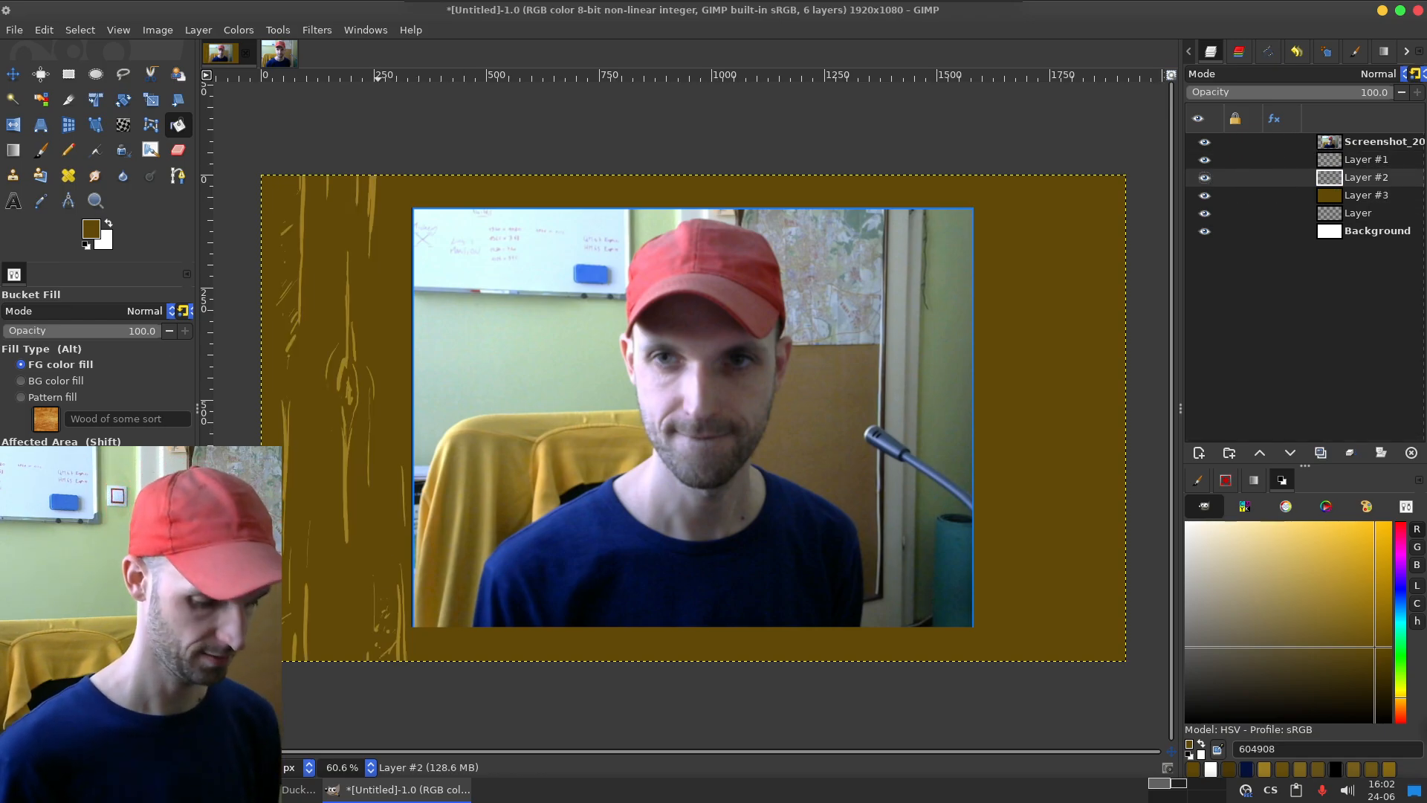
Step: Set the Paintbrush colour to 4c3a06 and try dark shading strokes on Layer #2, undoing the unwanted ones
key(p)
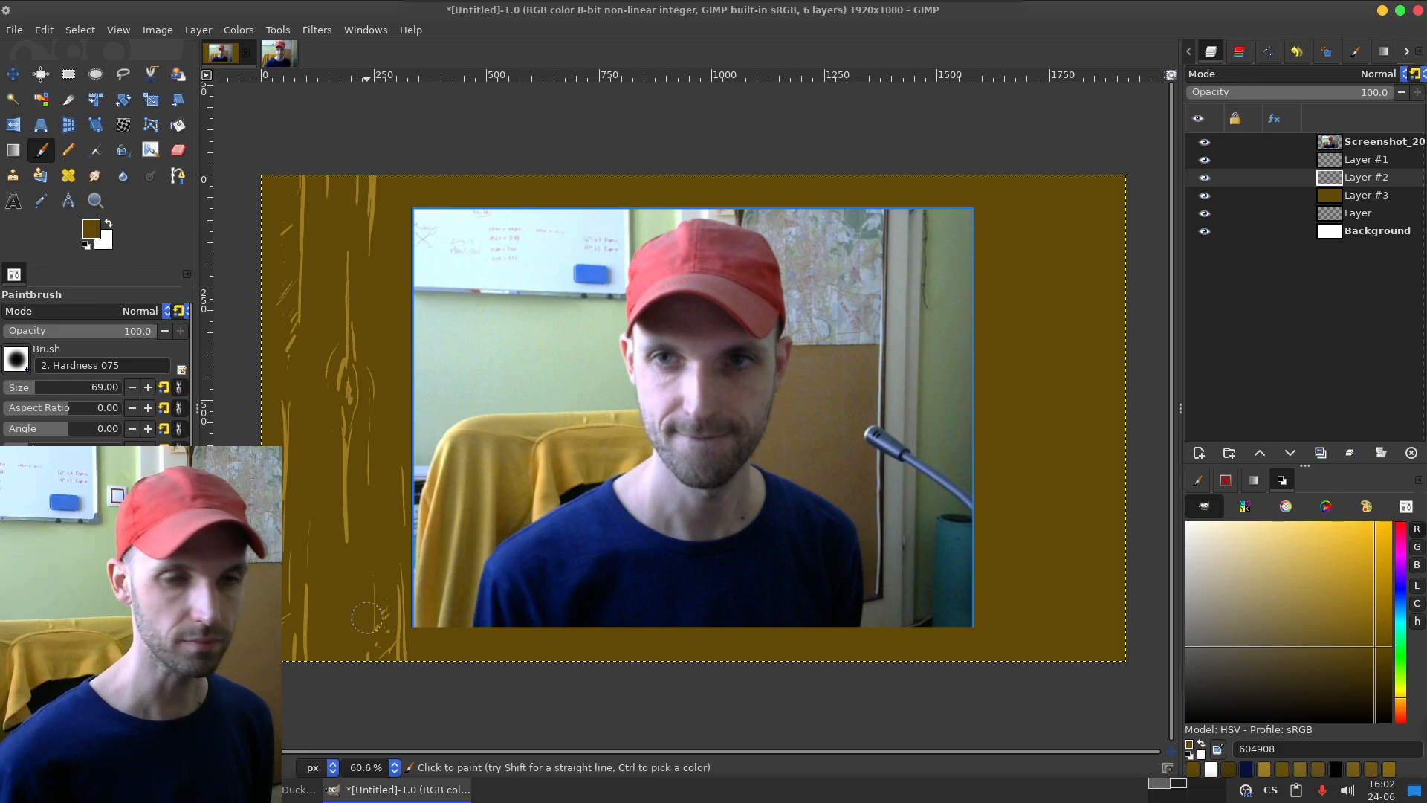
click(1374, 662)
mouse_move(1058, 435)
mouse_down()
mouse_move(1077, 543)
mouse_move(1050, 643)
mouse_up()
key(ctrl+z)
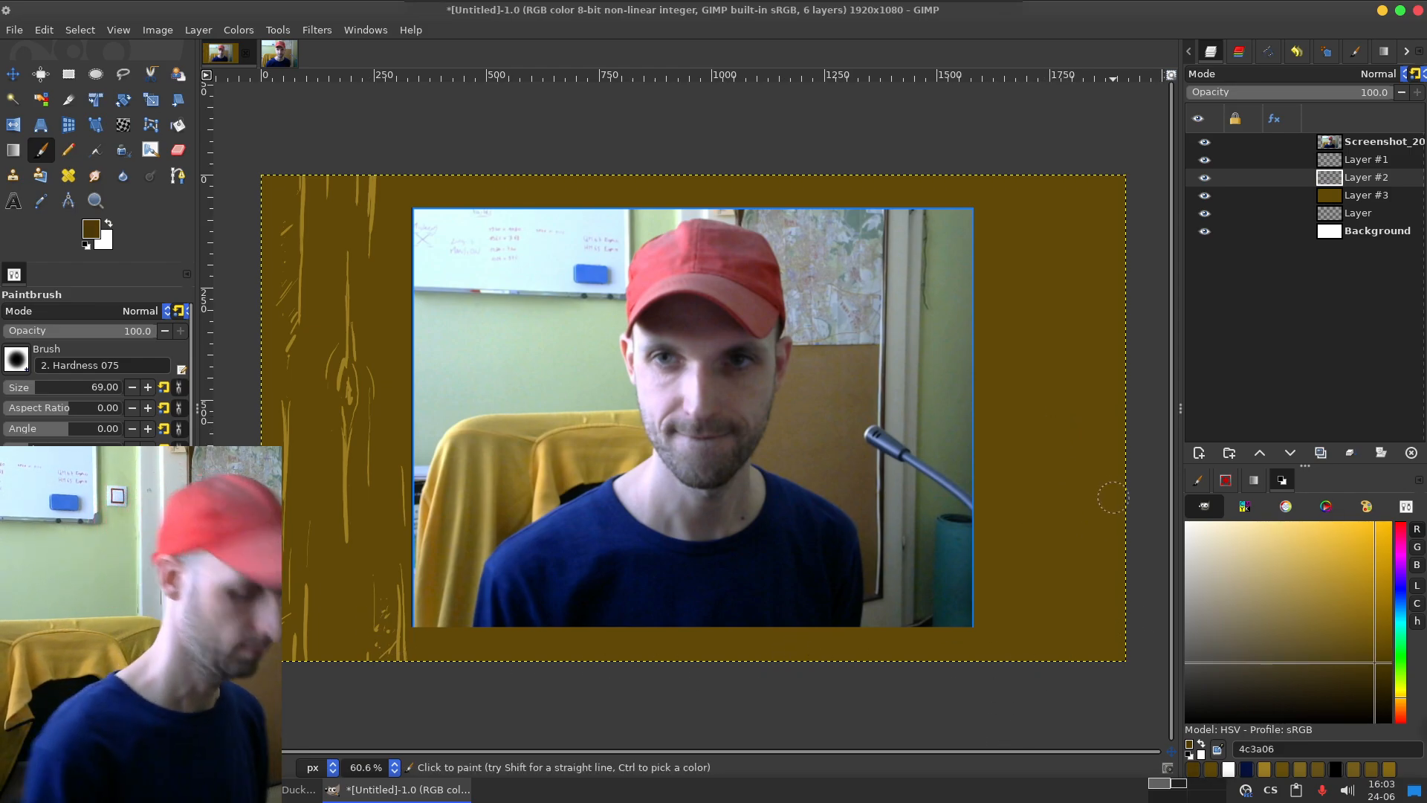
mouse_move(300, 332)
mouse_down()
mouse_move(334, 390)
mouse_move(342, 486)
mouse_up()
key(ctrl+z)
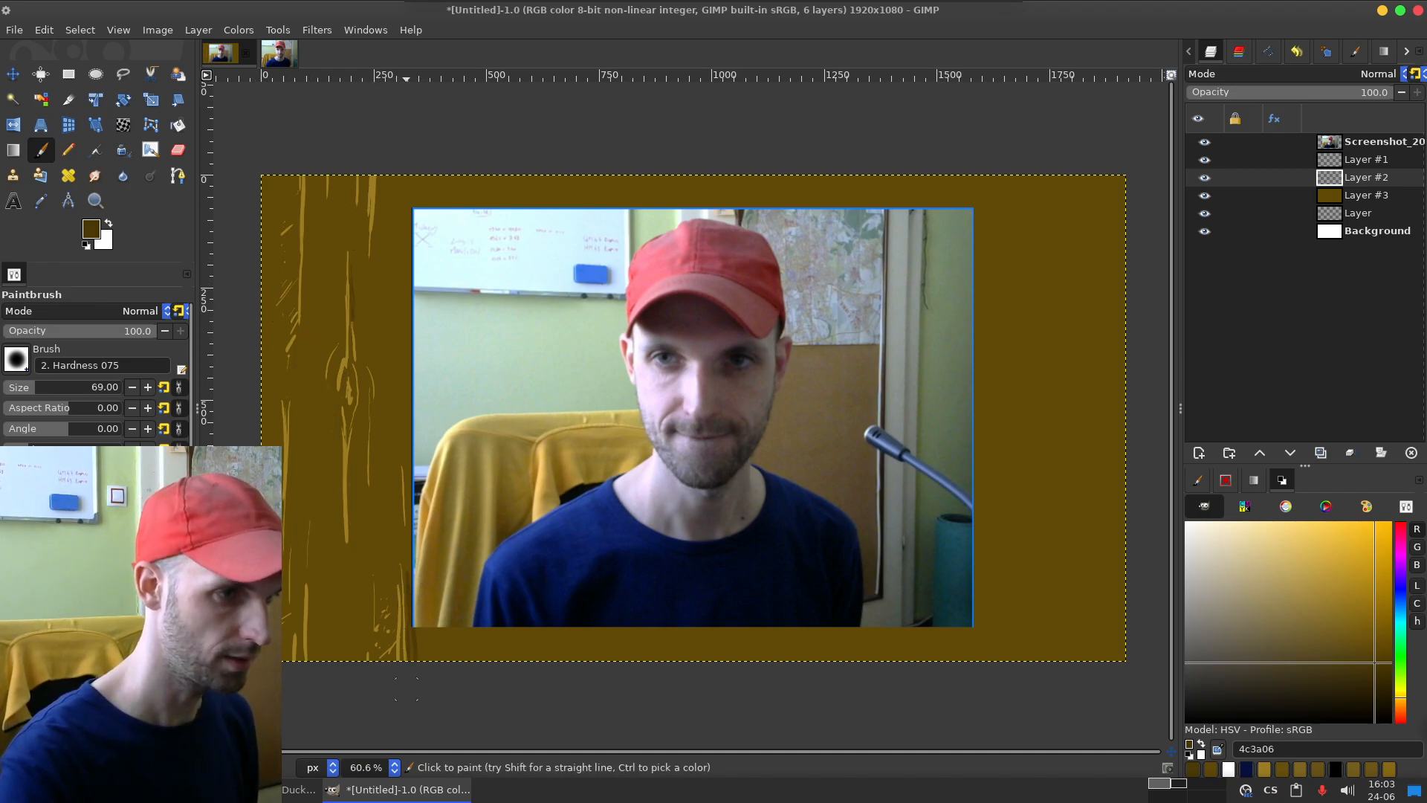
Step: Enlarge the Paintbrush to size 760 and paint a broad dark shadow down the plank's edge beside the photo on Layer #2
click(86, 386)
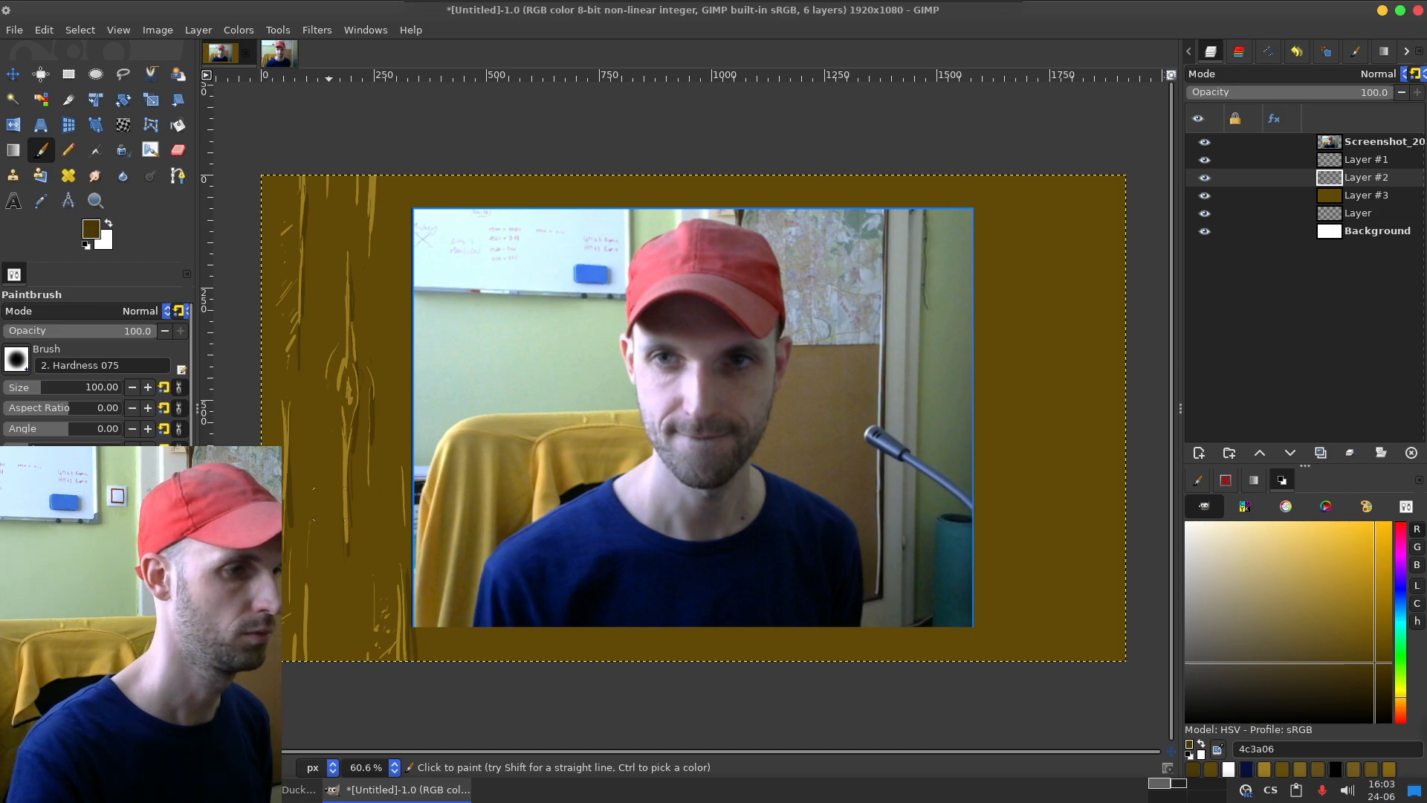
drag(55, 387, 79, 387)
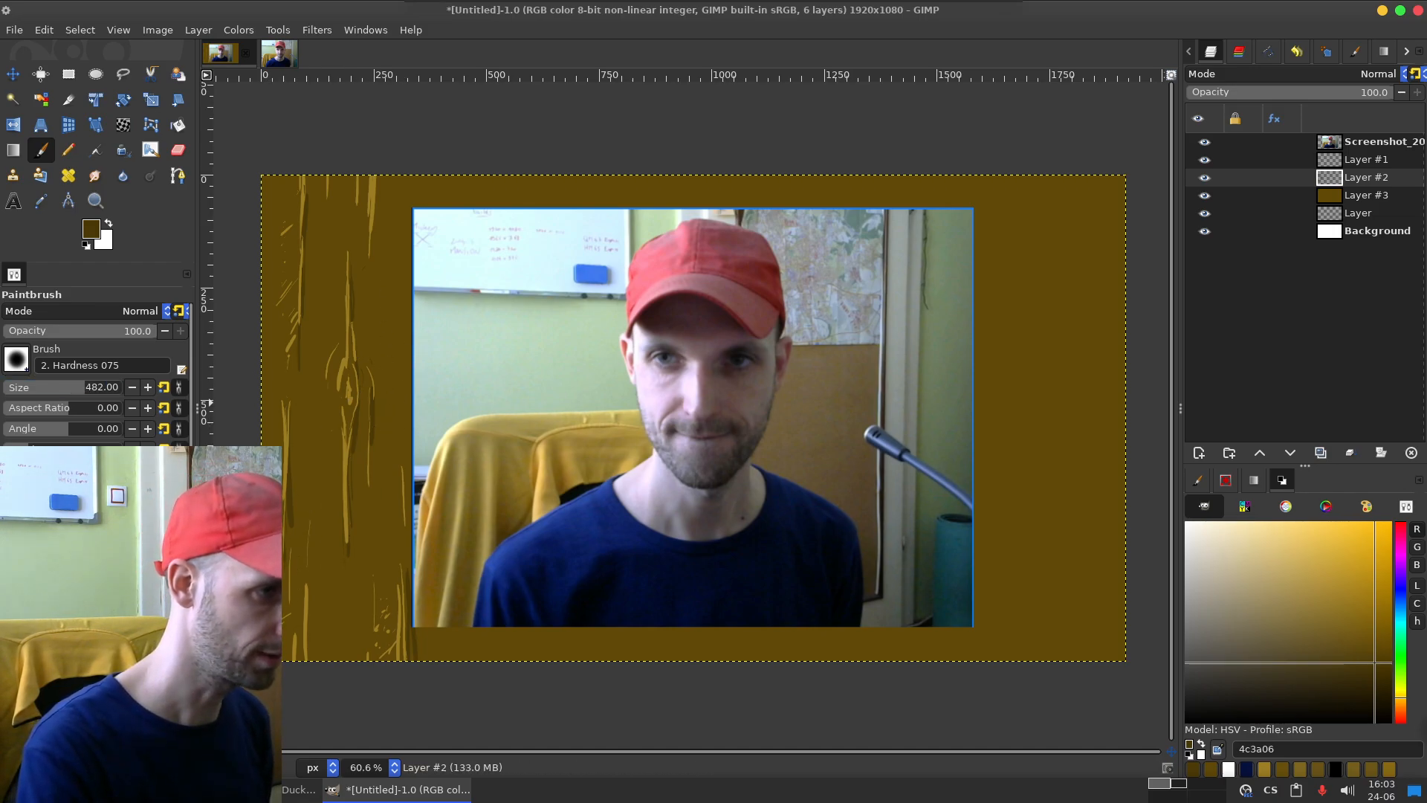
double_click(102, 387)
text(666)
key(Return)
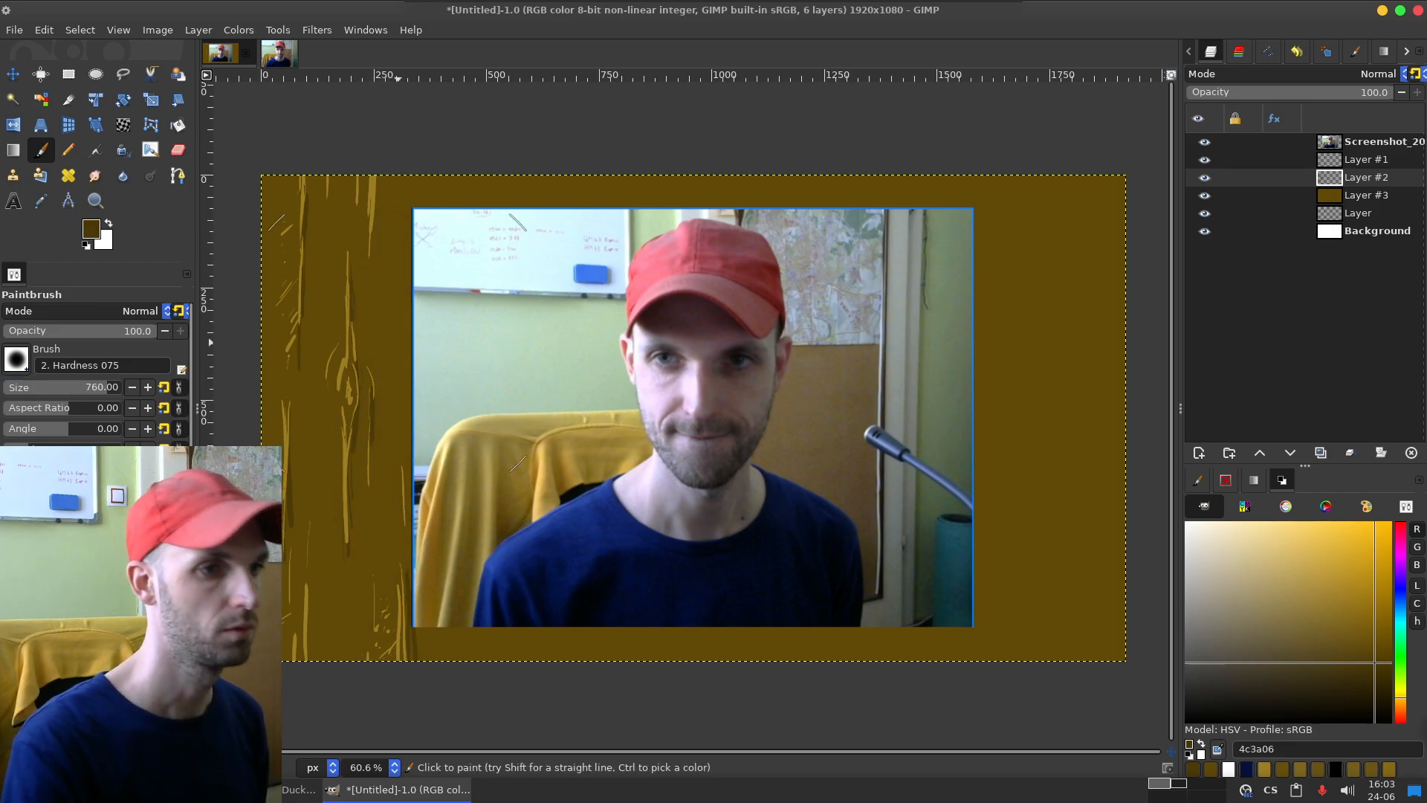
drag(418, 183, 429, 726)
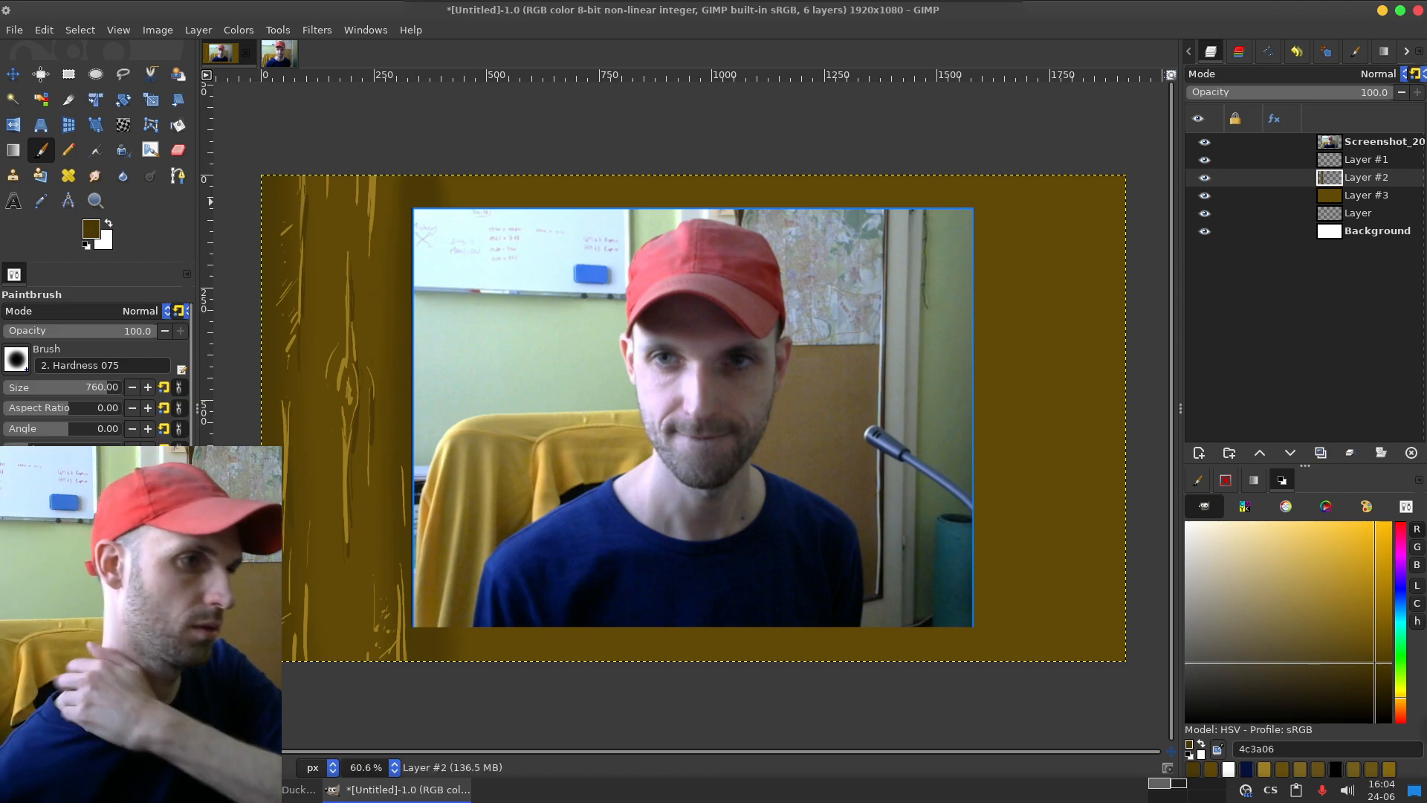
Step: Reduce the Paintbrush to size 98 and opacity 41 for softer dark shading between the plank's grain lines
drag(71, 387, 40, 387)
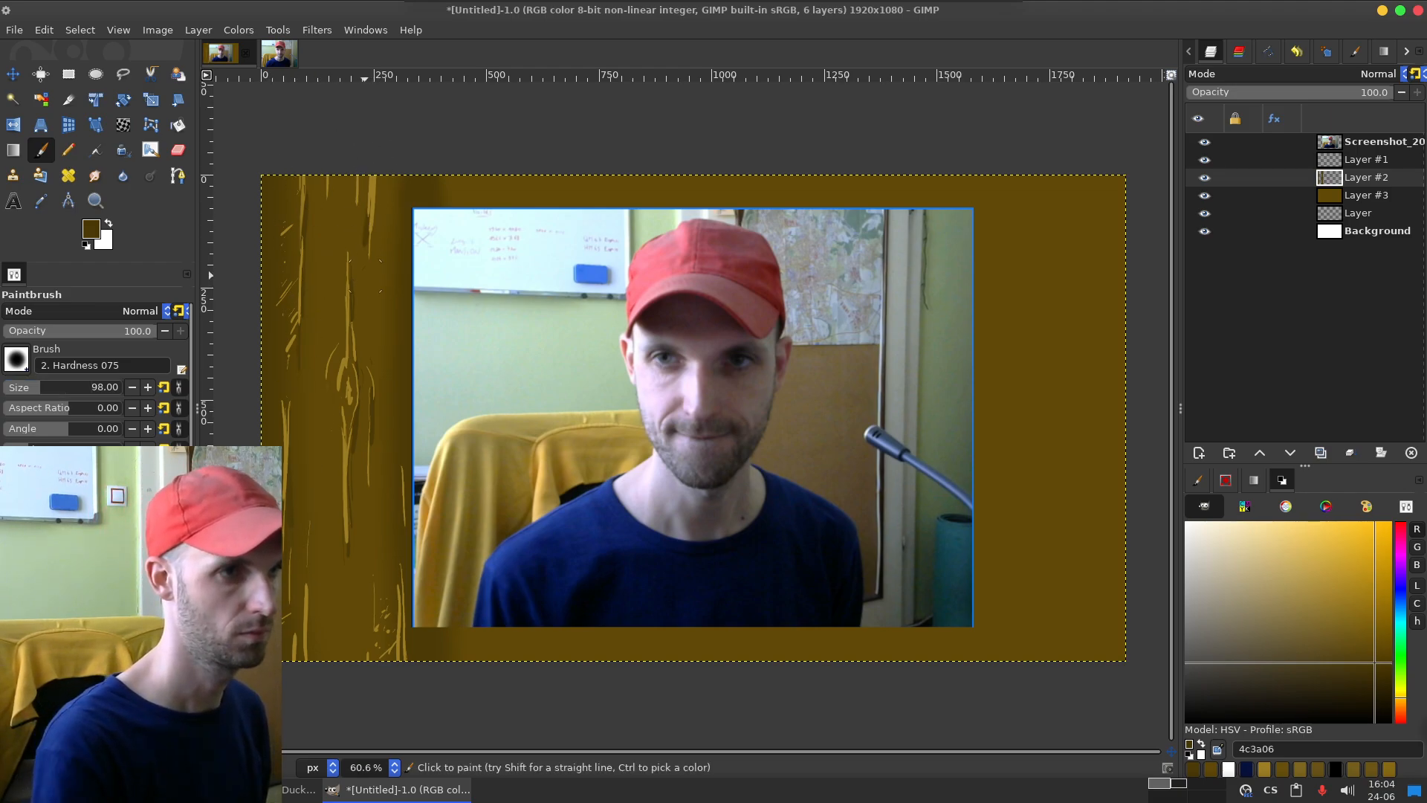
drag(85, 330, 75, 329)
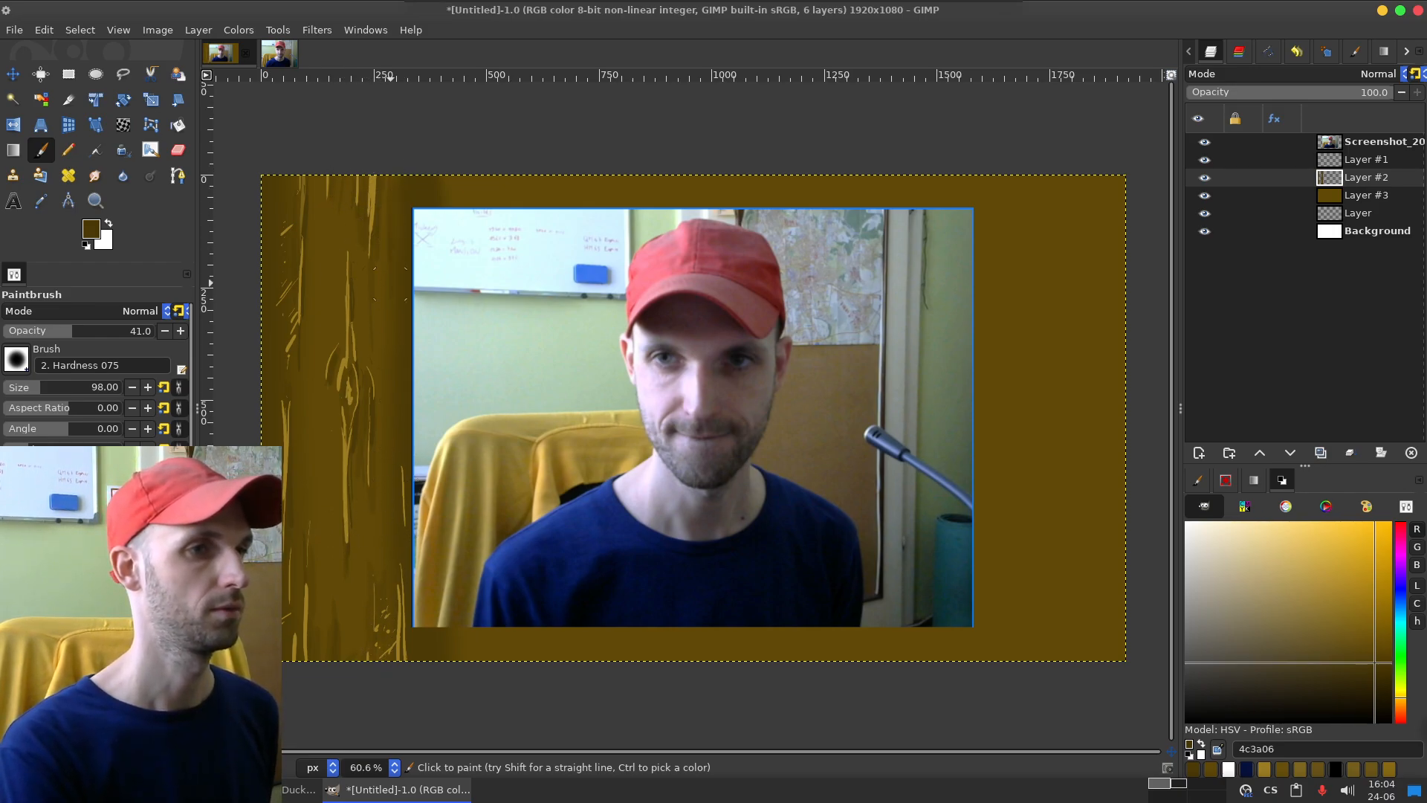
key(ctrl)
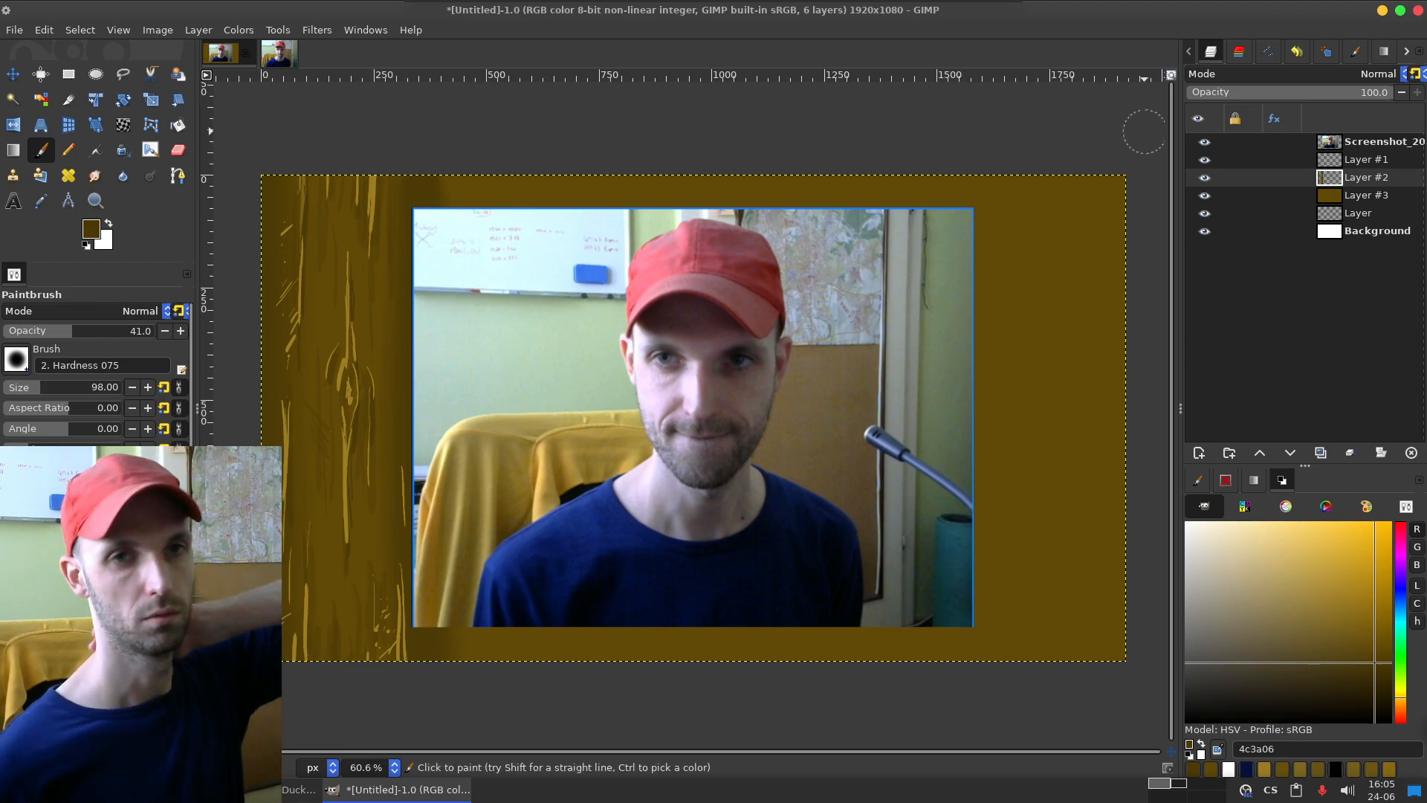
Step: Darken the light grain strokes on Layer #1 with Levels, raising the input black point to 20
click(1365, 160)
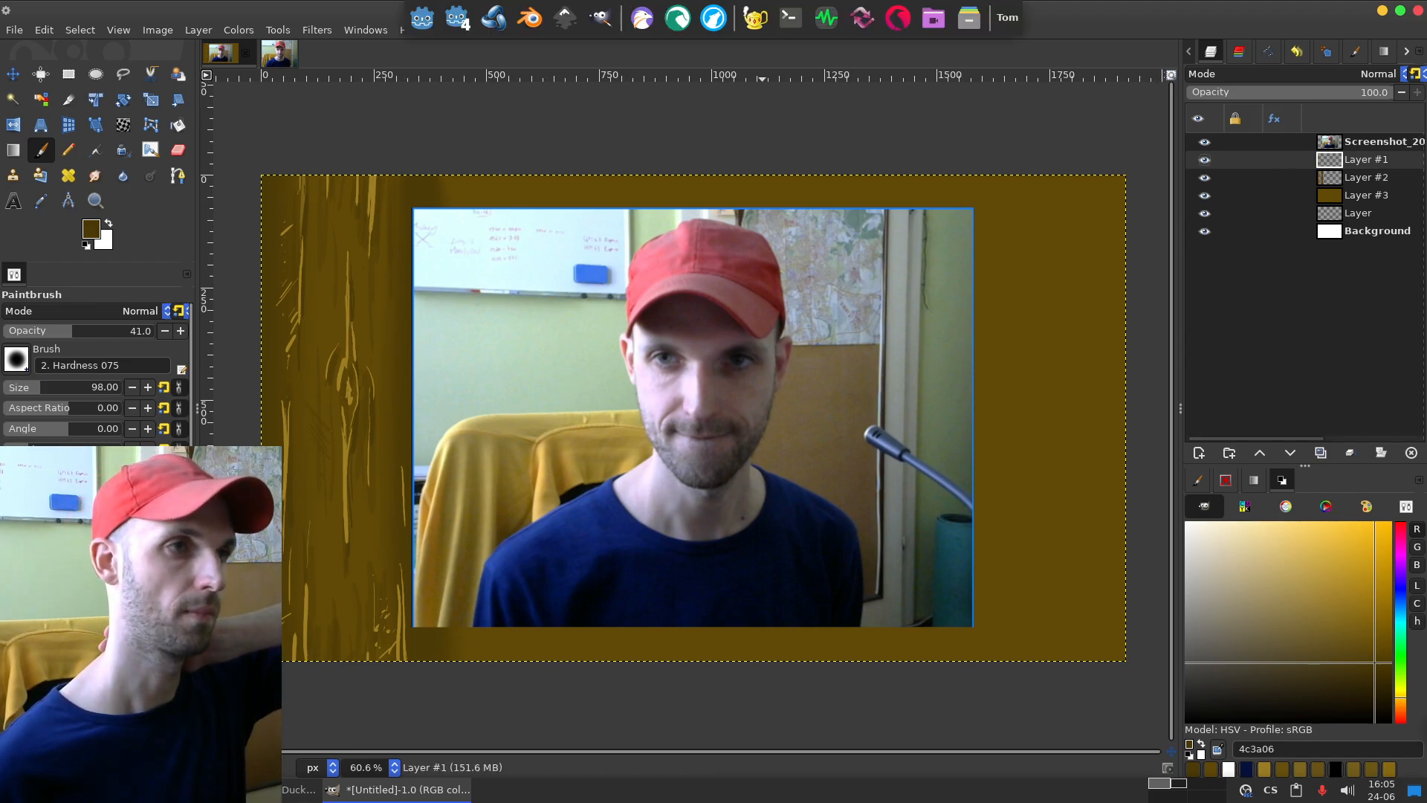
click(238, 30)
click(249, 200)
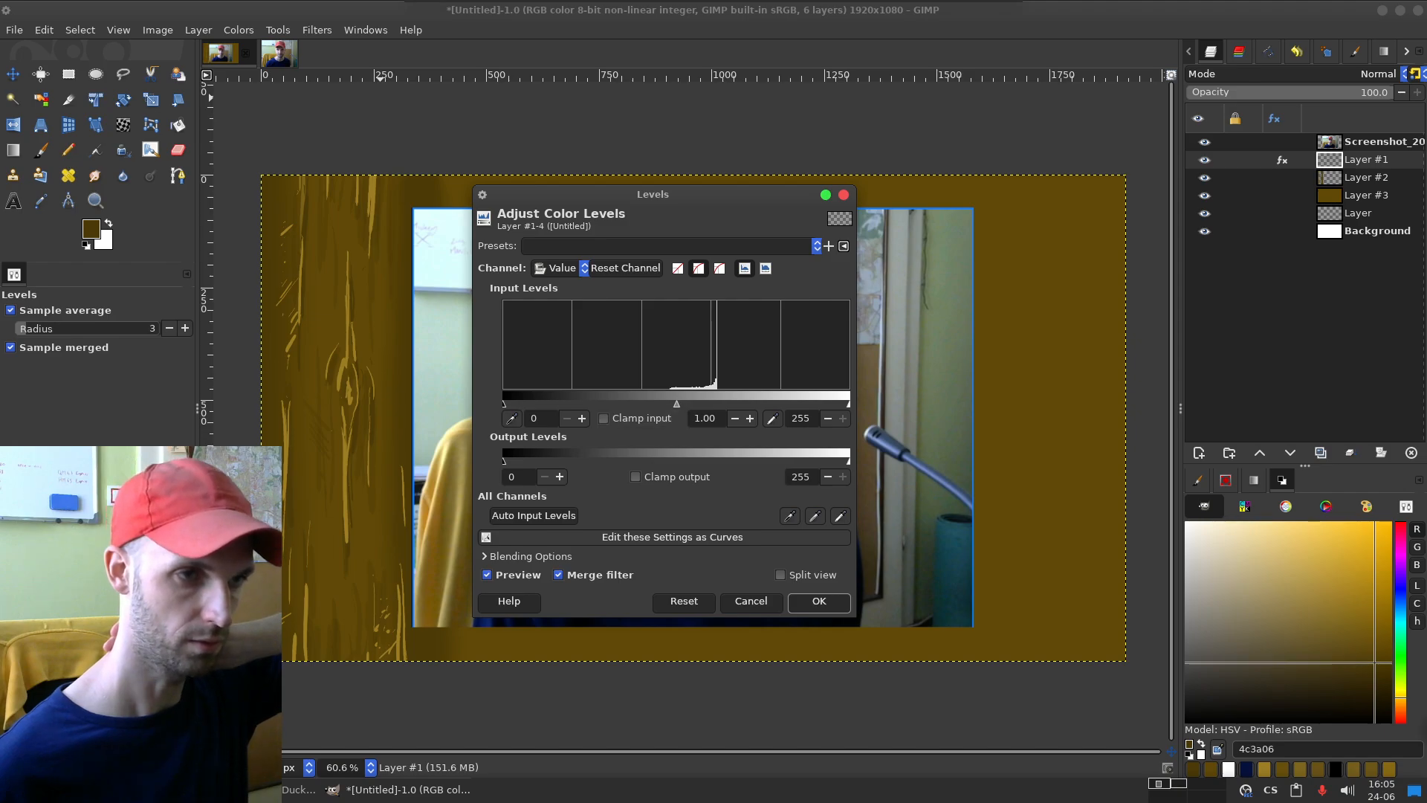
drag(504, 404, 524, 404)
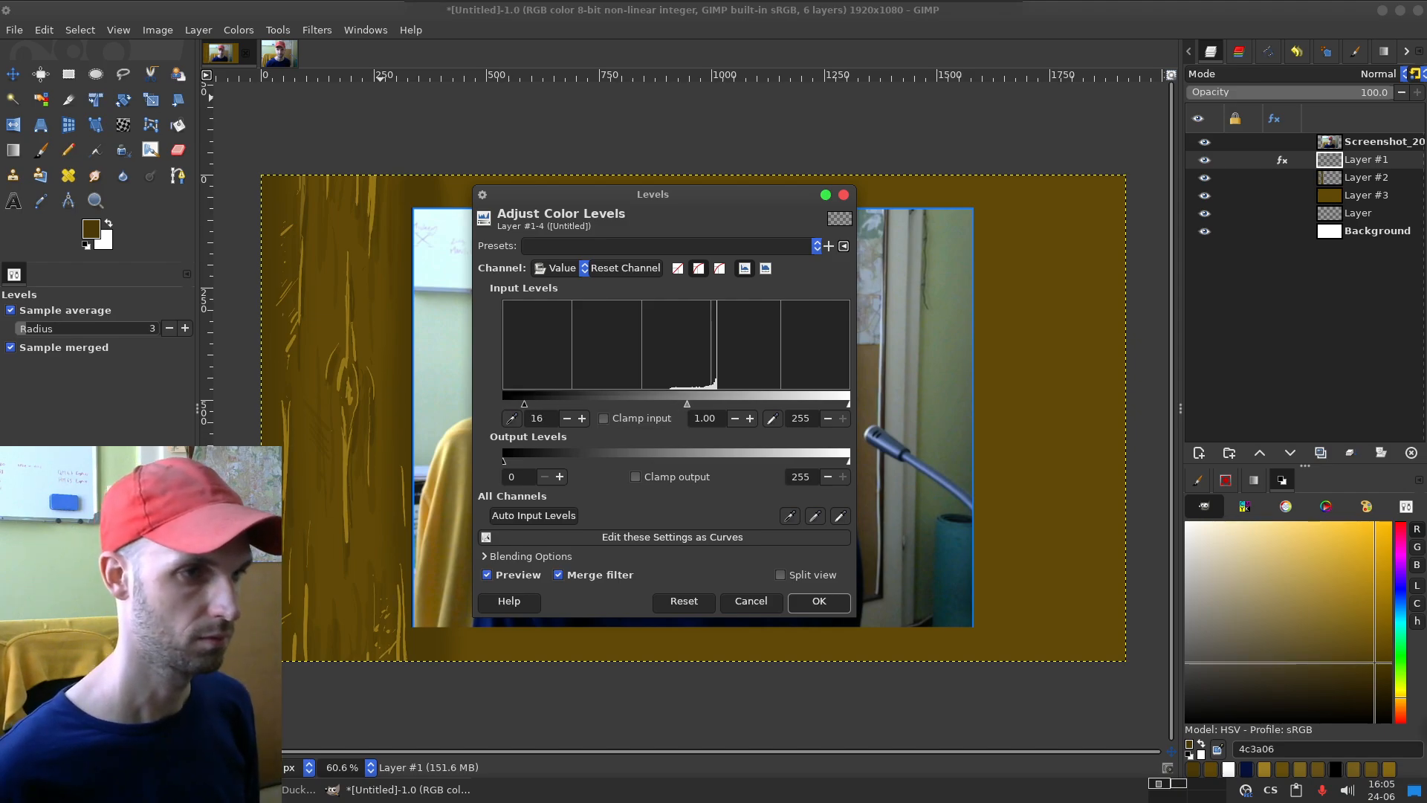
mouse_move(522, 404)
mouse_down()
mouse_move(503, 405)
mouse_move(530, 404)
mouse_up()
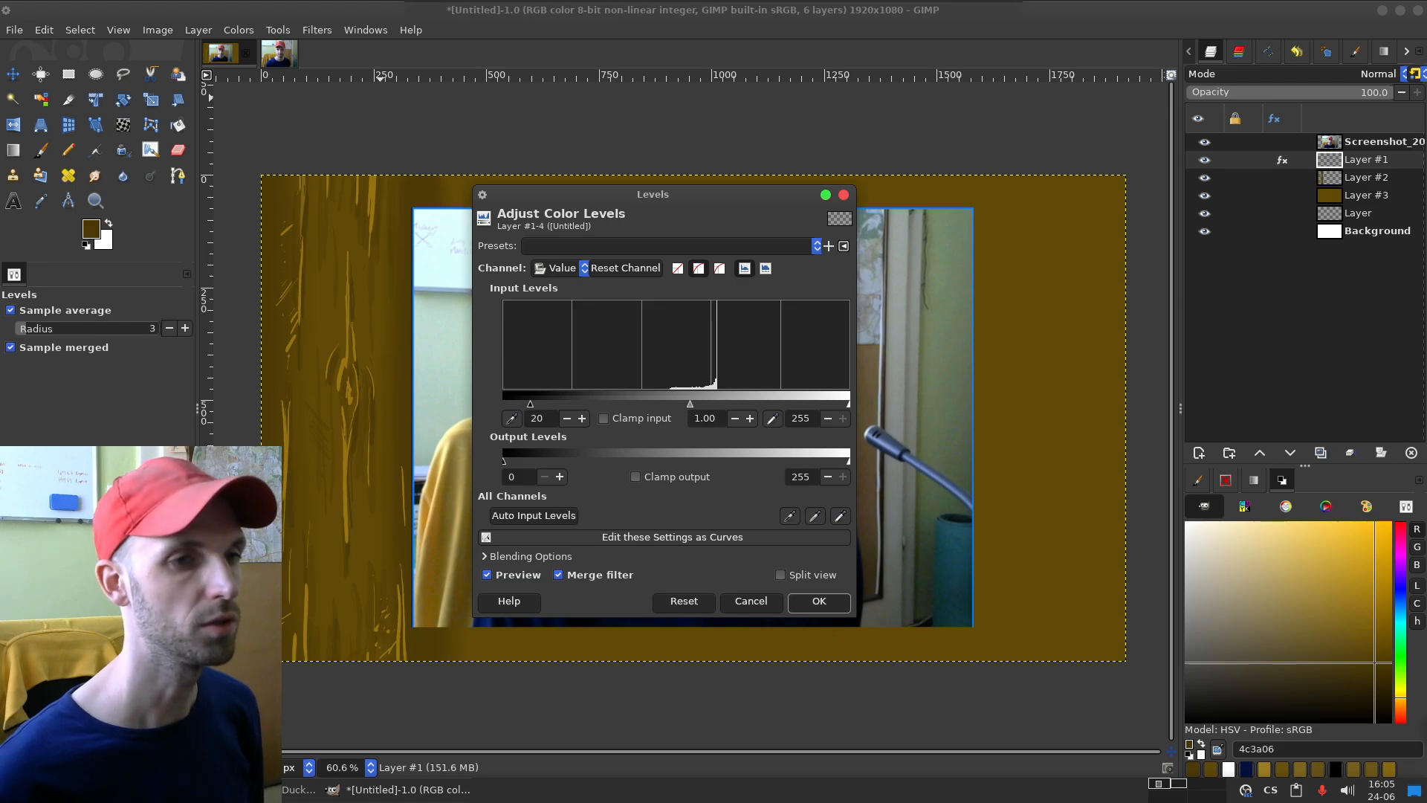
click(819, 601)
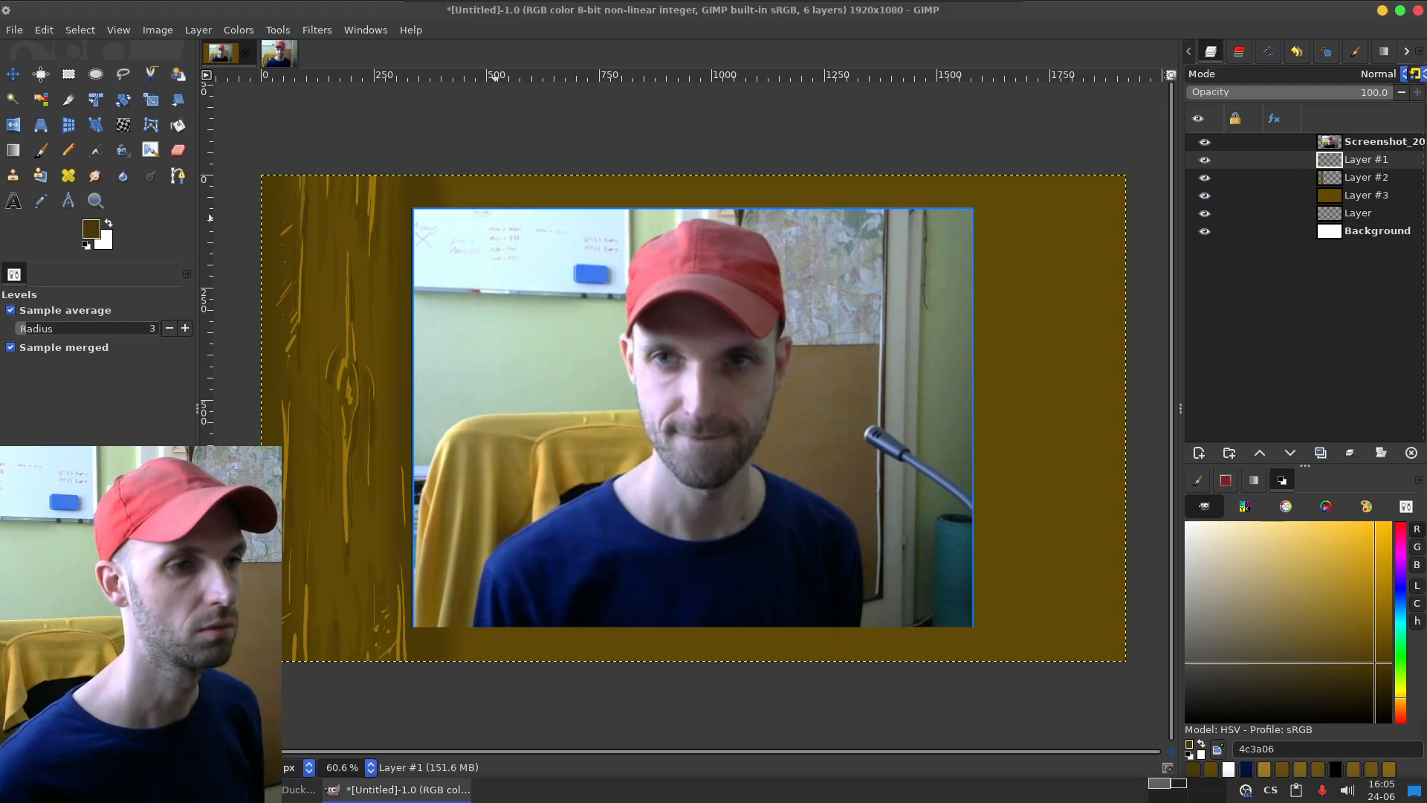
Step: Reduce the saturation of the grain strokes on Layer #1 to a scale of 0.865
click(239, 30)
click(257, 128)
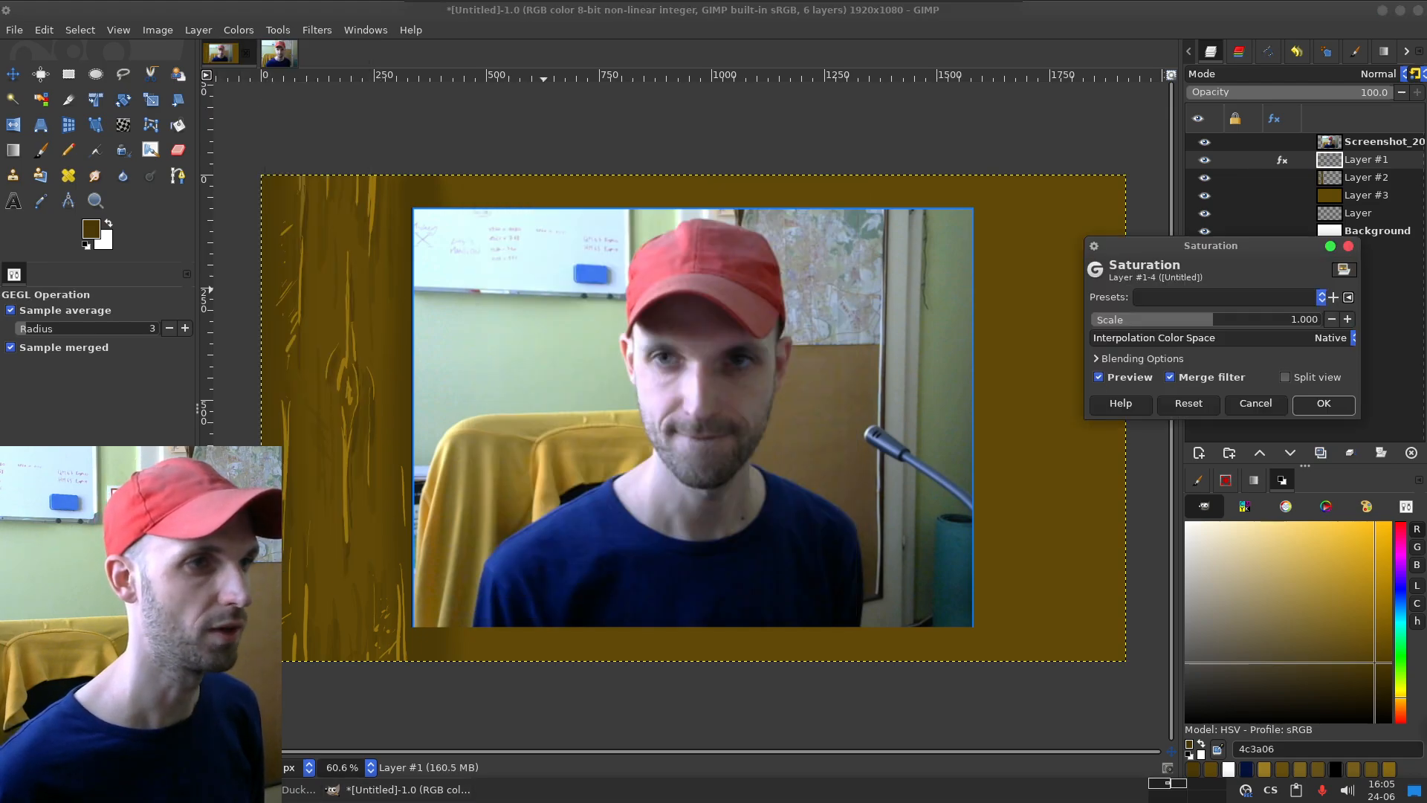
click(1197, 319)
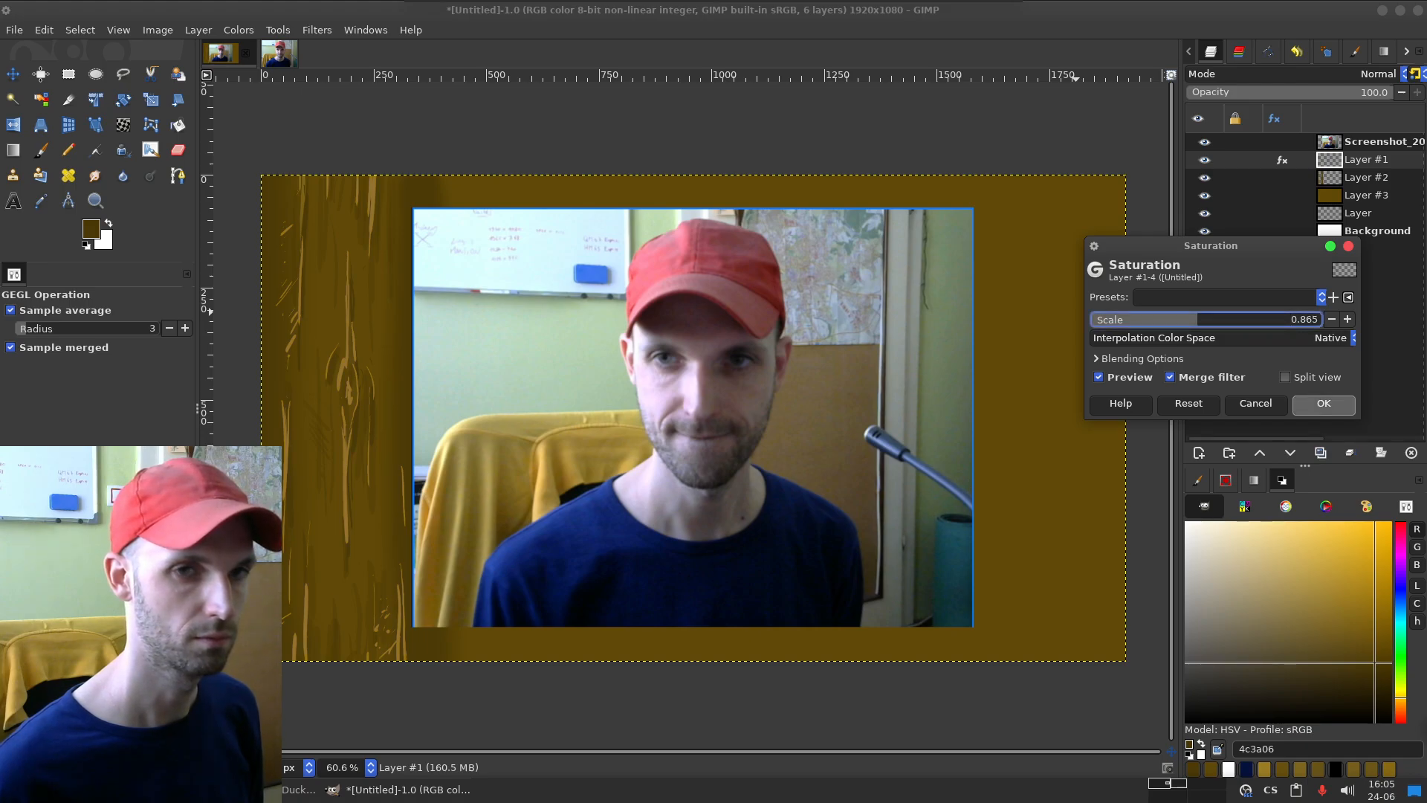
click(1324, 402)
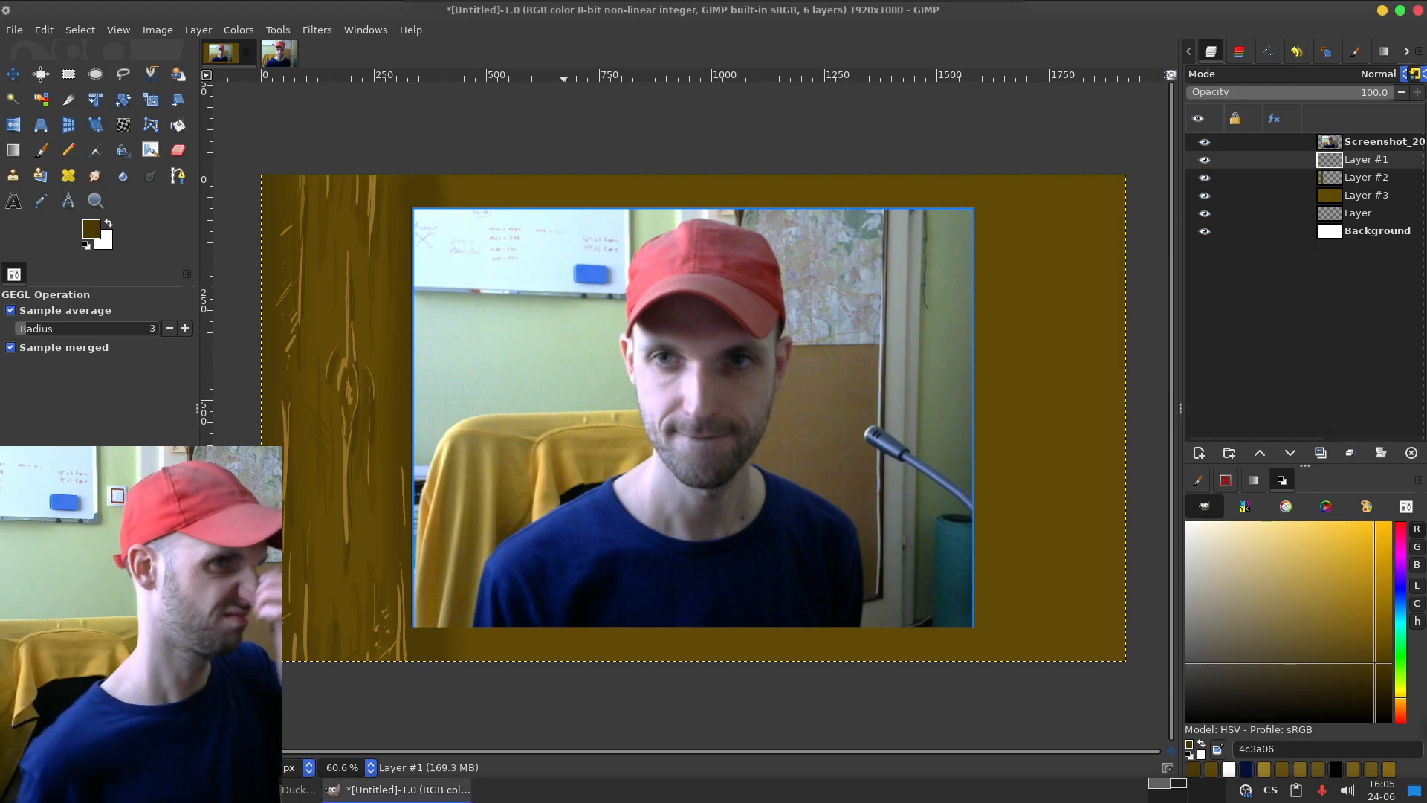
Step: Try a Gaussian Blur of size 1.50 on Layer #1, comparing the strokes with and without the preview
click(317, 29)
mouse_move(401, 129)
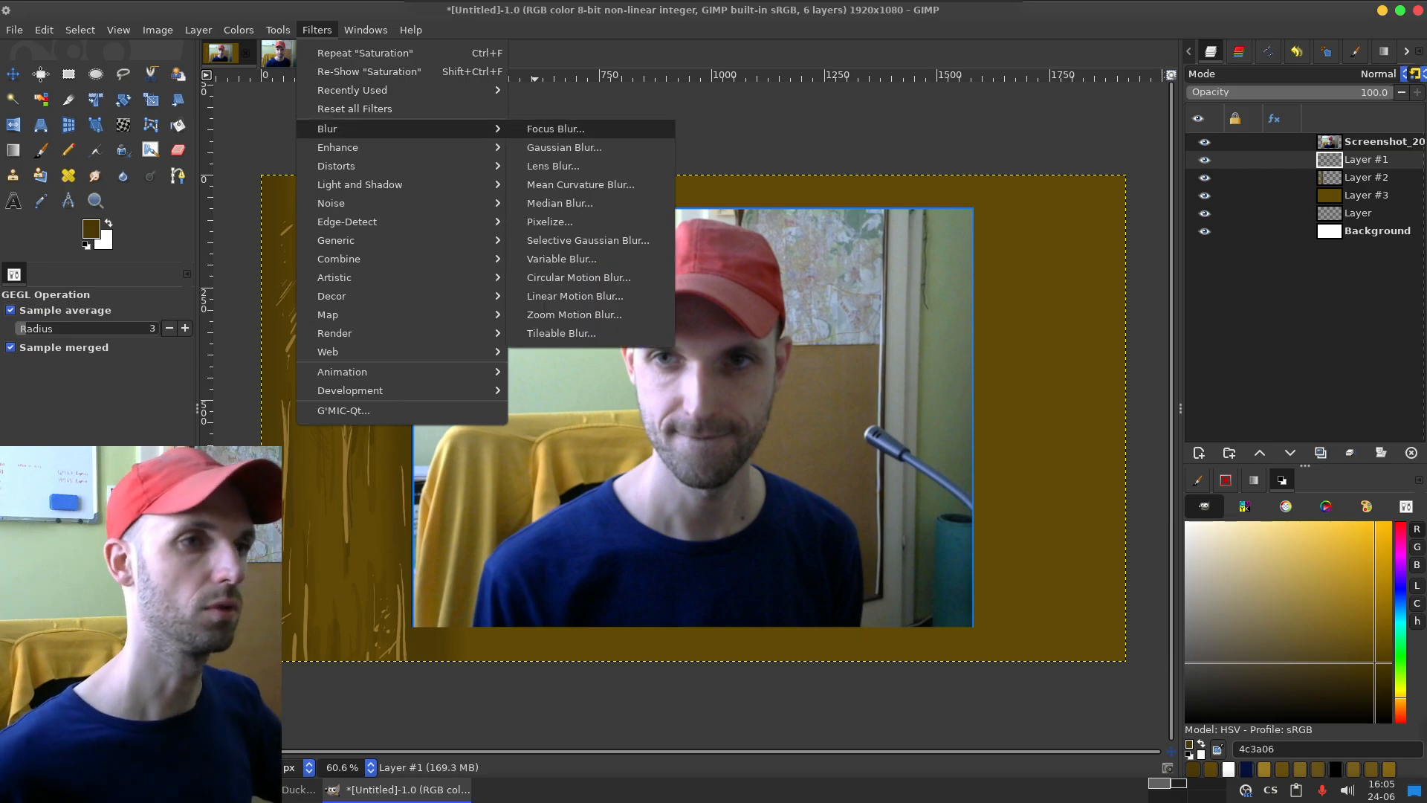
click(565, 166)
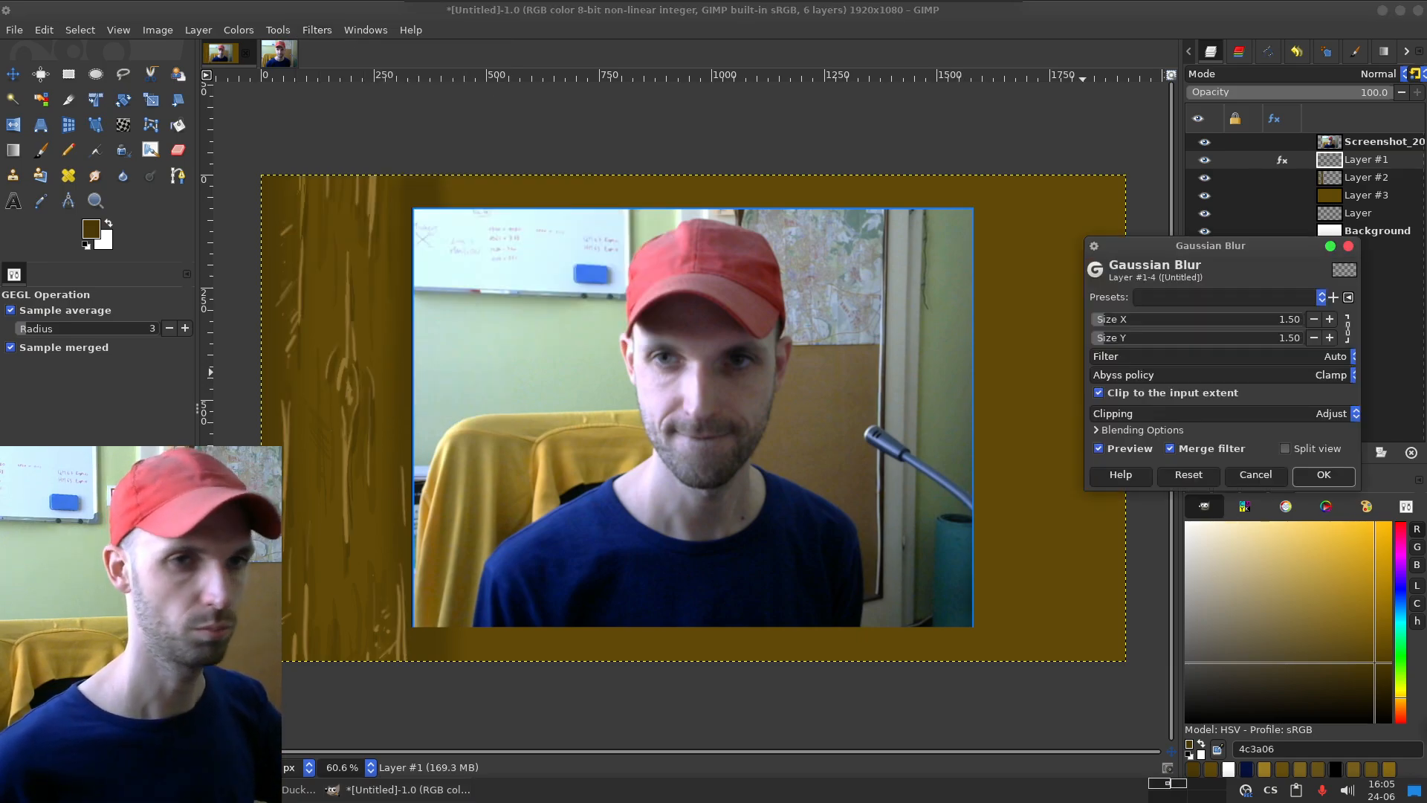
click(1117, 448)
click(1116, 449)
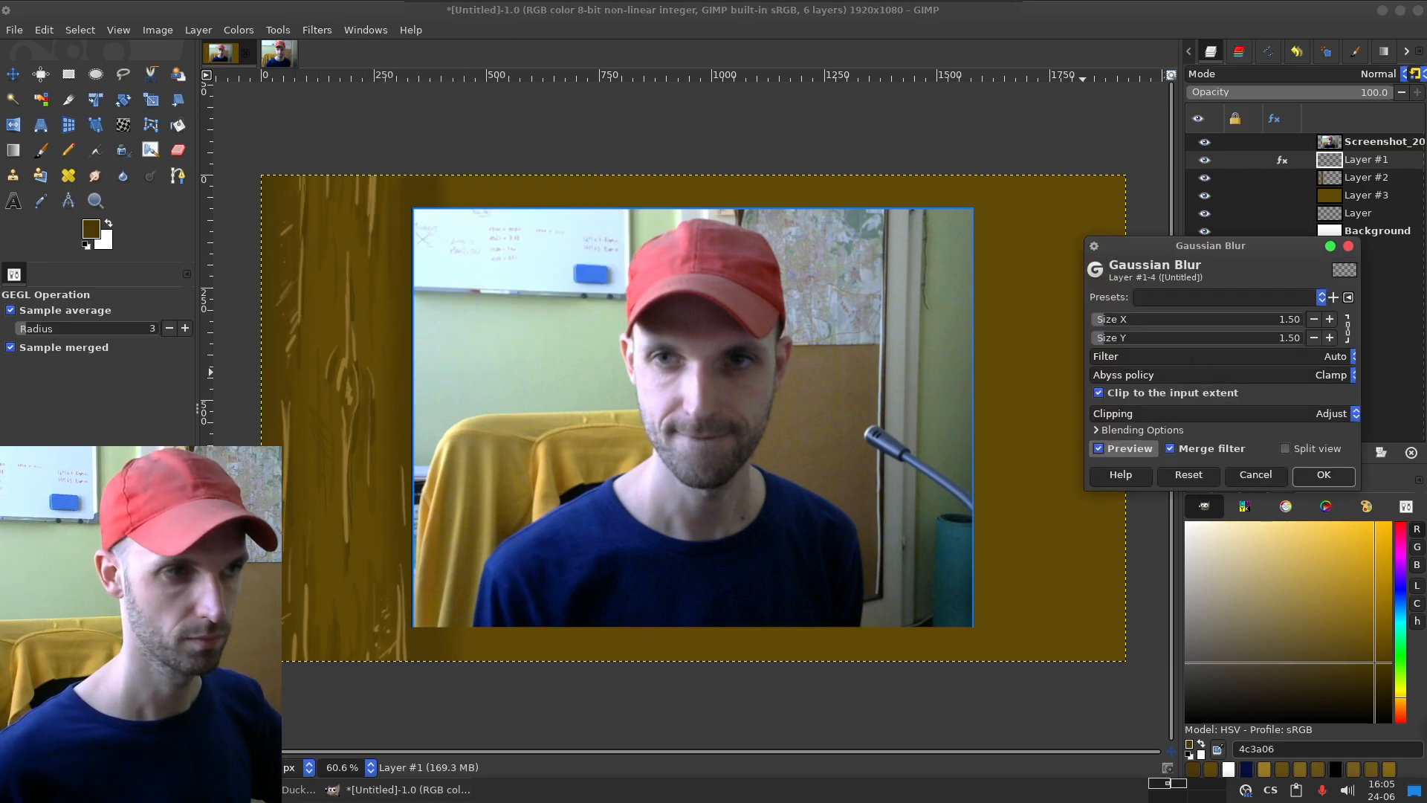
click(1255, 474)
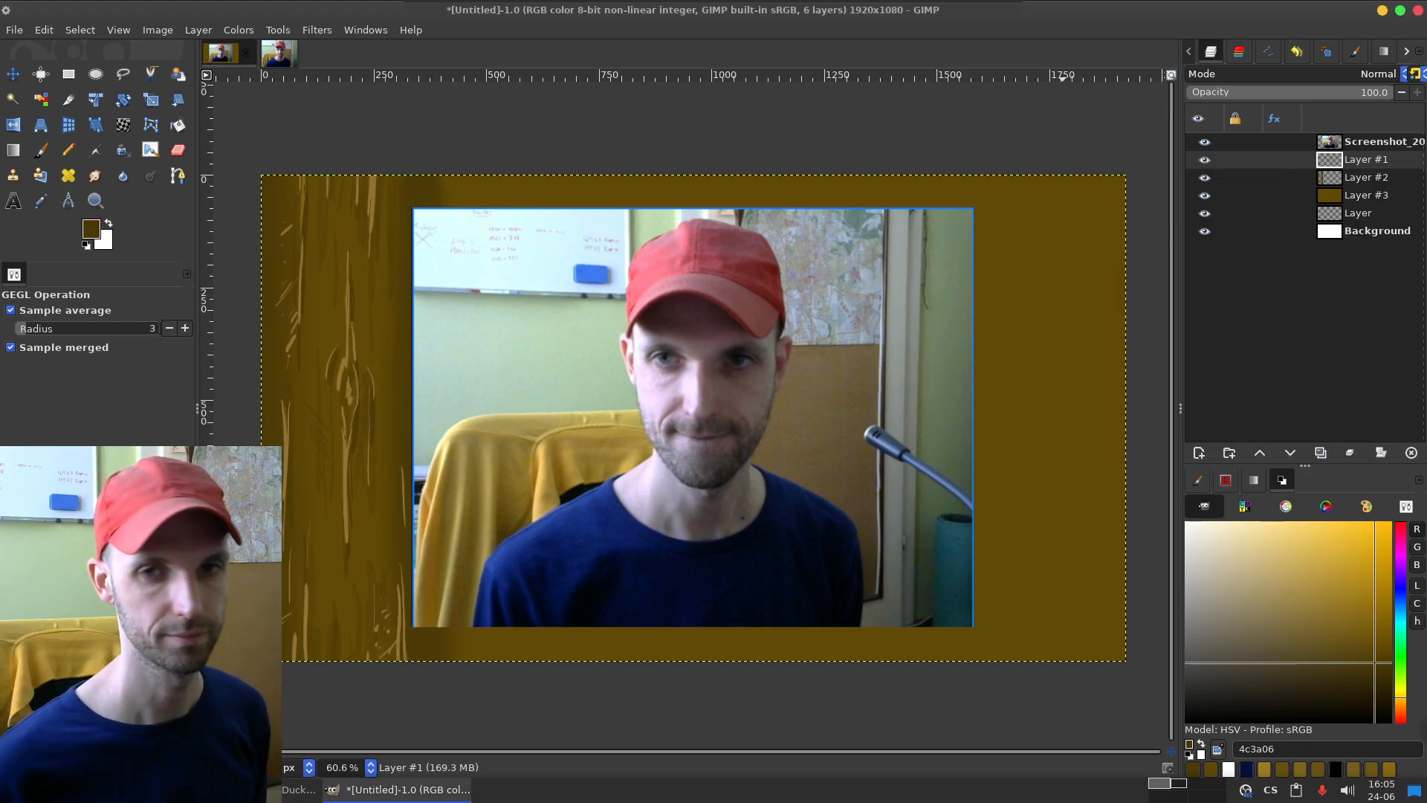
Step: Save the image as dreveny_ram.xcf in the Stream/Overlay/Cam_Frame folder
key(alt+Tab)
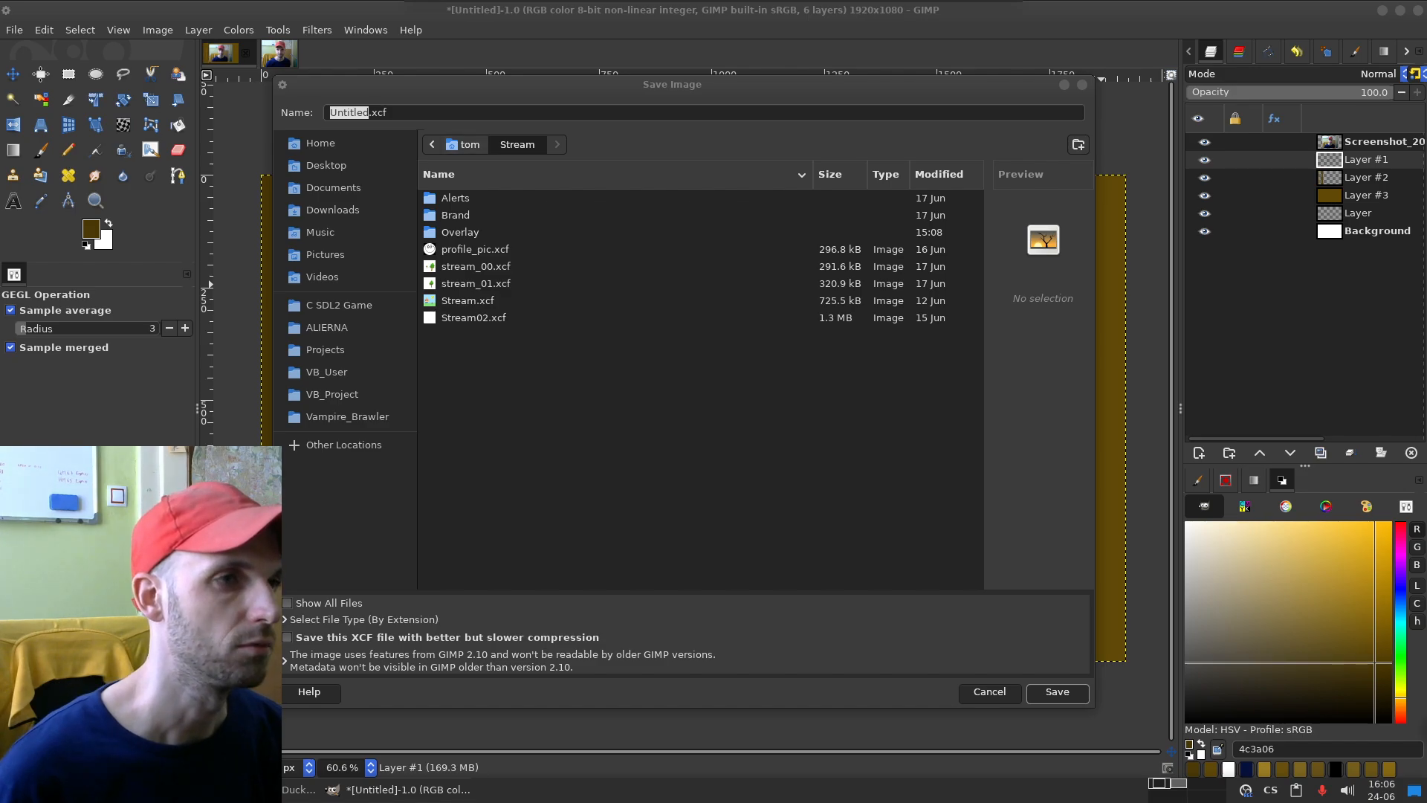
double_click(460, 232)
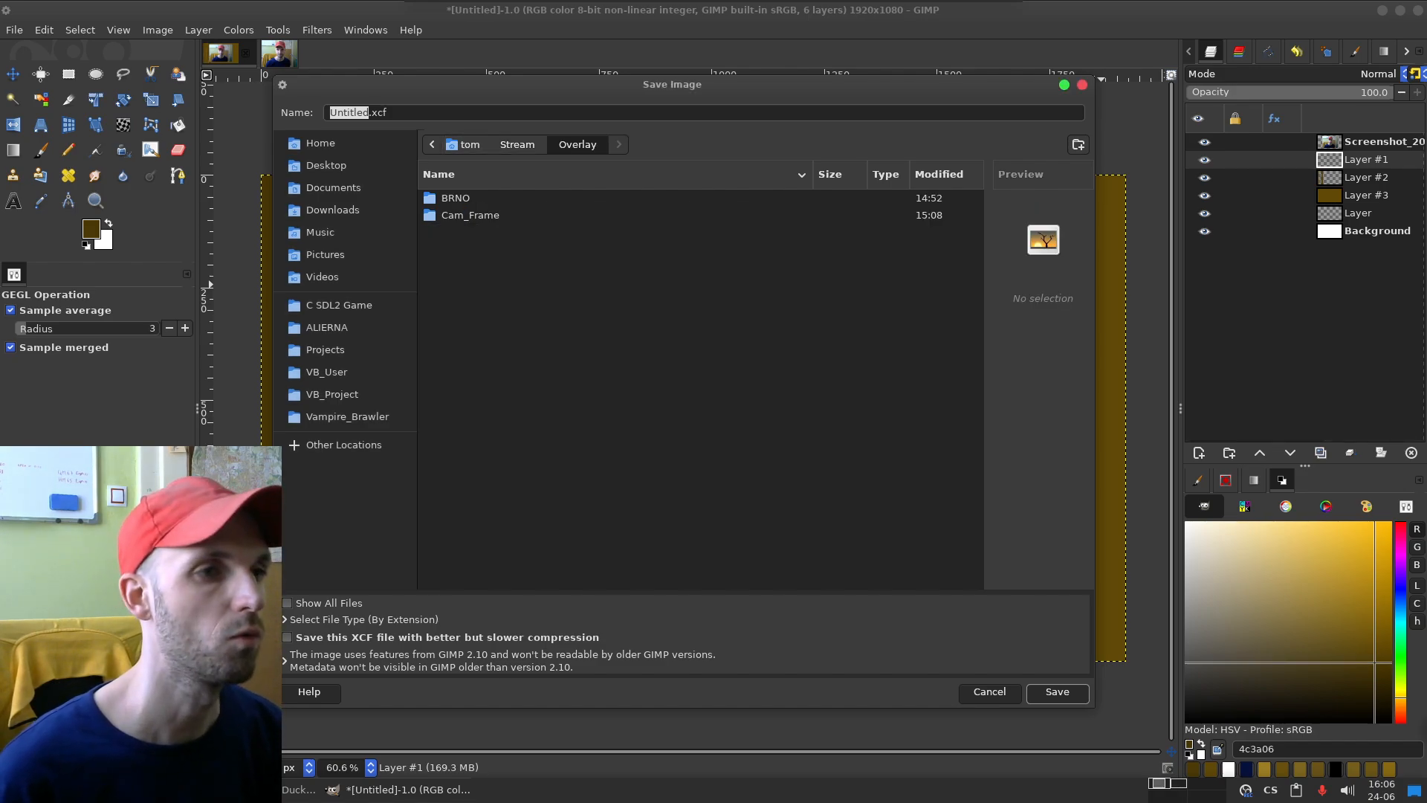
double_click(470, 215)
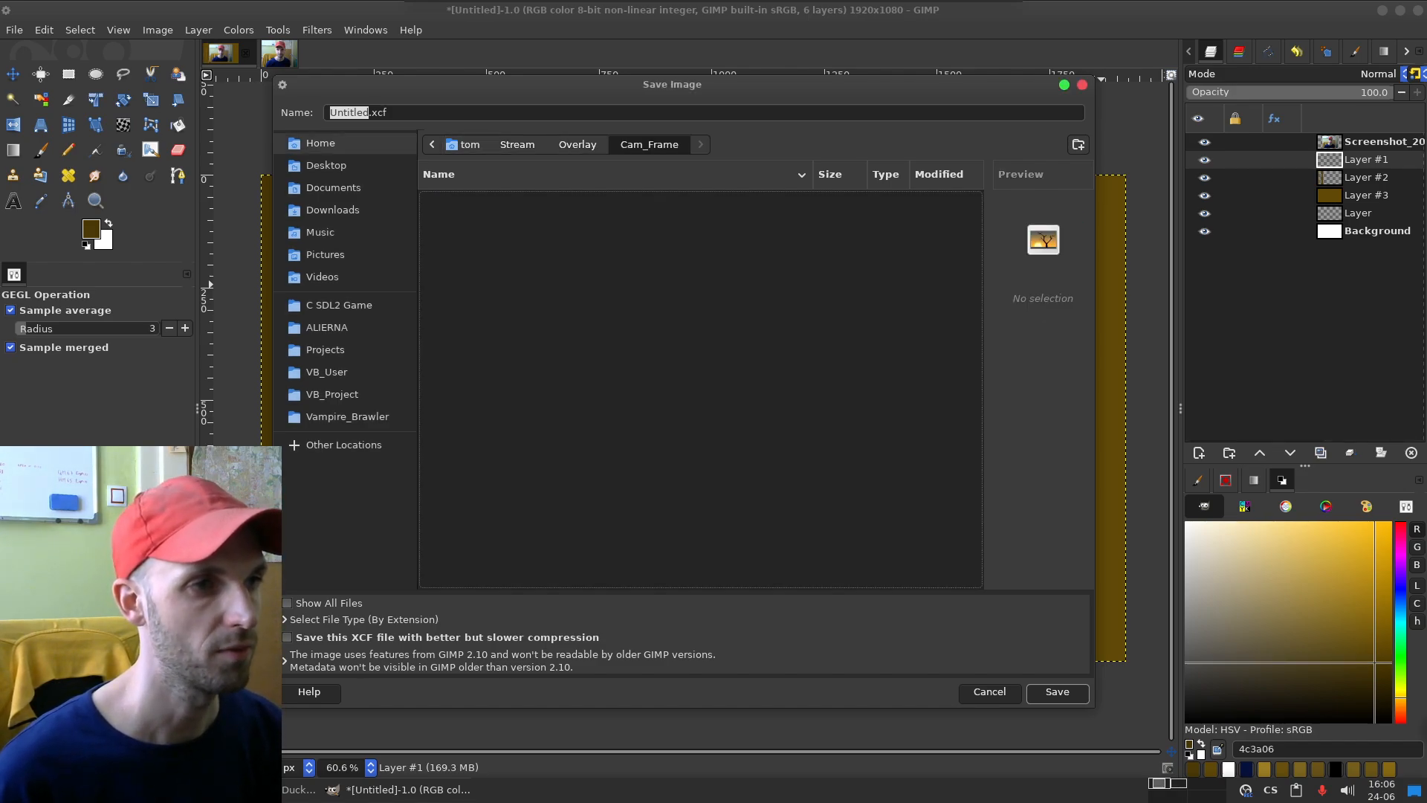
double_click(350, 113)
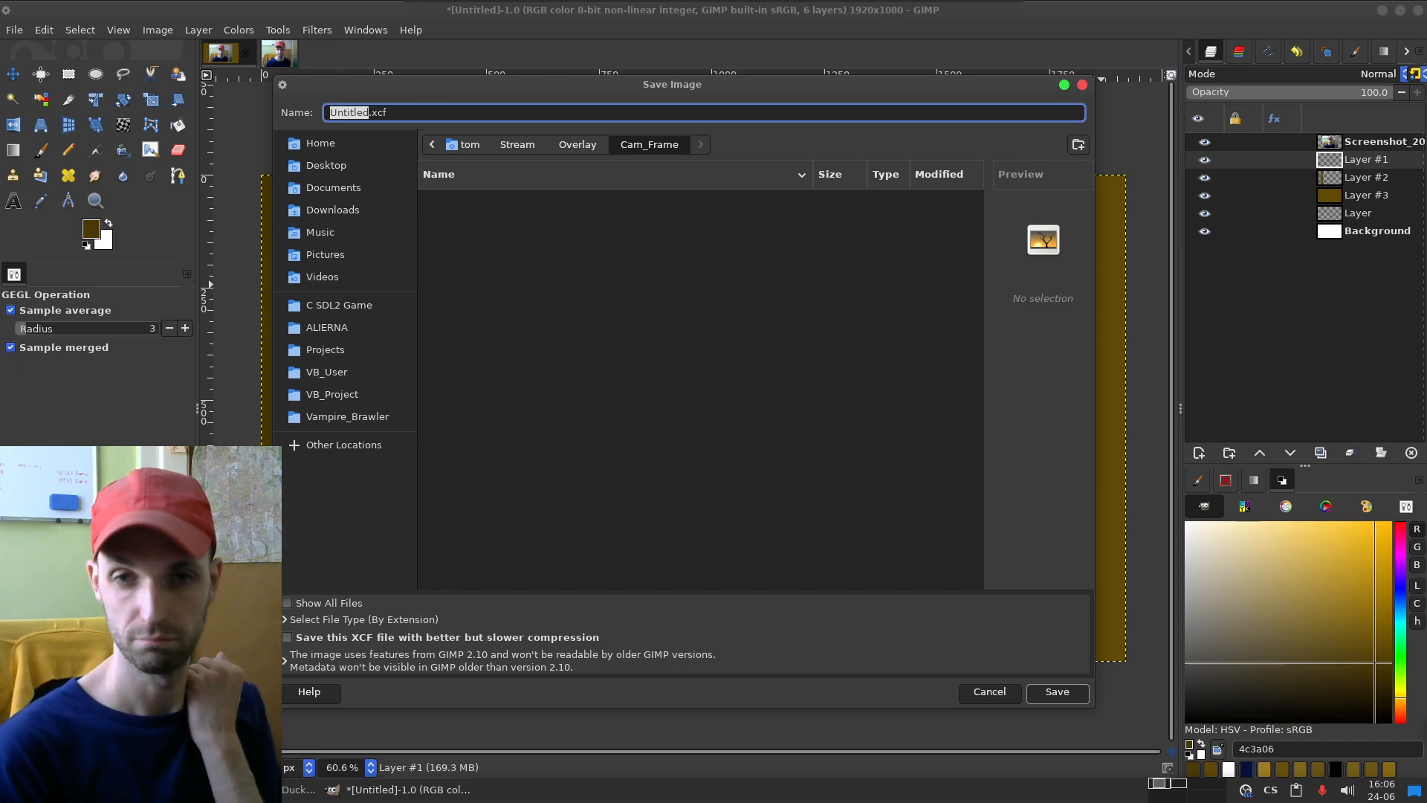
text(dreveny_ram)
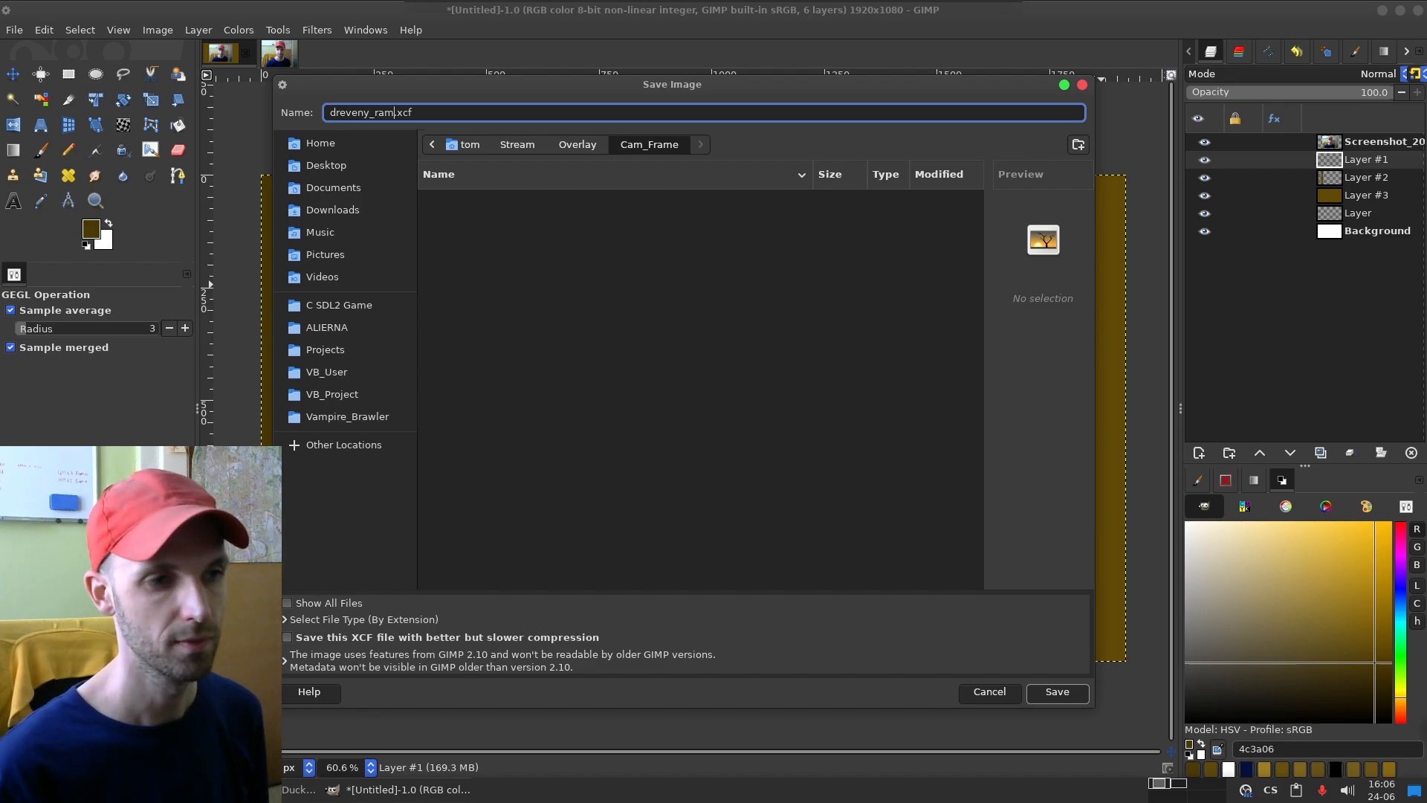
key(Return)
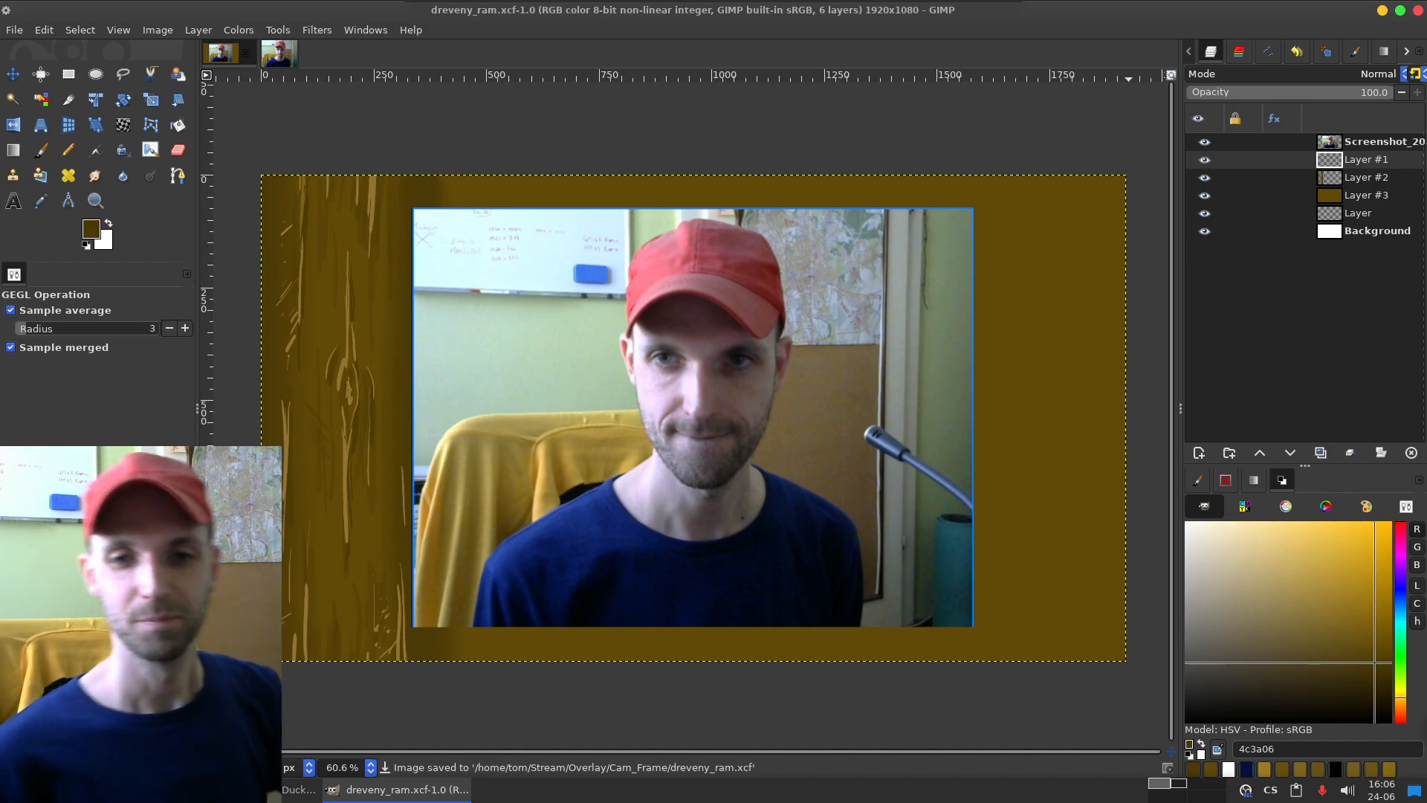
Step: Cover the photo with a black-filled rectangle on a new layer above the screenshot layer, then clear the selection
key(alt+Tab)
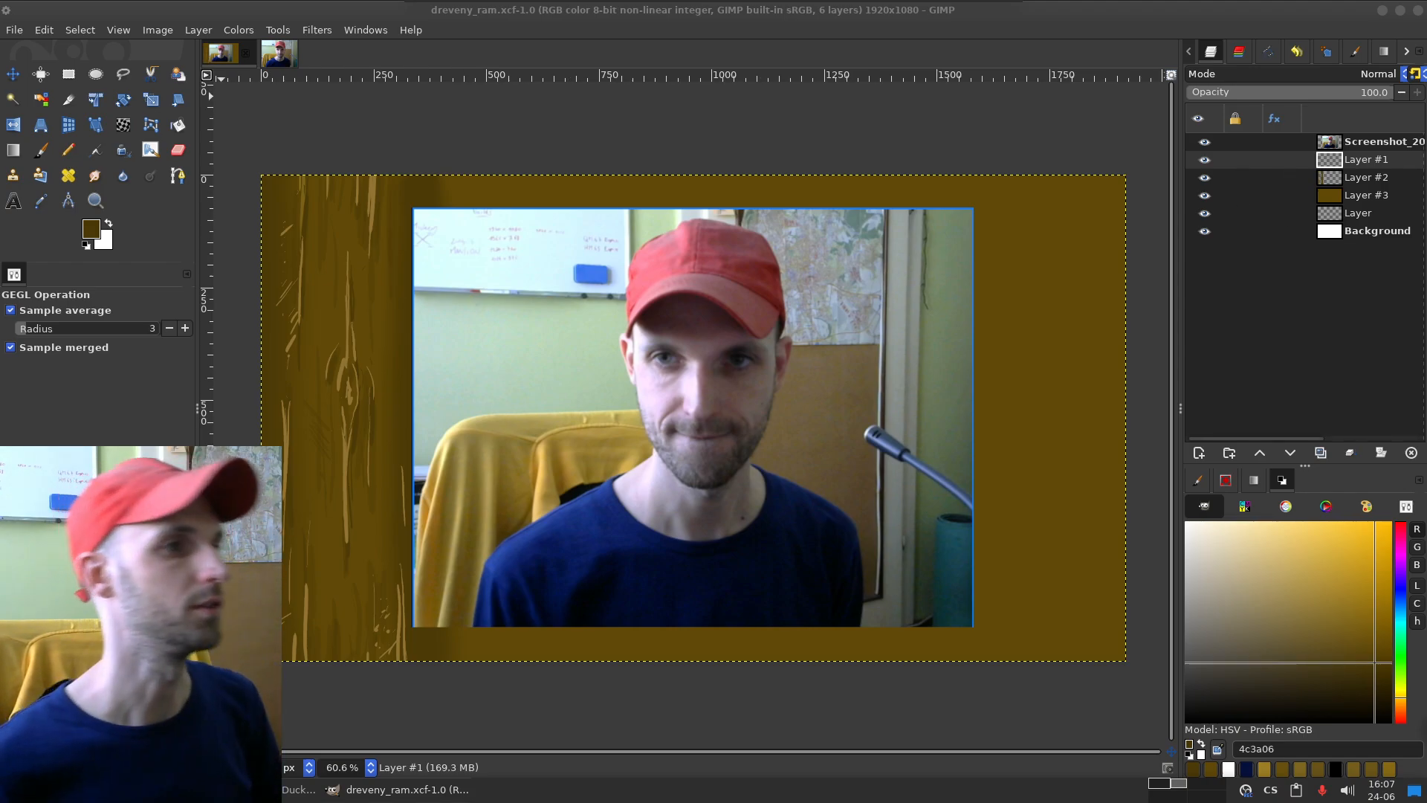
key(r)
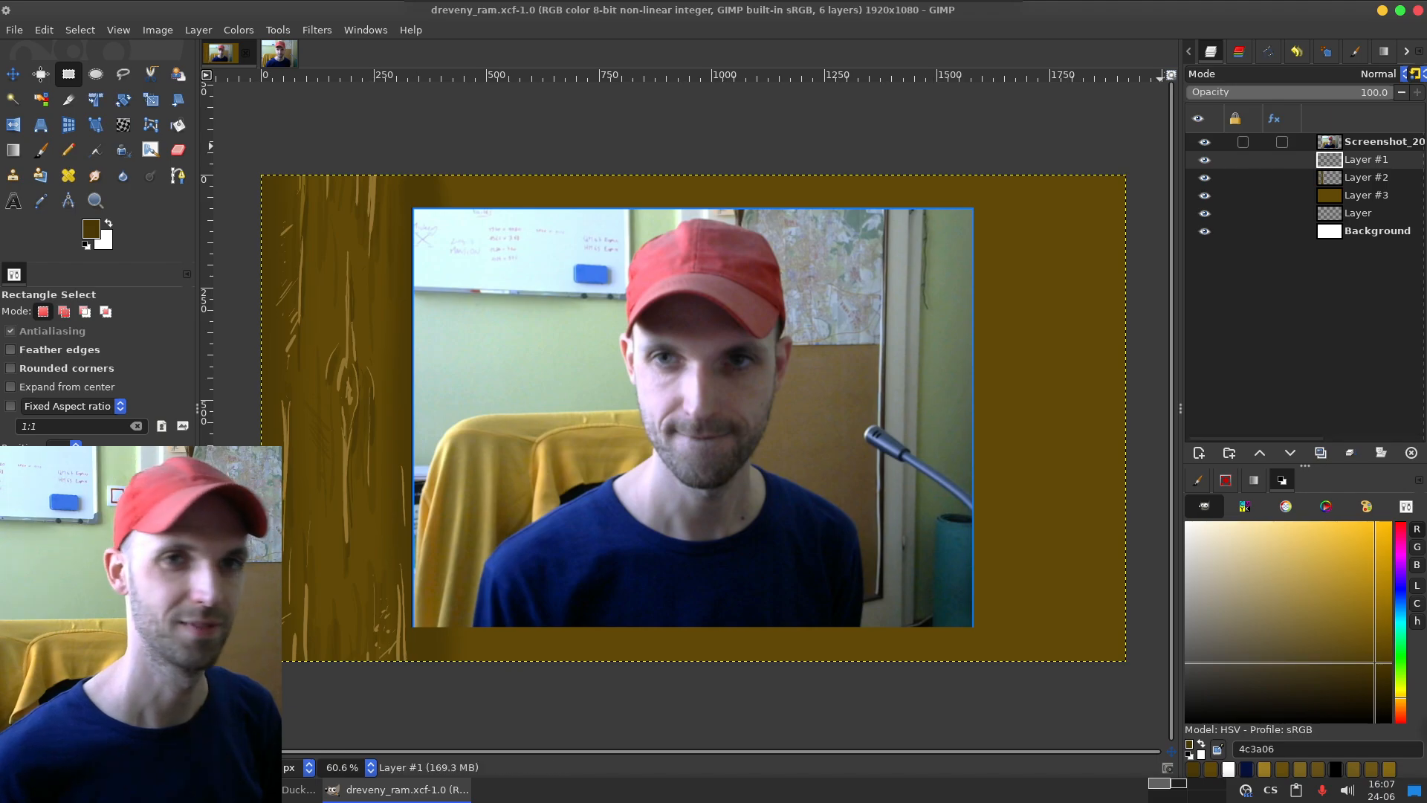
click(1371, 142)
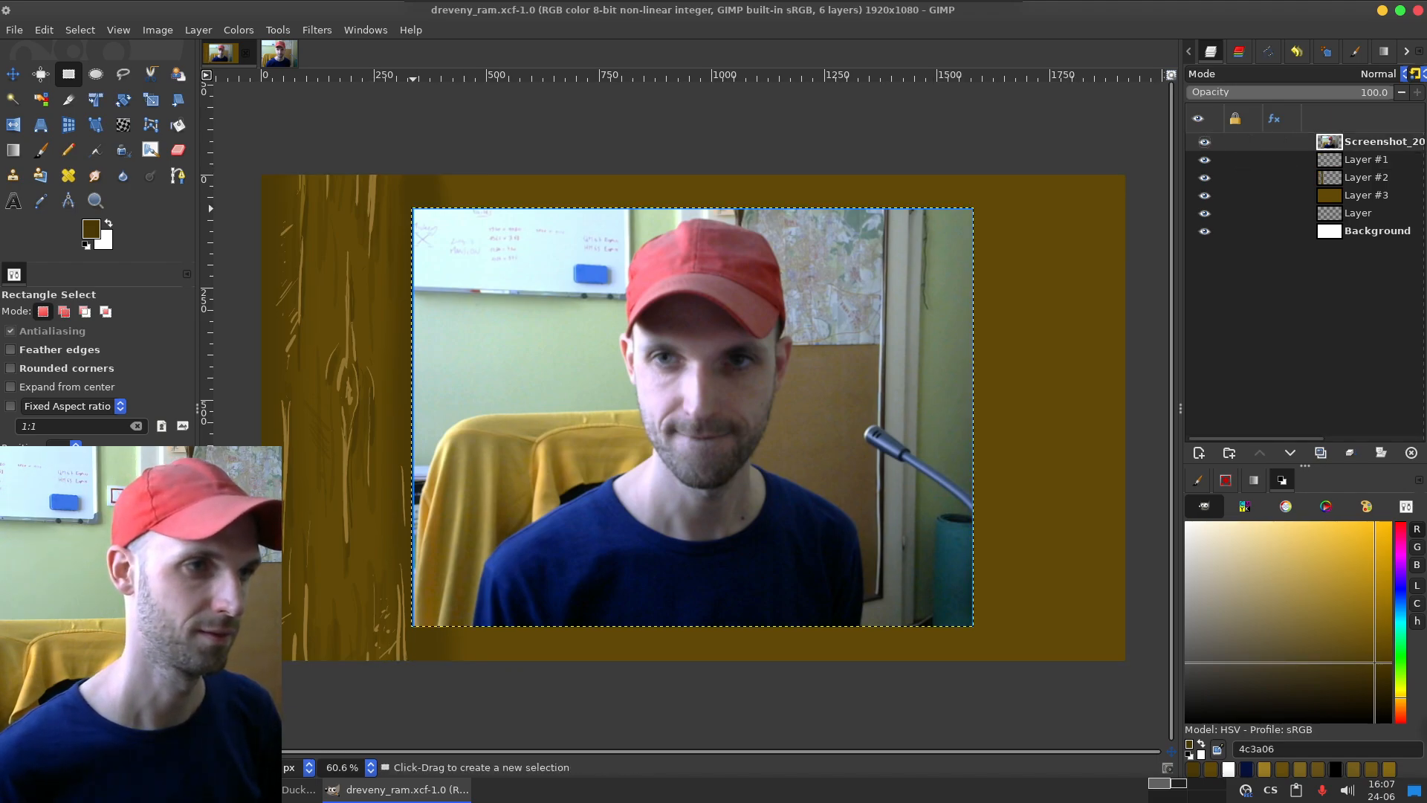
drag(413, 208, 973, 627)
key(shift+ctrl+n)
key(Return)
key(shift+b)
key(d)
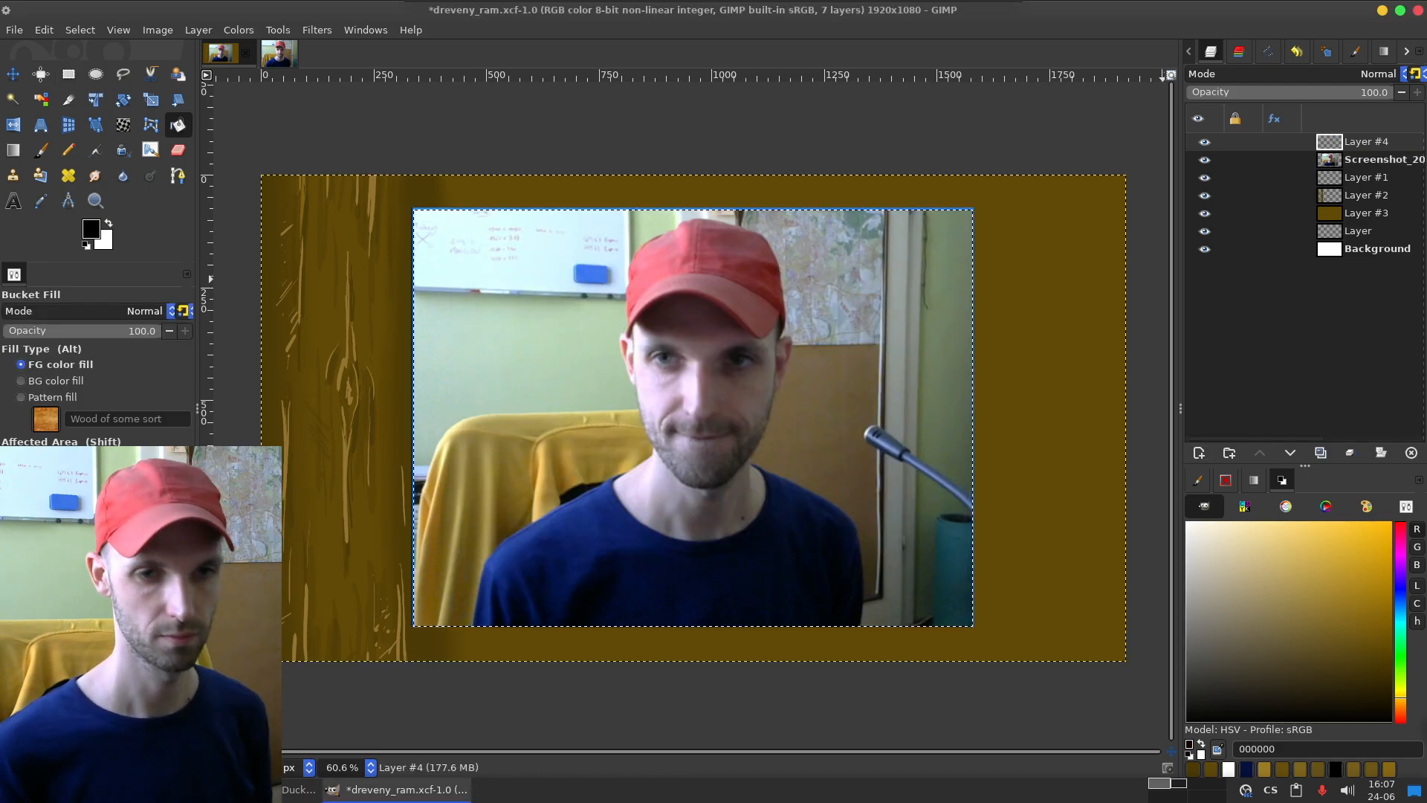
click(868, 483)
key(shift+ctrl+a)
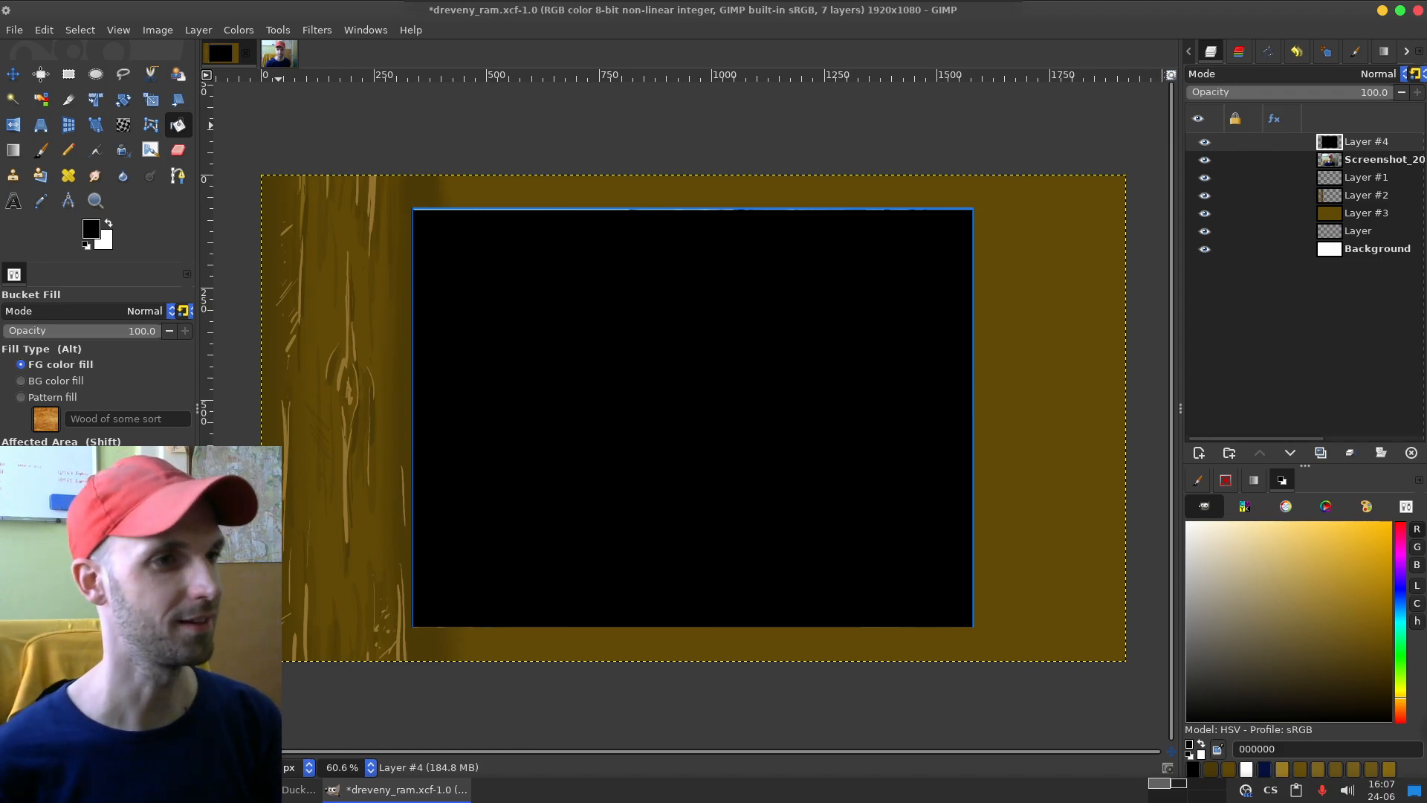
click(68, 74)
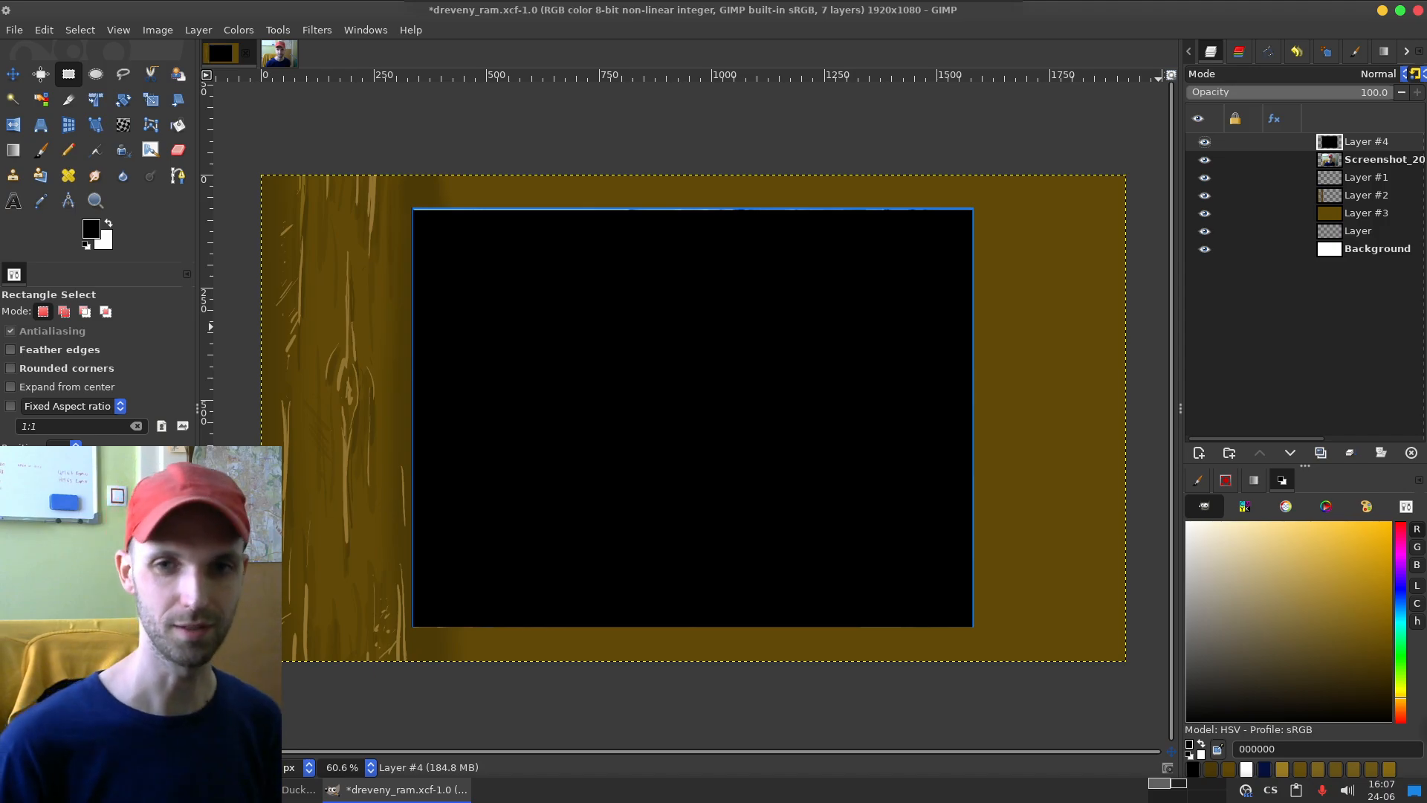
key(alt+Tab)
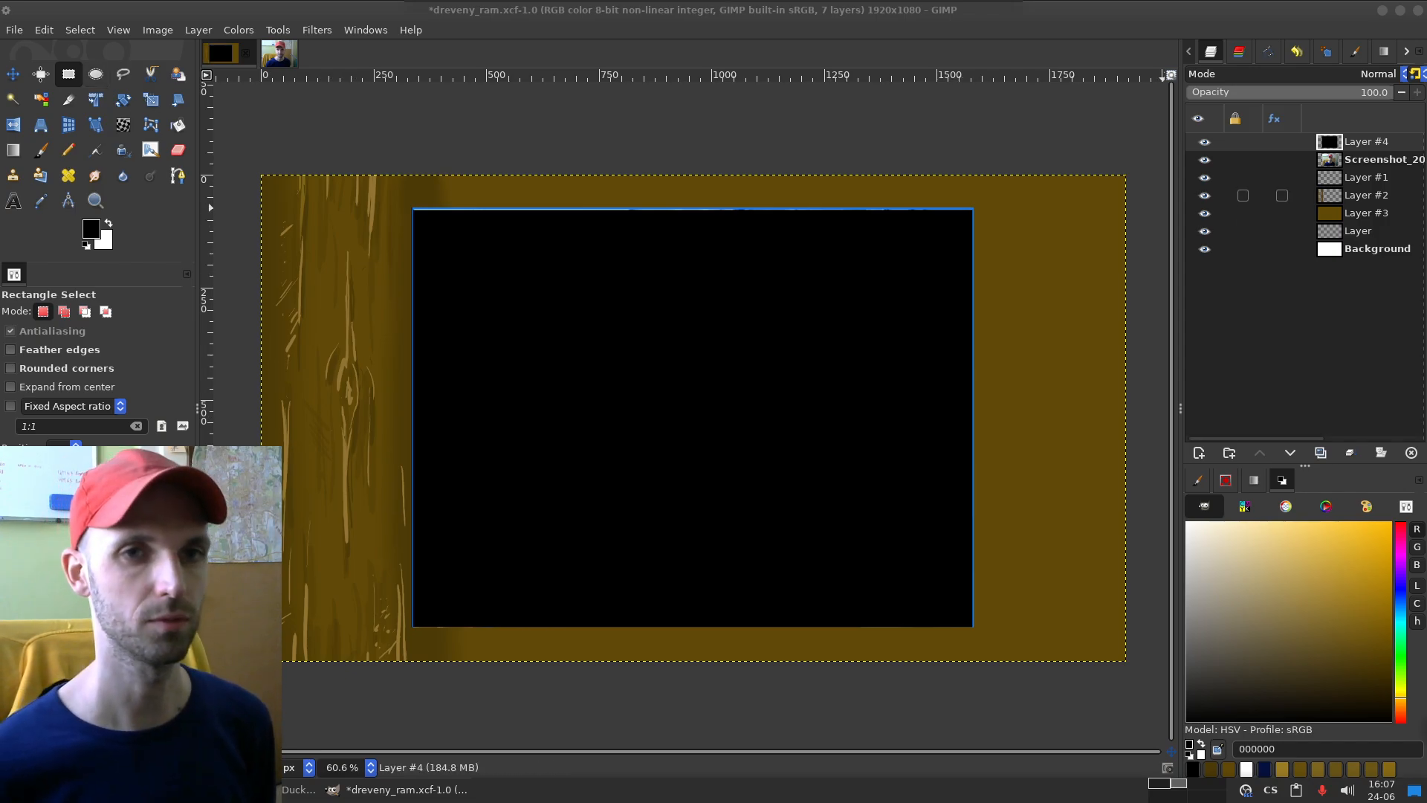
click(1205, 196)
click(1204, 196)
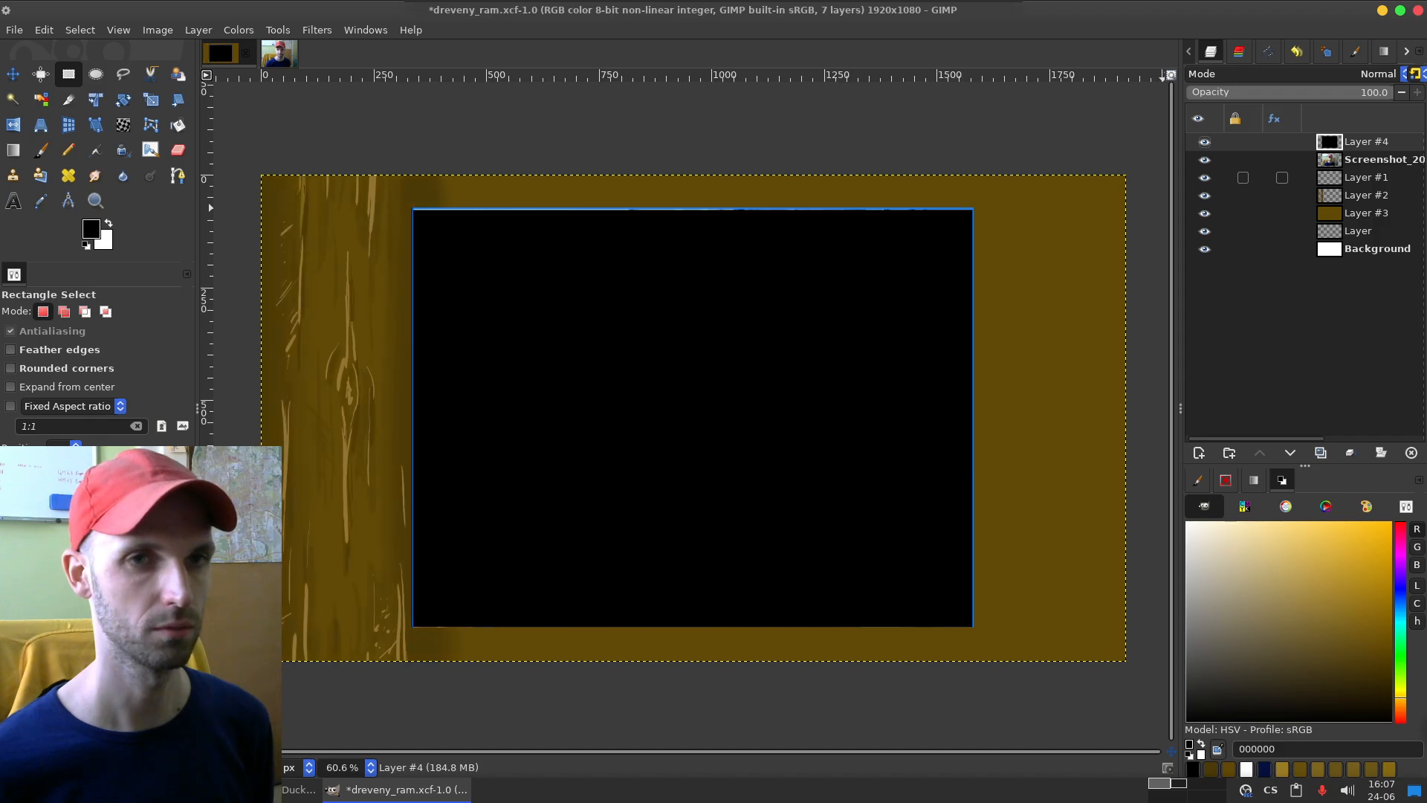
Step: On Layer #1, sample the light grain color 927431 from the frame's left side and set the paintbrush size to 26
click(1365, 178)
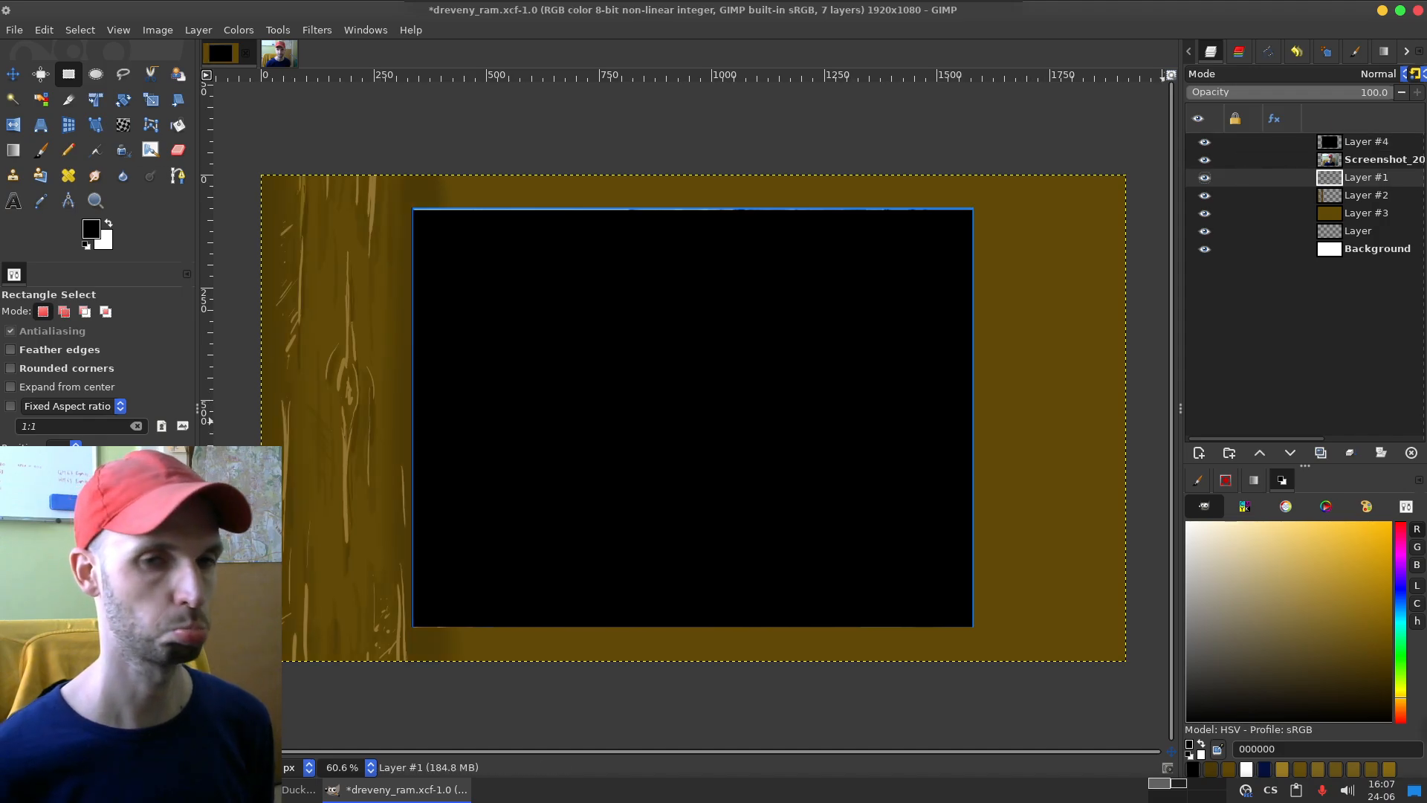
key(o)
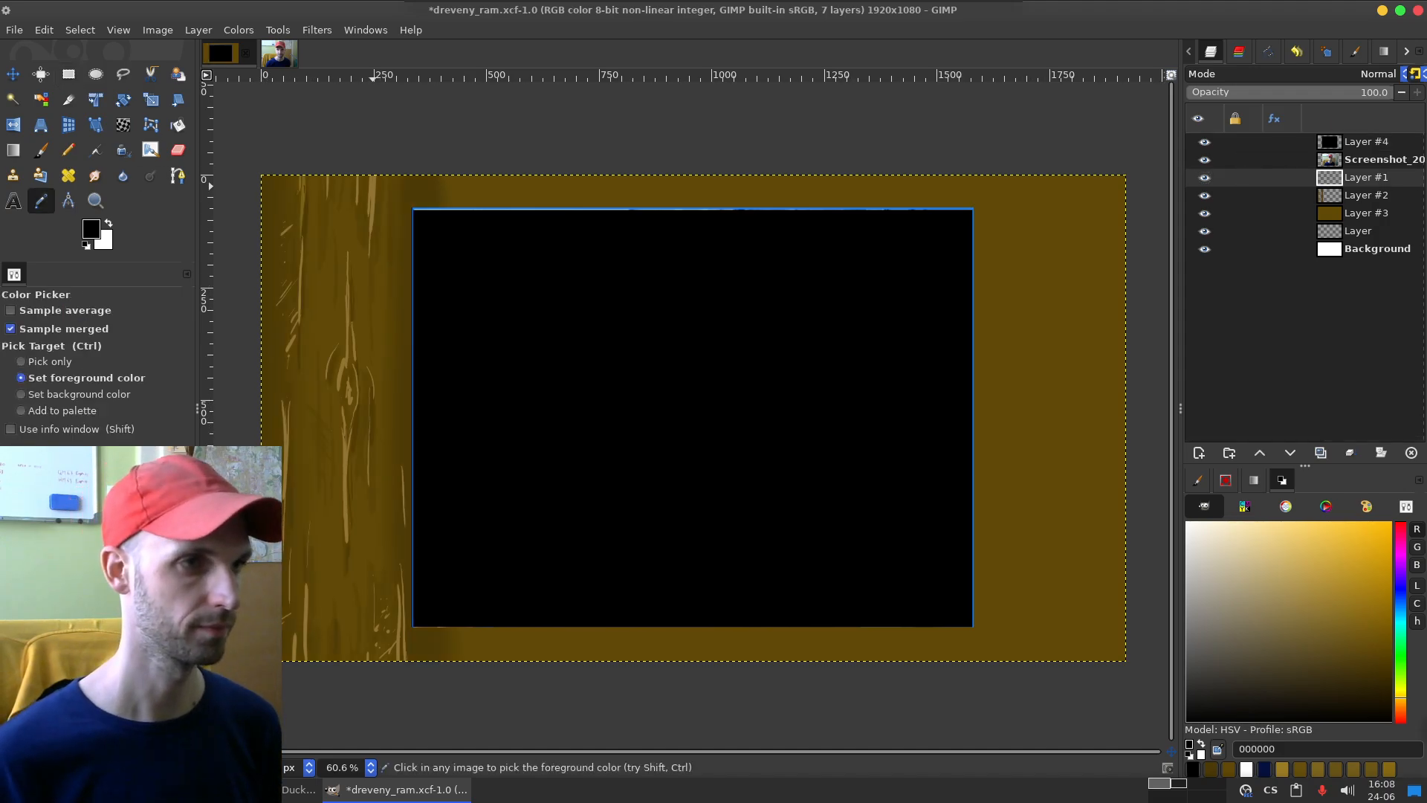
click(372, 184)
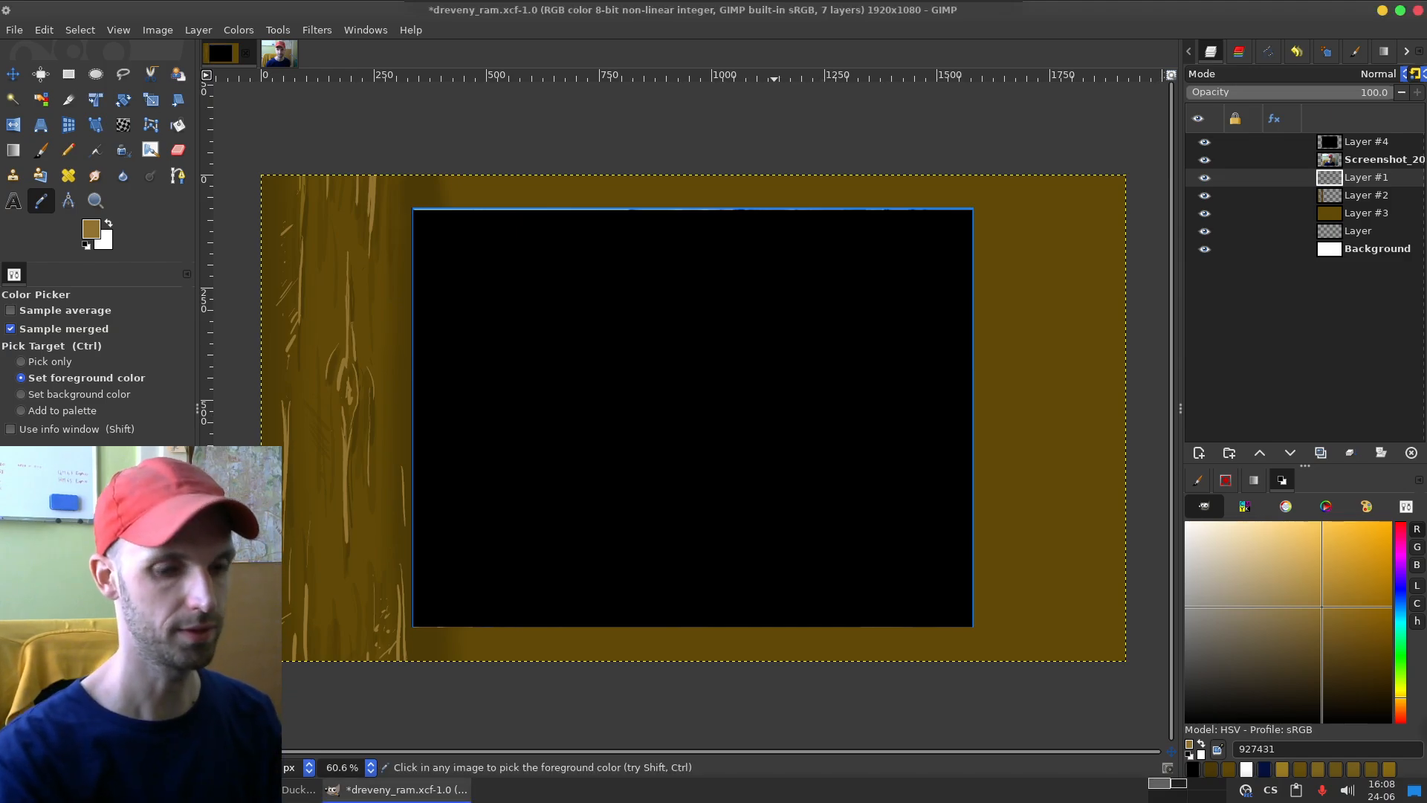
key(p)
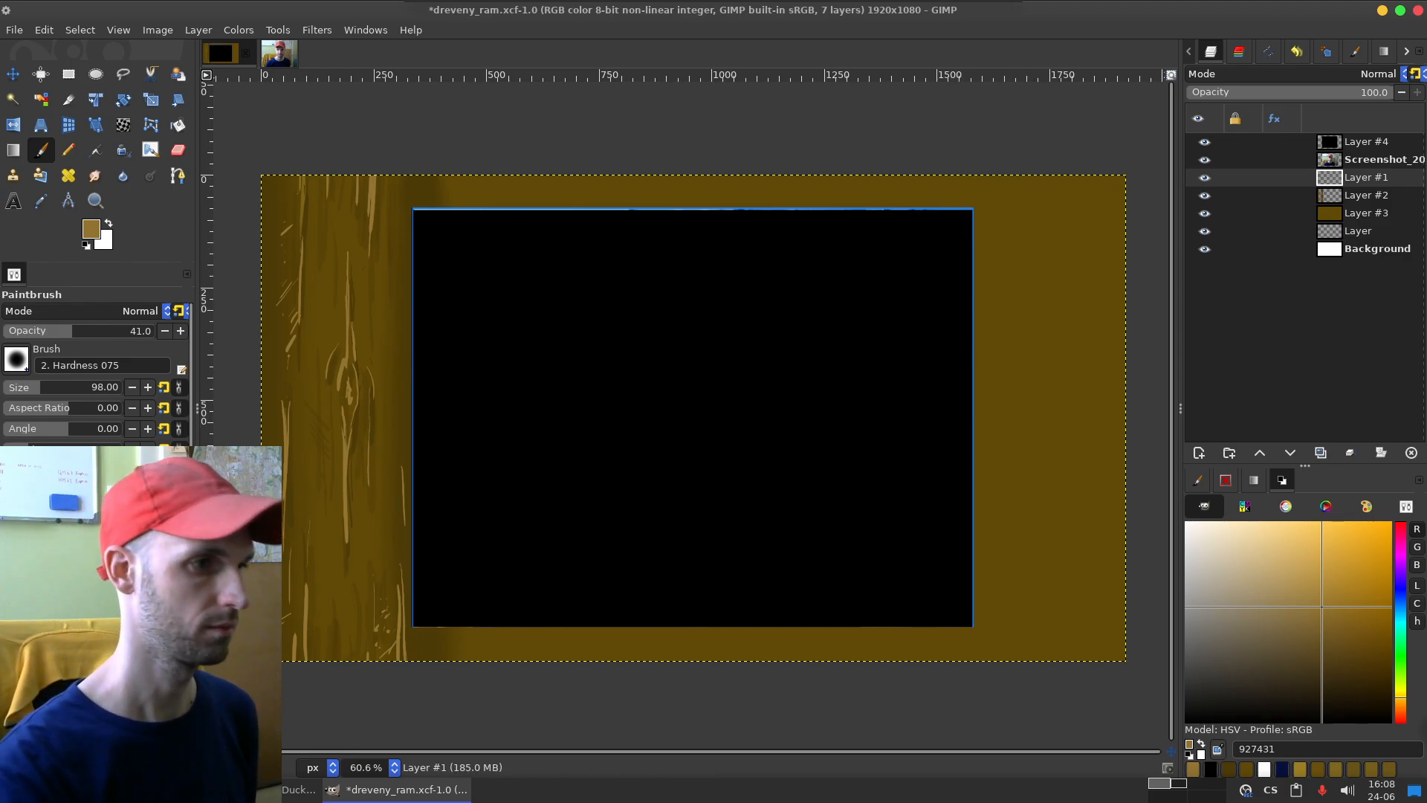
drag(29, 387, 25, 387)
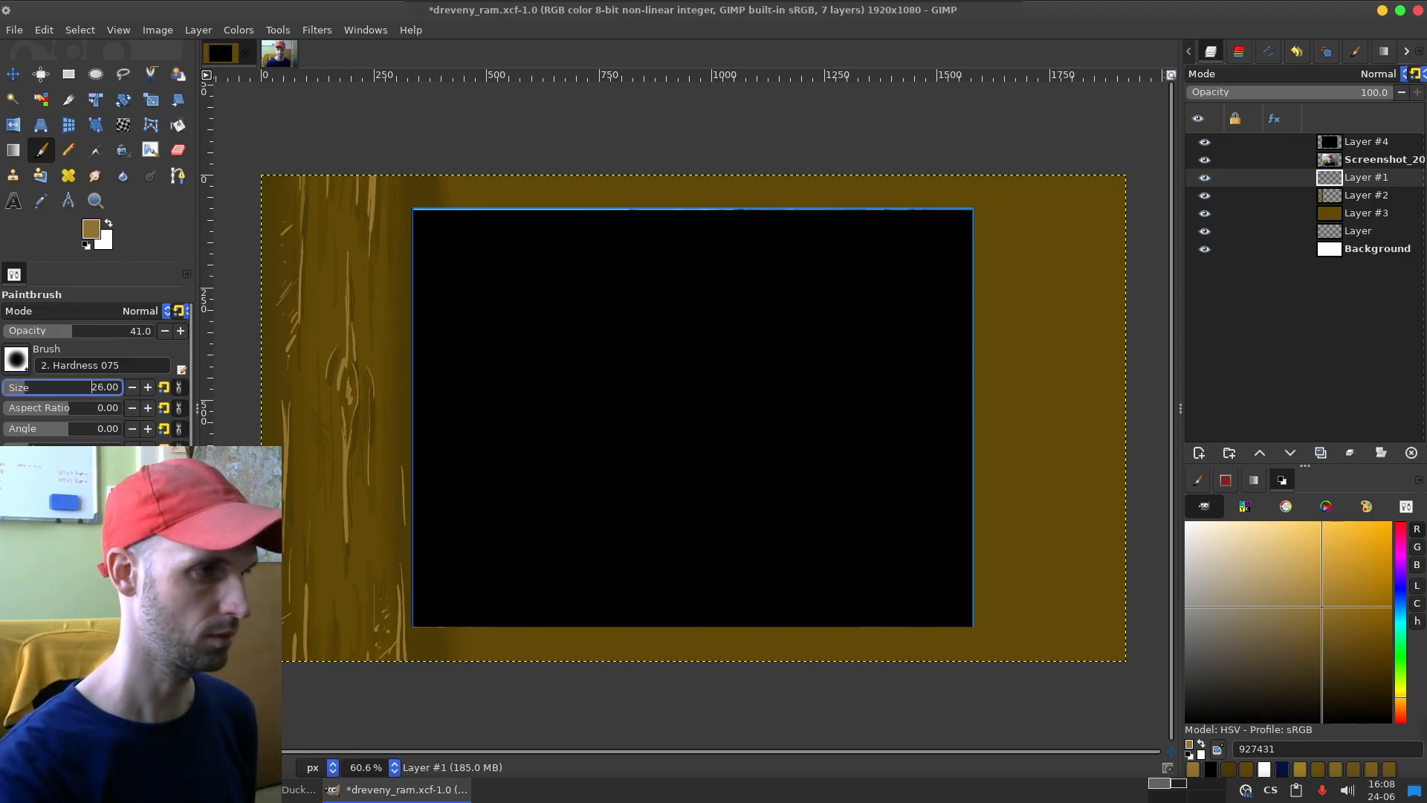
Step: Try painting semi-transparent light grain strokes down the frame's right side from its upper edge
drag(1056, 177, 1050, 290)
key(ctrl+z)
key(ctrl+z)
drag(1020, 177, 1022, 342)
drag(1031, 178, 1032, 357)
key(ctrl+z)
key(ctrl+z)
Step: Set the foreground color to 9d7e23 by sampling and raise the paintbrush opacity to 100, testing strokes on the frame's right side
key(o)
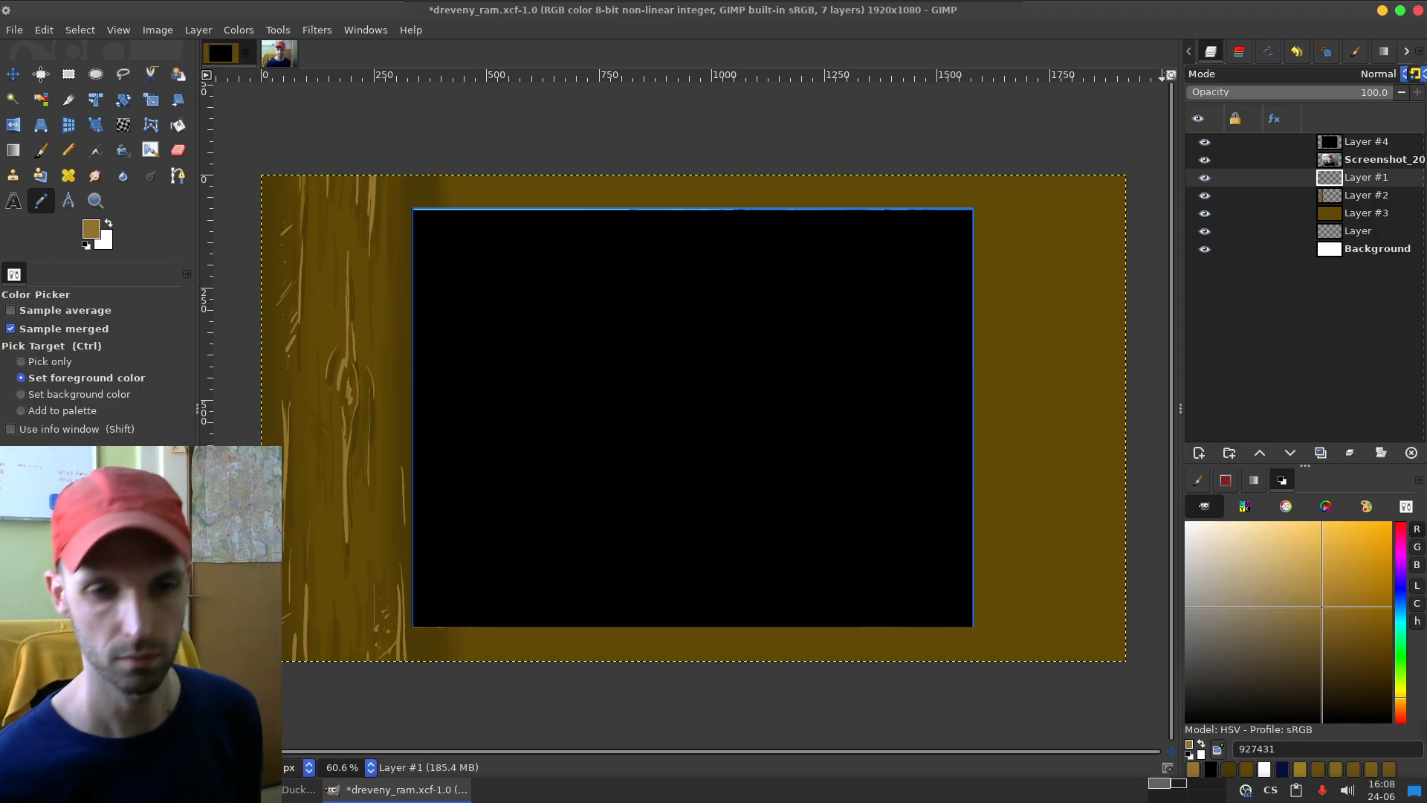
click(1042, 210)
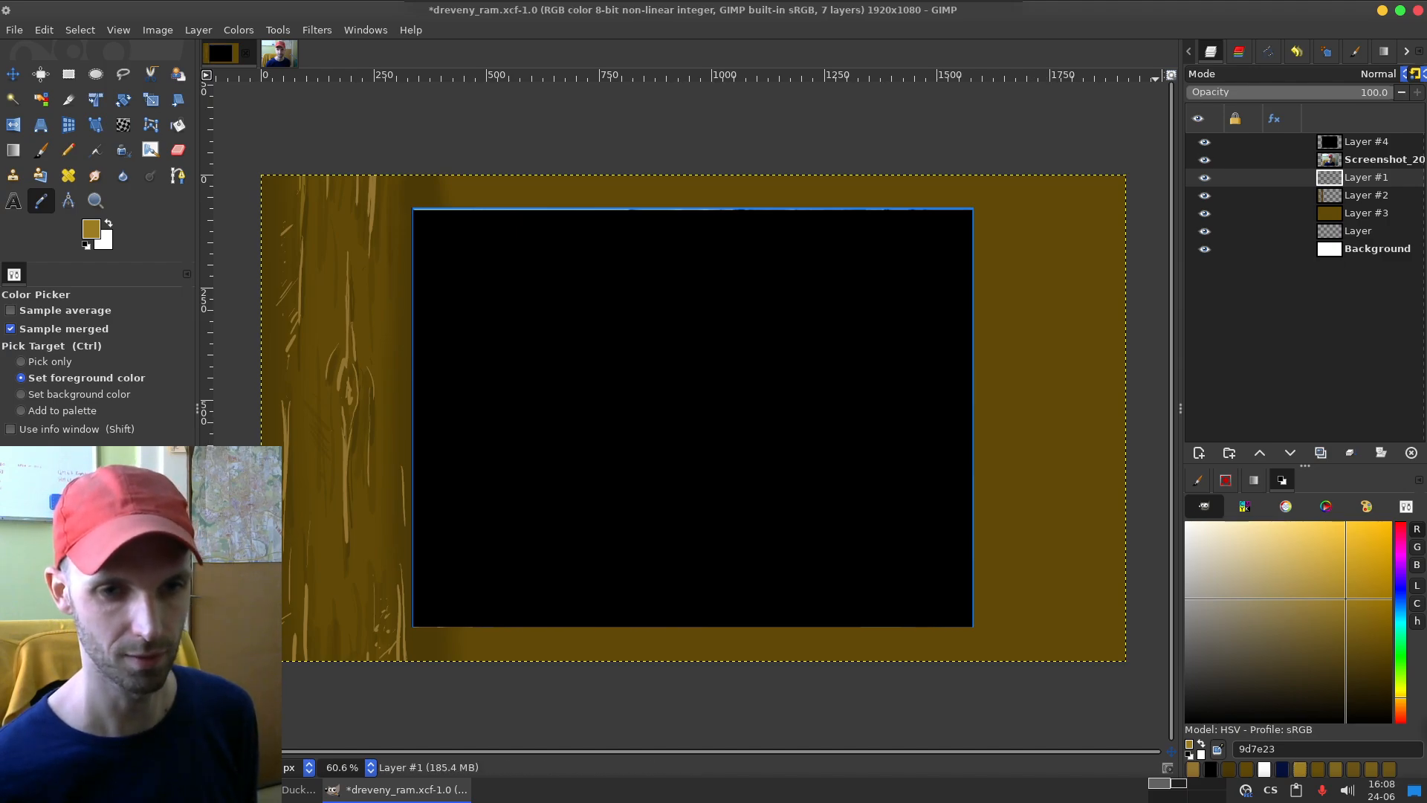
key(p)
mouse_move(1025, 177)
mouse_down()
mouse_move(1067, 473)
mouse_move(1043, 495)
mouse_up()
key(ctrl+z)
key(ctrl+z)
drag(71, 330, 154, 330)
drag(978, 177, 1036, 524)
Step: Paint thin vertical grain strokes running down from the upper edge of the frame's right side
key(ctrl+z)
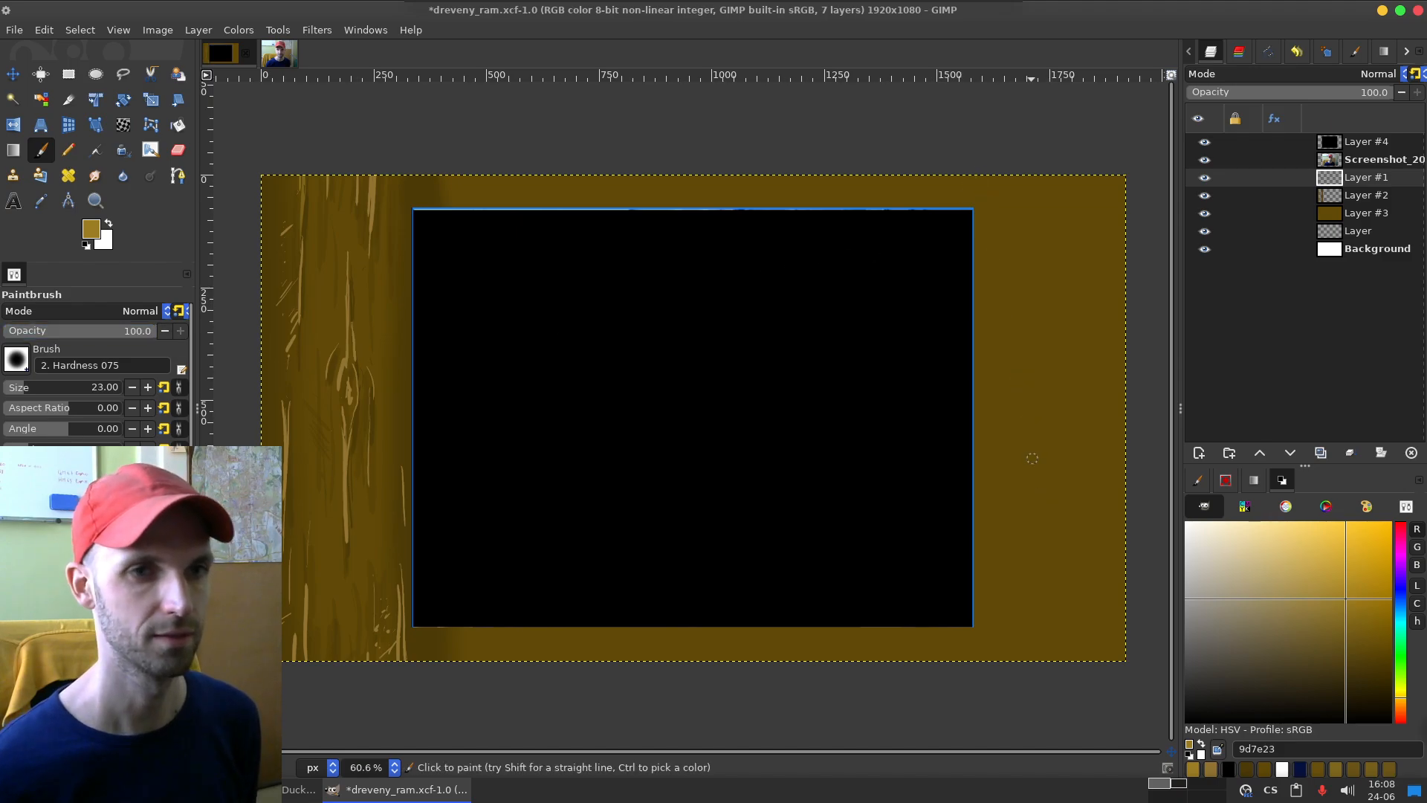
drag(1049, 175, 1042, 311)
key(ctrl+z)
drag(1048, 176, 1044, 233)
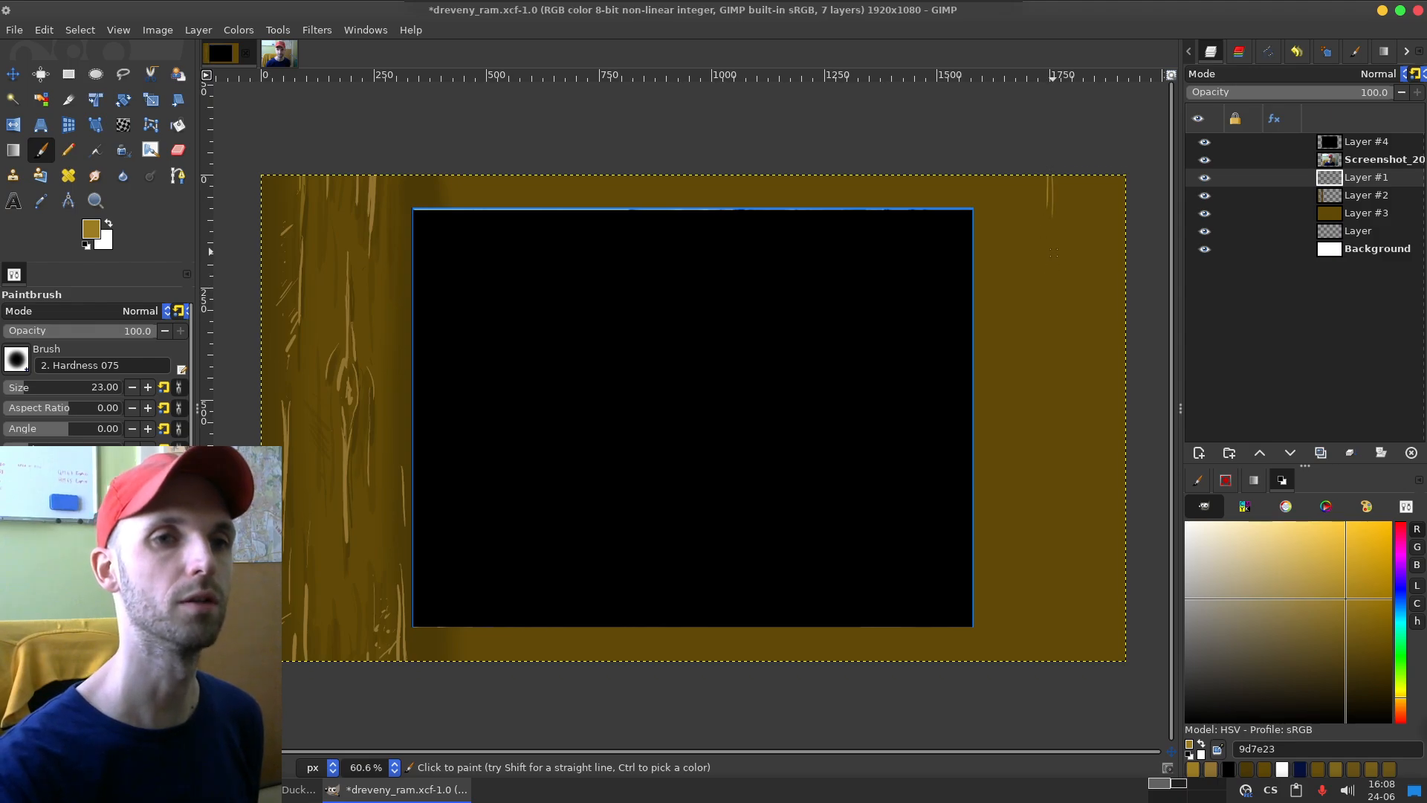
key(ctrl+z)
mouse_move(1100, 176)
mouse_down()
mouse_move(1099, 287)
mouse_move(1099, 234)
mouse_move(1096, 267)
mouse_up()
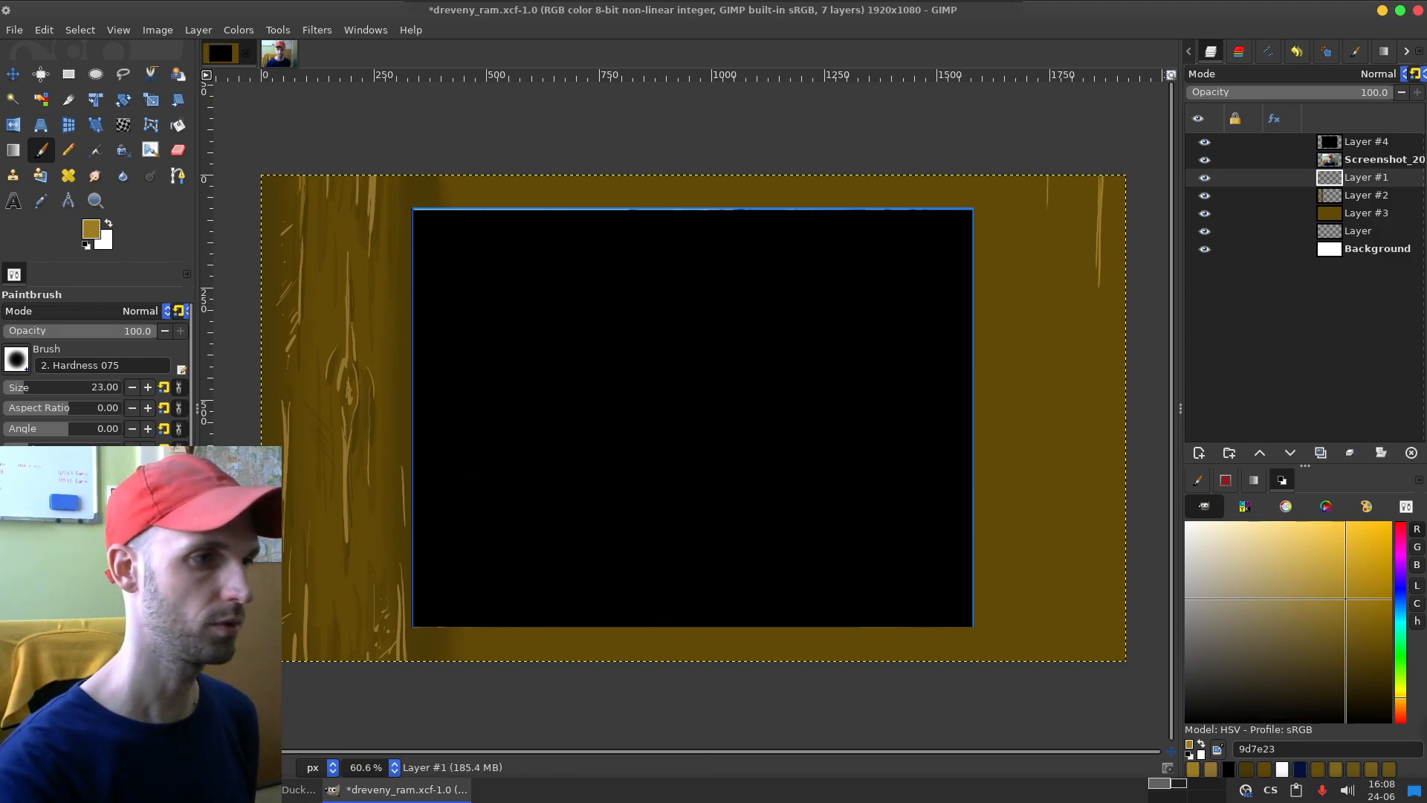
Step: Set the paintbrush size to 61 and paint thicker tapering grain strokes at the upper edge of the frame's right side
click(32, 387)
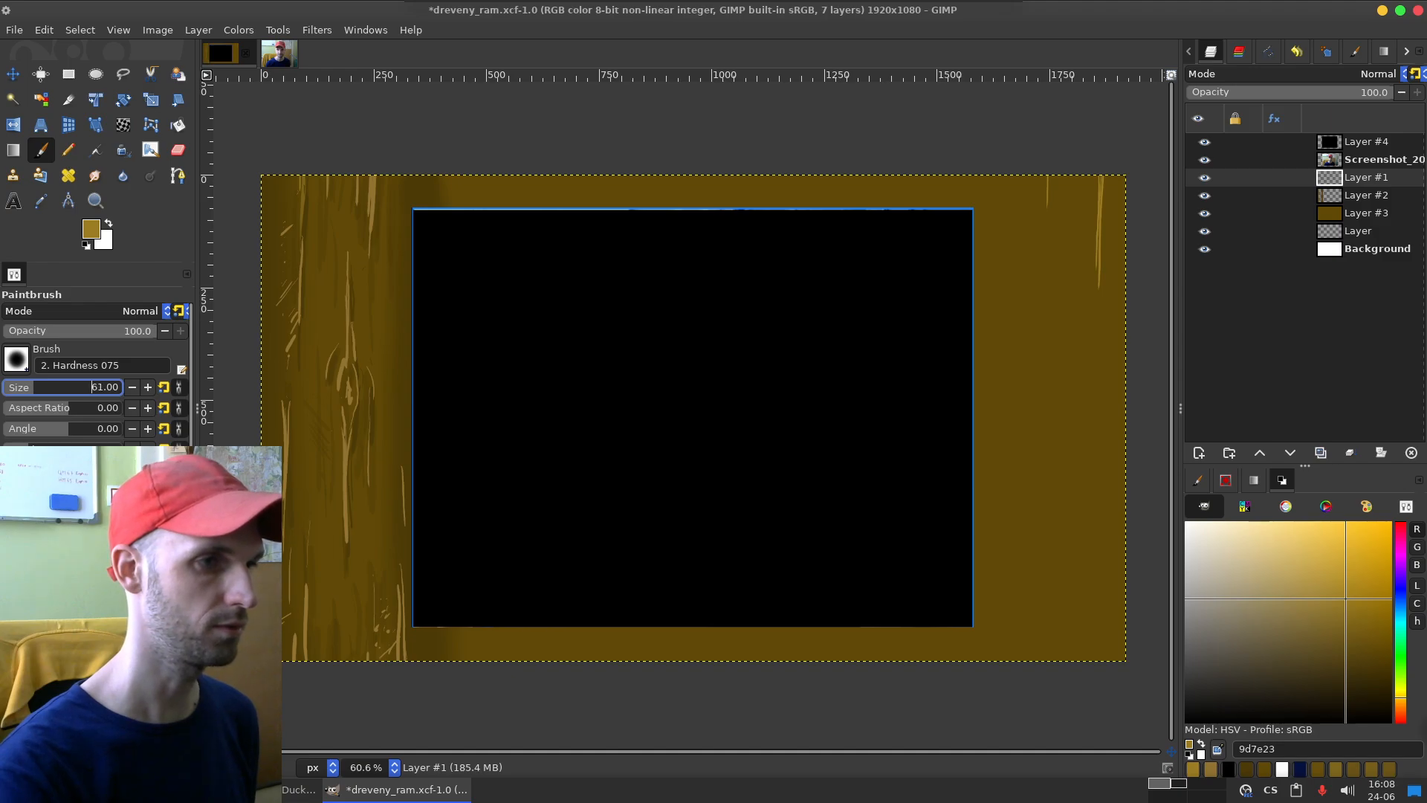
key(ctrl+z)
key(ctrl+z)
drag(1101, 176, 1093, 325)
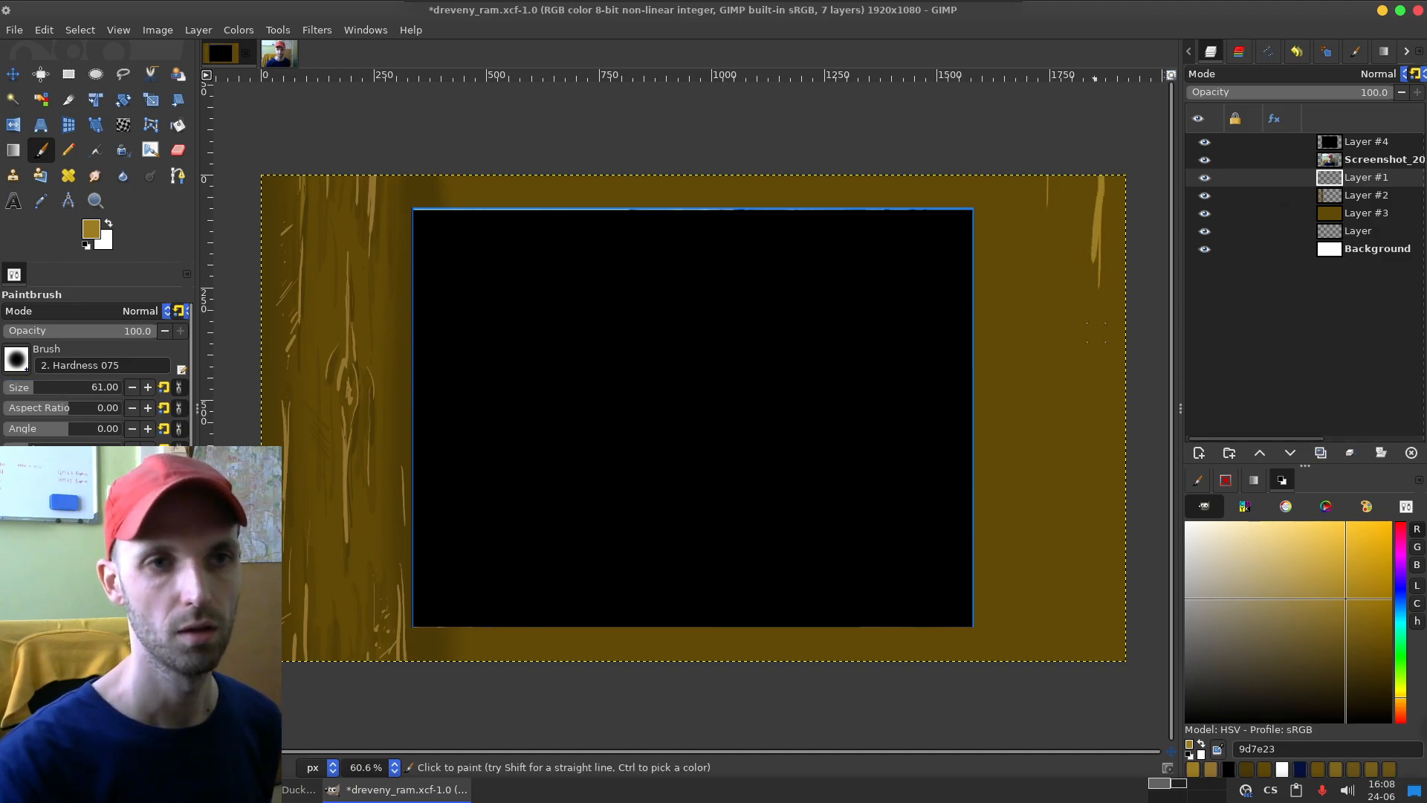
key(ctrl+z)
key(ctrl+z)
drag(1088, 171, 1077, 258)
key(ctrl+z)
mouse_move(1092, 171)
mouse_down()
mouse_move(1091, 224)
mouse_move(1088, 207)
mouse_up()
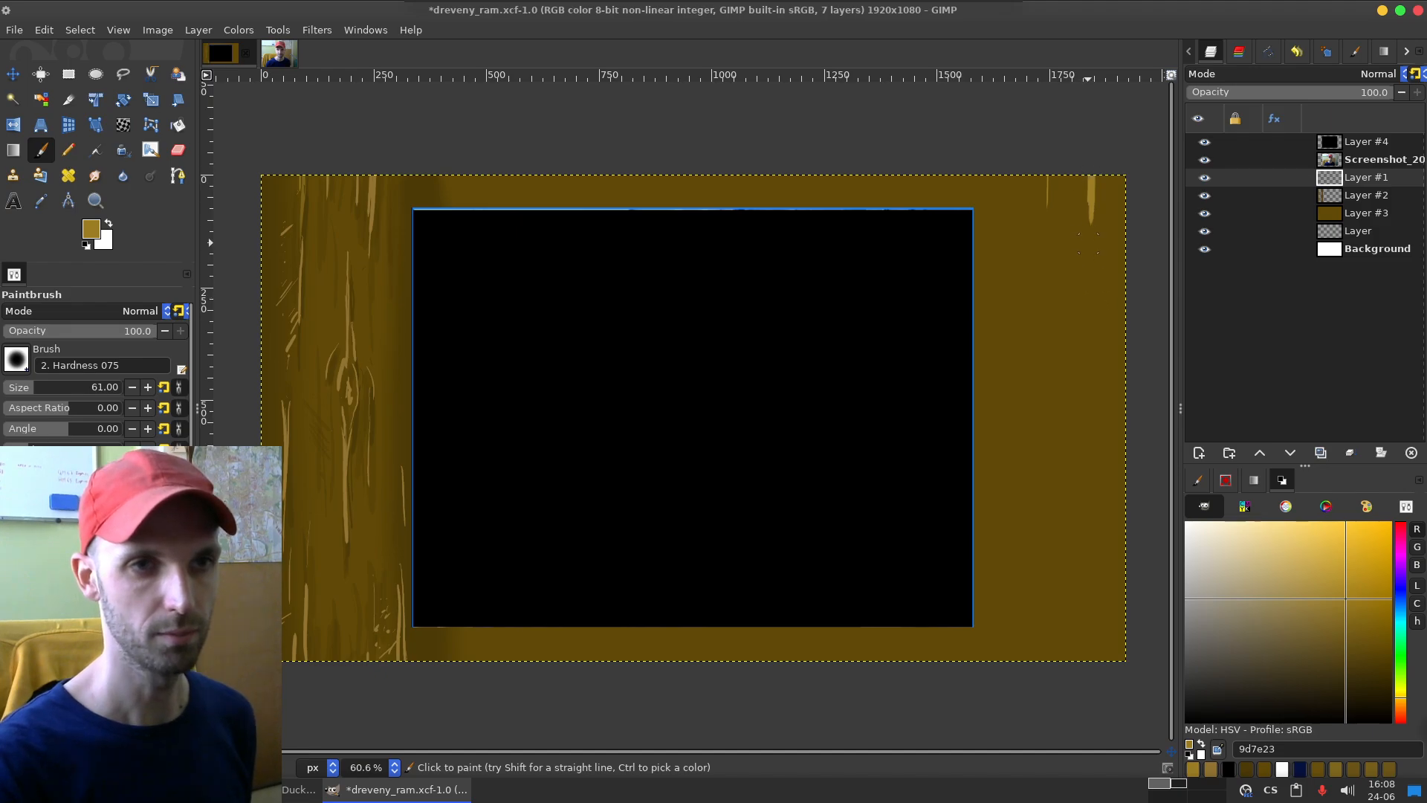
drag(1092, 278, 1082, 335)
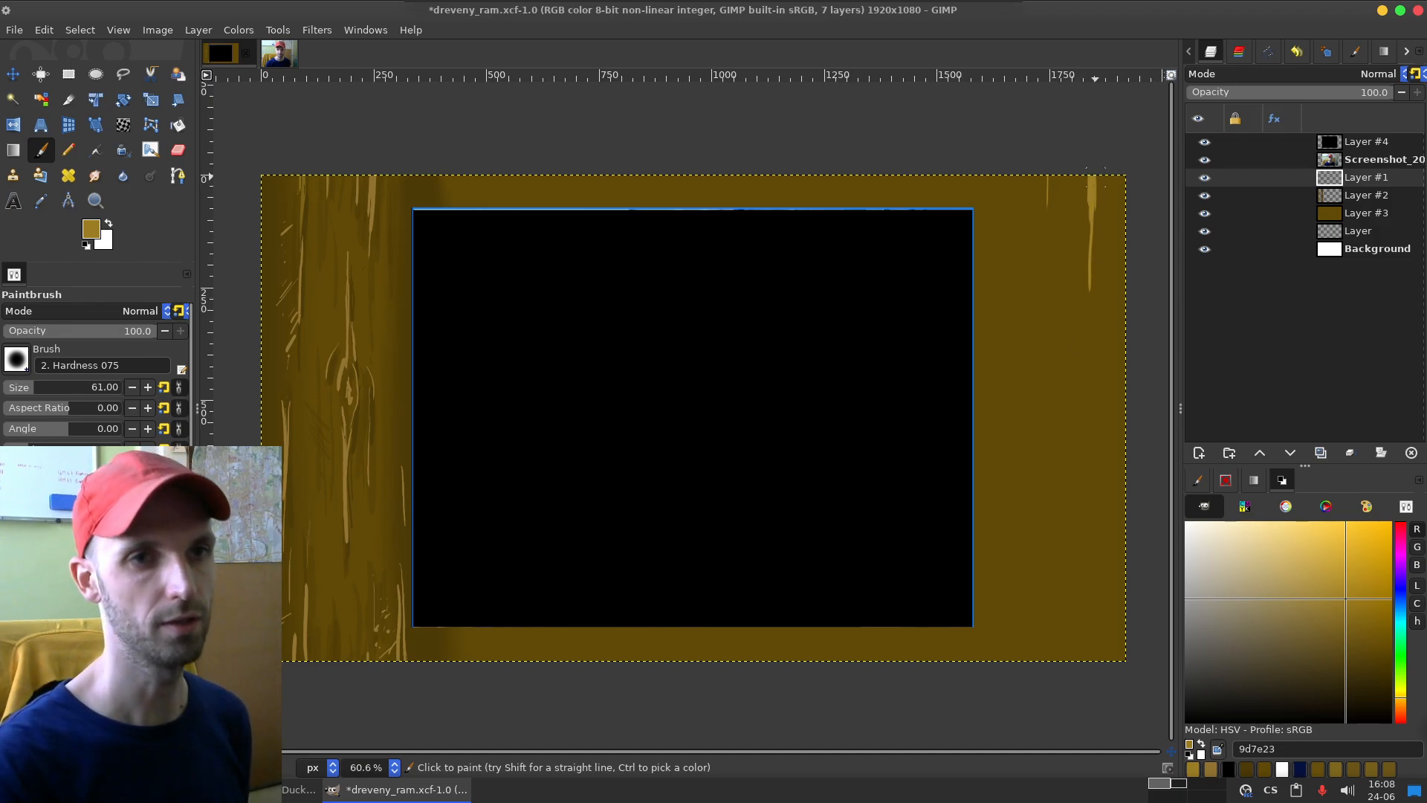
drag(998, 165, 999, 202)
drag(1079, 172, 1077, 223)
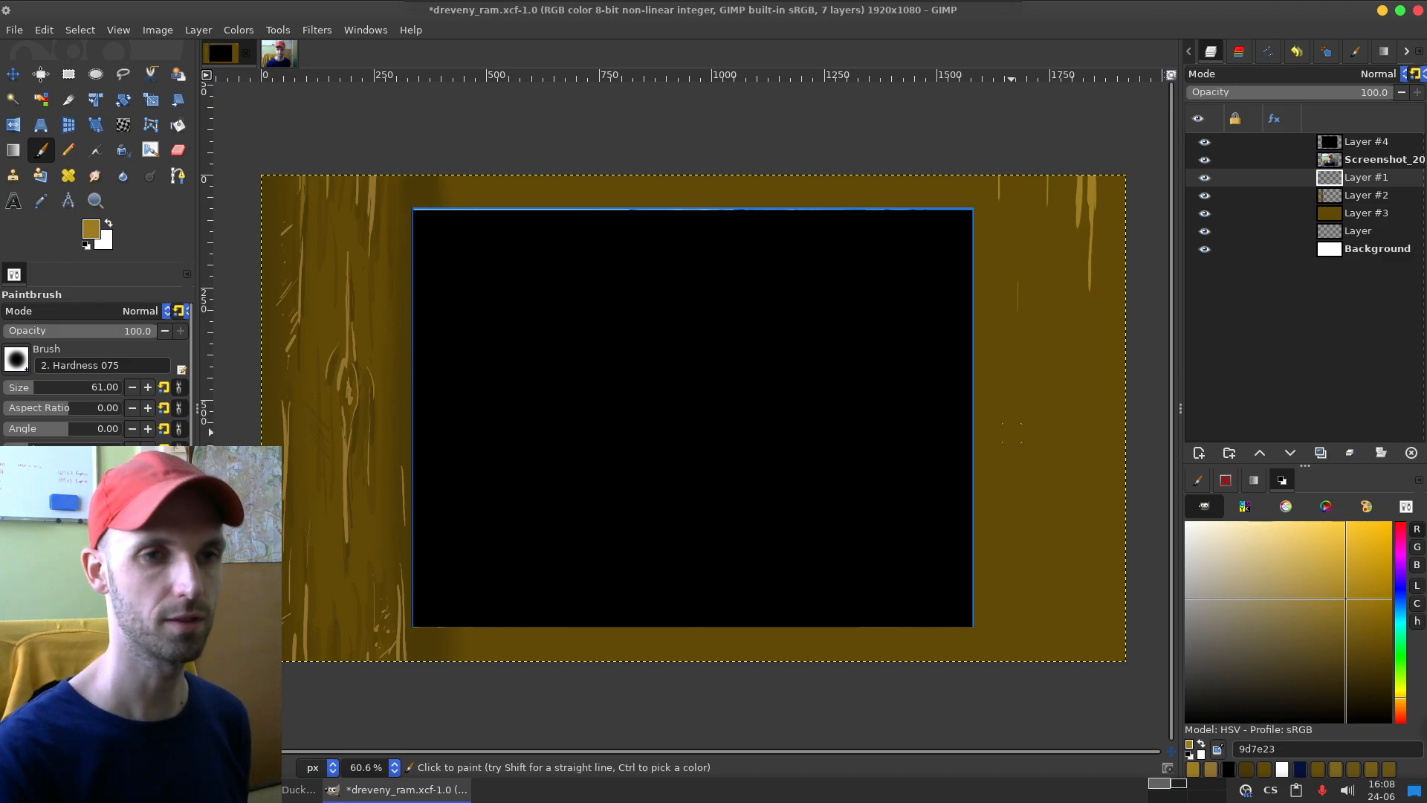
Step: Try painting a wood knot from long curved grain strokes midway down the frame's right side
drag(1023, 283, 1030, 480)
key(ctrl+z)
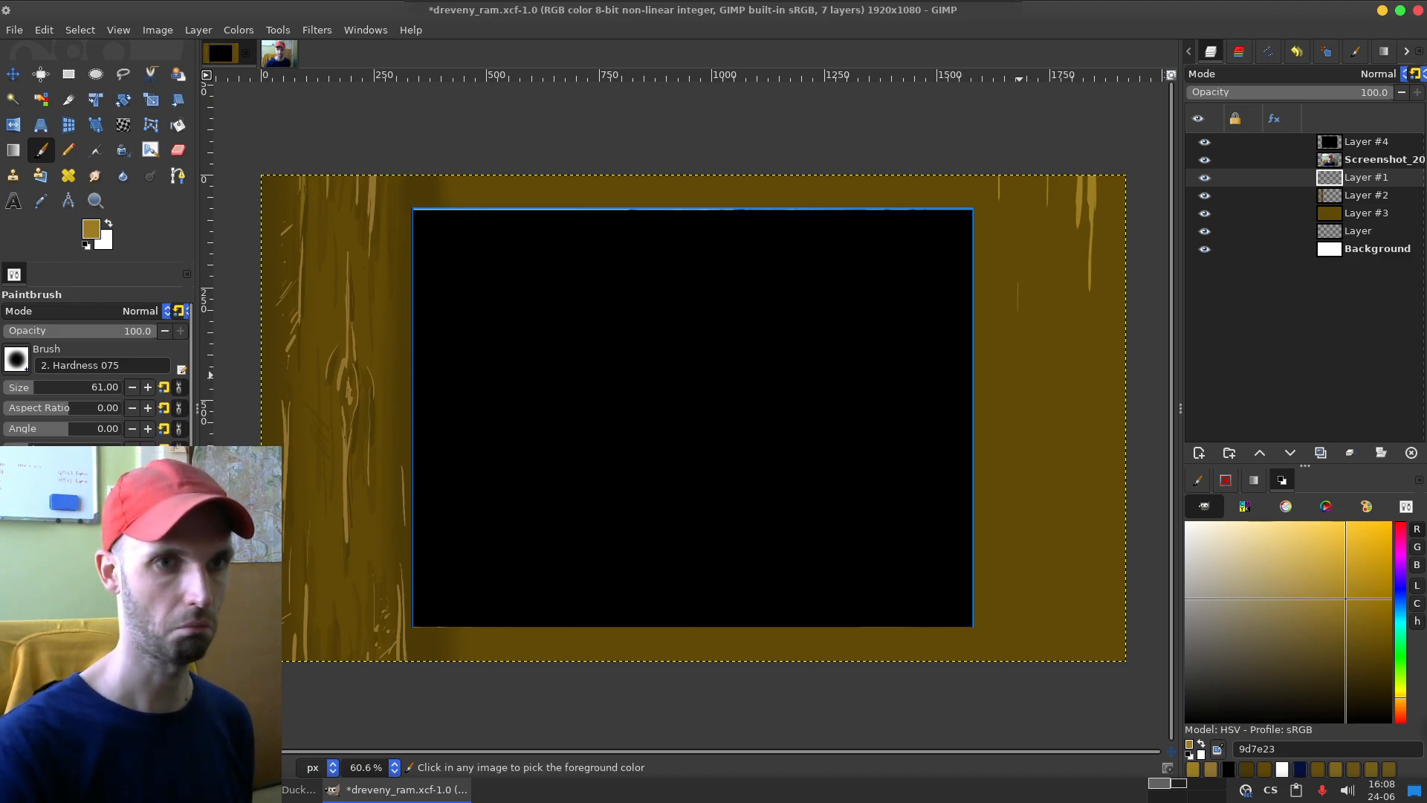
drag(1018, 295, 1005, 512)
key(ctrl+z)
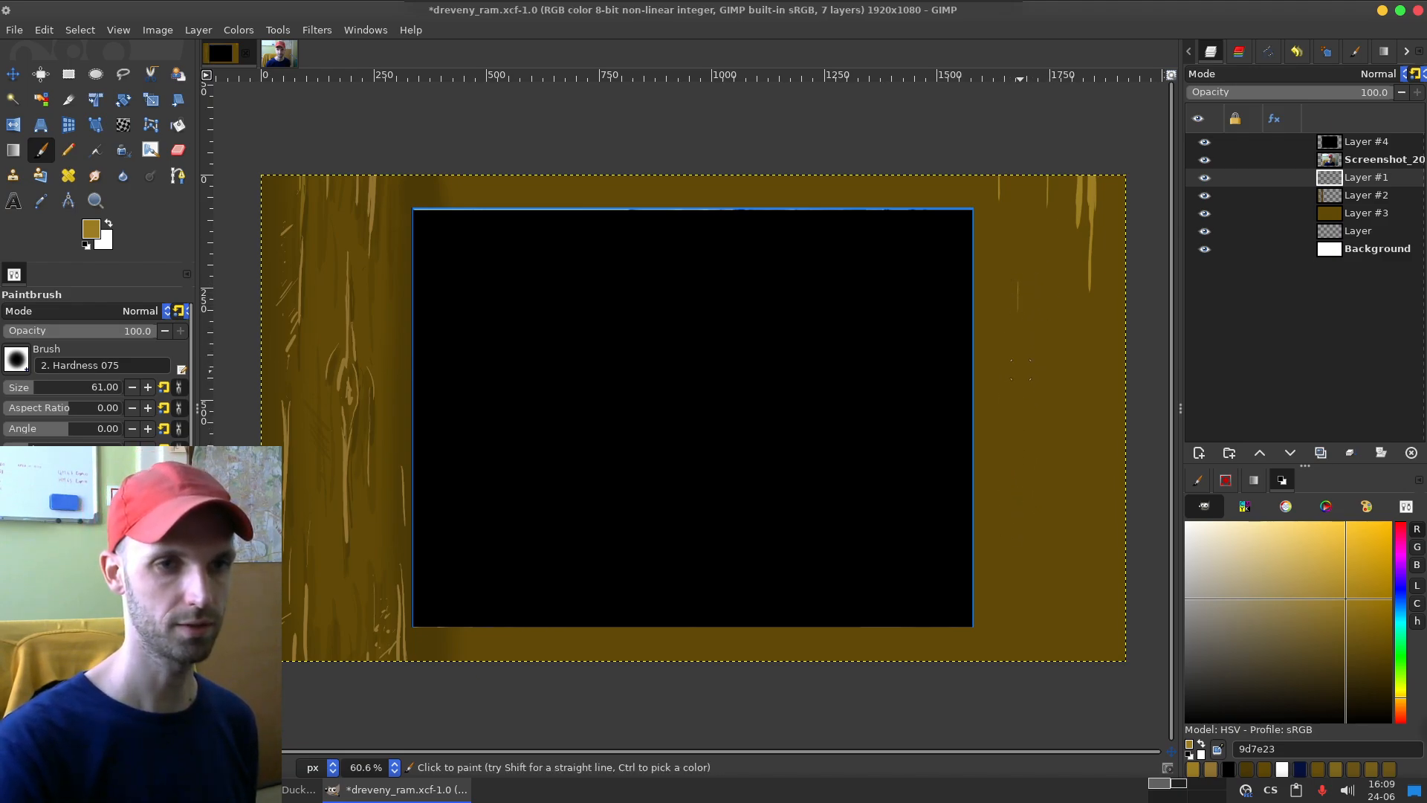
drag(1018, 318, 1008, 488)
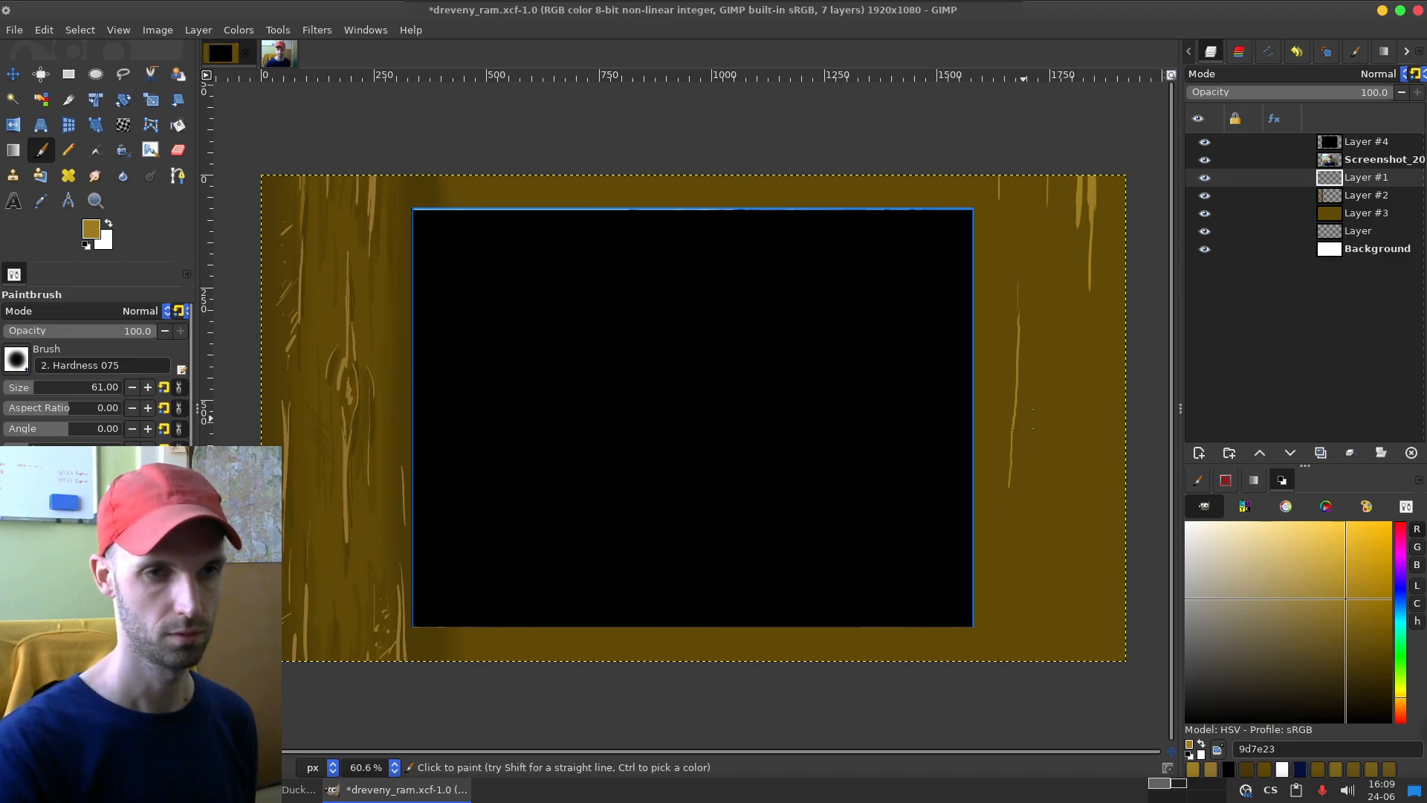
drag(1023, 428, 1021, 466)
mouse_move(1022, 449)
mouse_down()
mouse_move(1025, 502)
mouse_move(1008, 489)
mouse_move(1018, 544)
mouse_move(1026, 497)
mouse_move(1019, 594)
mouse_up()
drag(1020, 384, 1017, 488)
drag(1014, 302, 1013, 389)
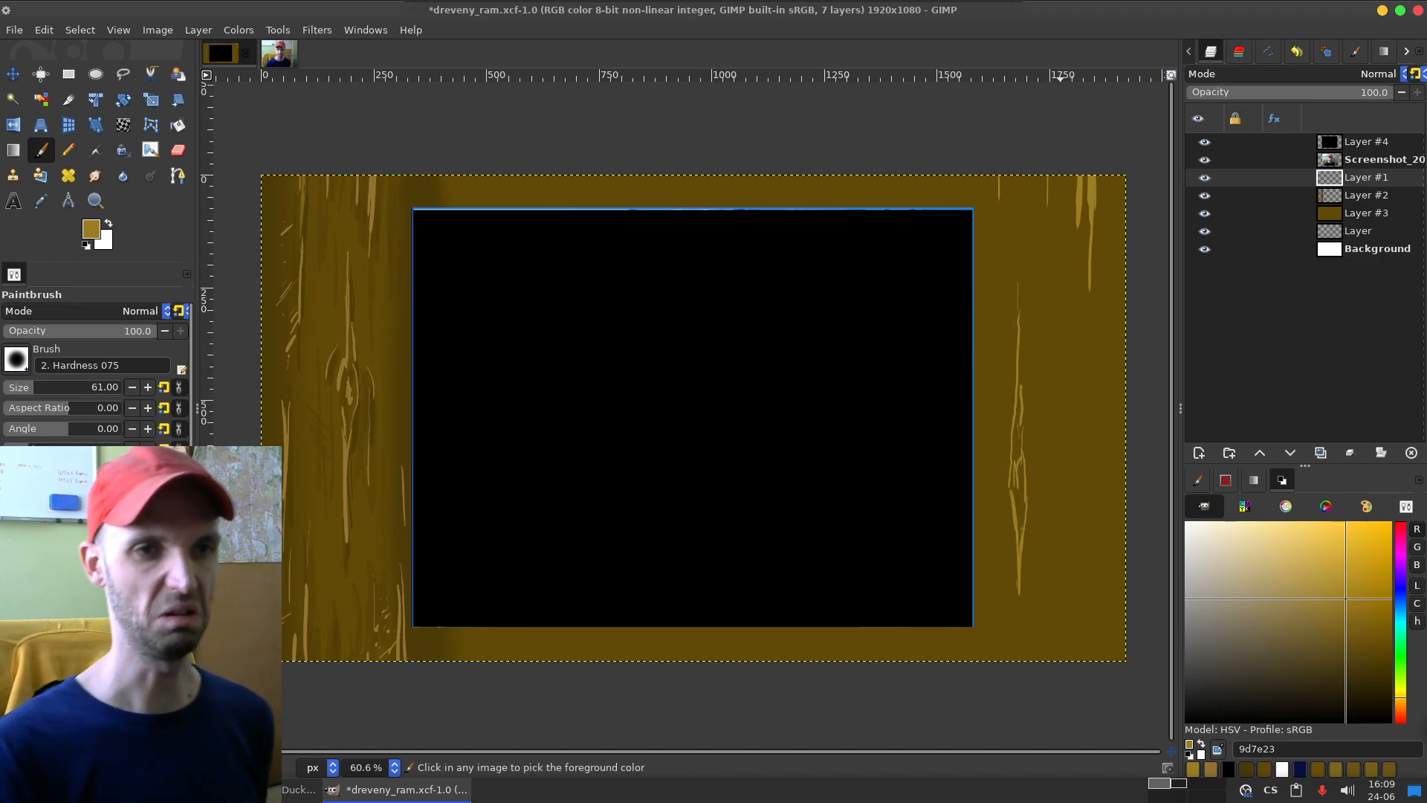
Step: Undo the knot strokes painted midway down the frame's right side
key(ctrl+z)
key(ctrl+z)
key(ctrl+z)
key(ctrl+z)
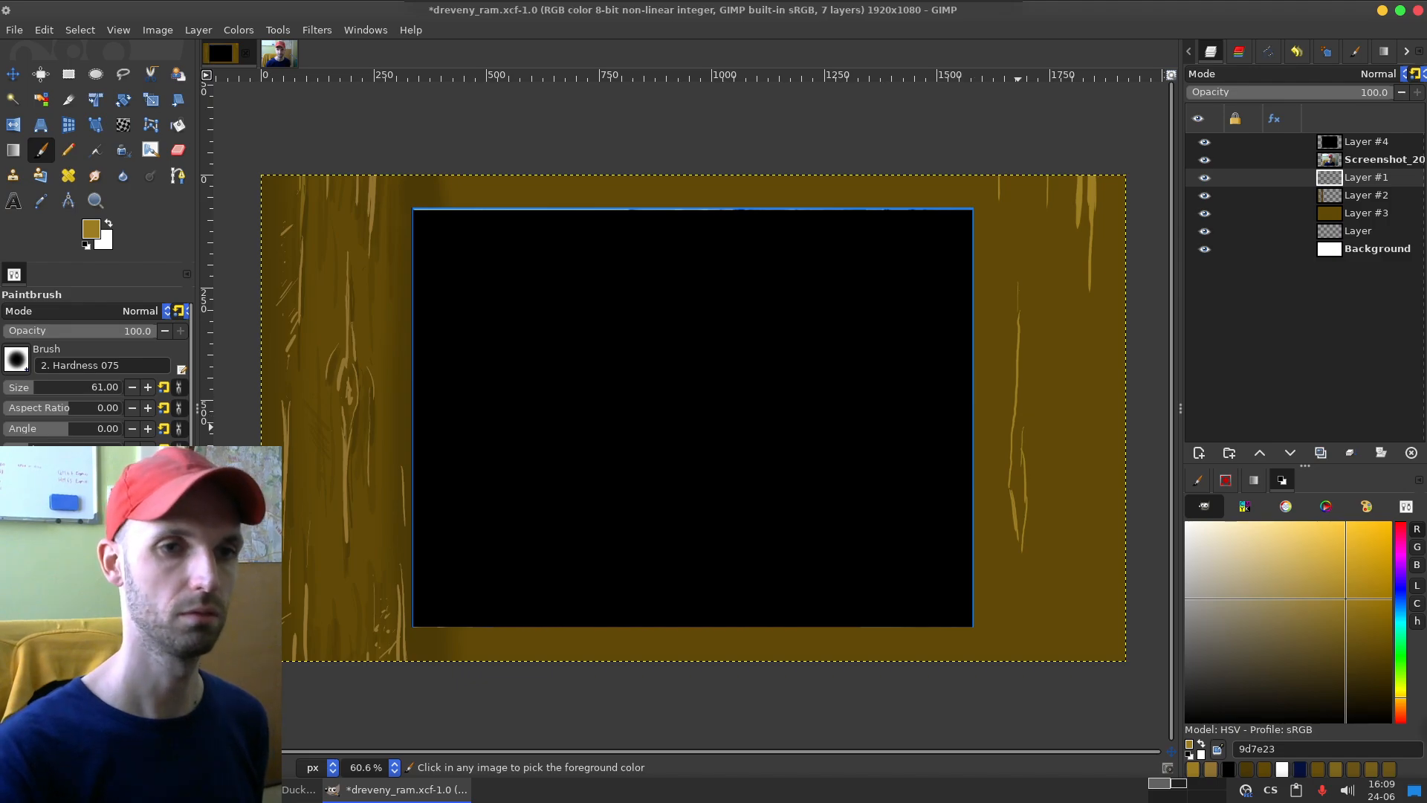
key(ctrl+z)
key(ctrl+z)
key(ctrl+z)
key(ctrl+z)
key(ctrl+z)
key(ctrl+z)
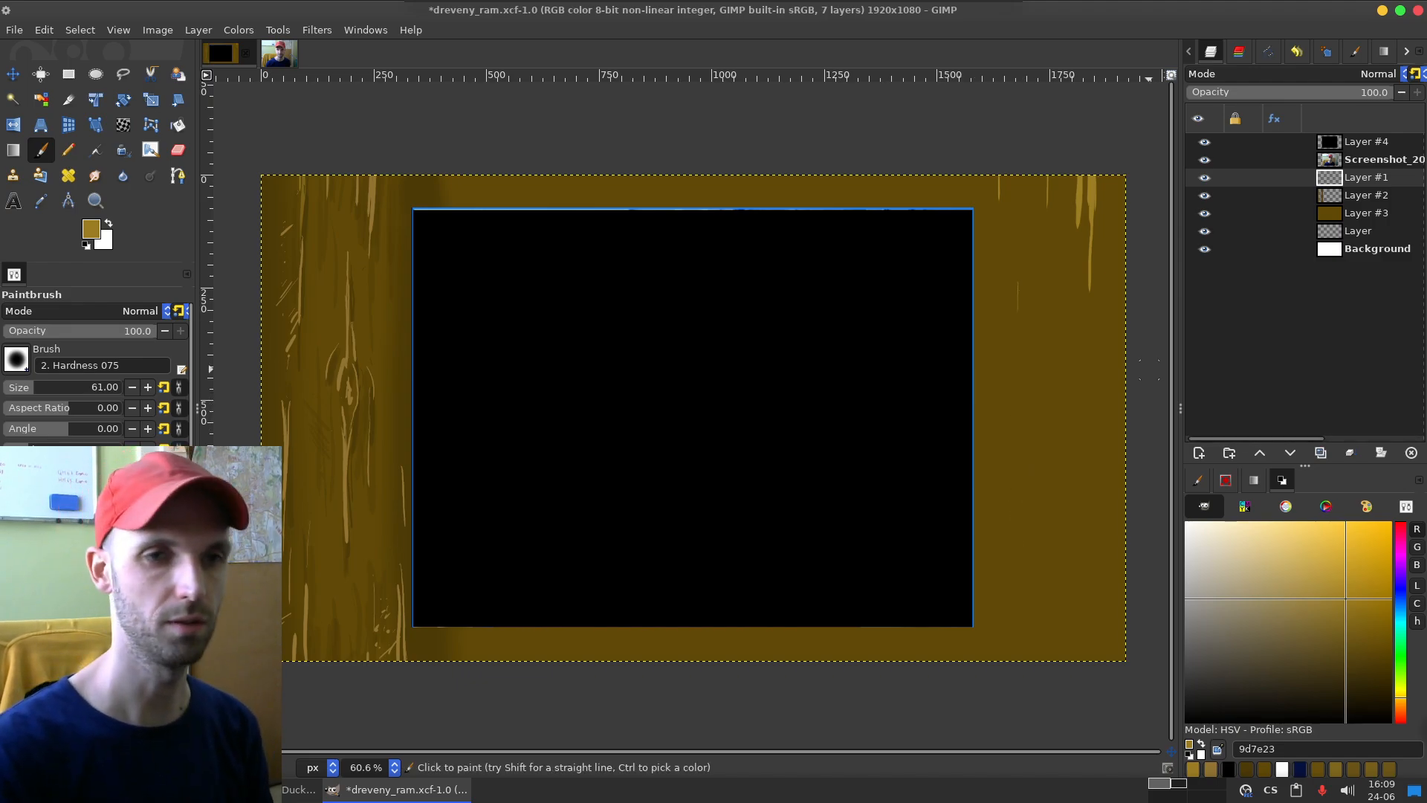
Step: Try painting a long vertical grain line from overlapping strokes down the inner half of the frame's right side
drag(1017, 310, 1019, 476)
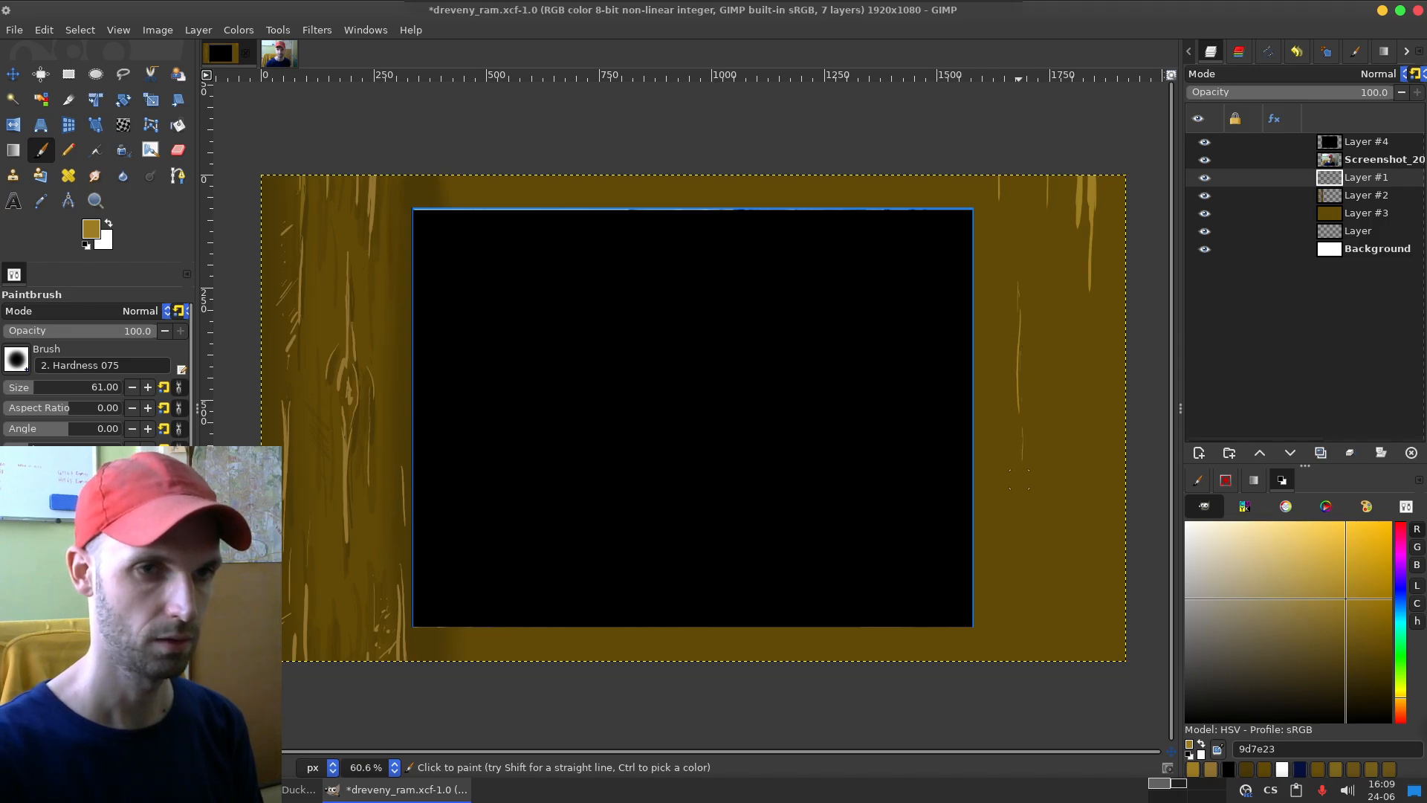
drag(1023, 370, 1022, 549)
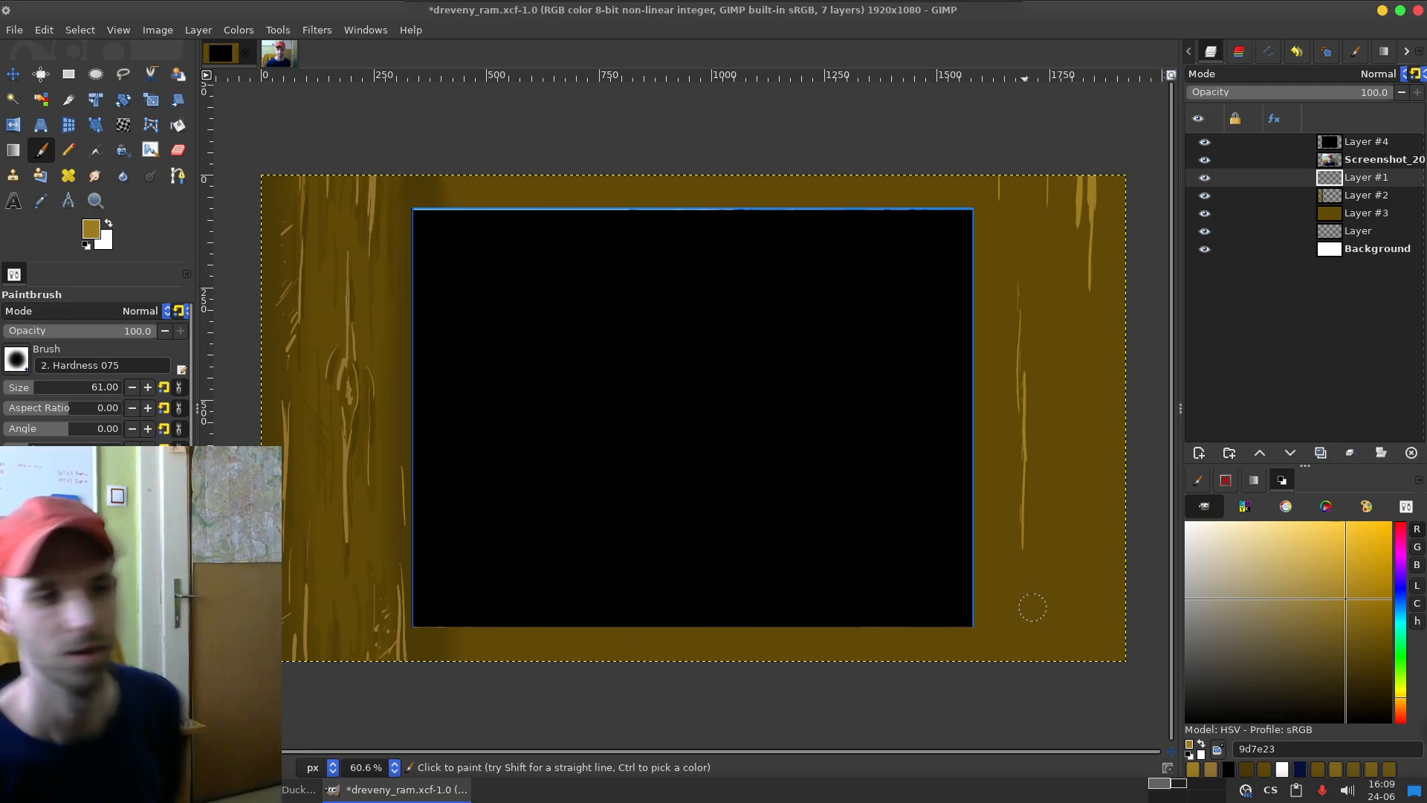
key(alt+Tab)
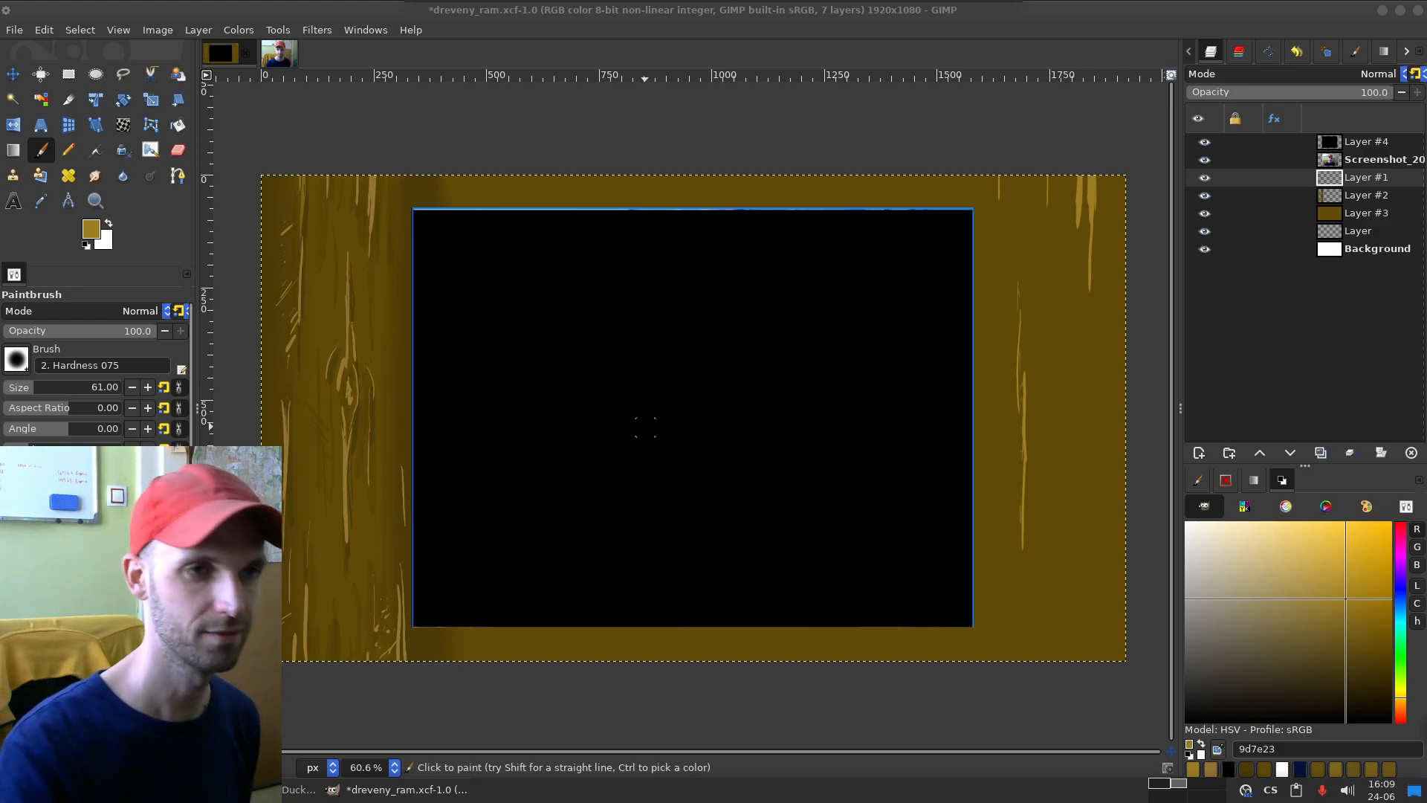
drag(850, 245, 939, 189)
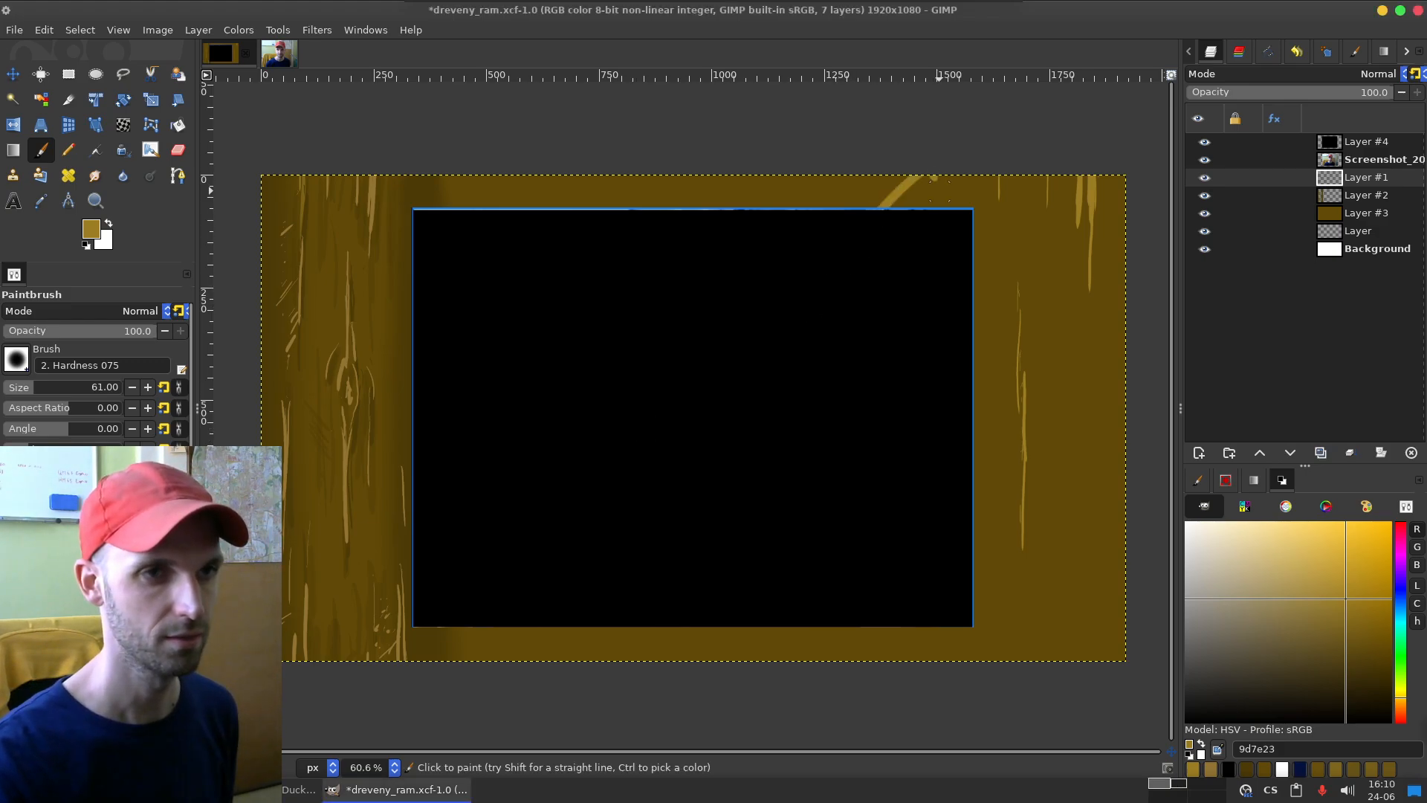
key(ctrl+z)
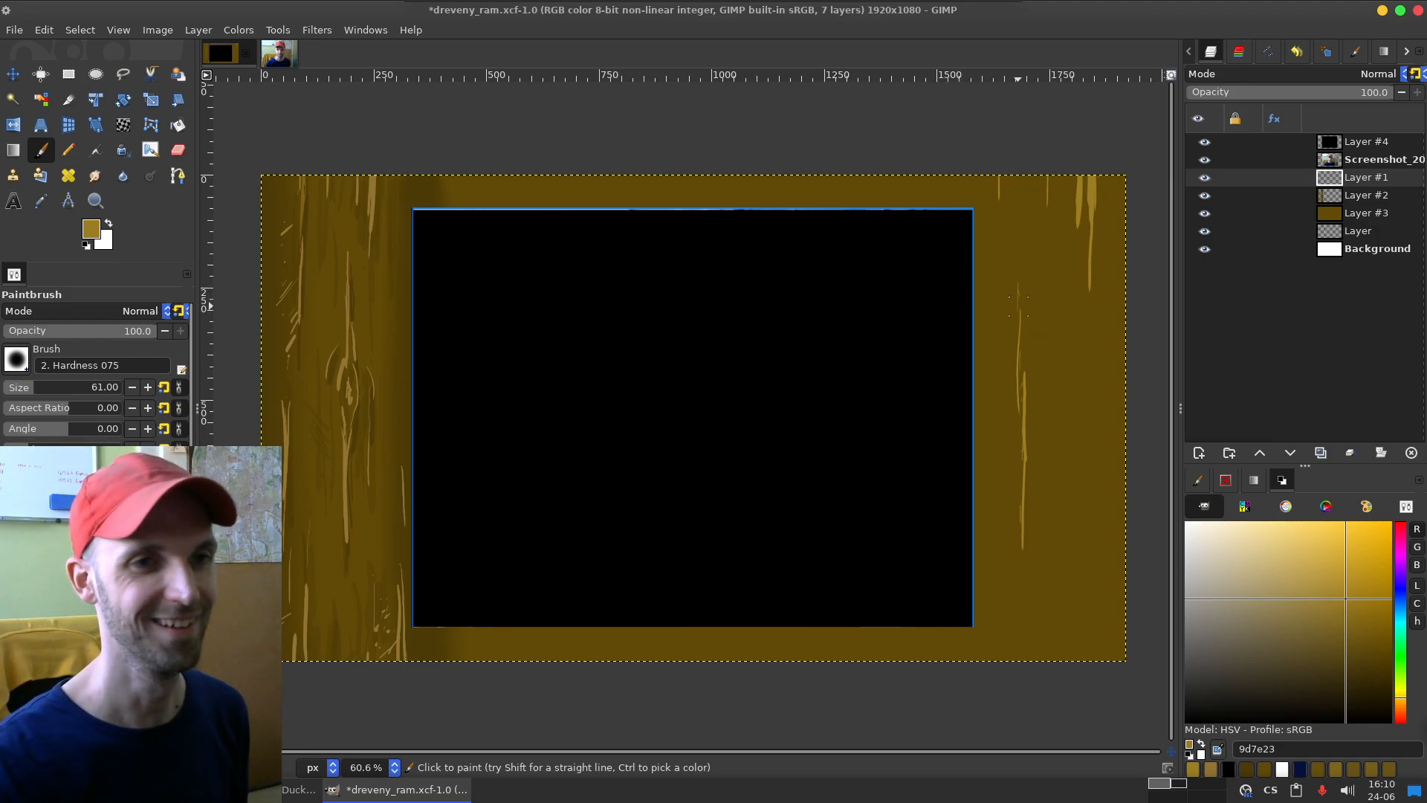
Step: Undo the overlapping long grain strokes painted down the inner half of the frame's right side
drag(1024, 322, 1025, 381)
key(ctrl+z)
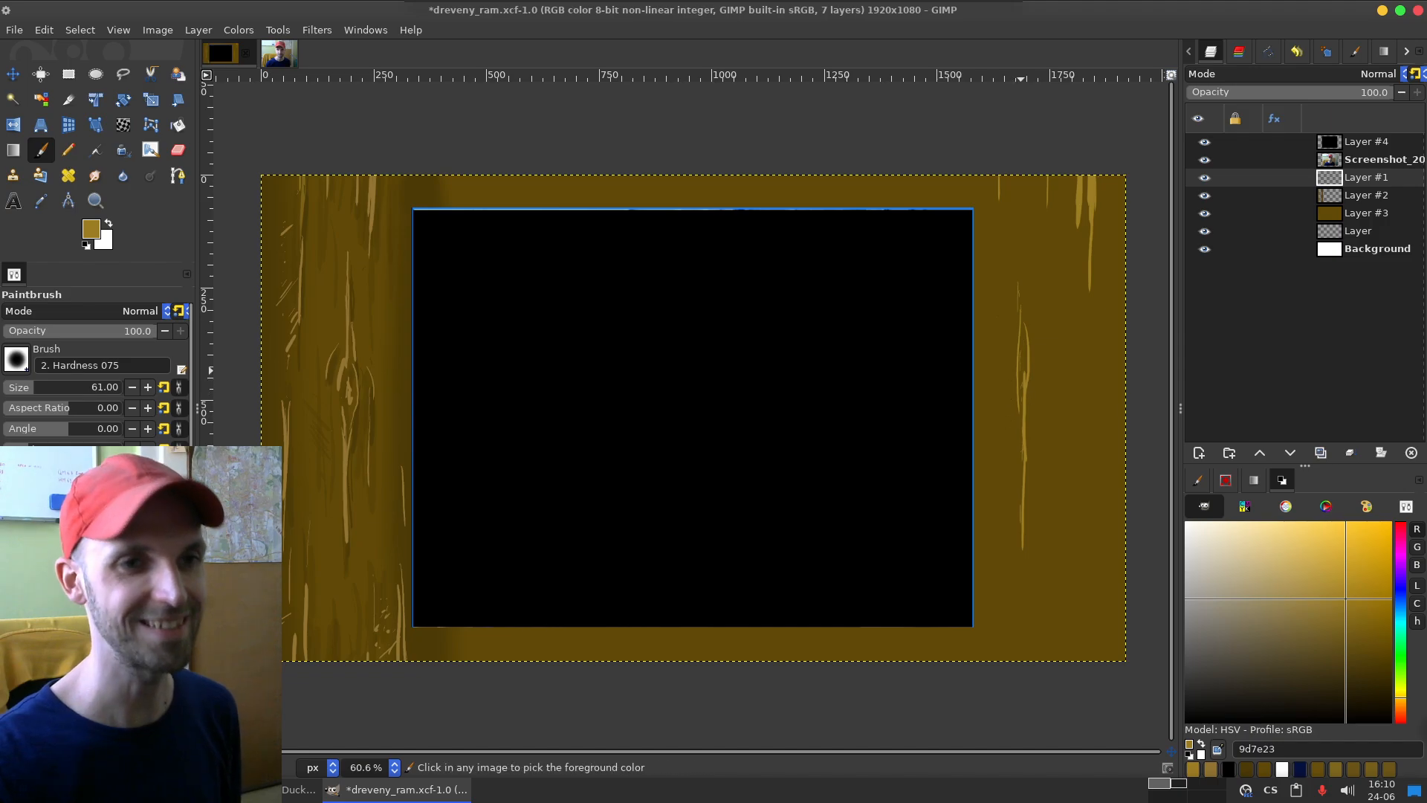
key(ctrl+z)
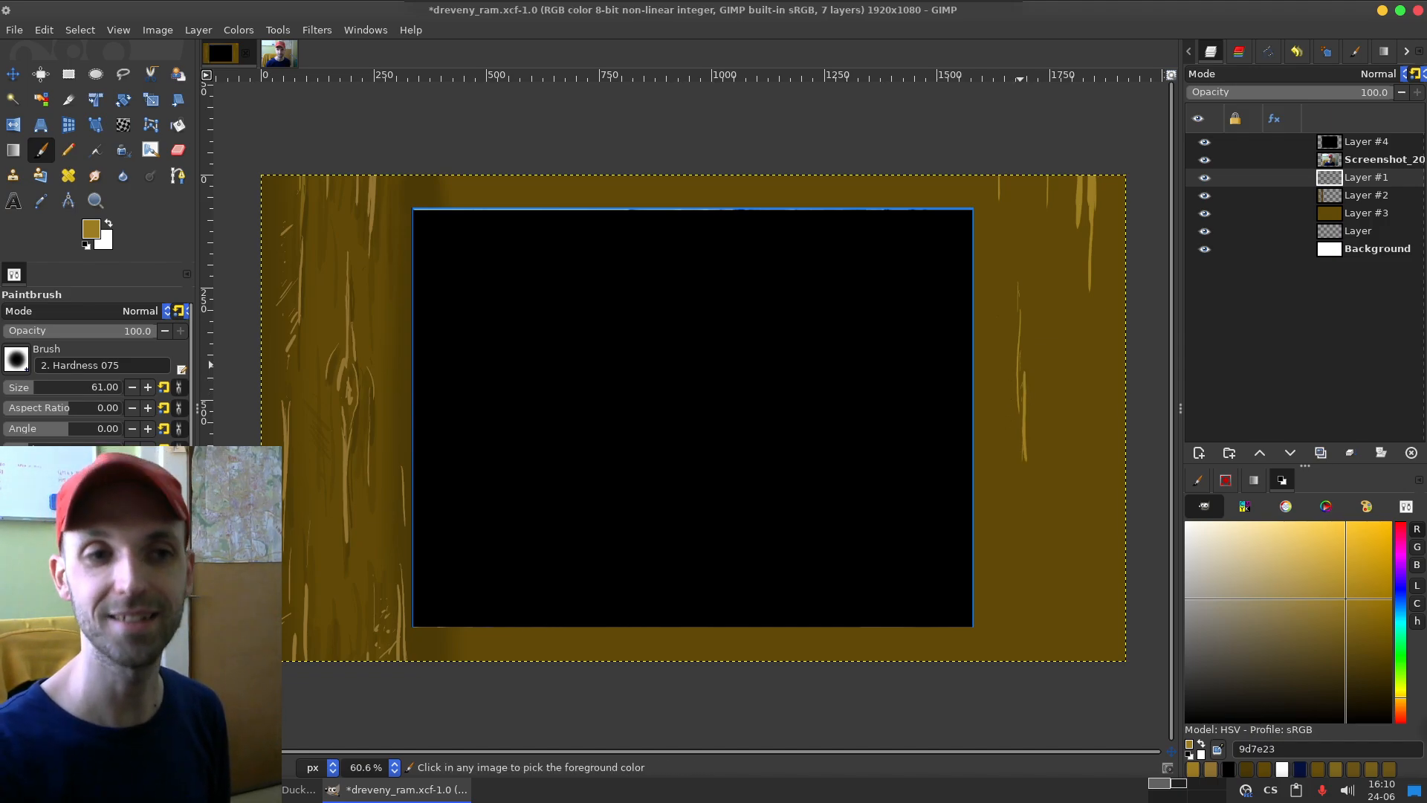
key(ctrl+z)
key(ctrl+z)
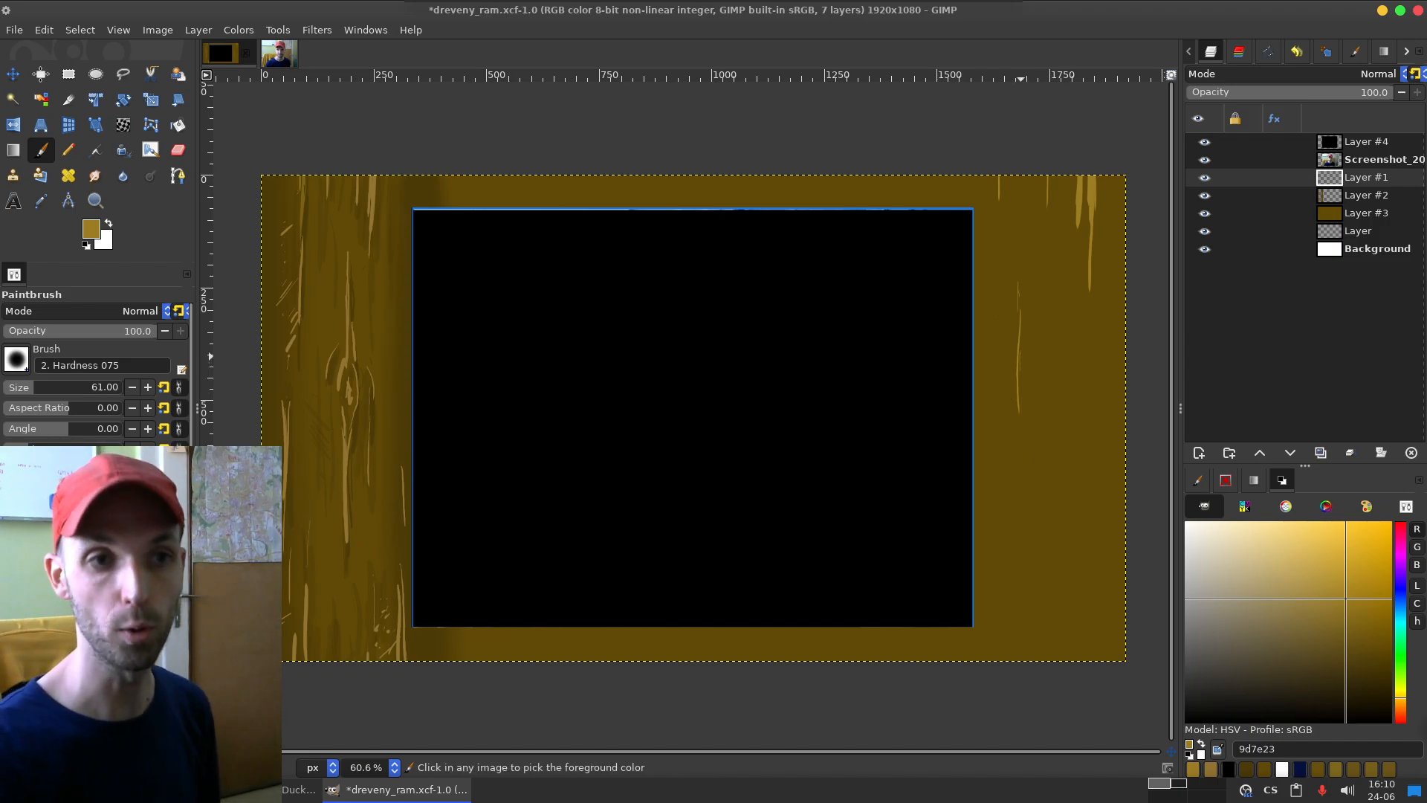
key(ctrl+z)
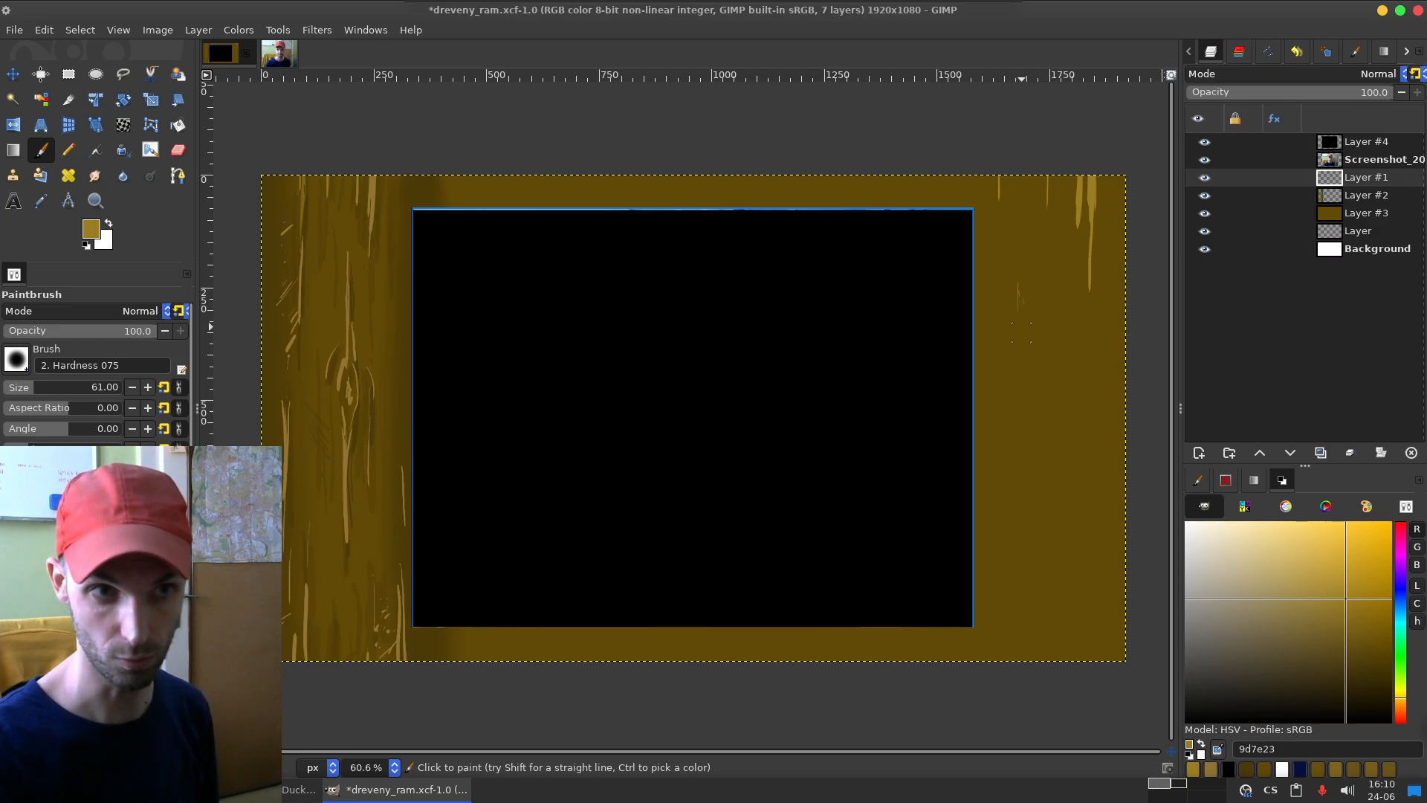
Step: Paint a short, thin vertical grain stroke in the upper half of the frame's right side, undoing overlong attempts
drag(1017, 307, 1016, 561)
key(ctrl+z)
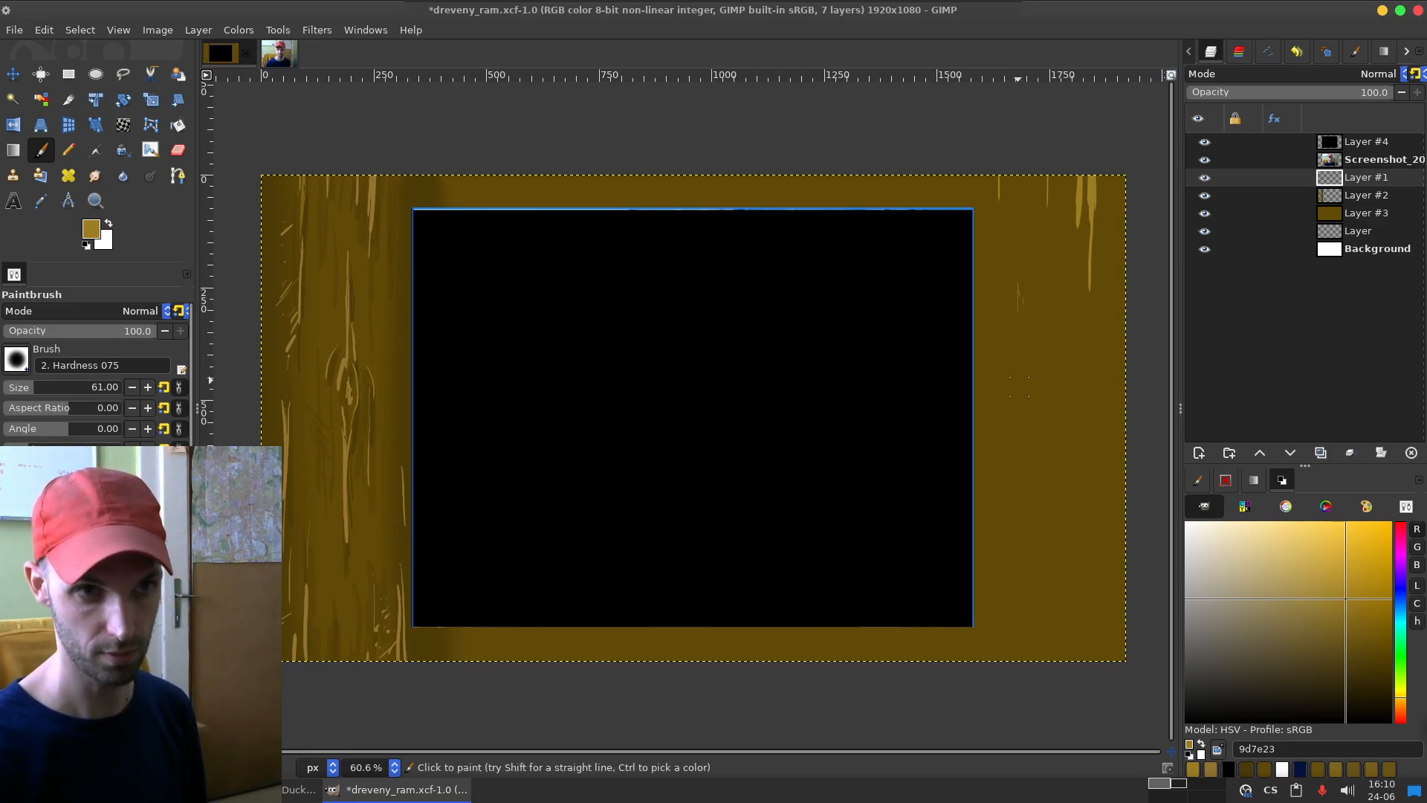
drag(1018, 306, 1020, 575)
key(ctrl+z)
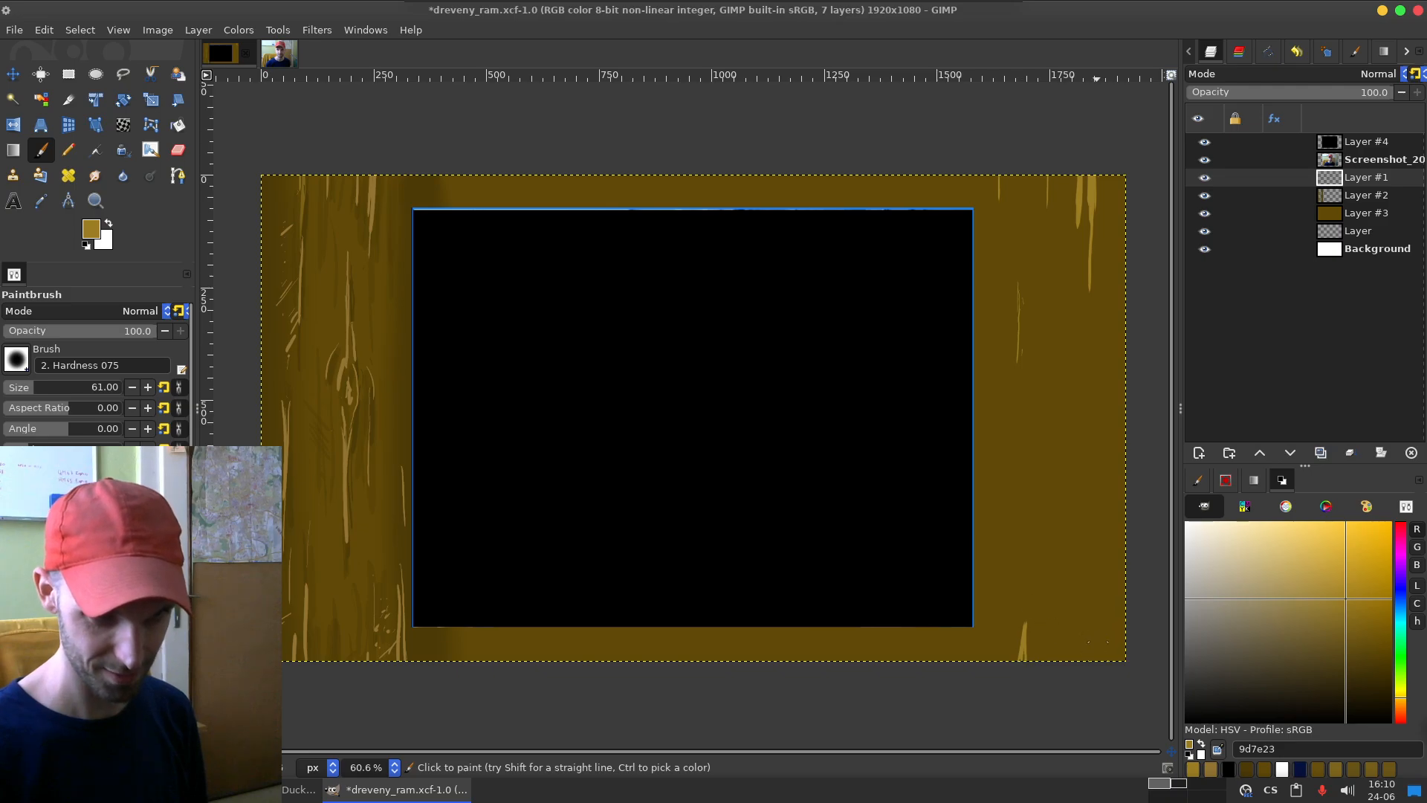
Step: Paint tapering grain strokes rising from the lower edge of the frame's right side, undoing the unwanted ones
drag(1089, 663, 1092, 582)
drag(1092, 651, 1093, 573)
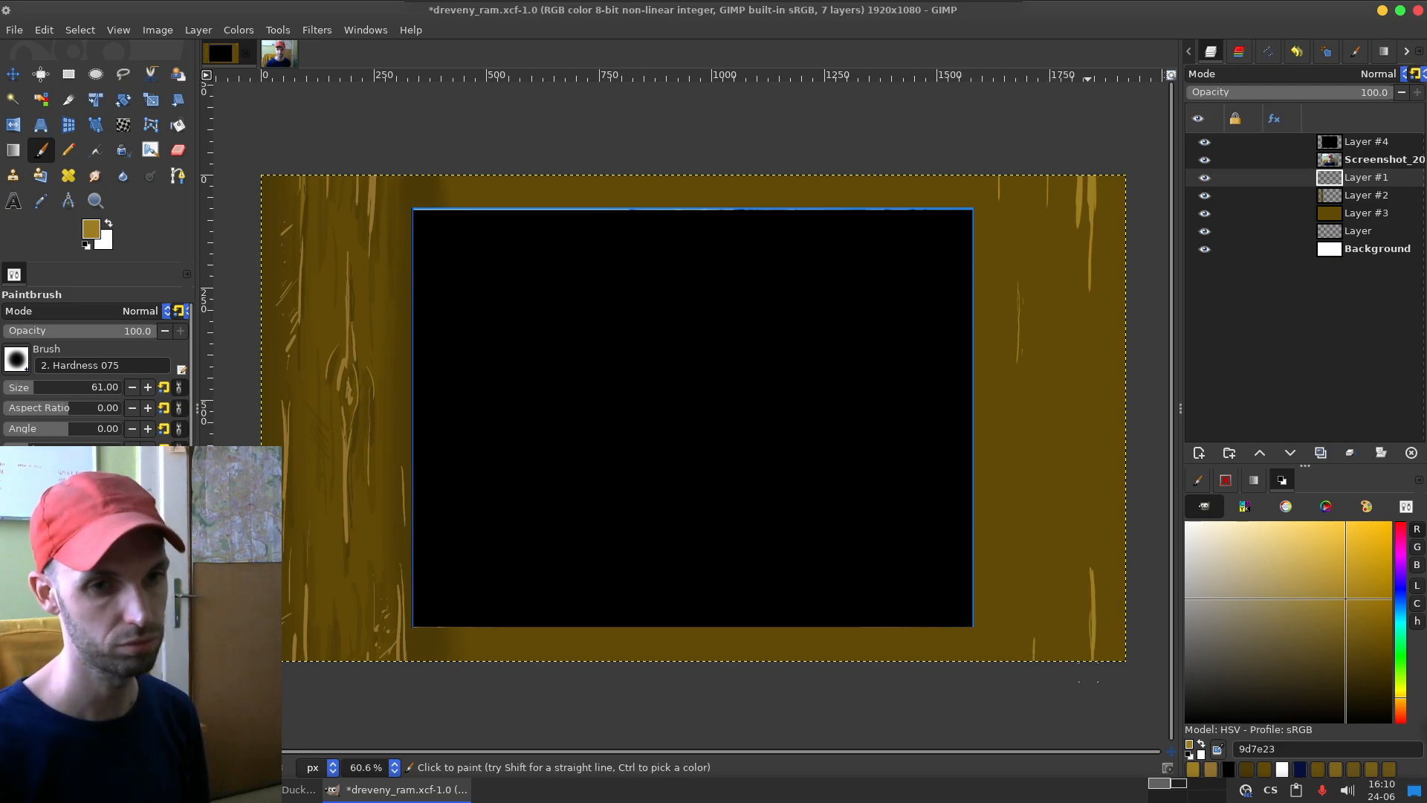
key(ctrl+z)
key(ctrl+z)
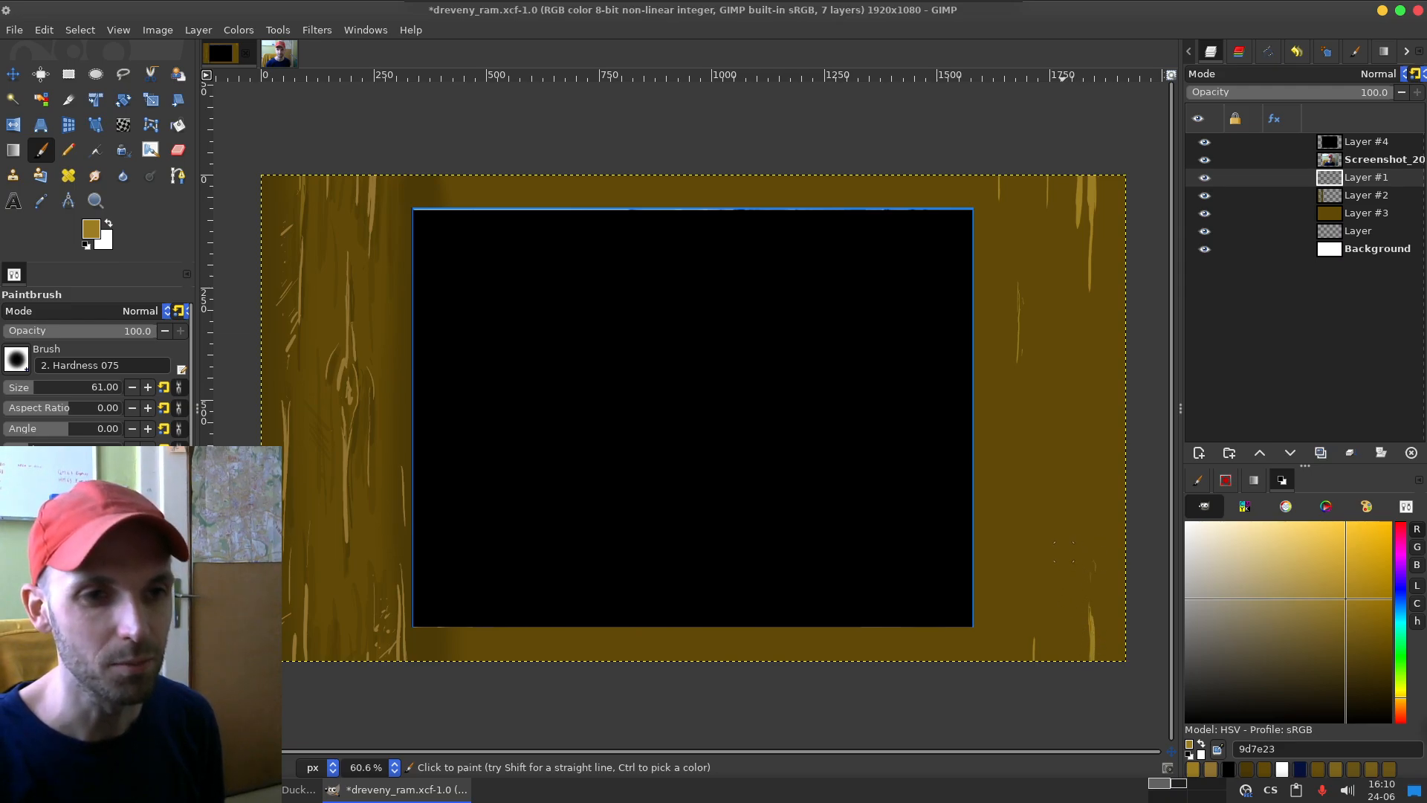
Step: Paint thin vertical grain strokes down the lower middle of the frame's right side and along its inner edge
drag(1066, 552, 1067, 651)
drag(1072, 436, 1074, 517)
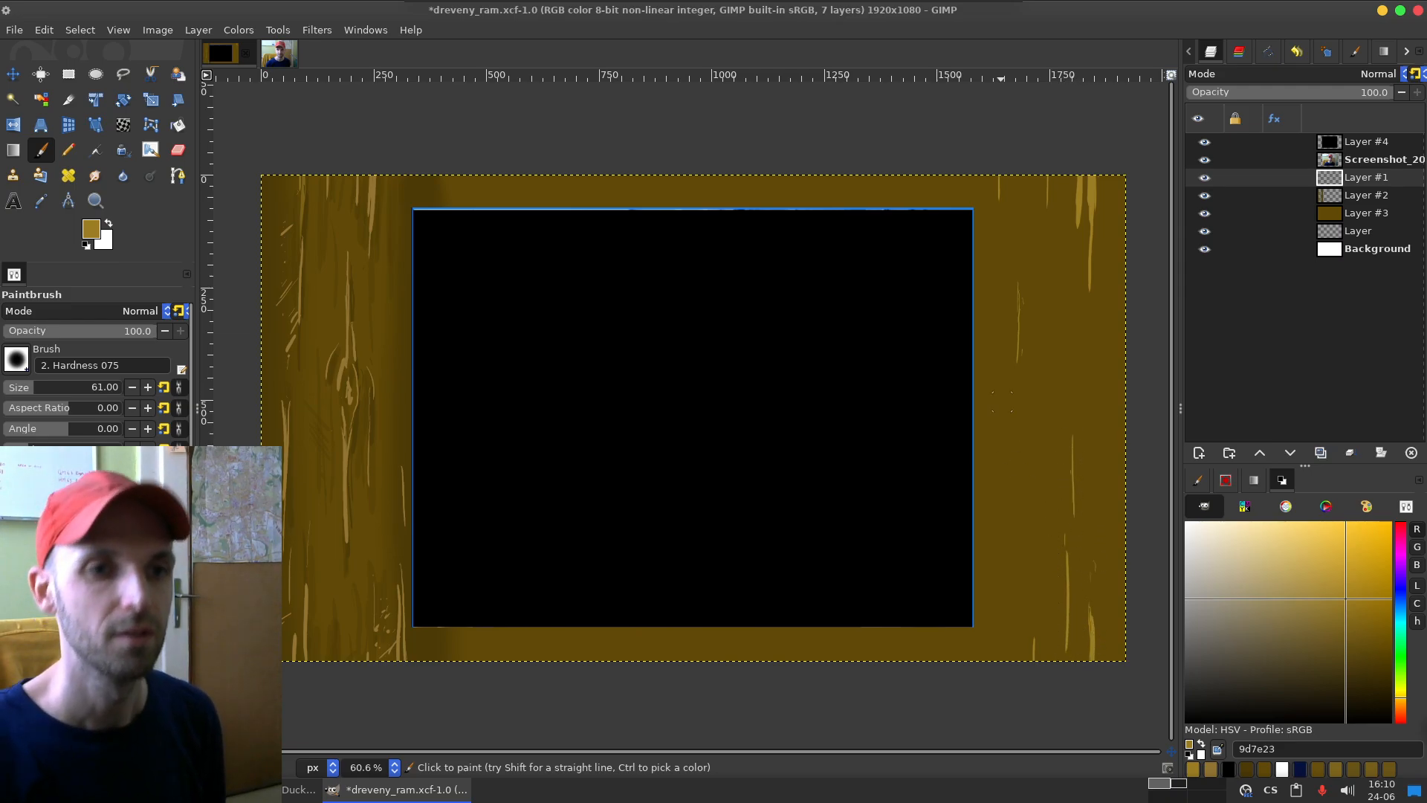
drag(980, 343, 978, 484)
drag(996, 381, 995, 591)
drag(988, 499, 990, 559)
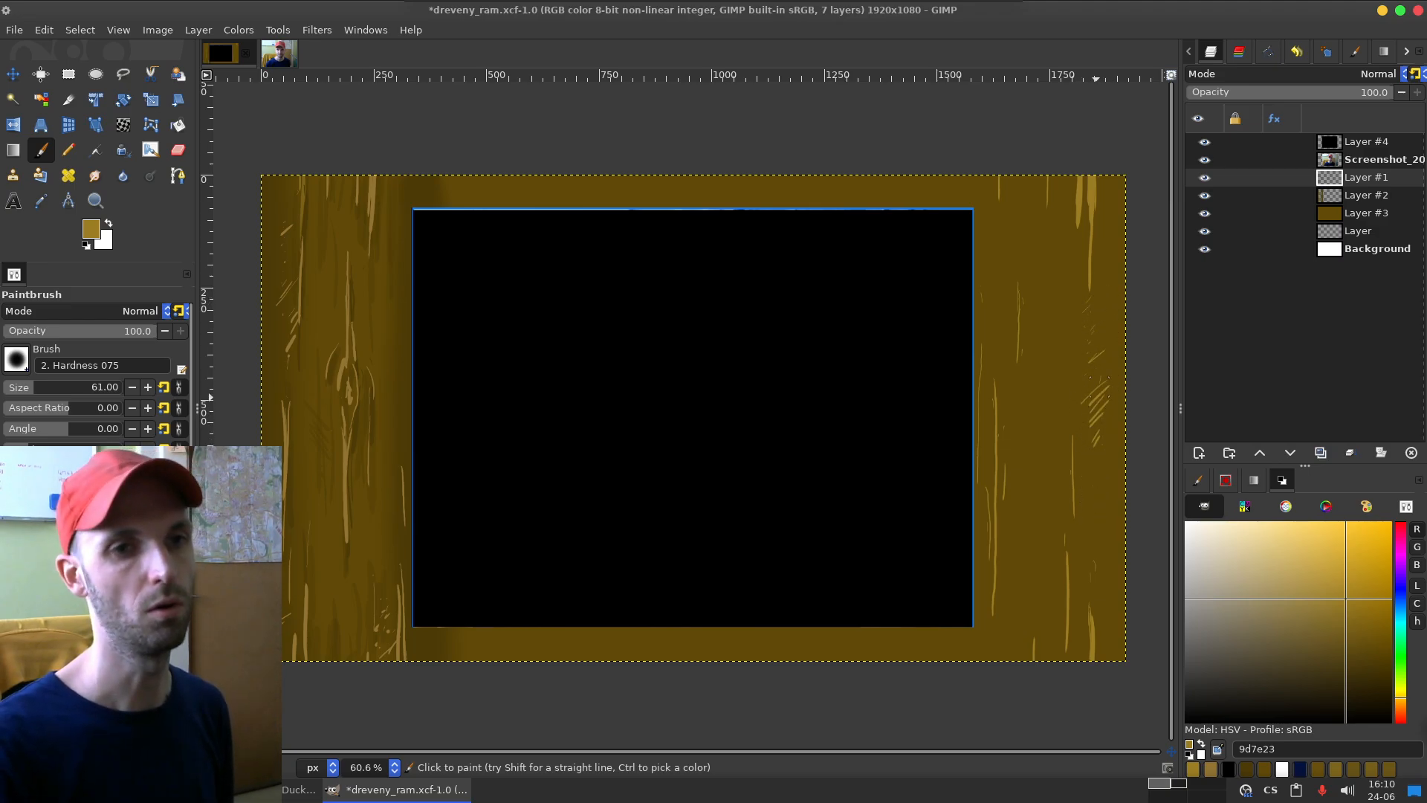
Step: Paint clusters of short hatched grain strokes near the outer edge and in the middle of the frame's right side
drag(1098, 388, 1094, 444)
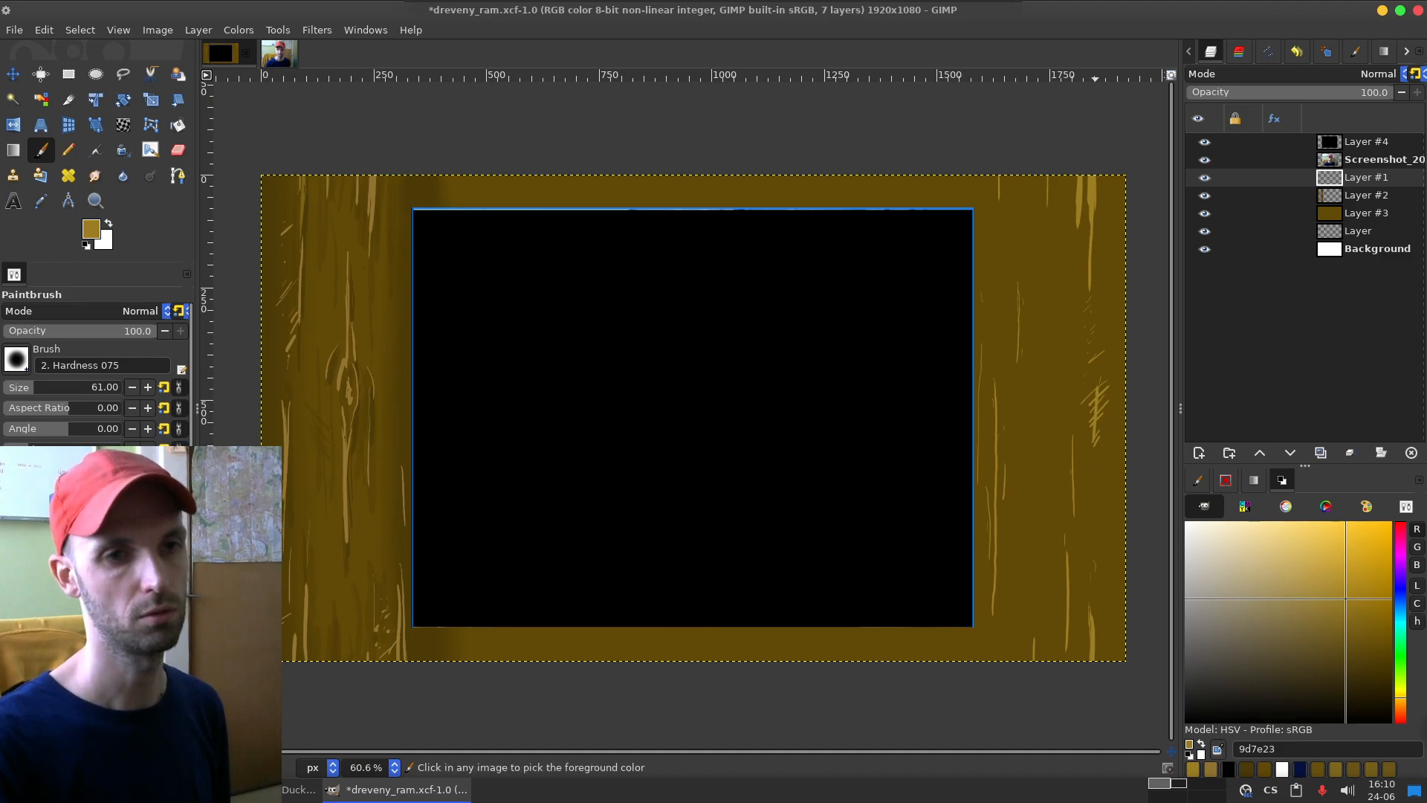
key(ctrl+z)
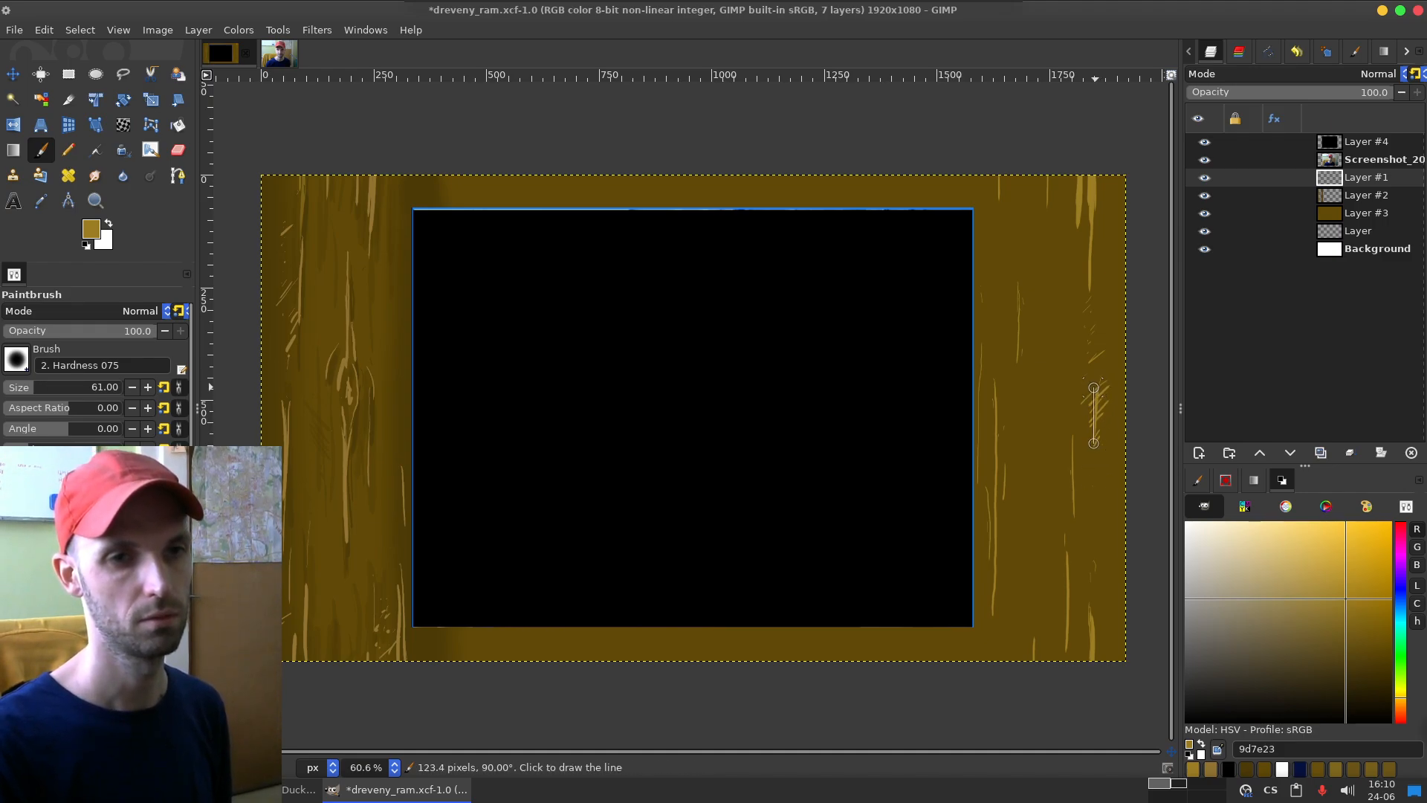
drag(1098, 383, 1093, 437)
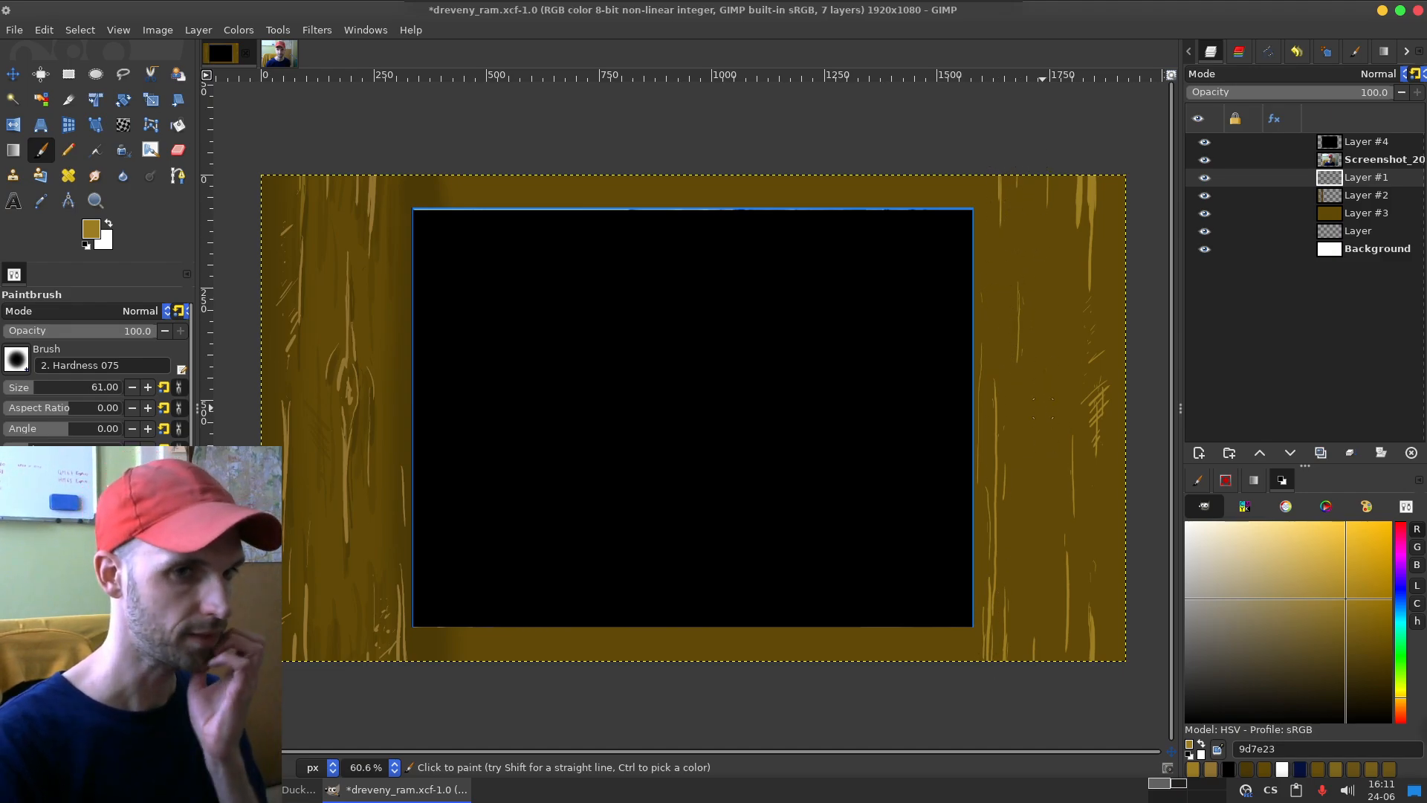
drag(1046, 405, 1048, 457)
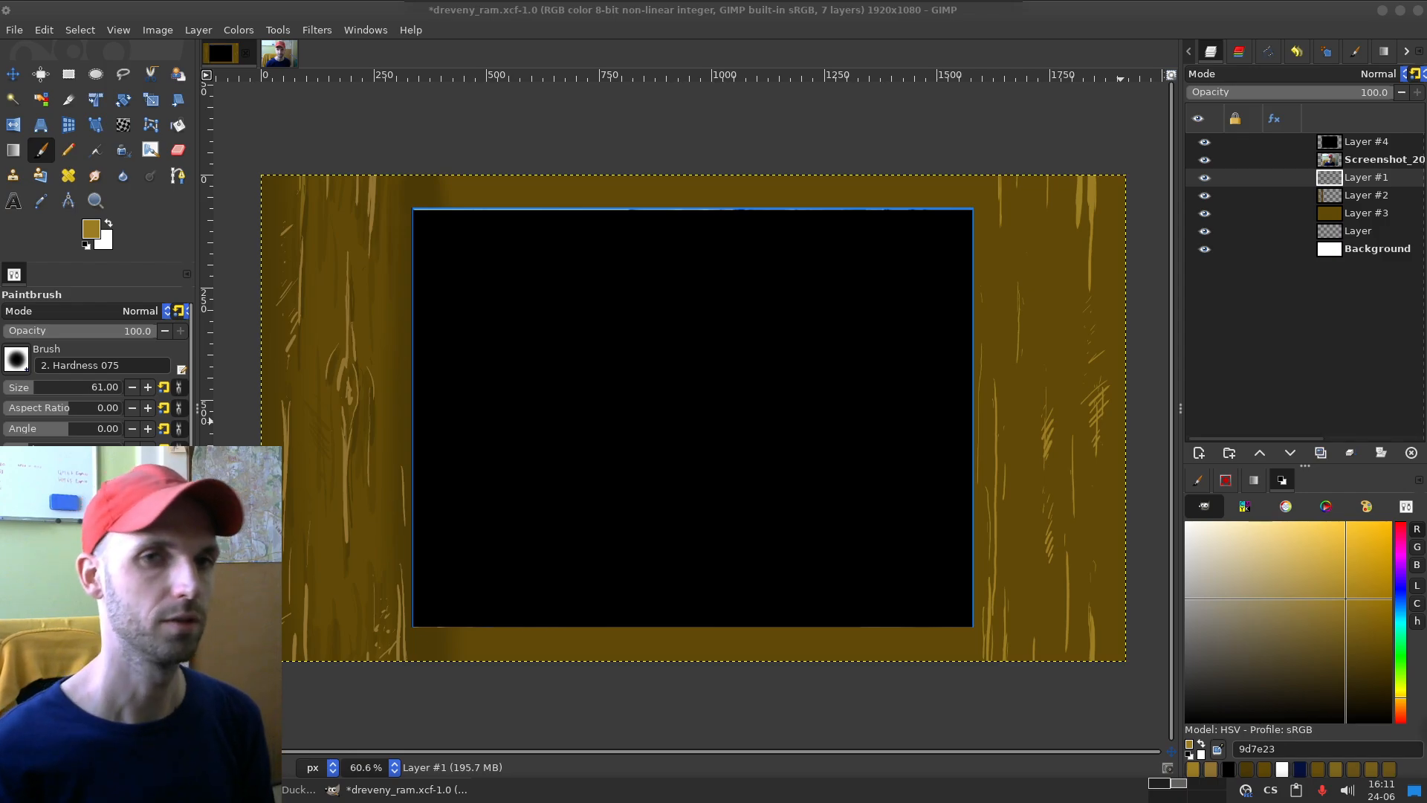
Step: On Layer #2, shade the outer edge of the frame's right side with dark brown 4c3a06 at brush size 602
click(1366, 196)
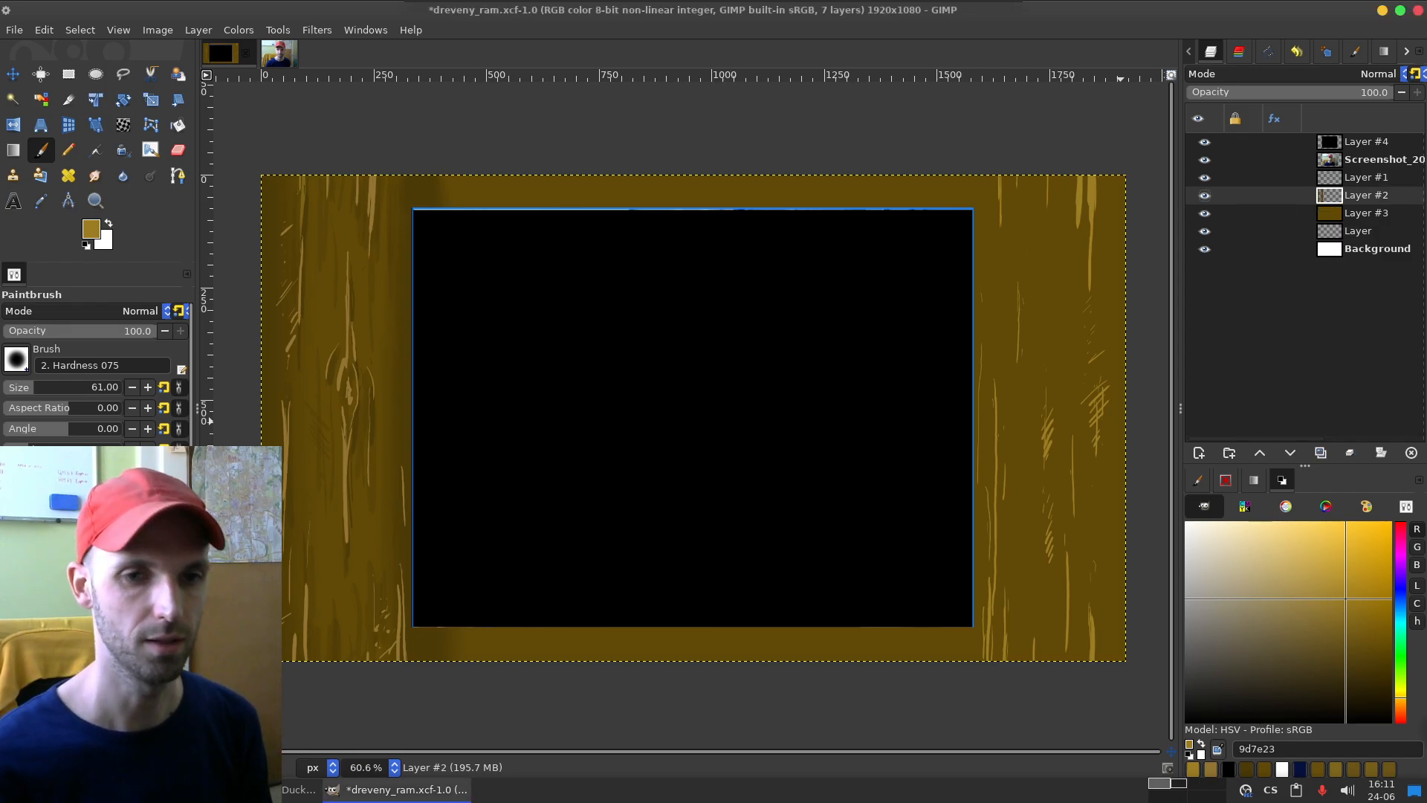
click(1246, 769)
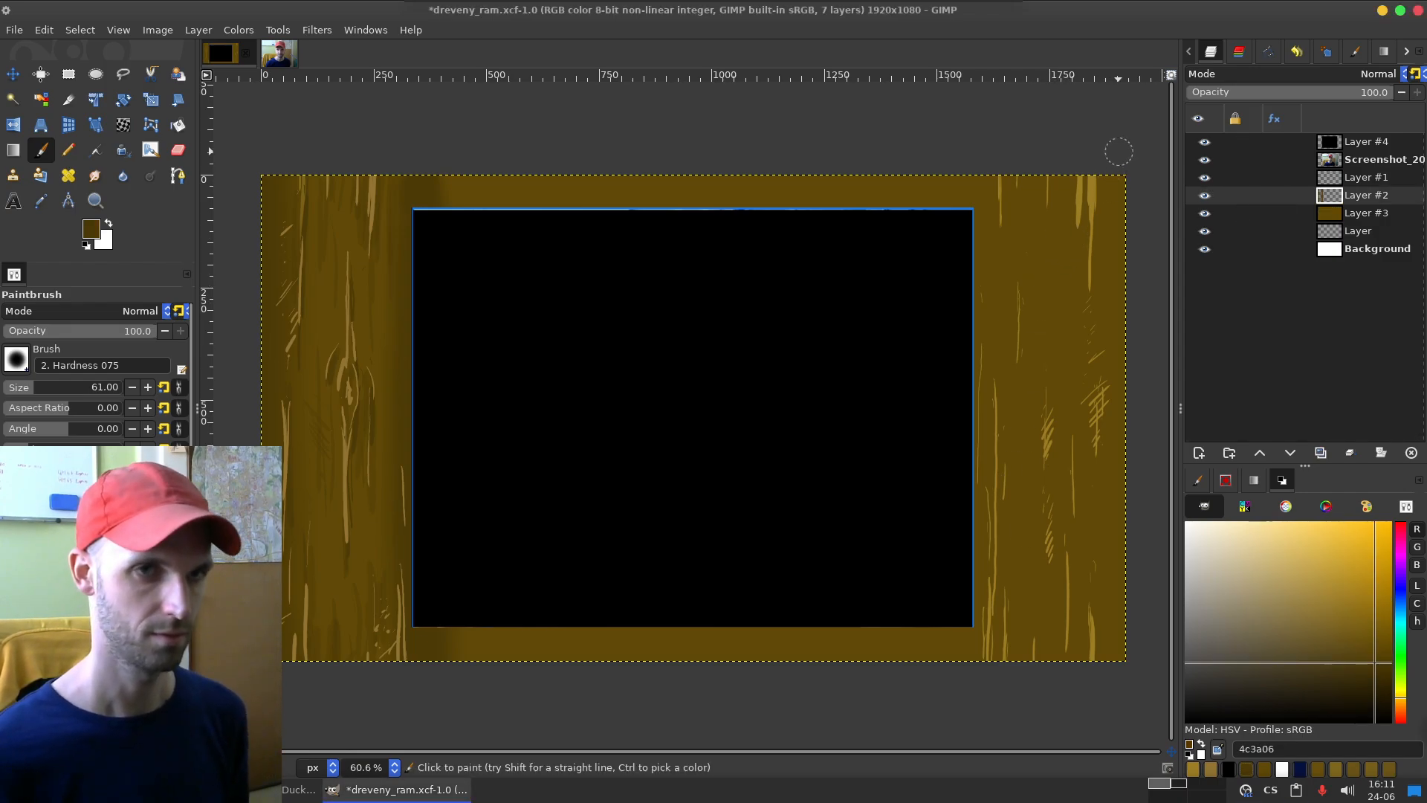
drag(49, 387, 68, 387)
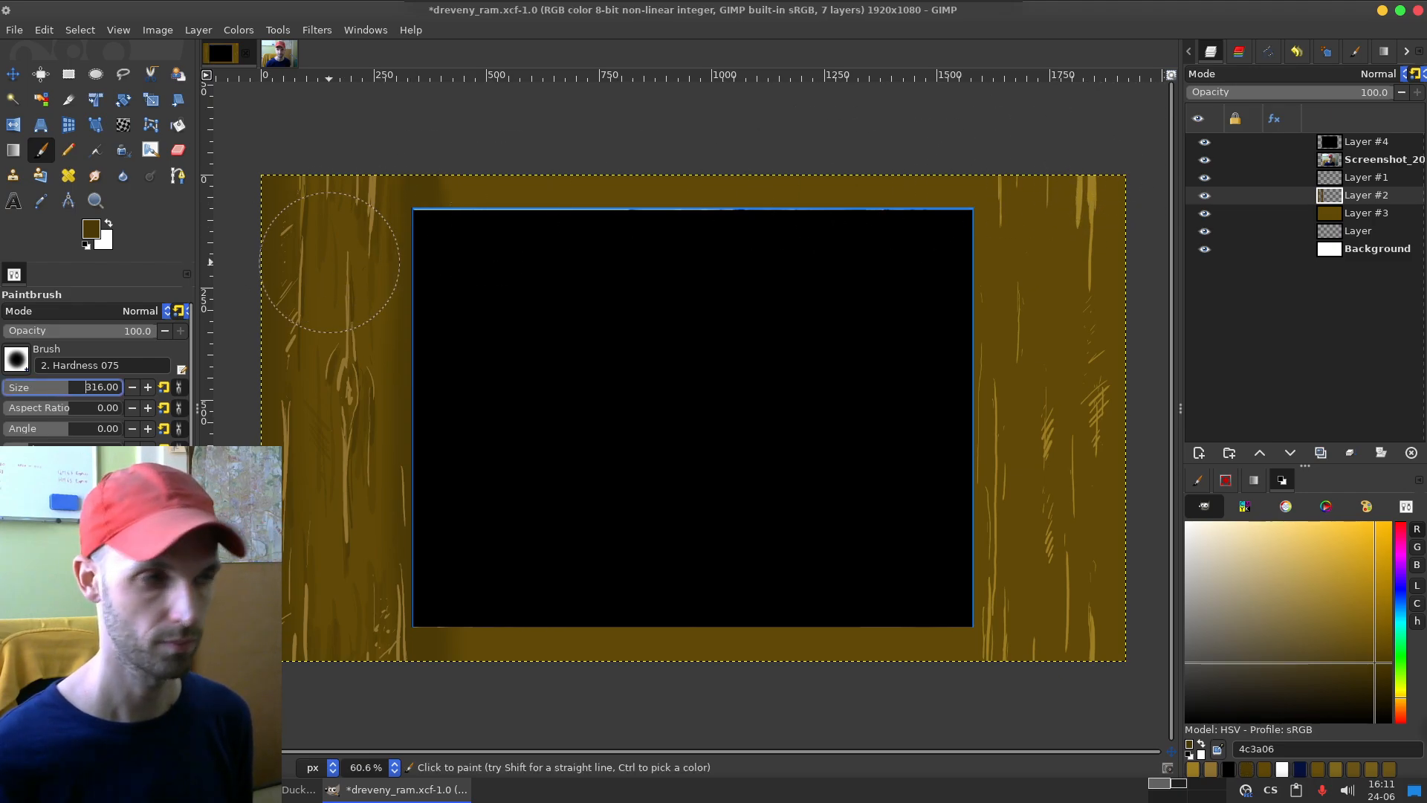
drag(68, 387, 86, 387)
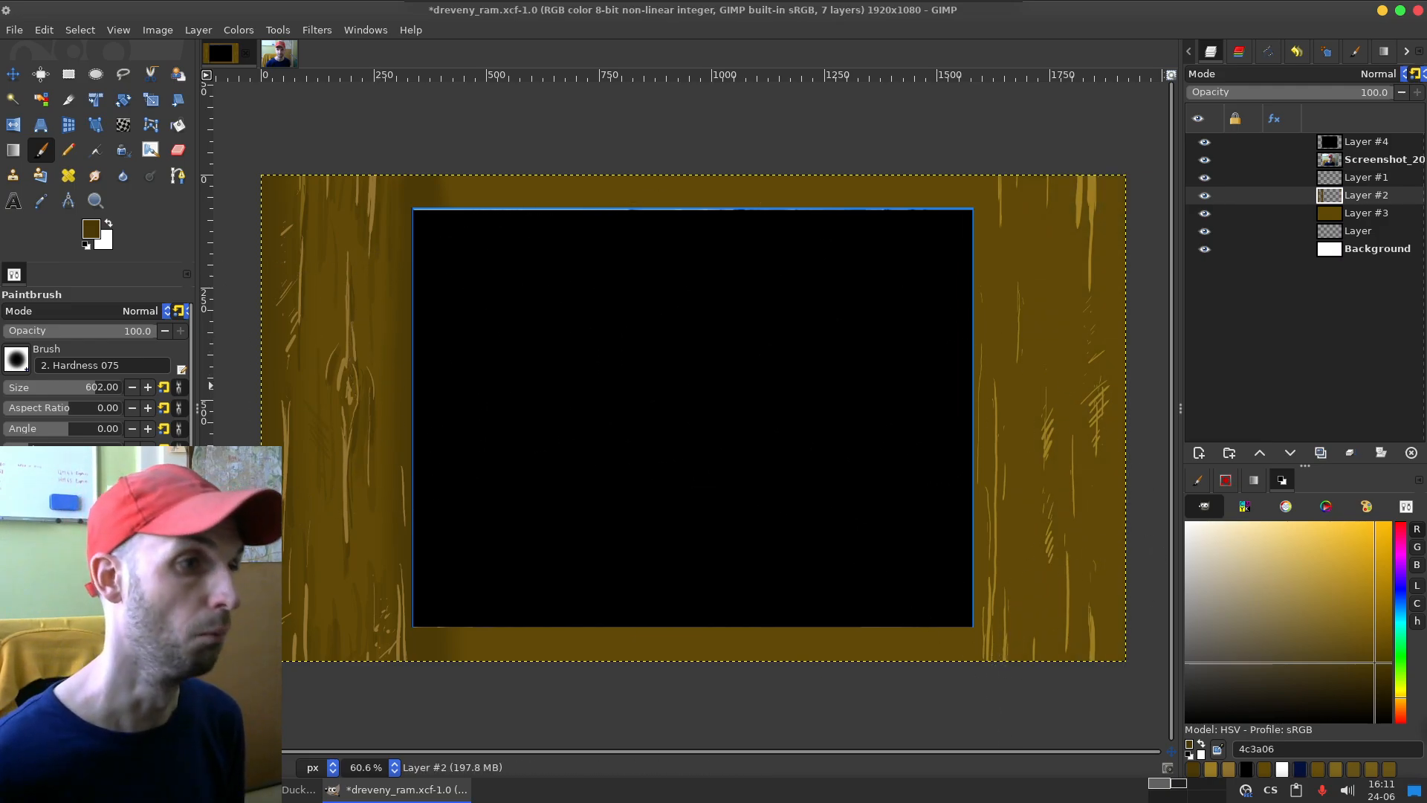
scroll(901, 312, right, 5)
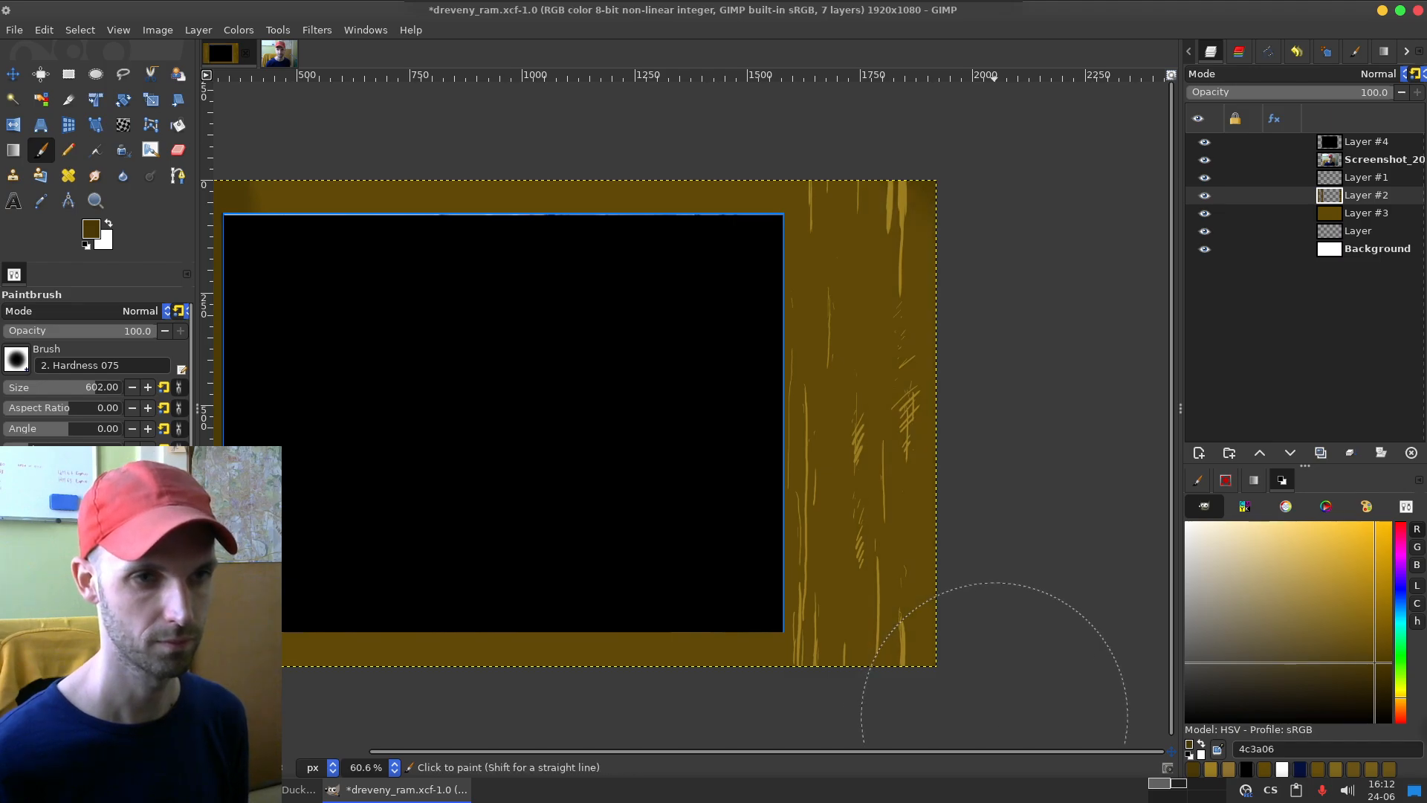
shift+click(1019, 715)
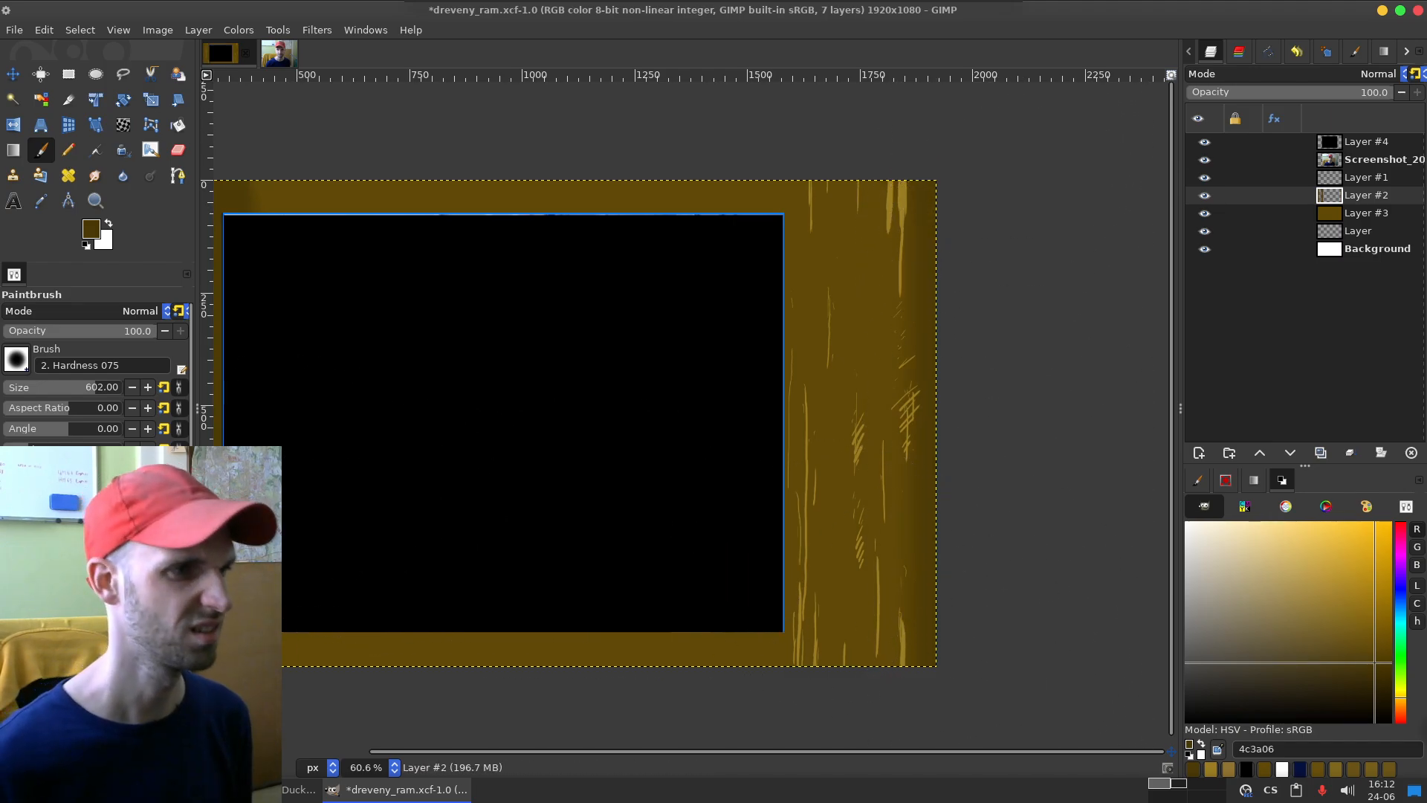
key(ctrl+z)
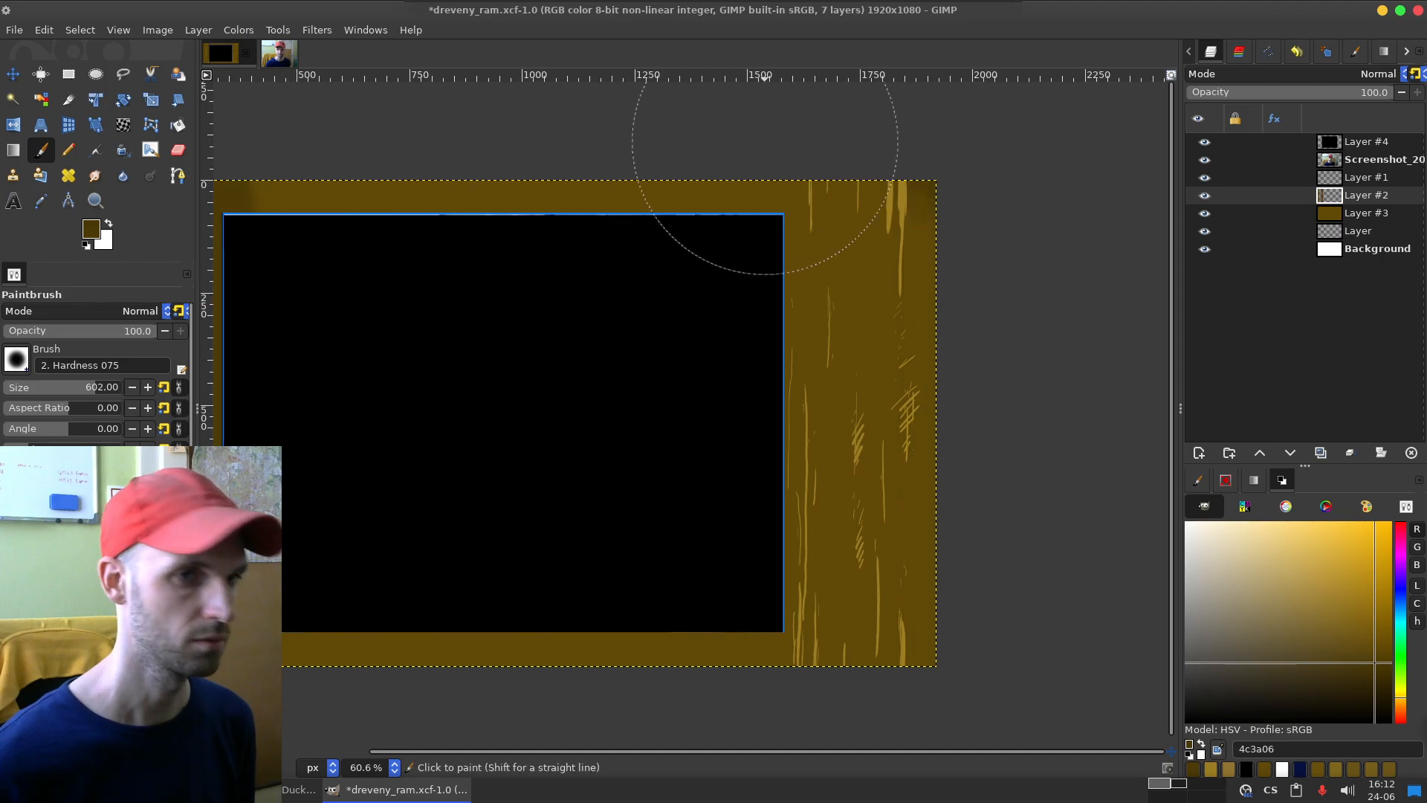
click(980, 109)
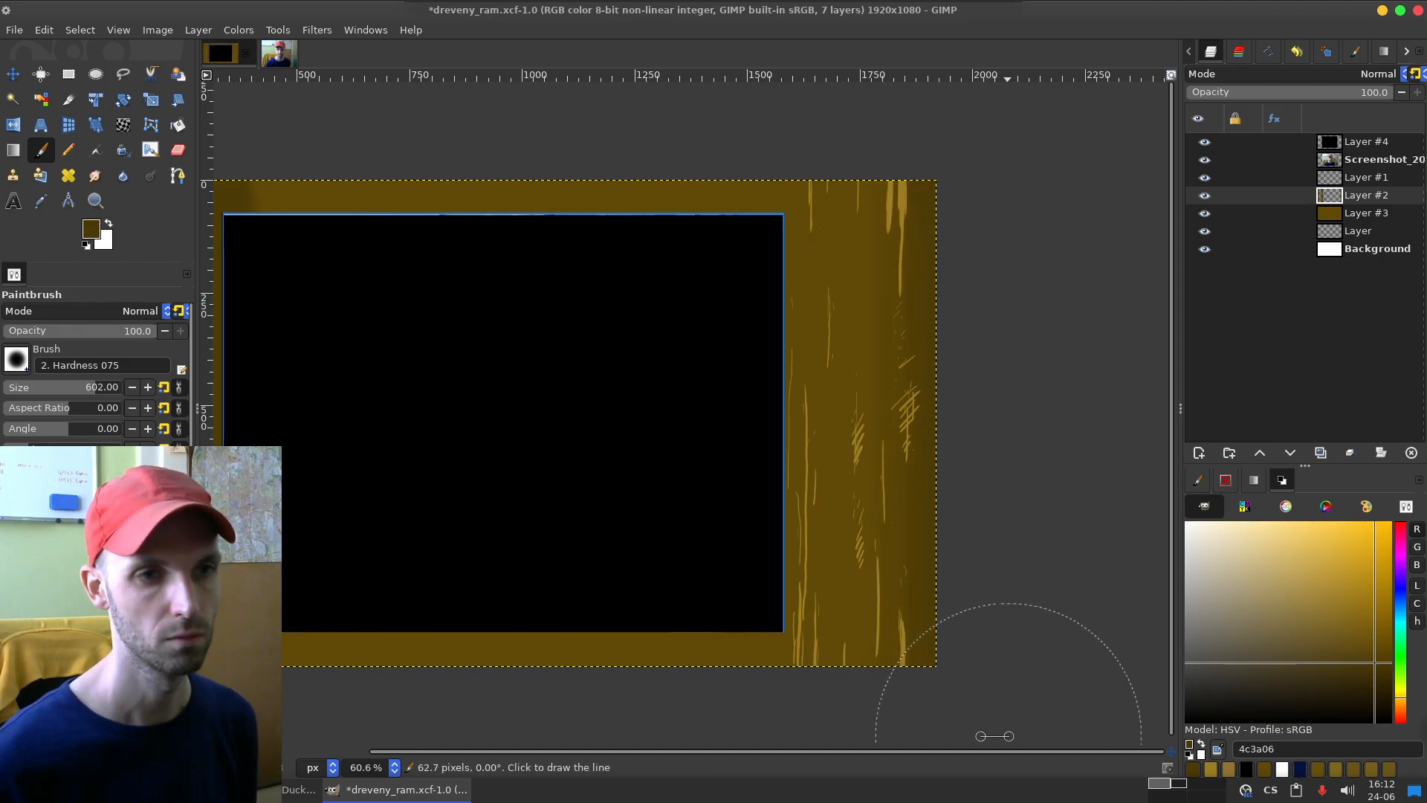
Step: Set the brush size to 378 and shade the inner edge of the frame's right side with a straight vertical stroke
drag(96, 387, 85, 387)
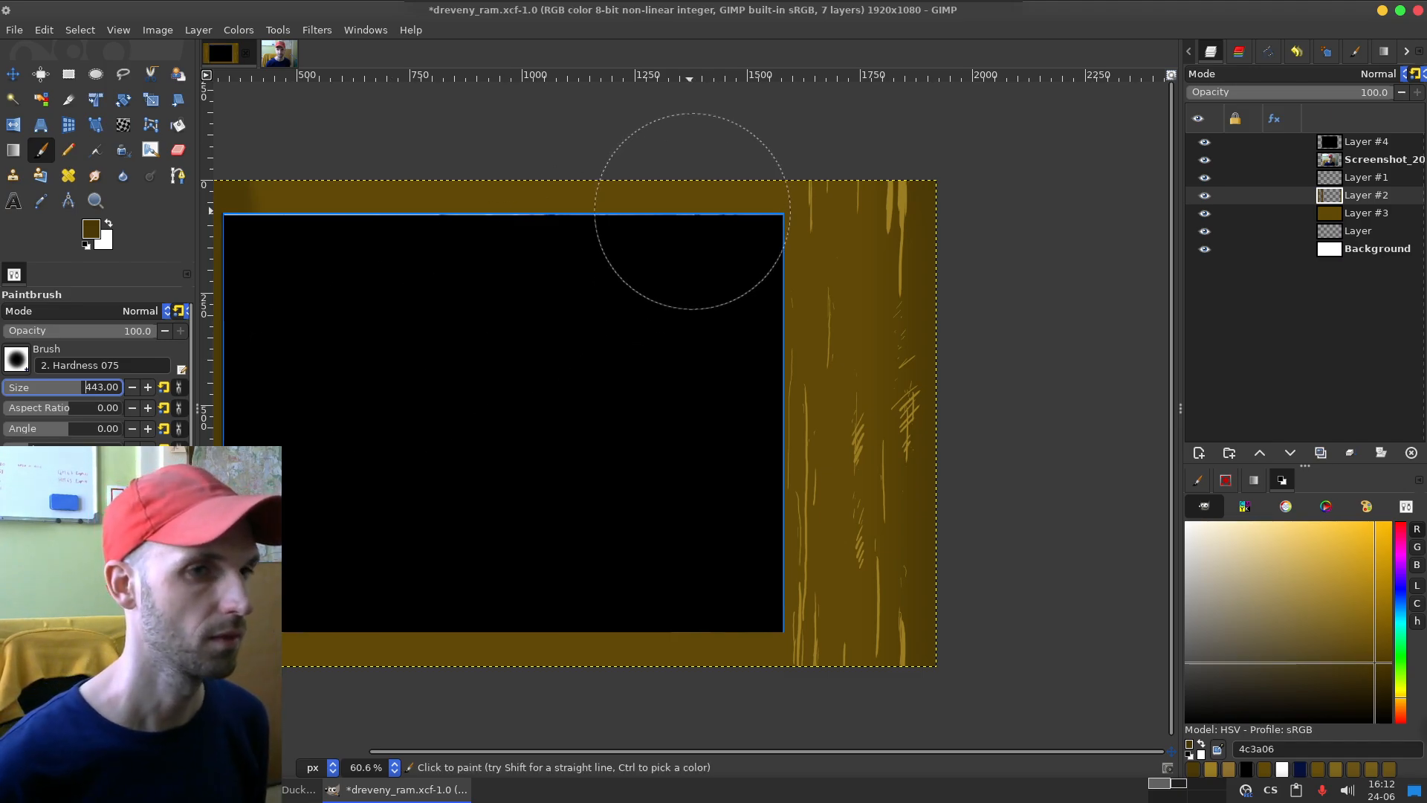
click(775, 173)
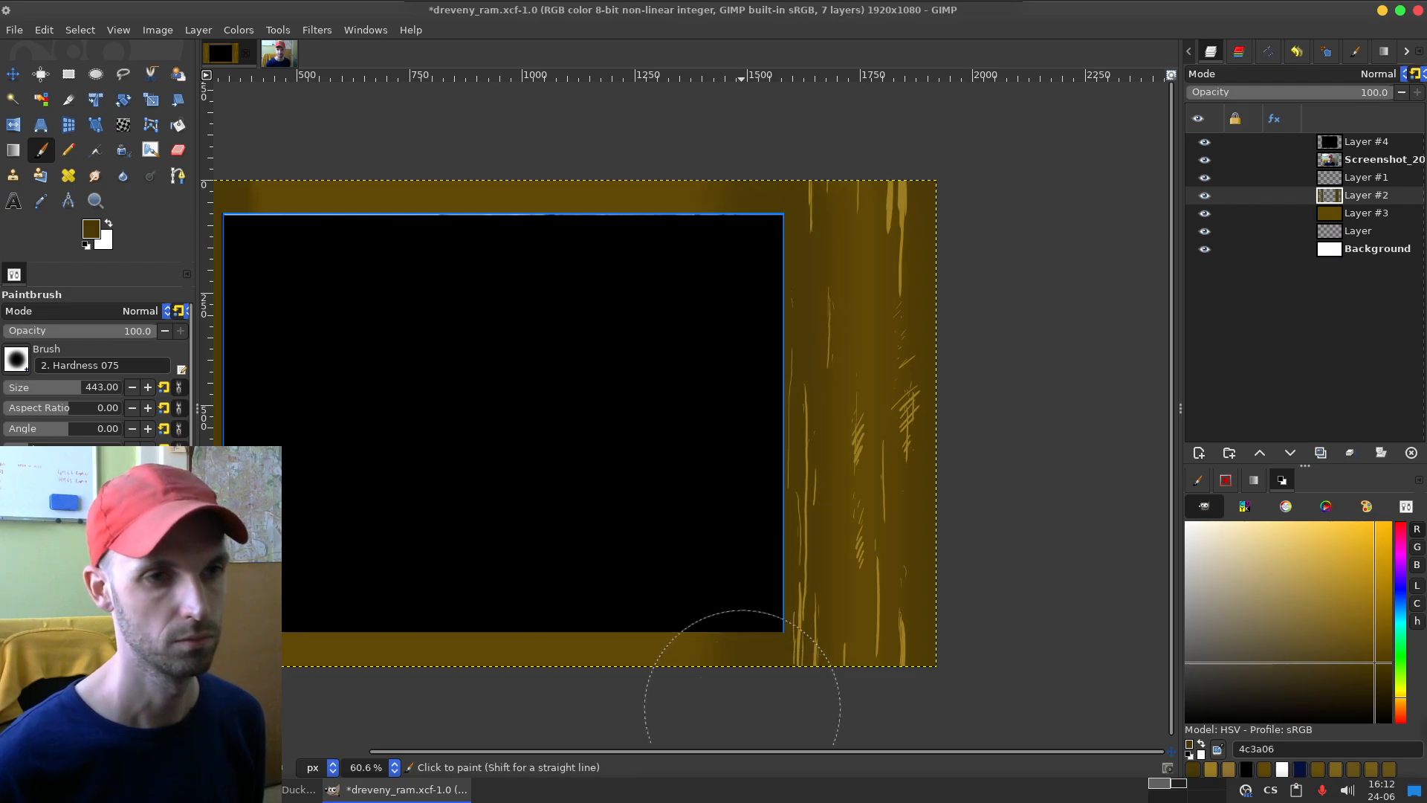
drag(78, 388, 75, 388)
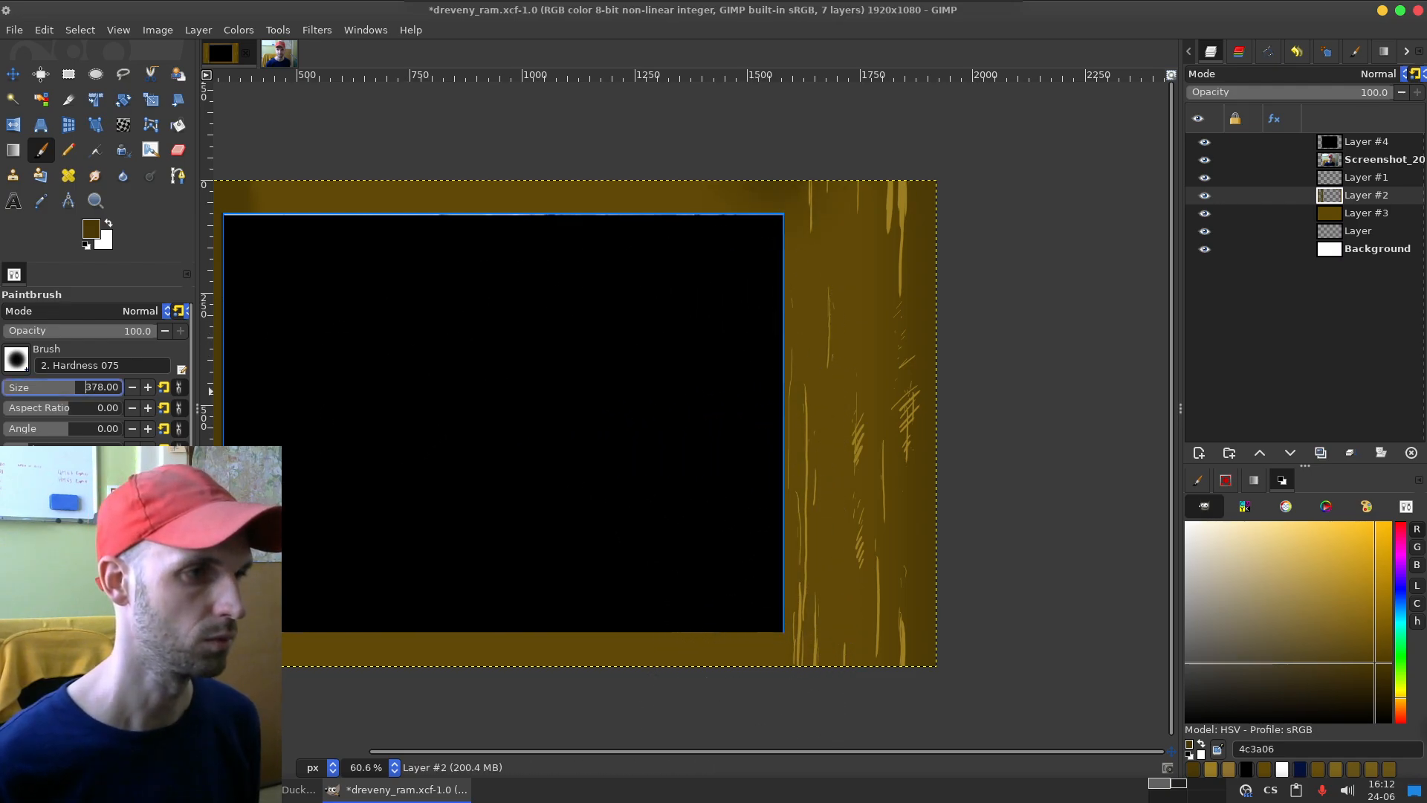
click(774, 171)
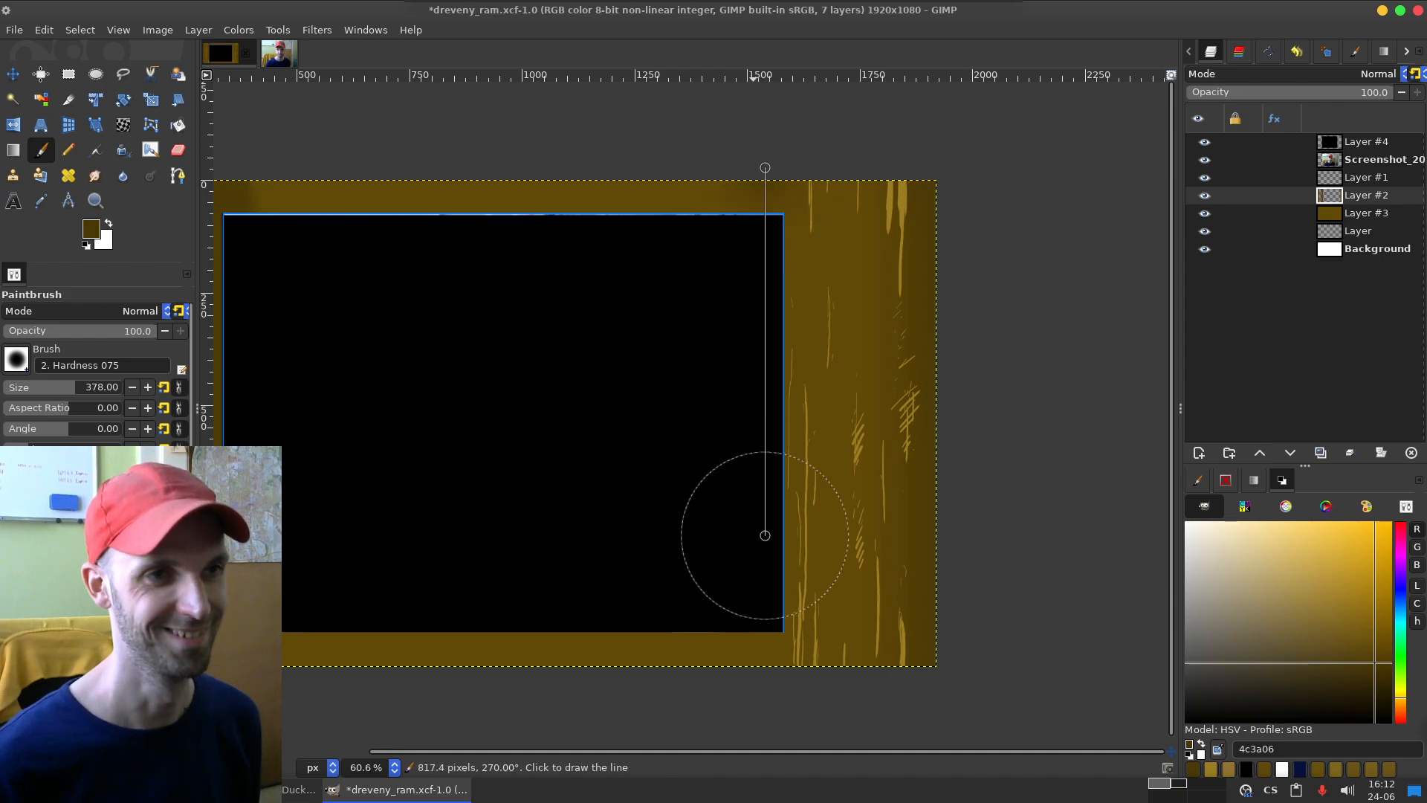
shift+click(764, 678)
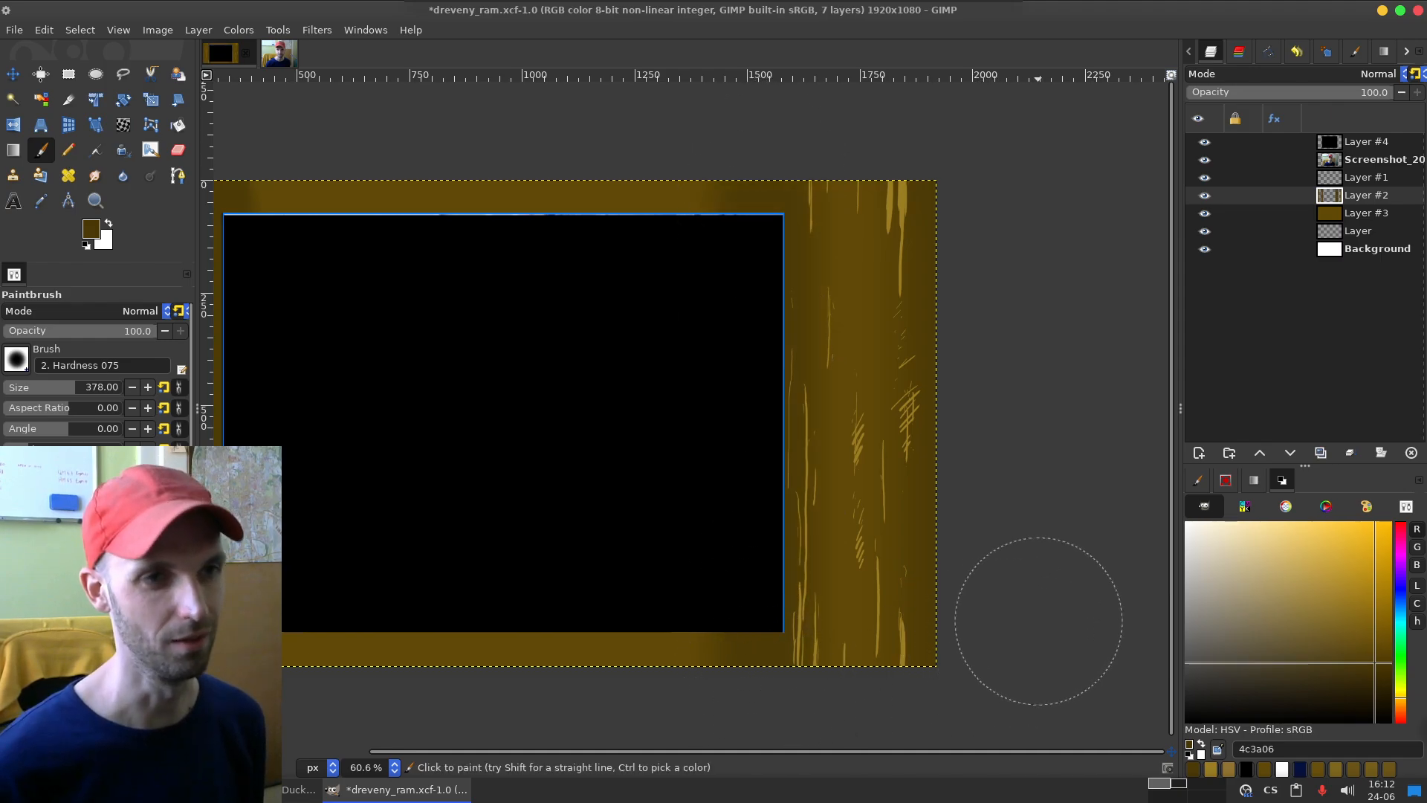
Step: Add two new transparent layers directly above Layer #1
mouse_move(636, 443)
mouse_down()
mouse_move(909, 398)
mouse_move(780, 437)
mouse_up()
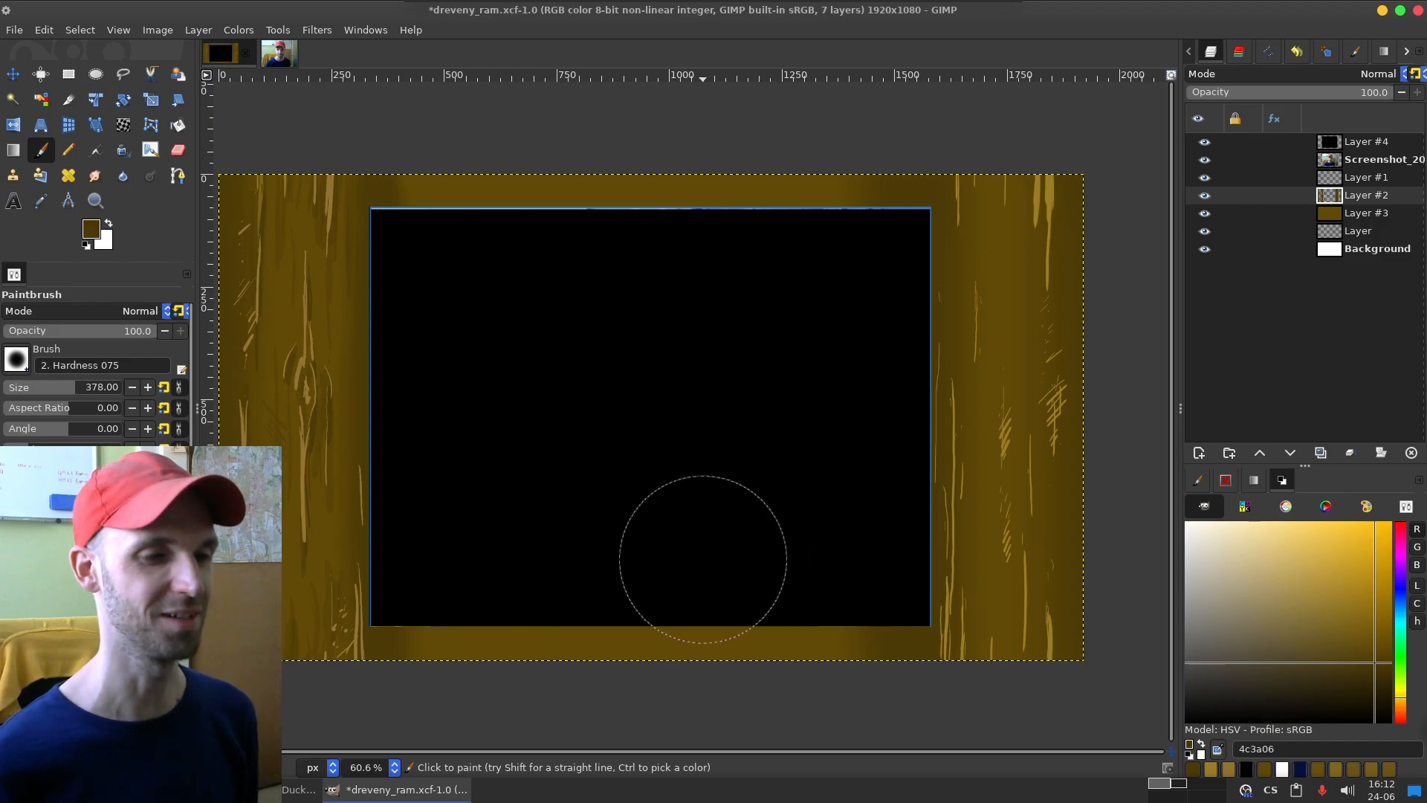
click(1263, 177)
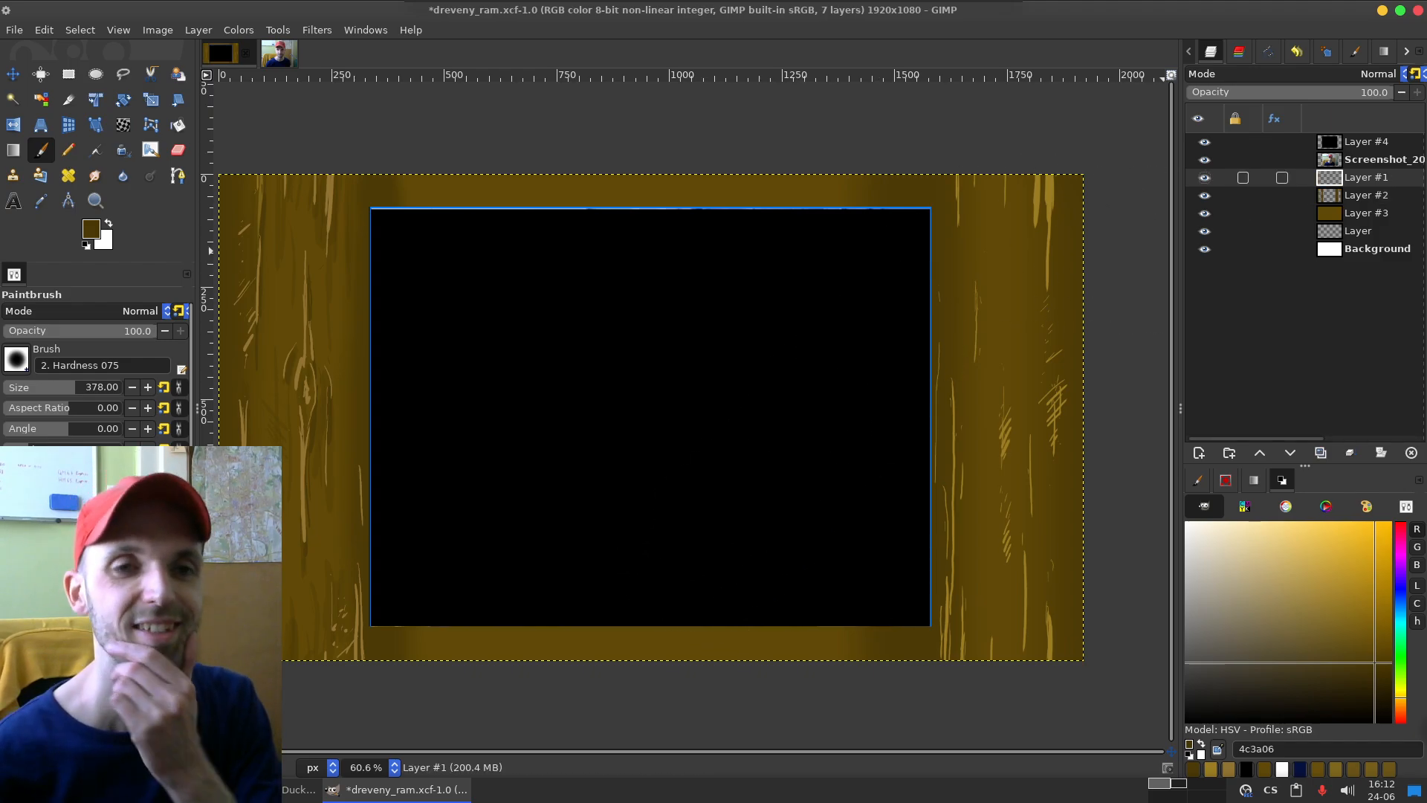
click(1199, 453)
key(Return)
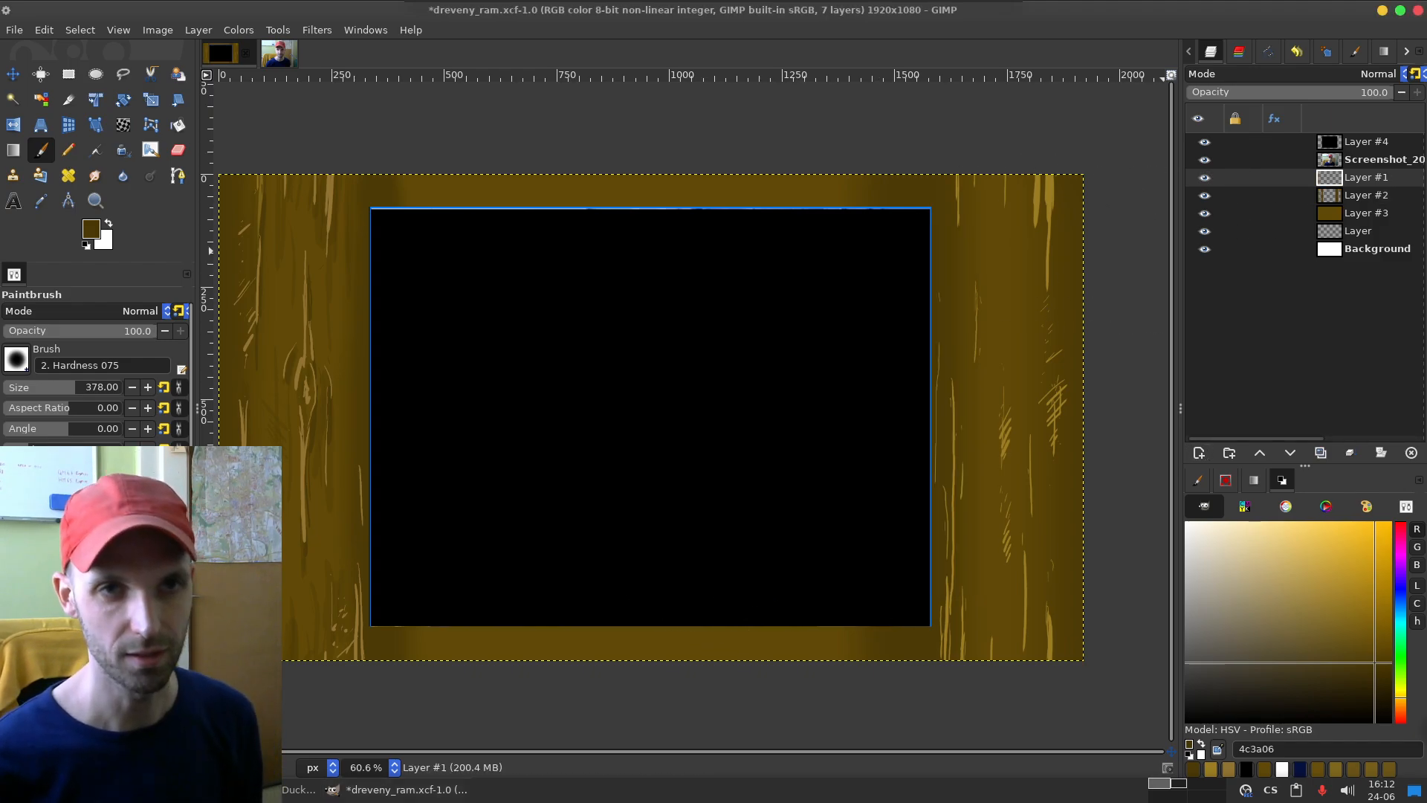
key(Return)
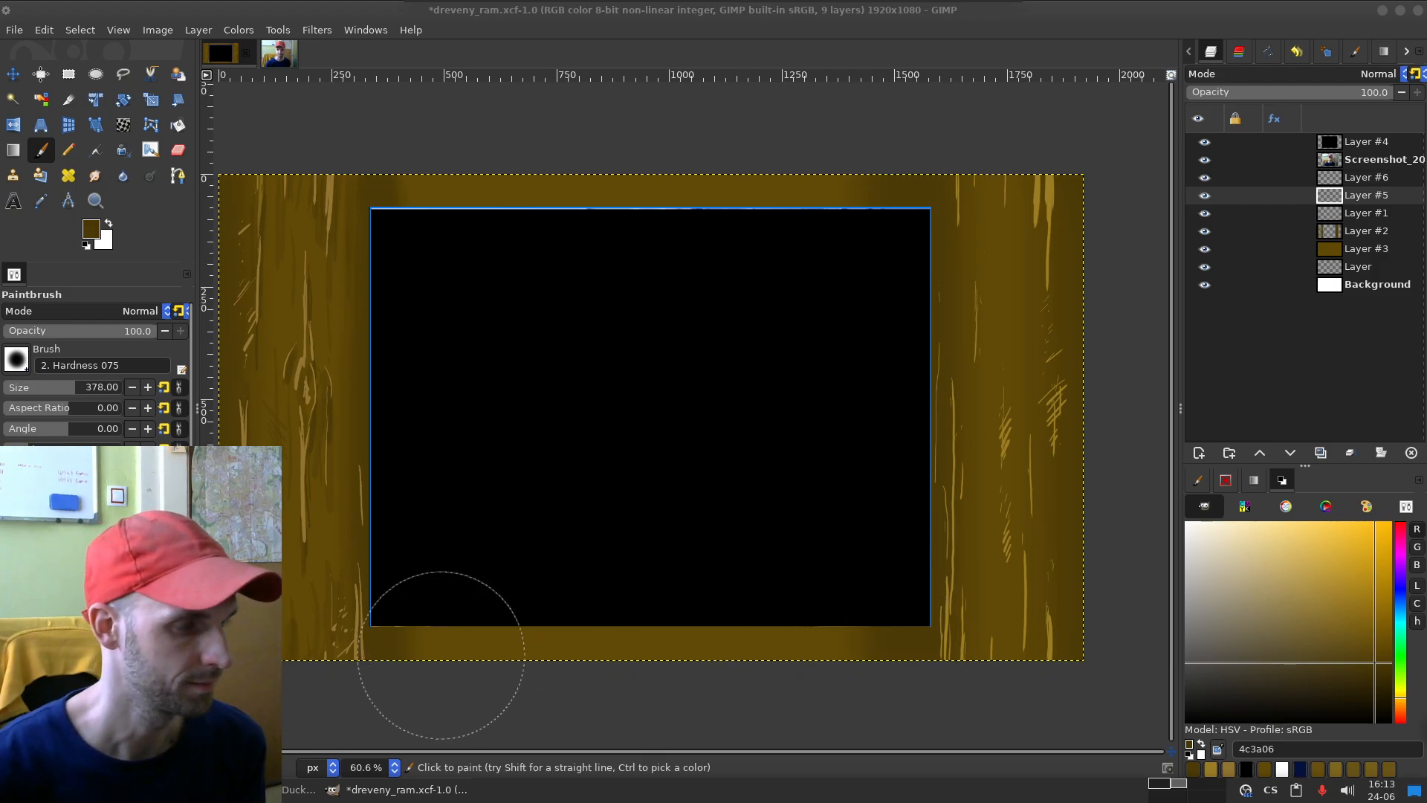
Step: Switch to the Thunar file manager, close its Pictures tab and return to the frame image in GIMP
key(alt+Tab)
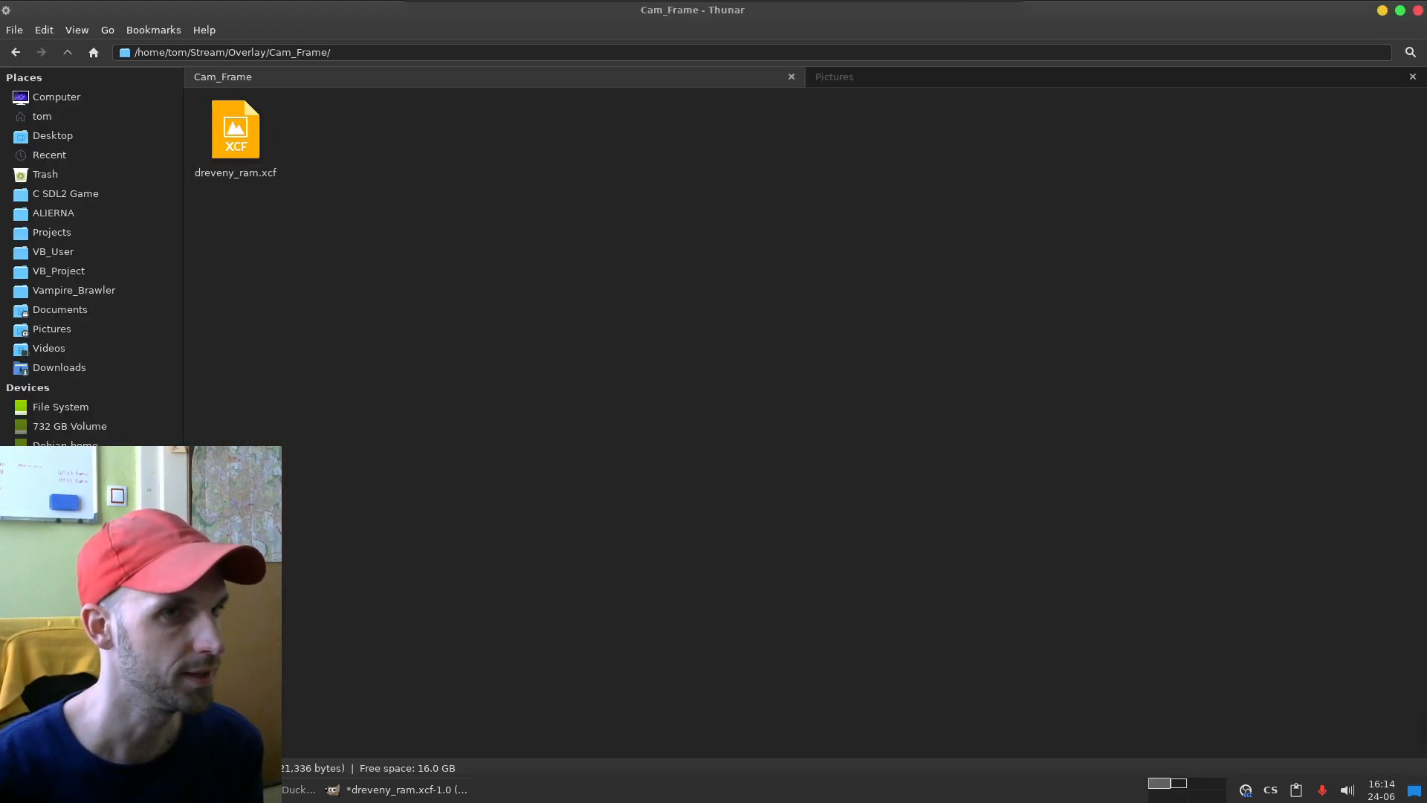
middle_click(1110, 77)
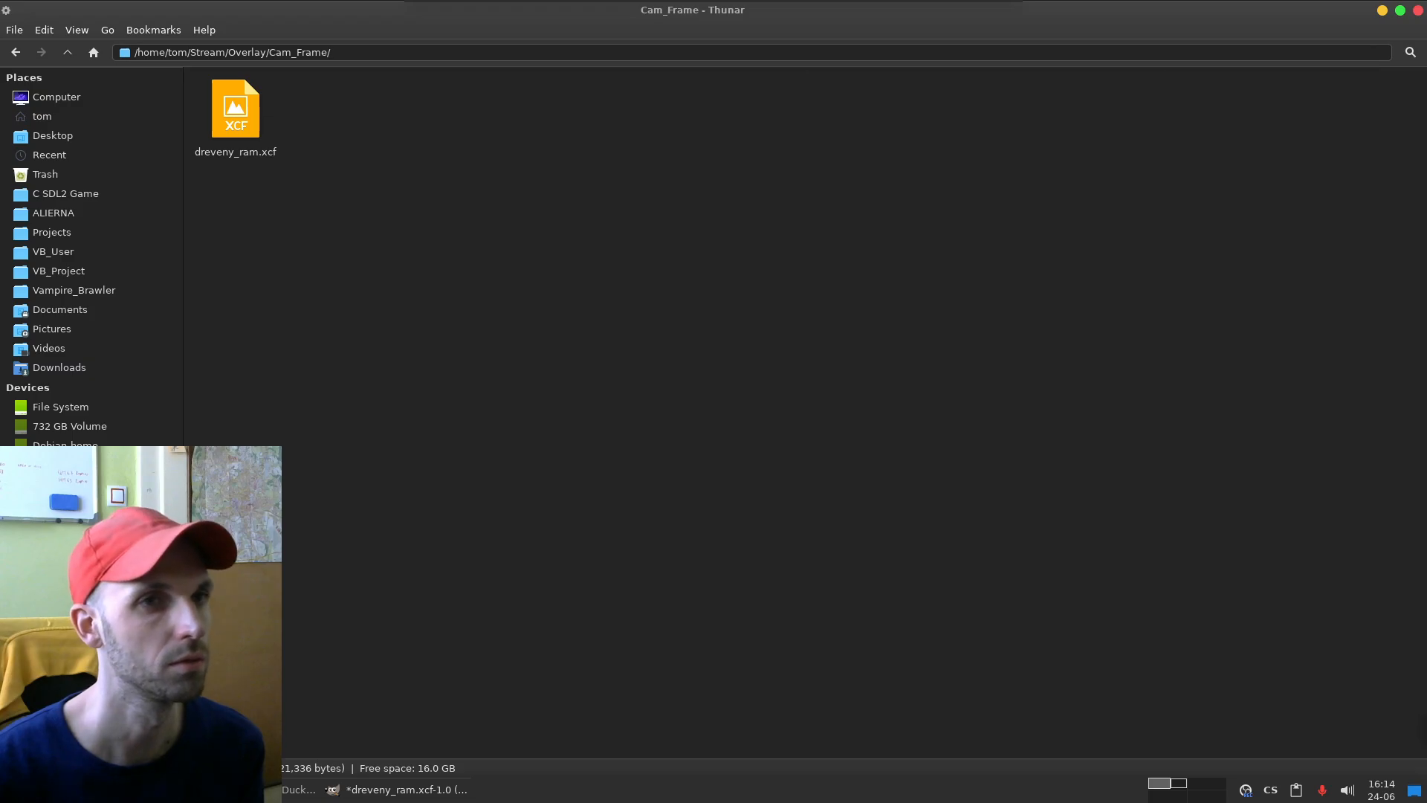
click(126, 789)
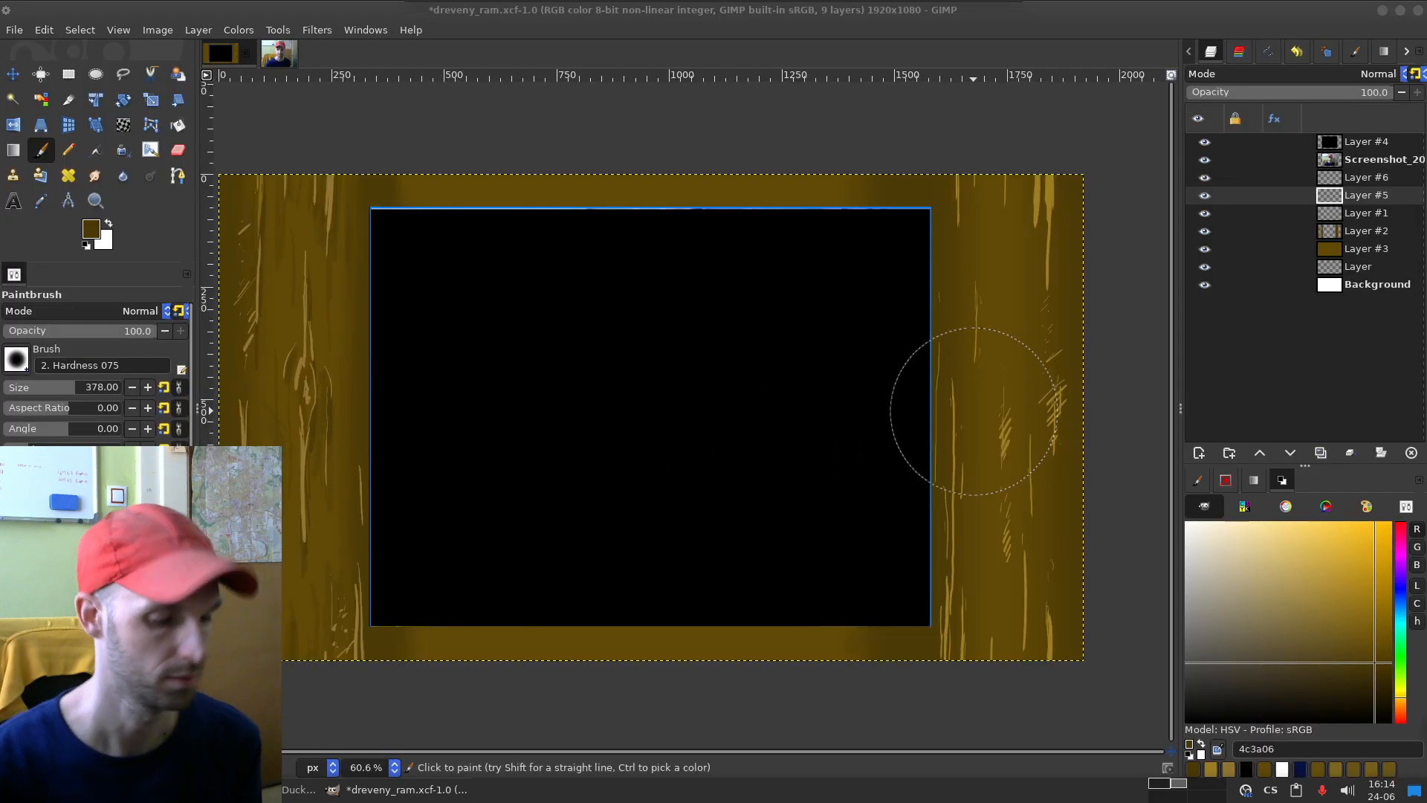
Step: On Layer #5, try a vertical stroke in dark brown 342703 at brush size 85 along the black area's left edge
mouse_move(755, 446)
mouse_down()
mouse_move(542, 290)
mouse_move(790, 377)
mouse_move(849, 542)
mouse_move(948, 613)
mouse_move(1062, 309)
mouse_up()
key(ctrl+z)
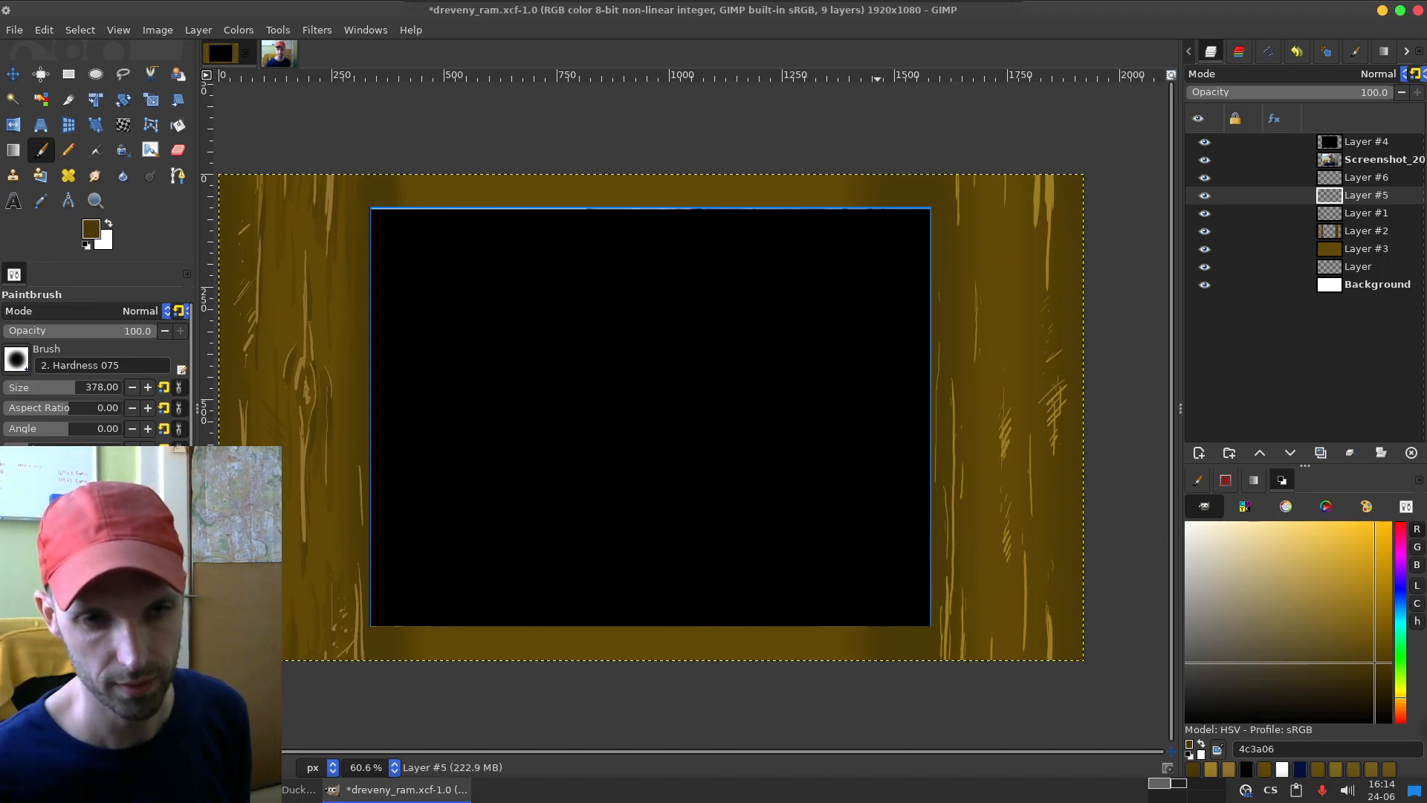
click(1380, 682)
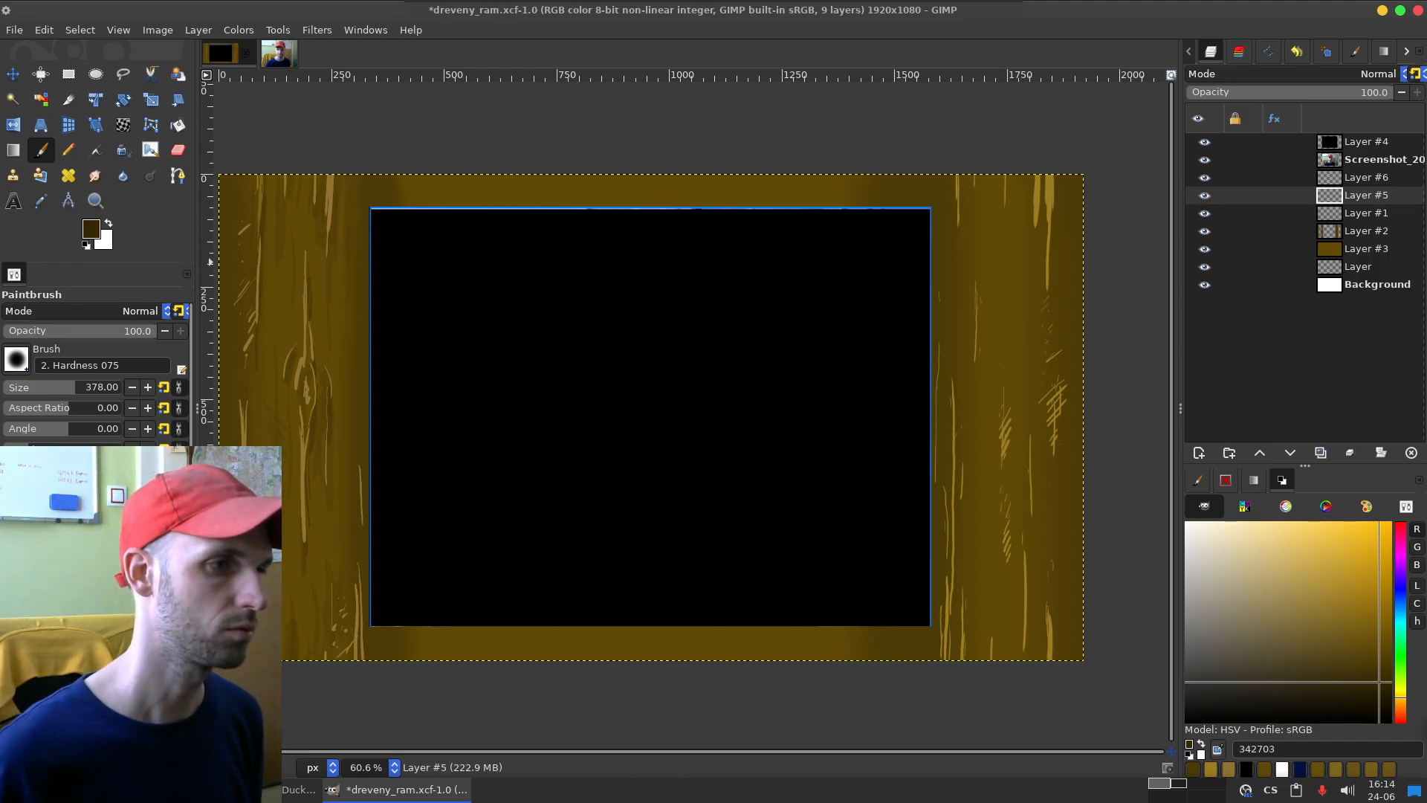
drag(59, 386, 38, 386)
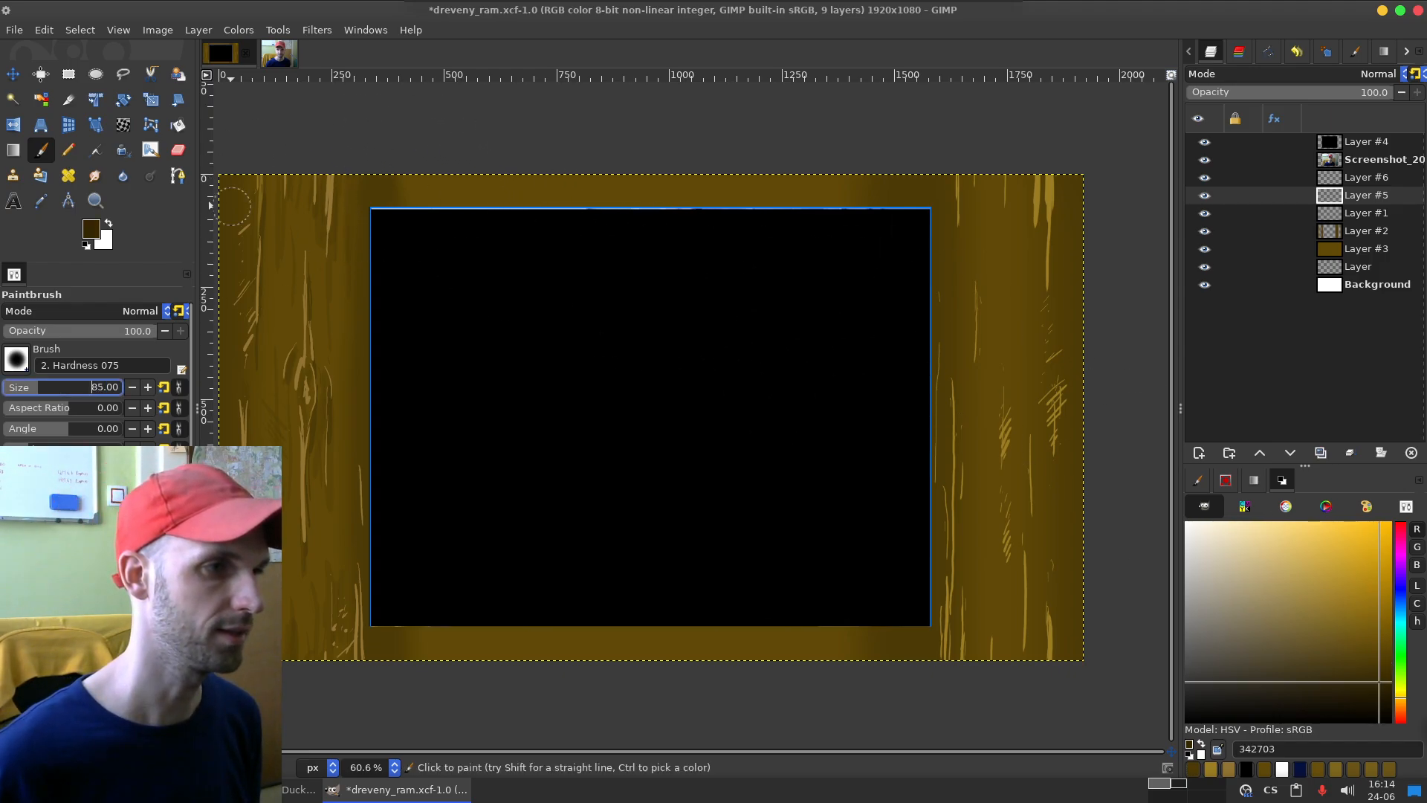
drag(378, 149, 370, 467)
key(ctrl+z)
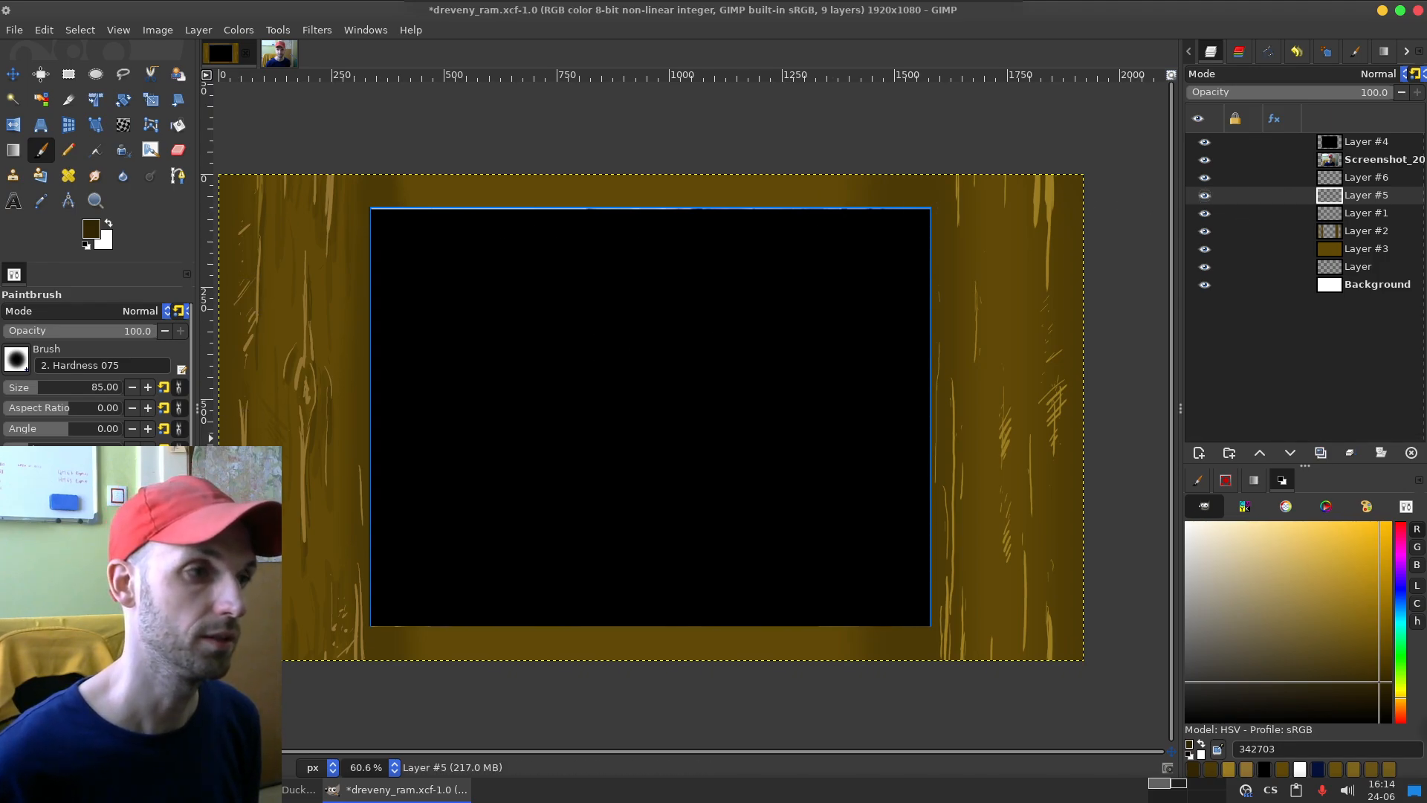
Step: Paint a thin straight vertical line in 342703 at brush size 21 along the black area's left edge, undoing misplaced tries
drag(39, 387, 25, 386)
click(374, 152)
shift+click(380, 694)
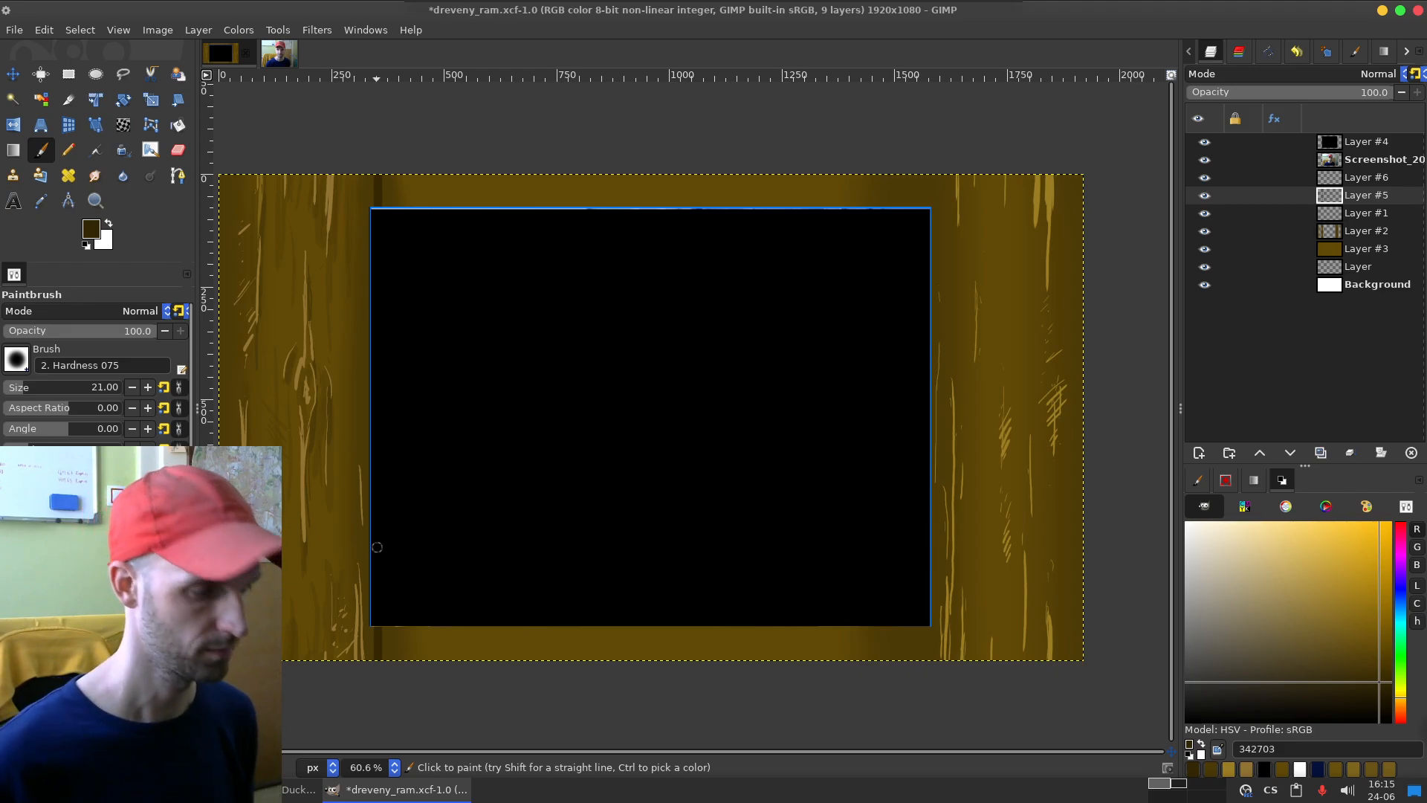
click(380, 172)
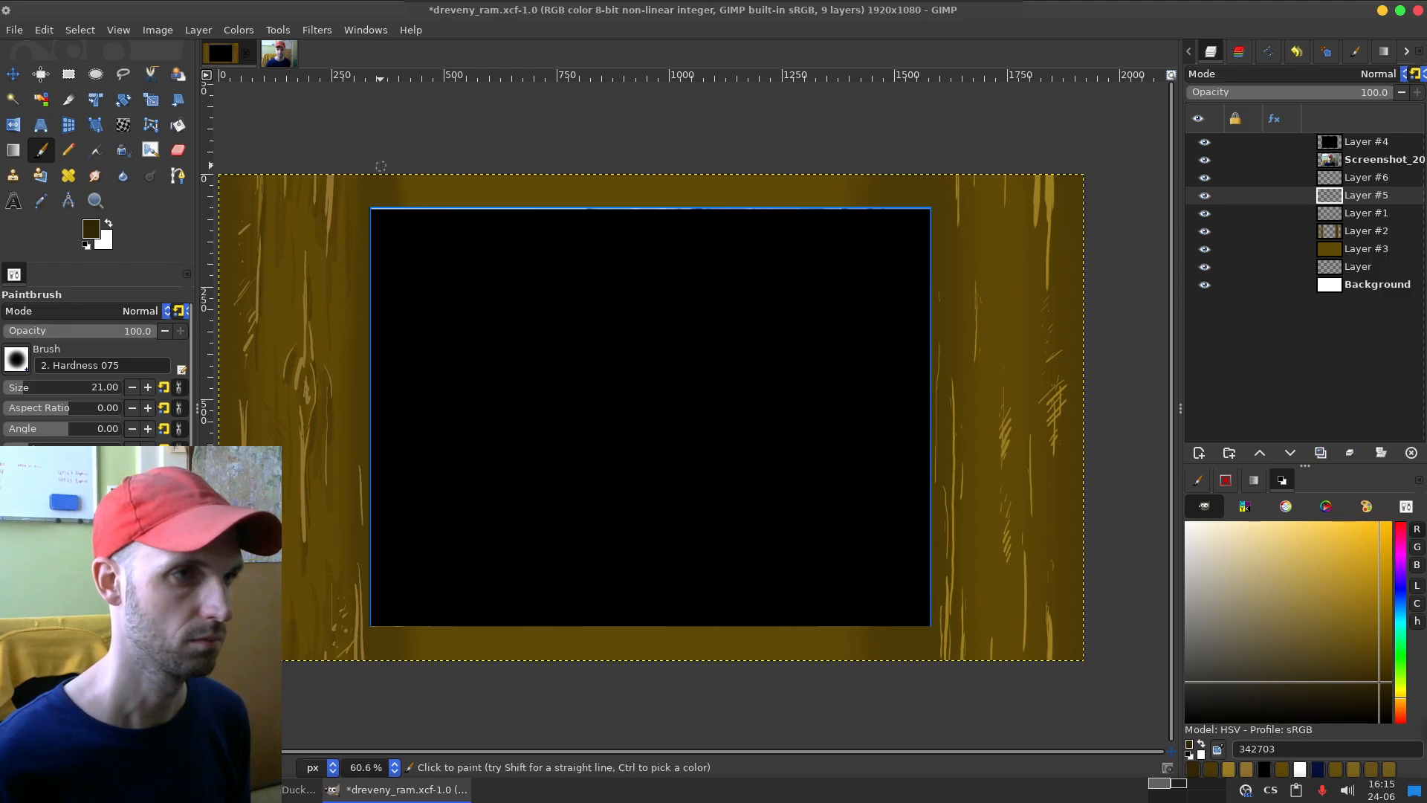
shift+click(377, 683)
key(ctrl+z)
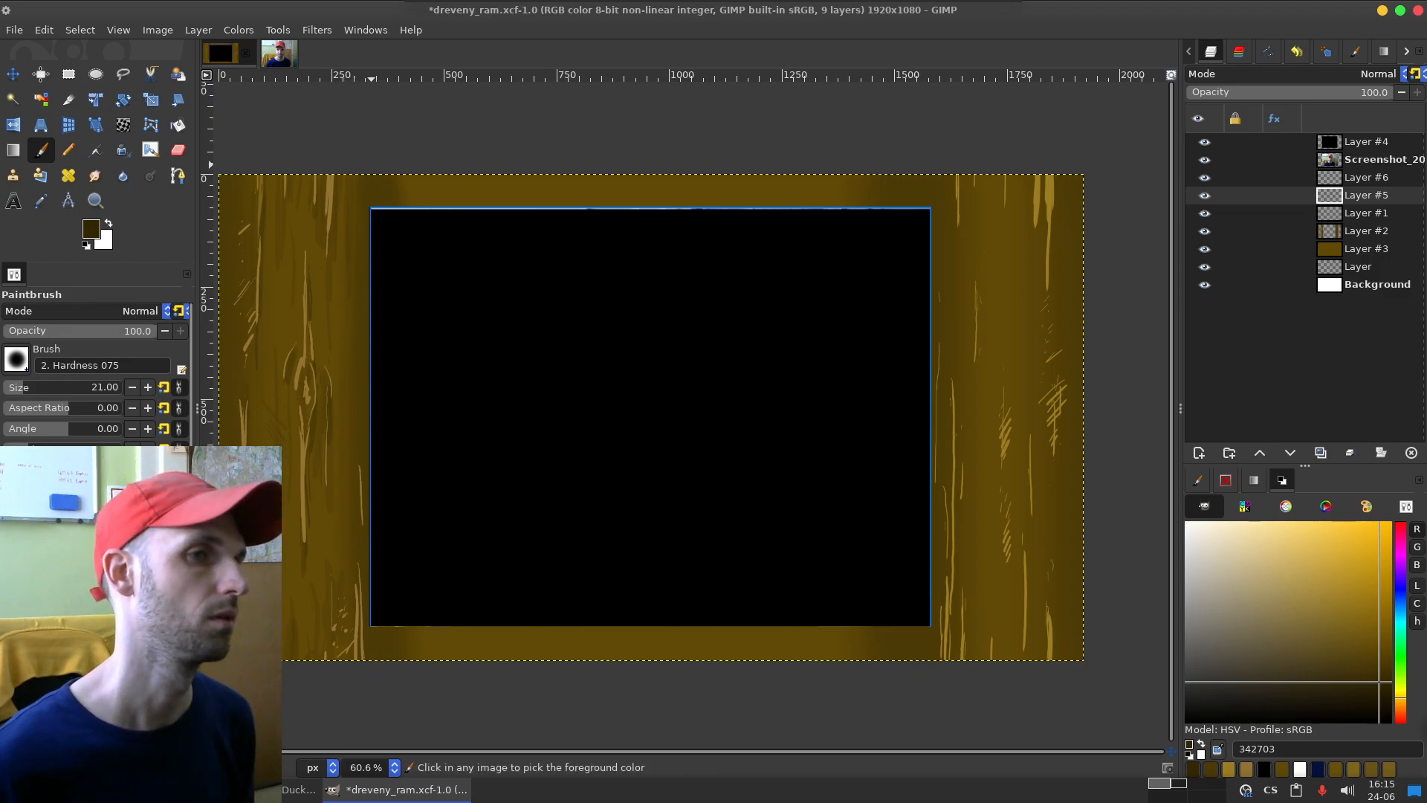
click(373, 171)
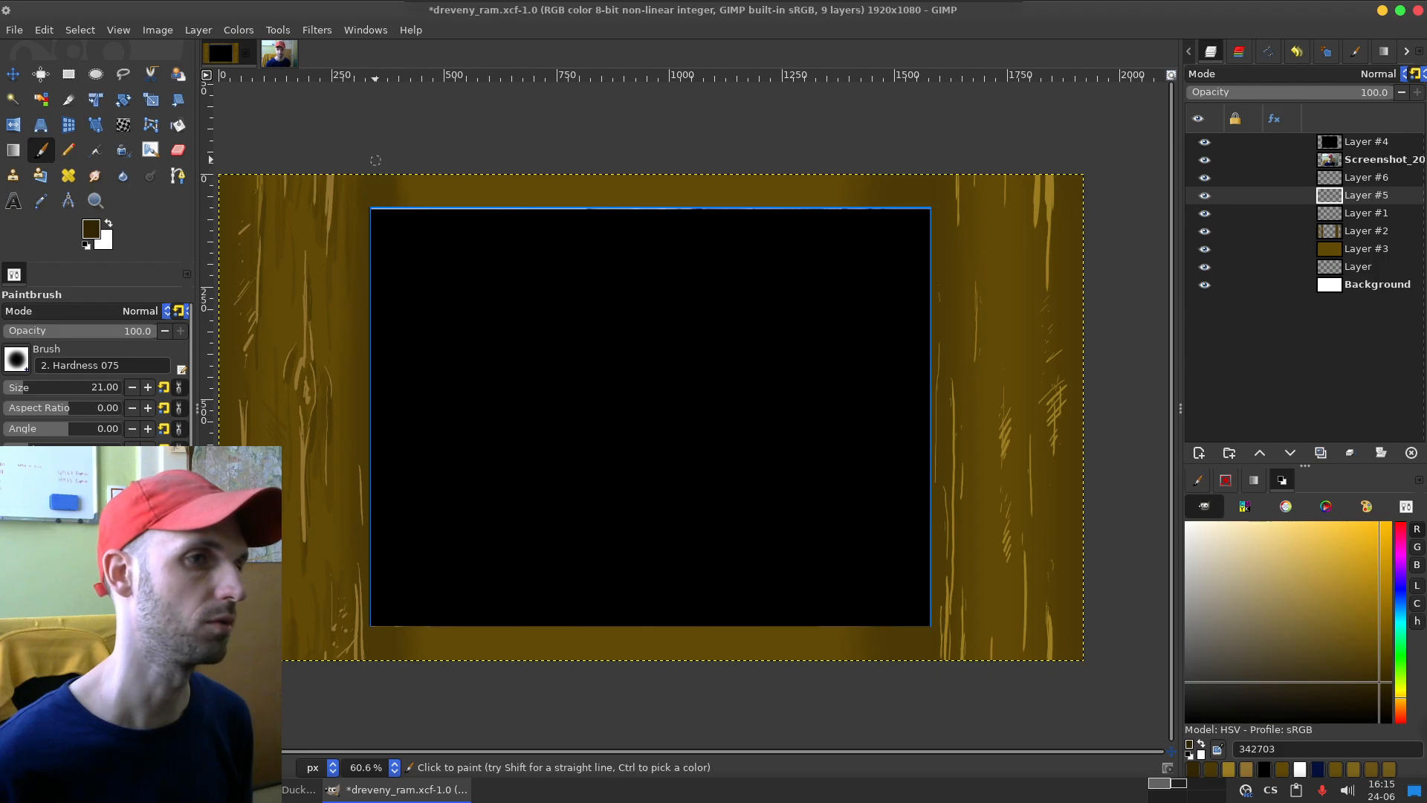
shift+click(372, 689)
key(ctrl+z)
click(376, 165)
shift+click(375, 688)
key(ctrl+z)
click(374, 155)
shift+click(374, 699)
Step: Try a straight vertical stroke in darker brown 241b02 at brush size 100 over the black area's left edge
click(41, 387)
click(1383, 695)
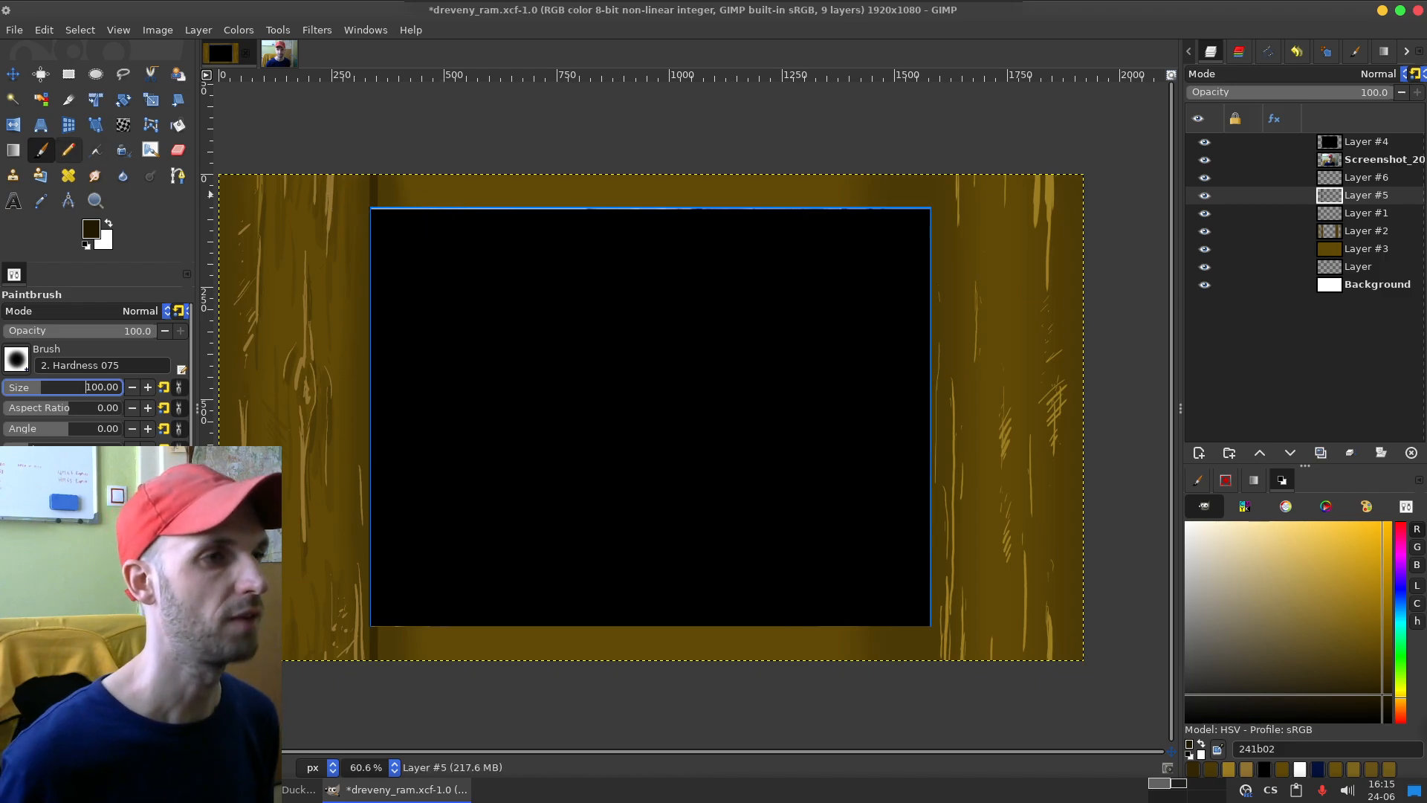
click(42, 150)
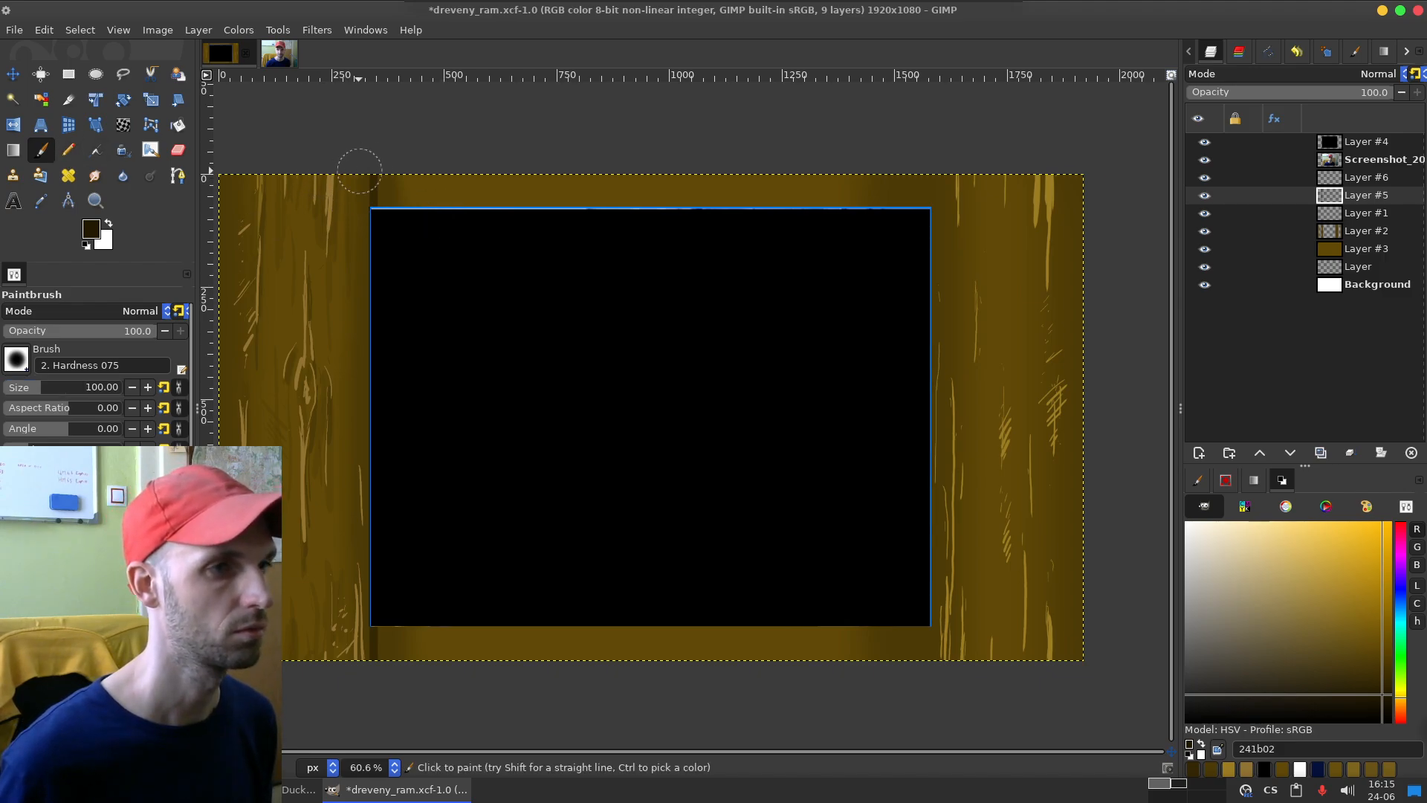
click(376, 154)
shift+click(378, 687)
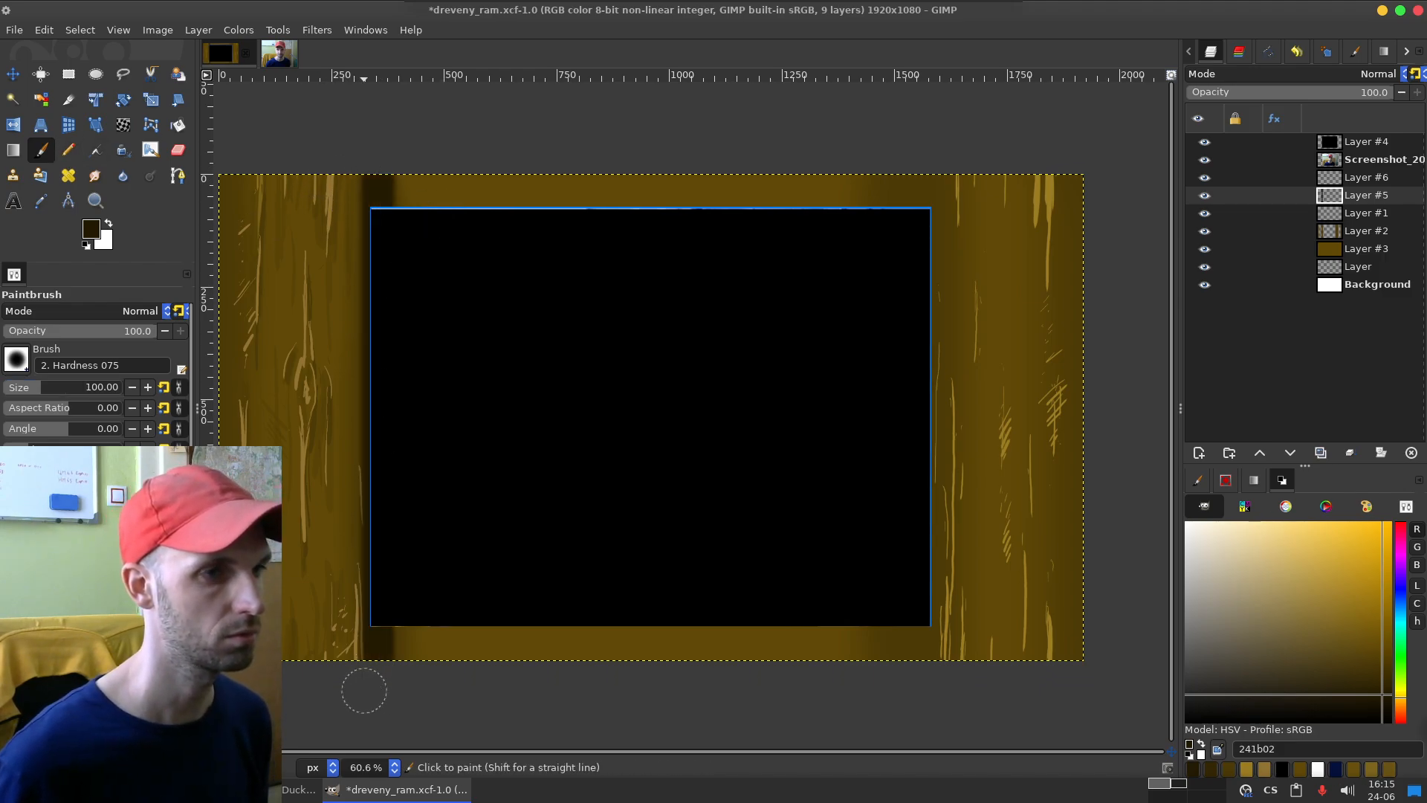
key(ctrl+z)
Step: With dark brown 342703 at brush size 58, paint straight full-height vertical strokes just inside the black area's left and right edges
drag(84, 387, 34, 387)
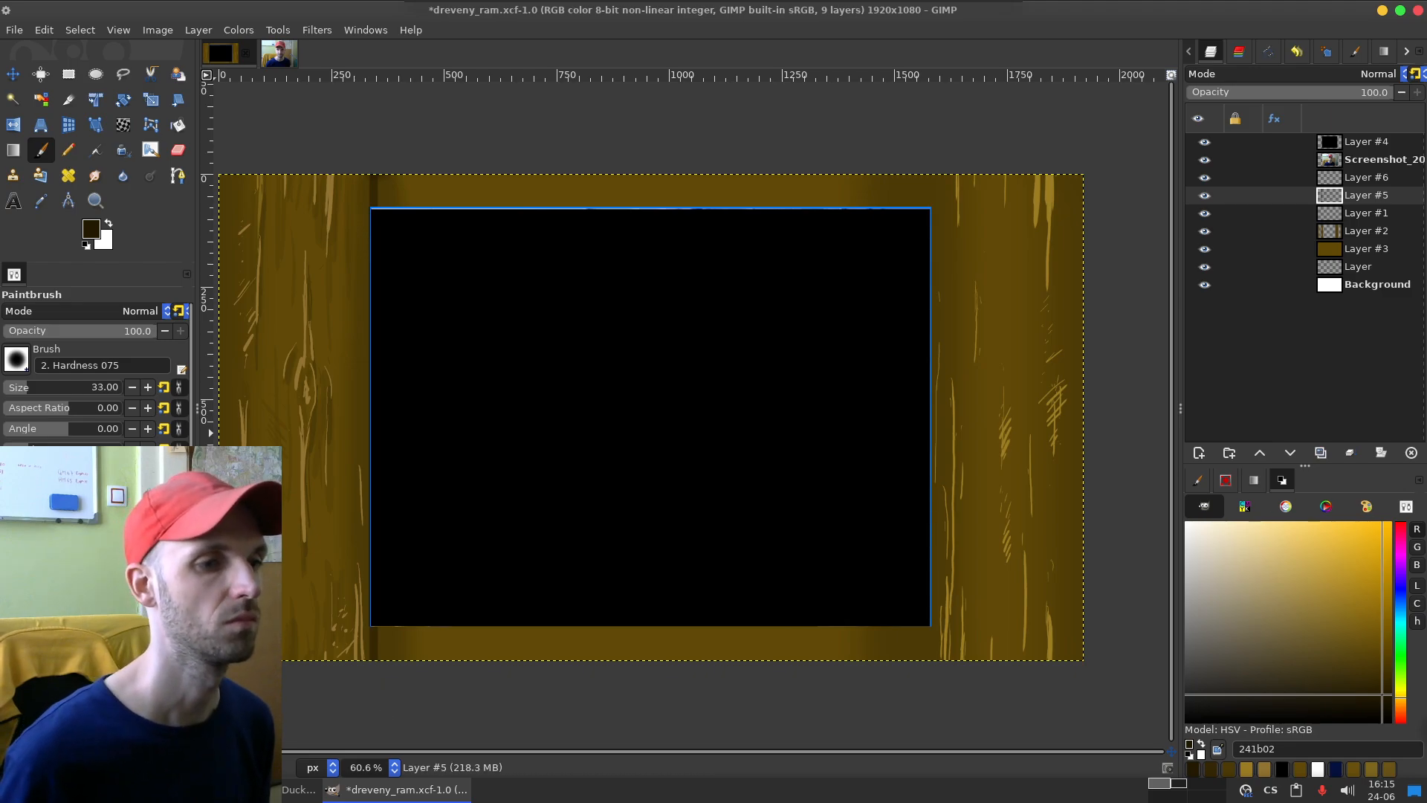
click(1211, 769)
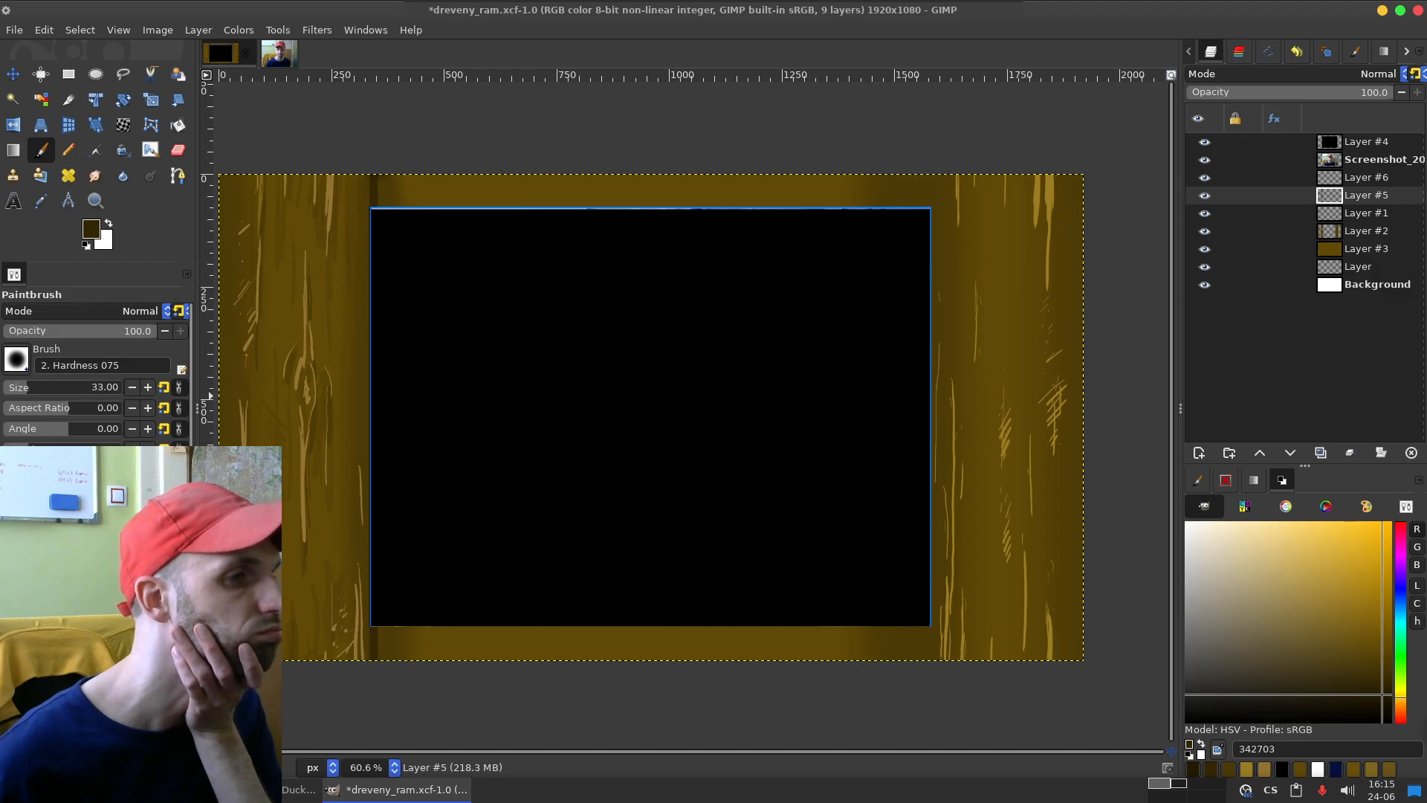
click(32, 386)
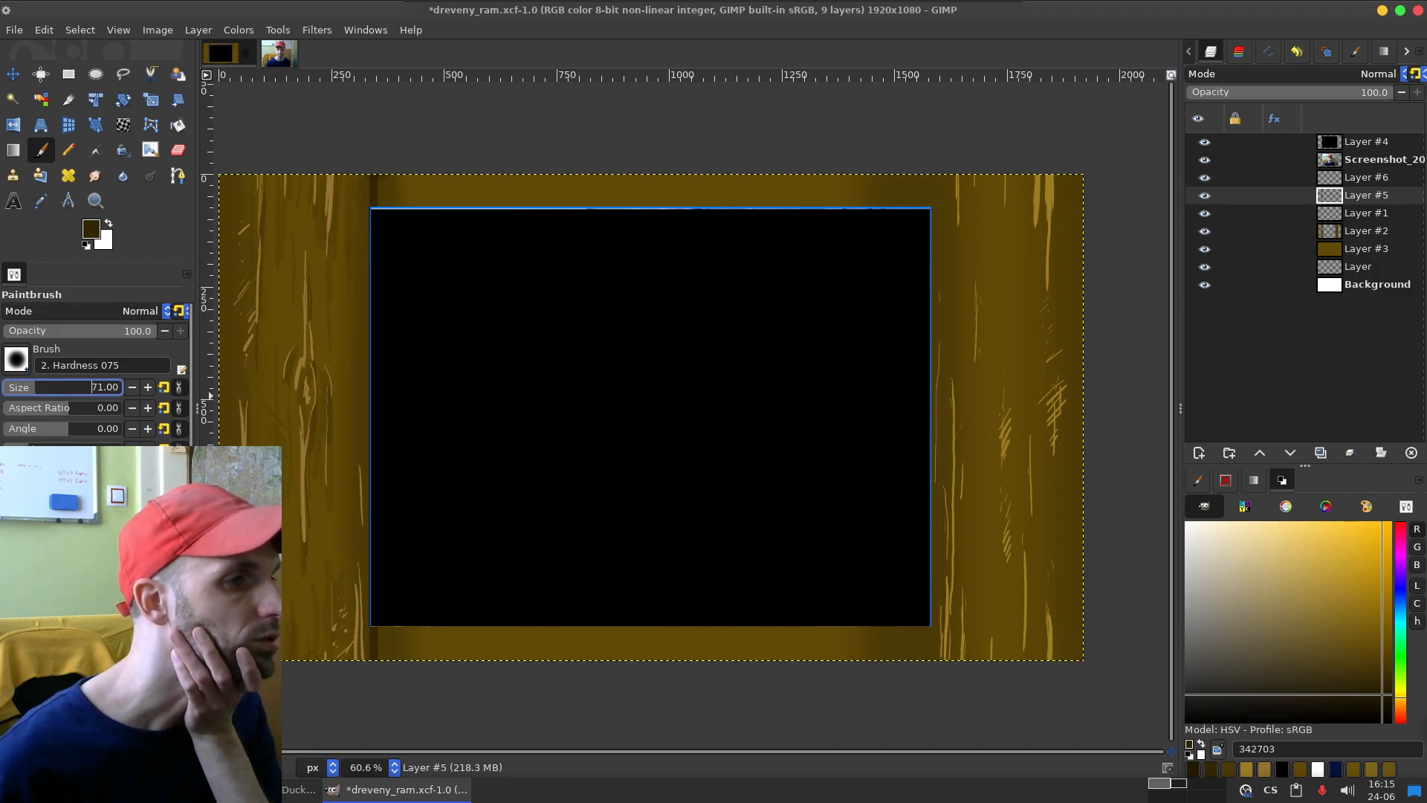
click(376, 164)
shift+click(376, 674)
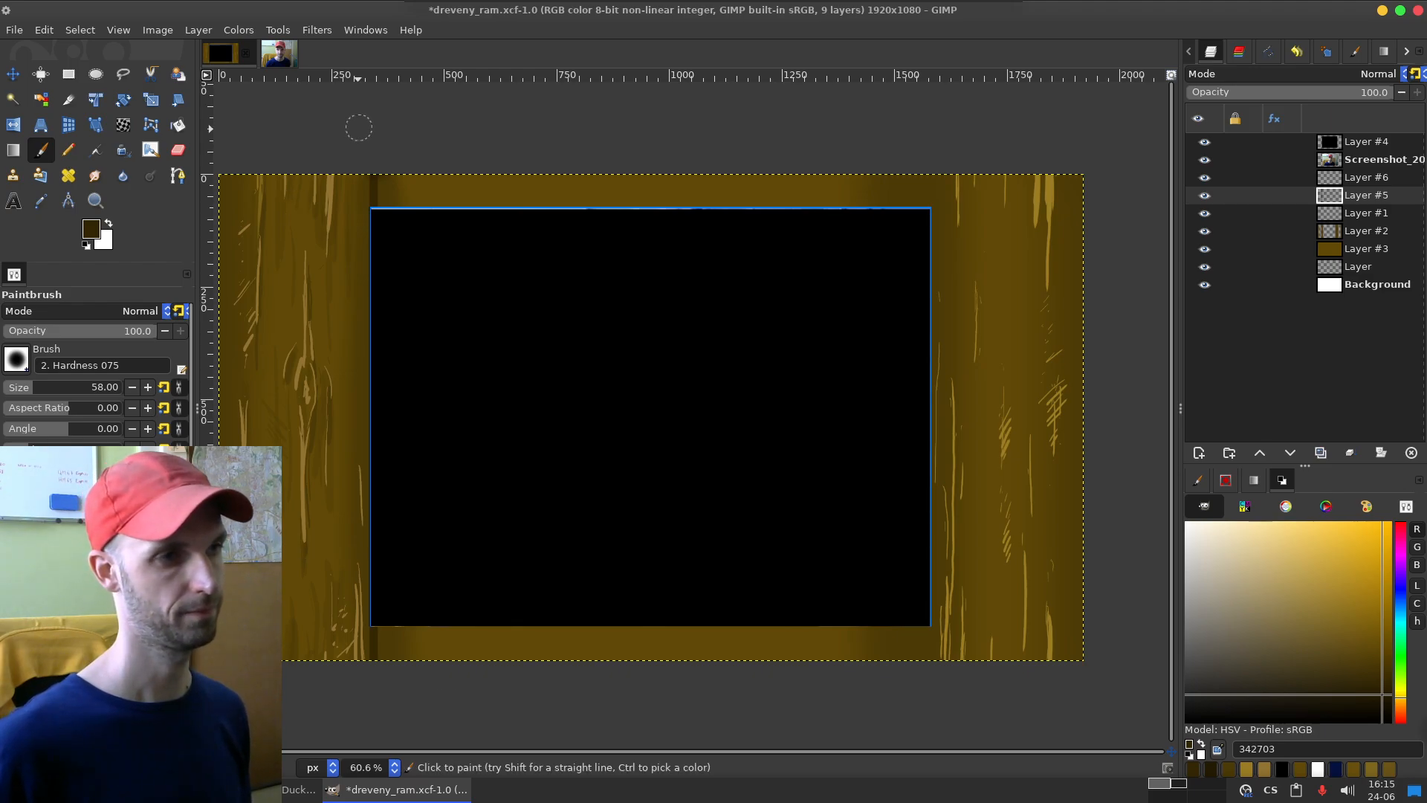
click(379, 145)
shift+click(379, 697)
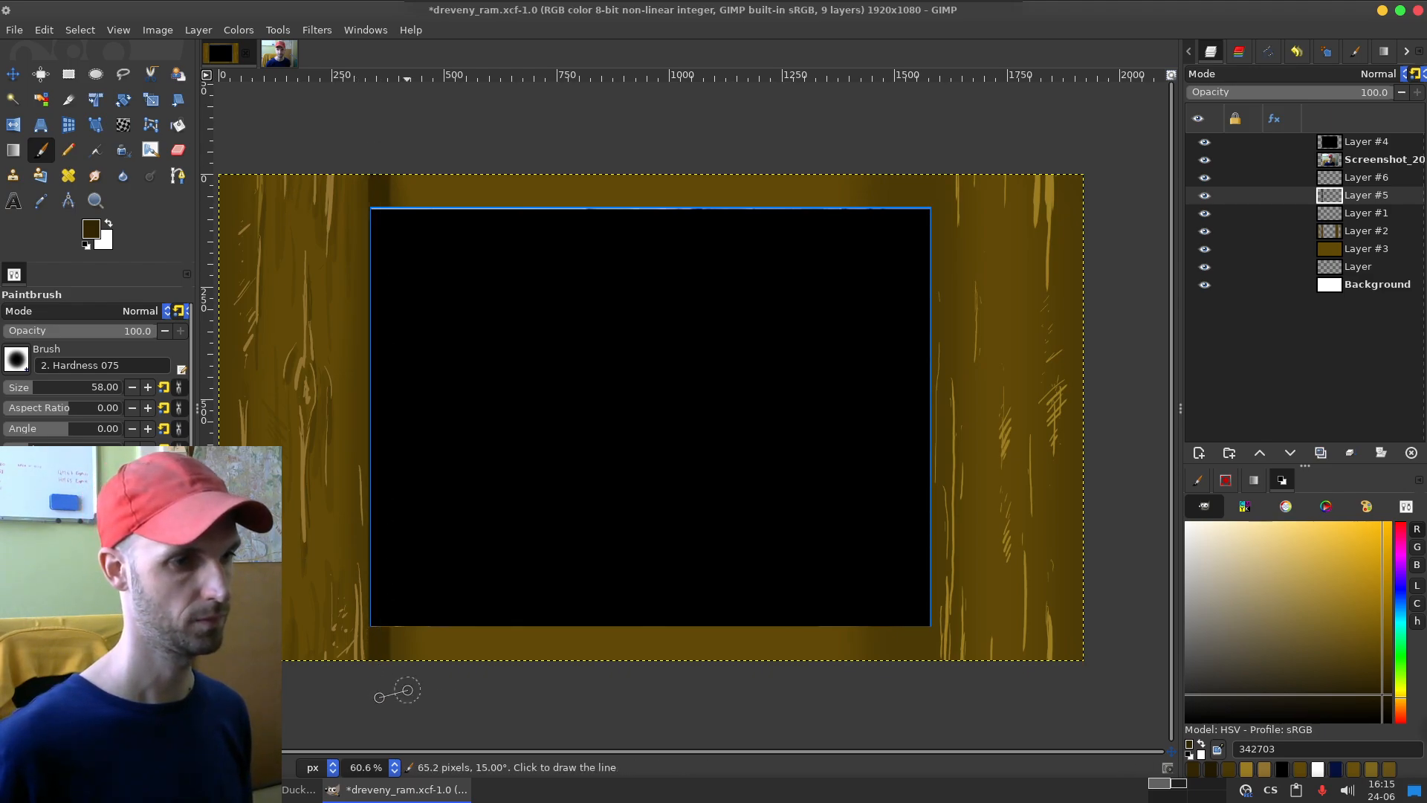
click(921, 153)
shift+click(921, 691)
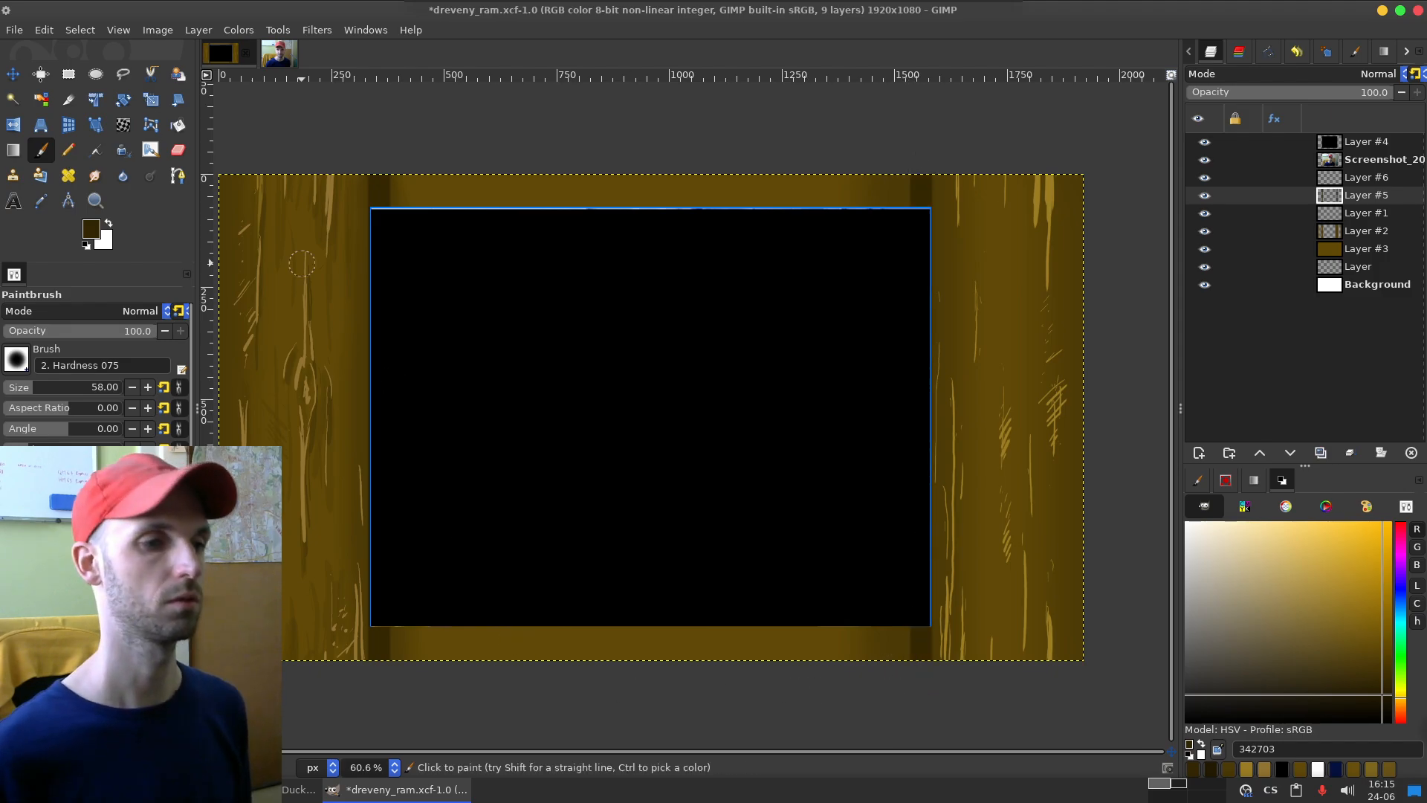
Step: Activate the Rectangle Select tool
click(69, 74)
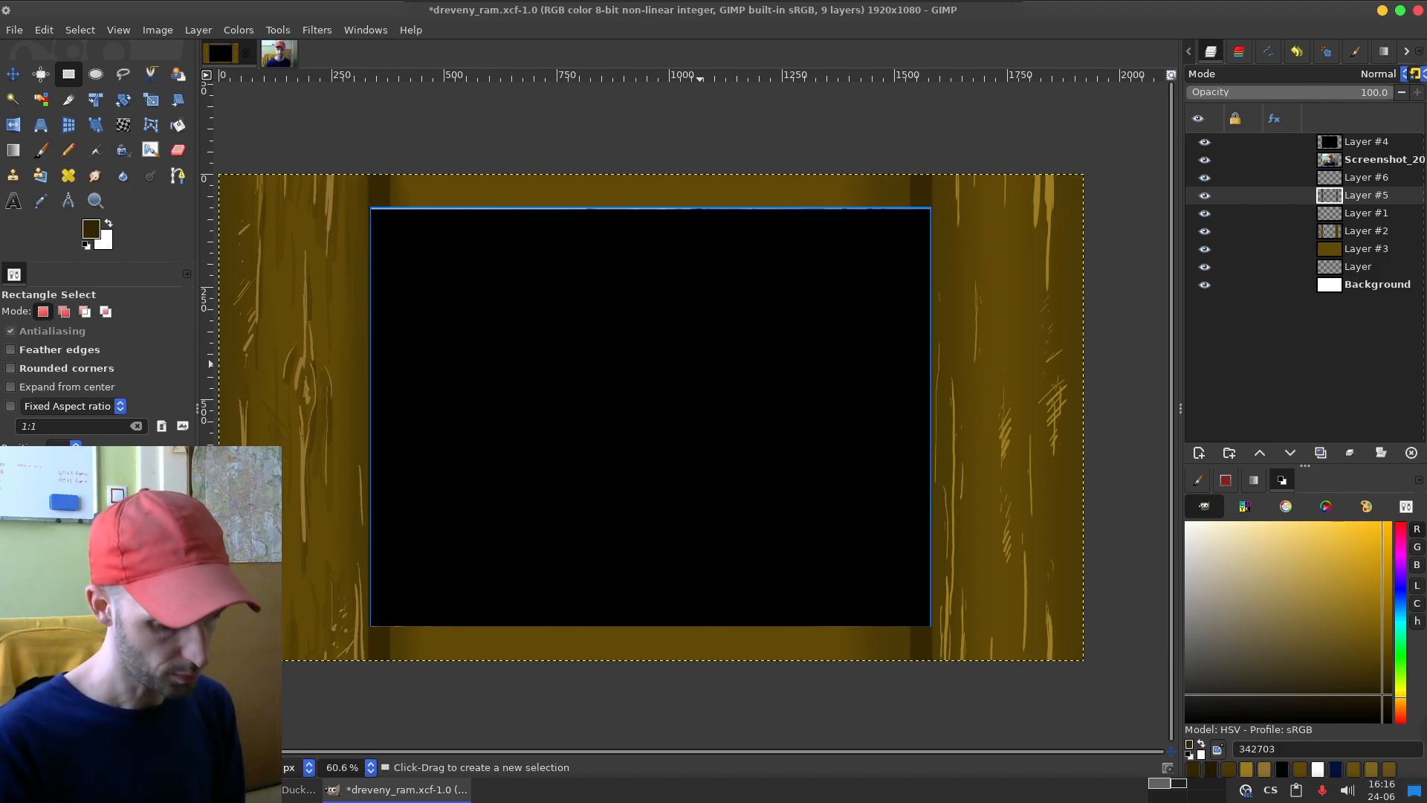
Step: Switch to the LibreWolf browser and search DuckDuckGo in a new tab for "why my stream is not below 1080"
key(alt+Tab)
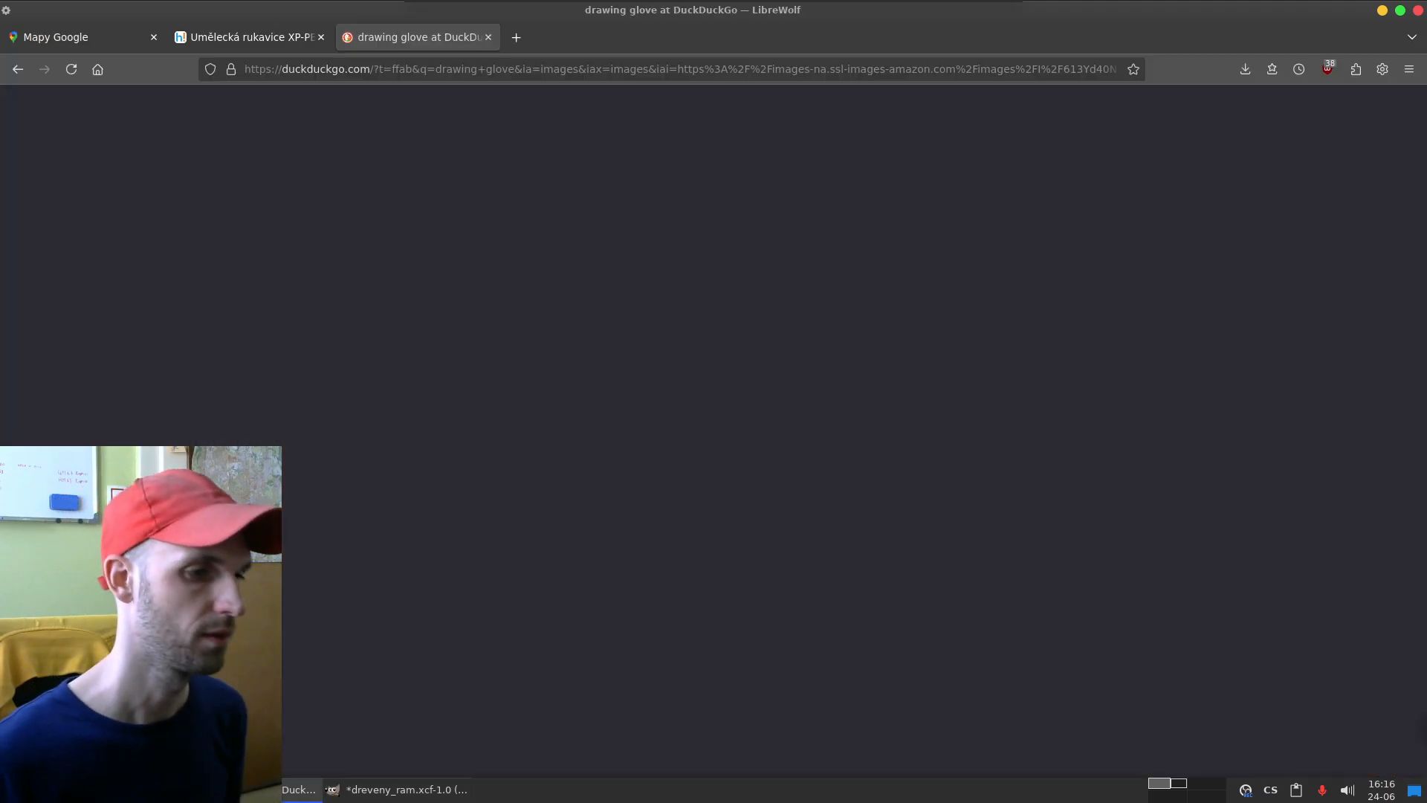
key(ctrl+t)
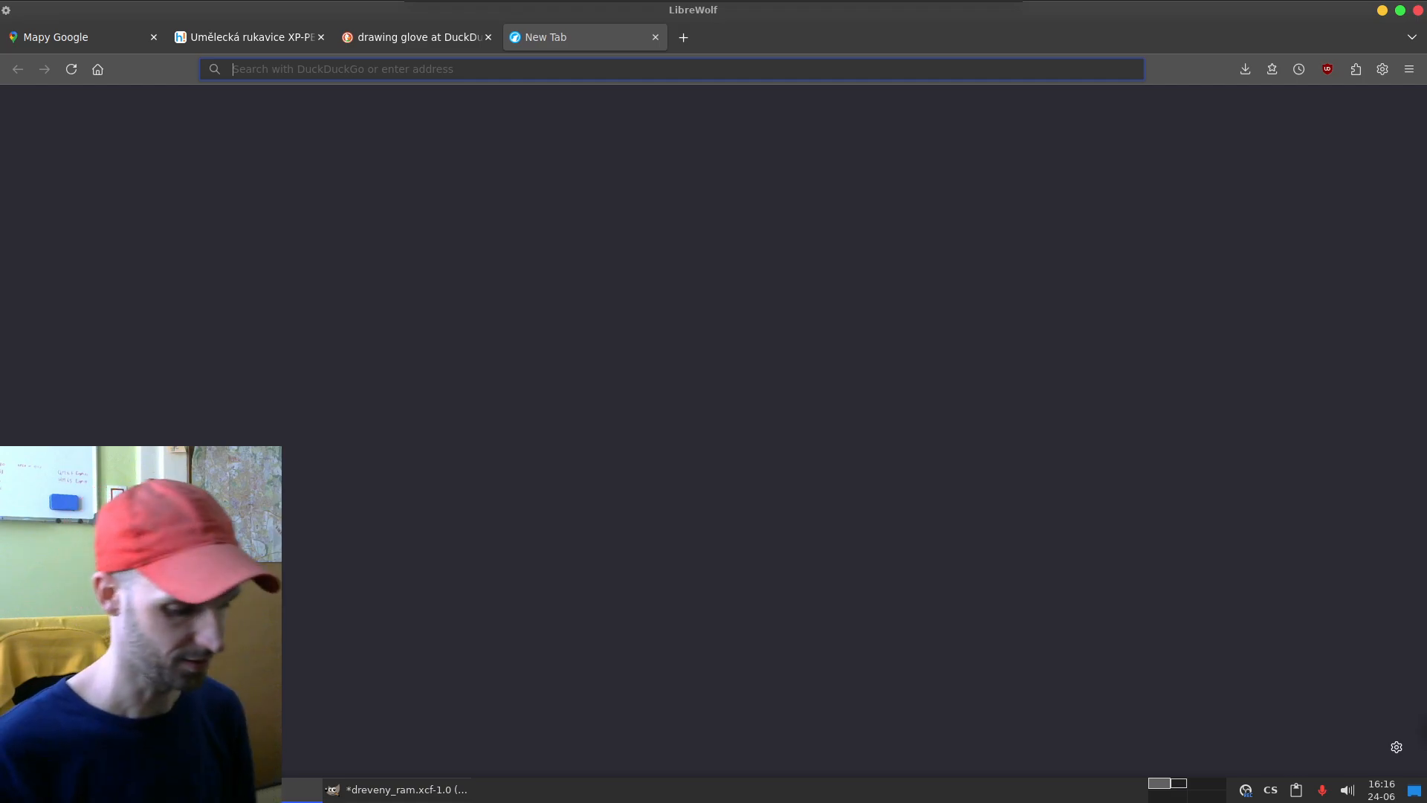
text(w)
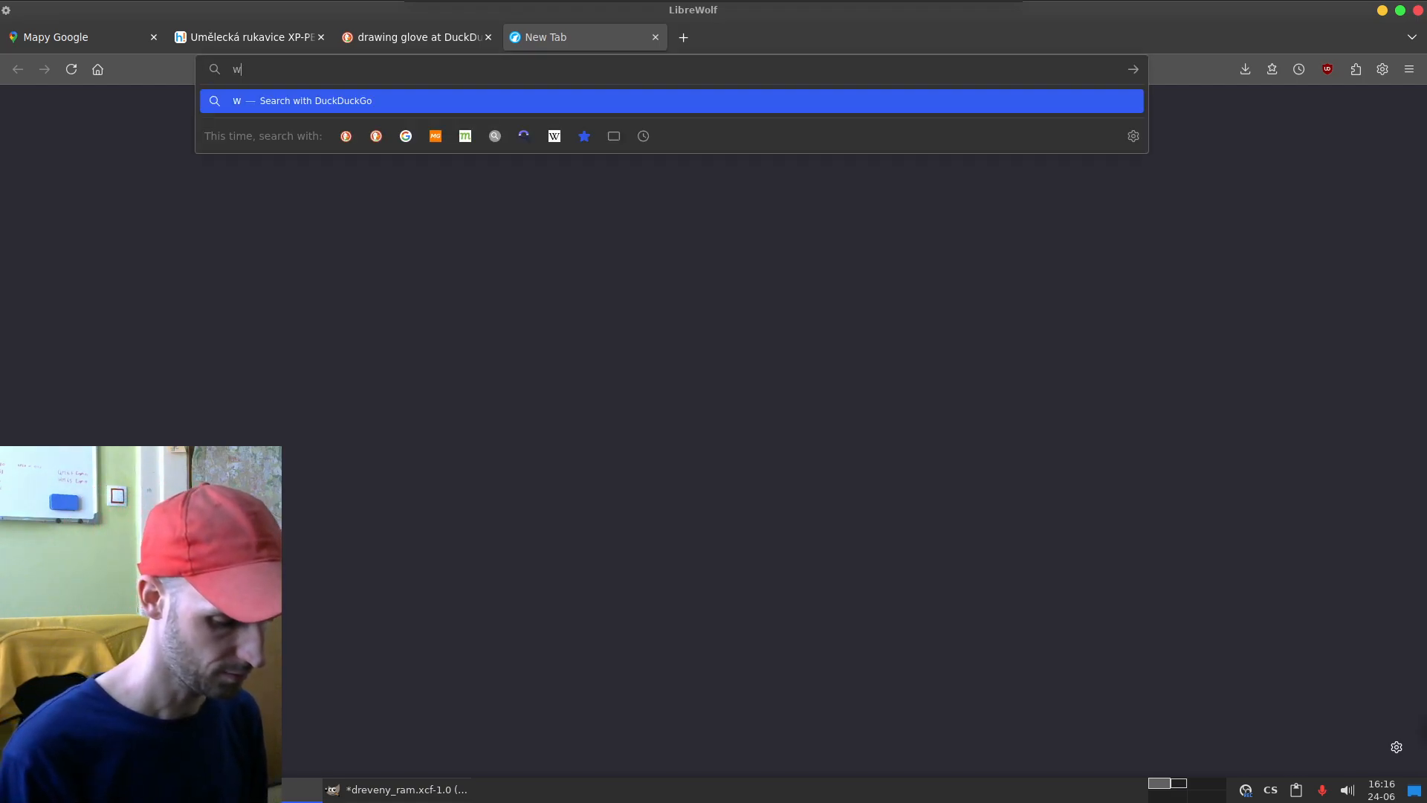
text(hy my stream is not)
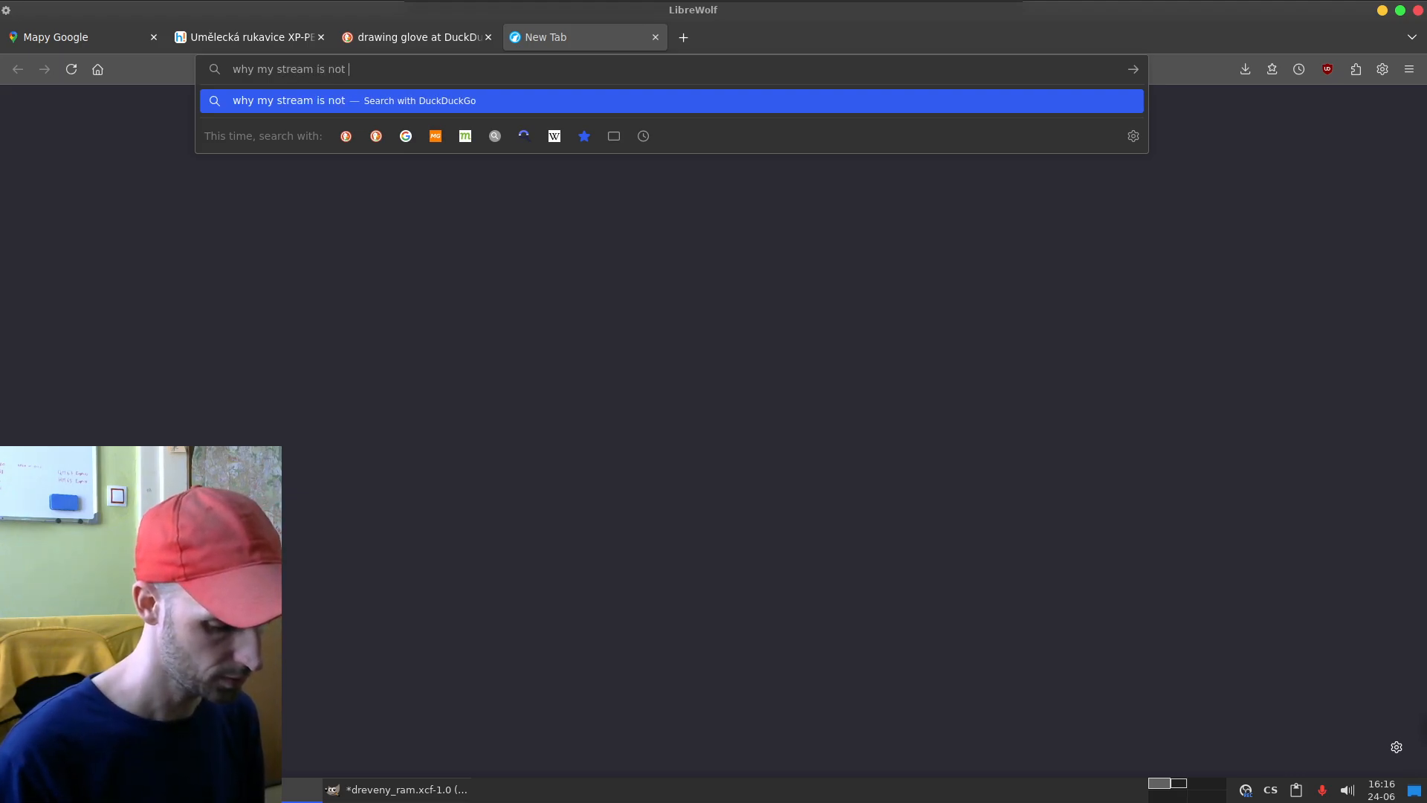
text( below )
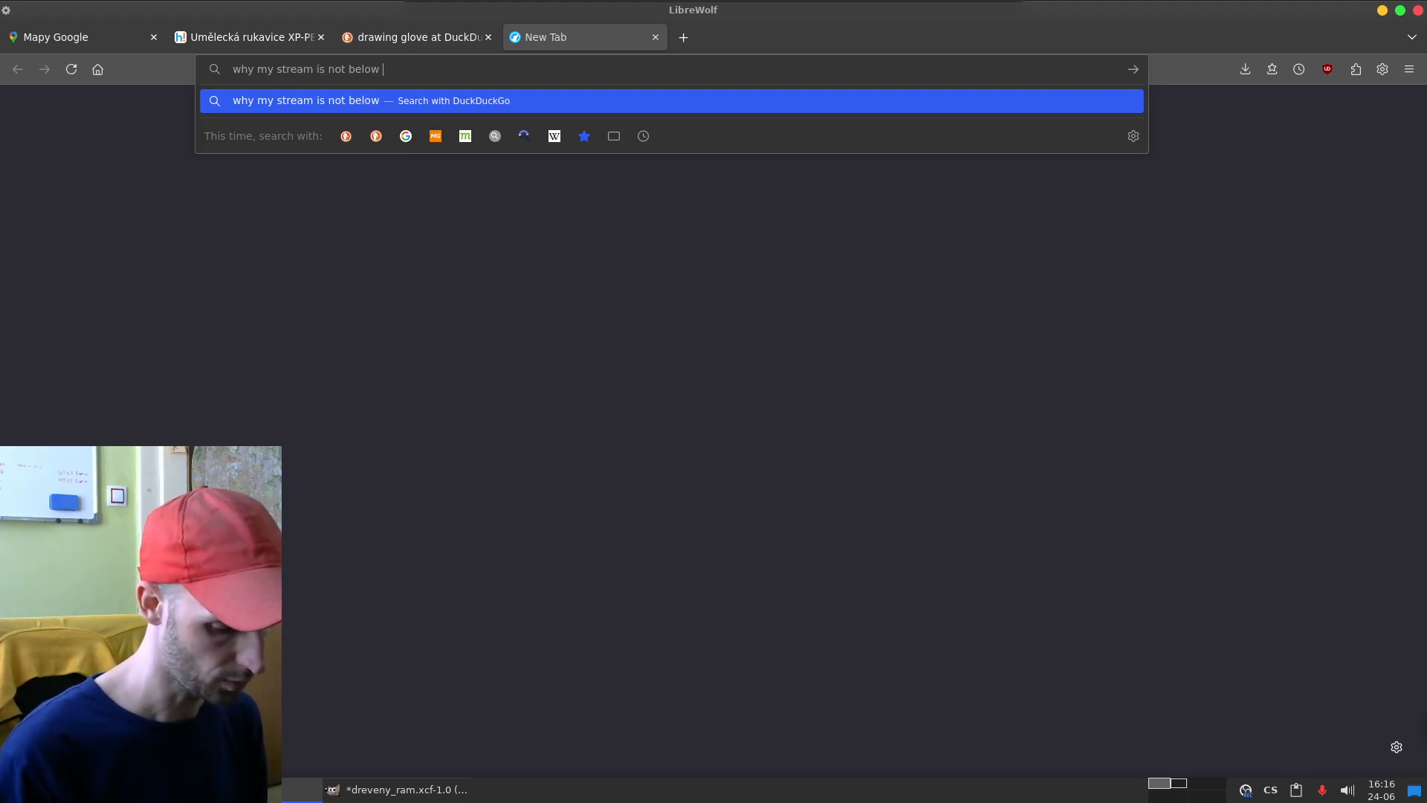
text(1080)
key(Return)
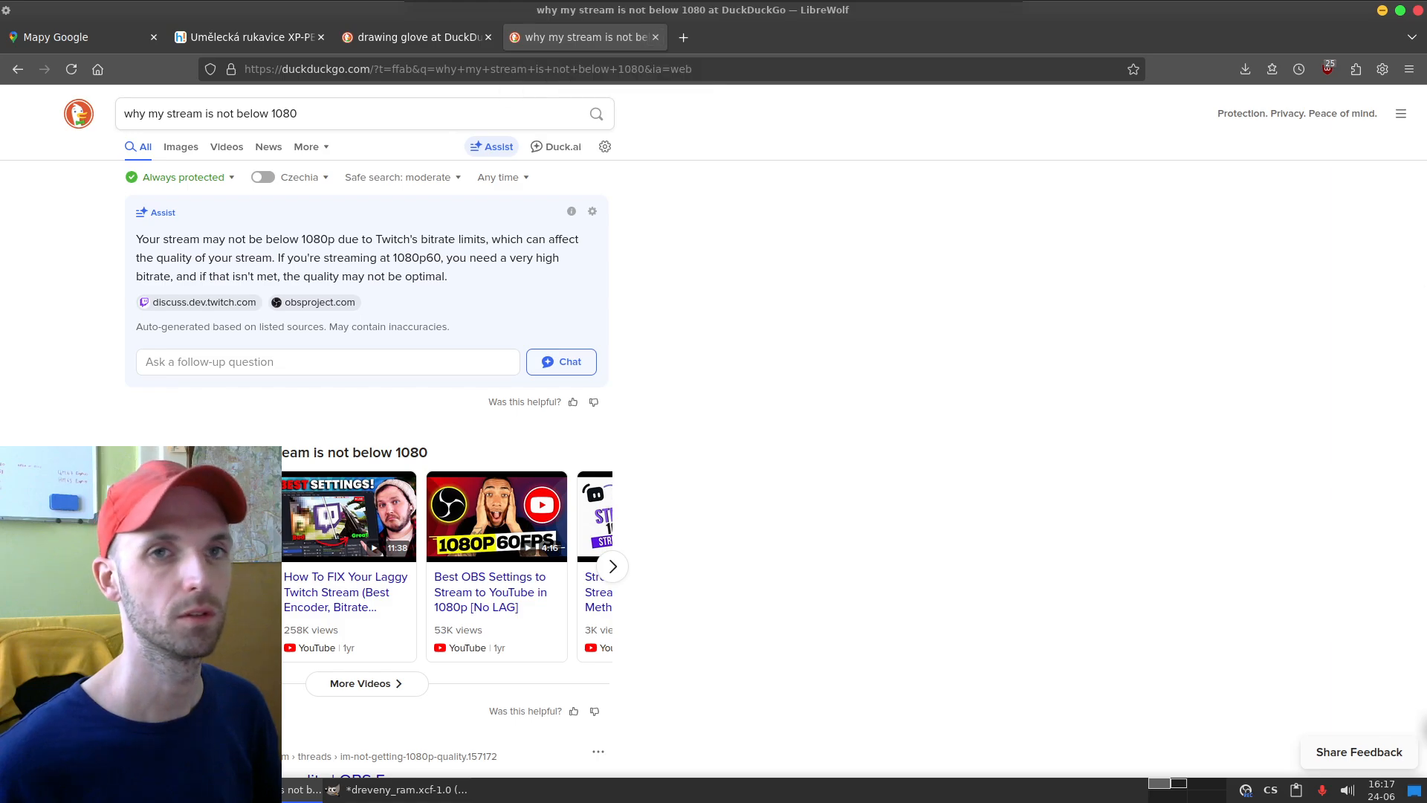
Step: Back in GIMP, select a full-height strip over the left dark stroke and add a 25-pixel-wide strip along the black area's right edge
key(alt+Tab)
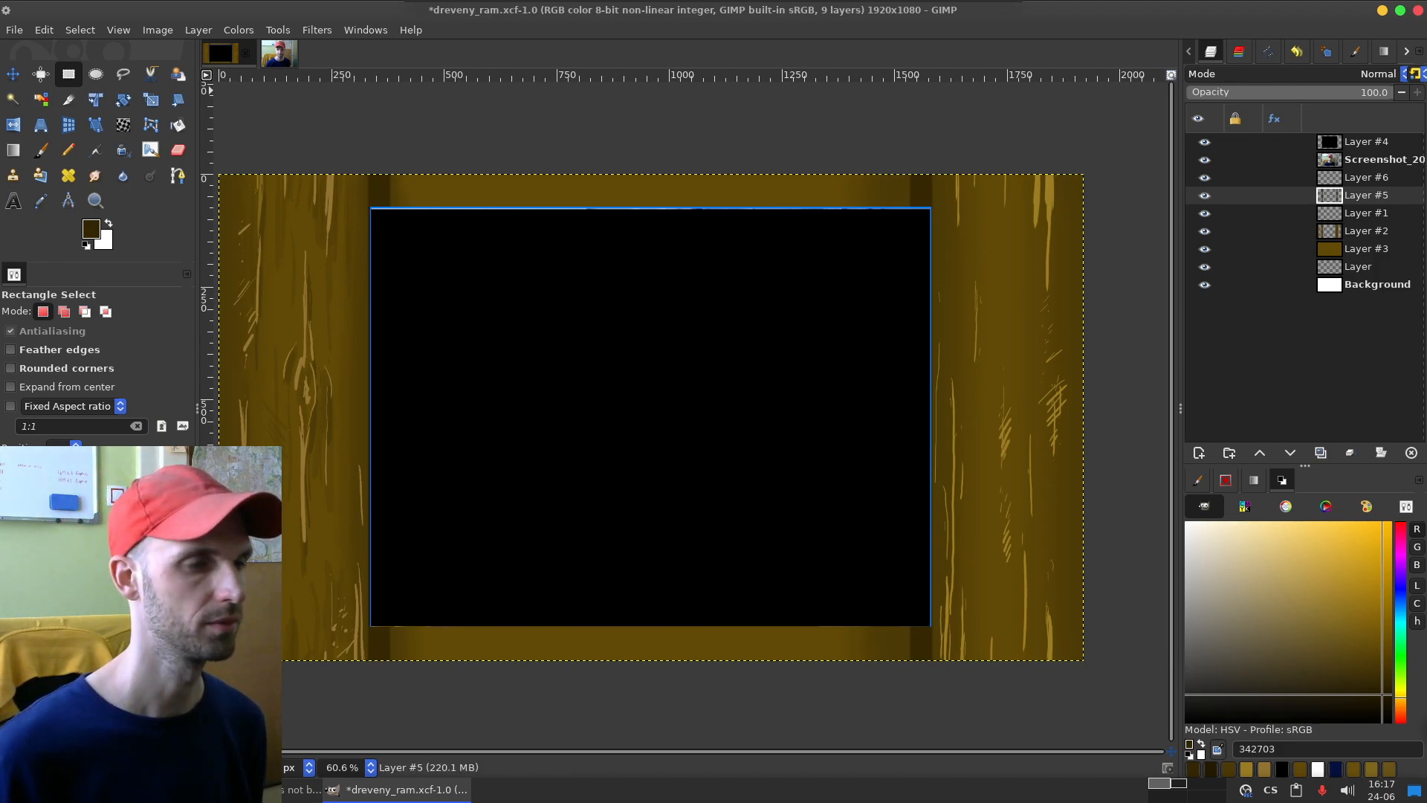
drag(369, 169, 391, 737)
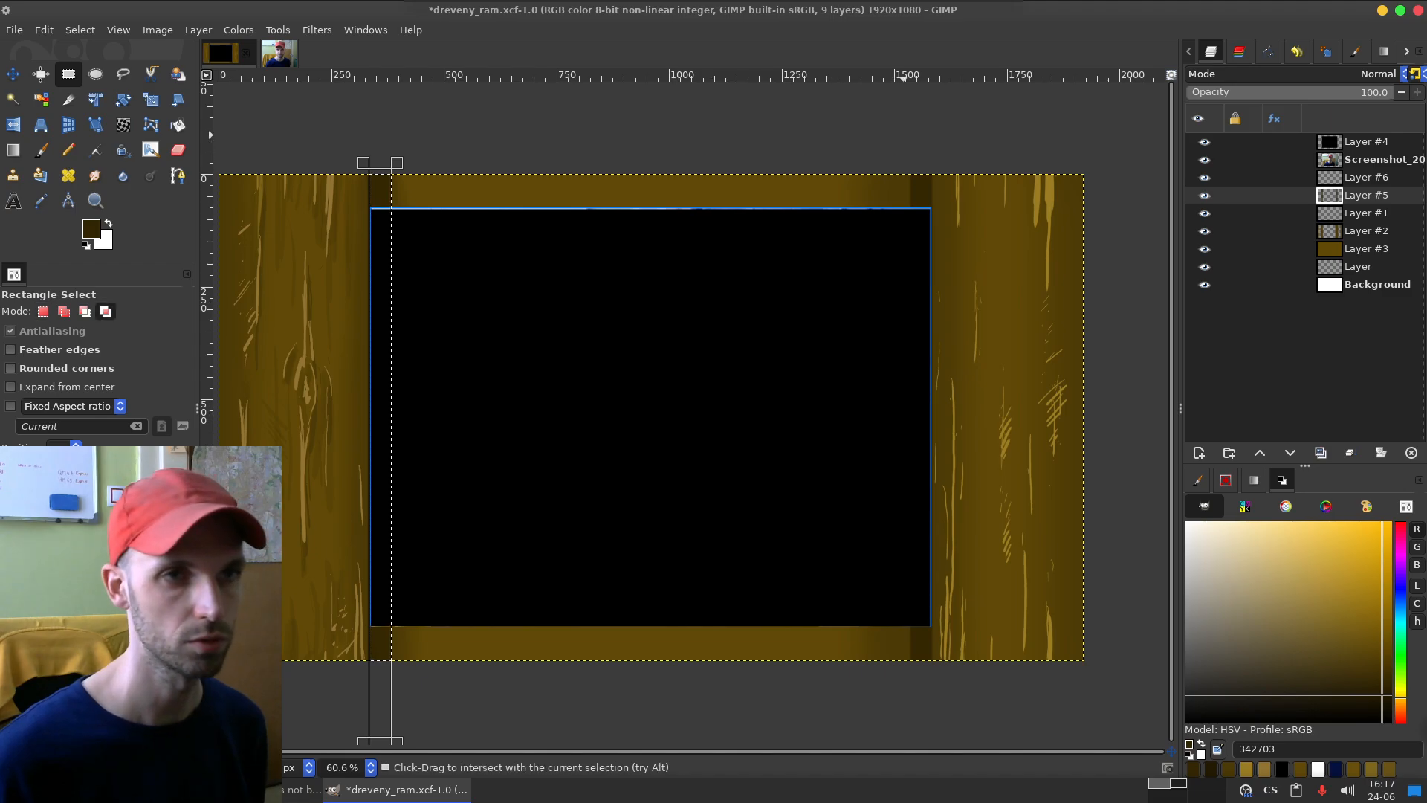
drag(893, 128, 930, 705)
drag(897, 632, 923, 631)
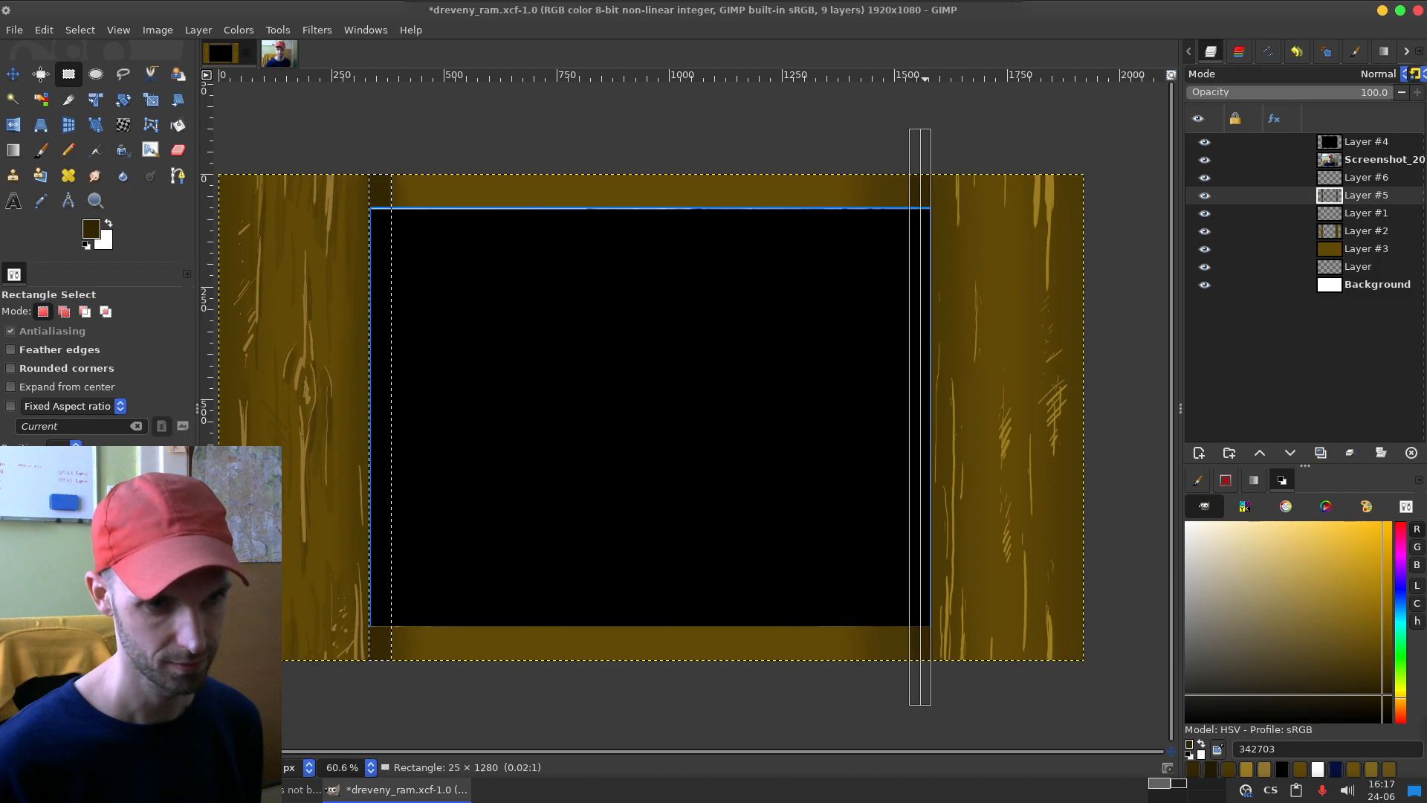
key(Return)
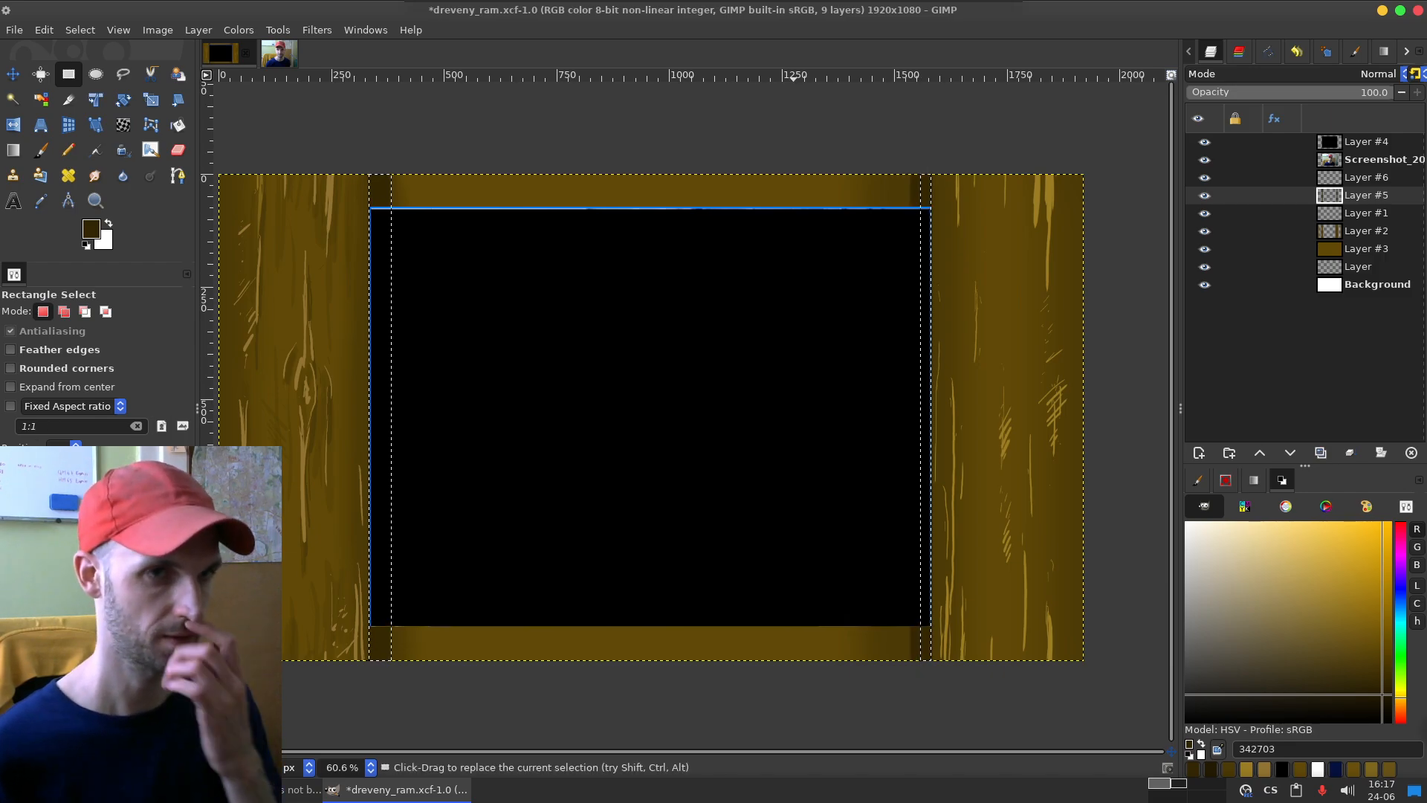
Step: Undo the last strip selection and add a wider full-height strip covering the dark stroke along the black area's right edge
key(ctrl+z)
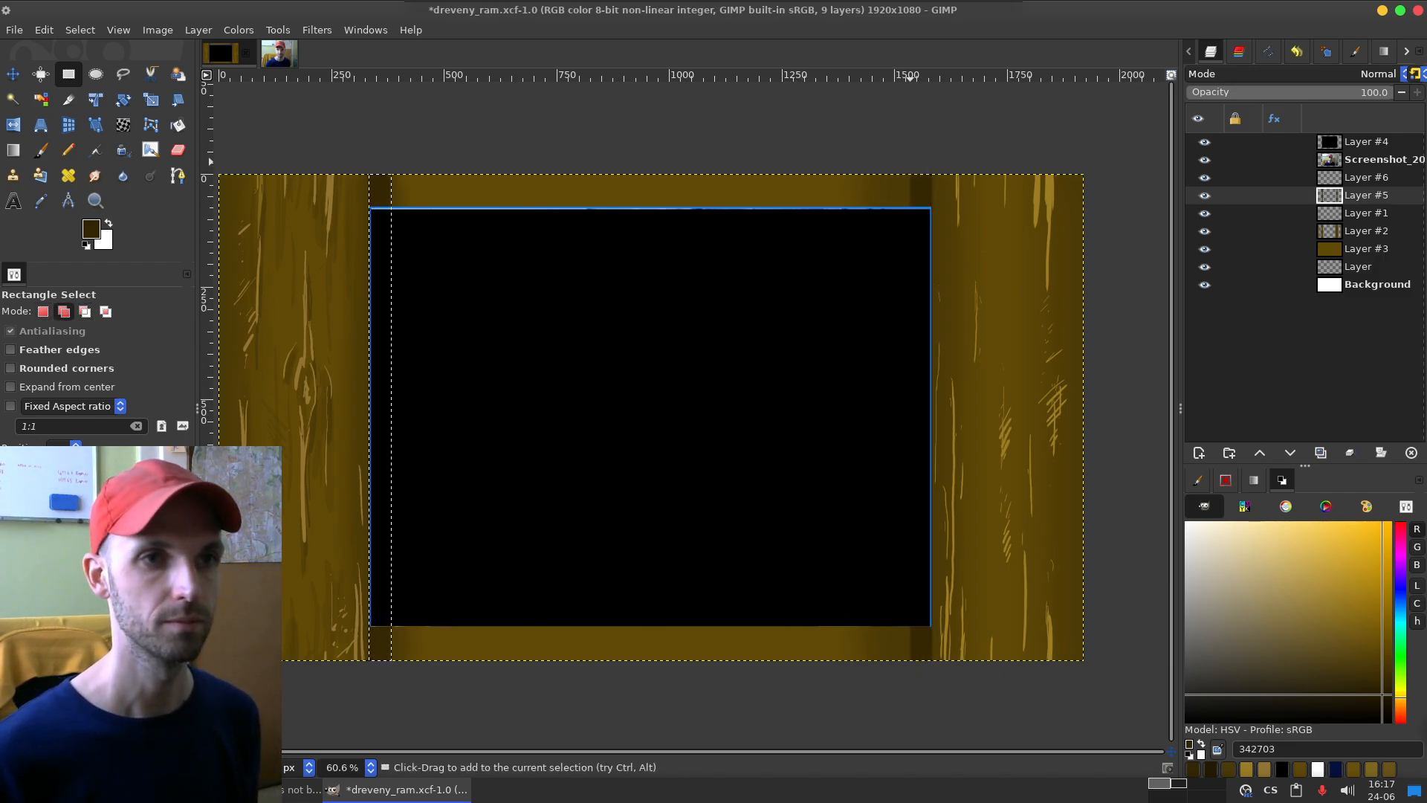
drag(909, 160, 932, 702)
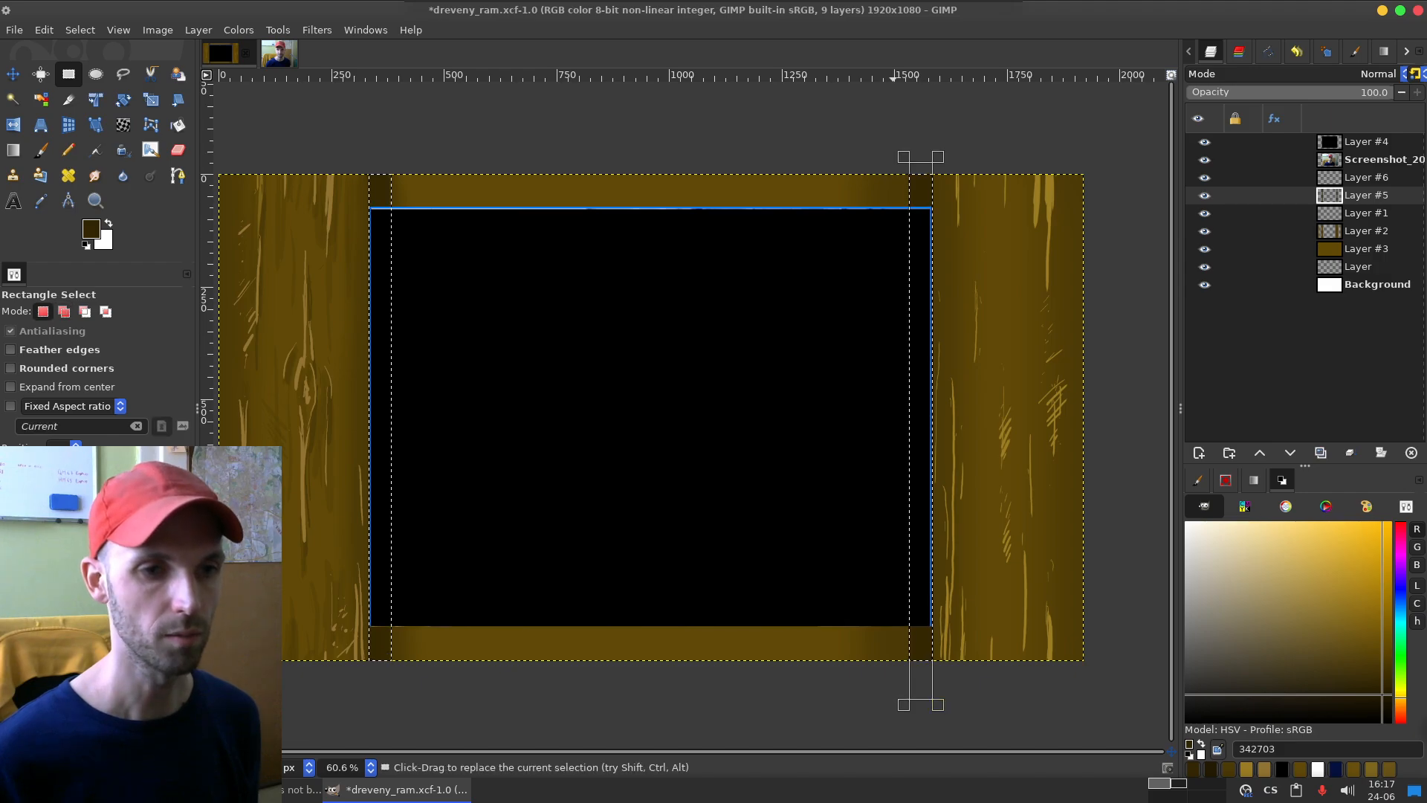
Step: Using the Paintbrush at size 58 in 342703, paint a straight full-height vertical line along the left selected strip's inner edge
key(p)
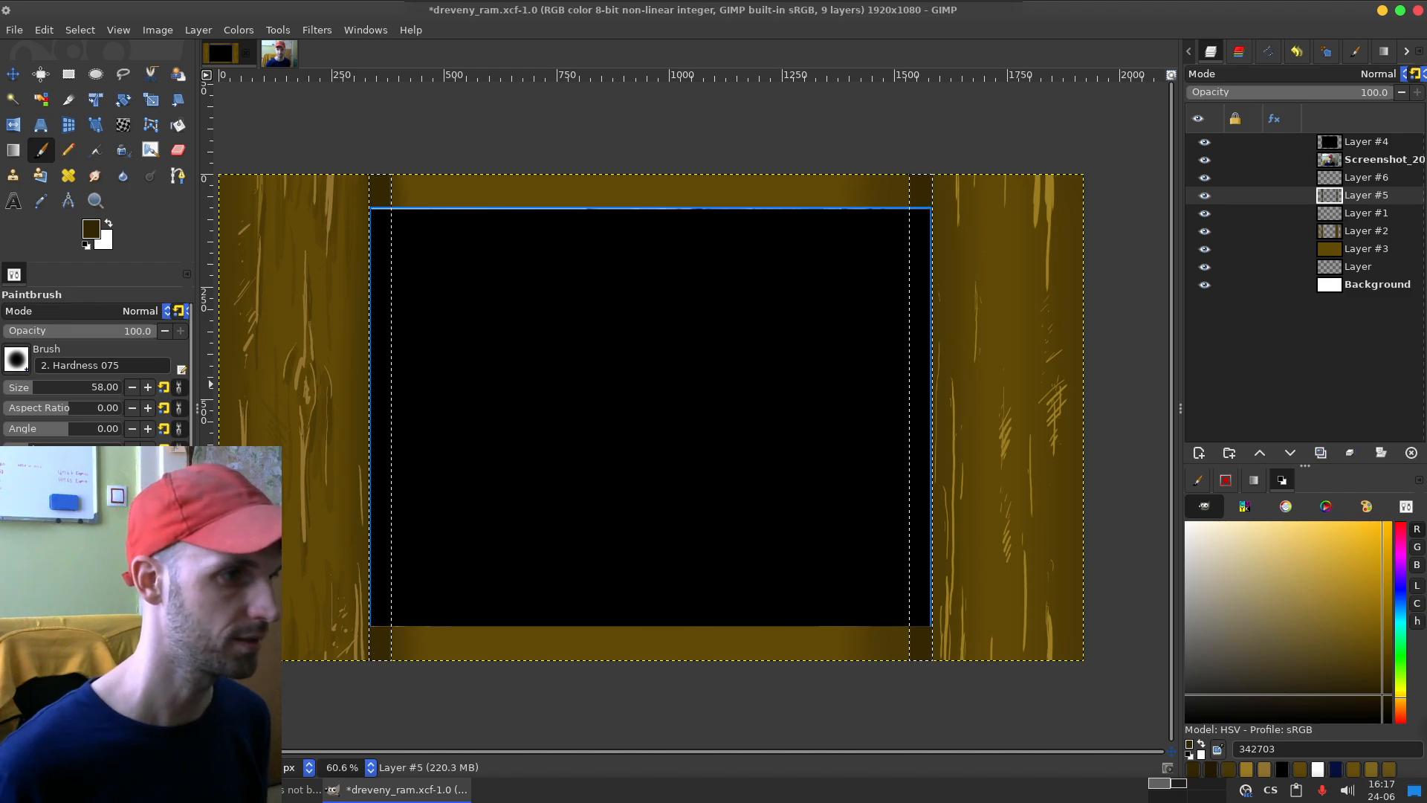
scroll(446, 484, up, 4)
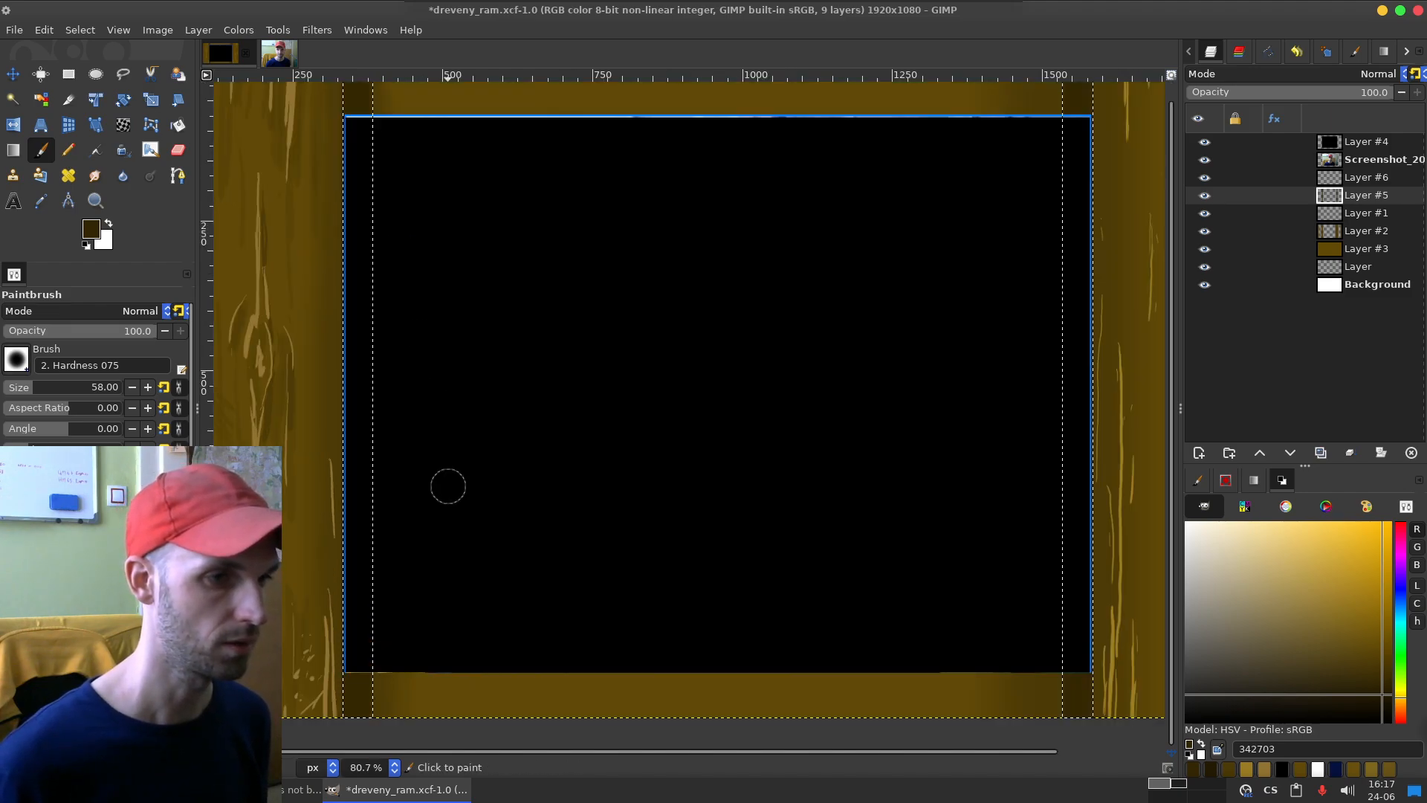
scroll(376, 401, down, 3)
scroll(547, 401, up, 2)
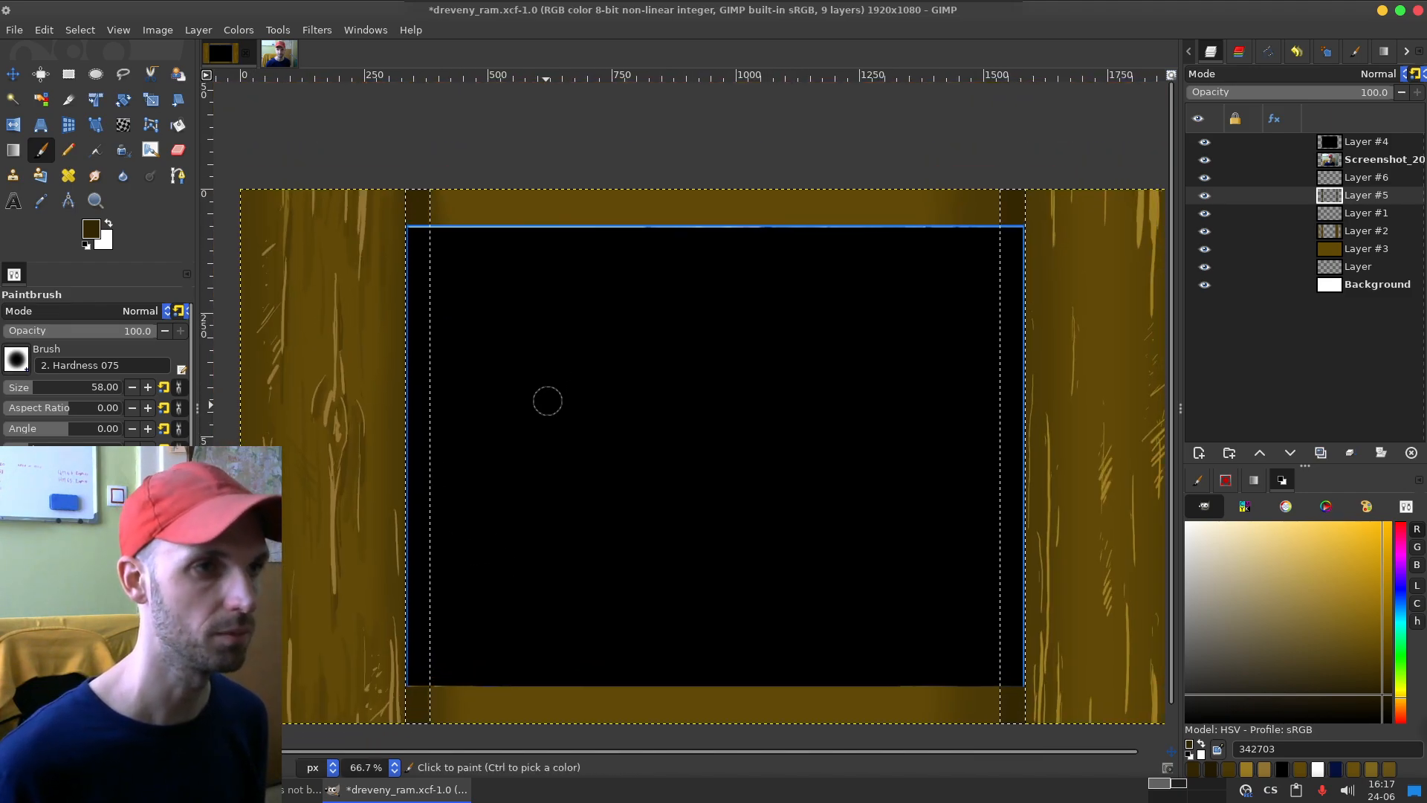
click(426, 141)
shift+click(426, 653)
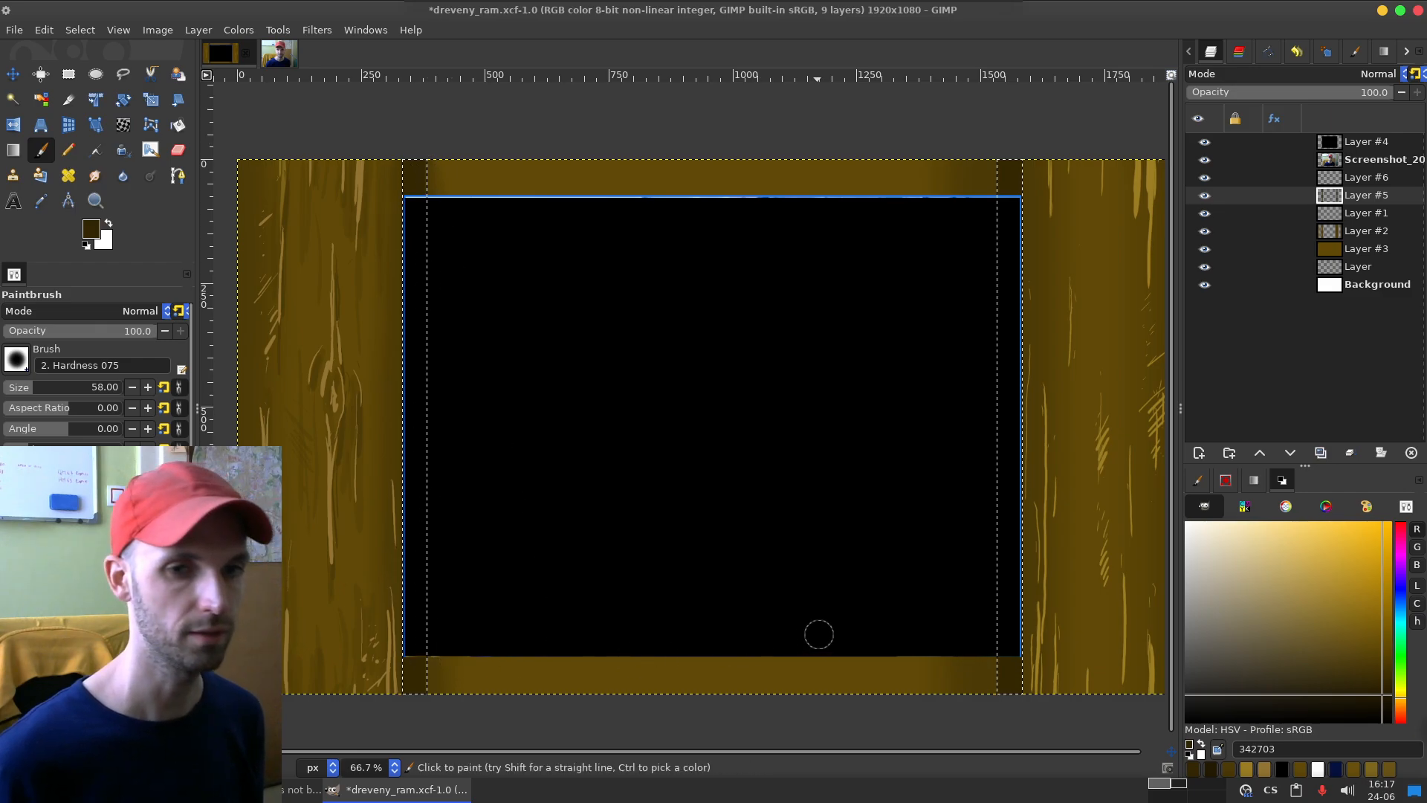
ctrl+shift+click(432, 727)
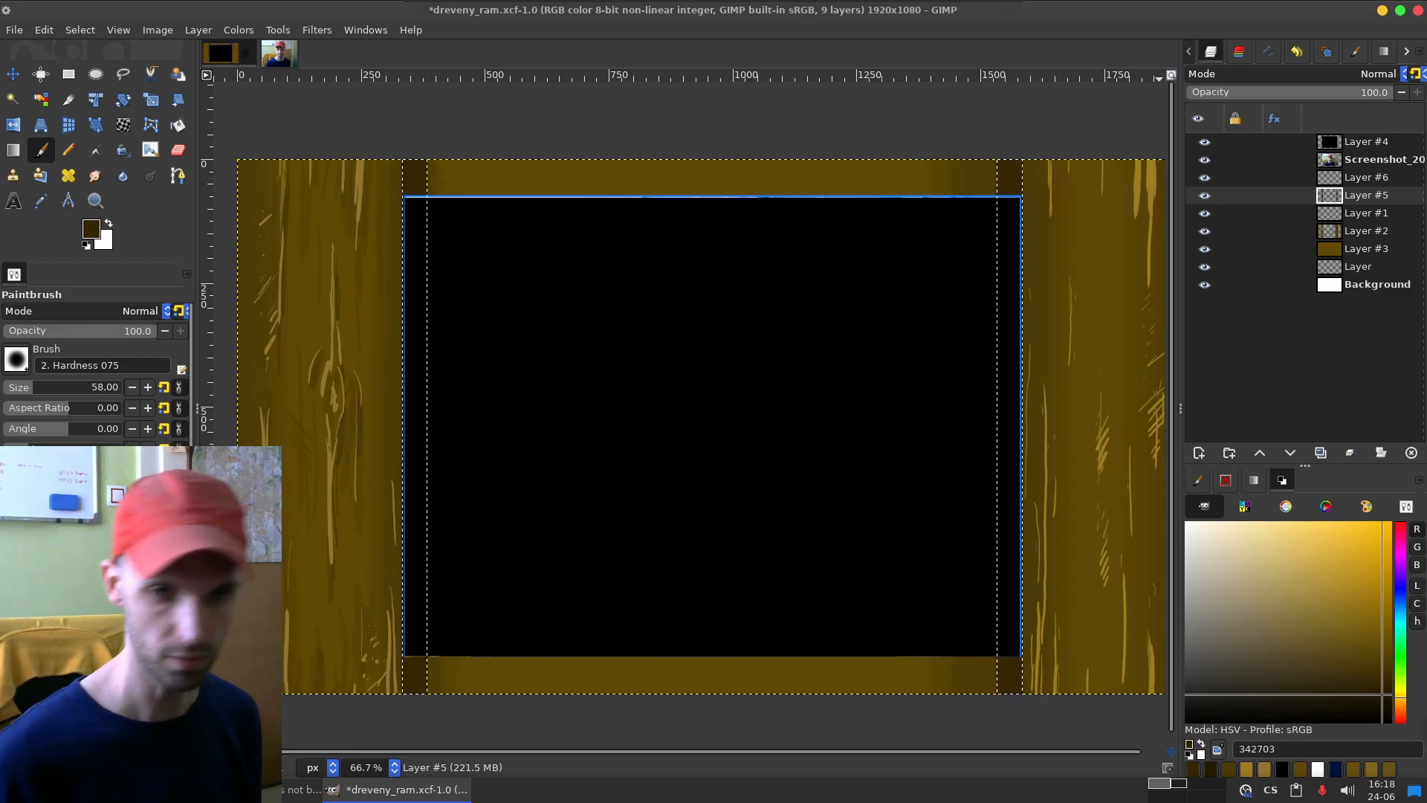
Step: With near-black brown 171101 at brush size 105, paint straight full-height vertical lines along both selected strips' inner edges and clear the selection
click(1386, 704)
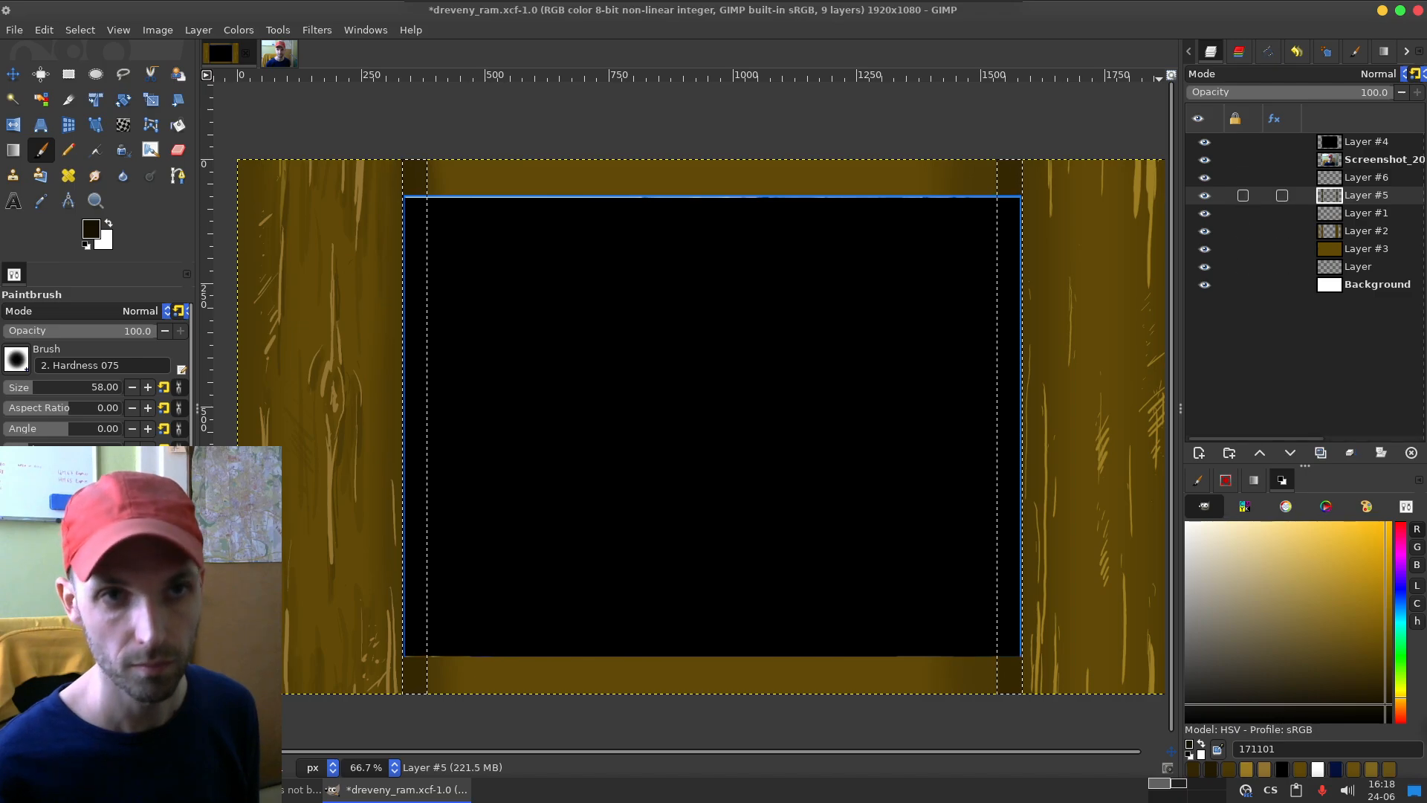
click(1205, 195)
click(1205, 195)
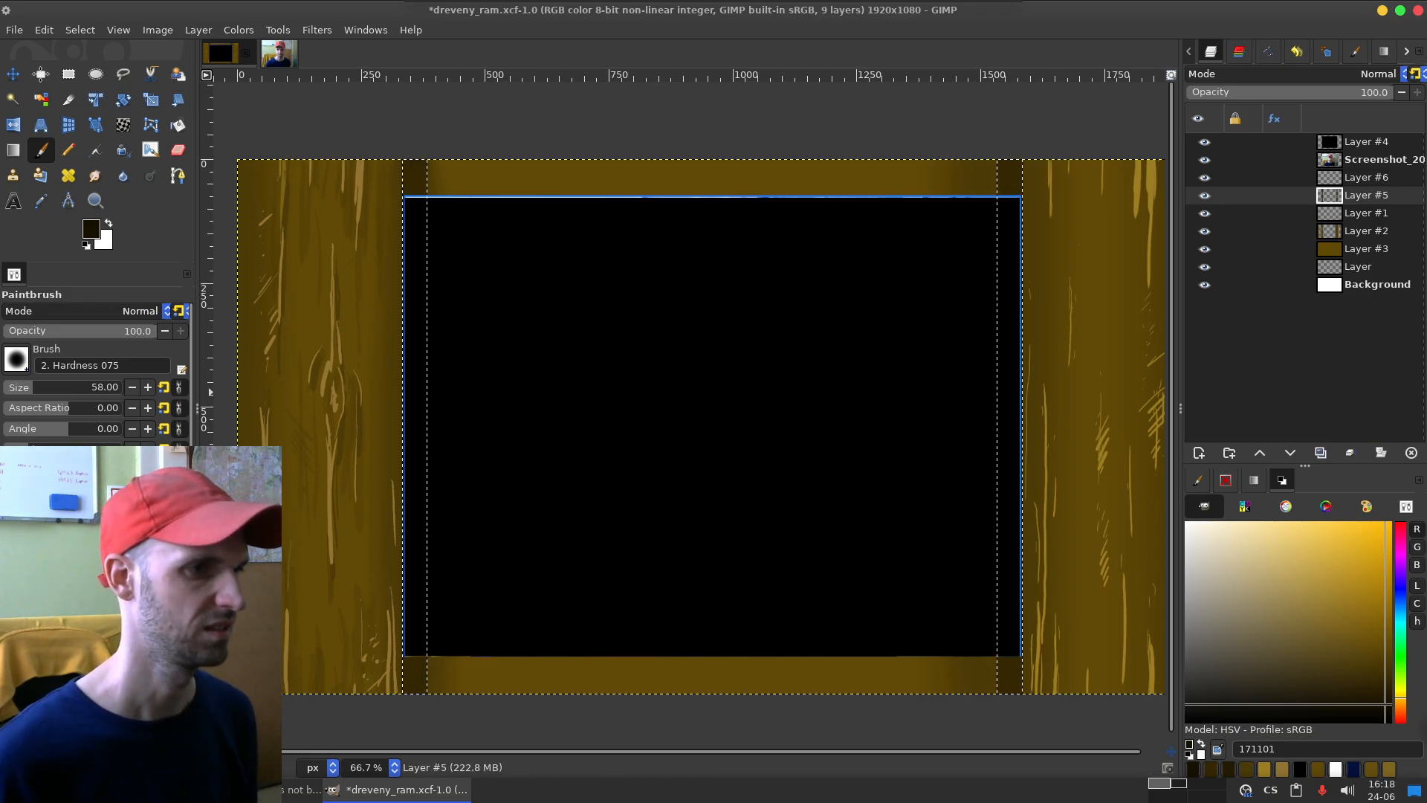
click(41, 385)
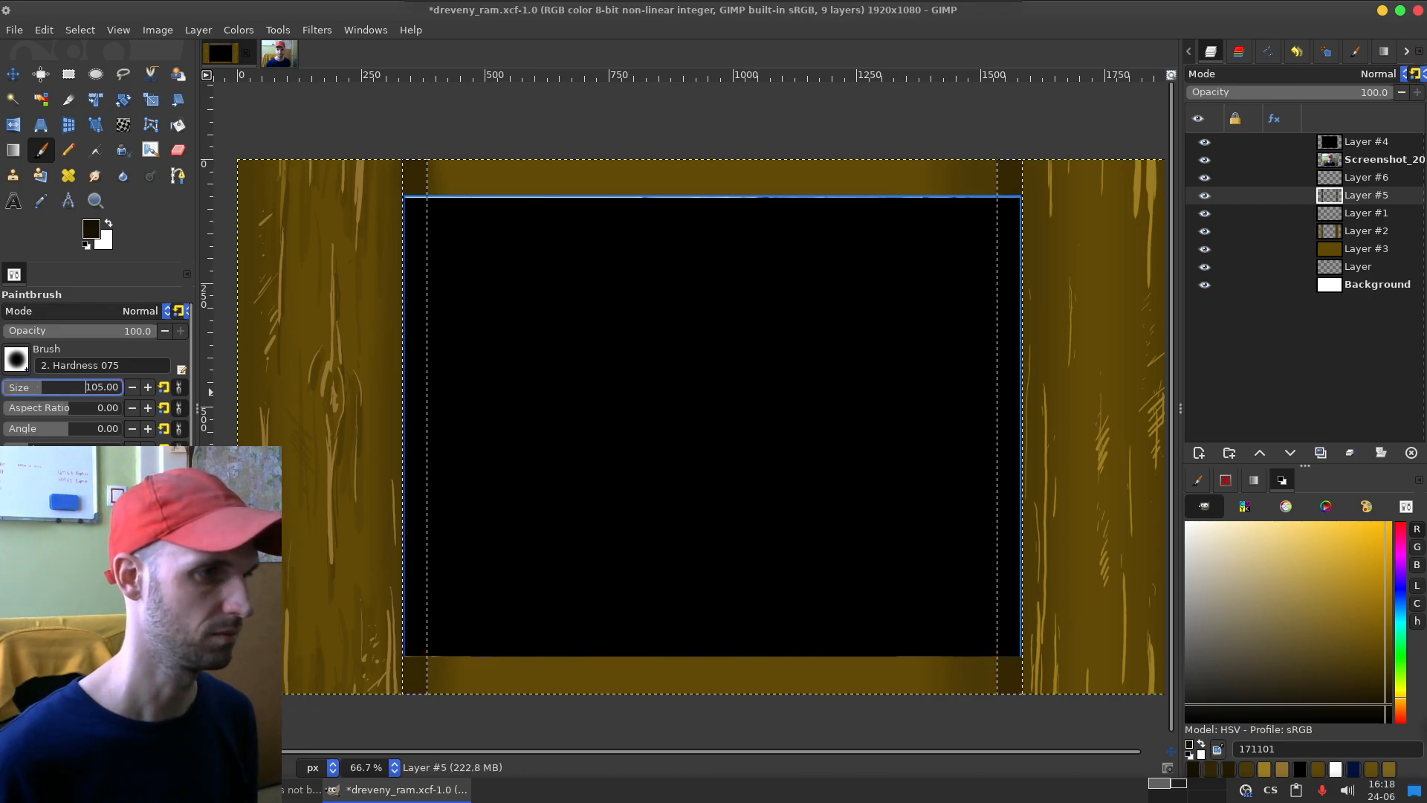
shift+click(439, 136)
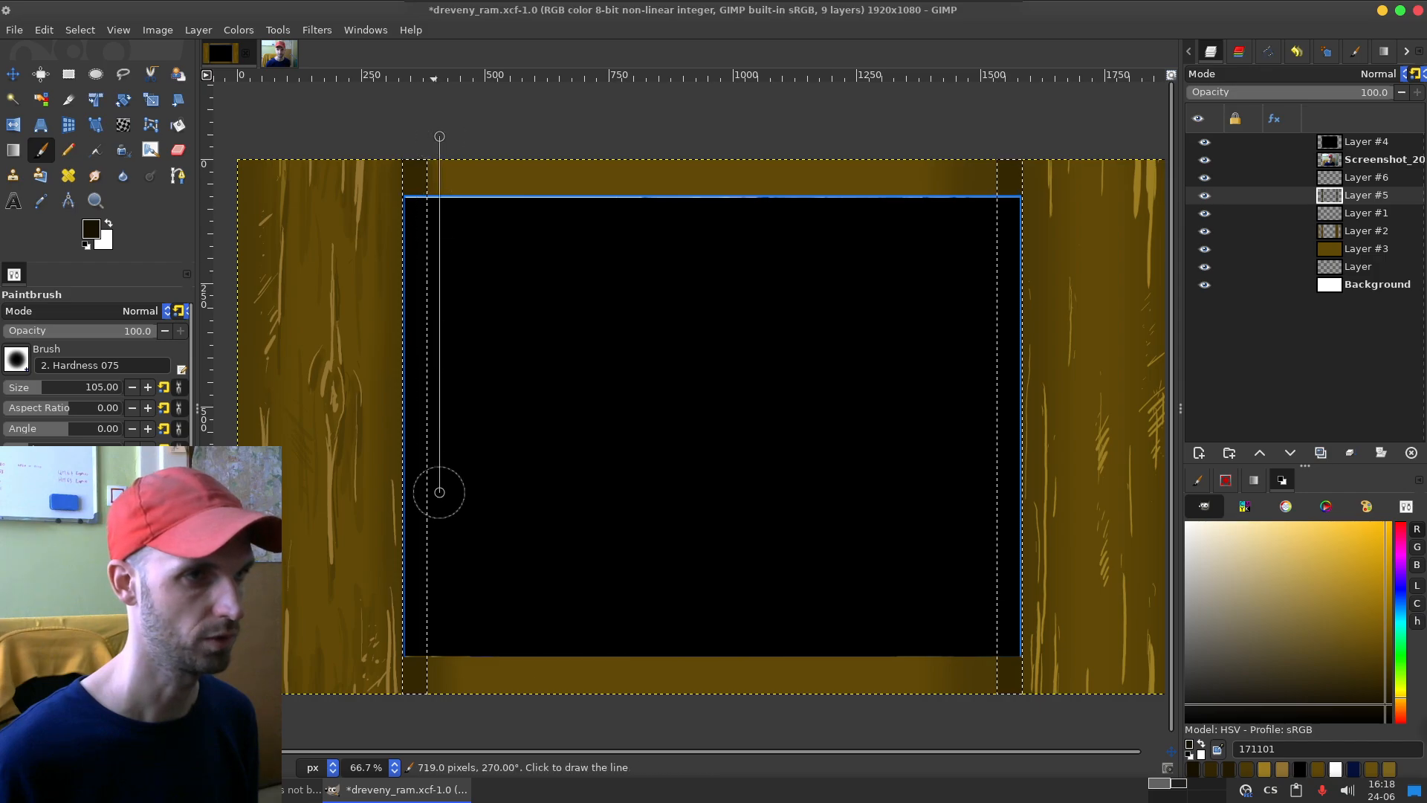
shift+click(439, 729)
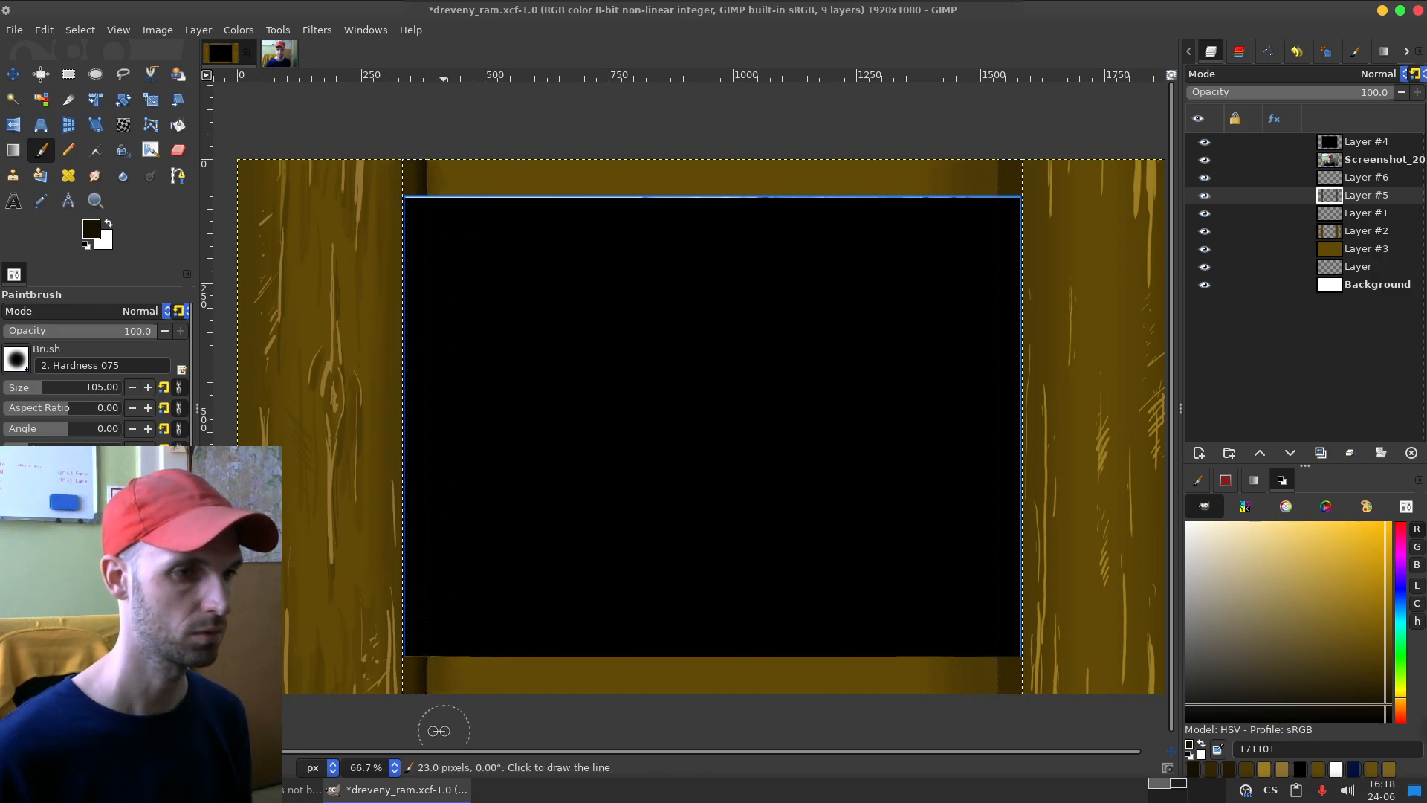
click(990, 121)
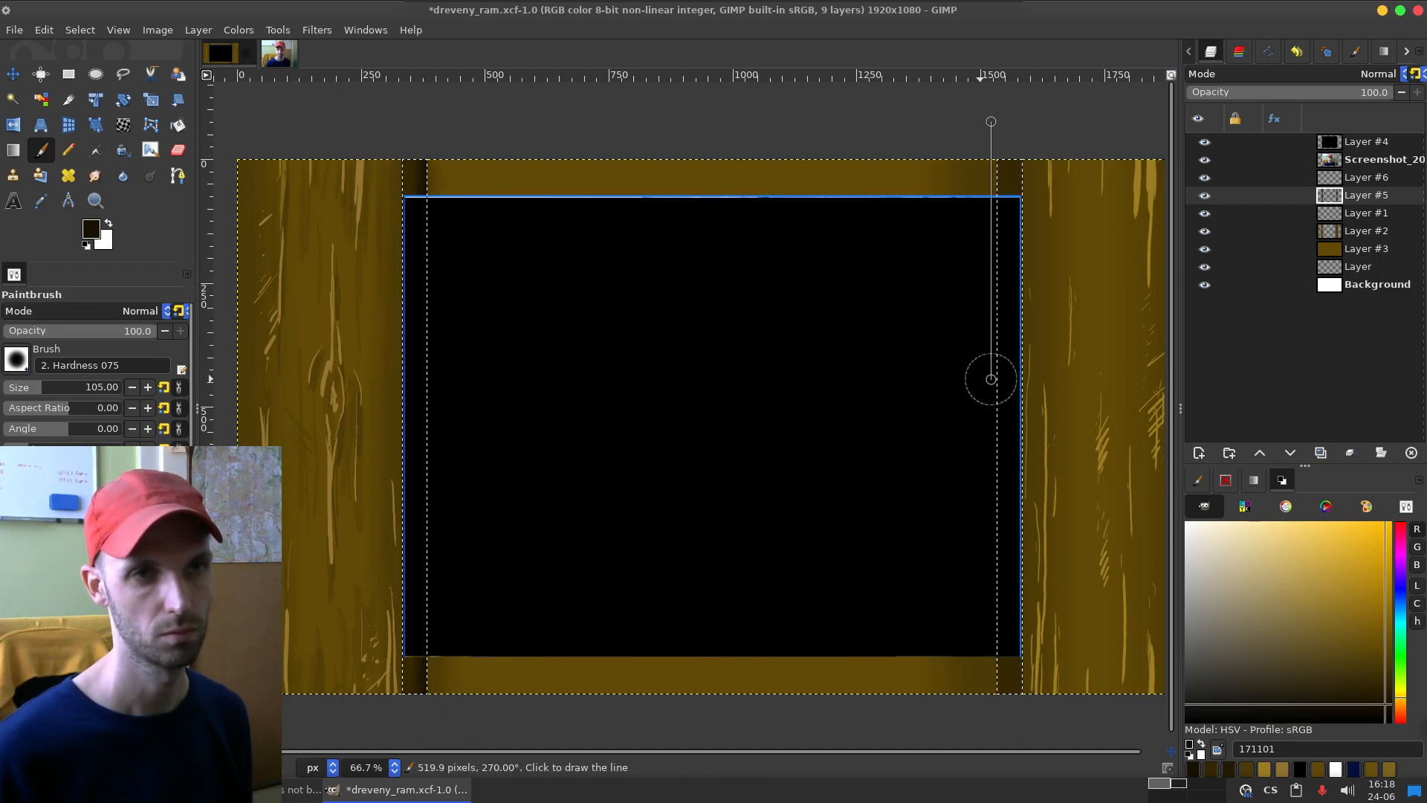
shift+click(992, 736)
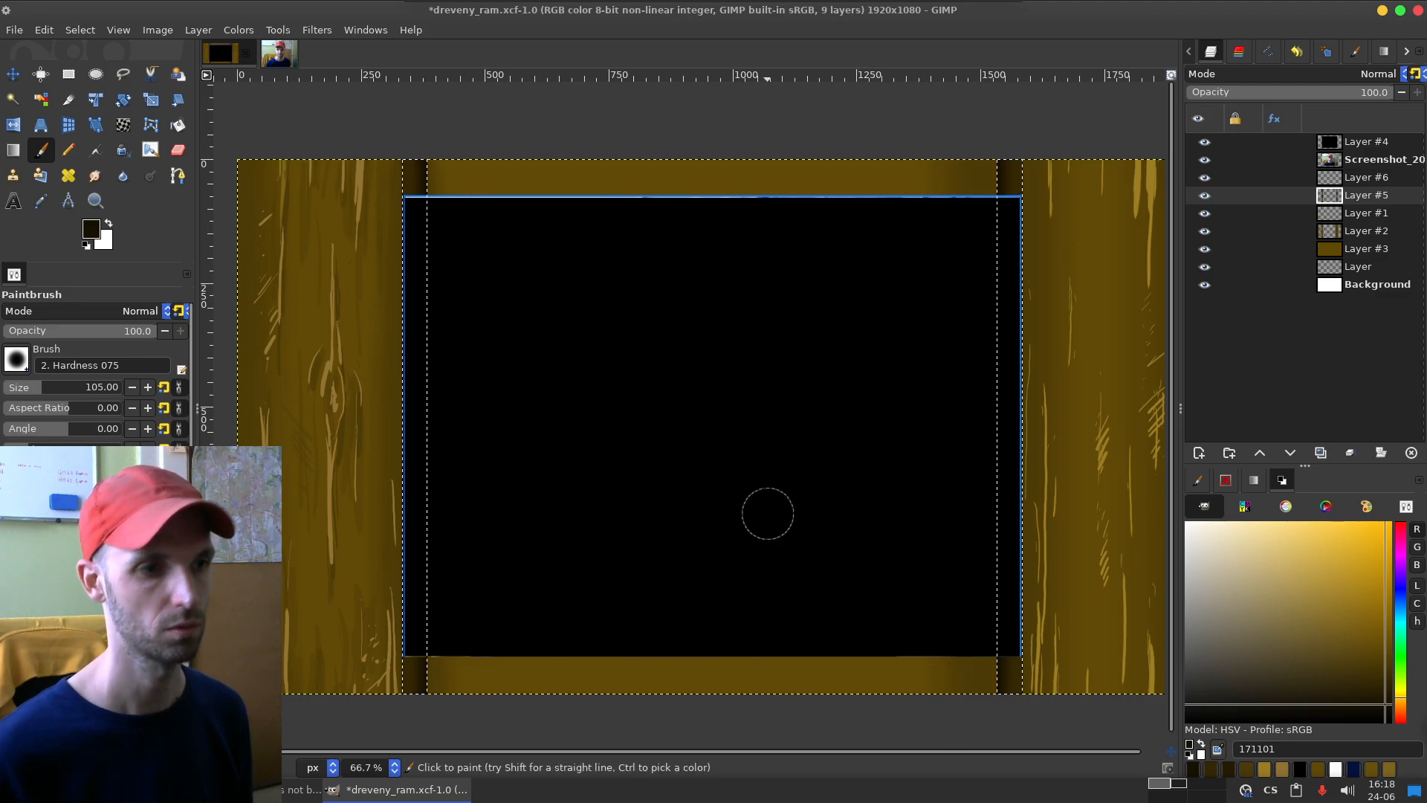
key(ctrl+shift+a)
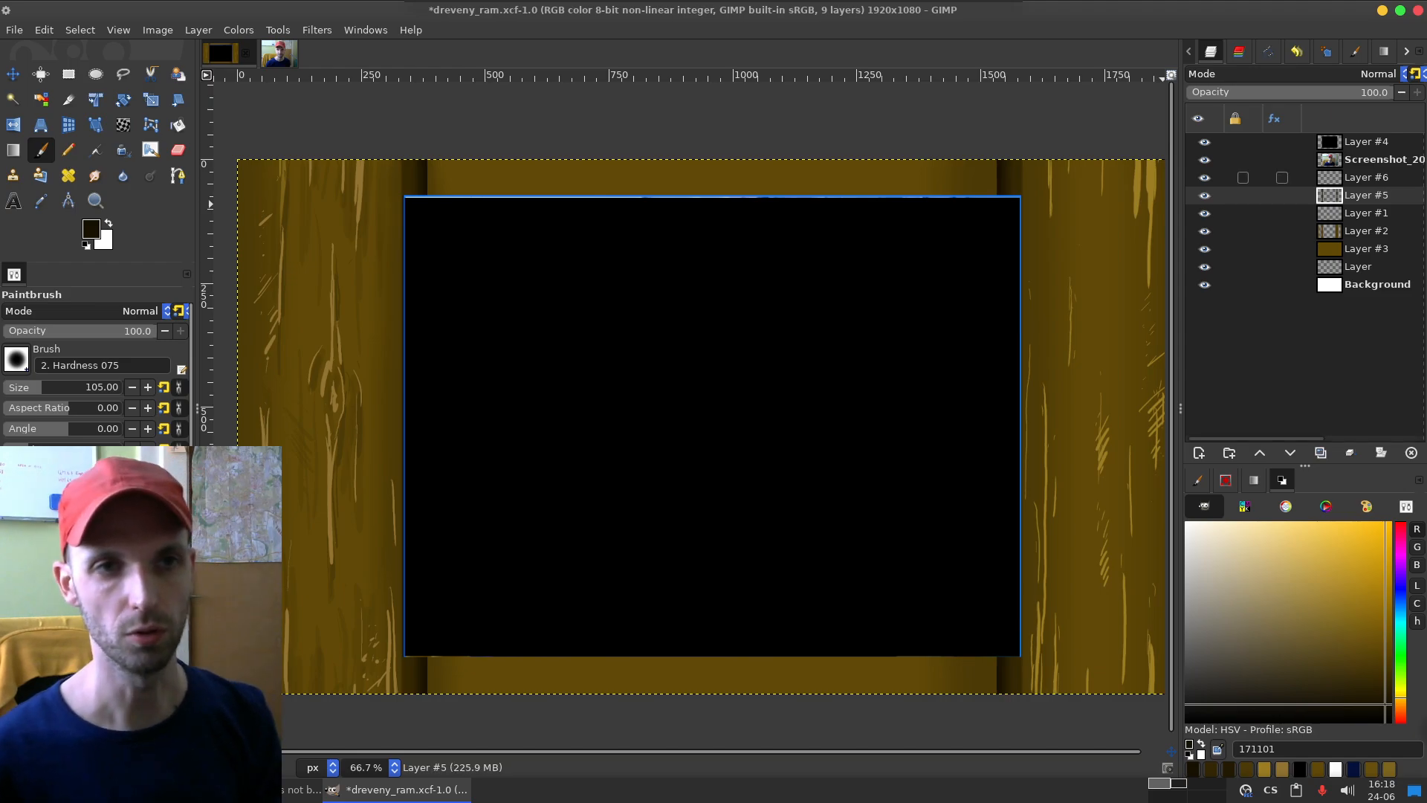
Step: Move Layer #6 directly below Layer #2 and toggle Layer #2's visibility off and on to check it
click(1364, 177)
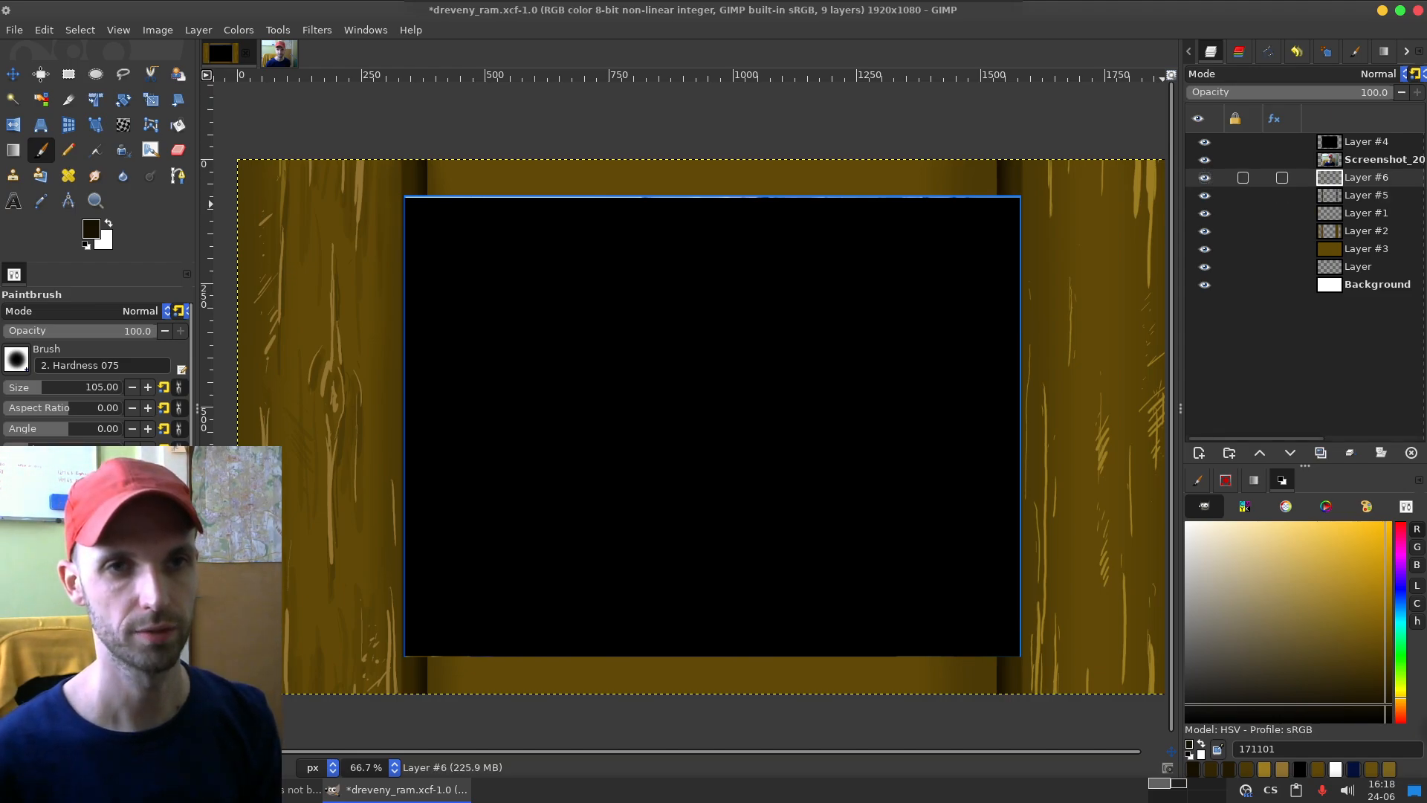
drag(1364, 177, 1364, 240)
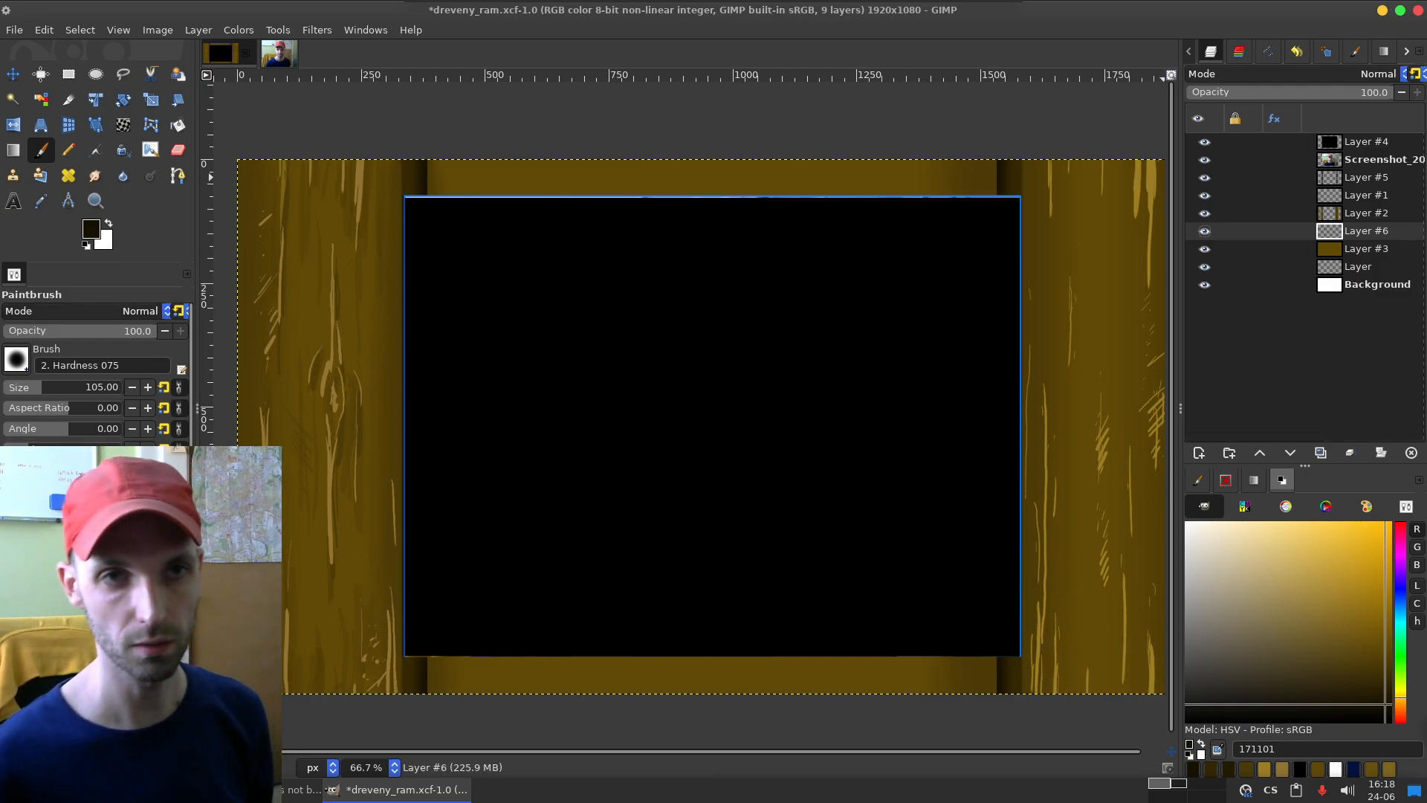
click(1204, 213)
click(1204, 213)
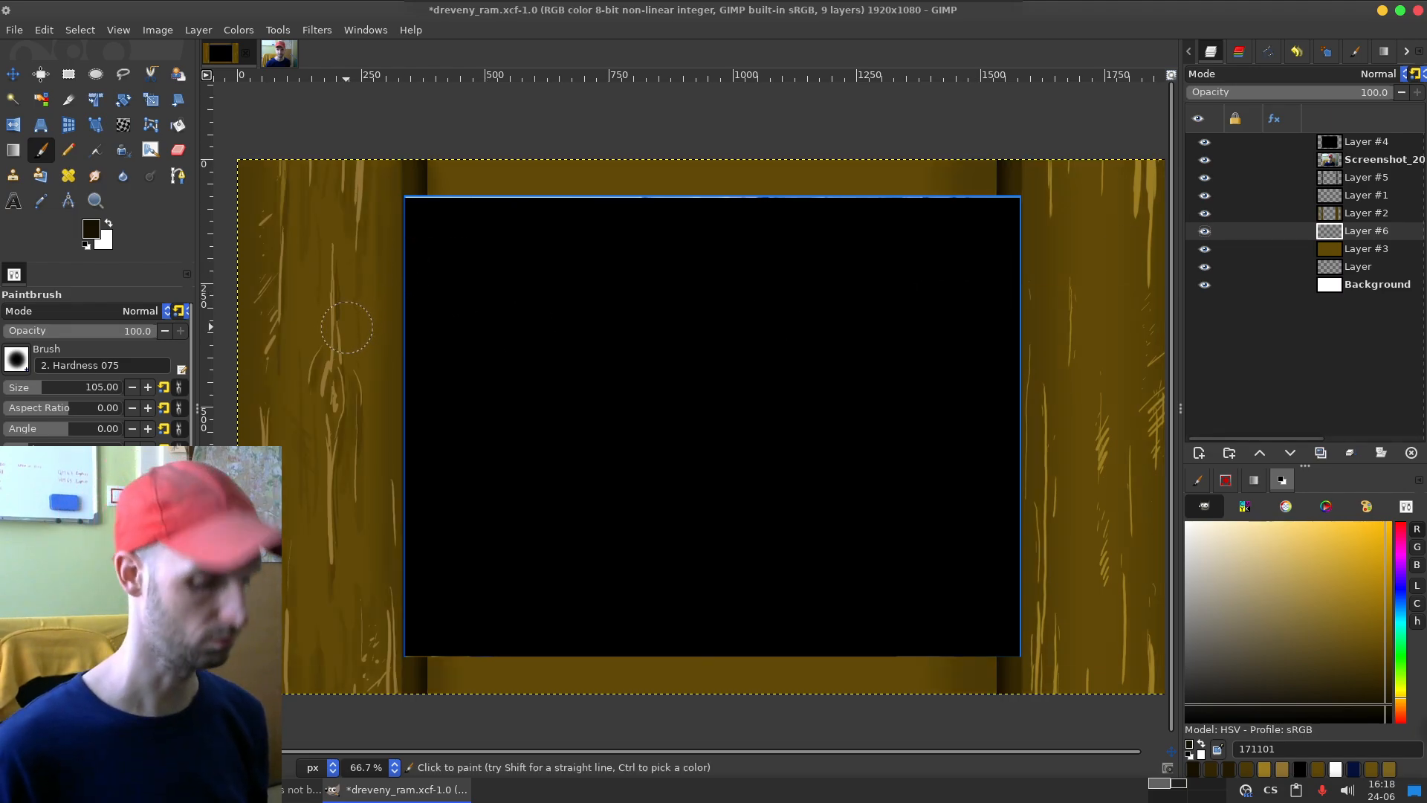
Step: Choose brown 4c3a06 as the foreground colour, test a long vertical stroke on the right board and undo it
click(1246, 769)
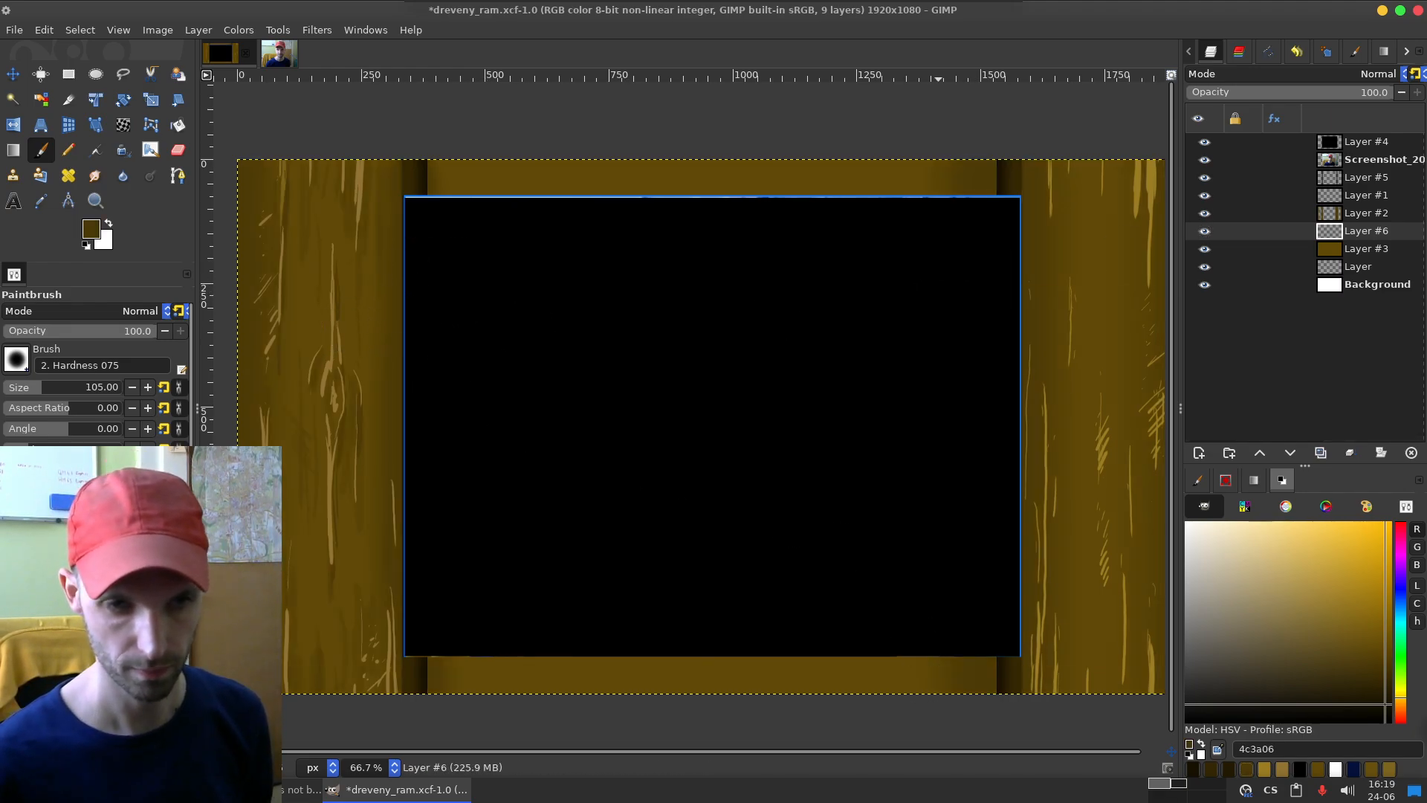
drag(1064, 165, 1086, 520)
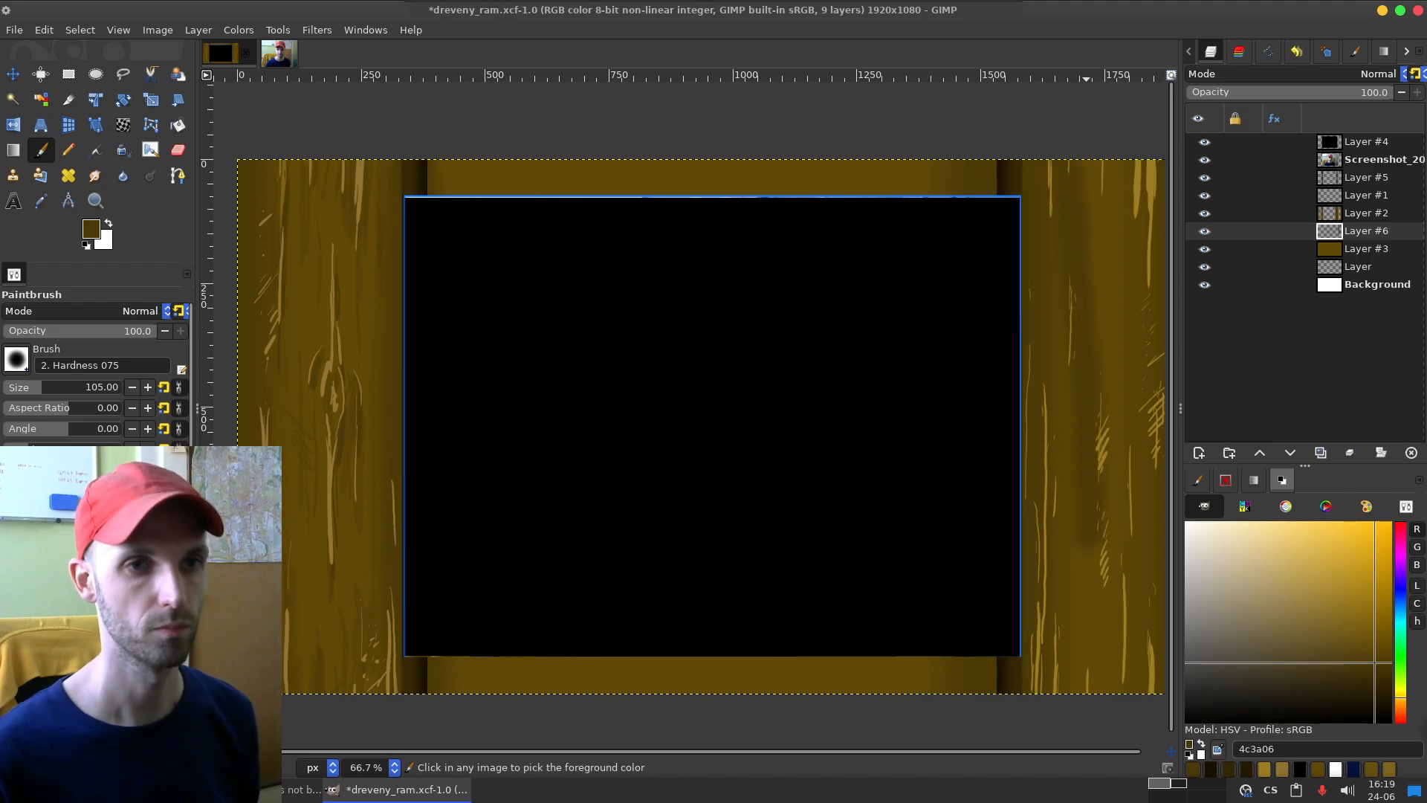
key(ctrl+z)
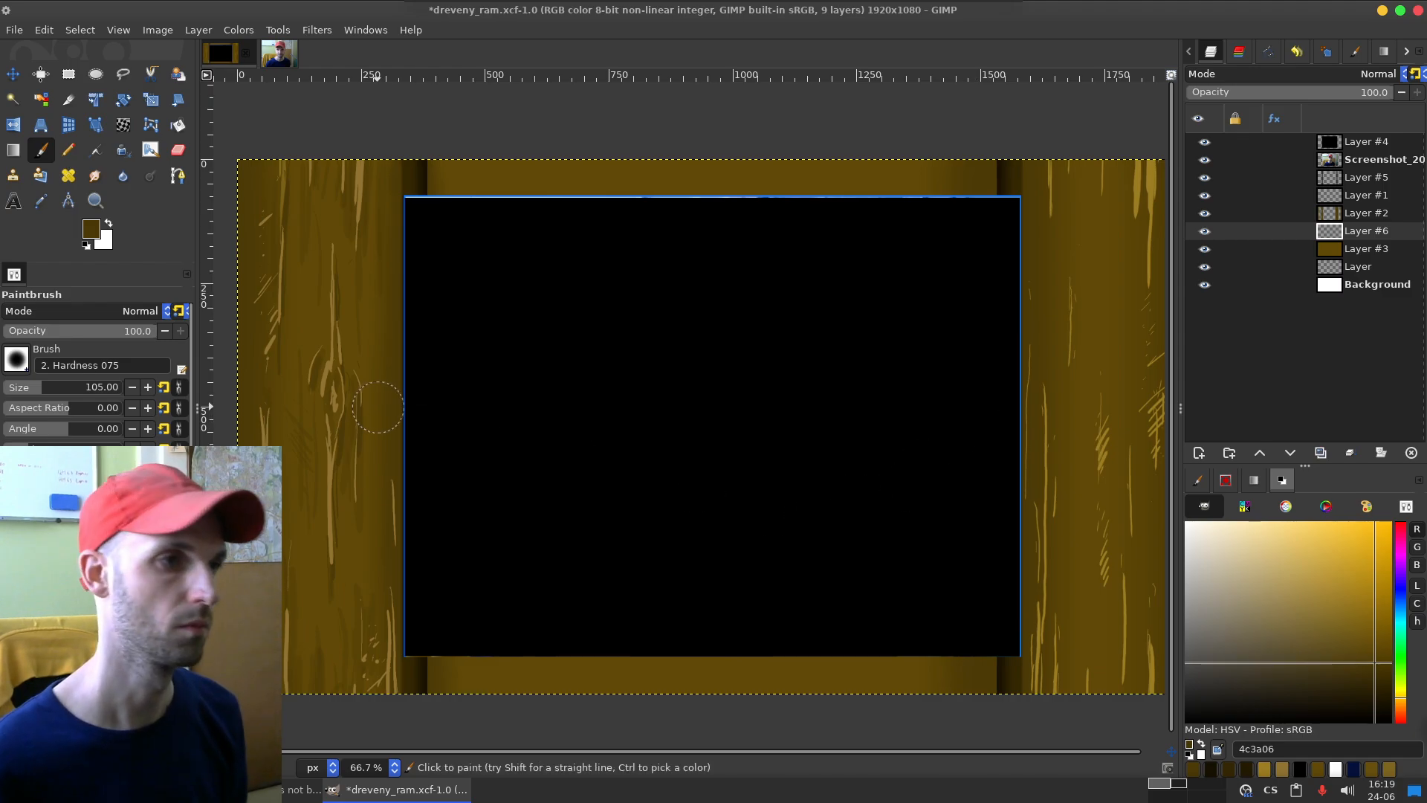
Step: Lower the brush opacity to 63, test a vertical shading stroke down the right board and undo it
click(108, 328)
click(92, 327)
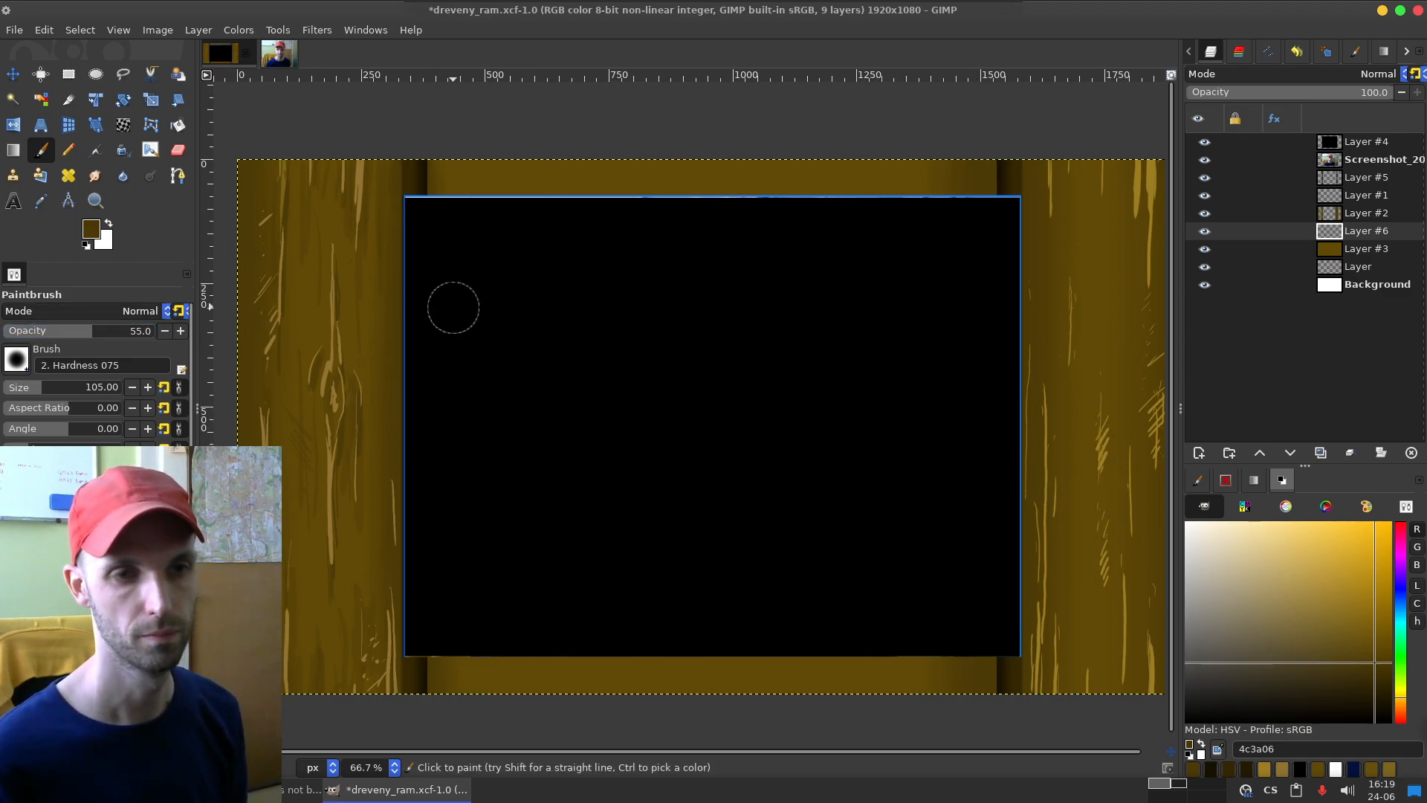
click(102, 328)
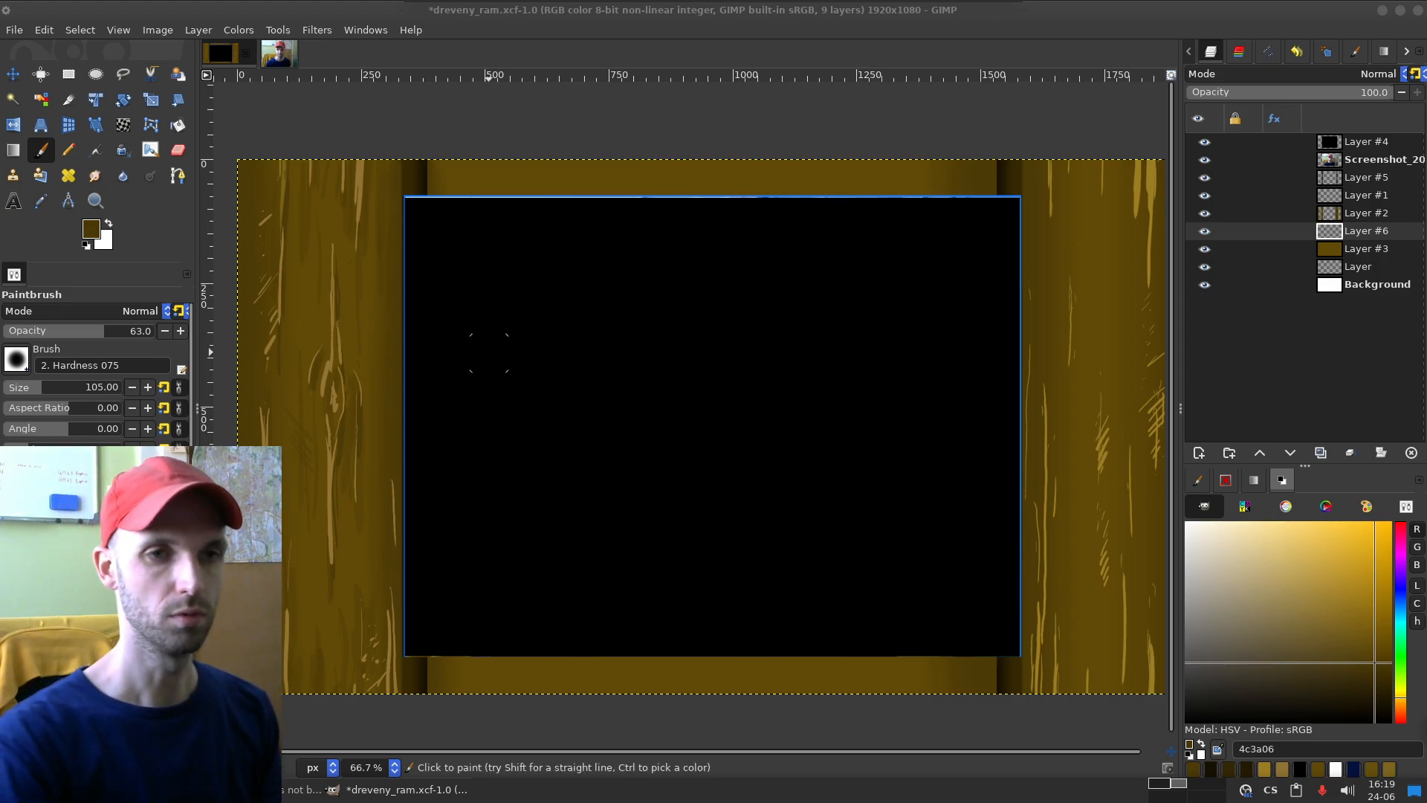
click(1044, 210)
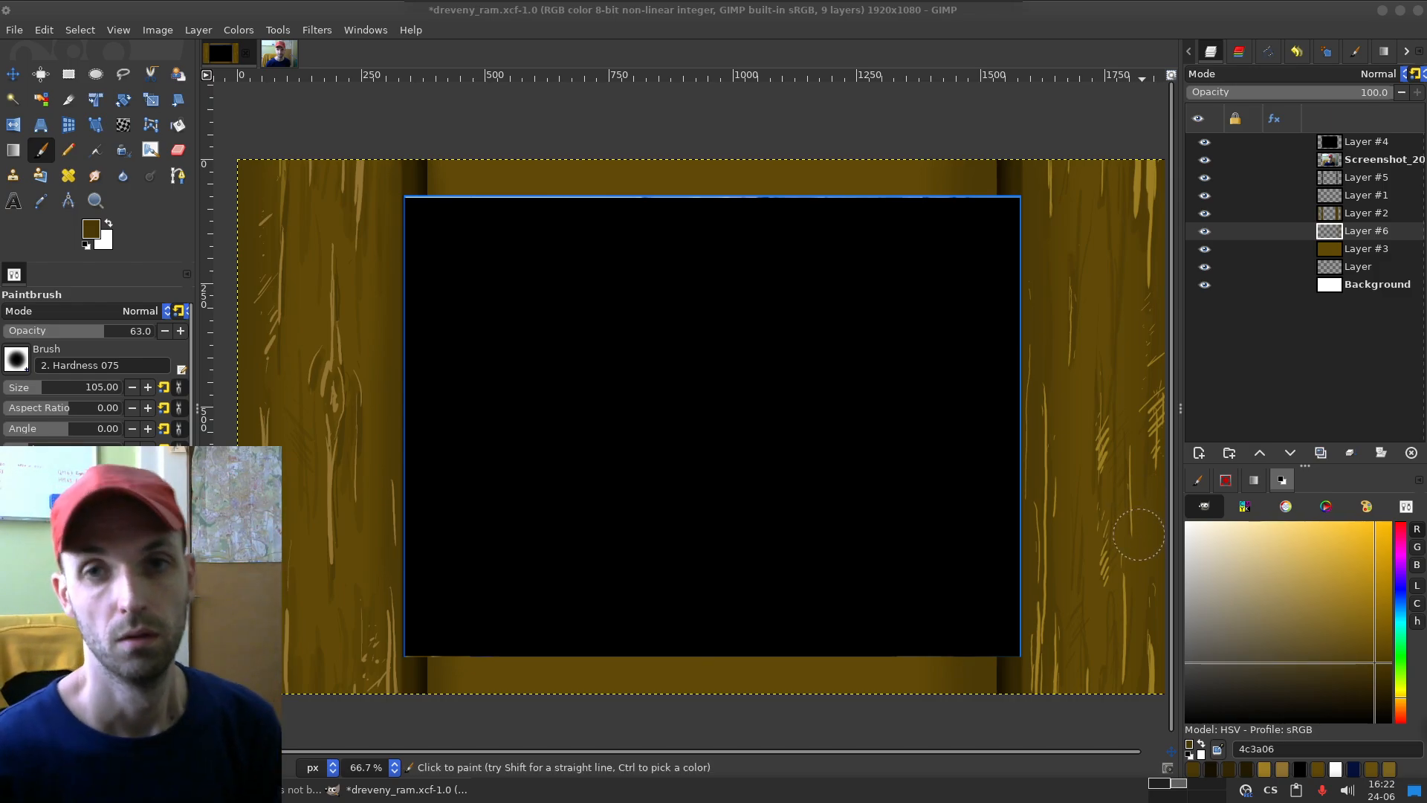
drag(1090, 261, 1072, 612)
key(ctrl+z)
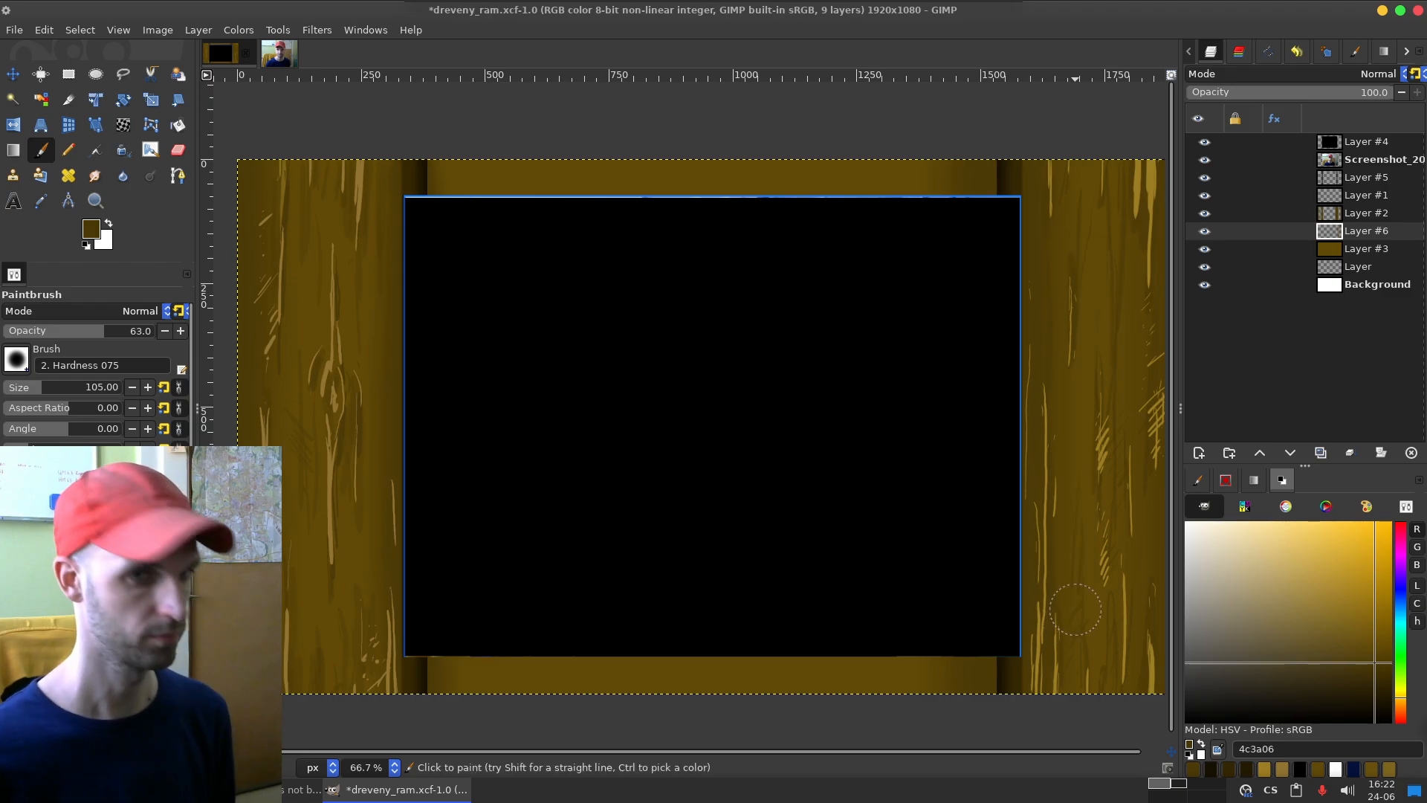
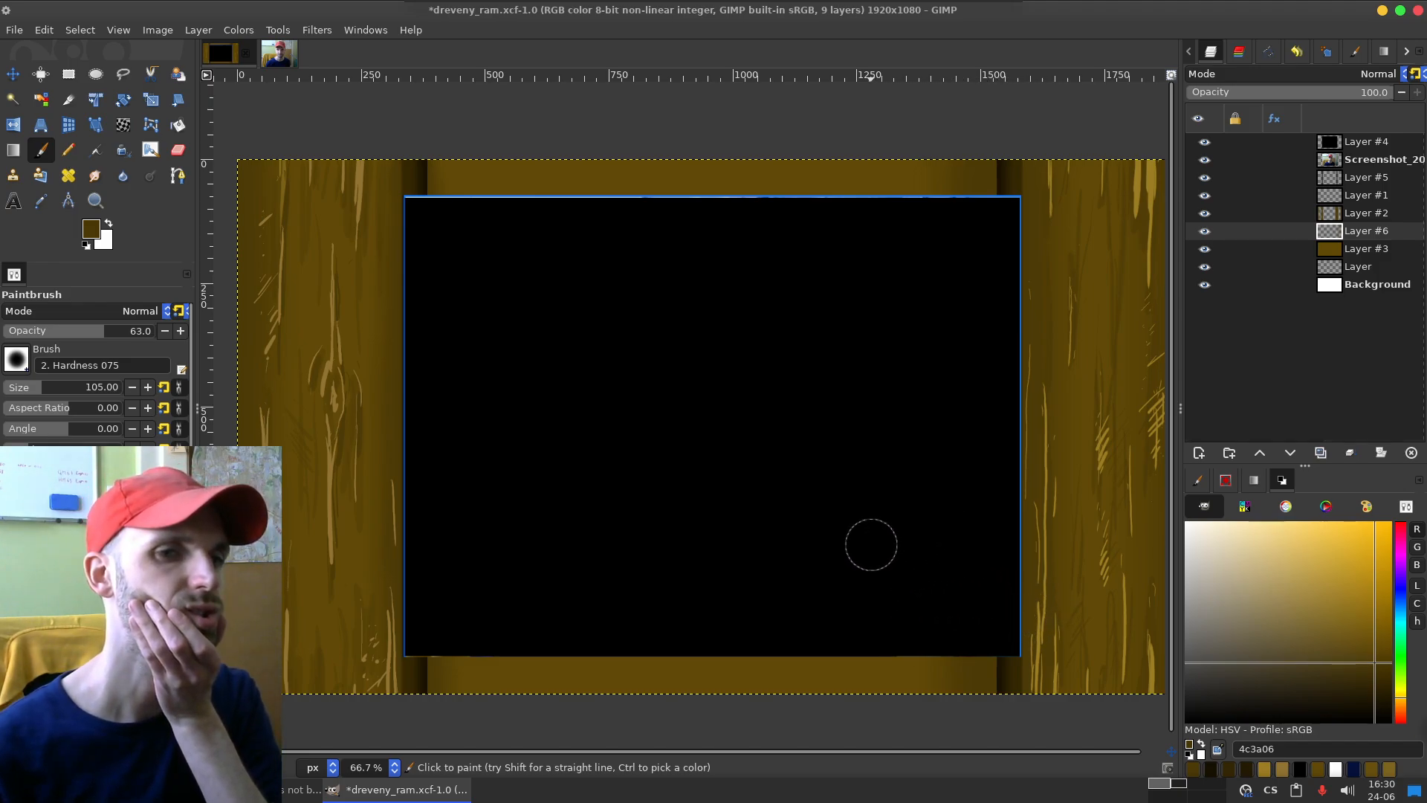
Step: Sample the light grain colours of the right and left boards to compare them, leaving 927431 as the foreground colour
key(o)
click(1149, 176)
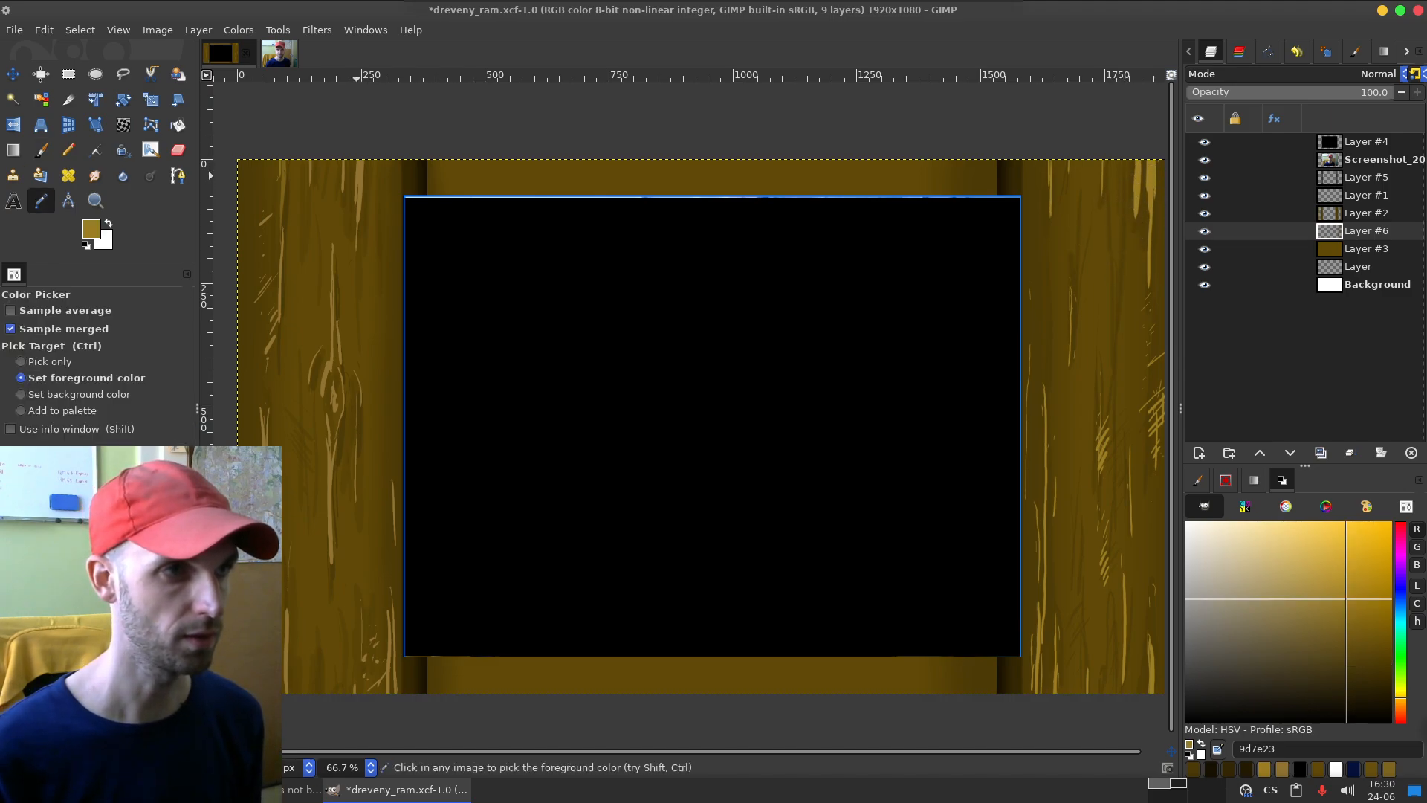
click(356, 176)
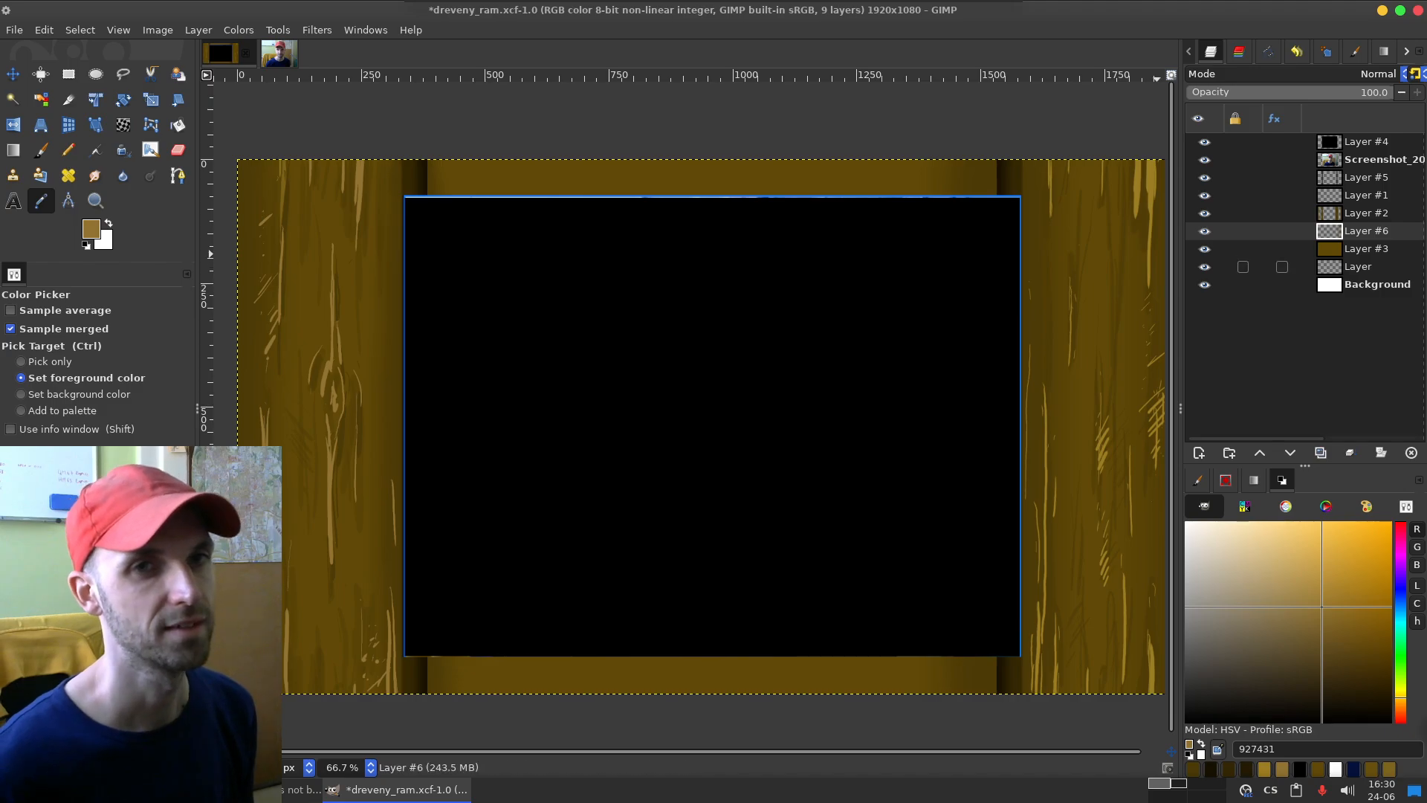
Step: Add a new layer above Layer #6, set the pencil size to 689 and set the new layer's blend mode to Overlay
key(shift+ctrl+n)
key(Return)
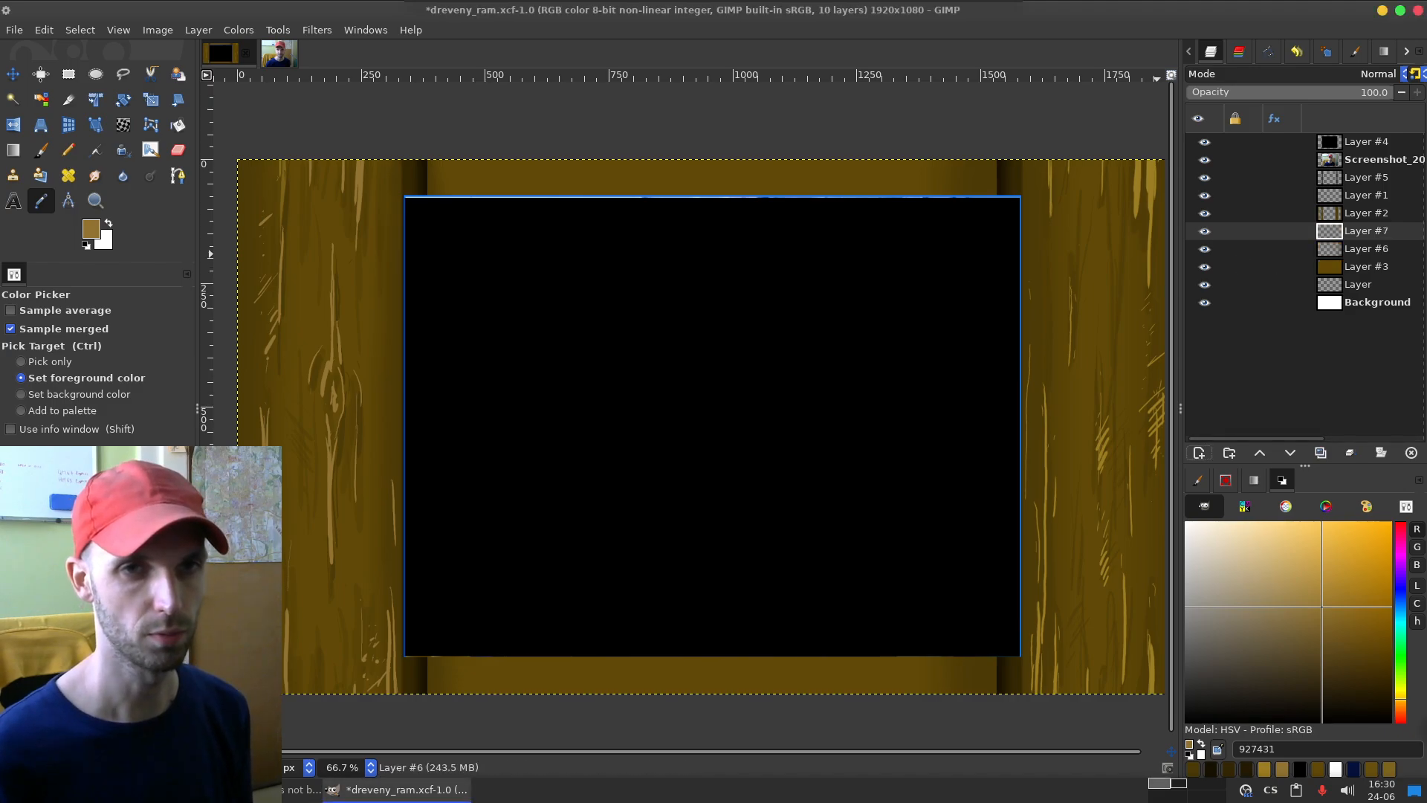
key(n)
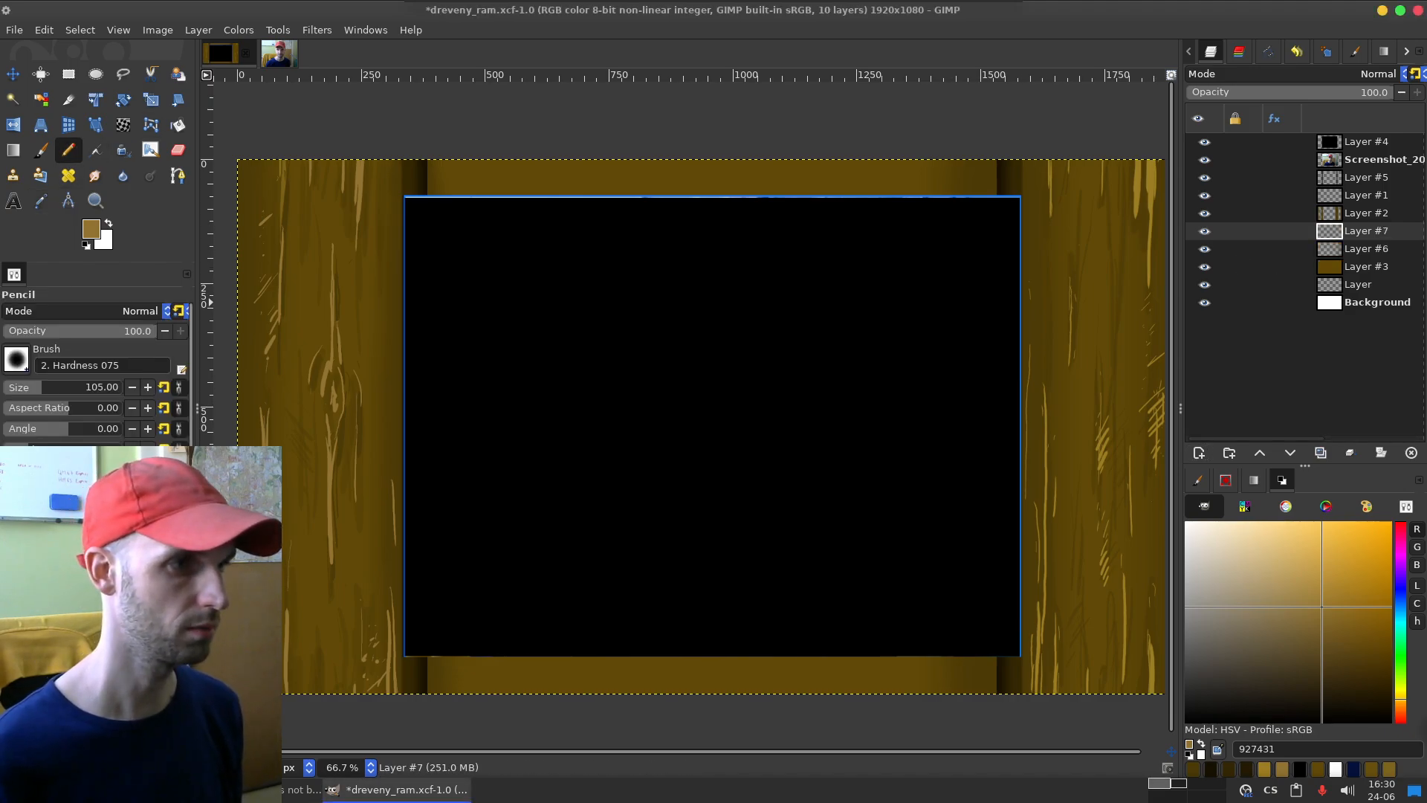
drag(84, 387, 103, 387)
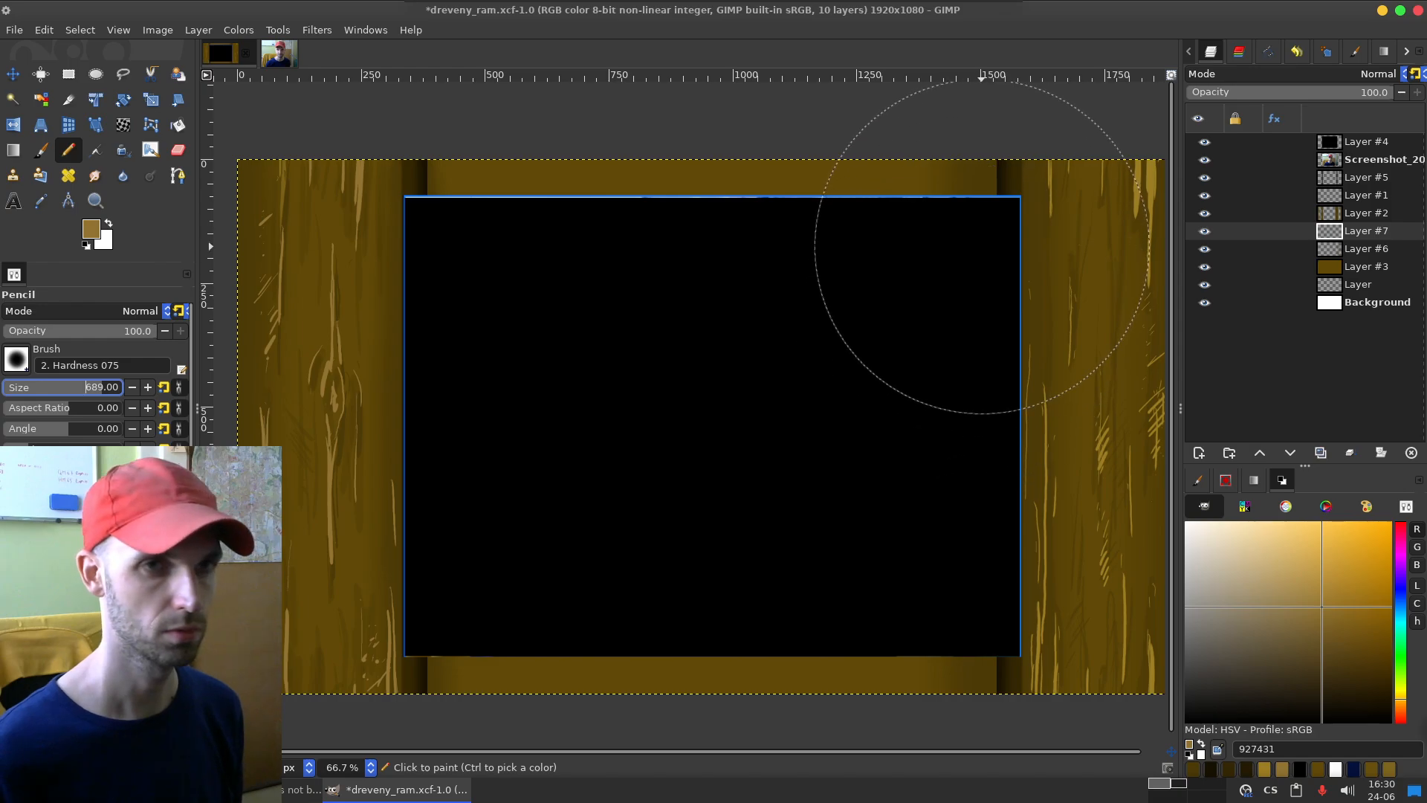
click(1379, 74)
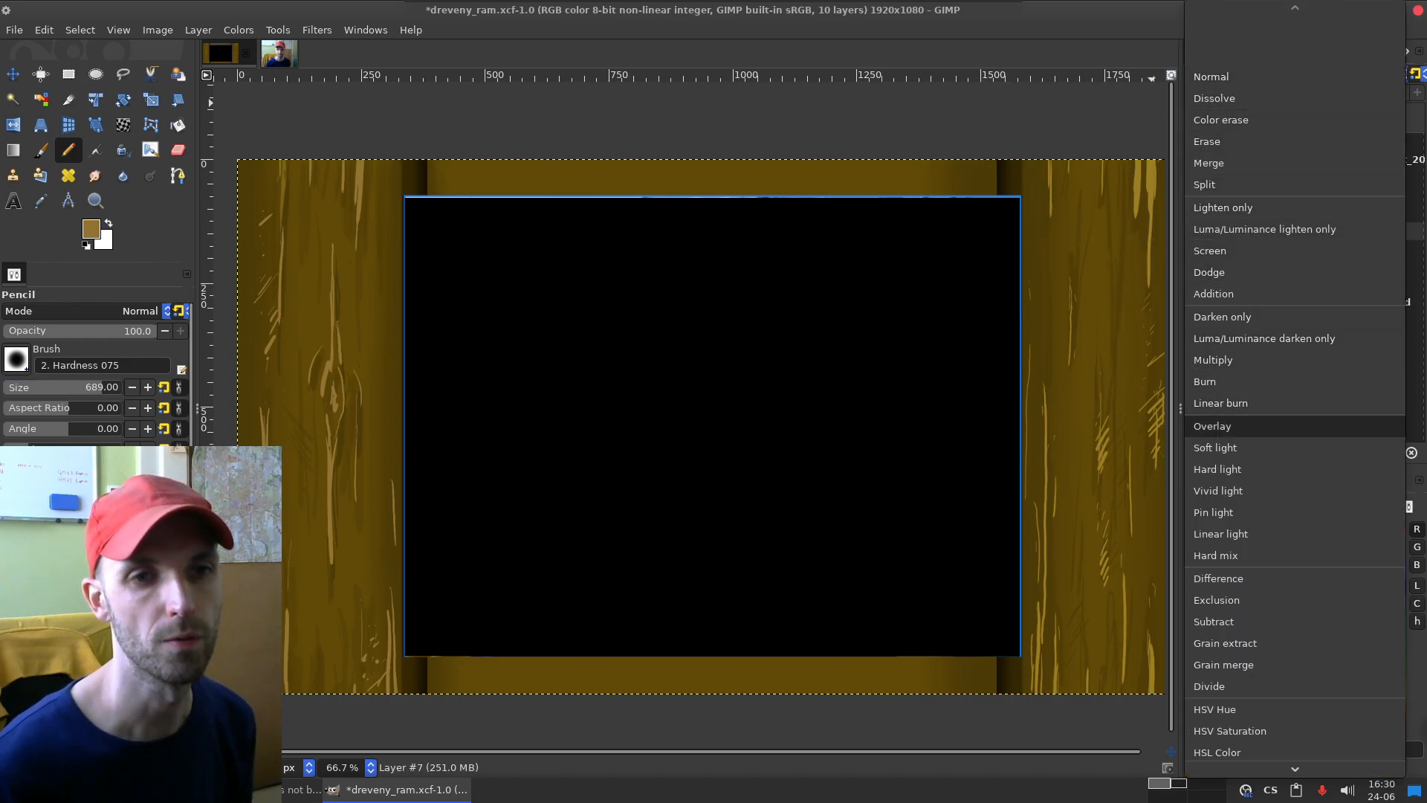
click(1212, 425)
Step: Test a wide pencil stroke over the right board, undo it, and browse the alternative blend modes without choosing one
mouse_move(955, 200)
mouse_down()
mouse_move(1011, 208)
mouse_move(1056, 240)
mouse_up()
key(ctrl+z)
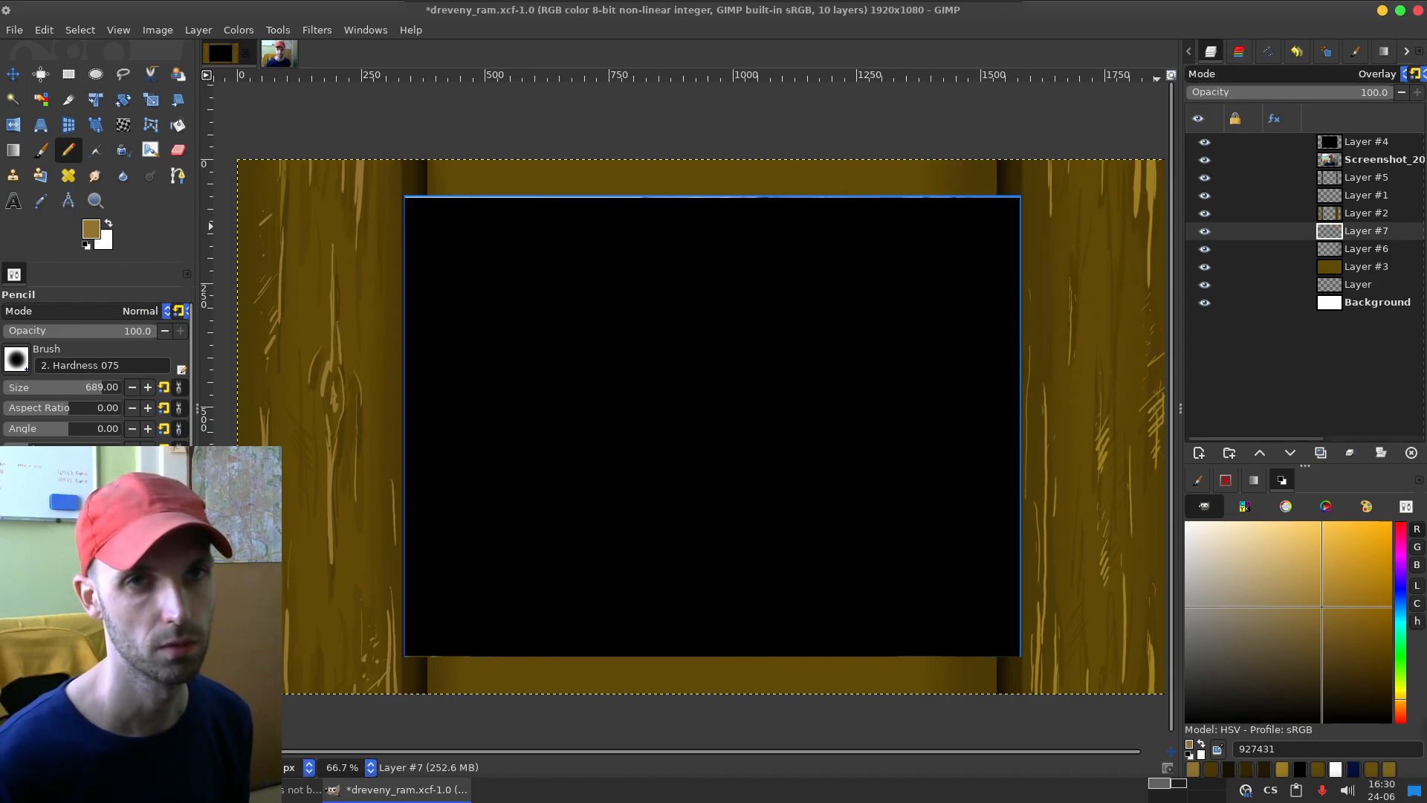
click(1379, 73)
scroll(1295, 301, up, 20)
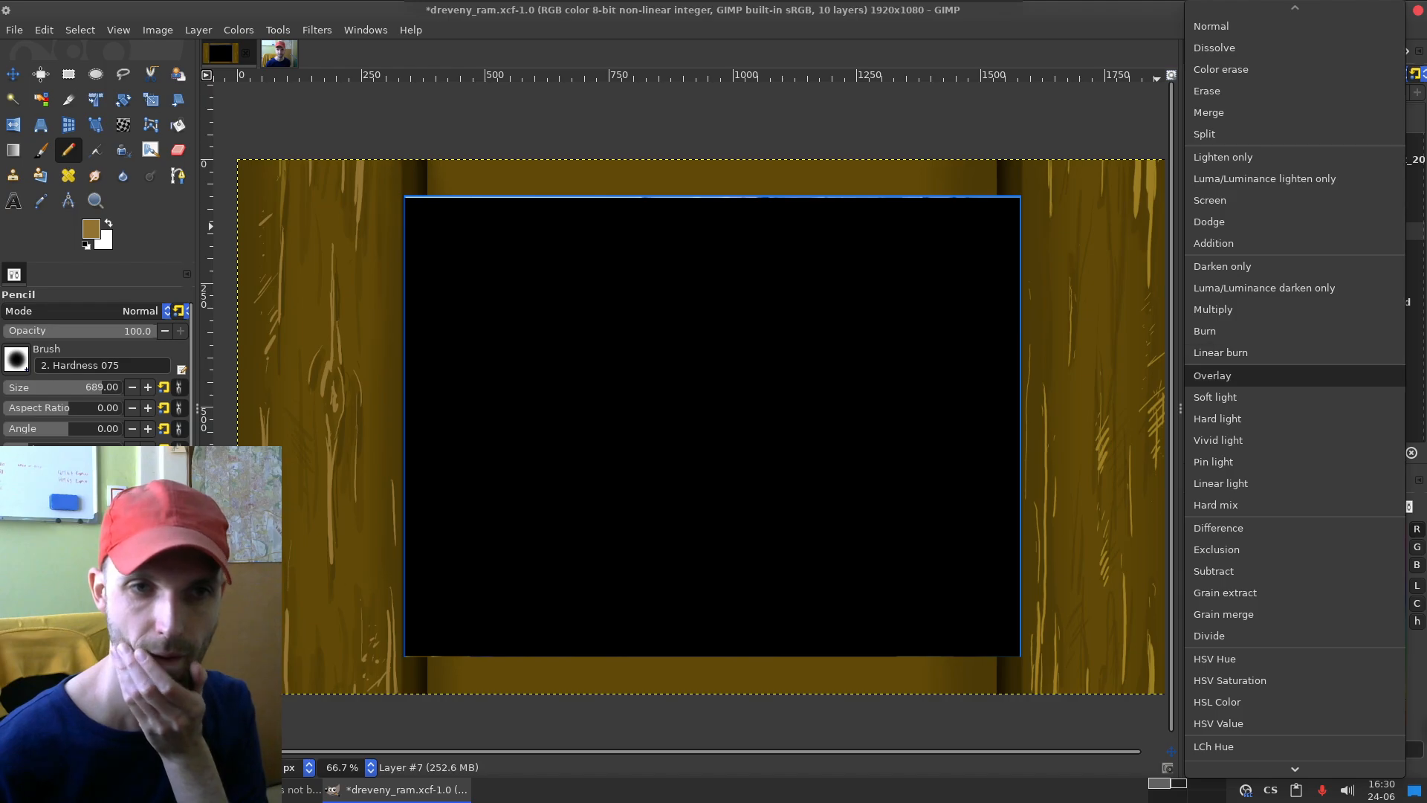
scroll(1264, 529, down, 3)
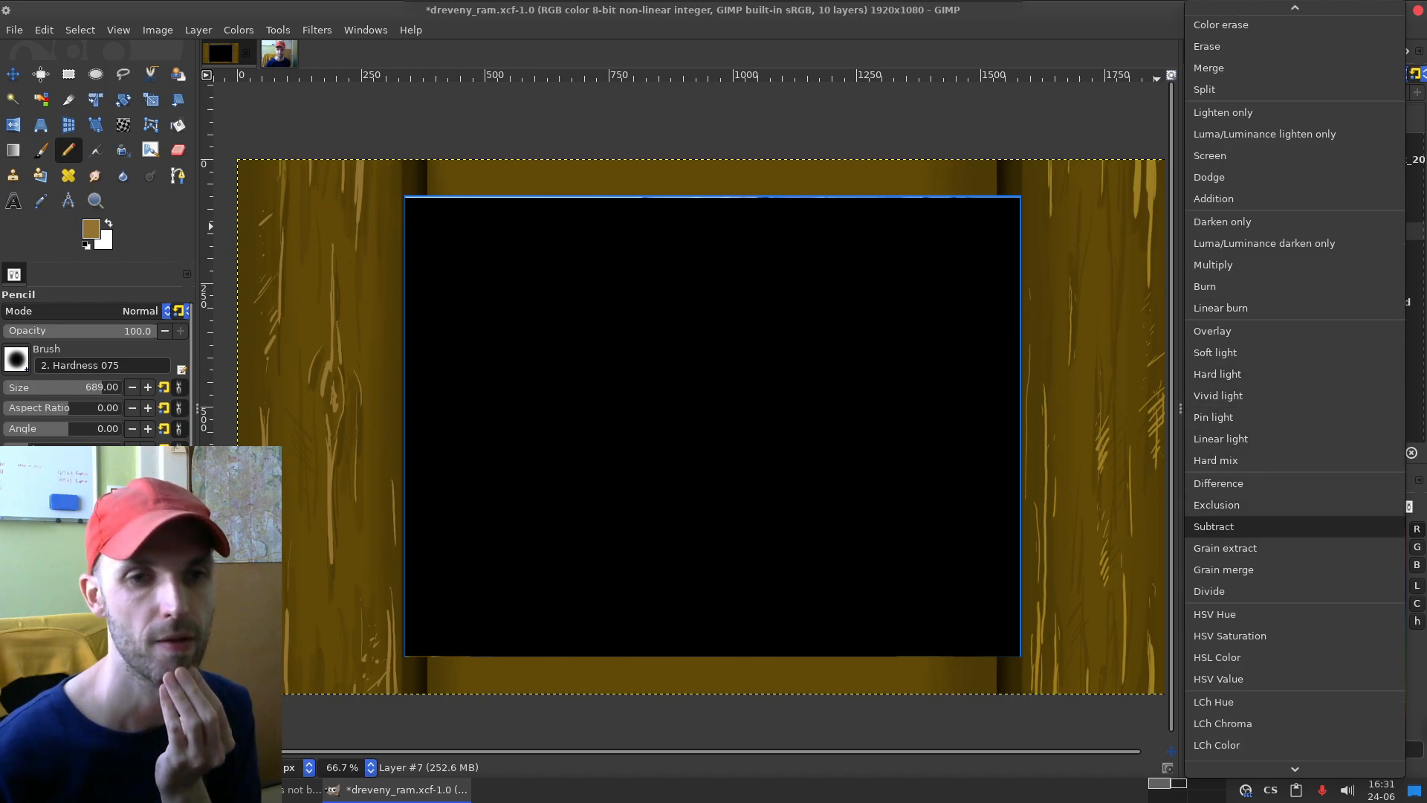
key(Escape)
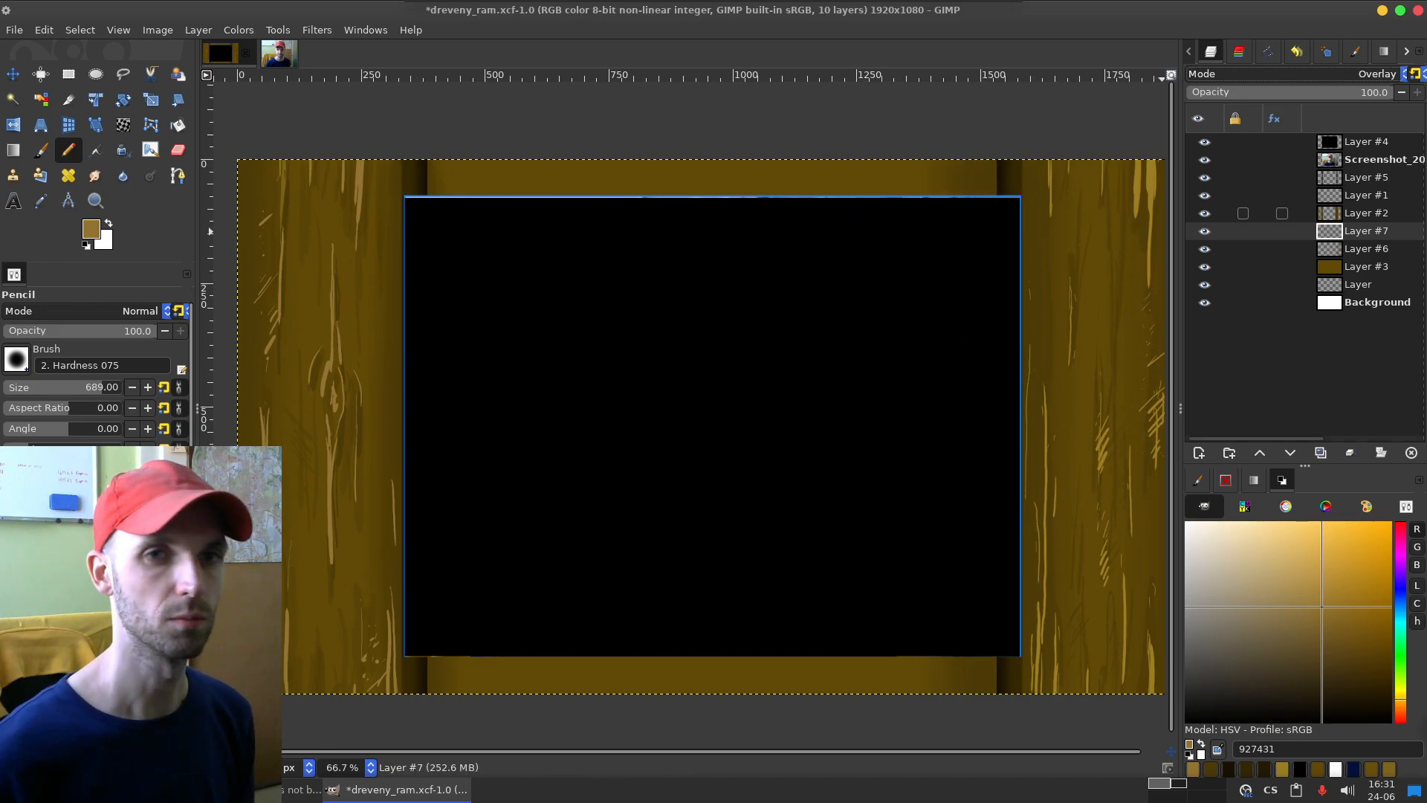
Step: Toggle Layer #1's visibility to check its grain strokes, select that layer and sample colour 9d7e23 from the right board's grain
click(1205, 196)
click(1204, 195)
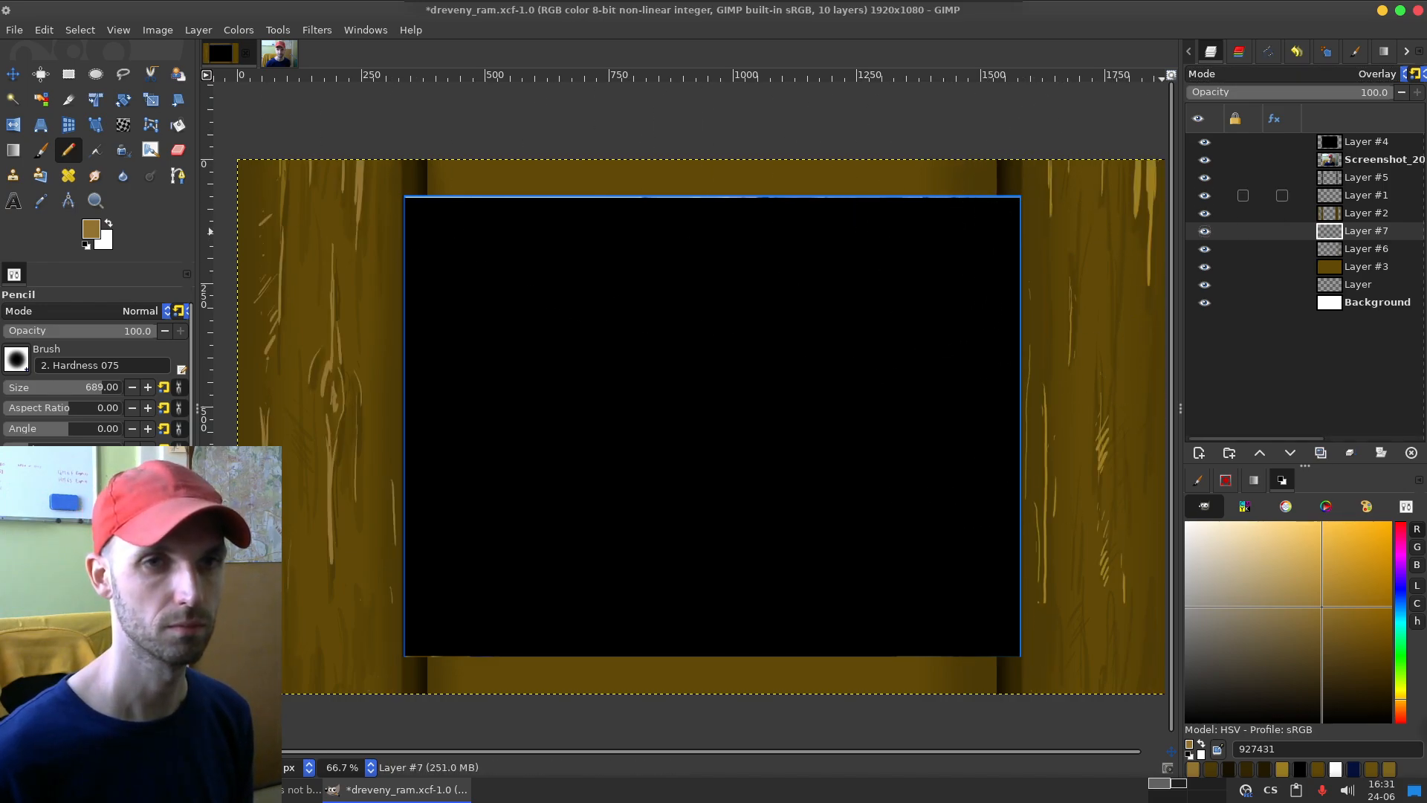
click(1366, 195)
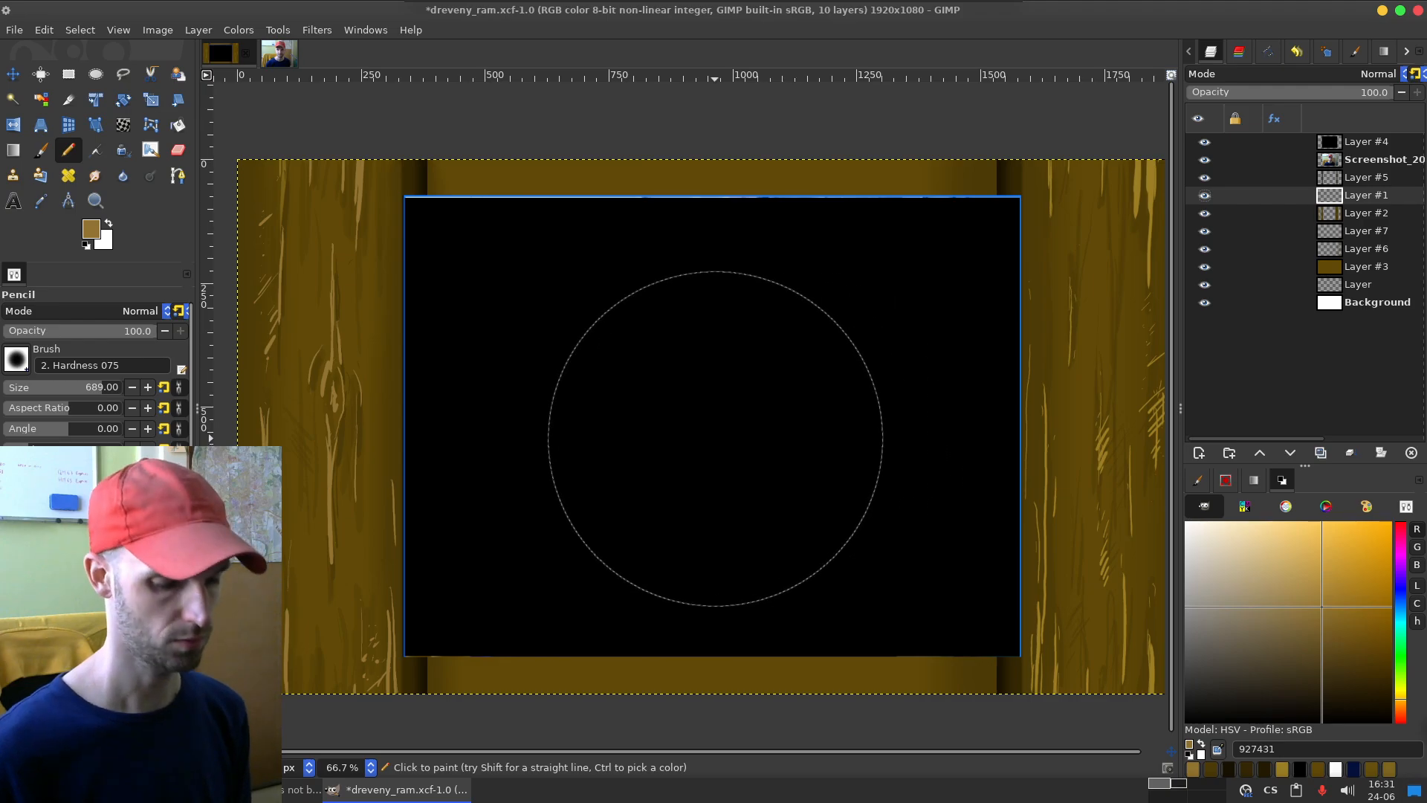
key(o)
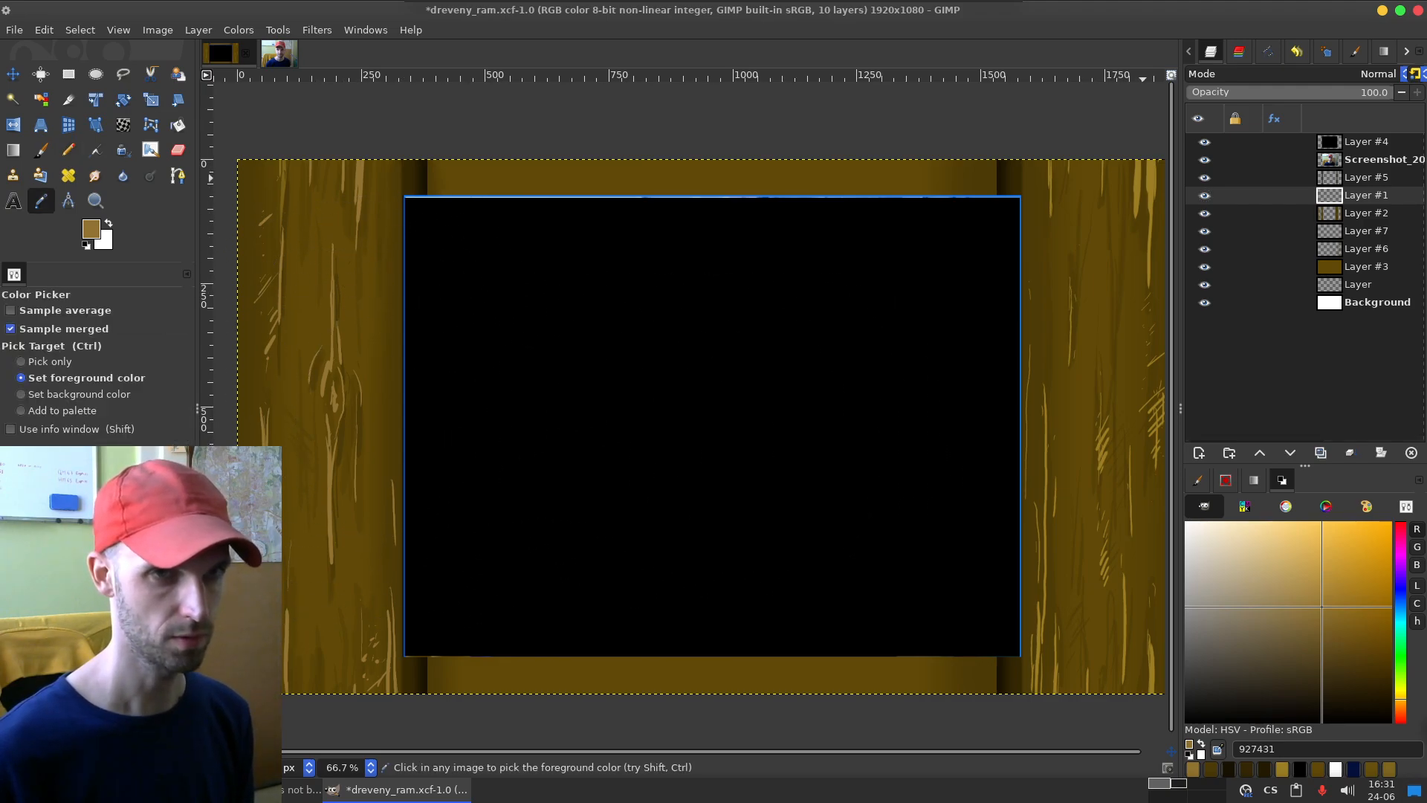
click(1149, 182)
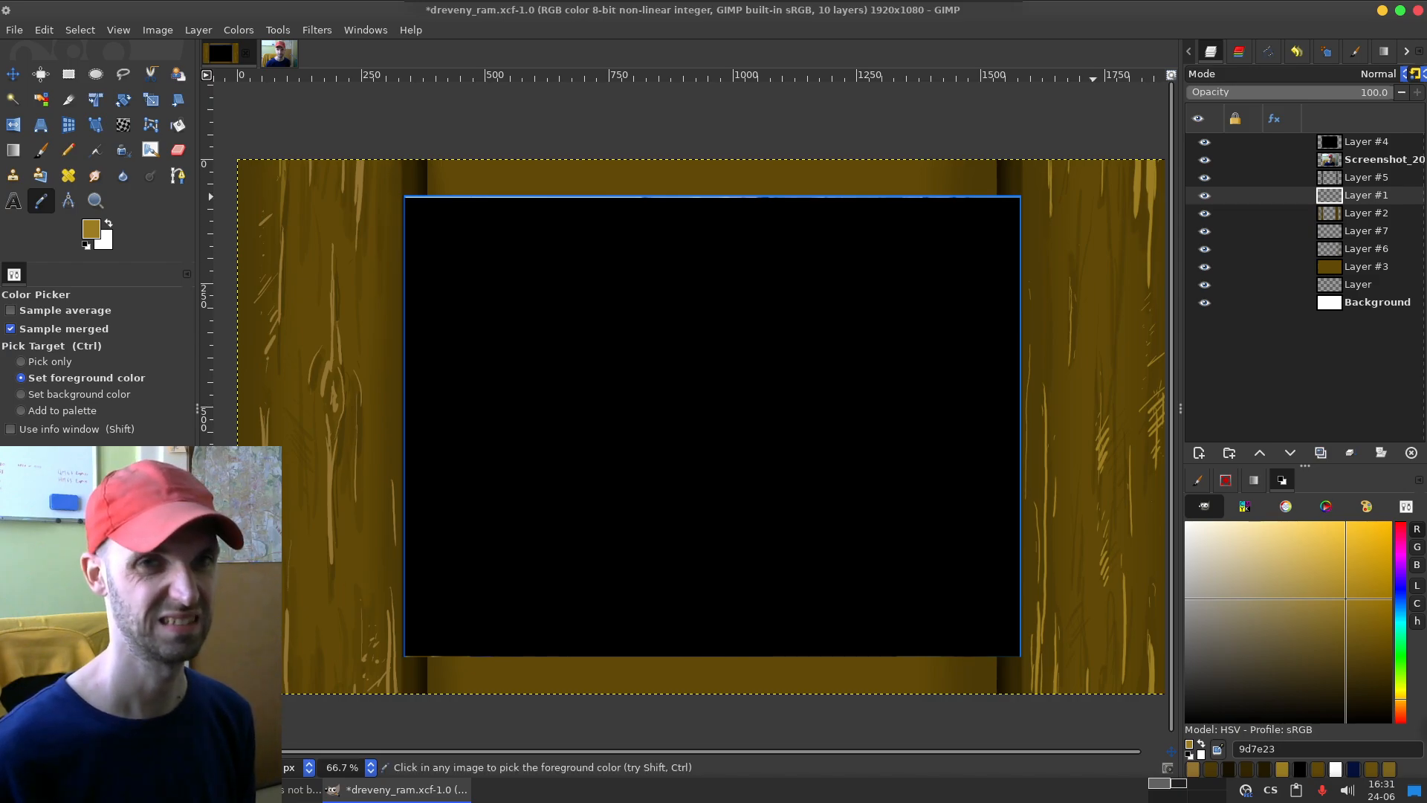
Step: Select the whole right board area with a rectangle and apply Levels to Layer #1 with the black input level at 20
key(r)
drag(942, 117, 1167, 729)
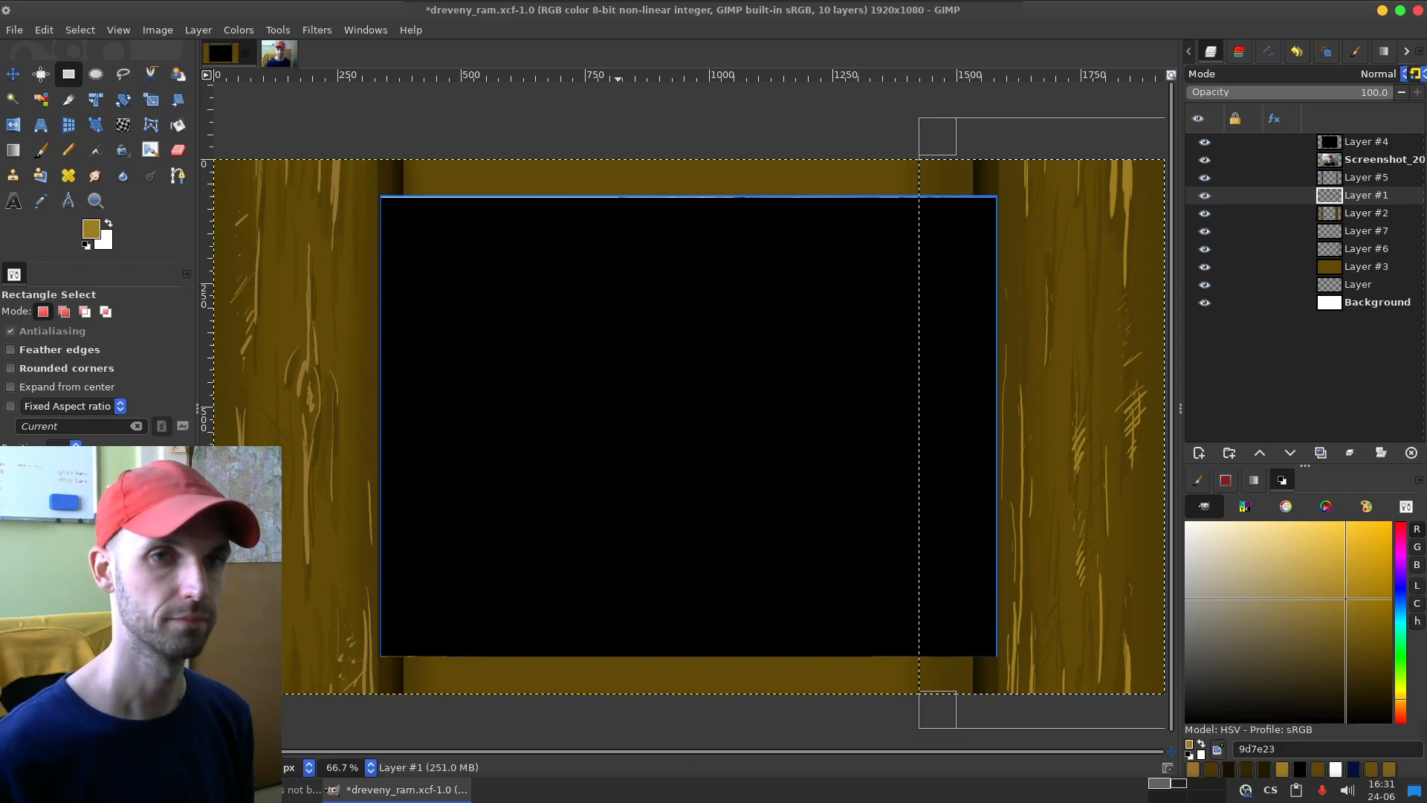
click(199, 29)
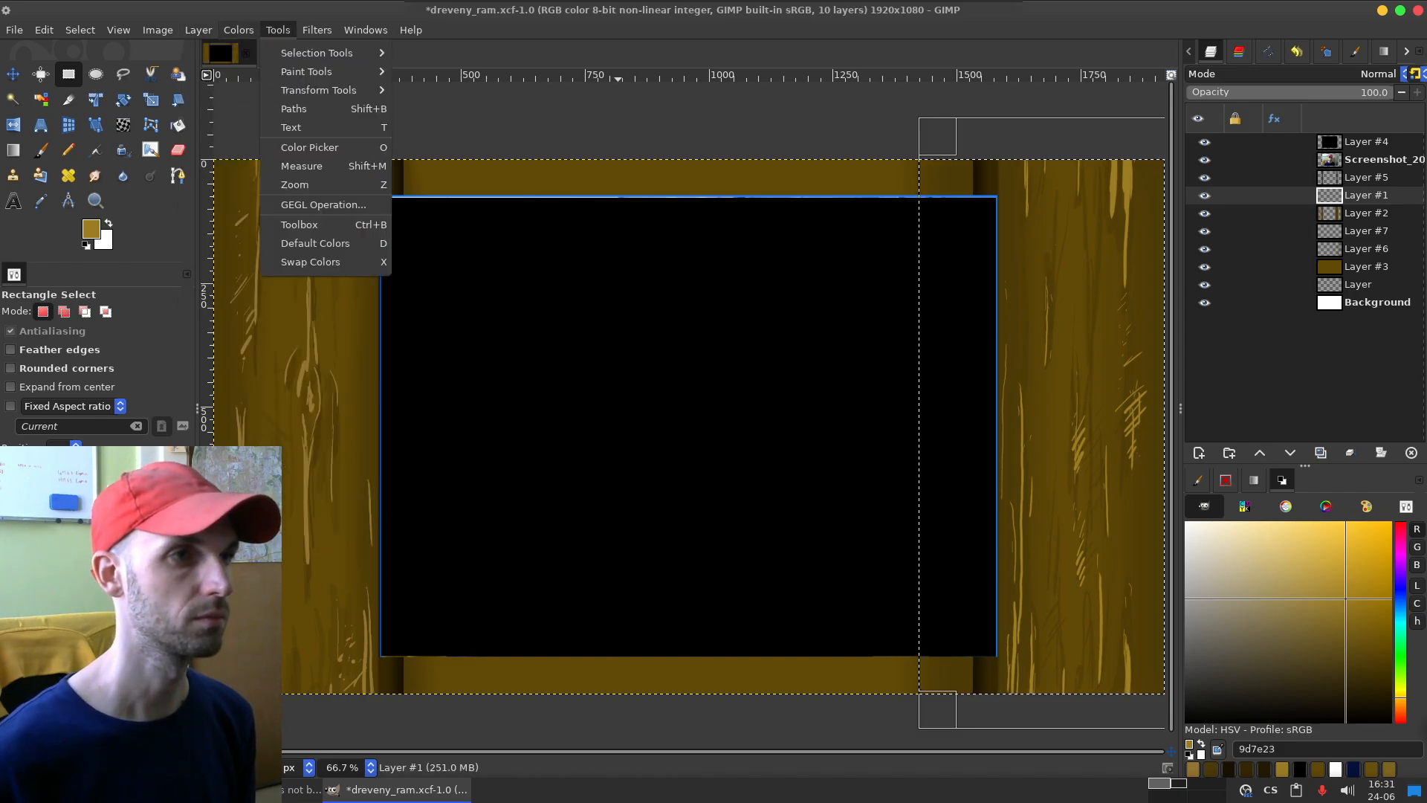
click(272, 197)
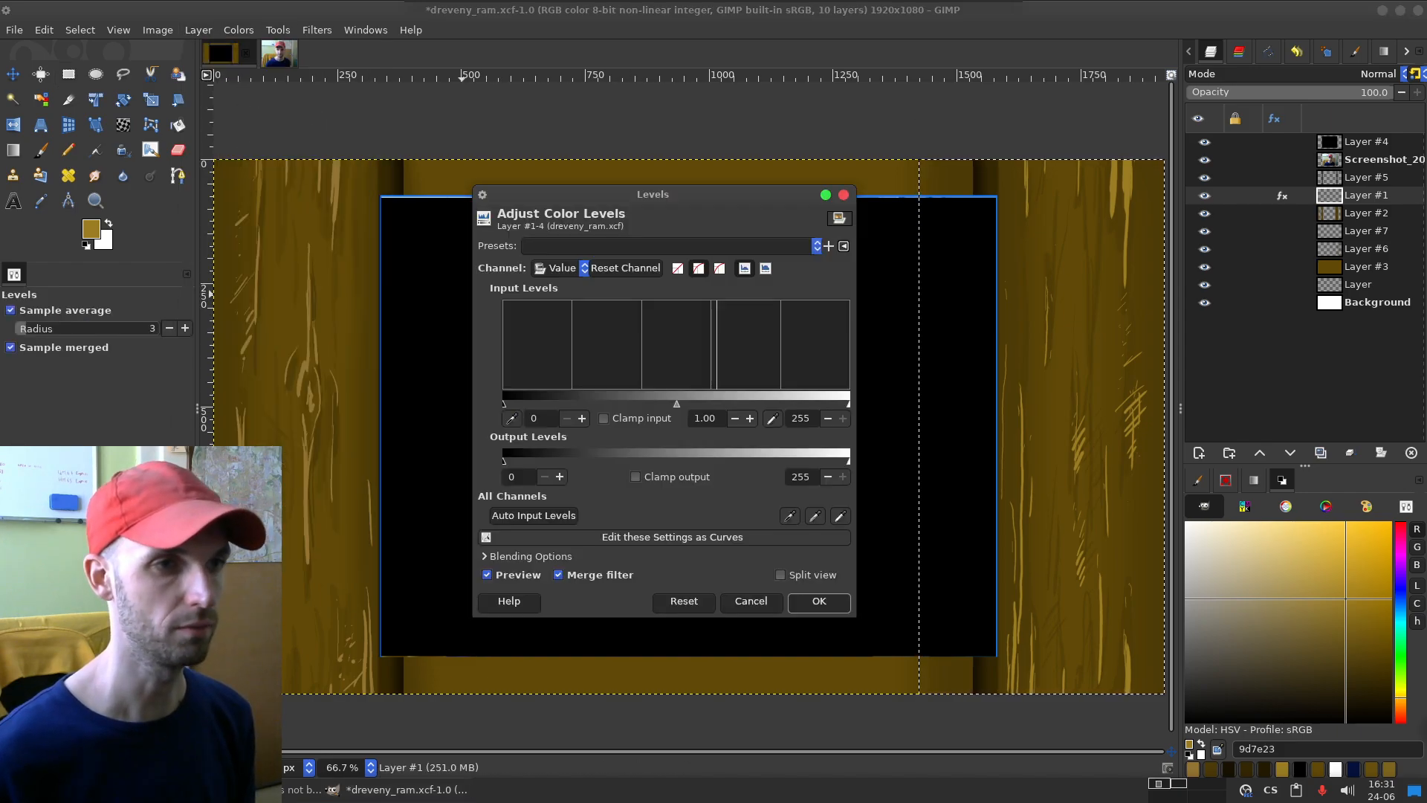
drag(505, 403, 529, 404)
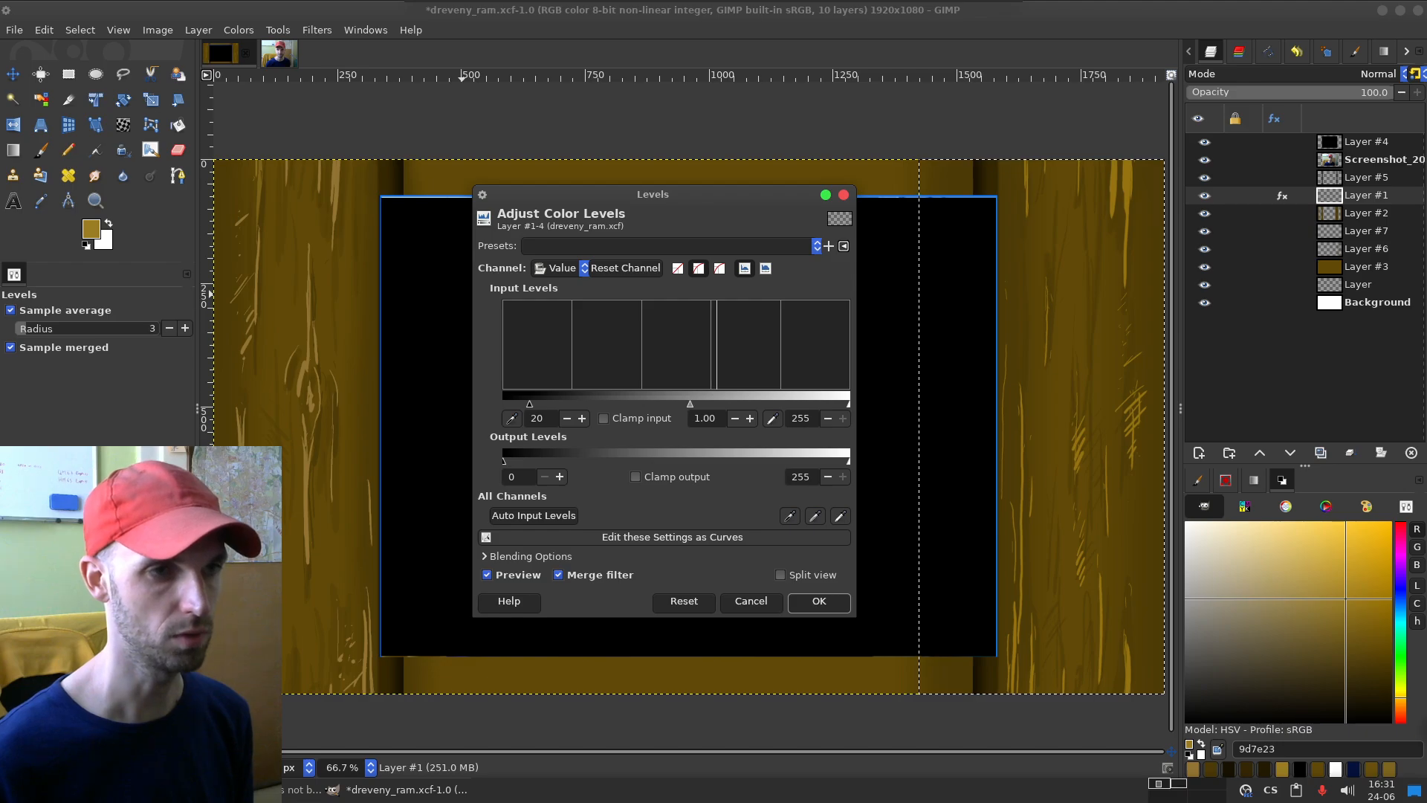
click(818, 600)
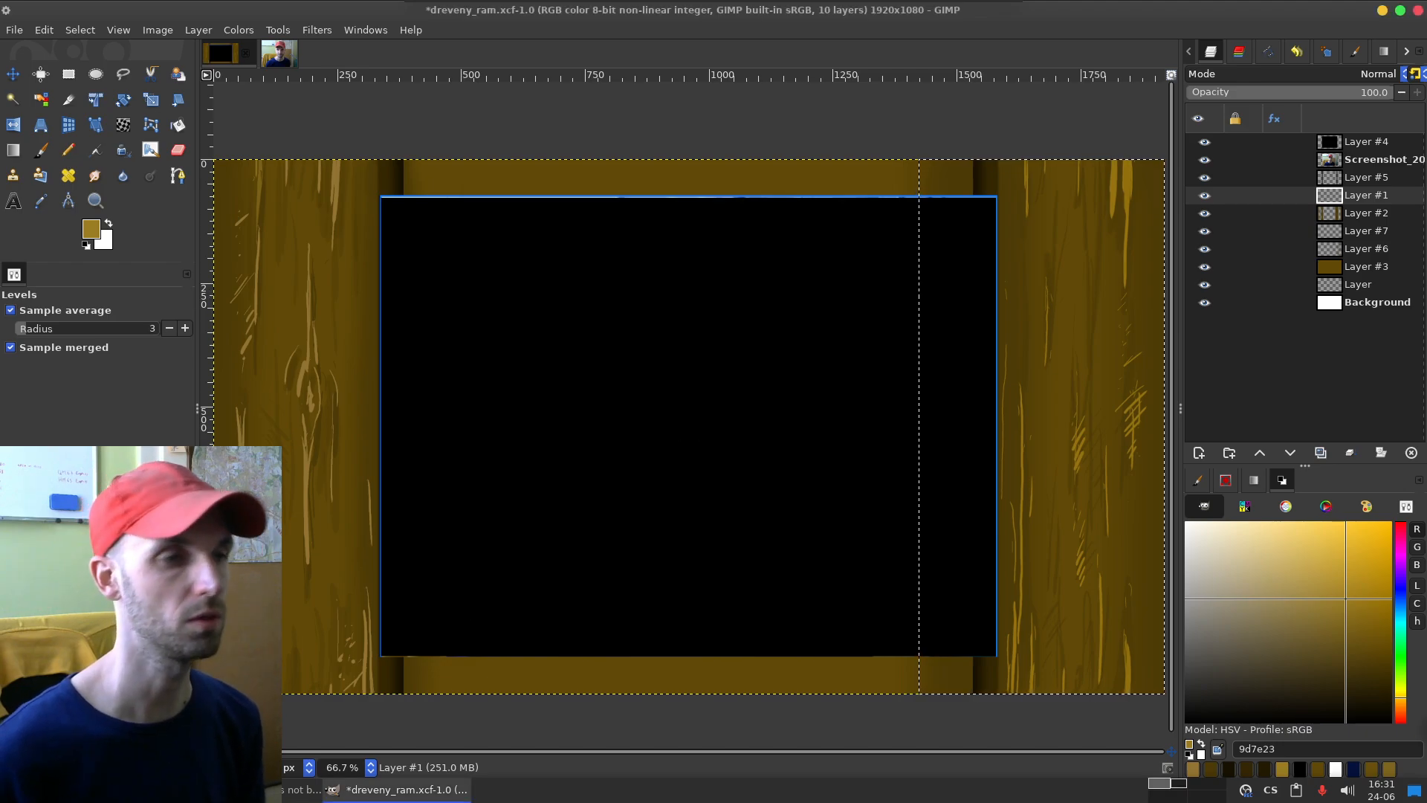
Step: Try a saturation scale of 0.823 on the selected grain, compare sampled grain colours on both boards, and undo the saturation change
click(239, 30)
click(267, 127)
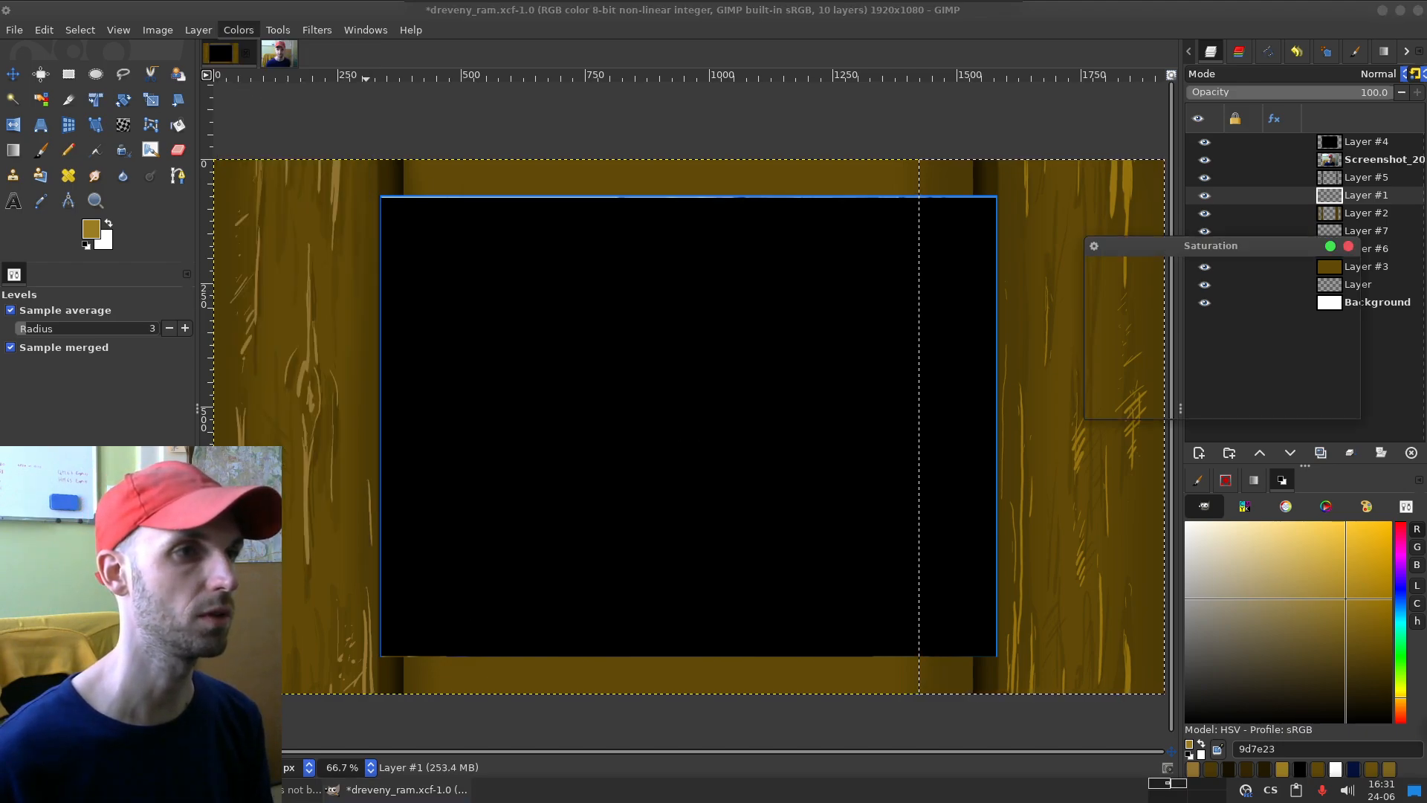
click(1196, 320)
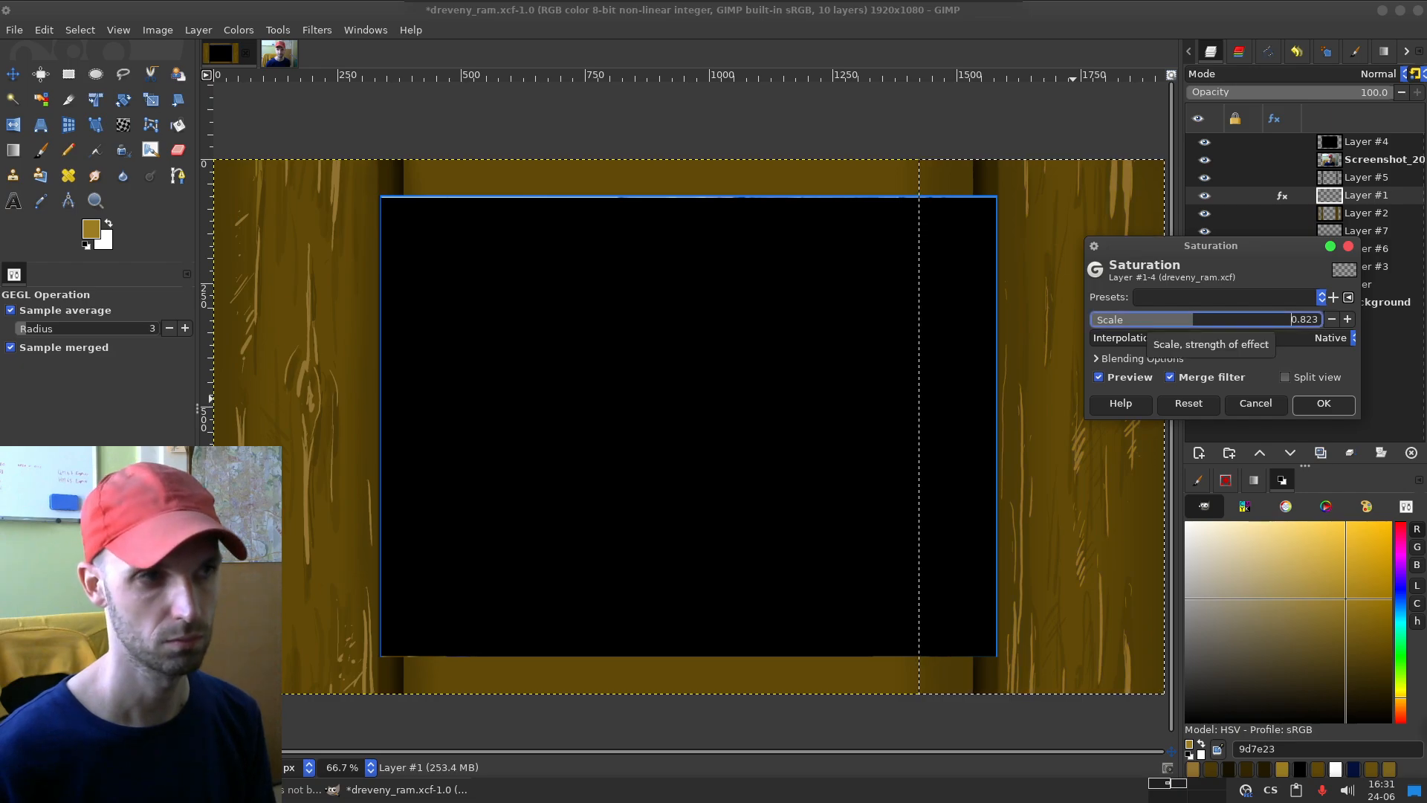
click(1323, 403)
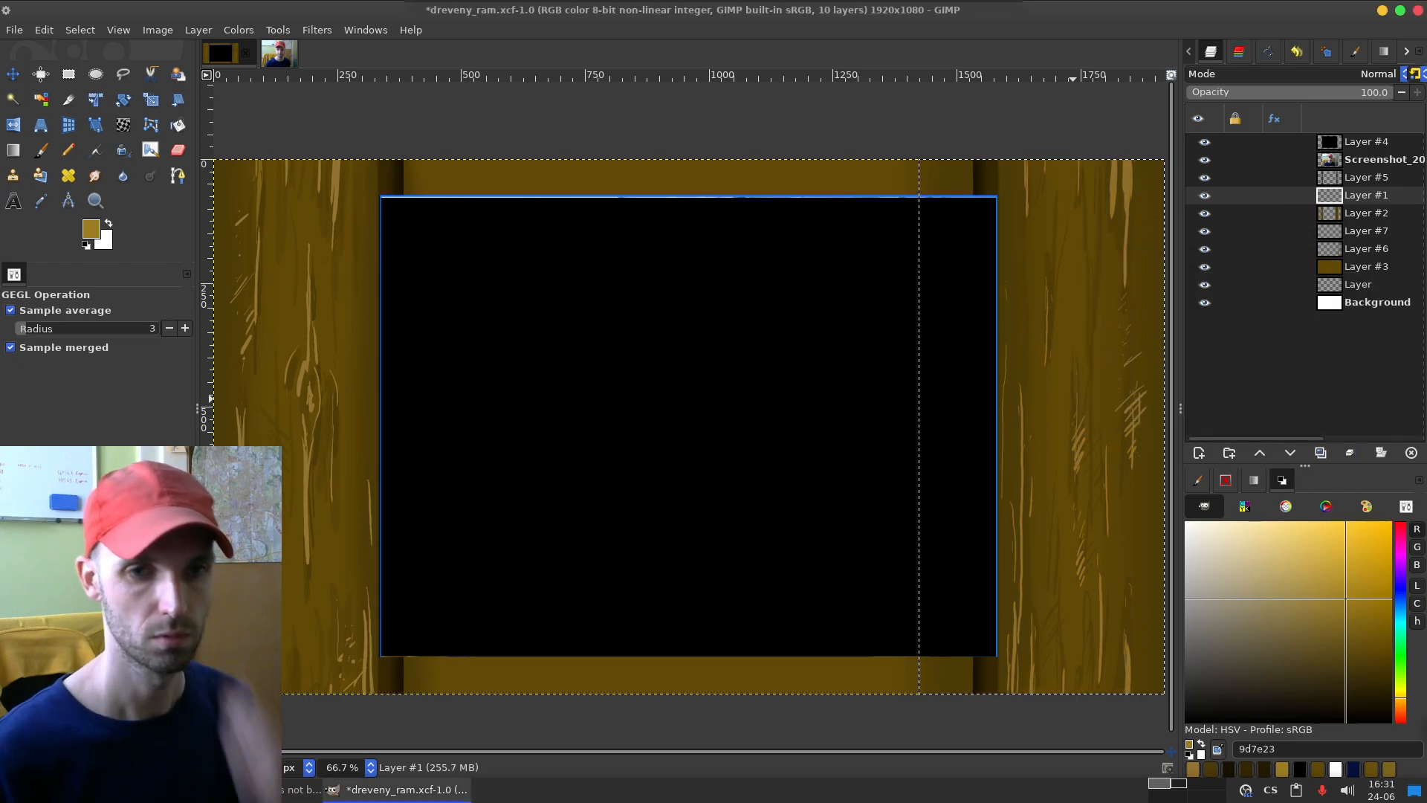
key(o)
click(1130, 176)
click(334, 171)
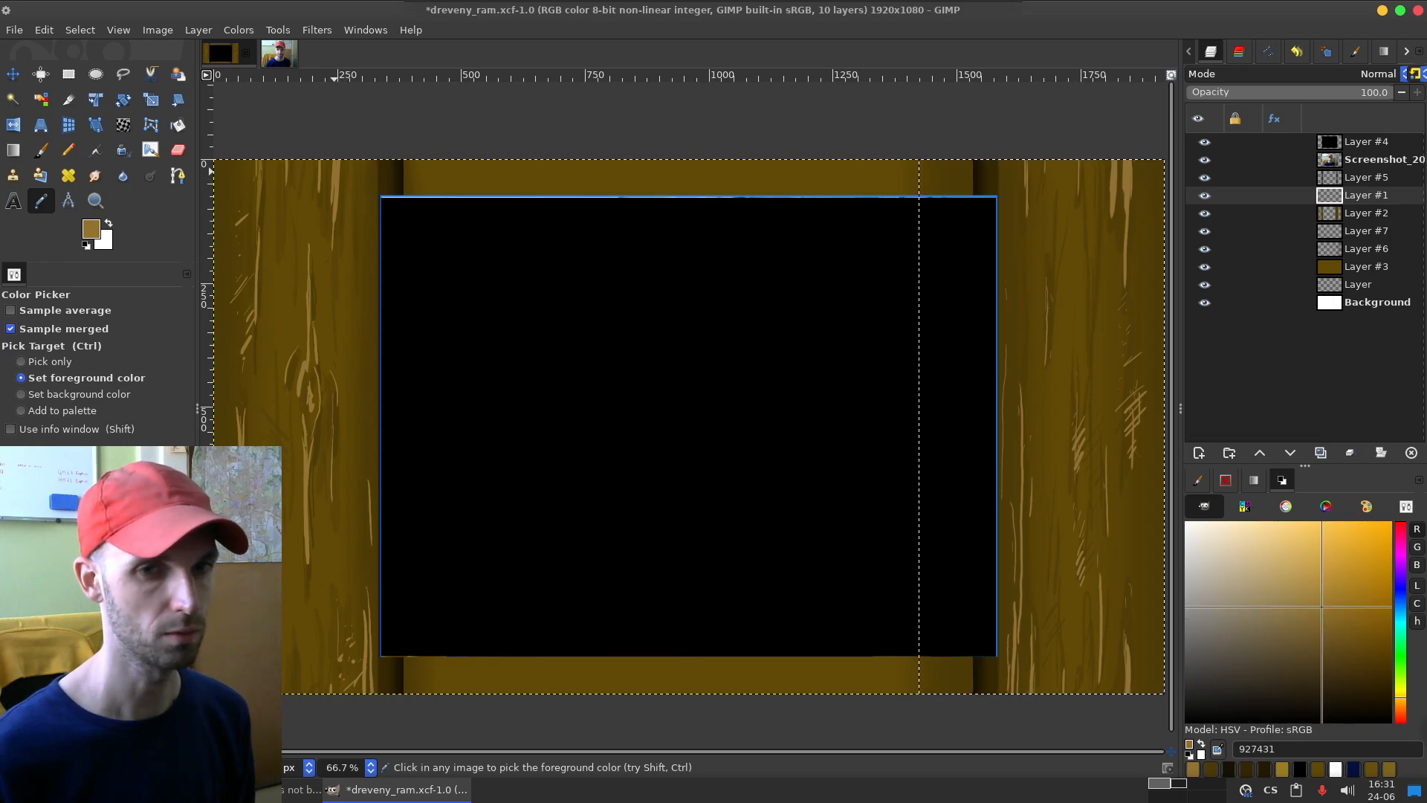
key(ctrl+z)
Step: Apply a saturation scale of 0.868 to the selected right-board grain and compare sampled grain colours on both boards
click(238, 30)
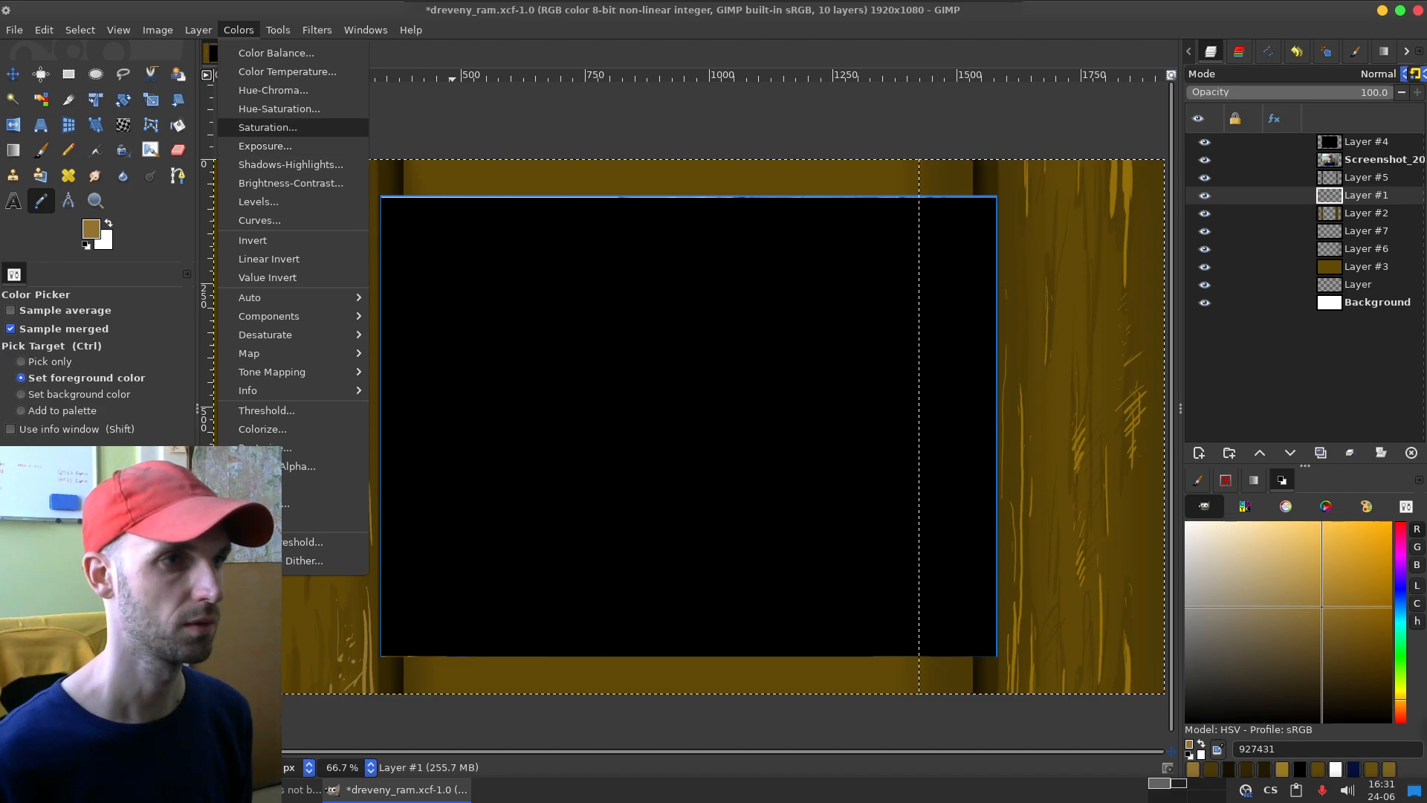
click(266, 128)
drag(1212, 320, 1191, 320)
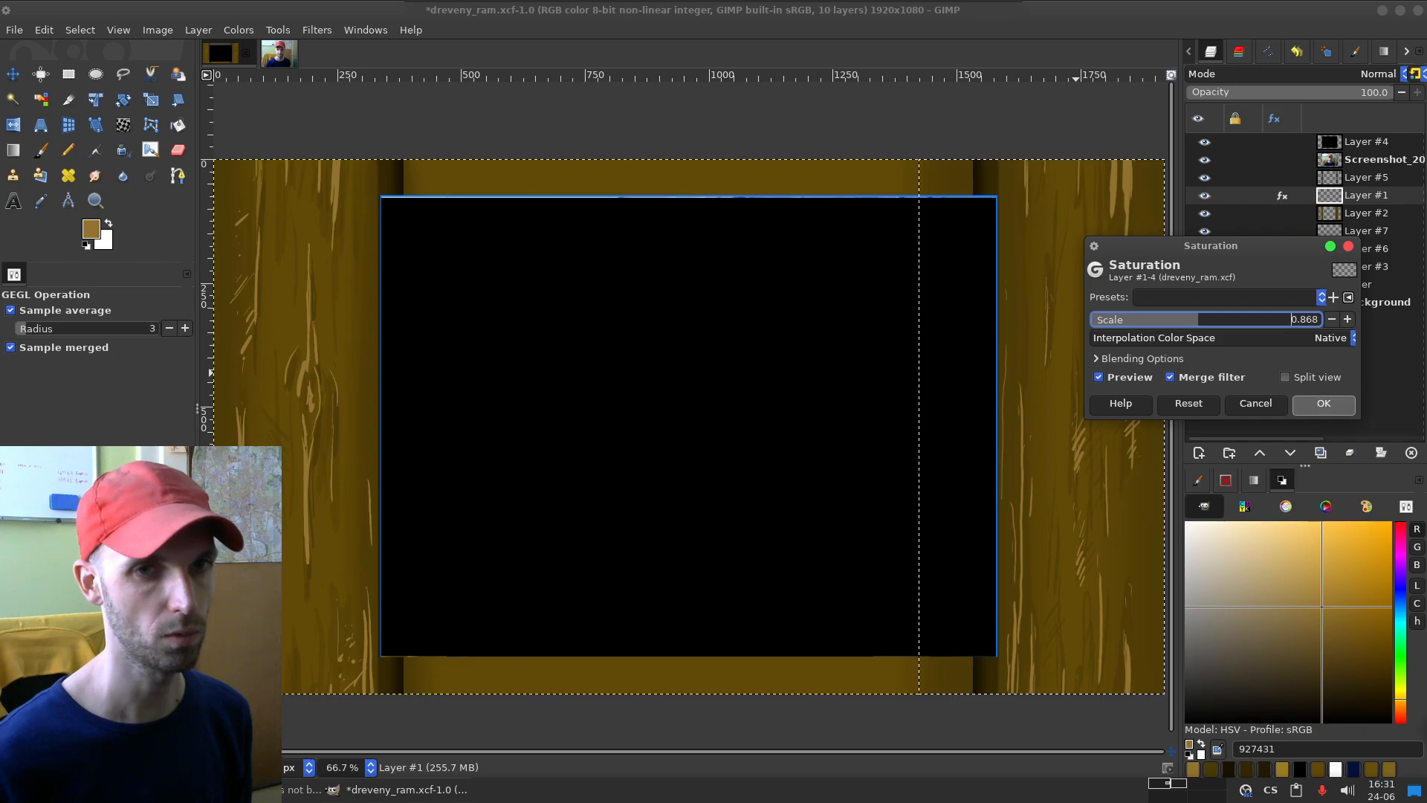
click(1324, 403)
click(1127, 178)
click(336, 179)
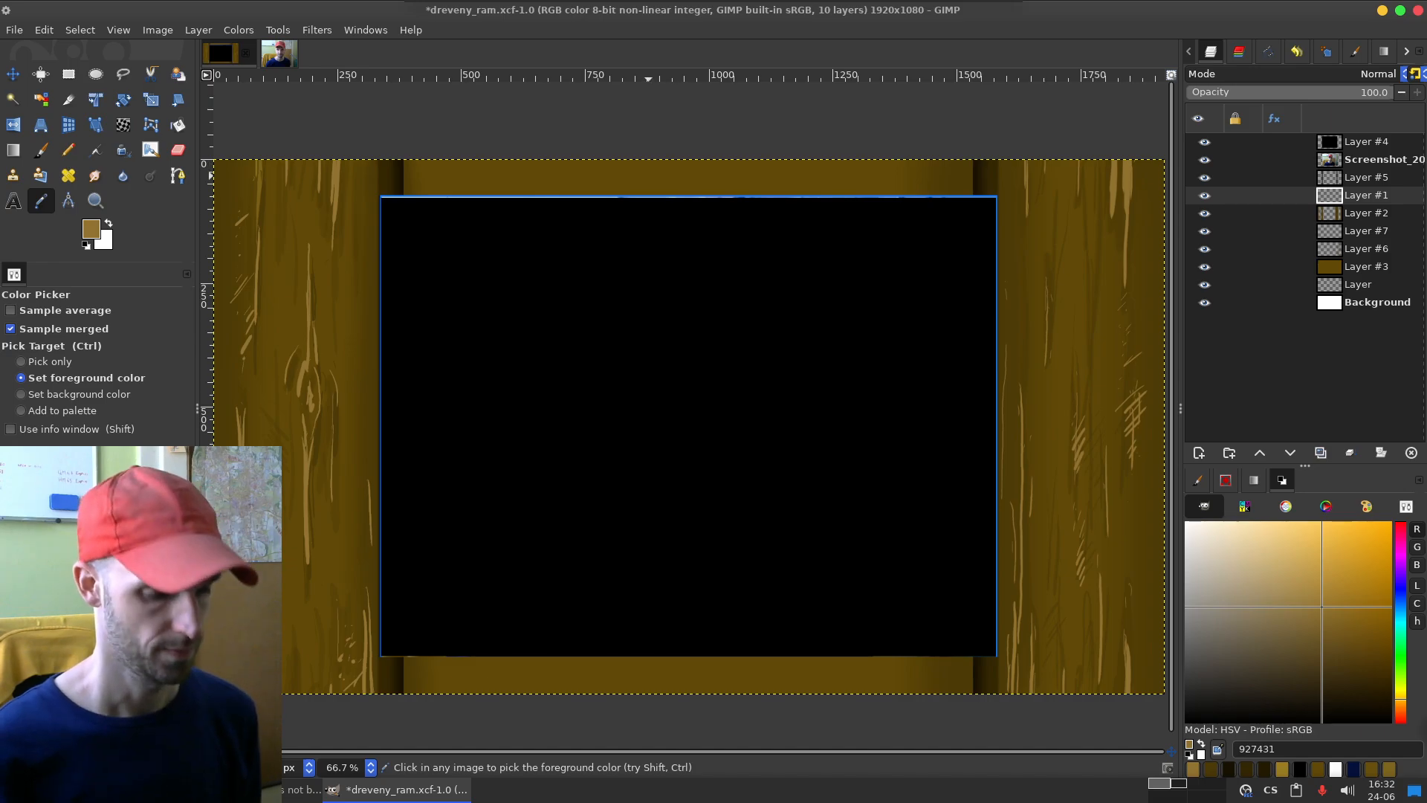
Step: Test a wide paintbrush stroke across the top board on Layer #1 and undo it
key(p)
drag(606, 172, 932, 203)
key(ctrl+z)
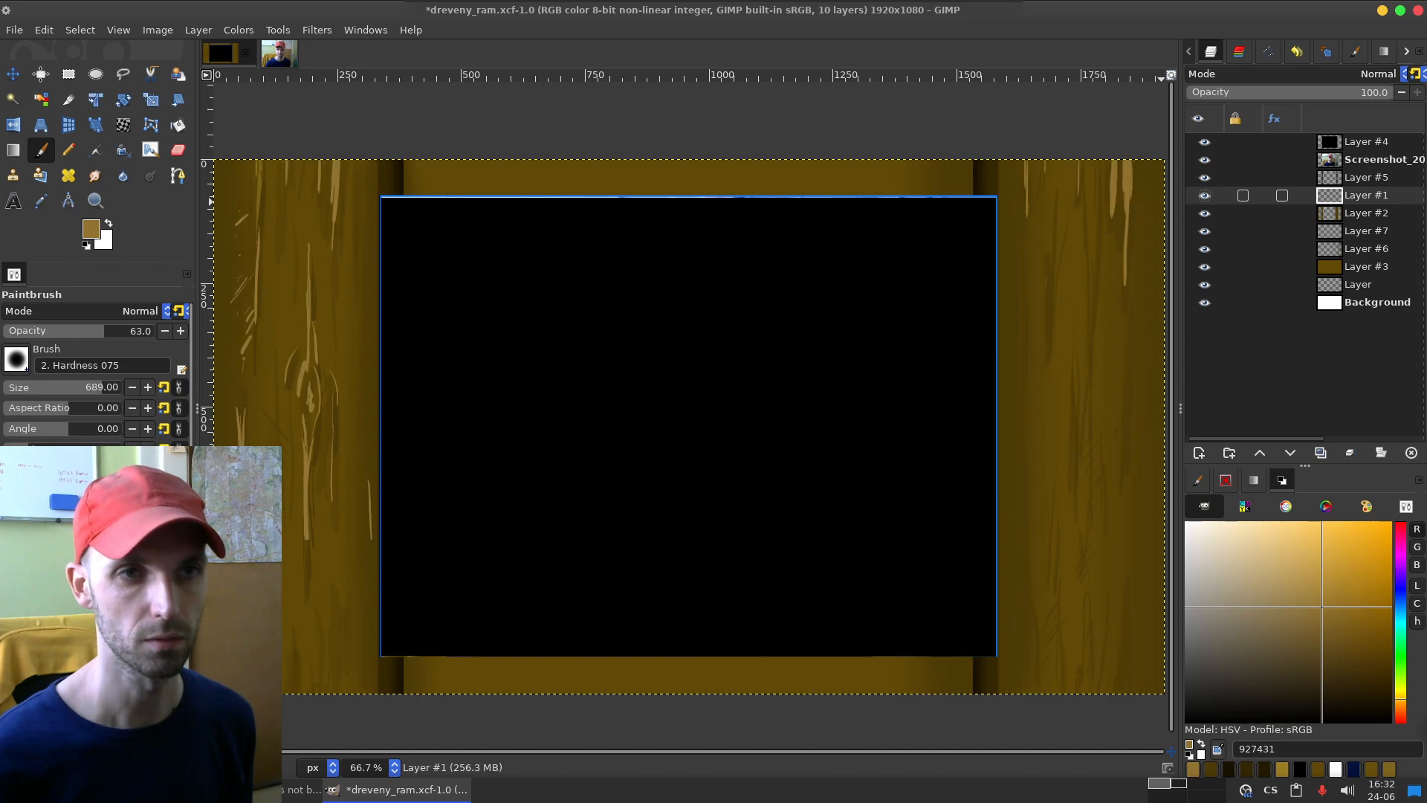
Step: Toggle the grain and shading layers' visibility to check their contents, and move Layer #7 directly below Layer #6
click(1205, 213)
click(1204, 213)
click(1205, 231)
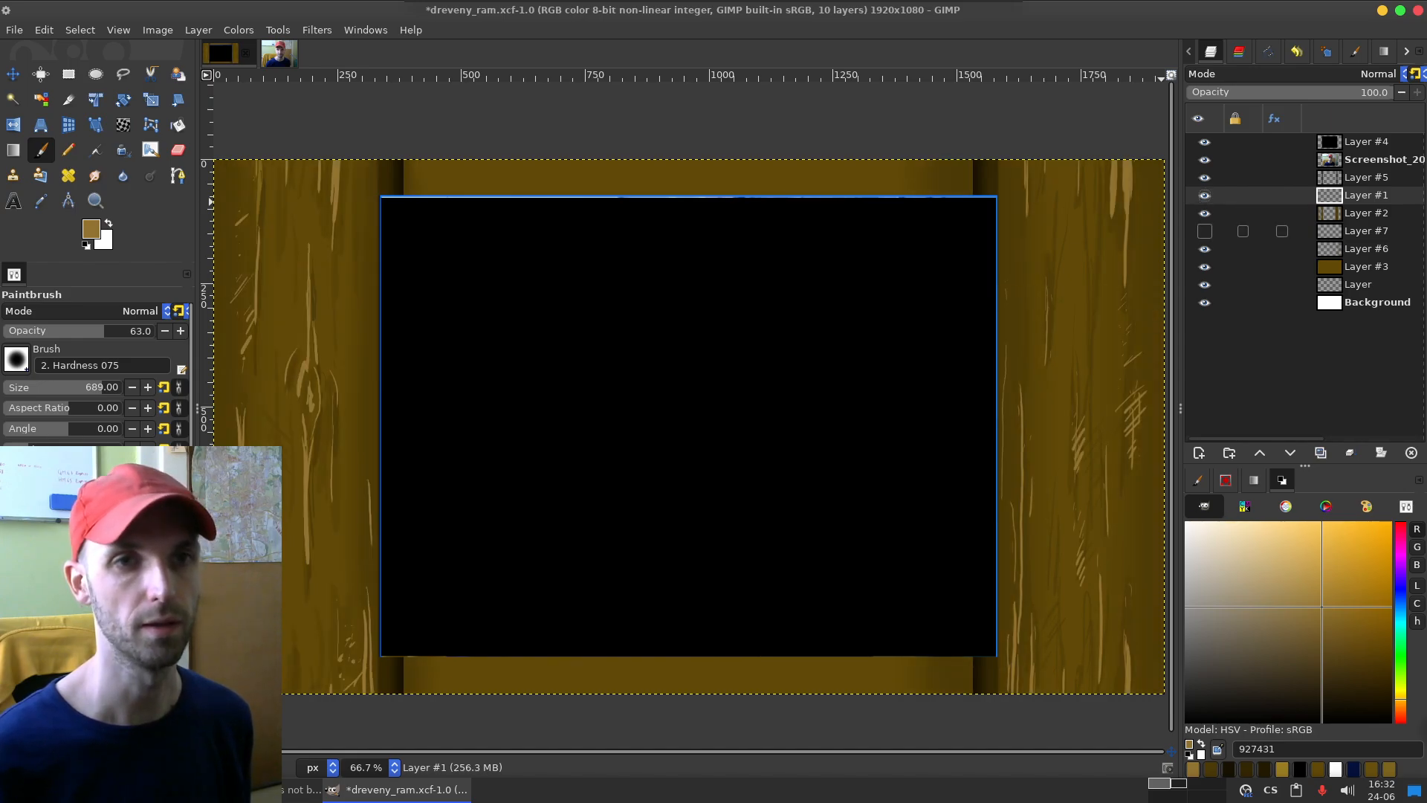
click(1205, 249)
click(1205, 249)
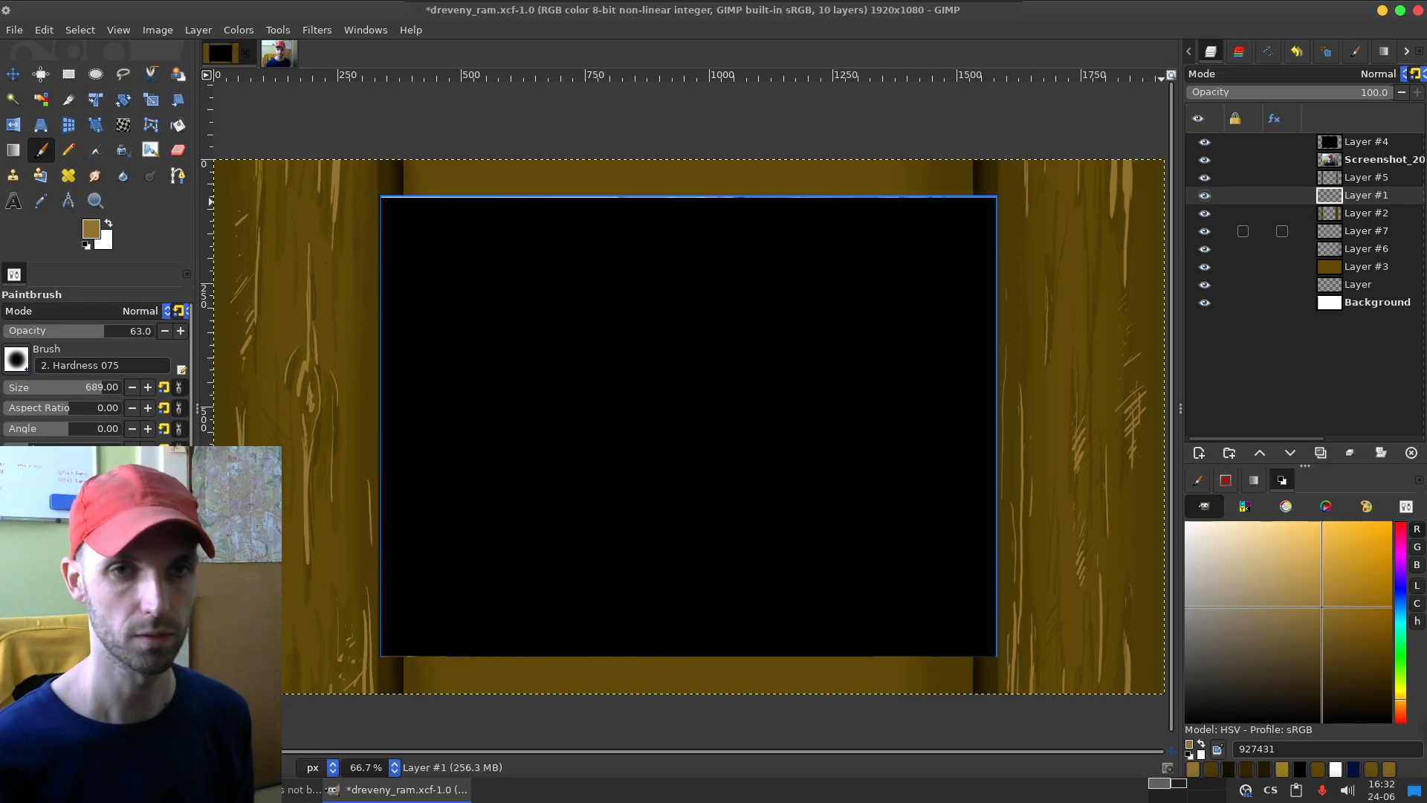
click(1366, 231)
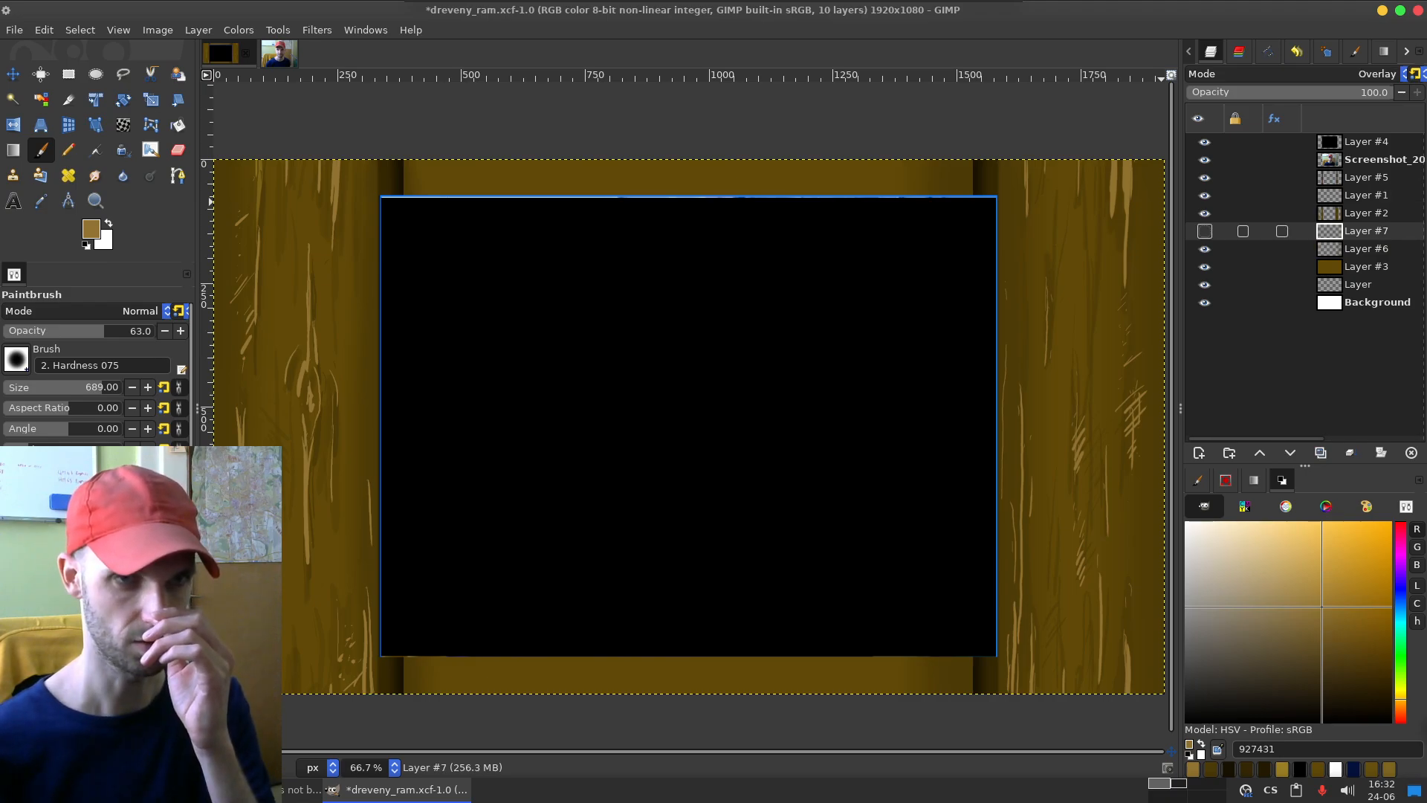
drag(1366, 231, 1366, 252)
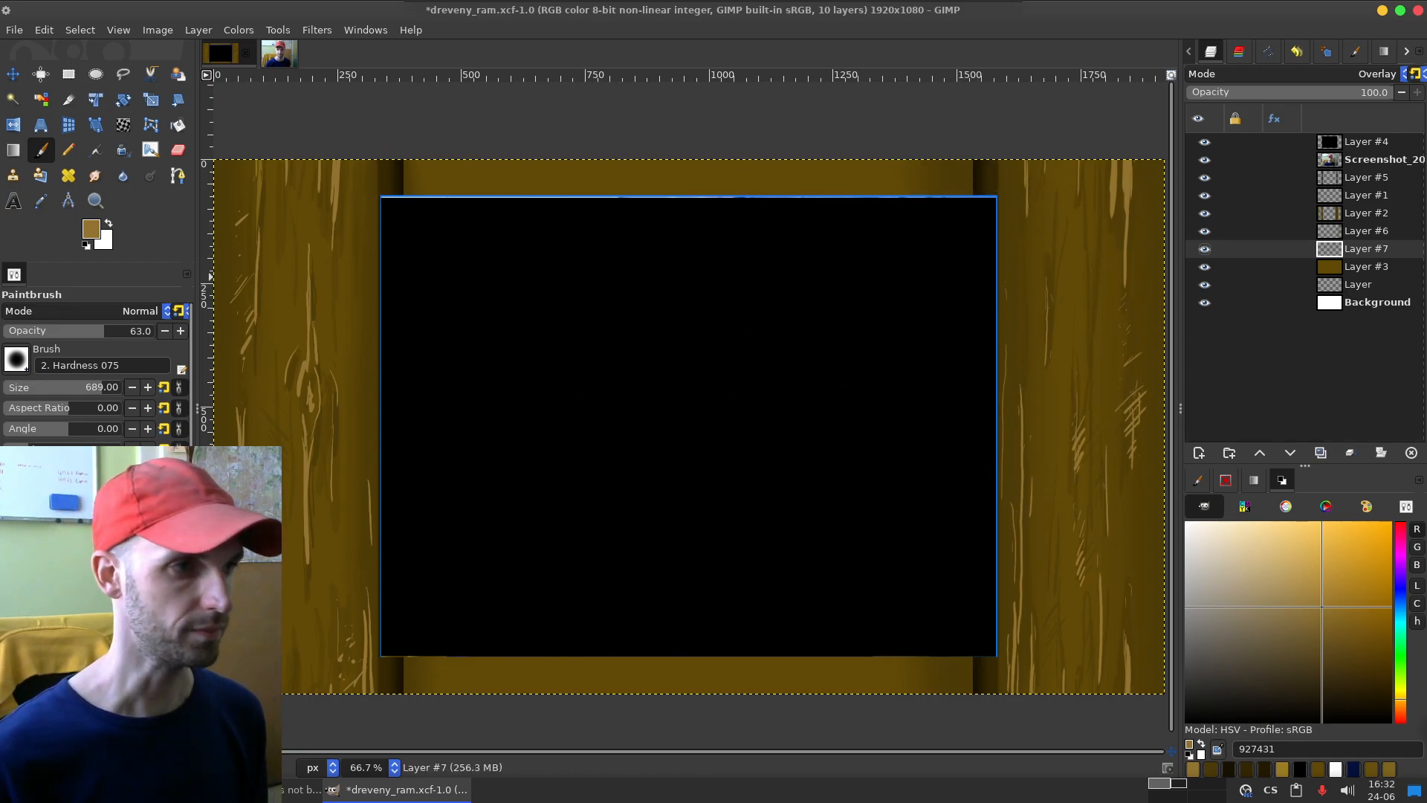
Step: Set the paintbrush size to 36 and sample the light grain colour 90712e near the top of the right board
drag(104, 387, 27, 387)
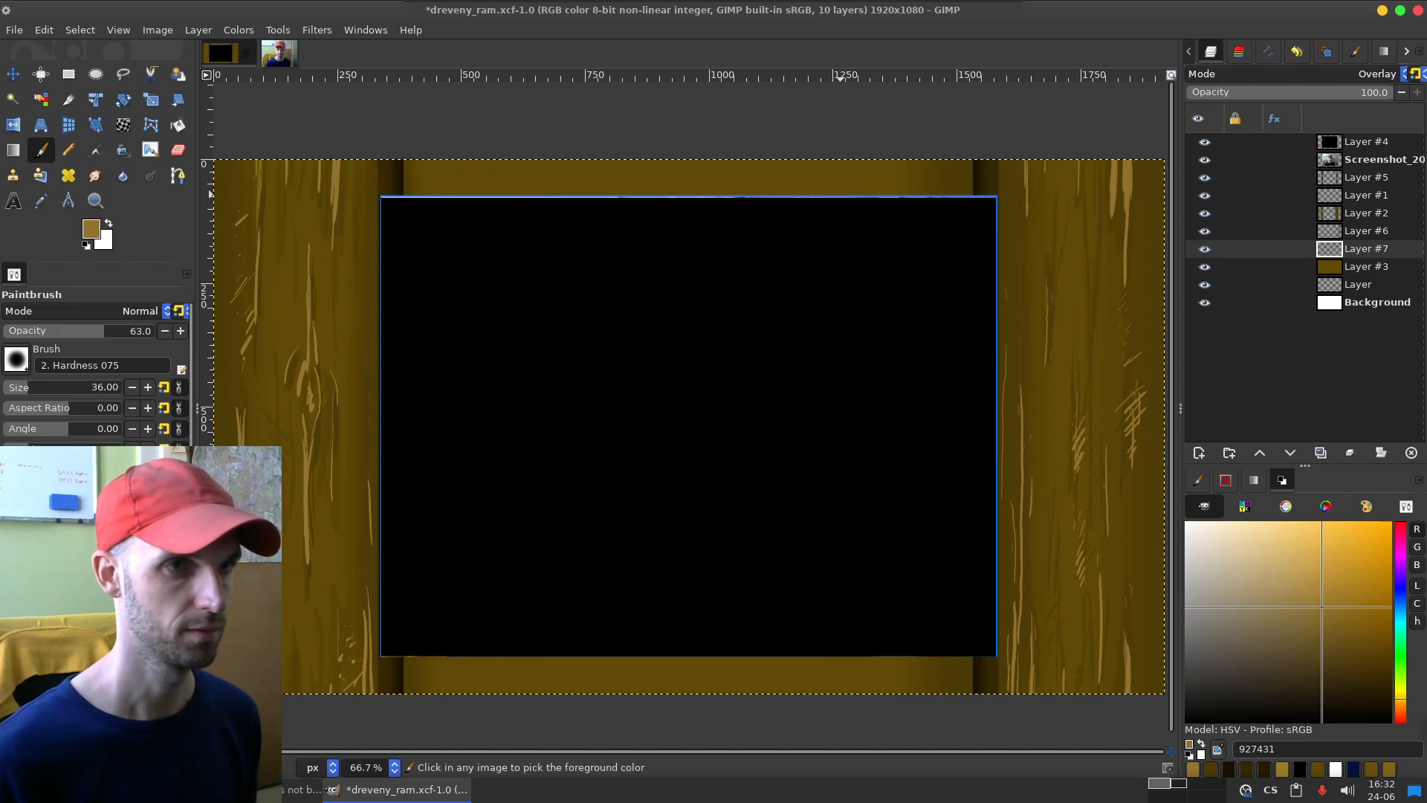
key(o)
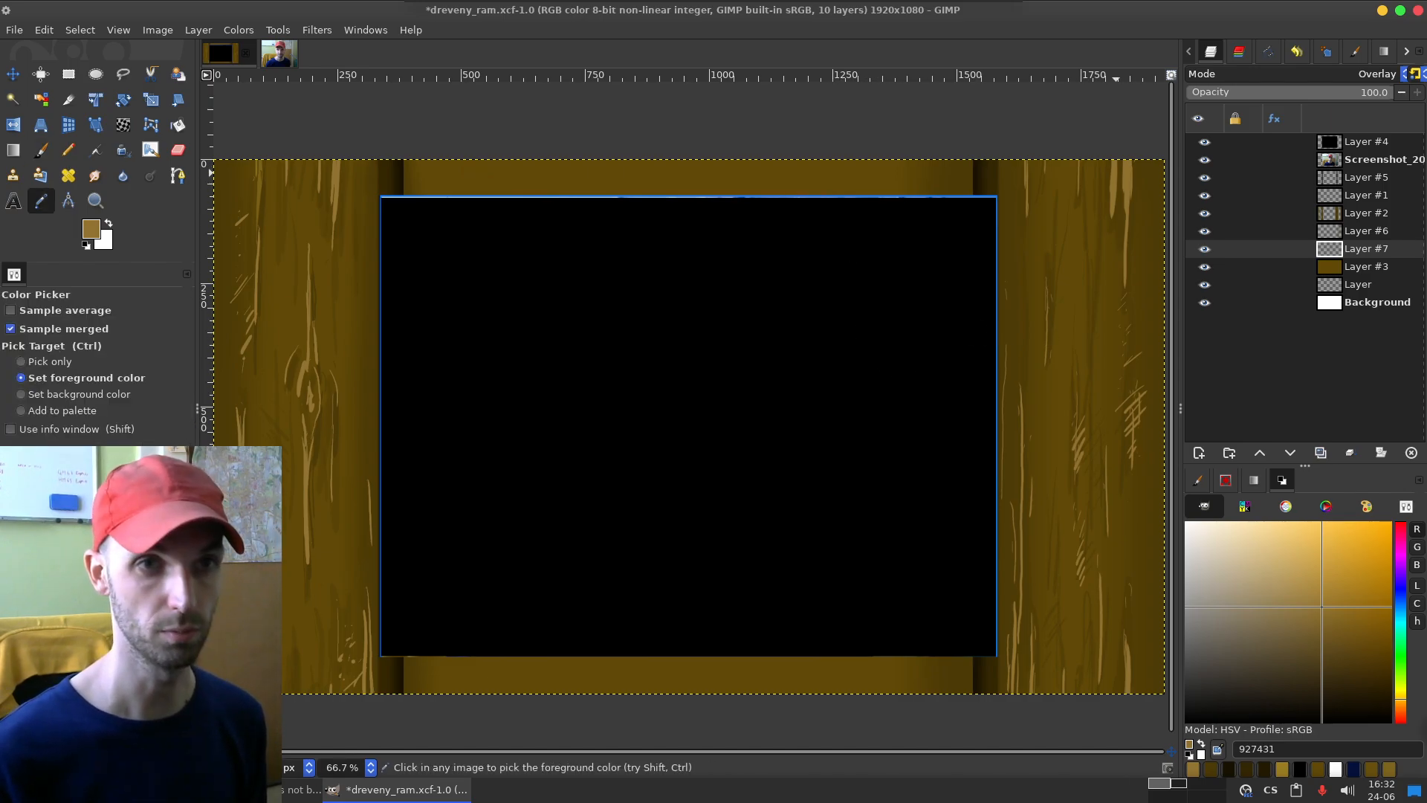
click(1127, 180)
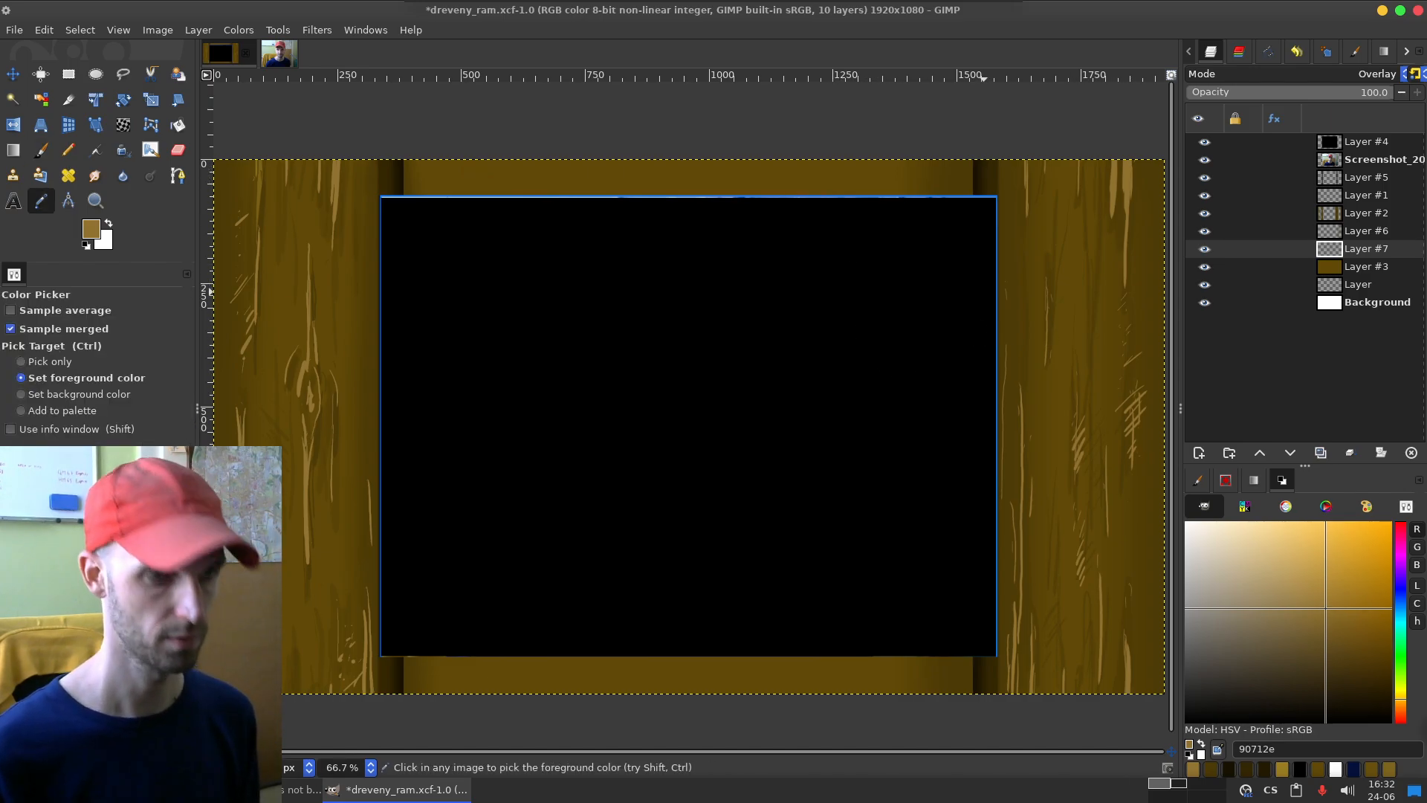
key(p)
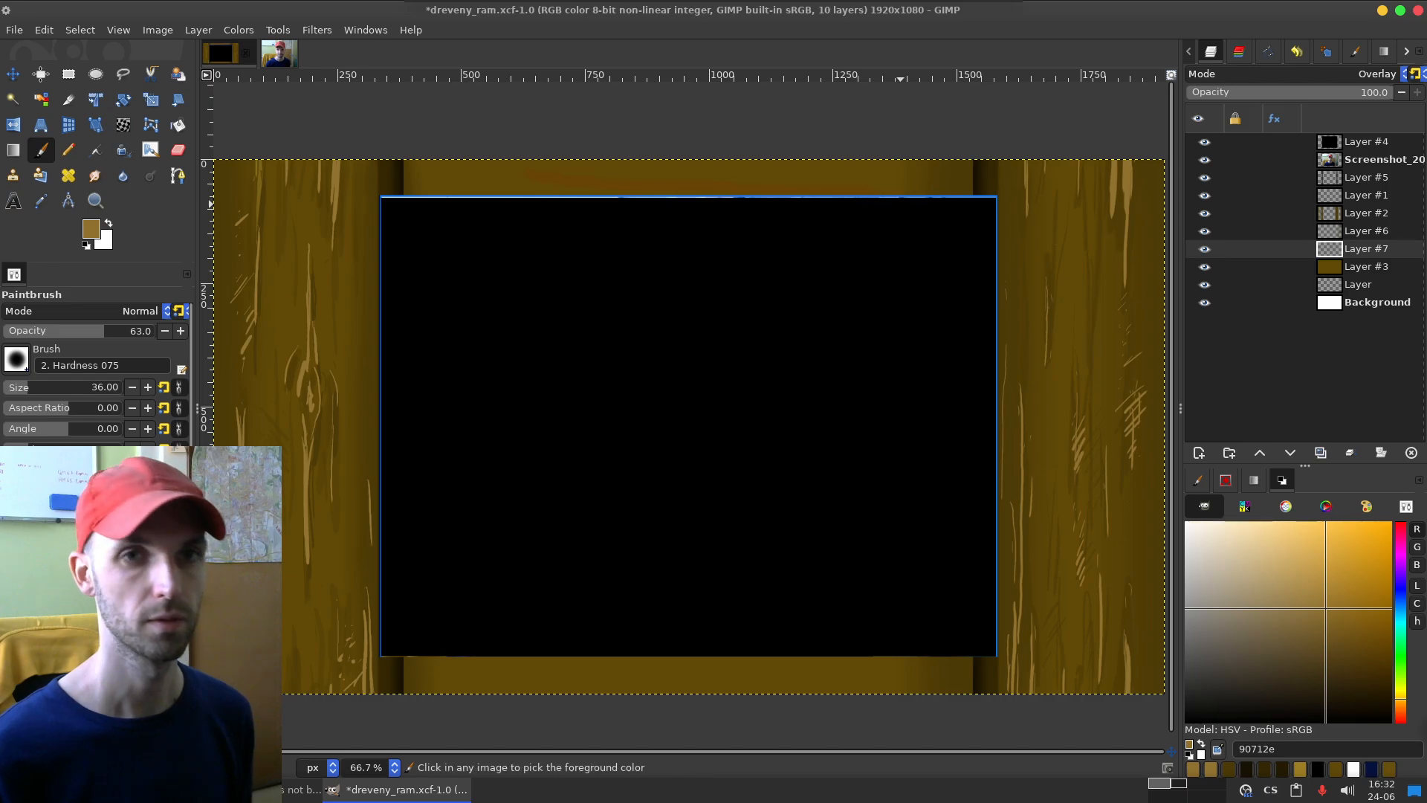
Step: Change Layer #7's blend mode to Normal
click(1375, 73)
scroll(1263, 142, up, 1)
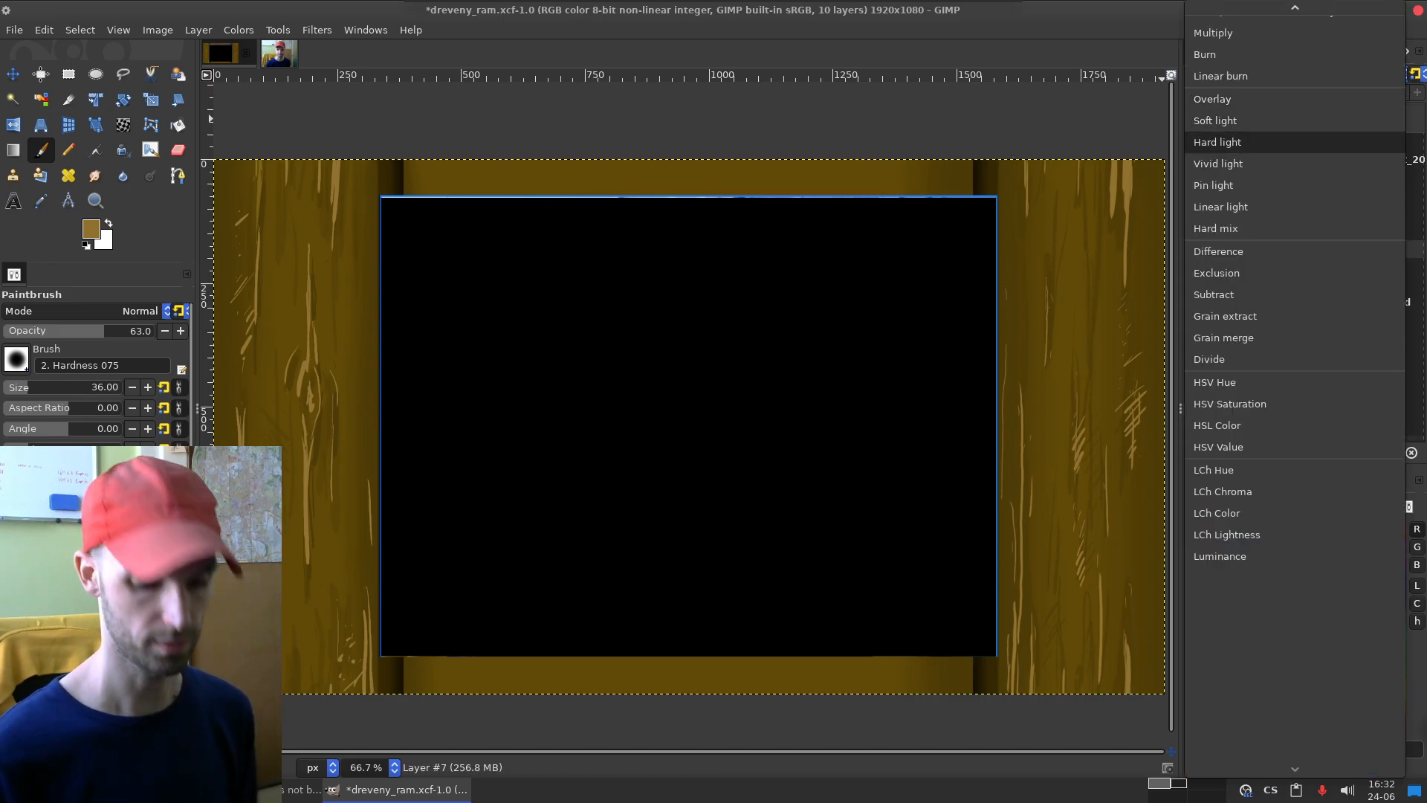
scroll(1263, 142, up, 5)
click(1219, 24)
Step: Test paintbrush strokes across the top board, raise the brush opacity to 100, and undo the test strokes
drag(594, 168, 930, 173)
key(ctrl+z)
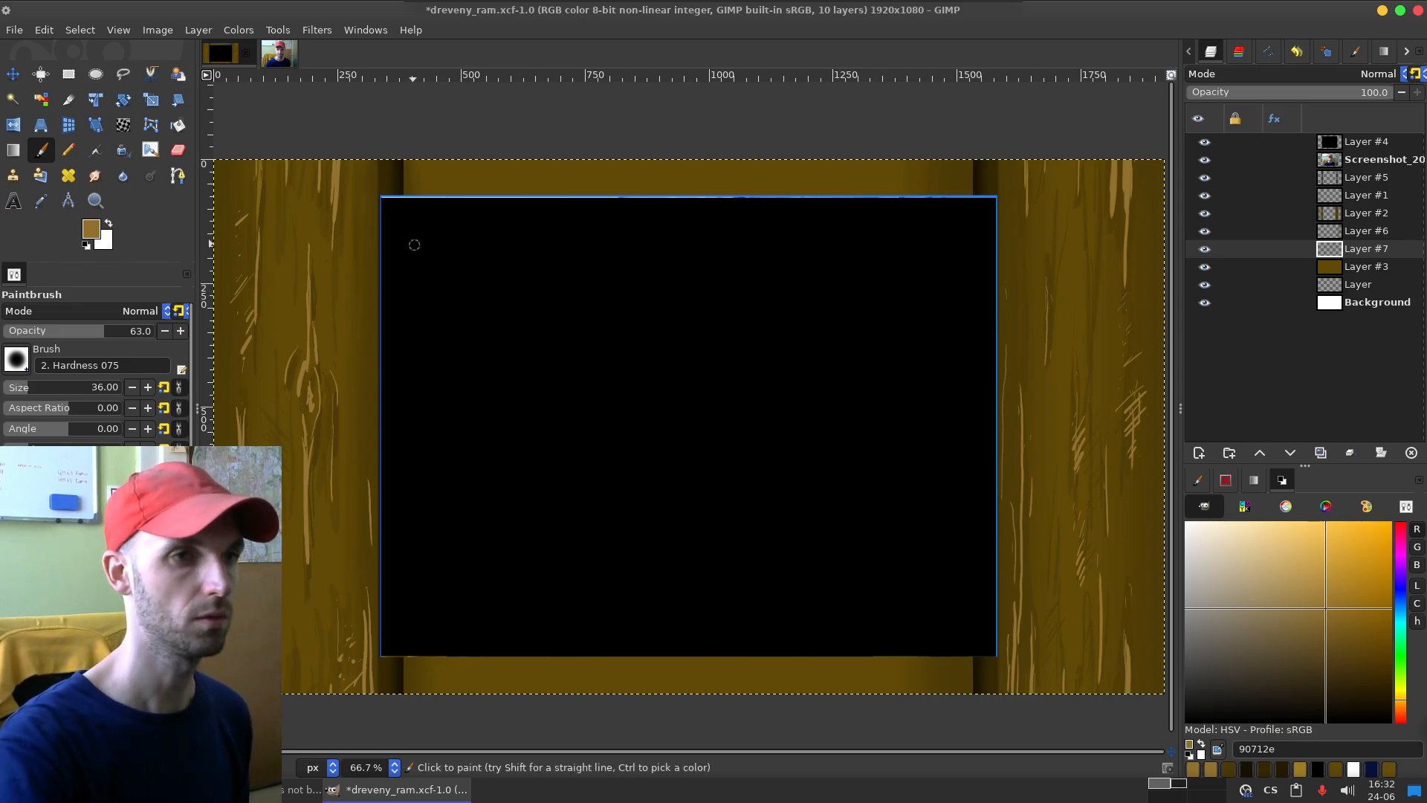
drag(473, 178, 724, 168)
key(ctrl+z)
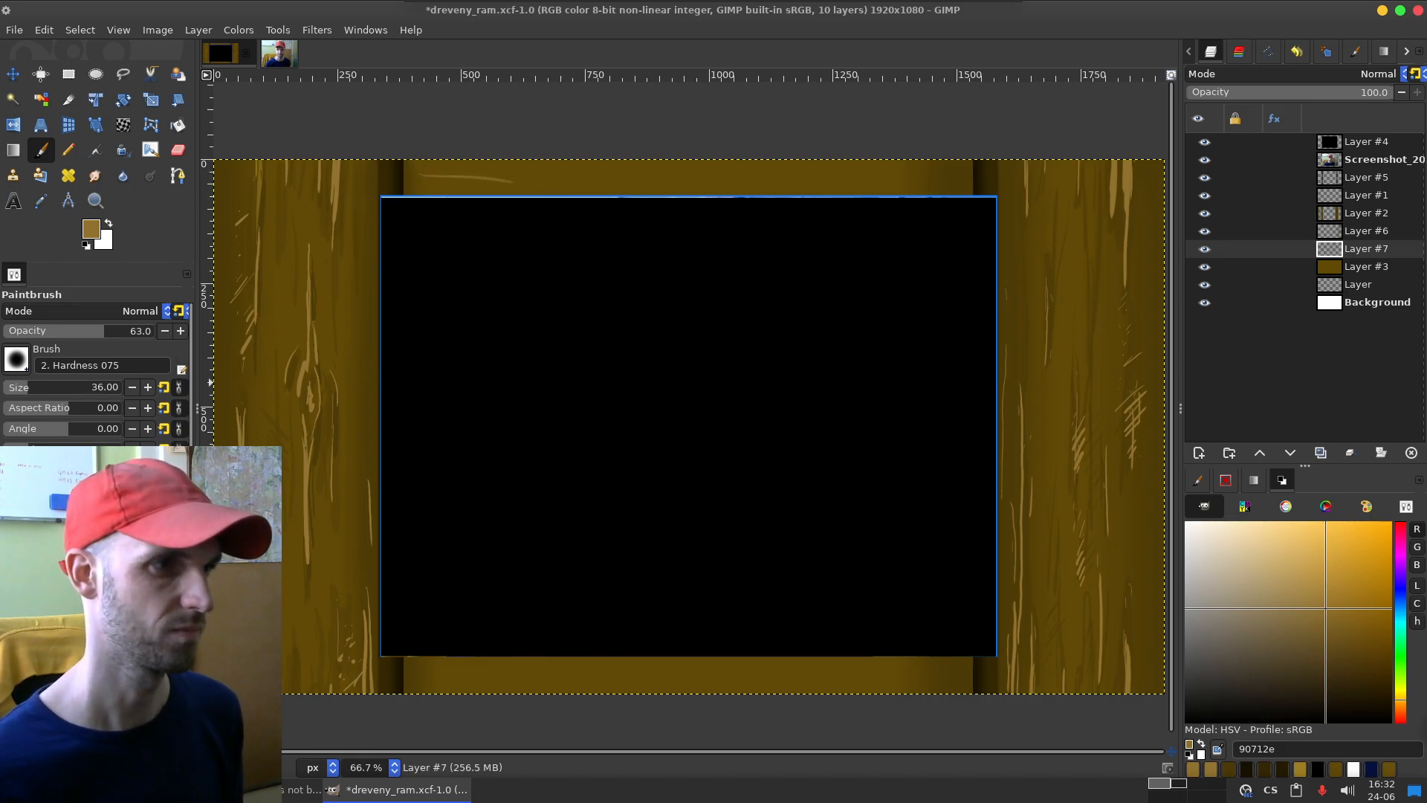
drag(104, 332, 158, 332)
key(ctrl+z)
drag(447, 177, 690, 176)
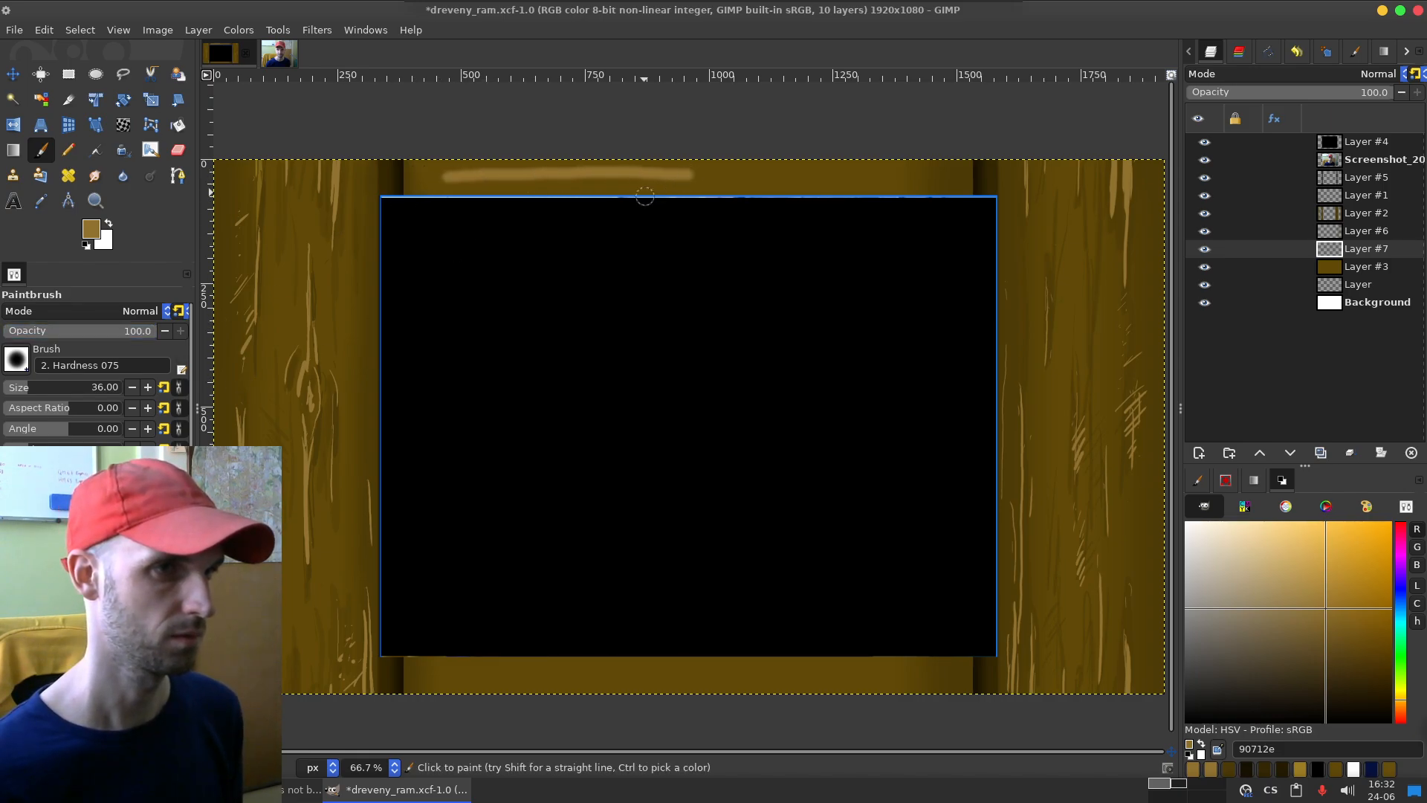
key(ctrl+z)
Step: Sample the light grain colour from the left board and fine-tune the foreground colour to 917330
key(o)
click(335, 173)
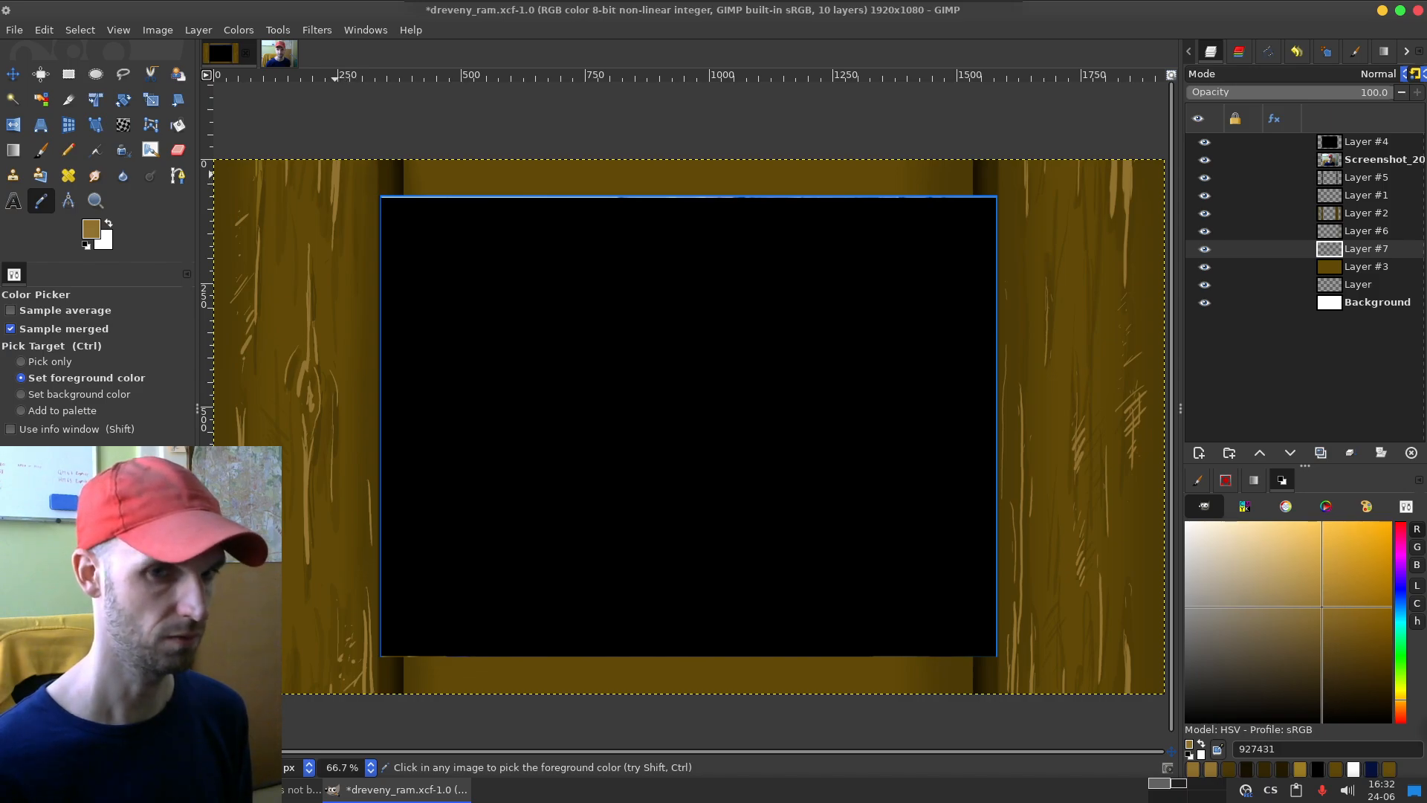
click(1322, 608)
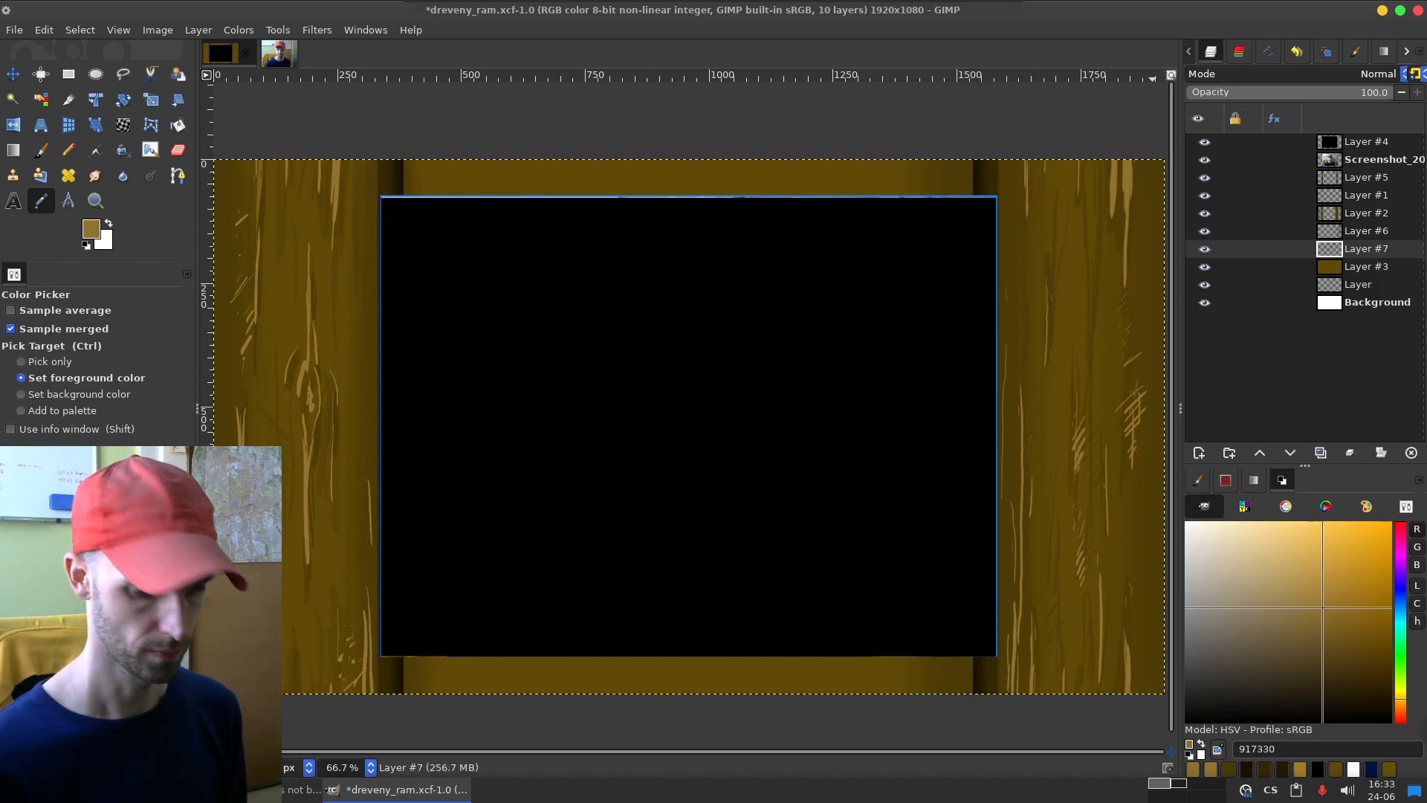
Step: Paint light grain lines around a half knot along the lower edge of the top board on Layer #7, undoing the unwanted strokes
key(p)
drag(496, 175, 797, 177)
key(ctrl+z)
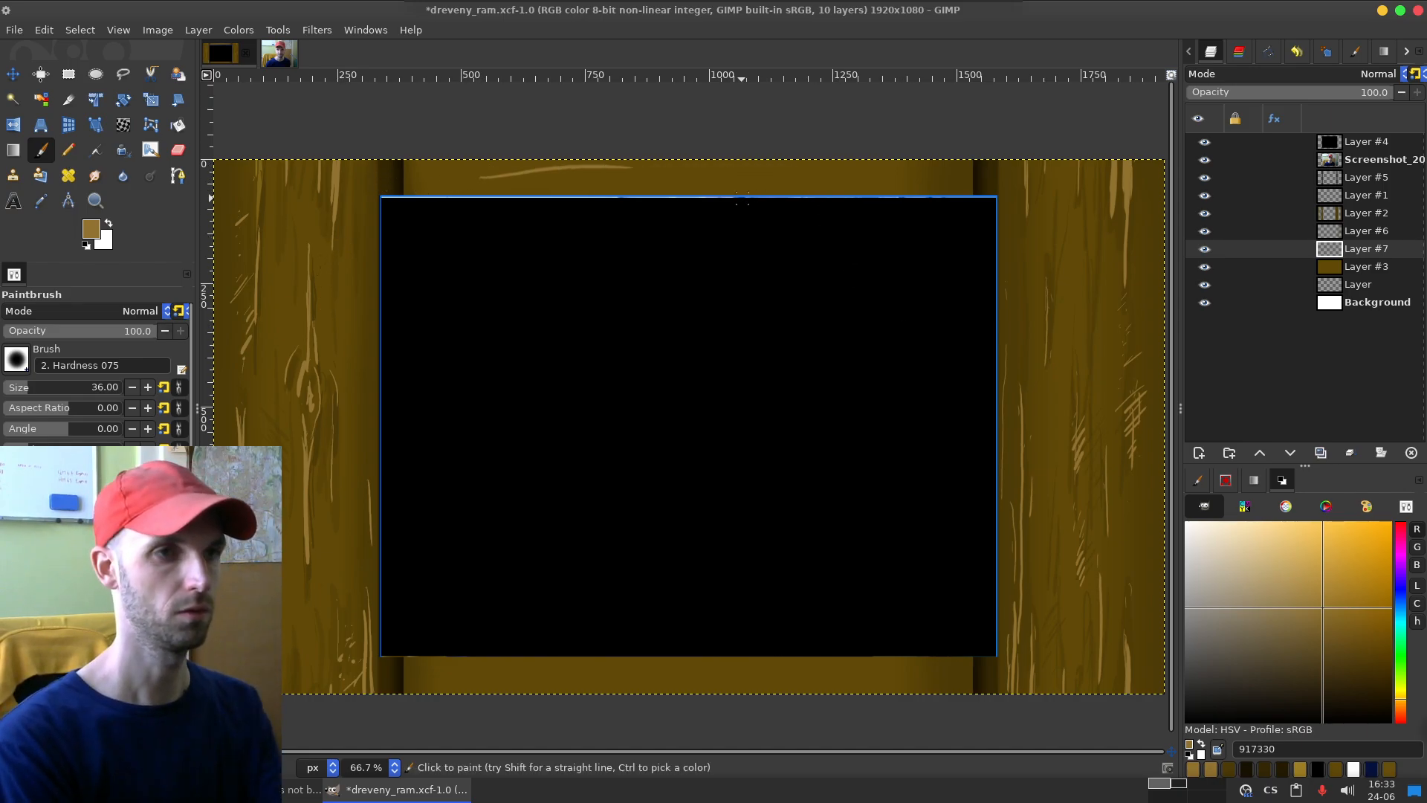
key(ctrl+z)
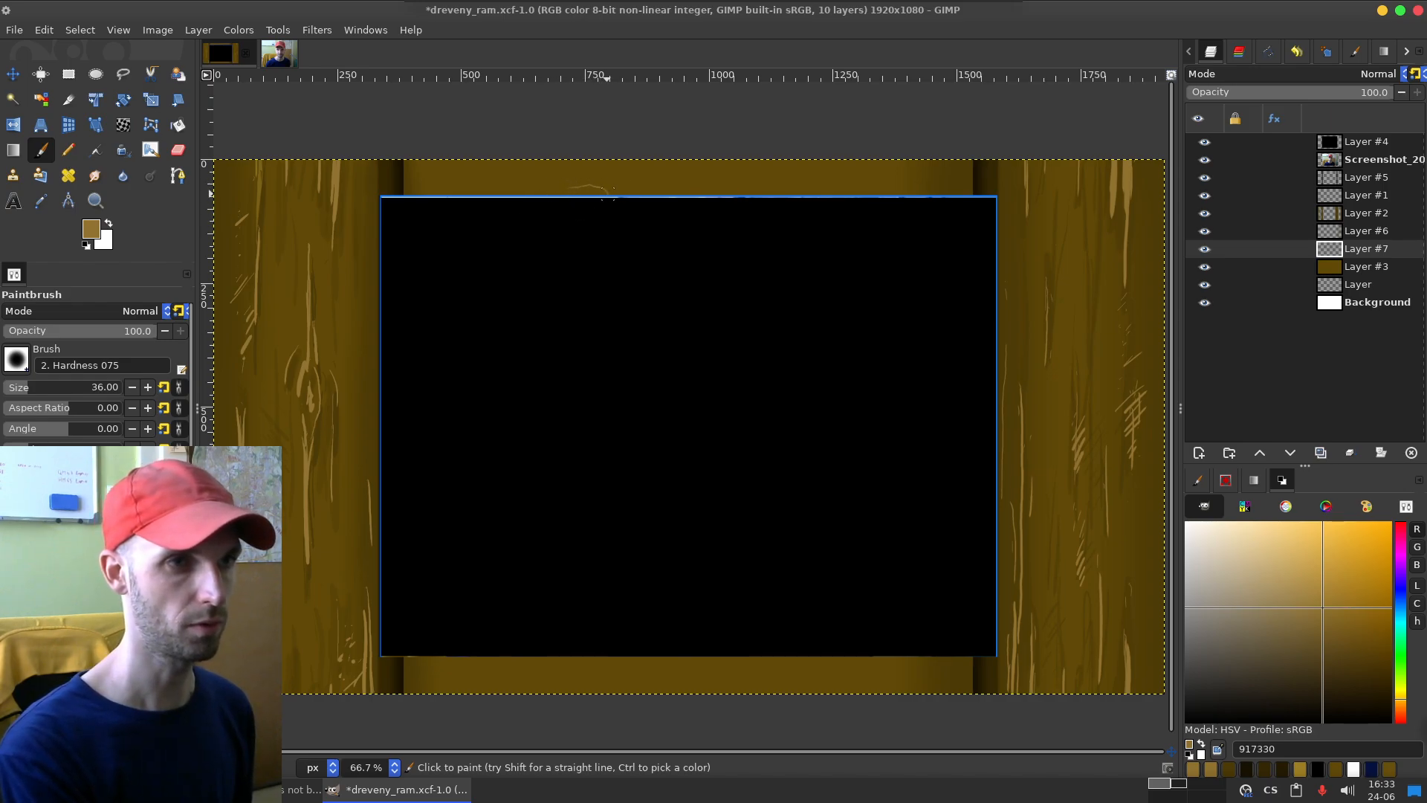
key(ctrl+z)
drag(570, 187, 583, 181)
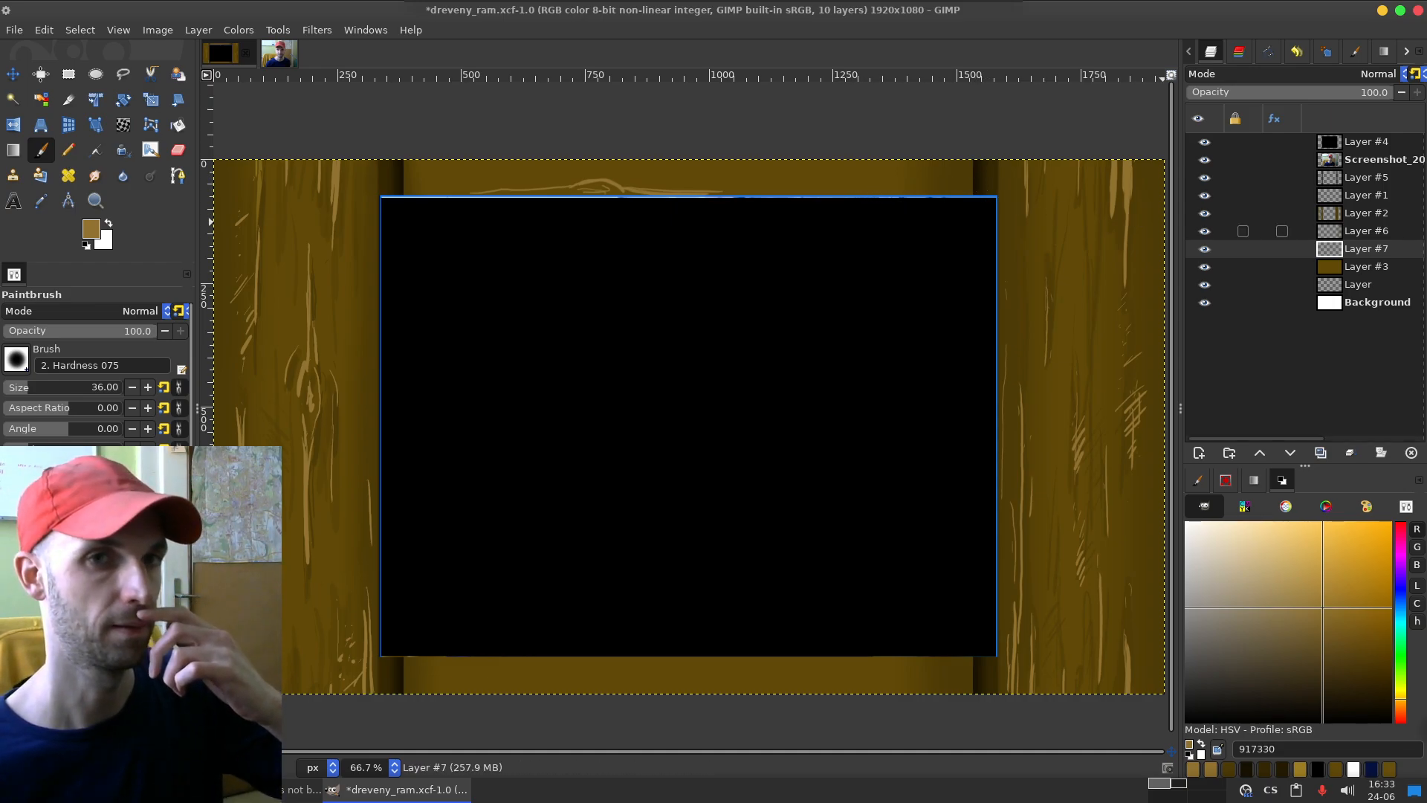
Step: Clear the shading on Layer #2 from the rectangular area between the side boards, covering the top and bottom boards, and deselect
click(1204, 213)
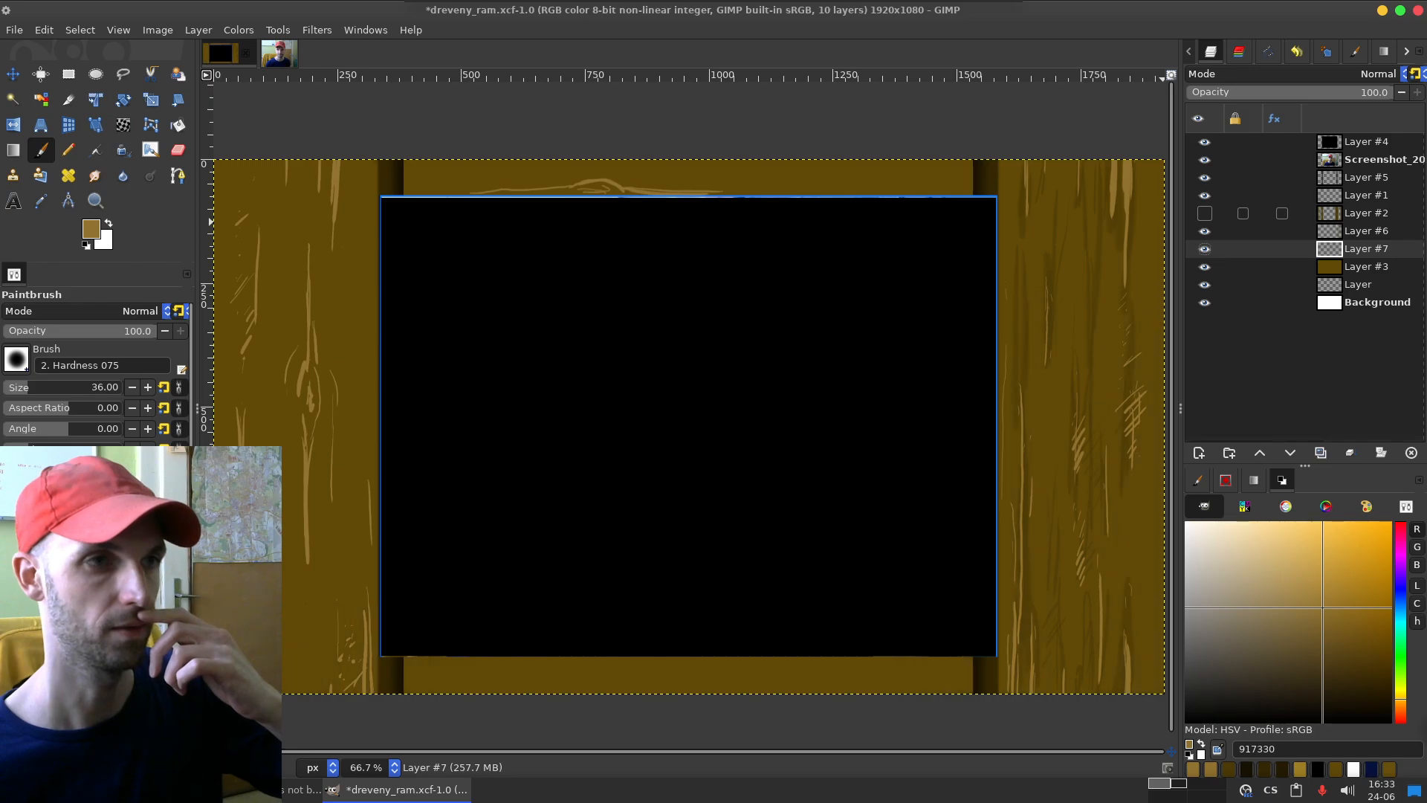
click(1205, 213)
click(1366, 213)
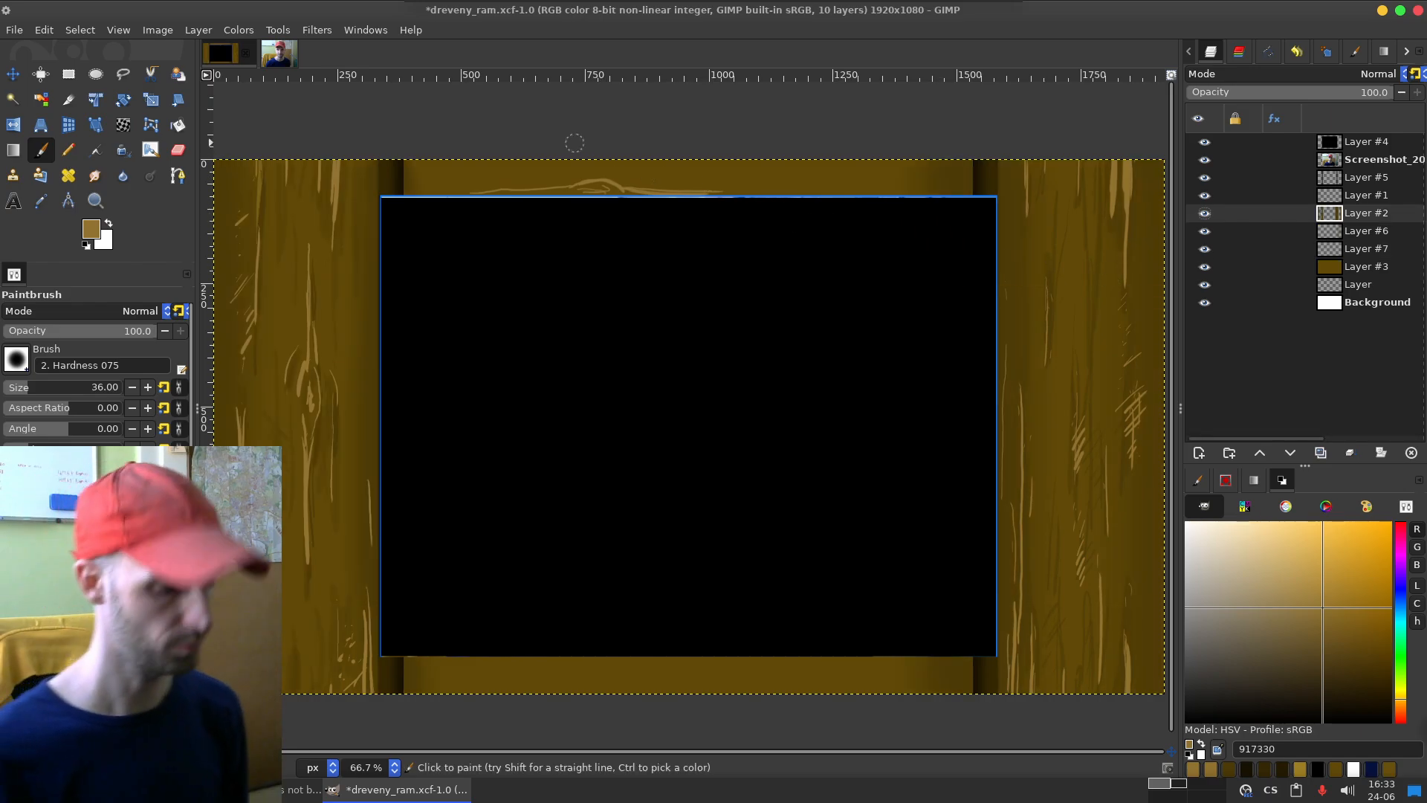
key(r)
drag(402, 154, 971, 723)
key(ctrl+shift+a)
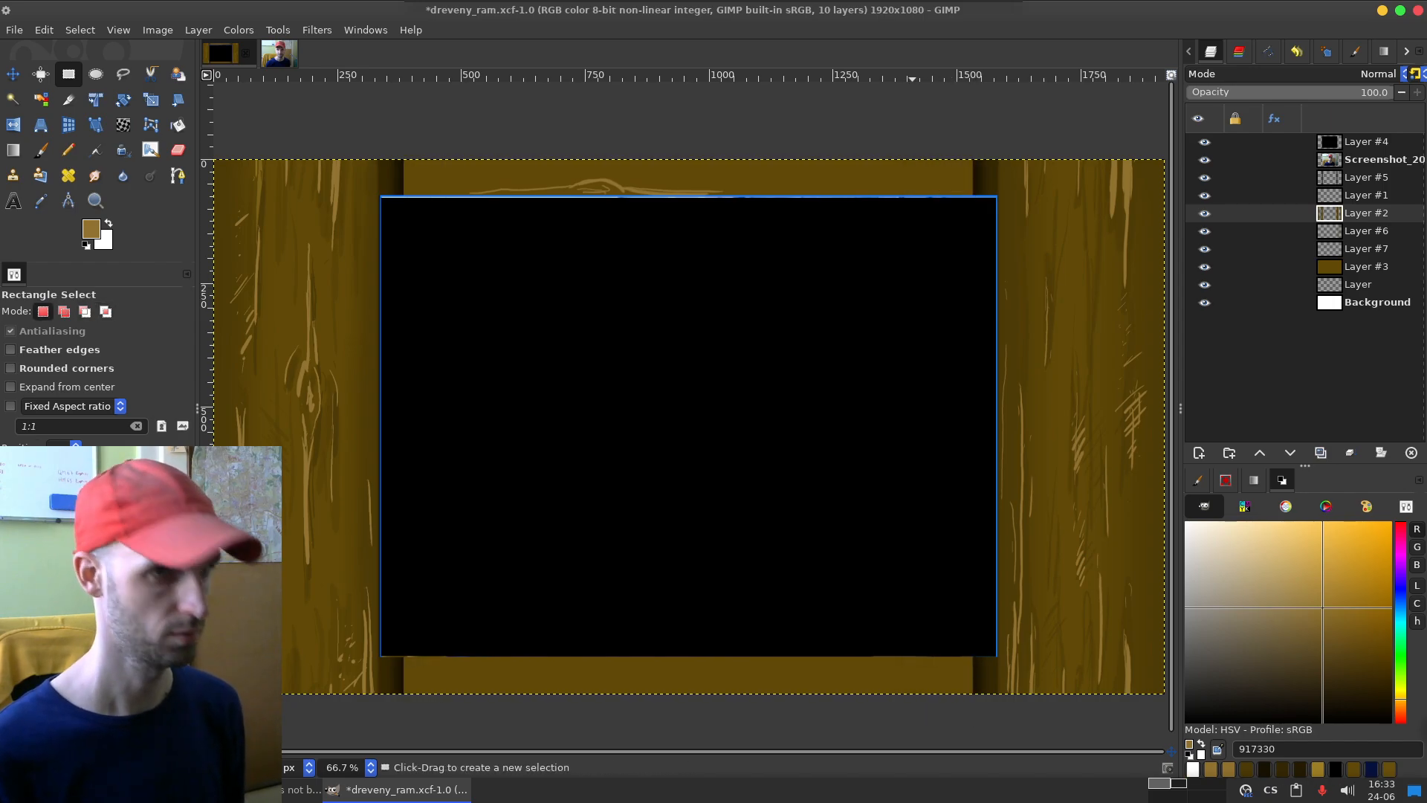
Step: Paint light grain strokes across the rest of the top board on Layer #7, undoing the first trial stroke
click(1204, 249)
click(1205, 249)
click(1366, 249)
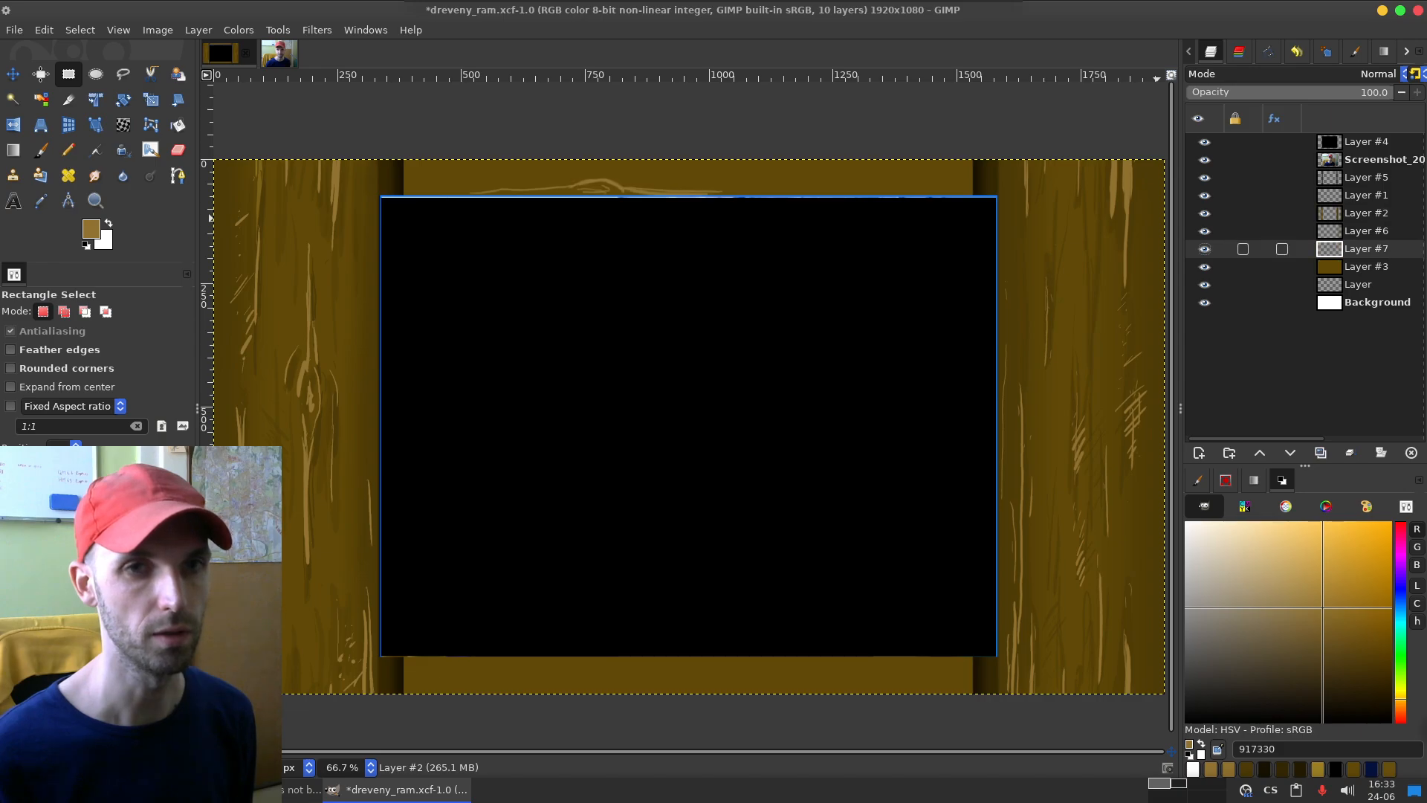
drag(730, 177, 943, 202)
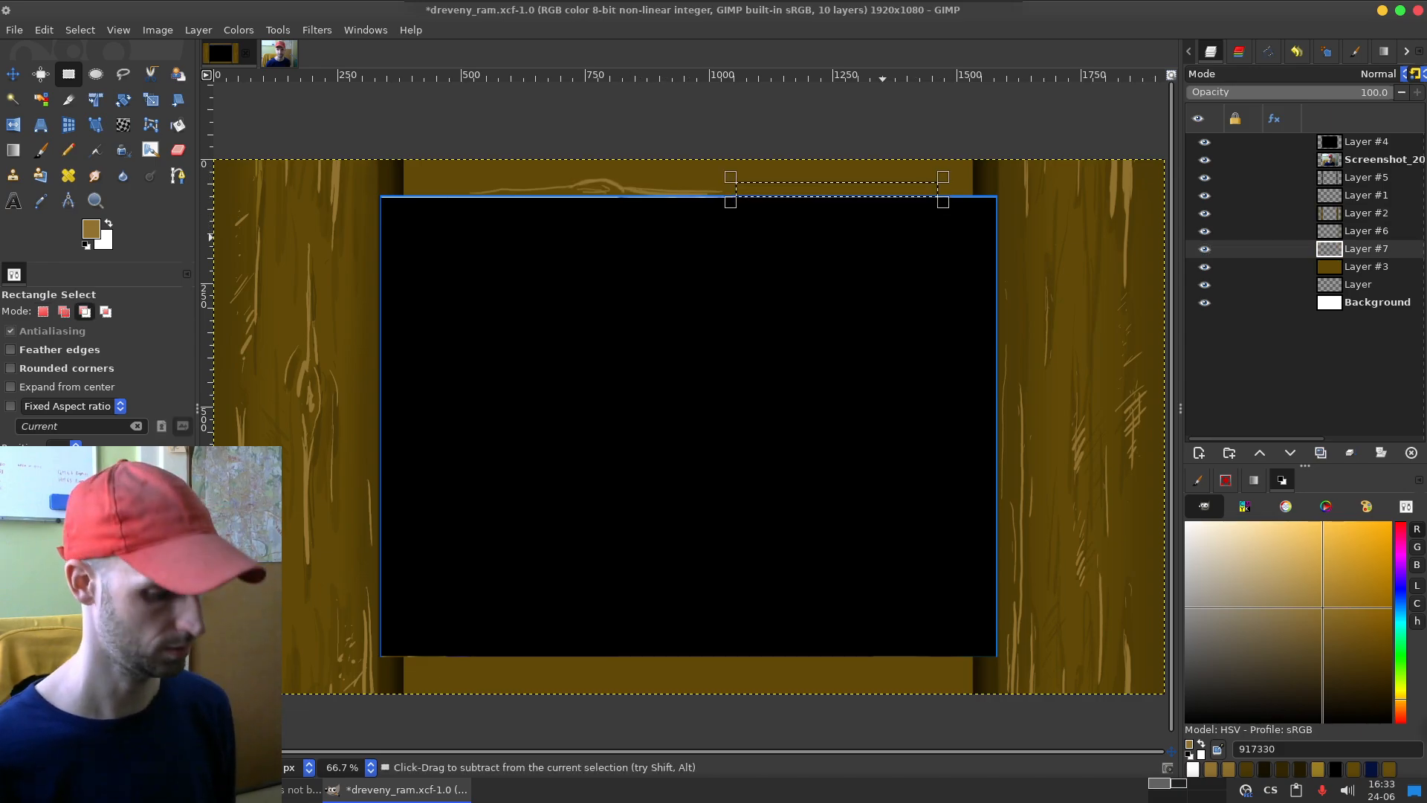
key(ctrl+shift+a)
key(p)
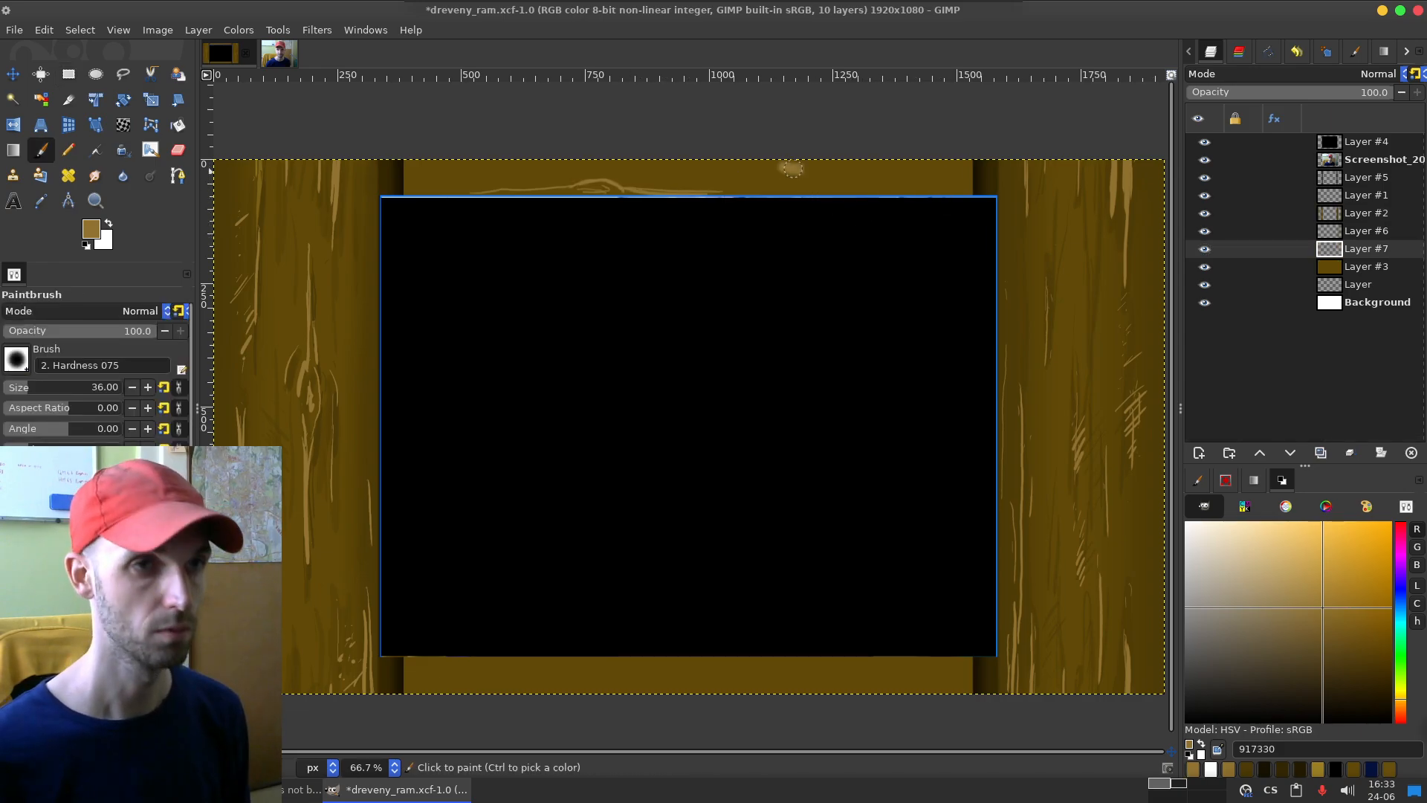
drag(745, 182, 898, 182)
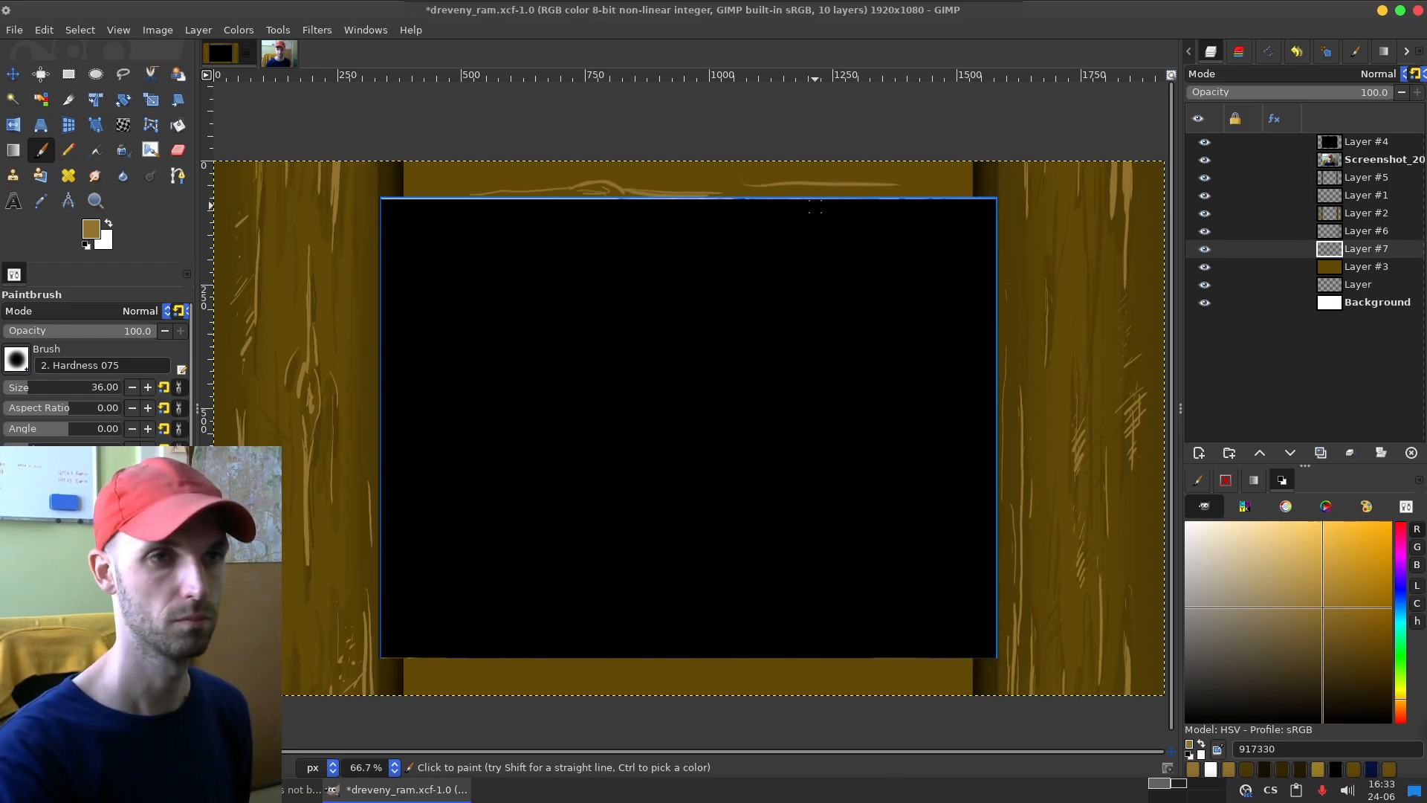
click(1205, 249)
key(ctrl+z)
key(ctrl+z)
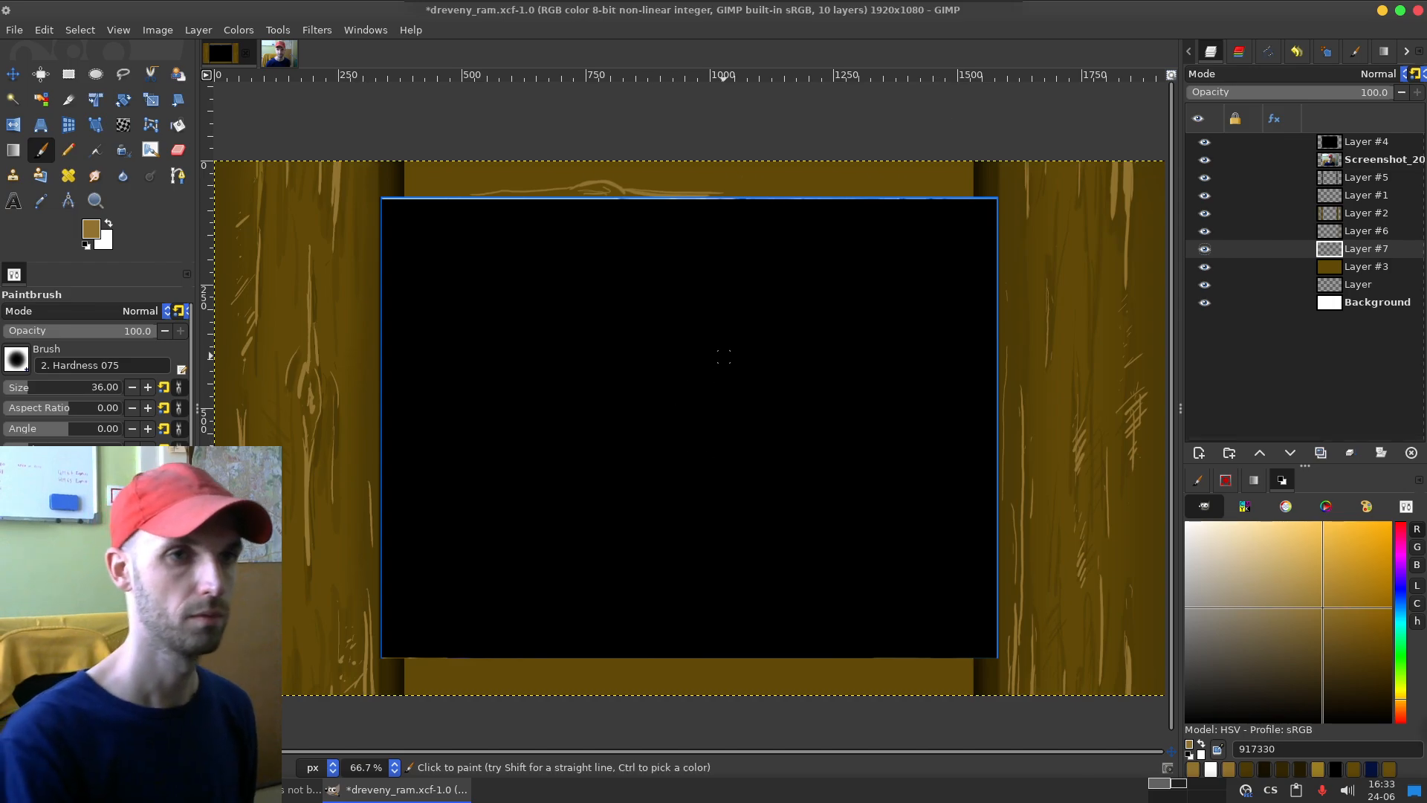
mouse_move(881, 163)
mouse_down()
mouse_move(945, 169)
mouse_move(904, 179)
mouse_move(925, 192)
mouse_move(980, 174)
mouse_move(918, 169)
mouse_move(995, 178)
mouse_move(885, 173)
mouse_move(985, 188)
mouse_up()
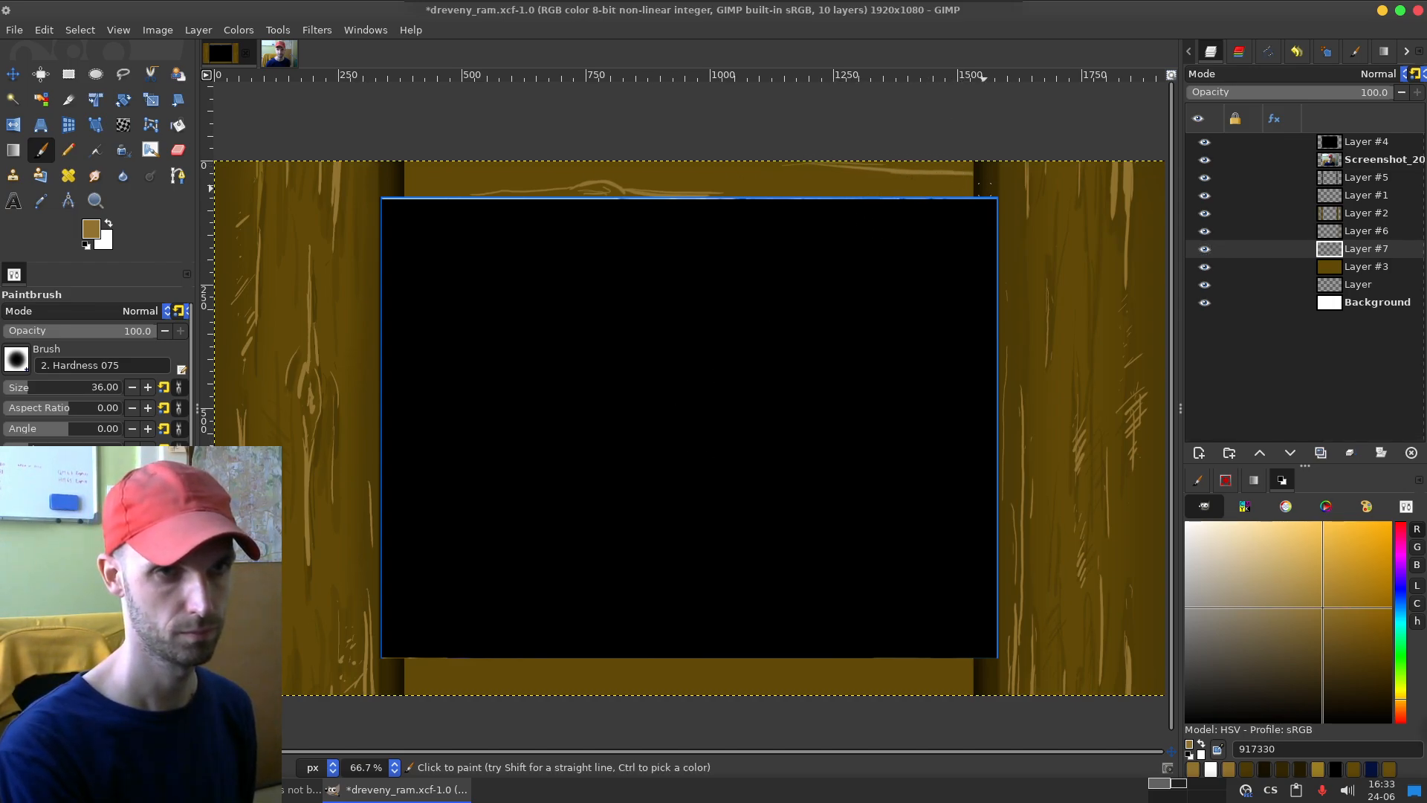
drag(863, 188, 928, 191)
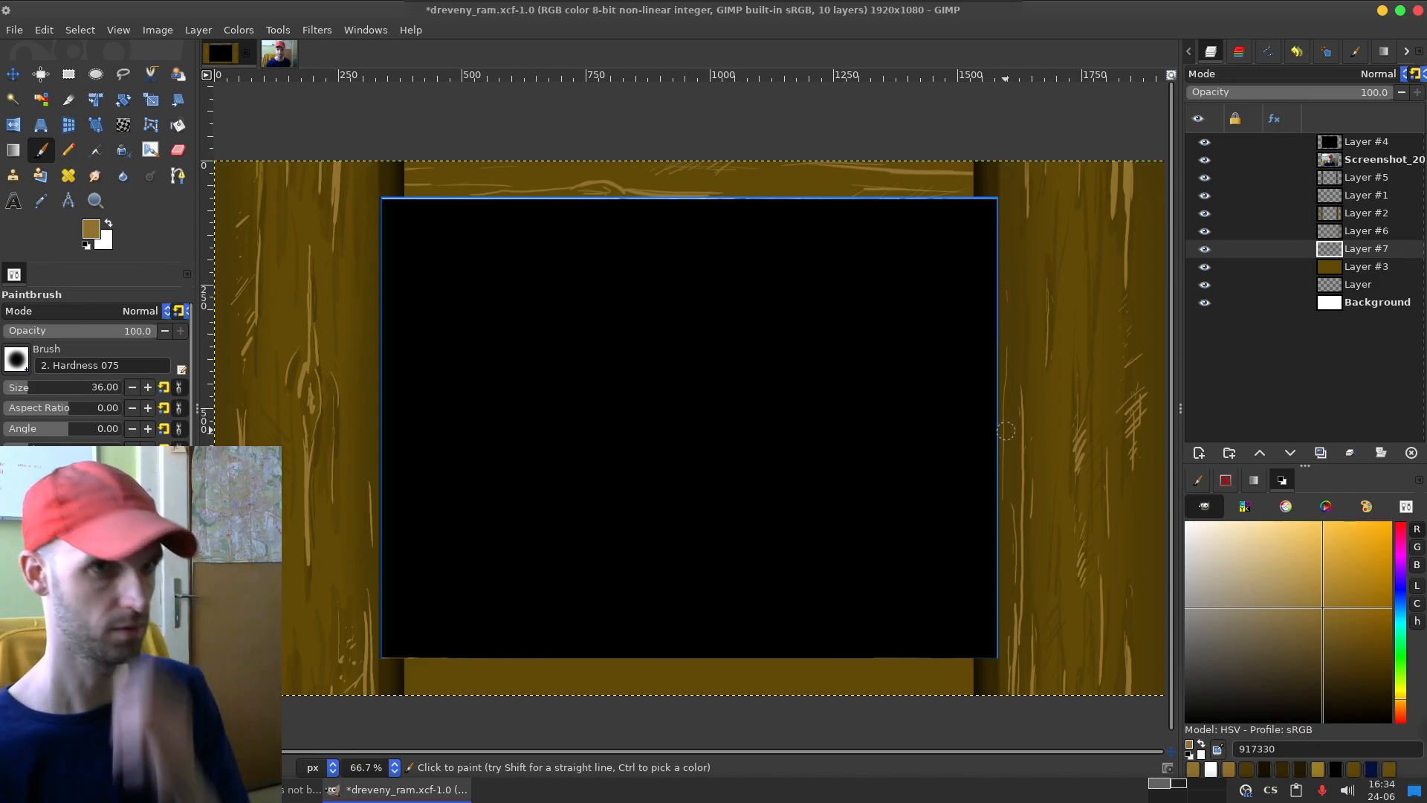
Step: Add a new empty layer and place it directly below Layer #7
click(1198, 453)
key(Return)
drag(1329, 248, 1338, 276)
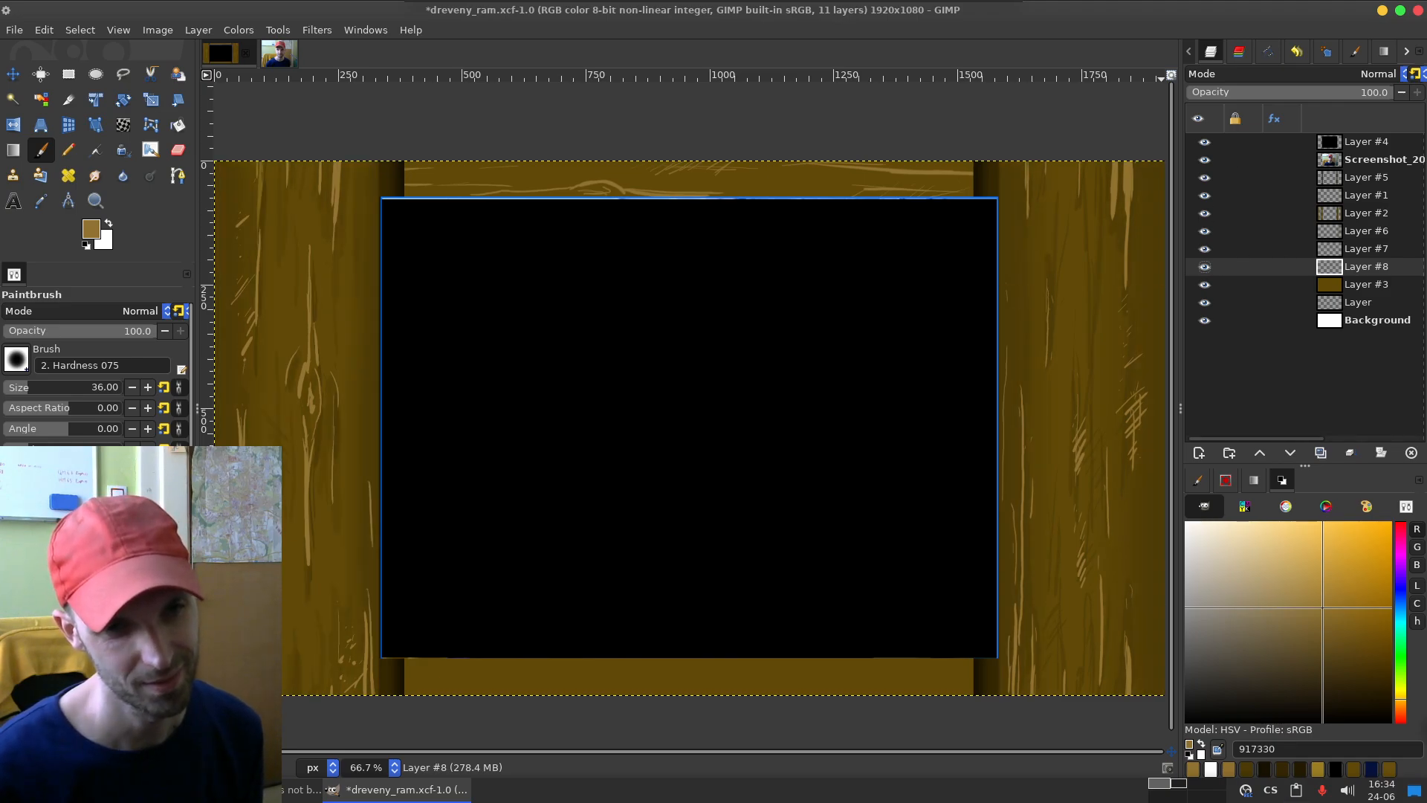
Step: Sample dark brown 4c3a06 from the right board's shaded inner edge, then test and undo a paintbrush stroke across the top board
key(o)
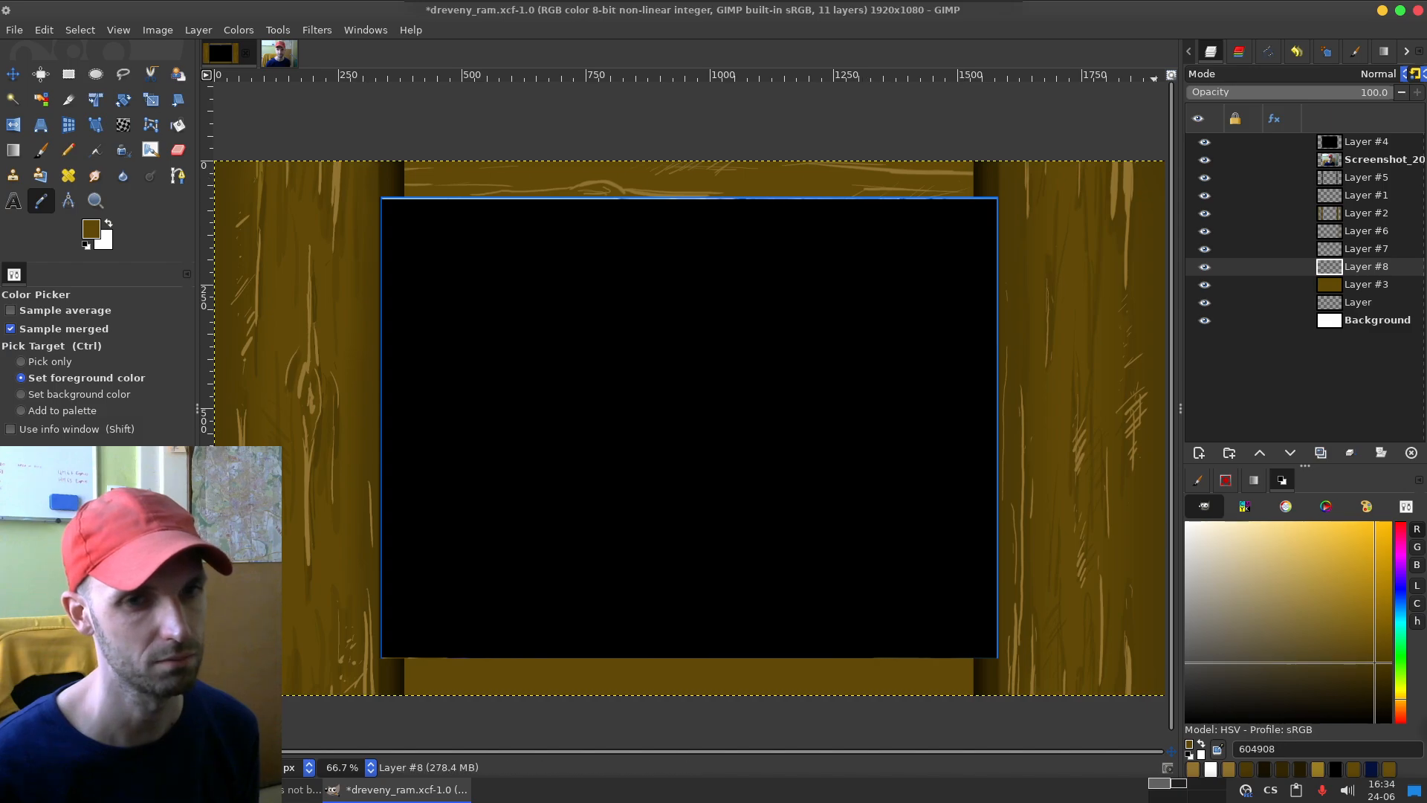
click(996, 244)
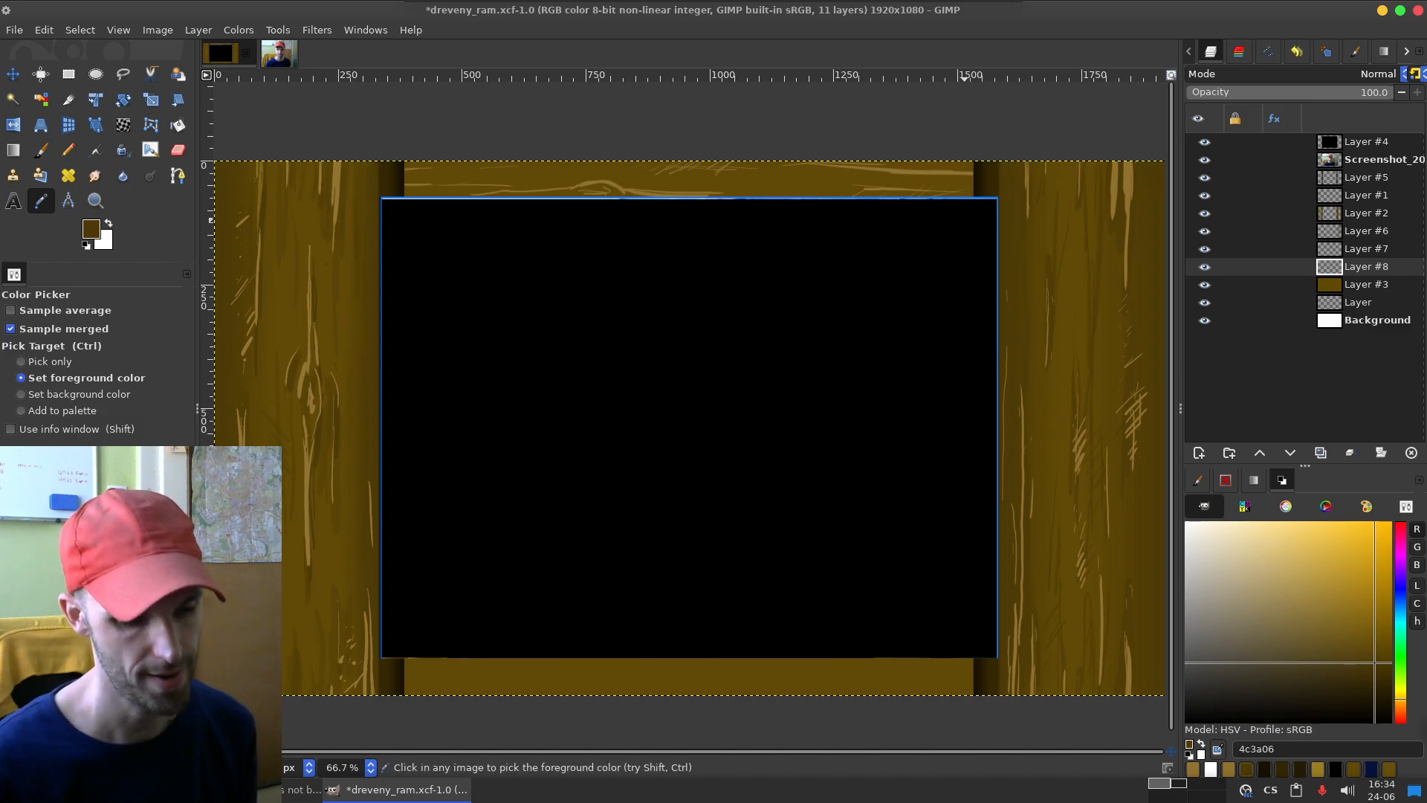
key(p)
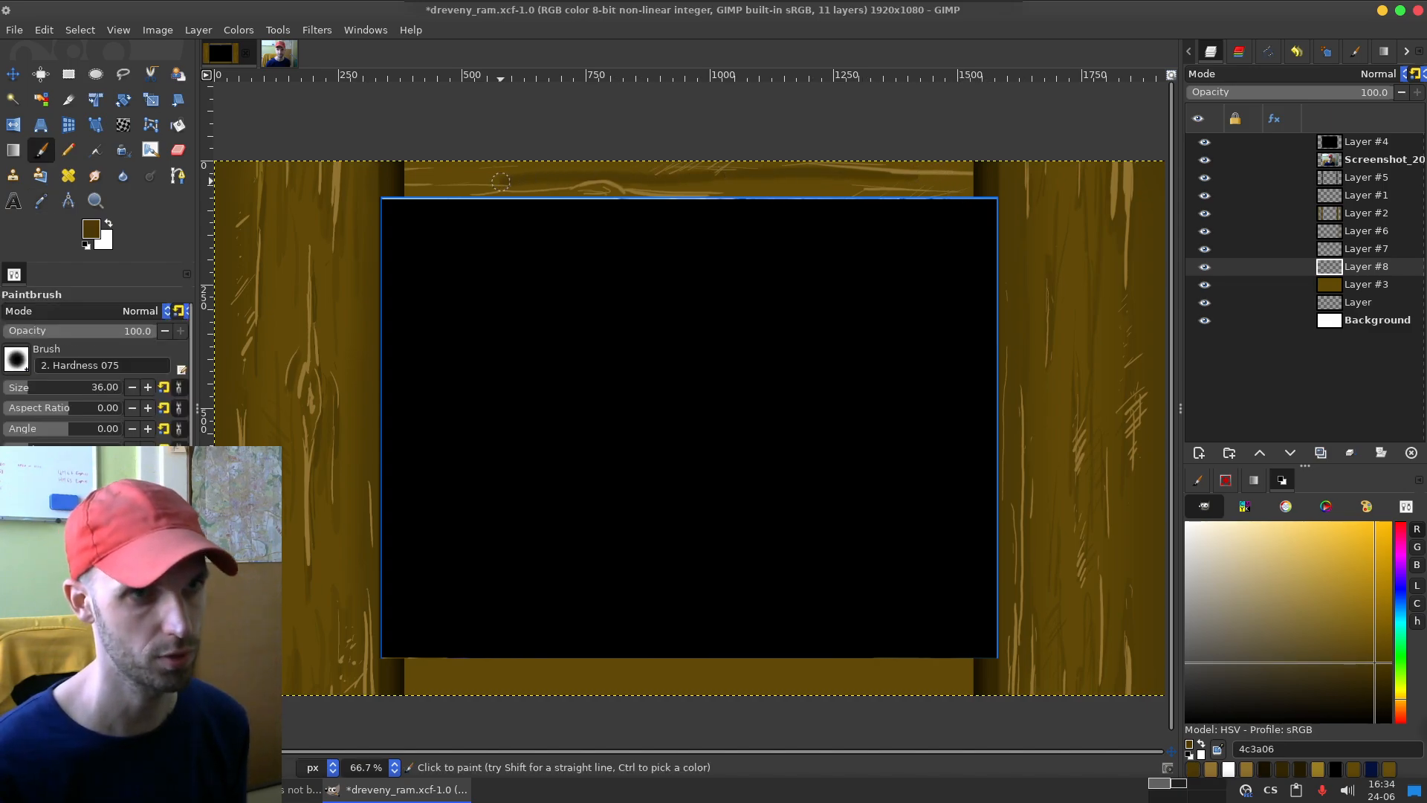
key(ctrl+z)
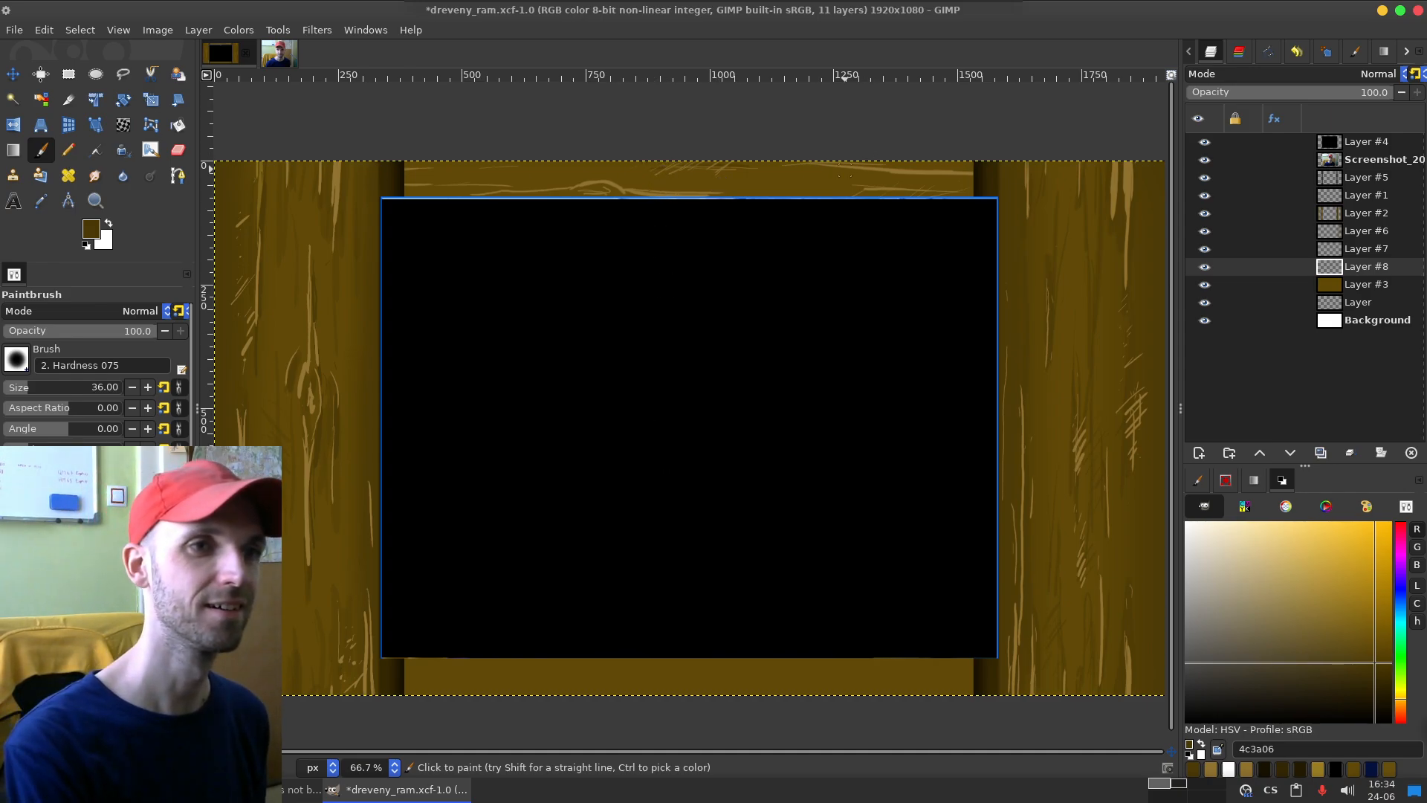
Step: Paint soft dark streaks on the top and bottom boards on Layer #8 with brush opacity 52 and size 71
text(58)
key(Return)
click(35, 387)
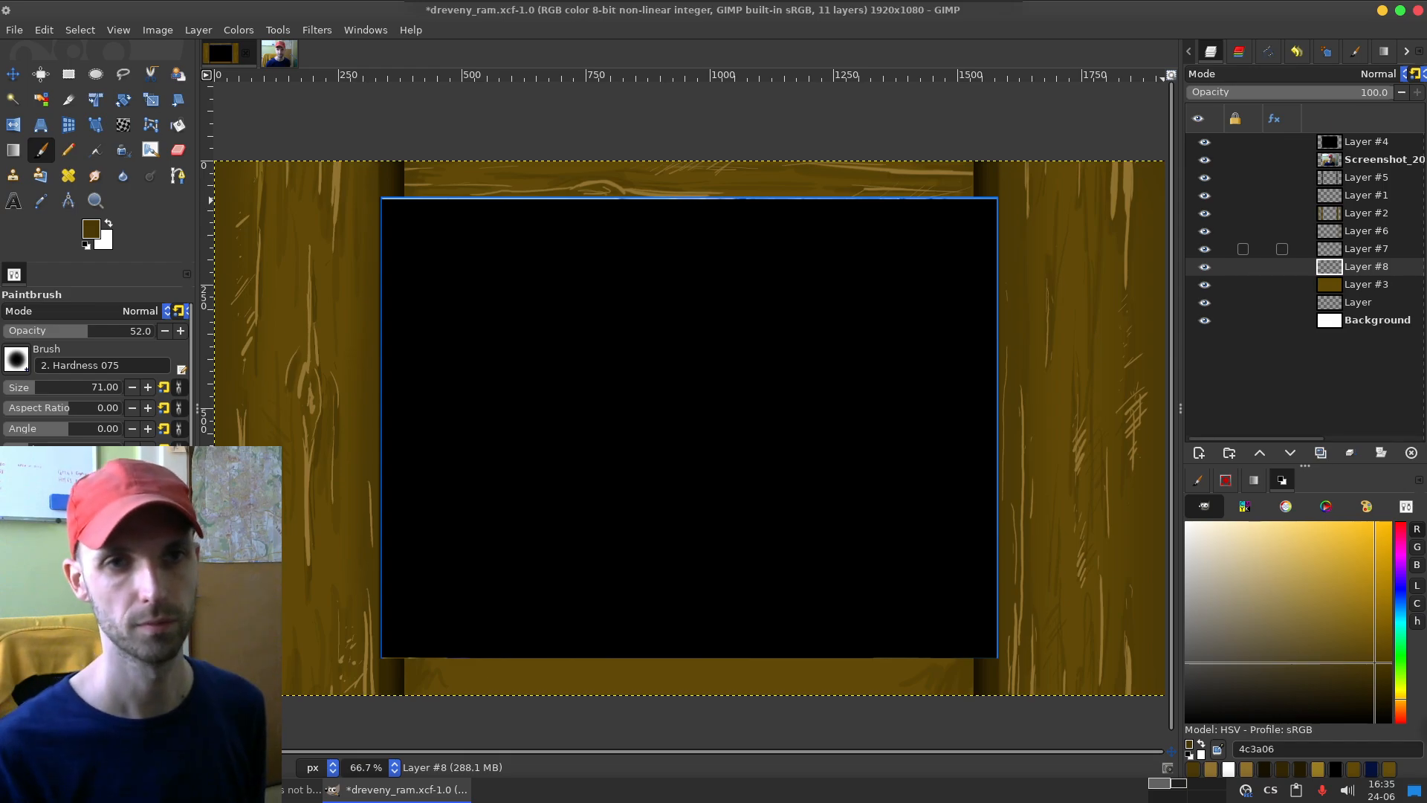
Step: Return to Layer #7 with the light grain colour 917330 and try translucent grain strokes on the bottom board
click(1364, 249)
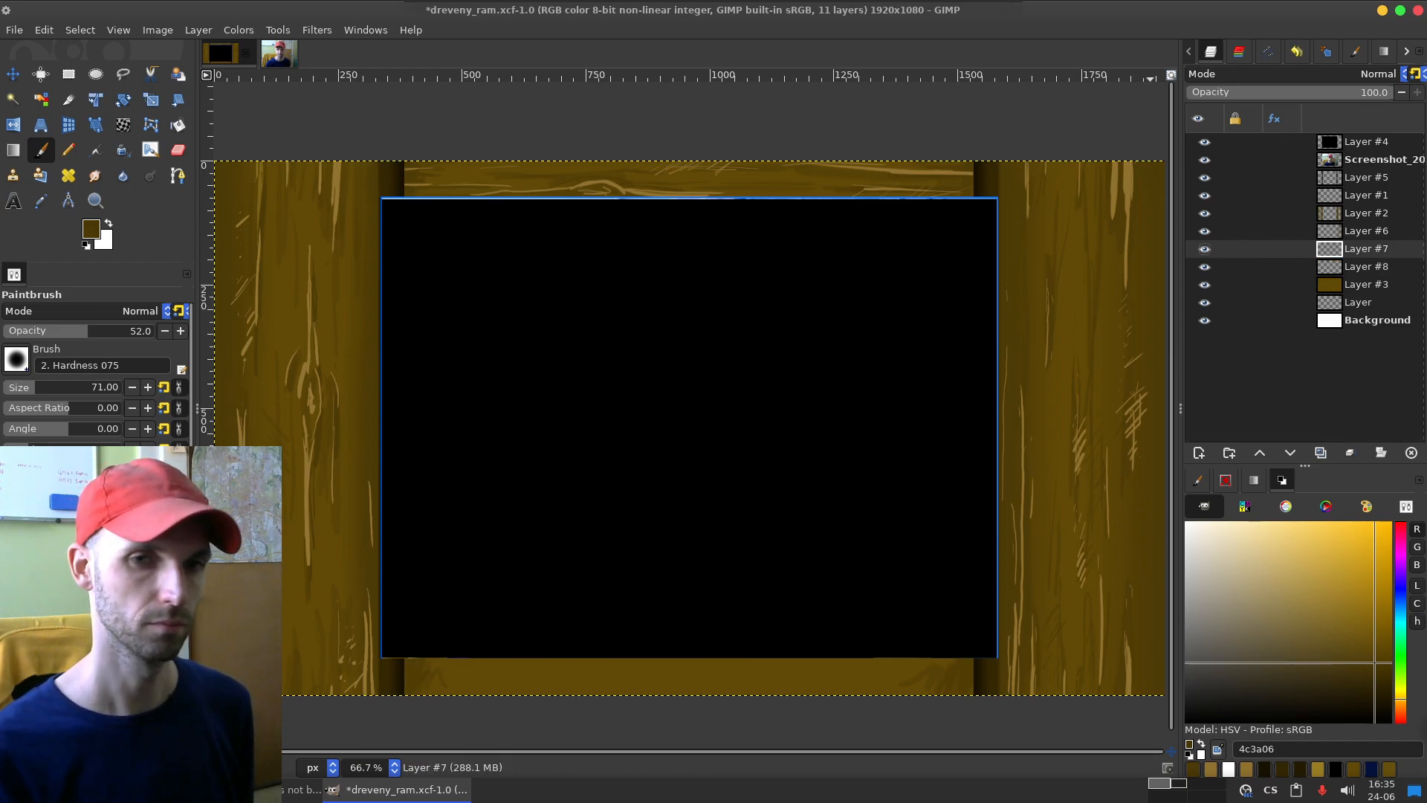
click(1210, 769)
drag(529, 688, 691, 688)
key(ctrl+z)
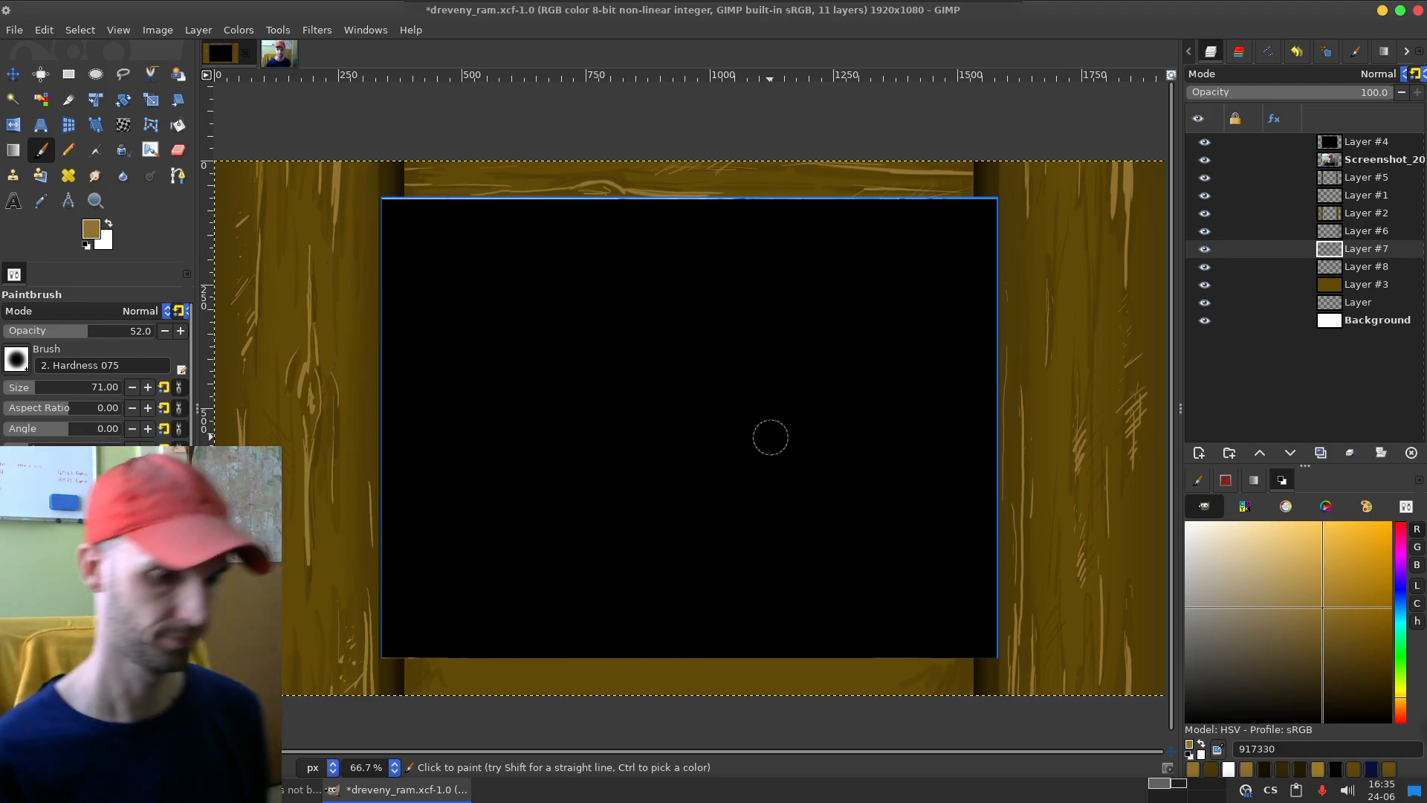
drag(405, 673, 486, 659)
key(ctrl+z)
drag(399, 672, 524, 669)
drag(376, 681, 545, 684)
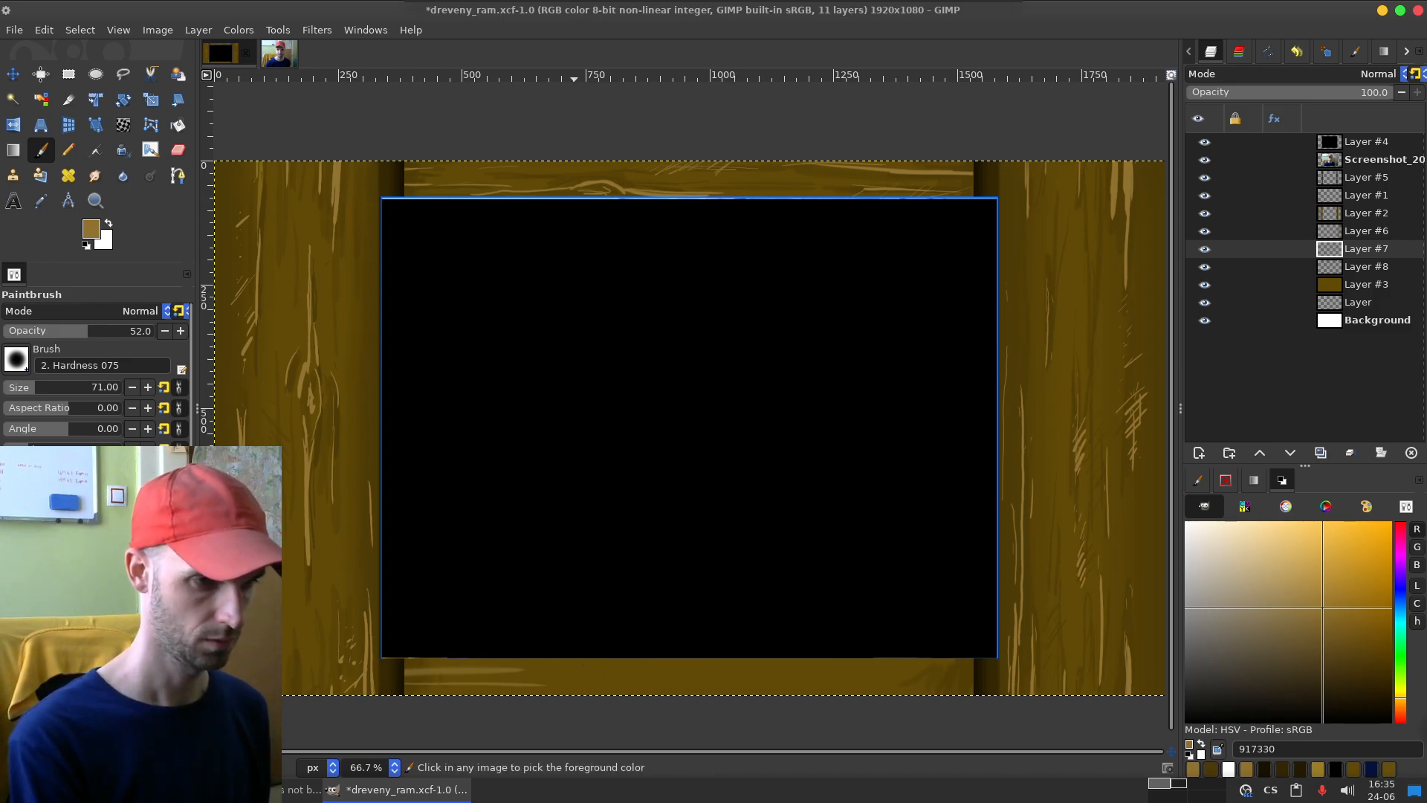
Step: Raise the brush opacity to 100, undo the translucent grain strokes and repaint light grain at the bottom board's left end
drag(88, 331, 159, 331)
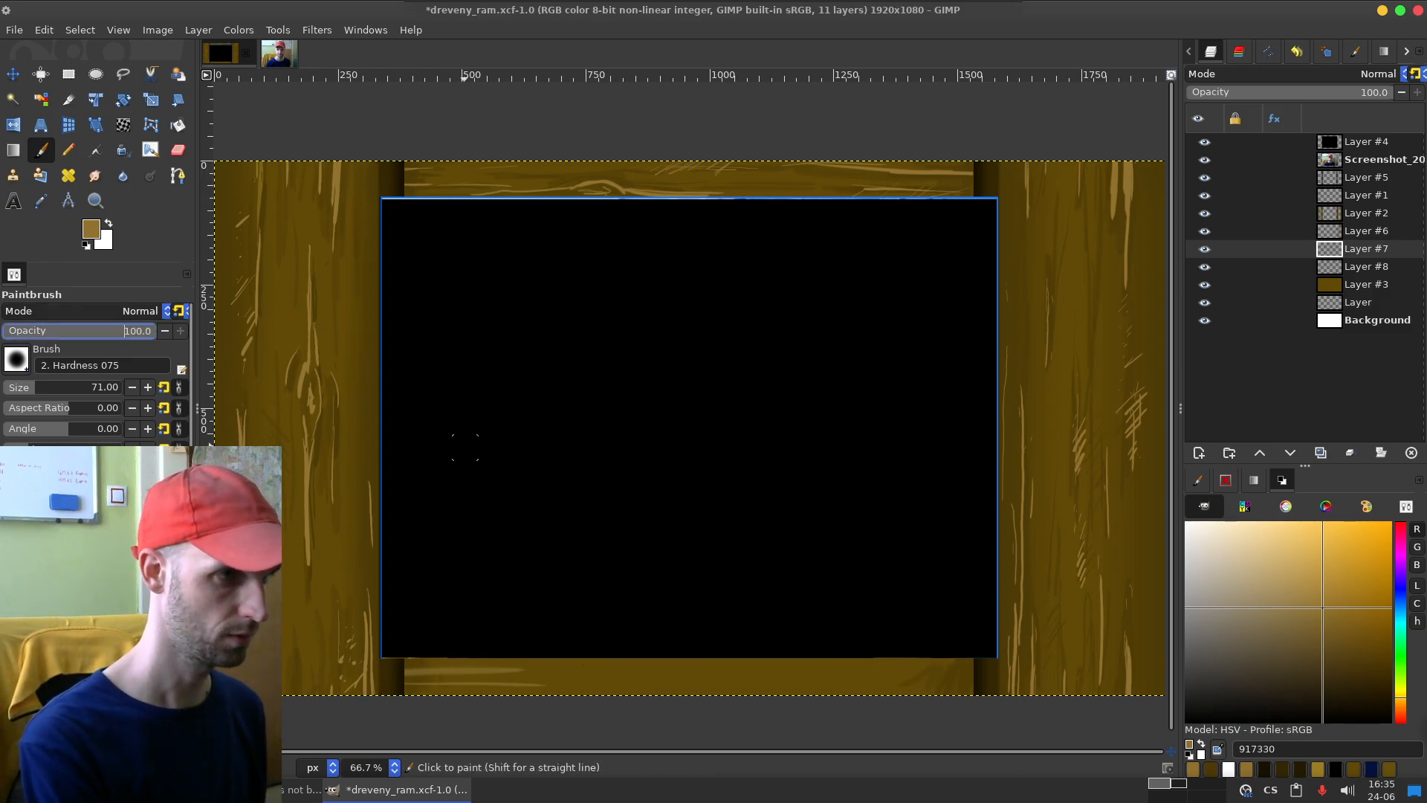
key(ctrl+z)
key(ctrl+z)
drag(391, 678, 514, 685)
key(ctrl+z)
key(ctrl+z)
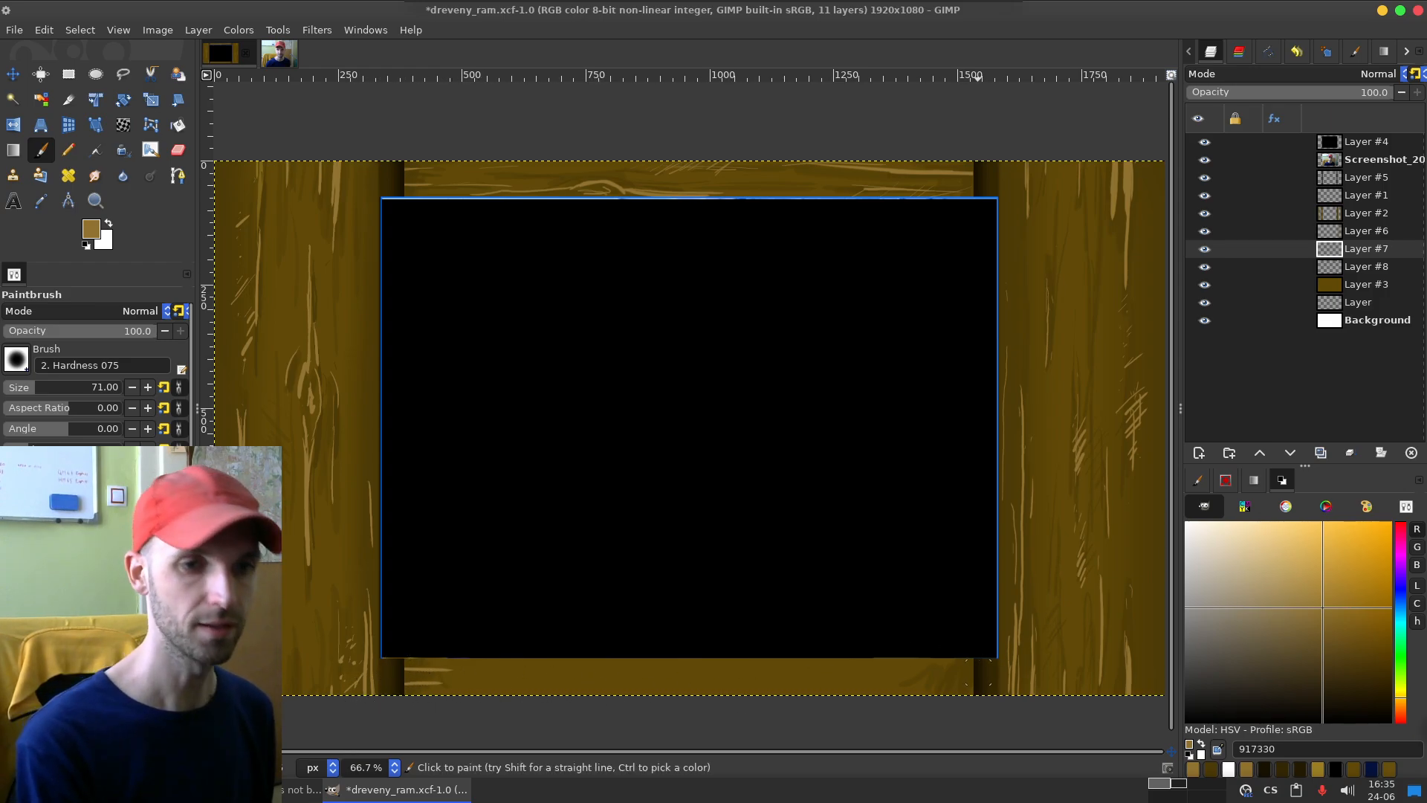
Step: Paint light wood-grain strokes along the right and middle parts of the bottom board on Layer #7
mouse_move(920, 683)
mouse_down()
mouse_move(710, 694)
mouse_move(875, 677)
mouse_up()
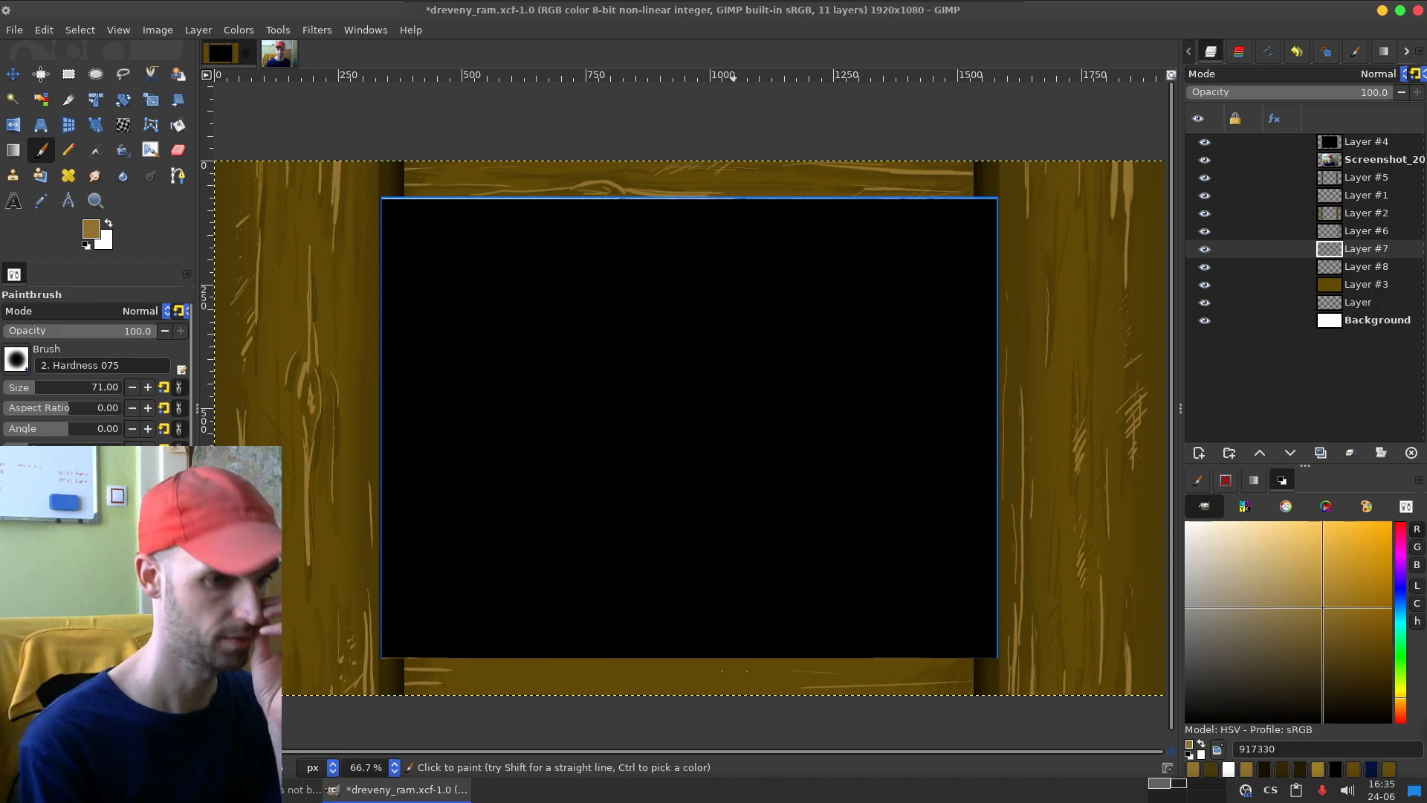
drag(790, 682, 931, 687)
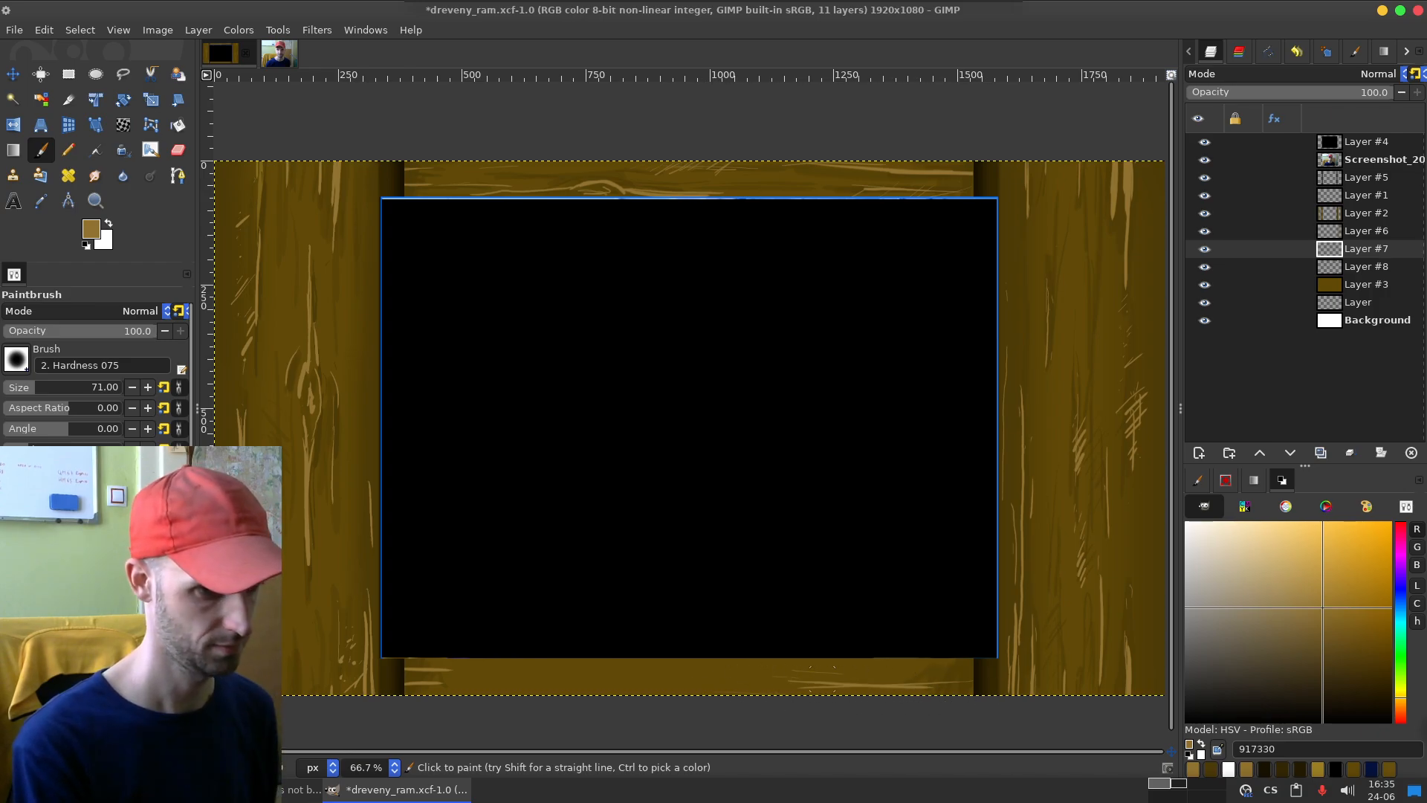
key(ctrl+z)
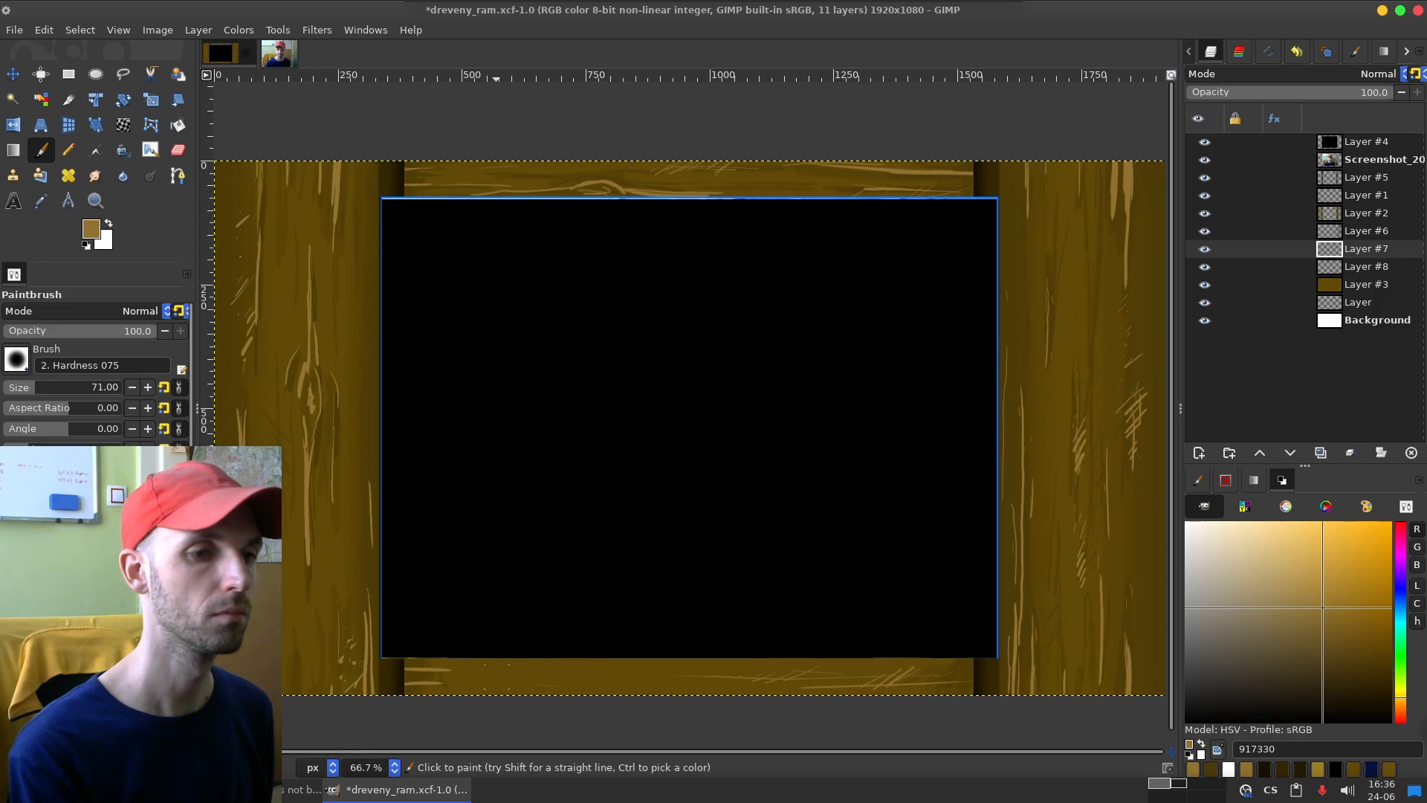
drag(519, 674, 686, 685)
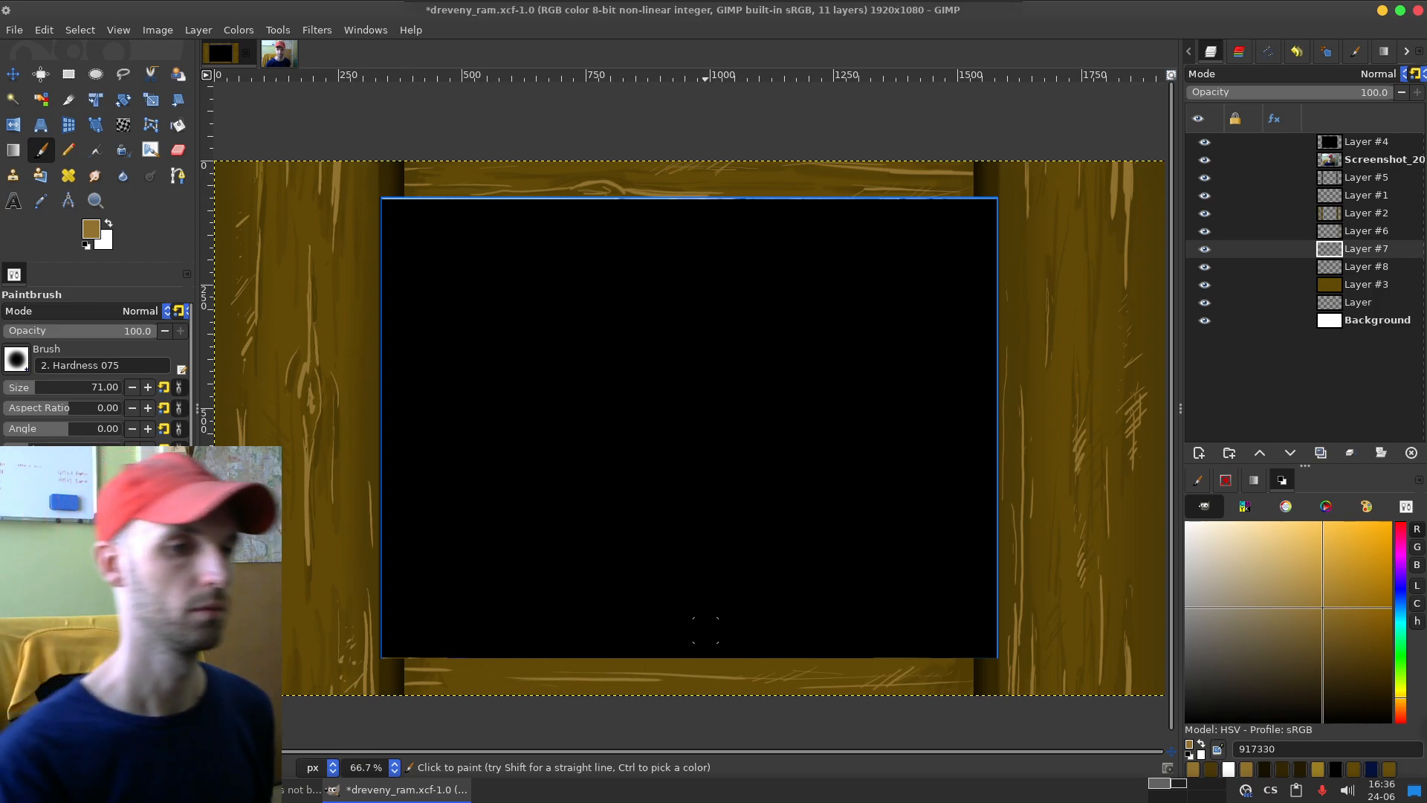
drag(671, 659, 796, 660)
key(ctrl+z)
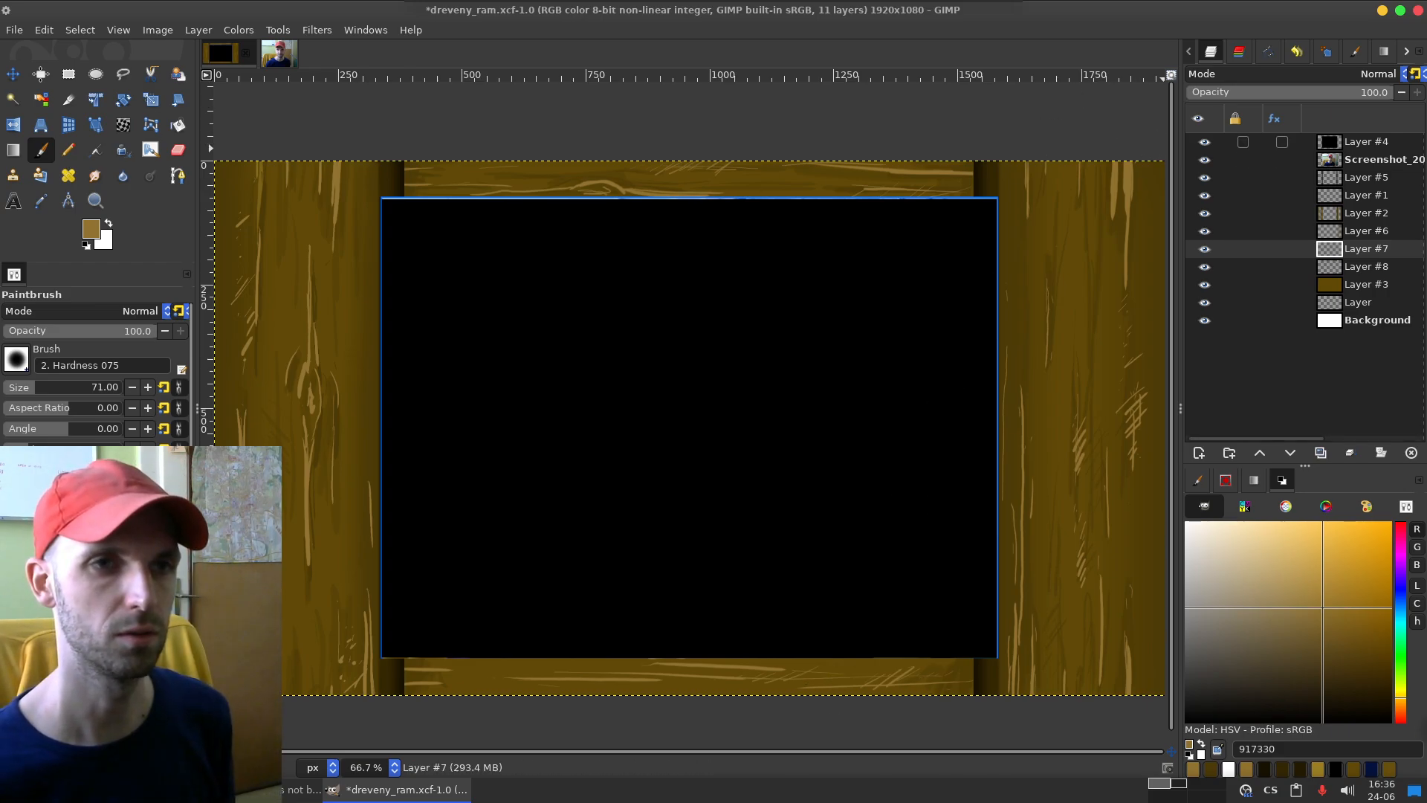
Step: Hide the screenshot layer, then select the black photo area on Layer #4 and scale it to 1294 × 870 px
click(1297, 141)
click(1204, 159)
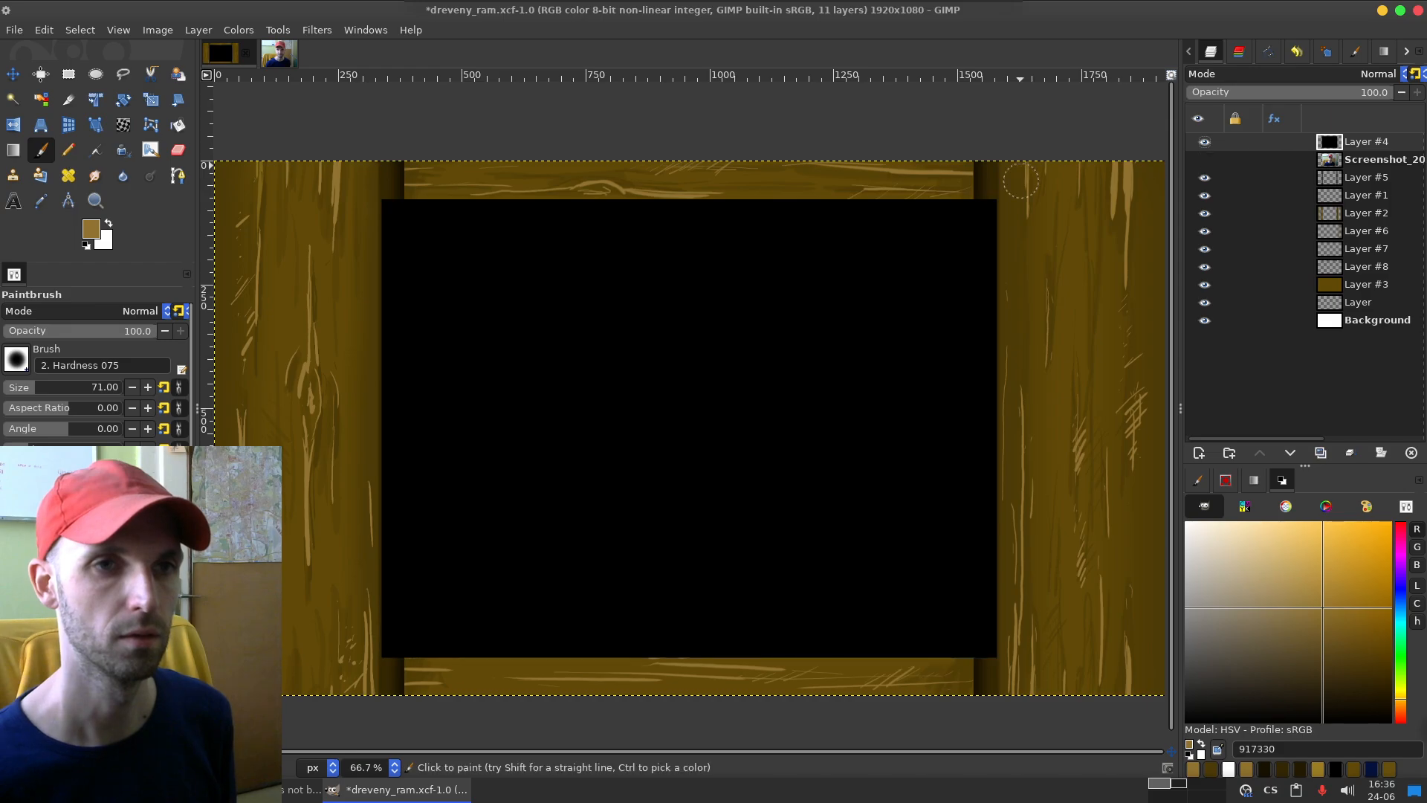
click(69, 74)
mouse_move(343, 193)
mouse_down()
mouse_move(867, 603)
mouse_move(1037, 659)
mouse_move(976, 631)
mouse_up()
key(shift+s)
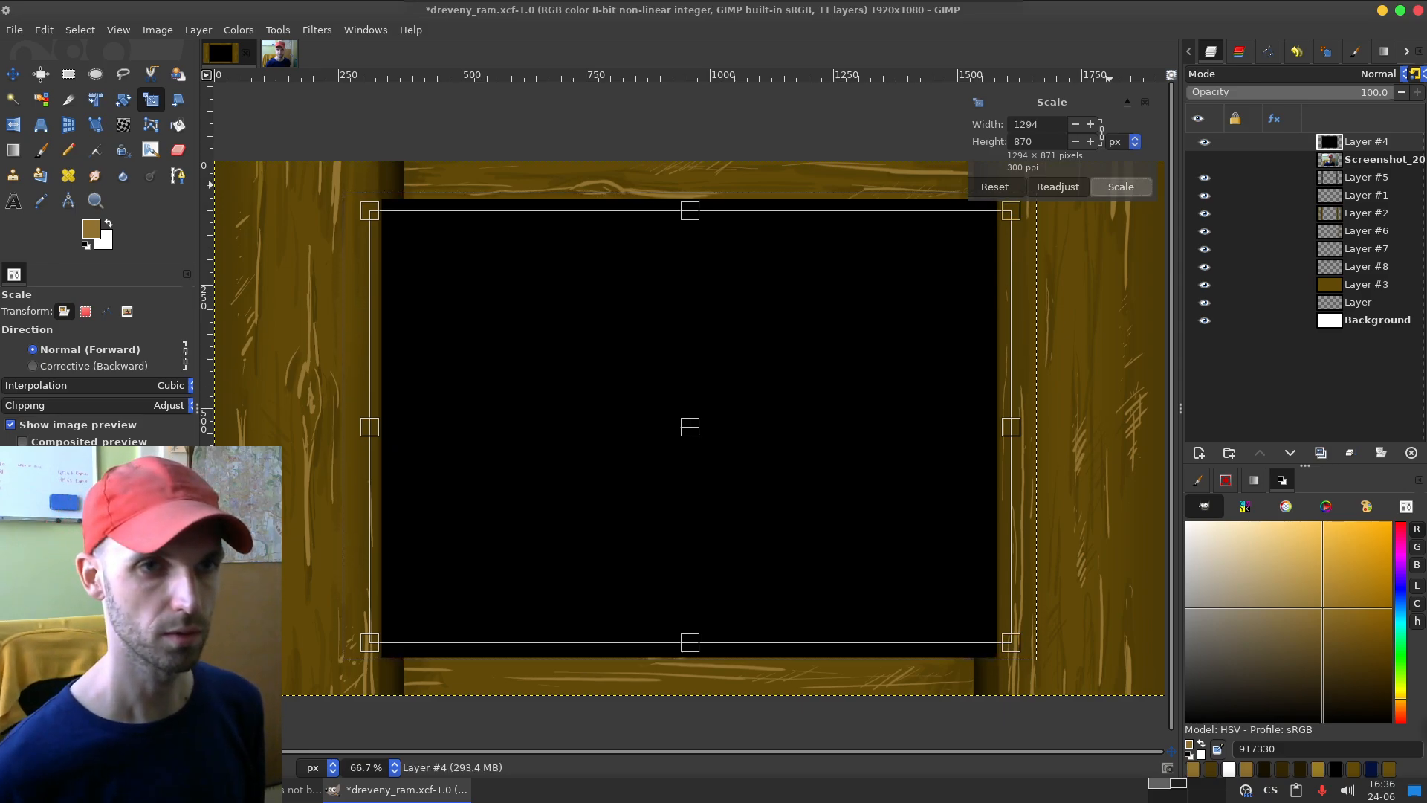
click(1120, 186)
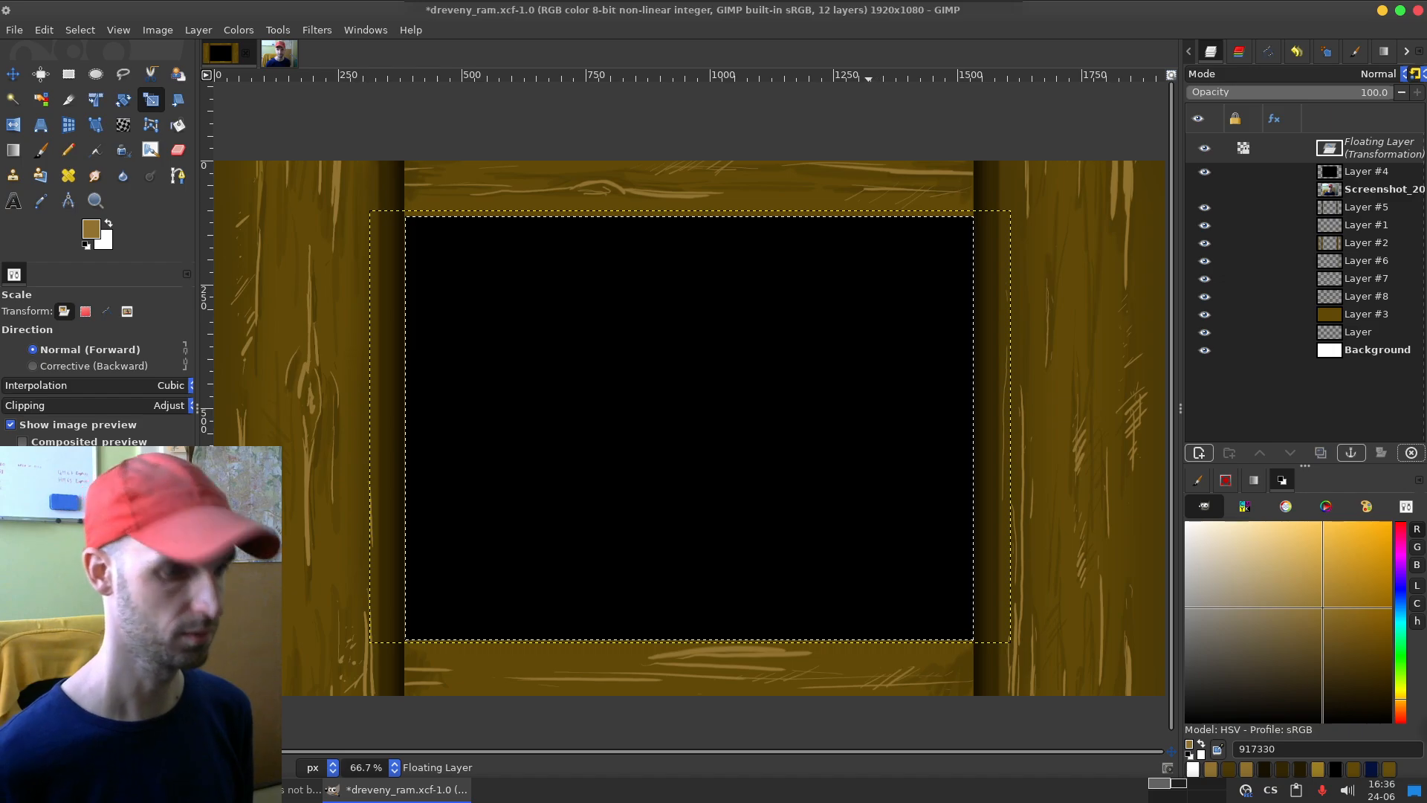
Step: Nudge the scaled black area slightly left between the side boards and convert the floating selection into its own layer
key(m)
drag(690, 427, 688, 427)
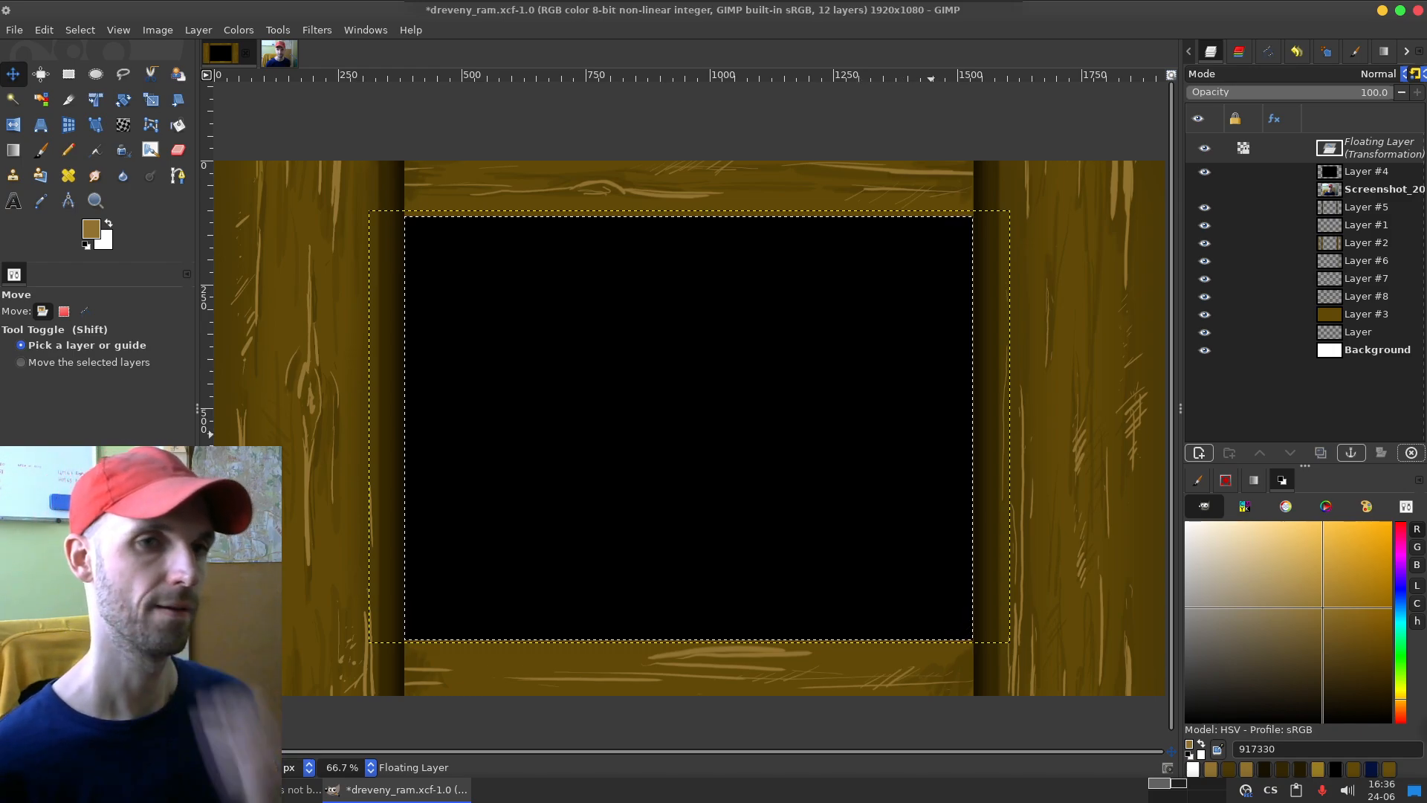
key(shift+ctrl+n)
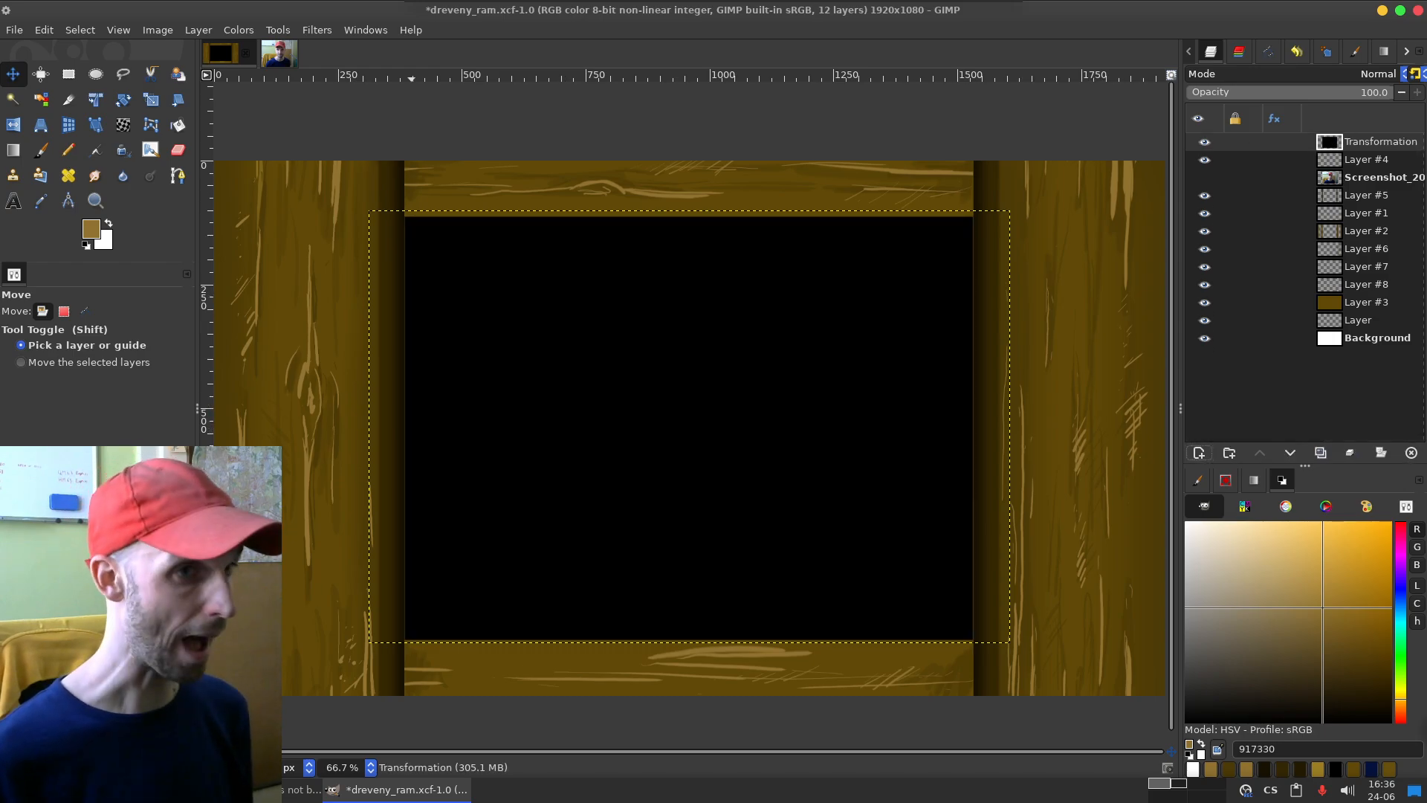
Step: Expand the Transformation layer's boundary to the full image size
click(157, 31)
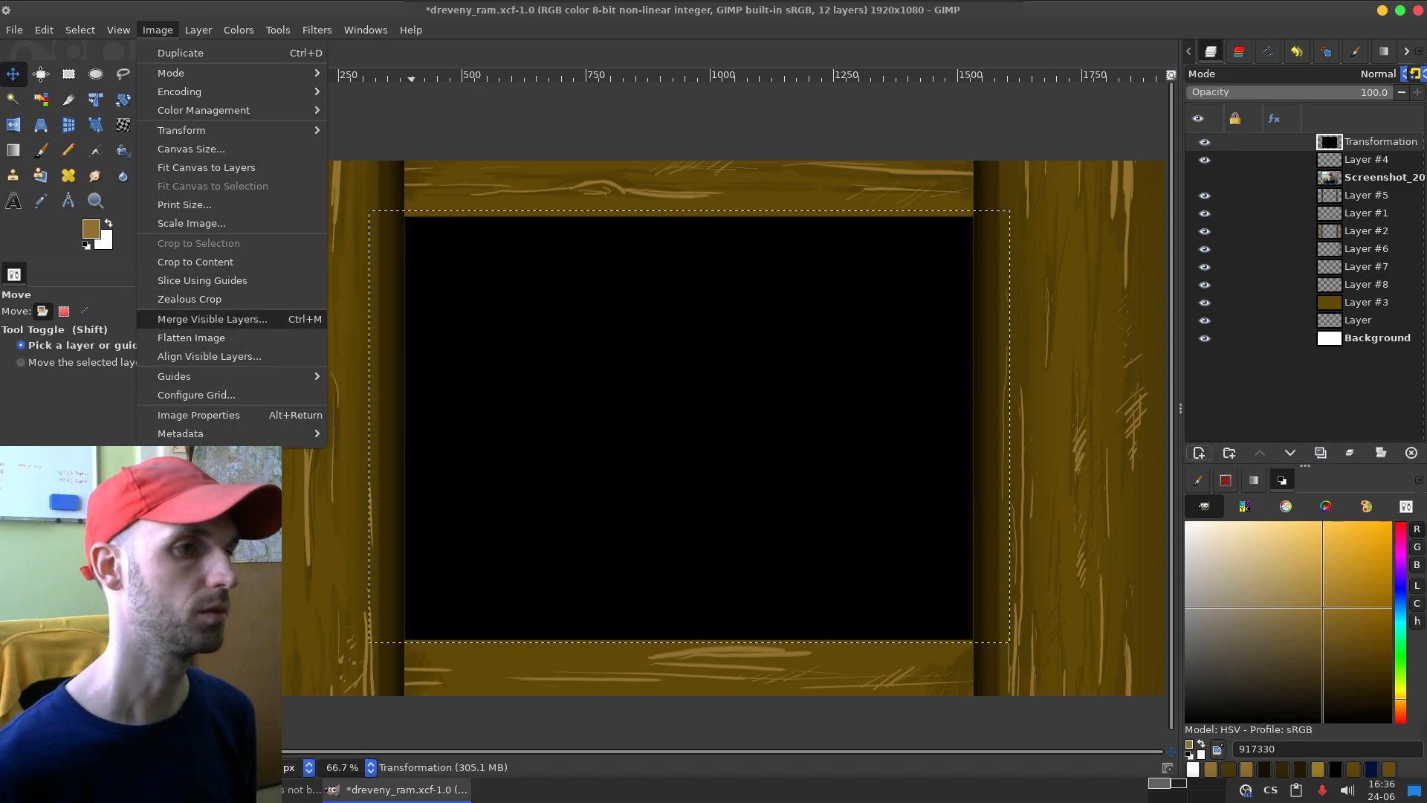
mouse_move(198, 31)
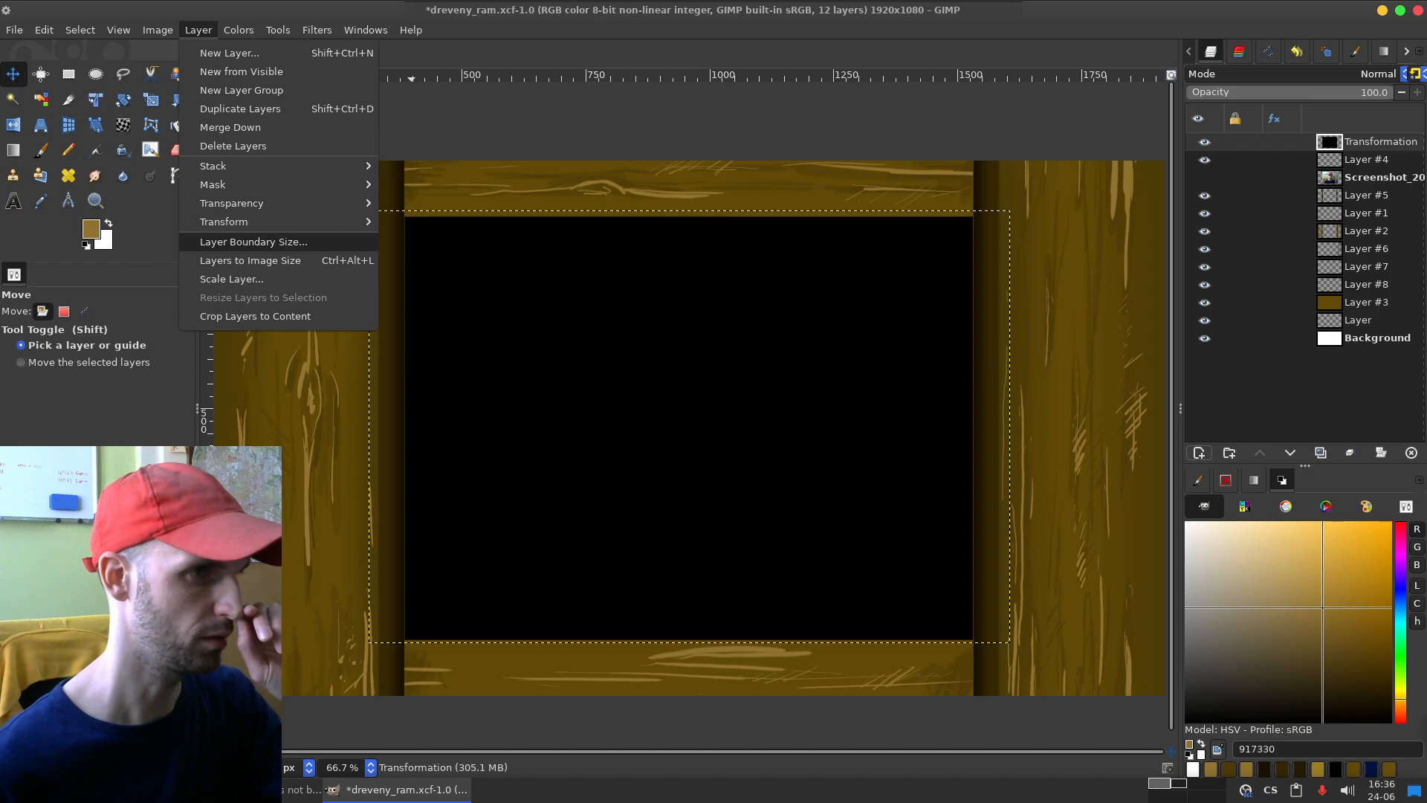
click(249, 260)
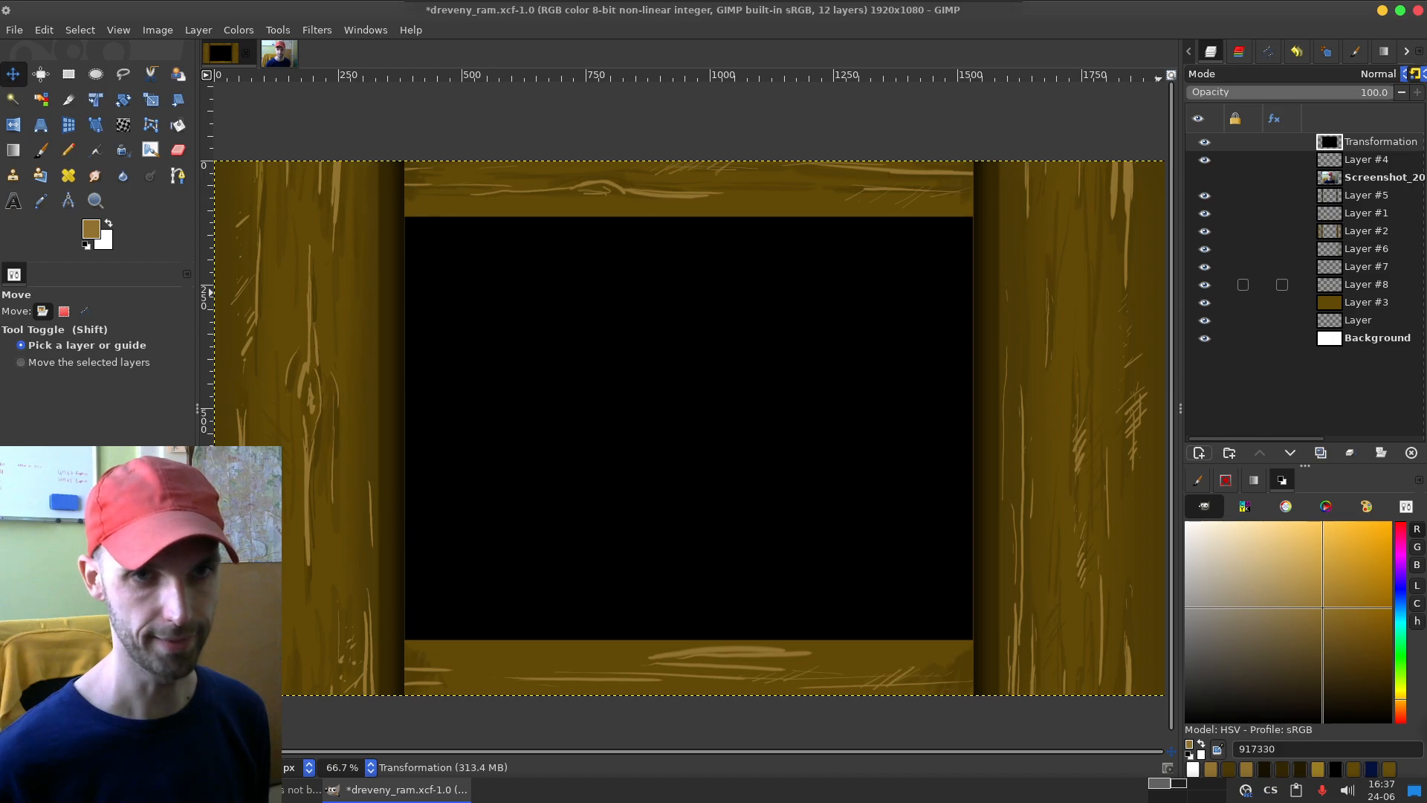
click(1205, 267)
click(1204, 267)
click(1361, 267)
drag(561, 669, 869, 648)
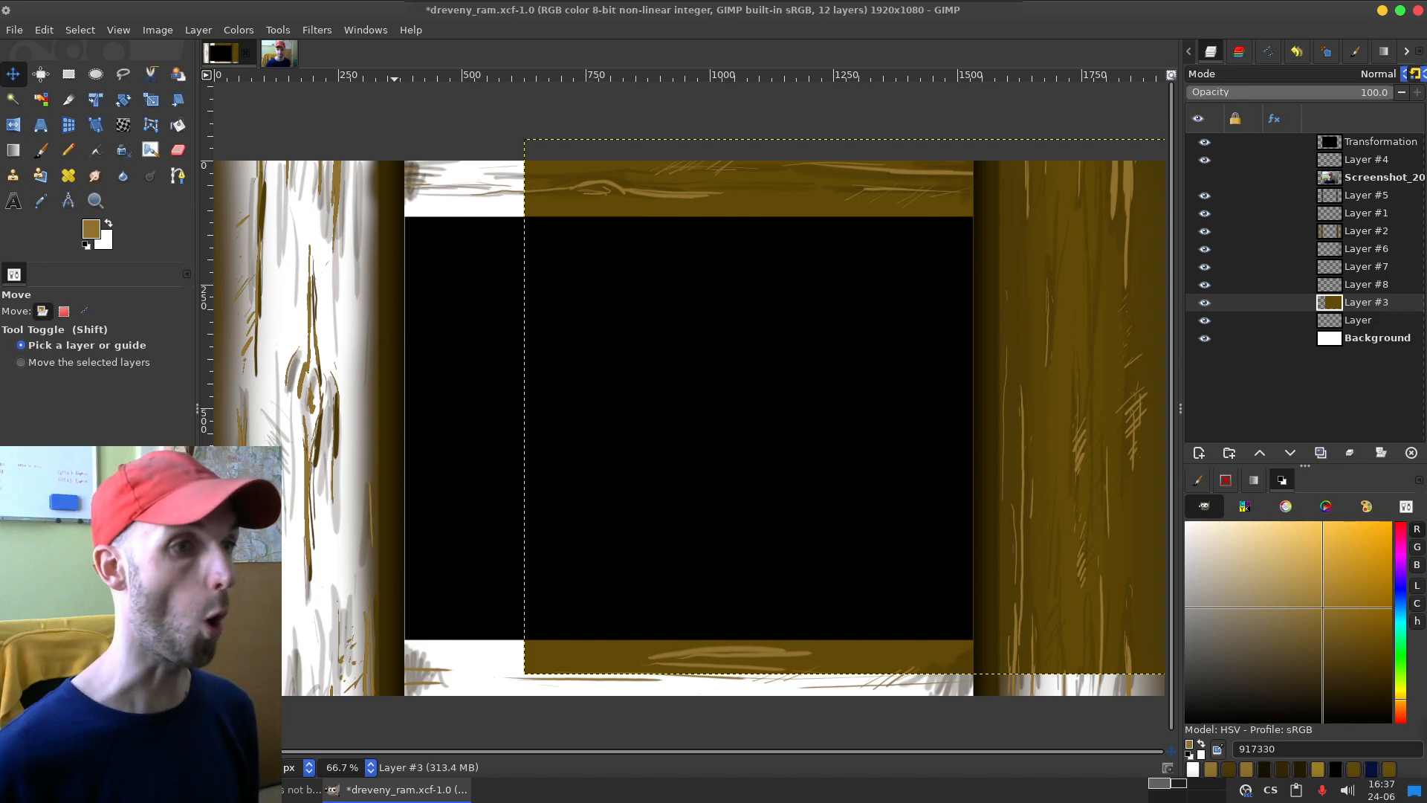
key(ctrl+z)
Step: Switch to the Paintbrush, identify Layer #7 by toggling its visibility and make it the active layer
key(p)
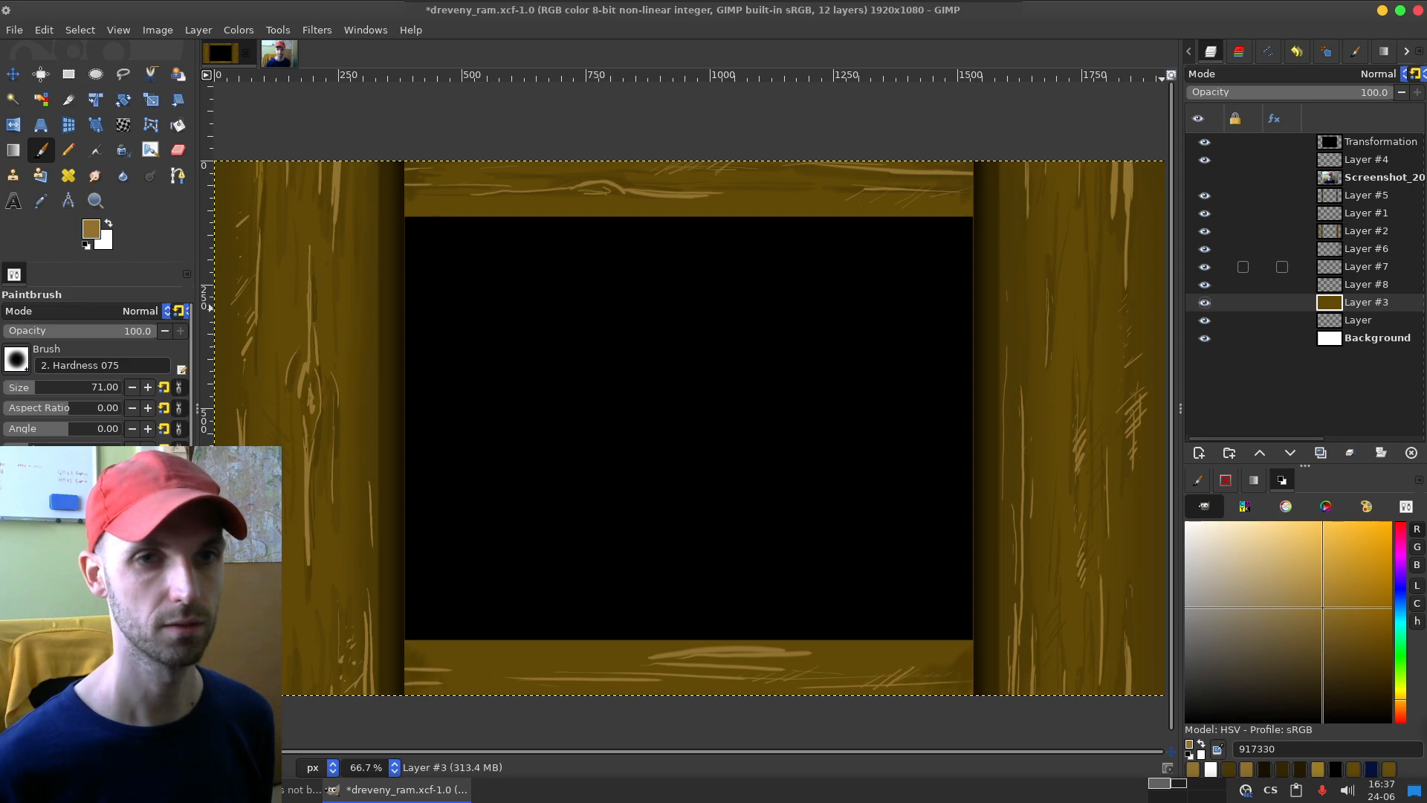
click(1204, 267)
click(1204, 267)
click(1364, 266)
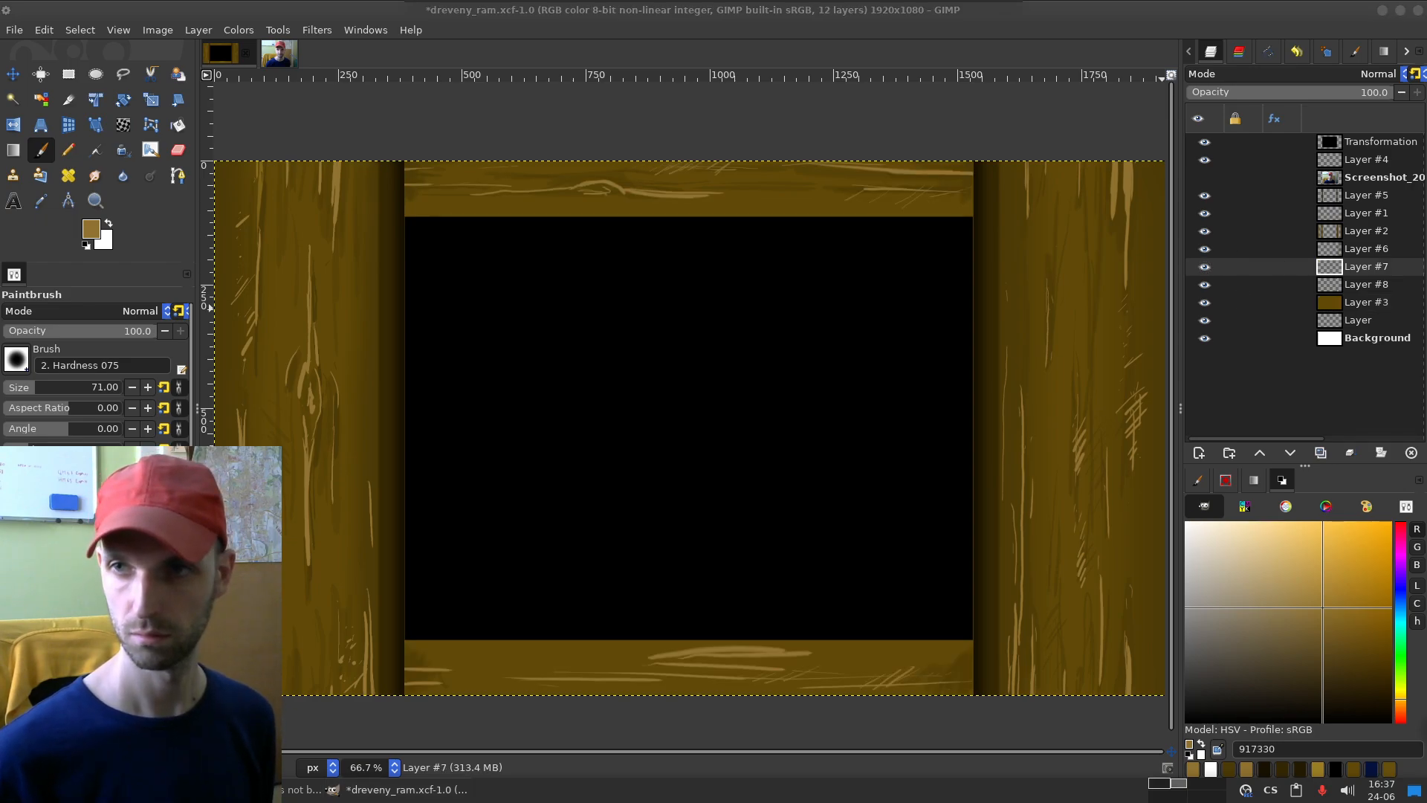
Step: Try a straight 917330 highlight line with brush size 8 along the bottom board's inner edge, then undo it
drag(515, 647, 768, 654)
key(ctrl+z)
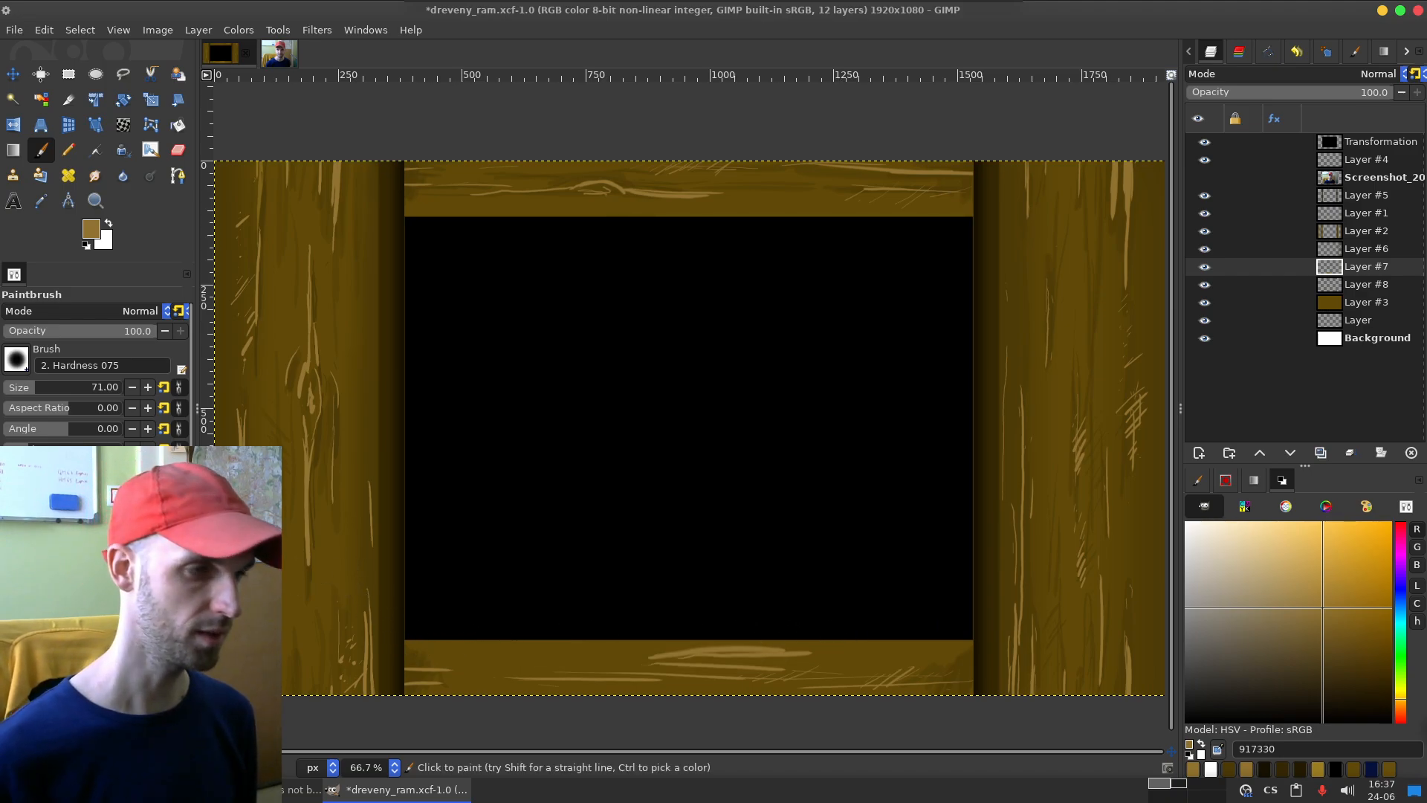
drag(32, 386, 23, 387)
key(ctrl+z)
click(400, 637)
shift+click(983, 635)
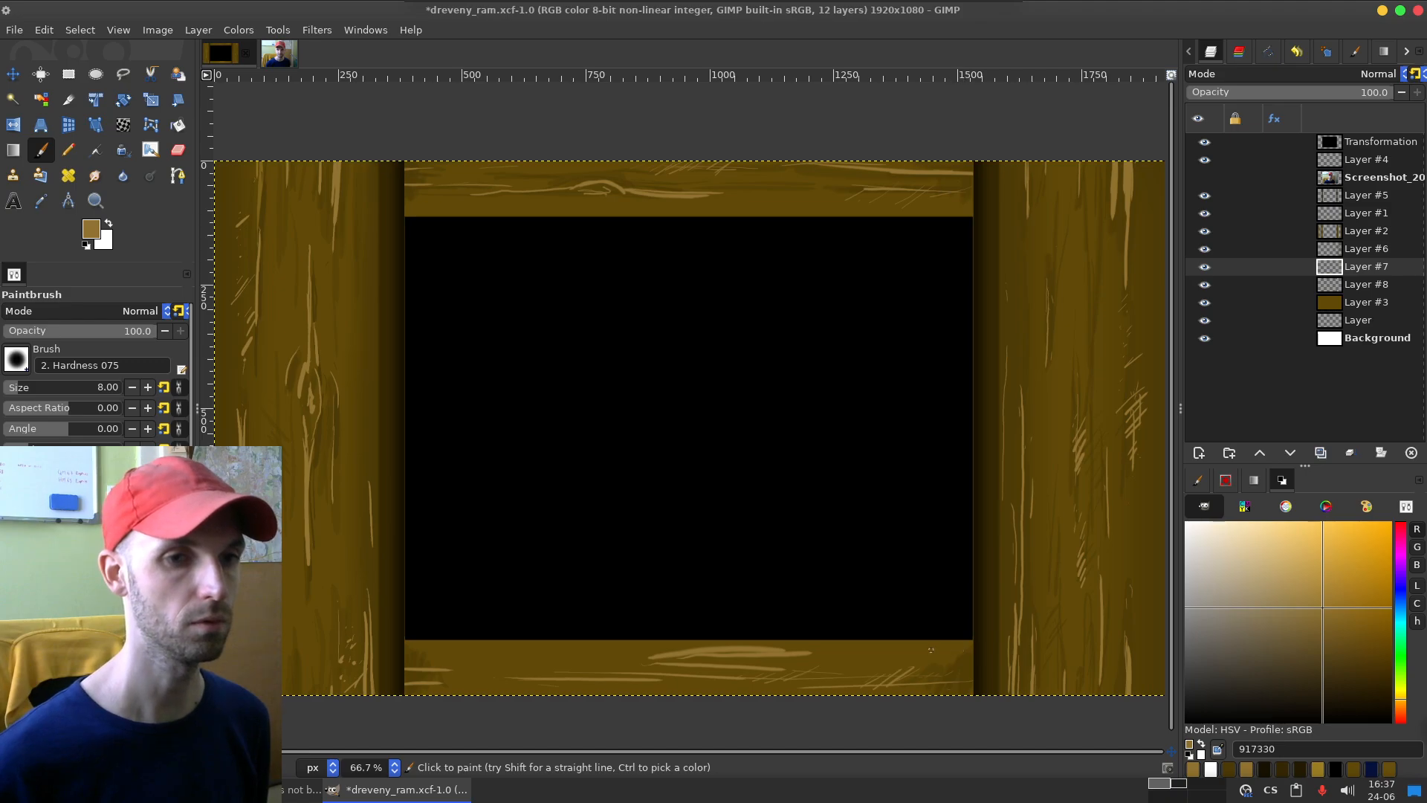
shift+click(981, 639)
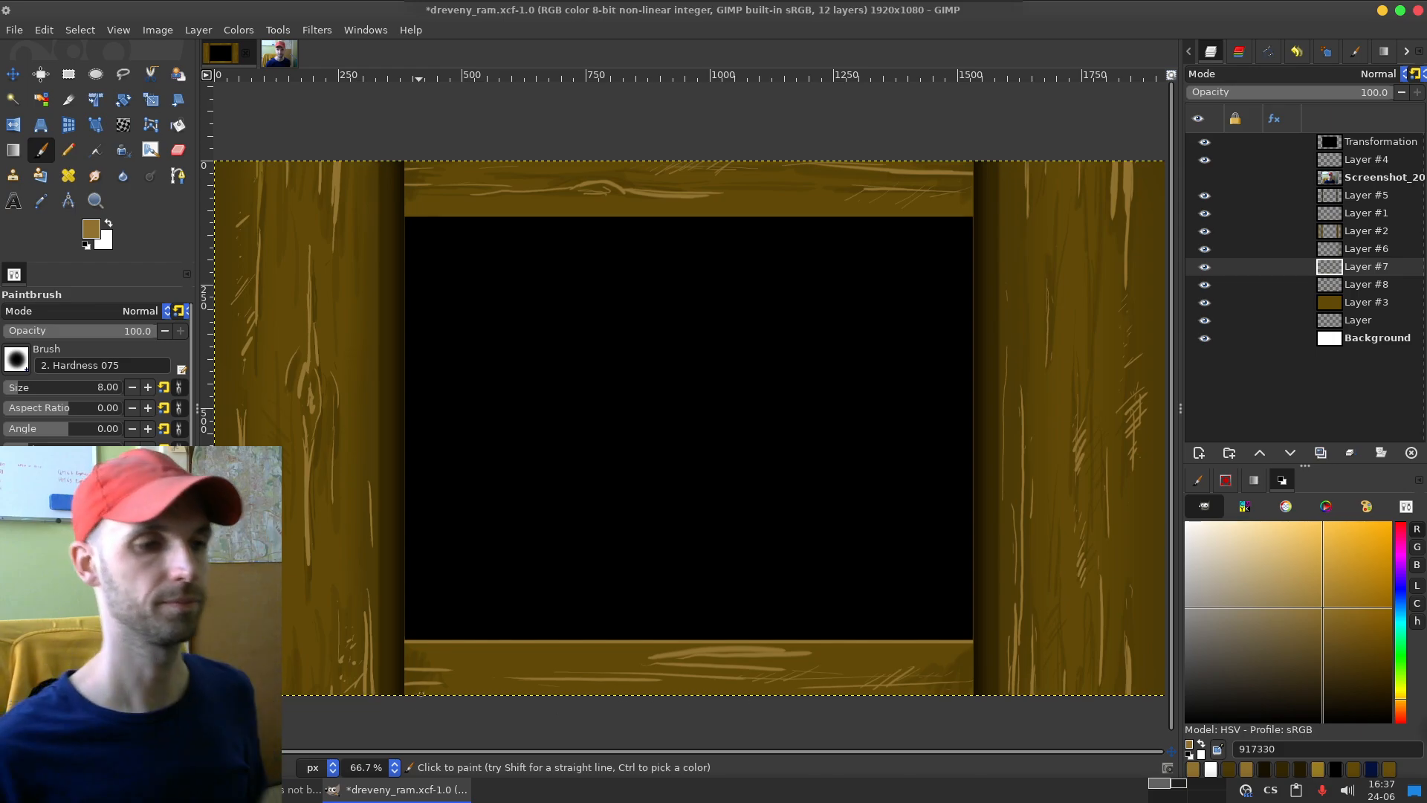
key(ctrl+z)
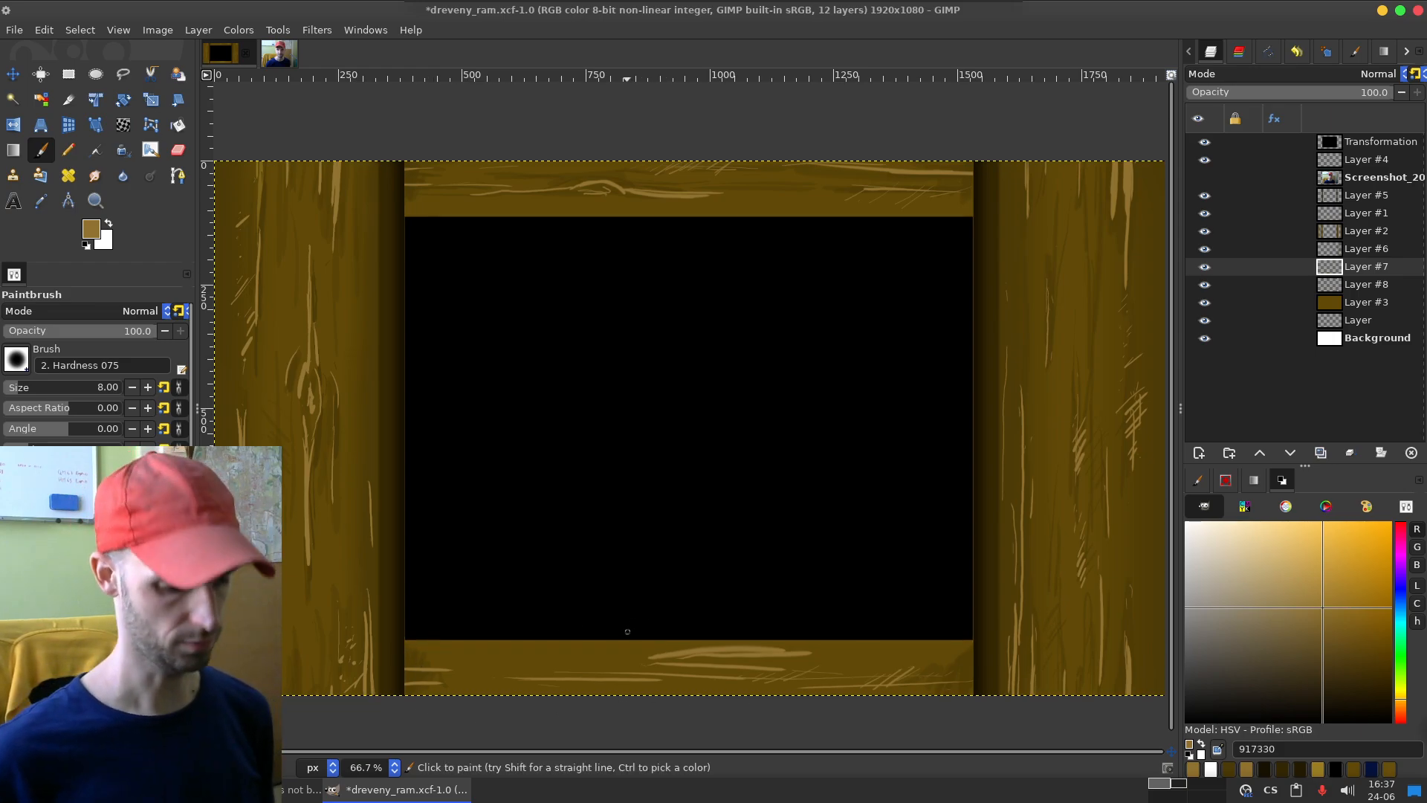
Step: Sample brown 604908 from the bottom board, test strokes in the lighter shades 7a6017 and 846a23, and undo them
key(o)
click(532, 656)
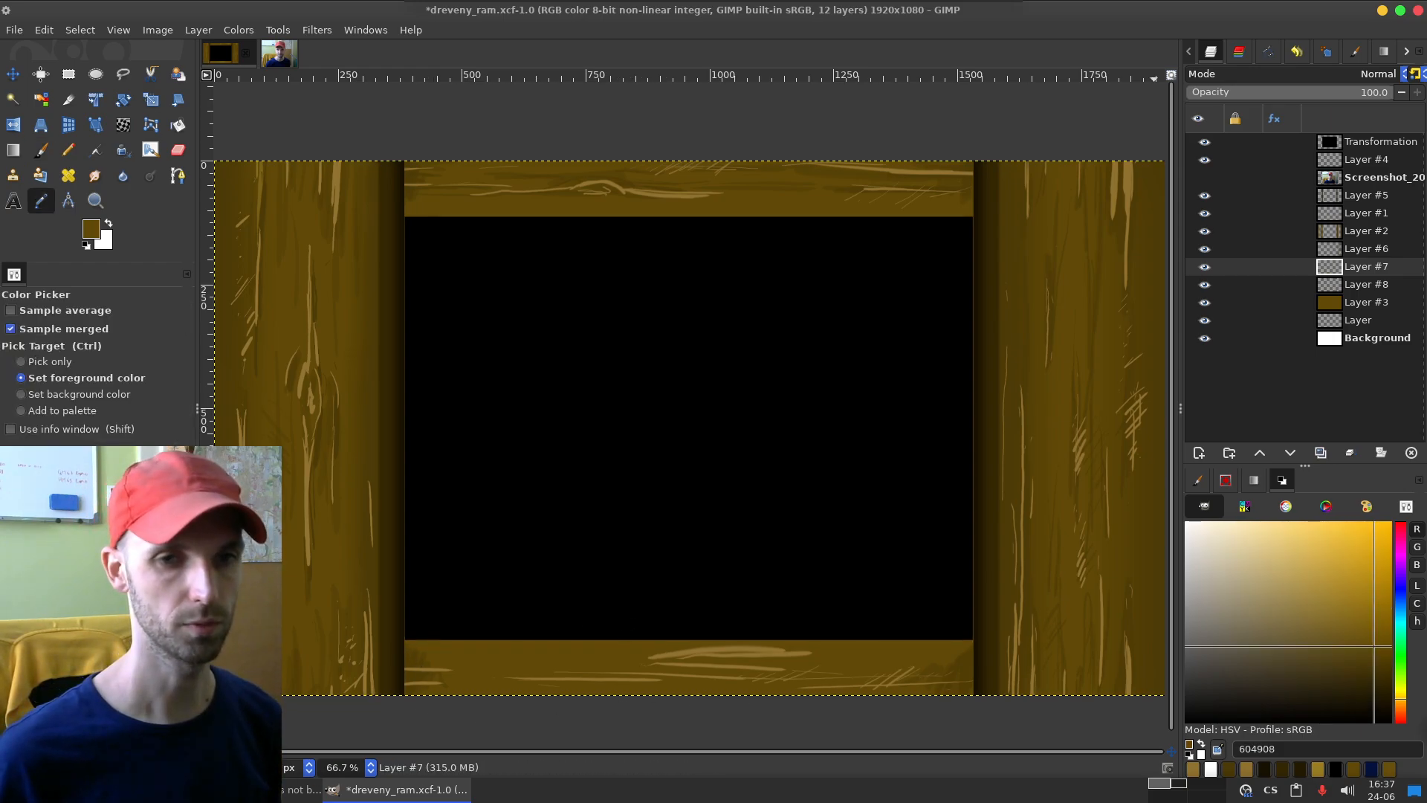
click(1352, 625)
key(p)
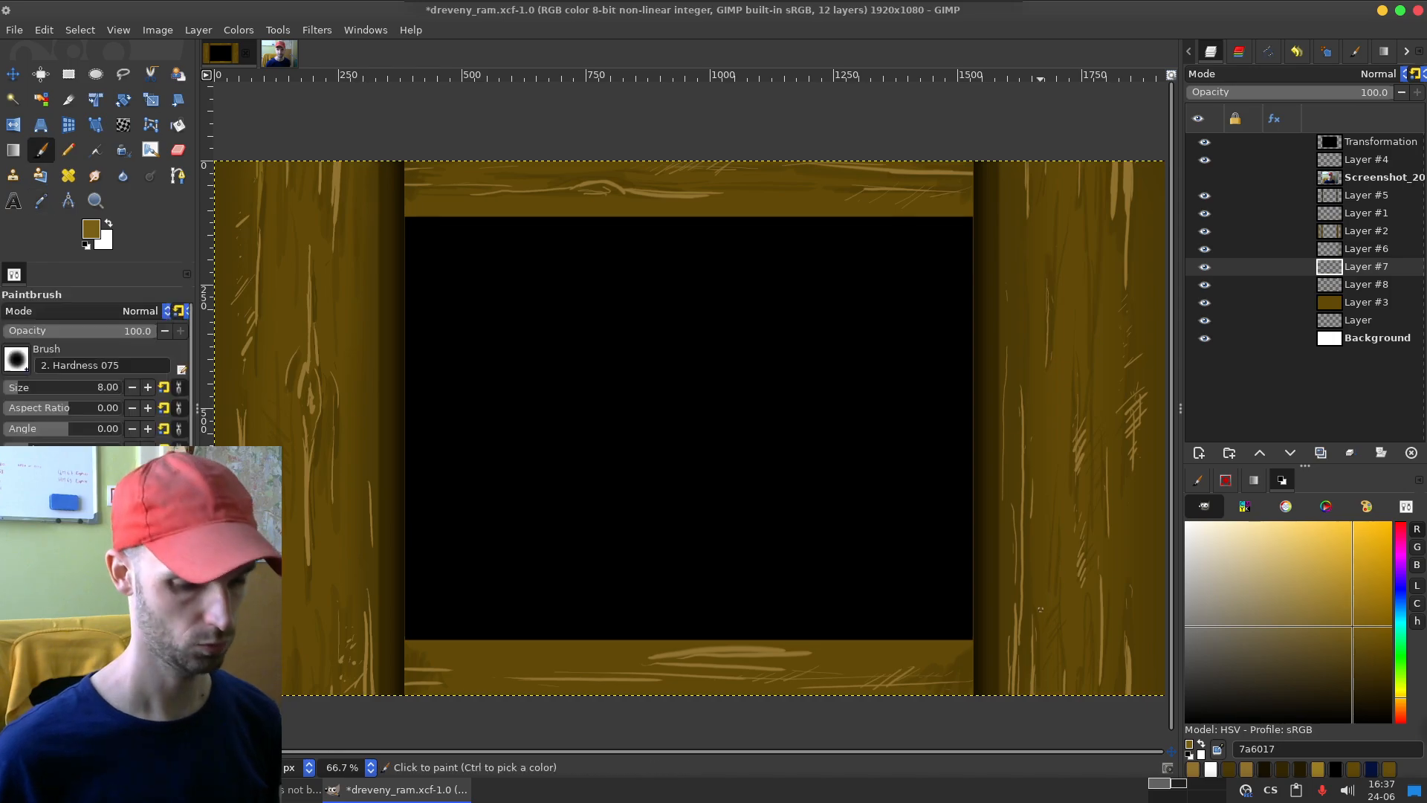
drag(528, 647, 747, 648)
key(ctrl+z)
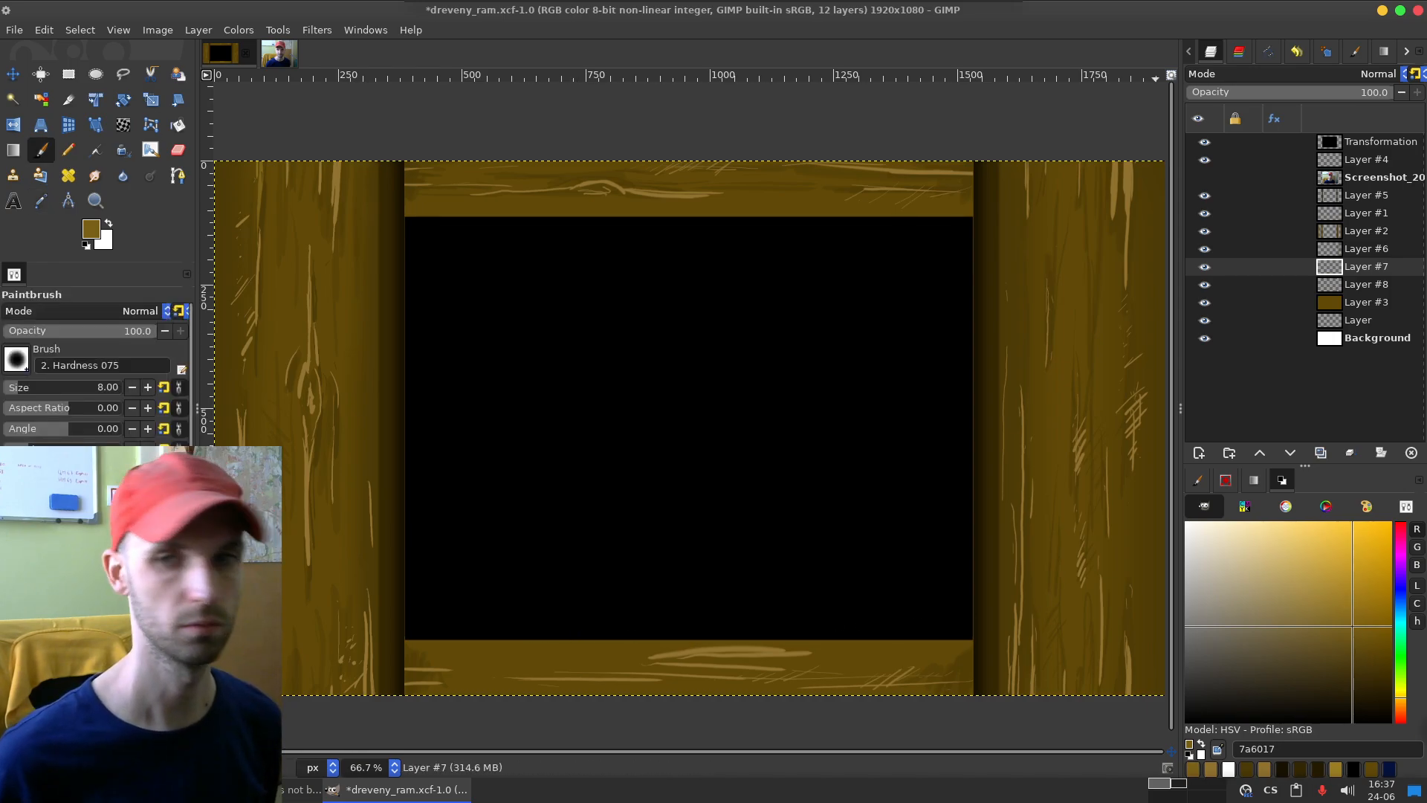
click(1337, 618)
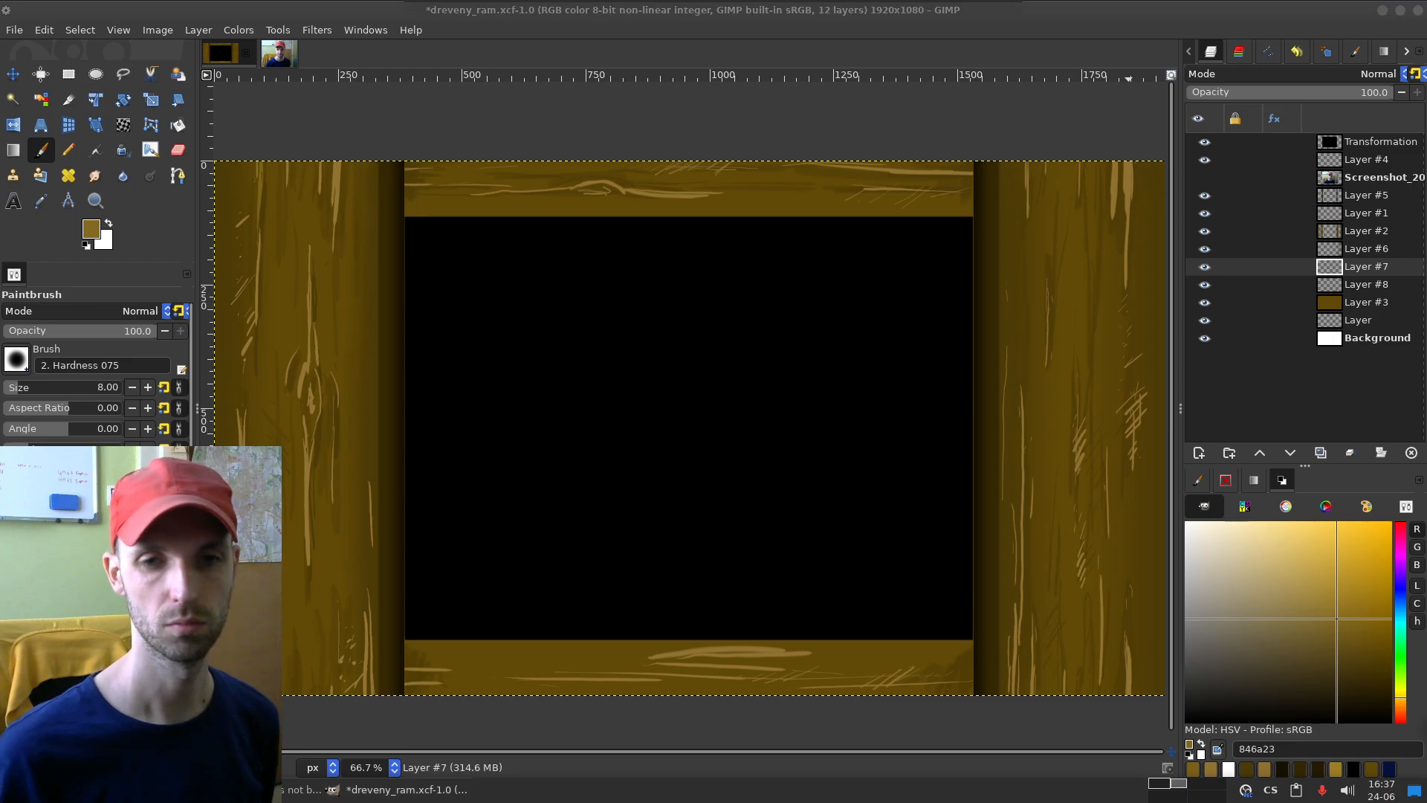
drag(426, 648, 703, 667)
key(ctrl+z)
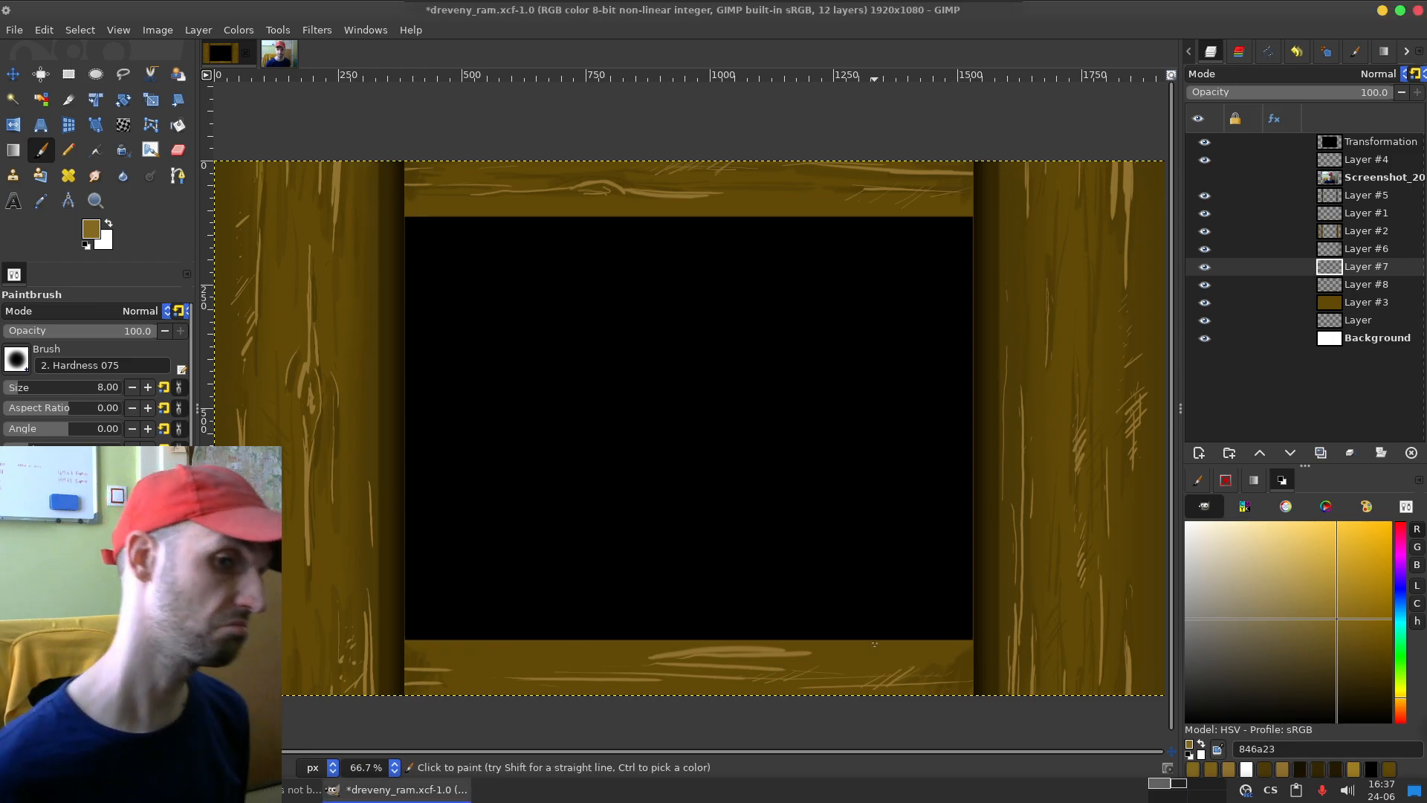
Step: Restore colour 917330, set the brush size to 61 and paint a straight highlight along the bottom board's inner edge
click(1228, 769)
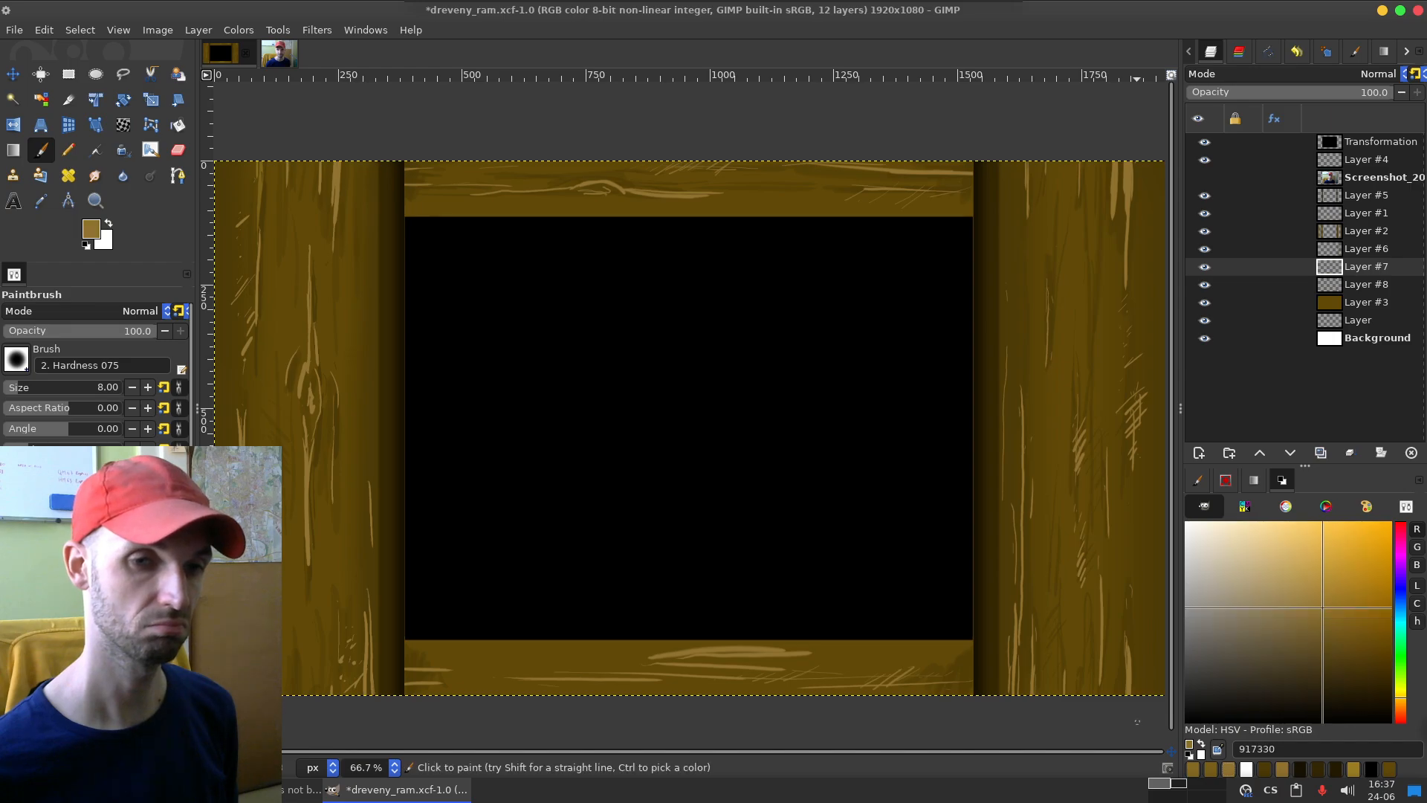
drag(446, 674, 669, 684)
key(ctrl+z)
drag(27, 387, 34, 387)
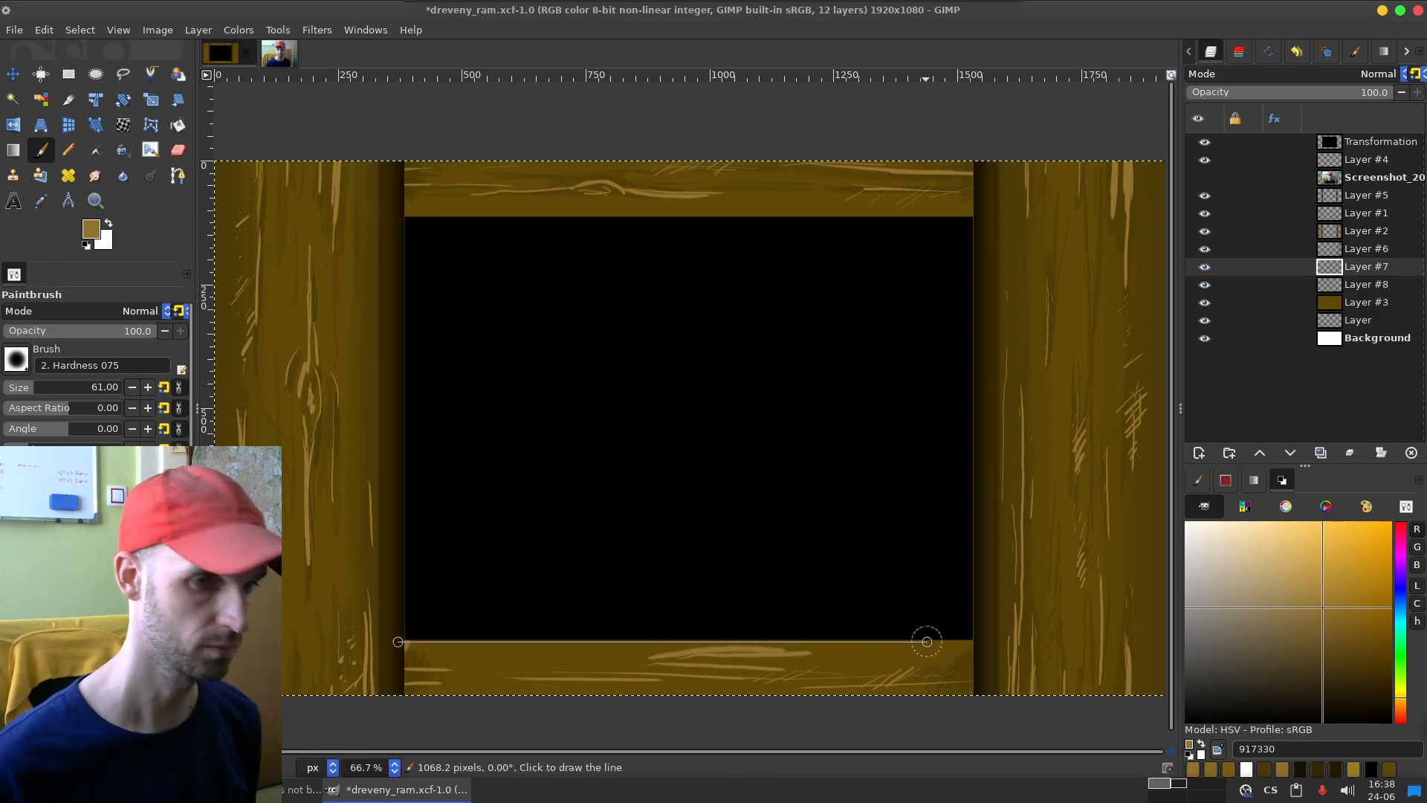
shift+click(989, 652)
key(ctrl+z)
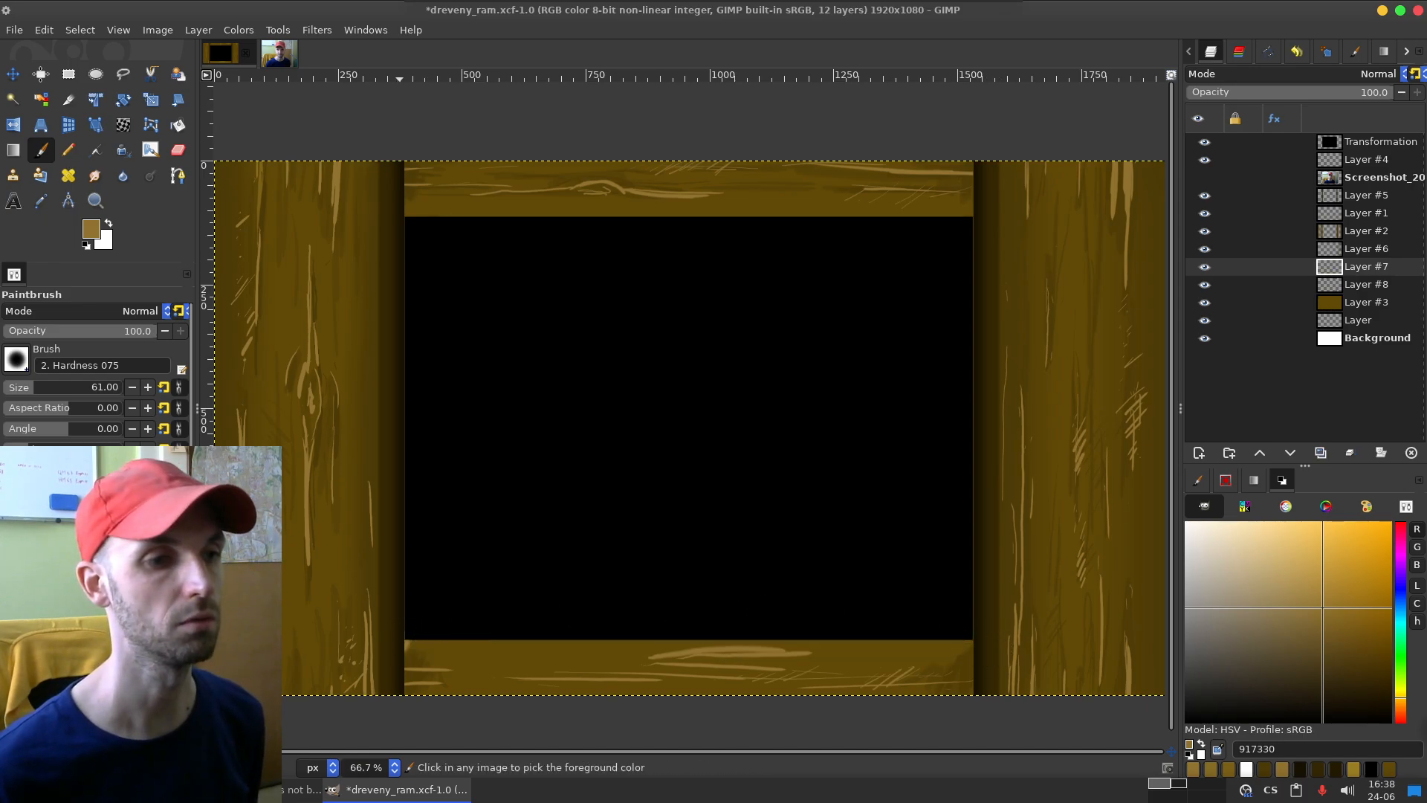
click(397, 634)
shift+click(980, 635)
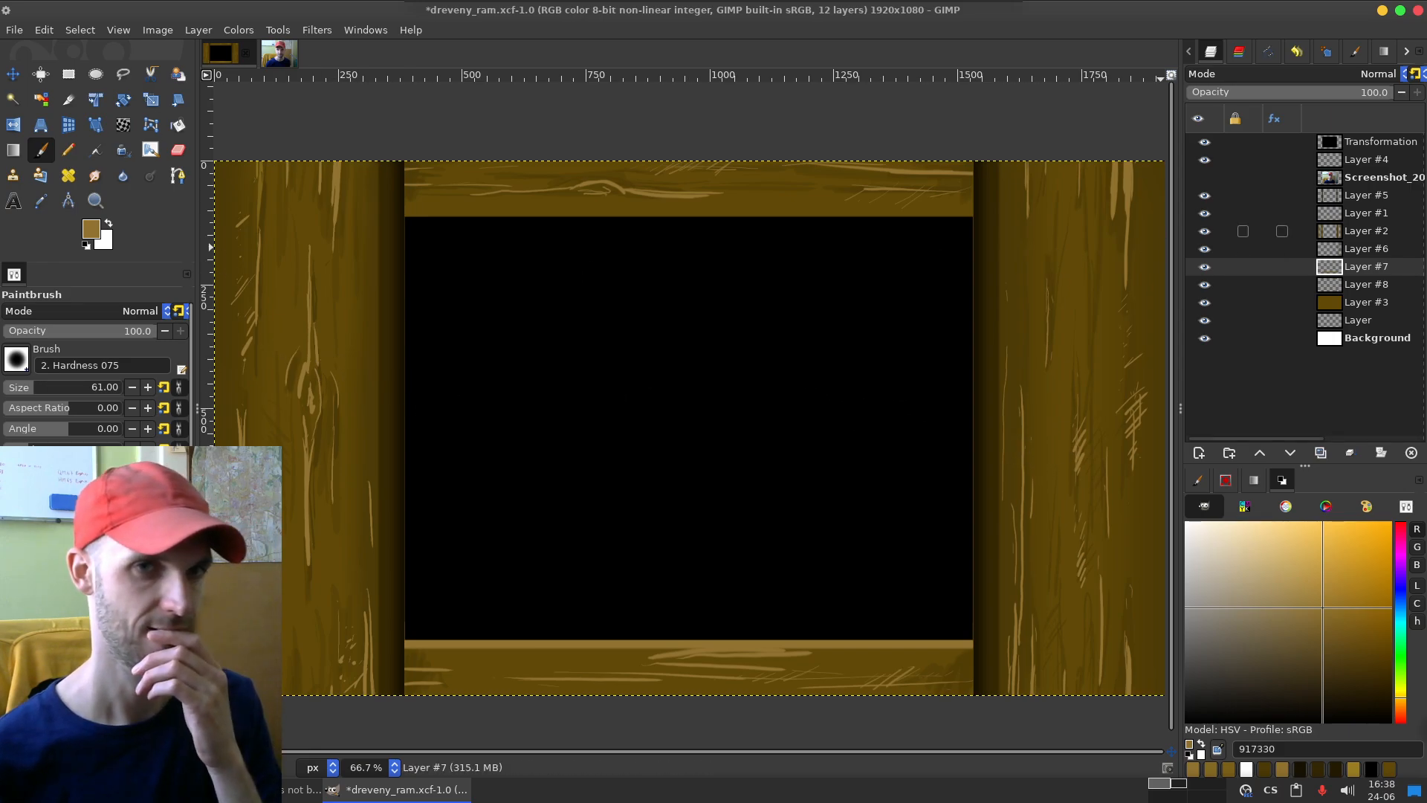
Step: Identify Layer #1 by toggling layer visibility, make it the active layer and set the brush size to 11
click(1204, 231)
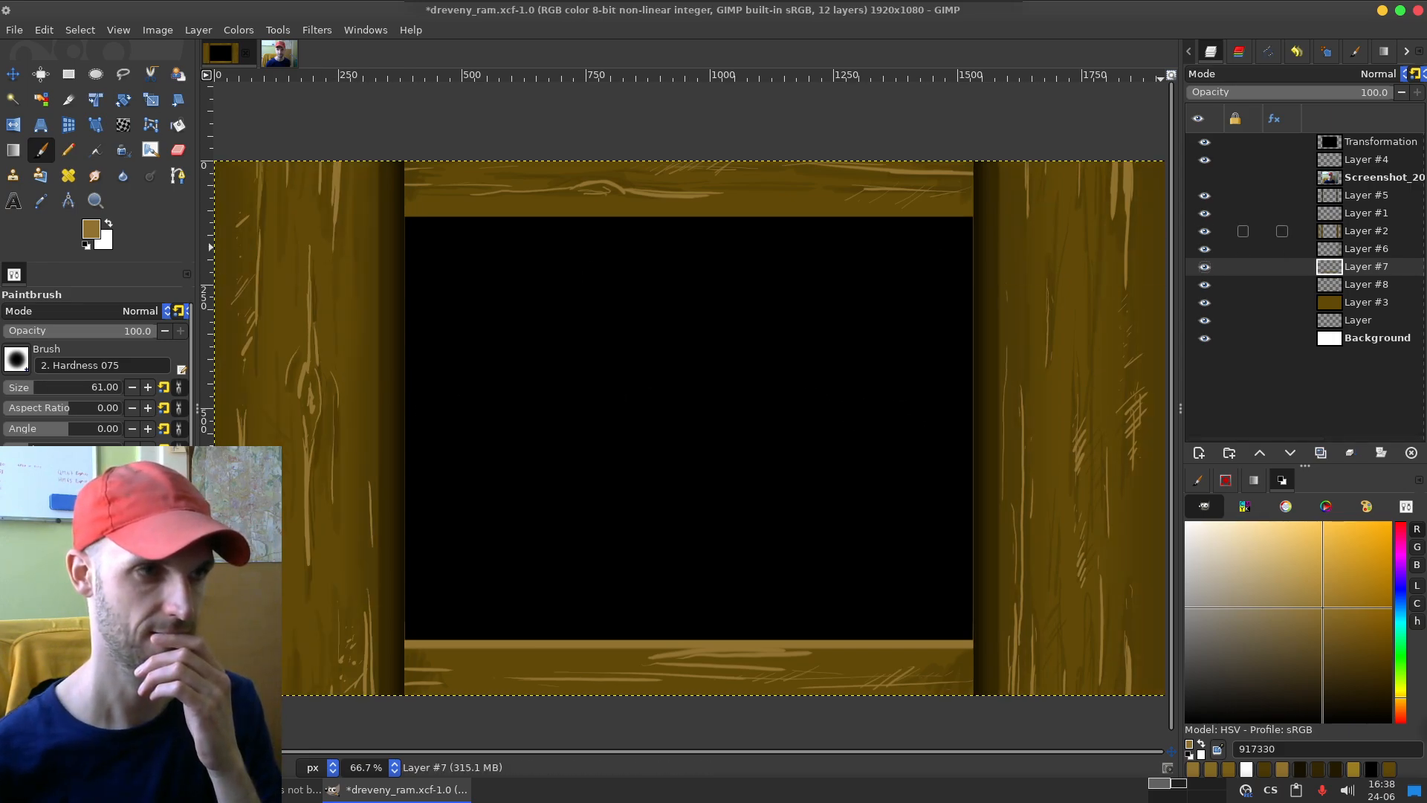
click(1204, 213)
click(1204, 213)
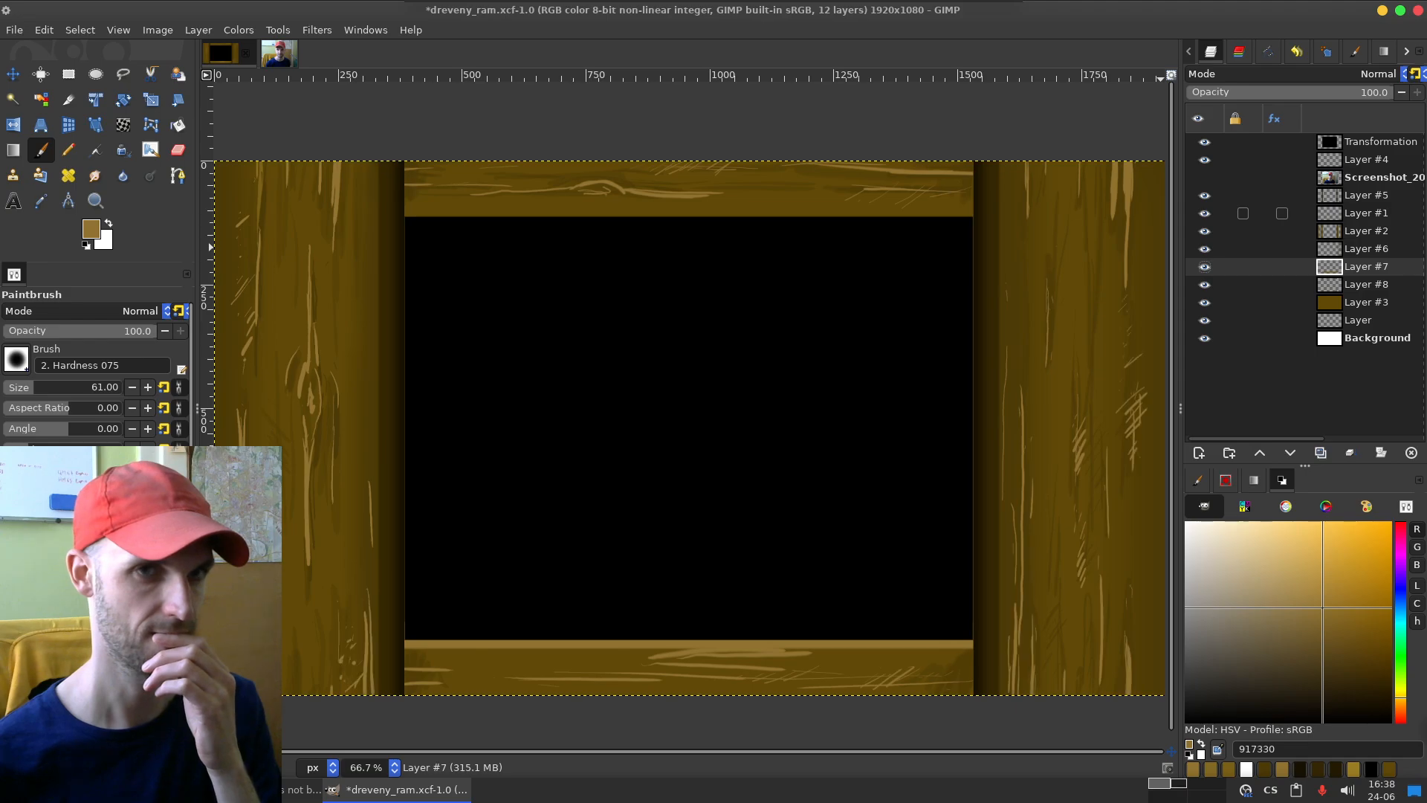
click(1360, 214)
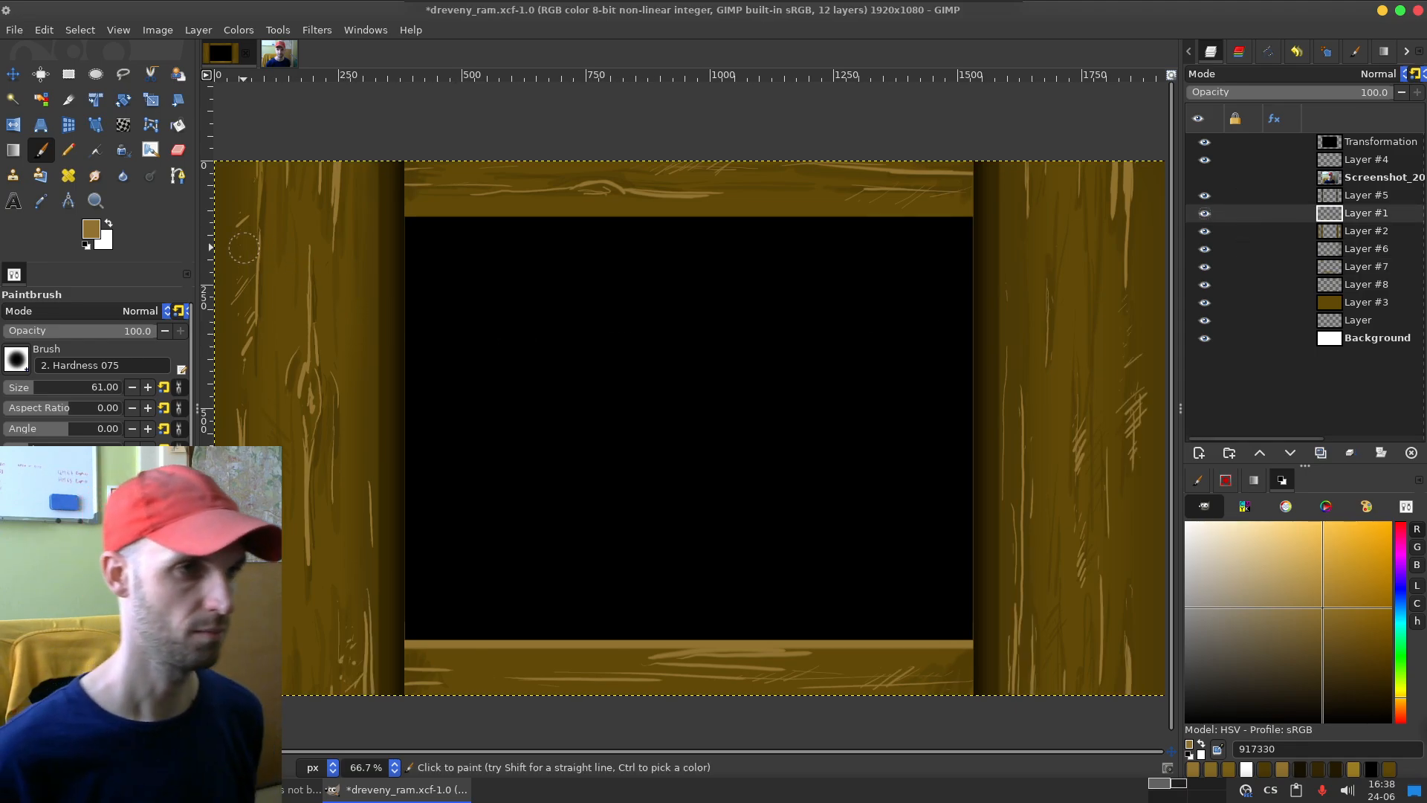
click(21, 387)
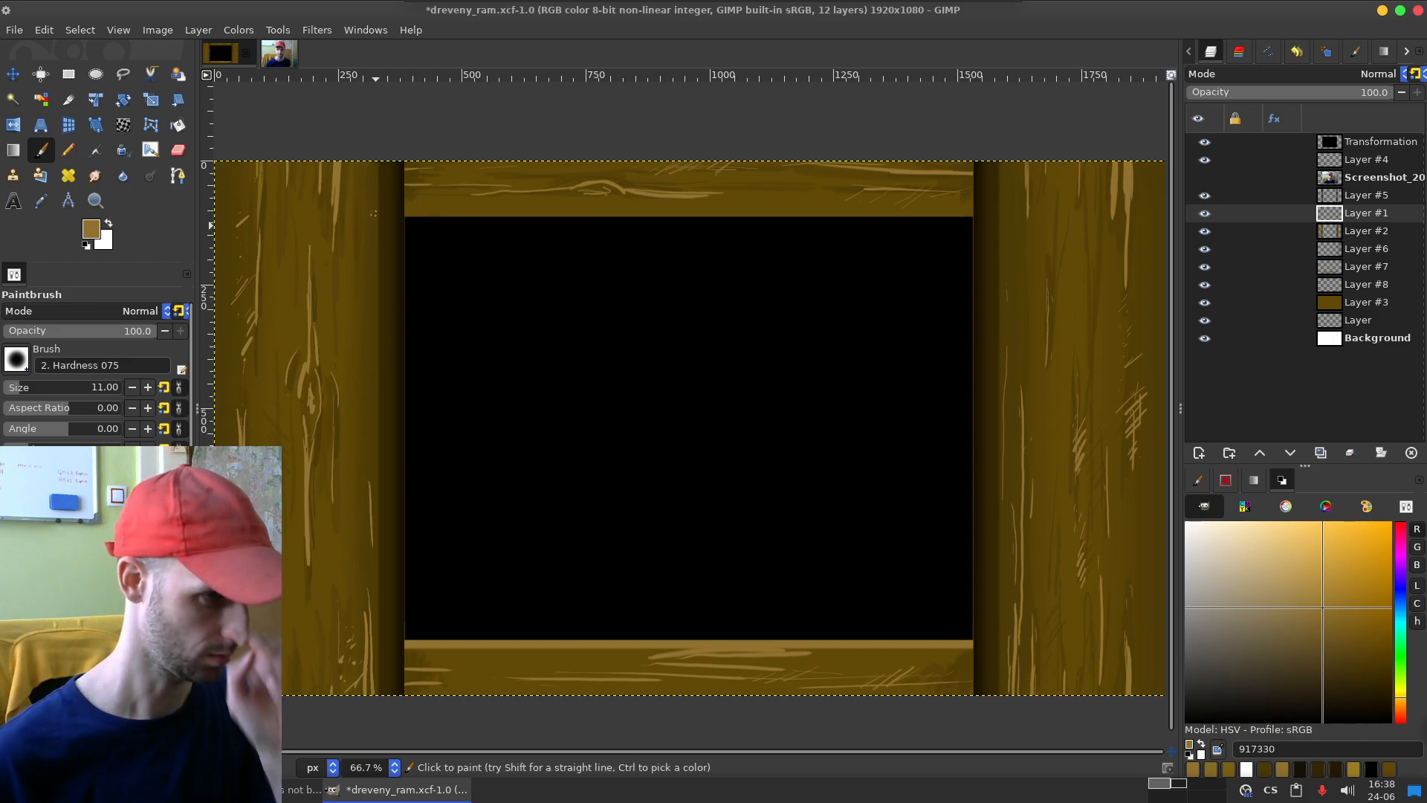
Step: Try straight 917330 highlight lines along the inner edges of the left and right side boards, undoing each attempt
click(378, 152)
shift+click(377, 724)
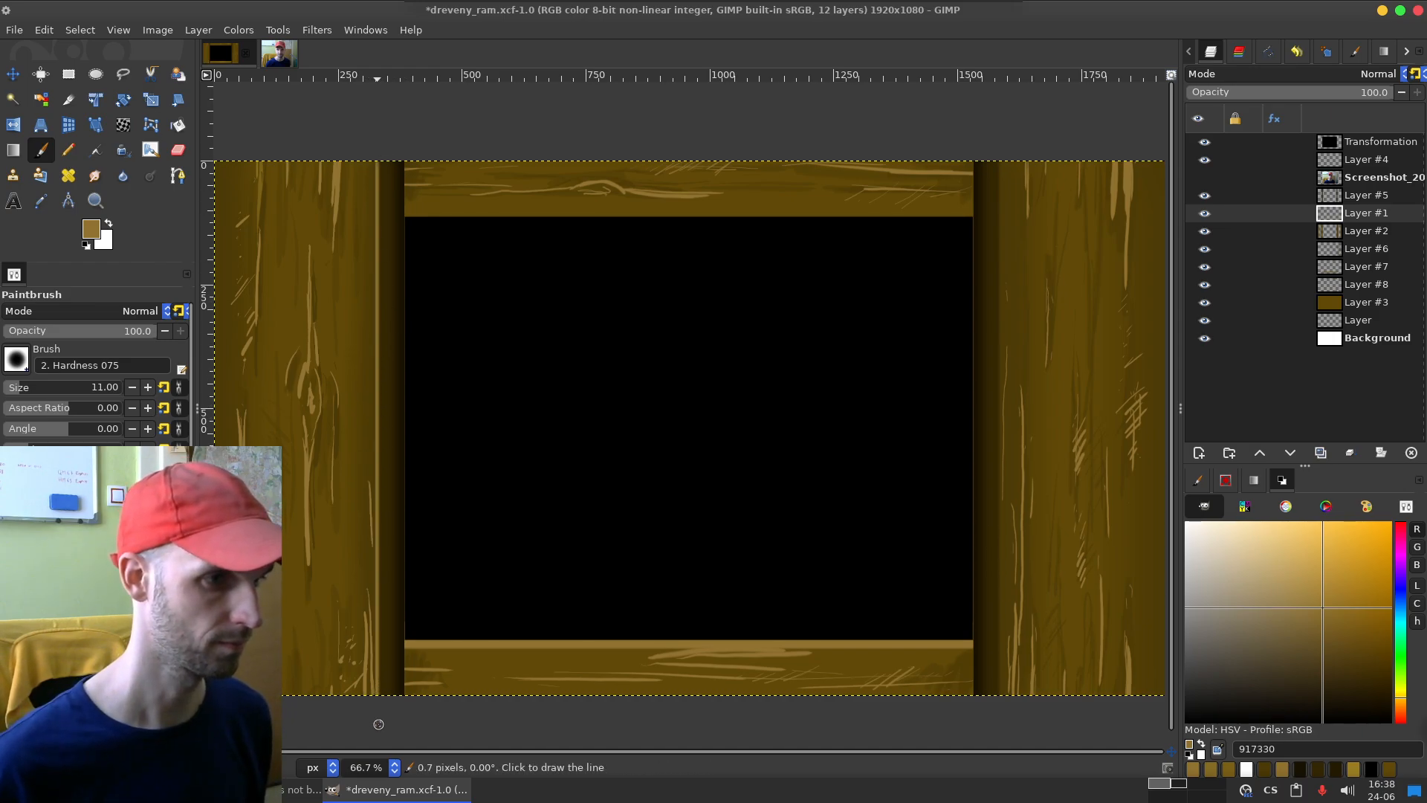
key(ctrl+z)
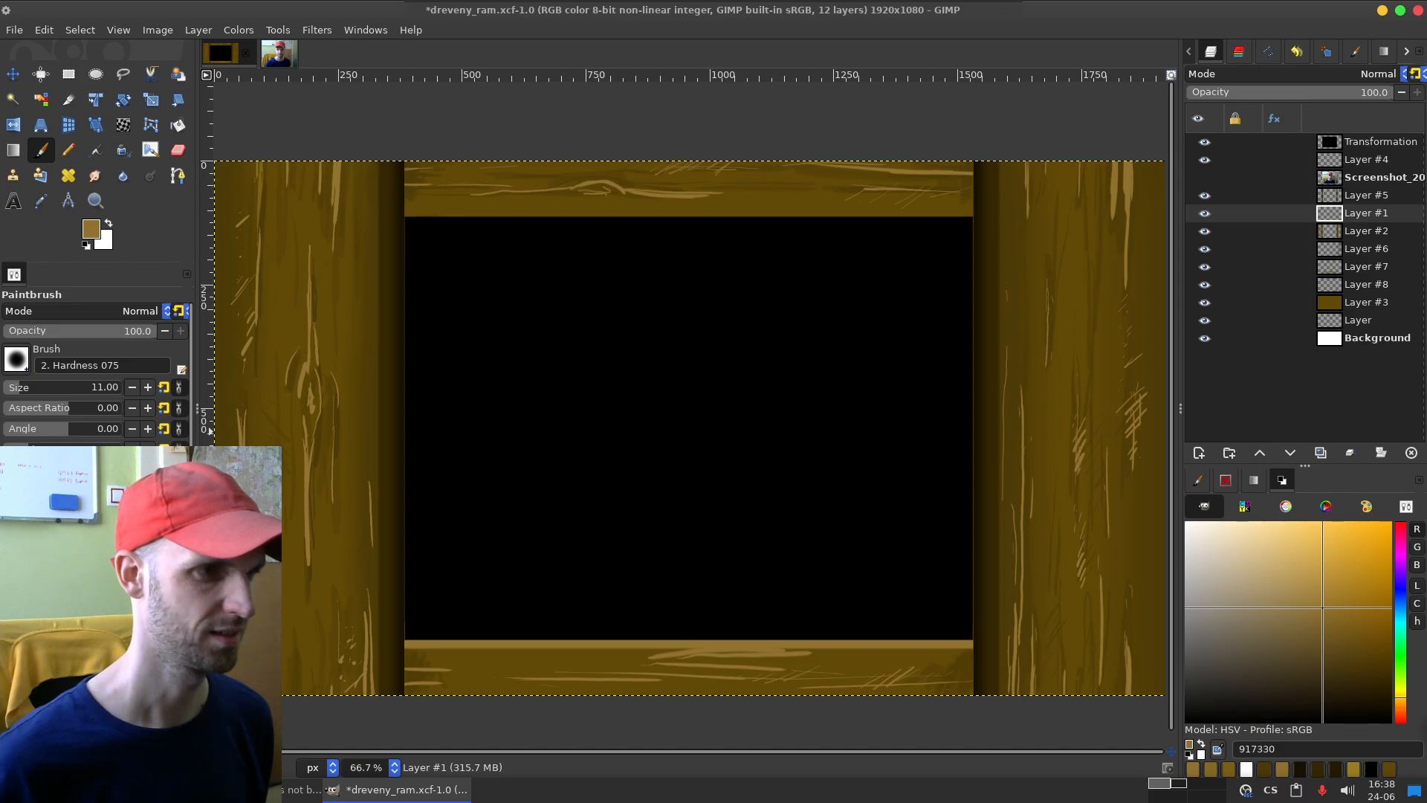
drag(379, 158, 379, 732)
key(ctrl+z)
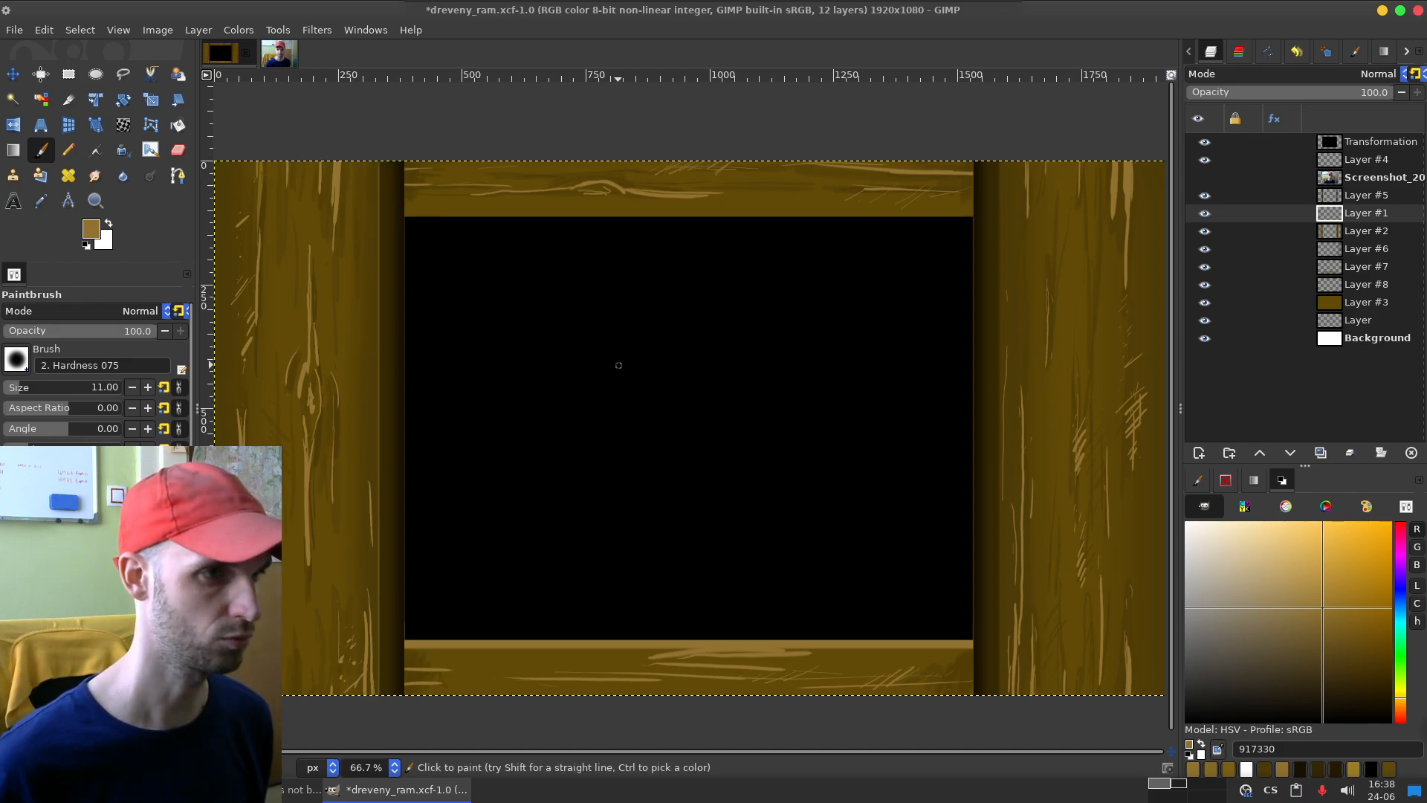
drag(998, 227, 997, 722)
key(ctrl+z)
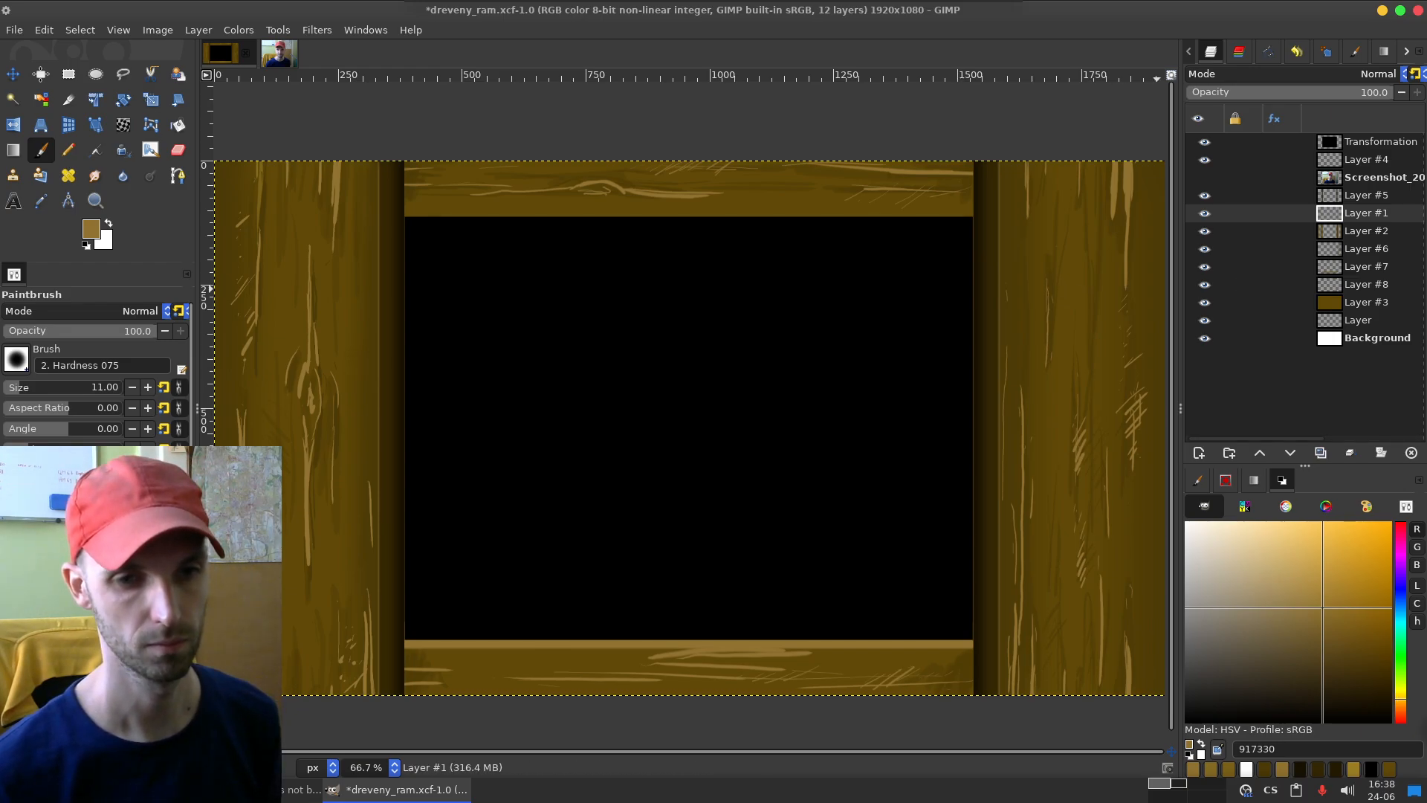
Step: Paint a straight shadow line under the bottom board's edge highlight on Layer #8, using colour 4c3a06 and brush size 15
click(1264, 769)
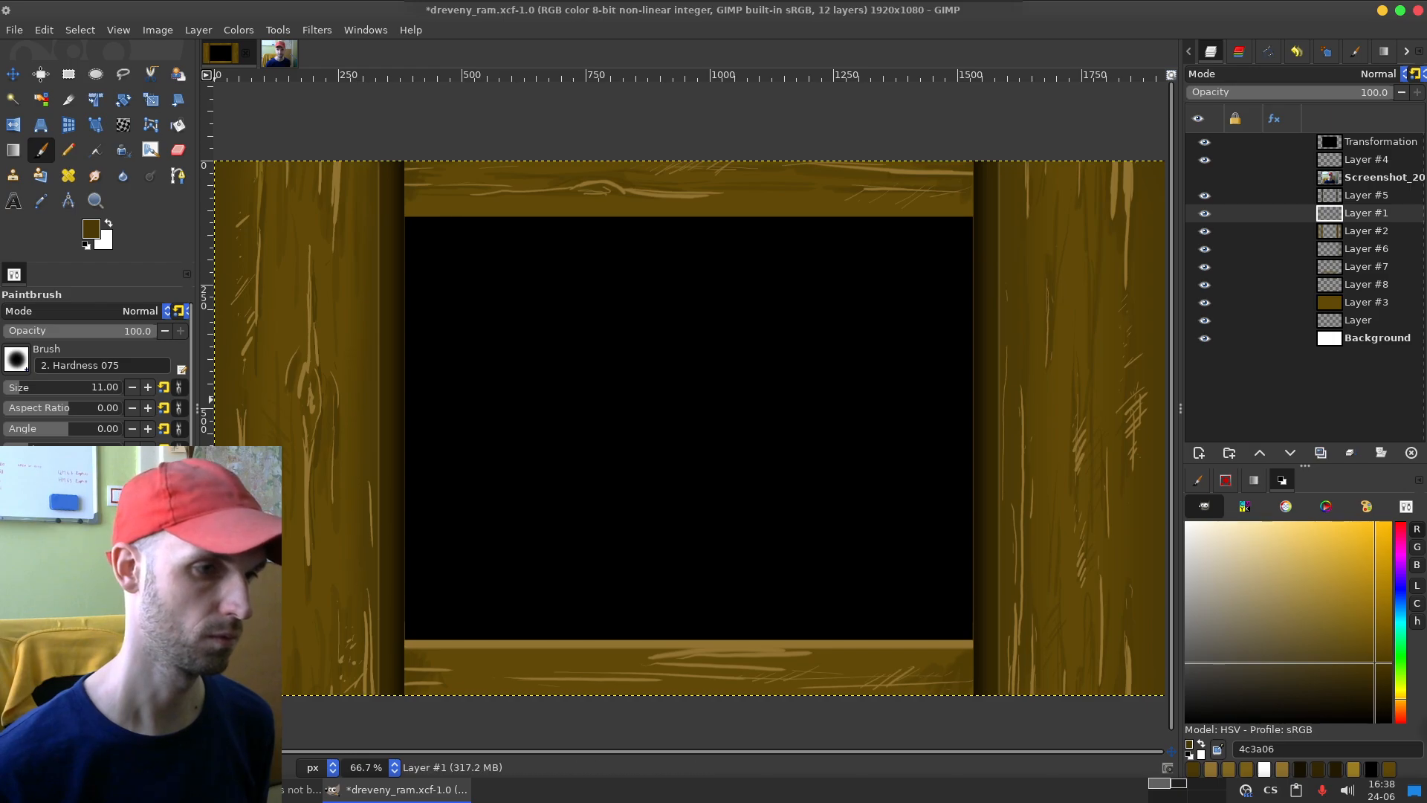
drag(32, 387, 21, 387)
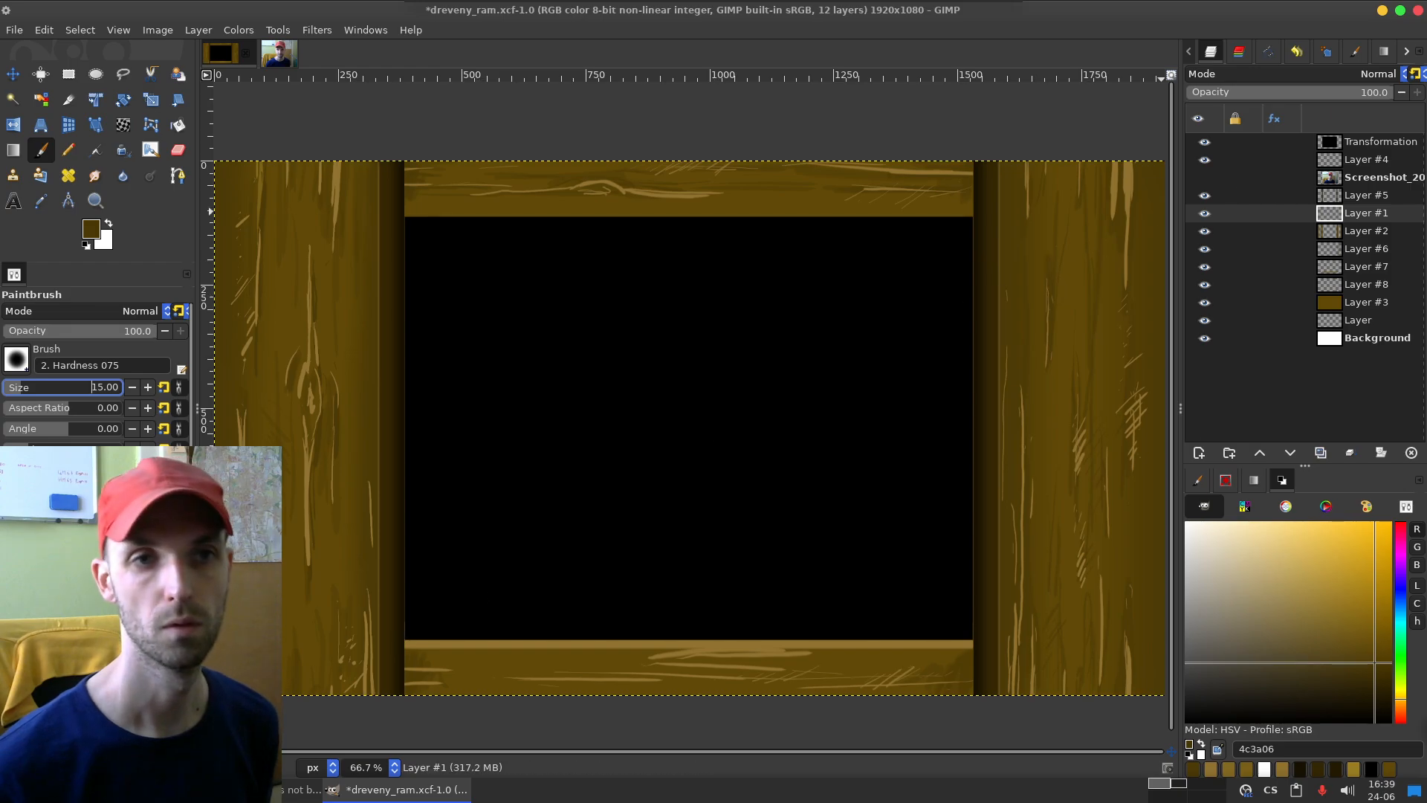
click(1205, 213)
click(1205, 214)
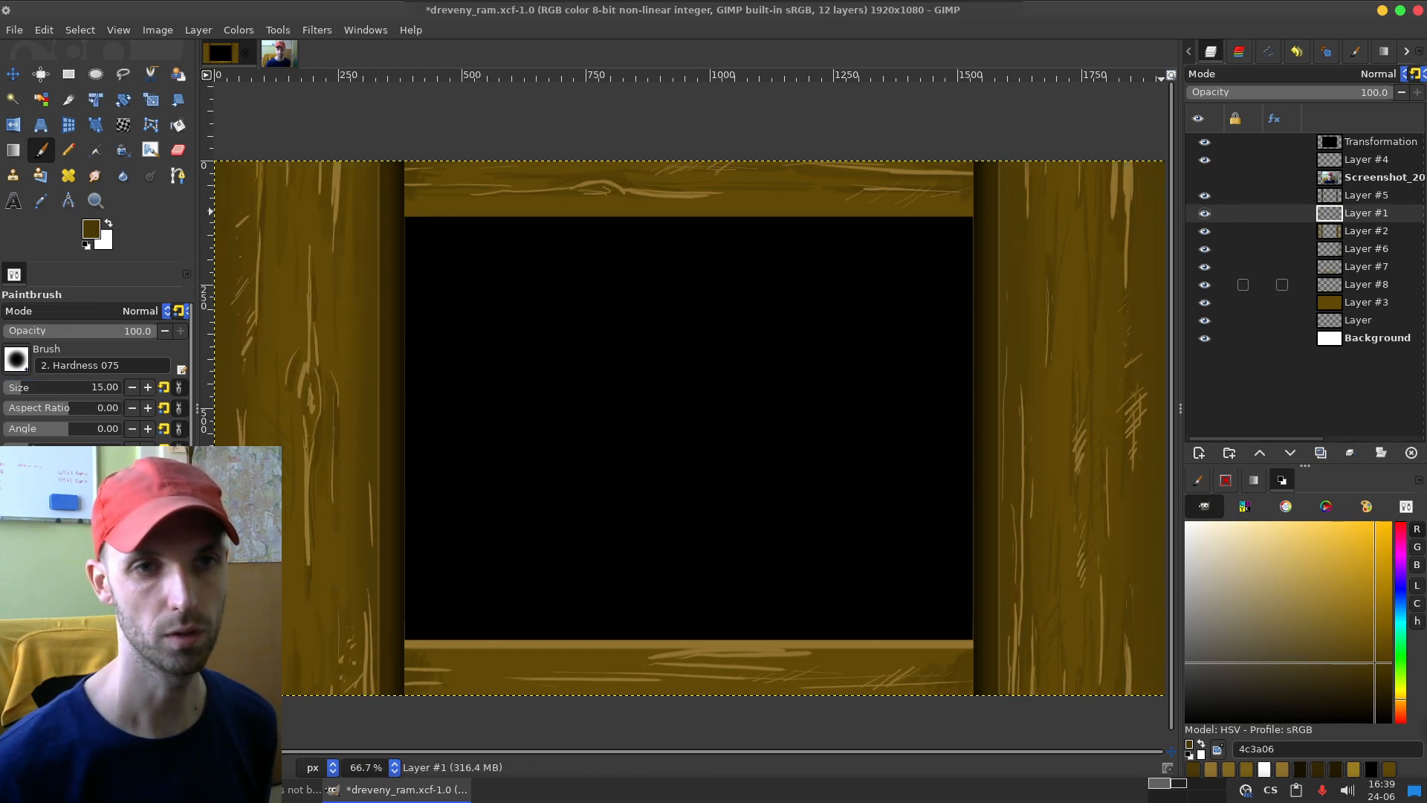
click(1204, 266)
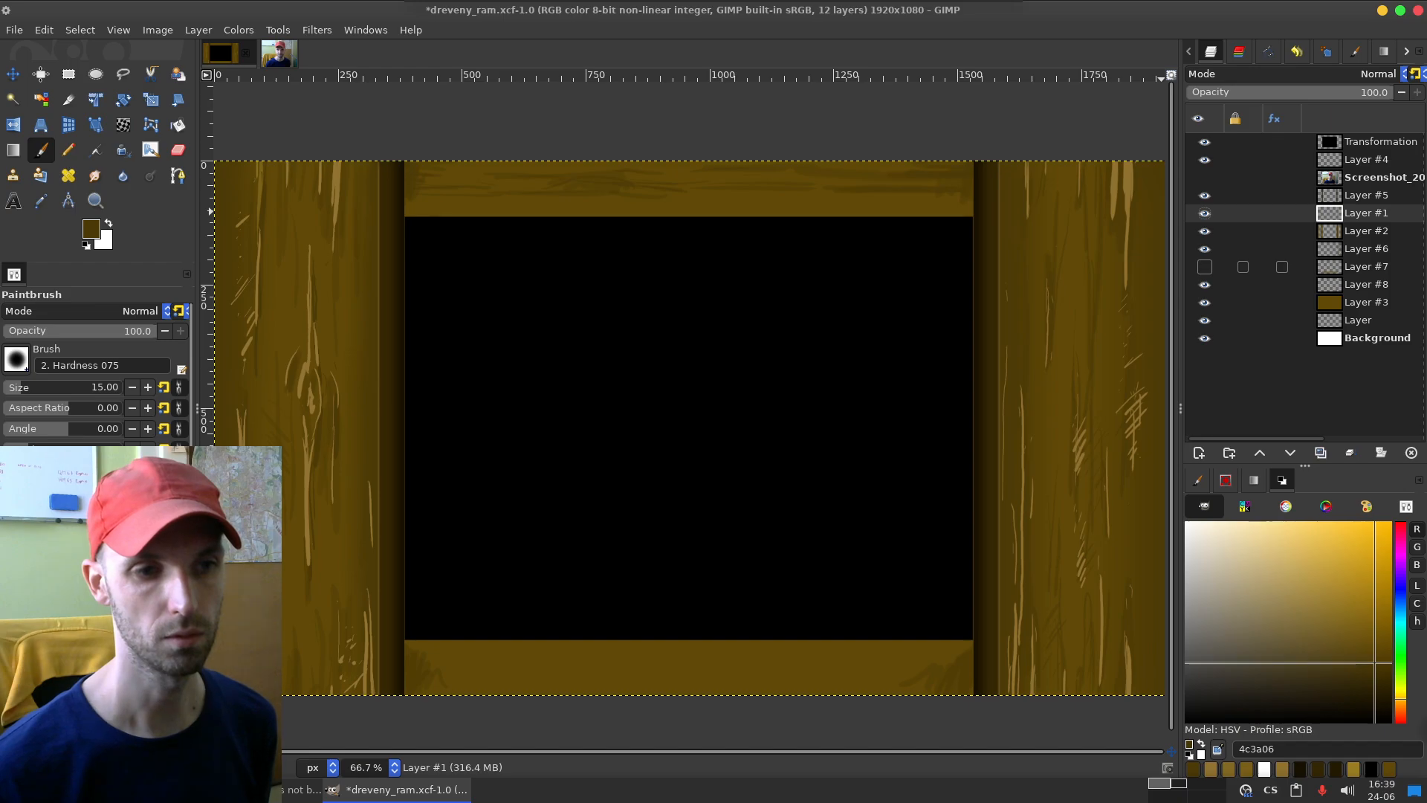
click(1204, 266)
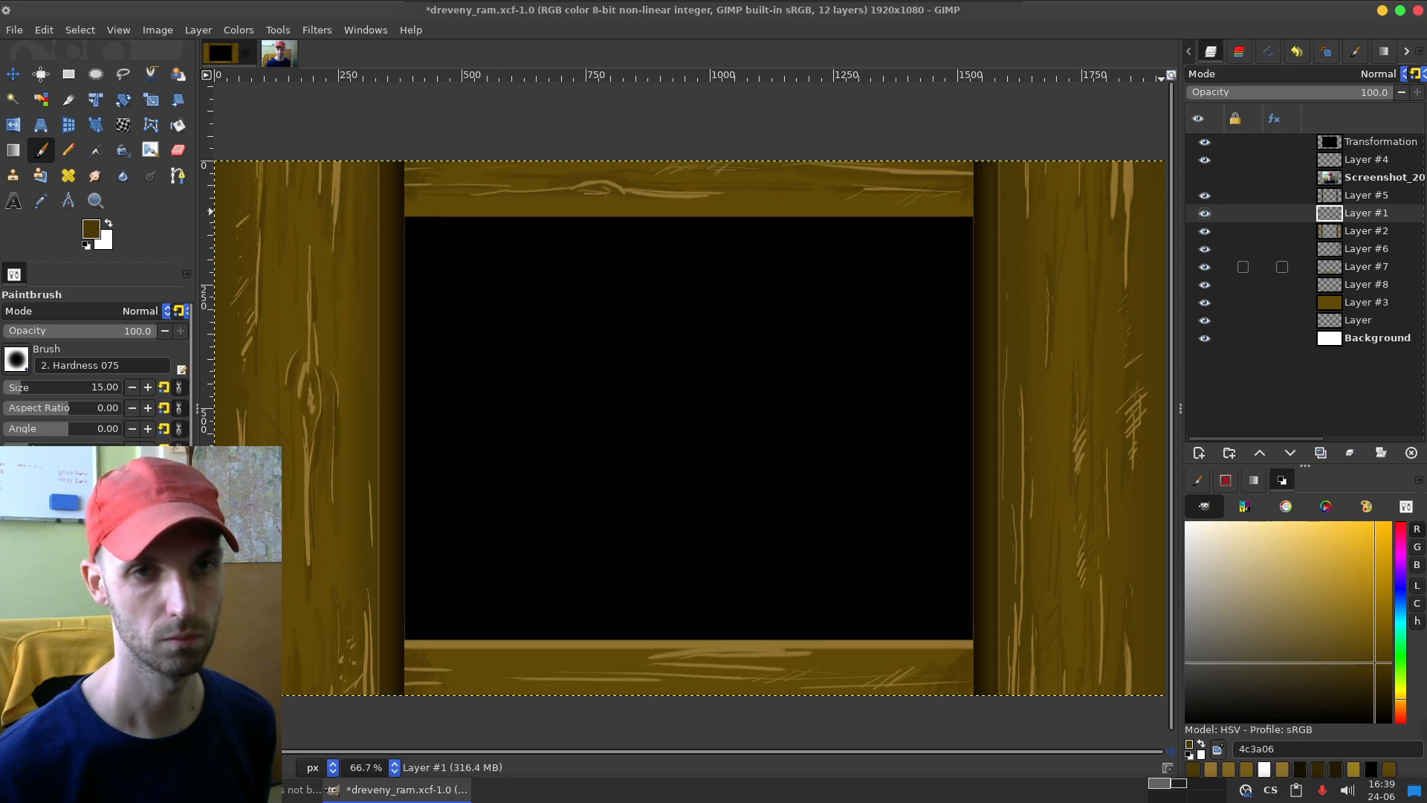
click(1204, 285)
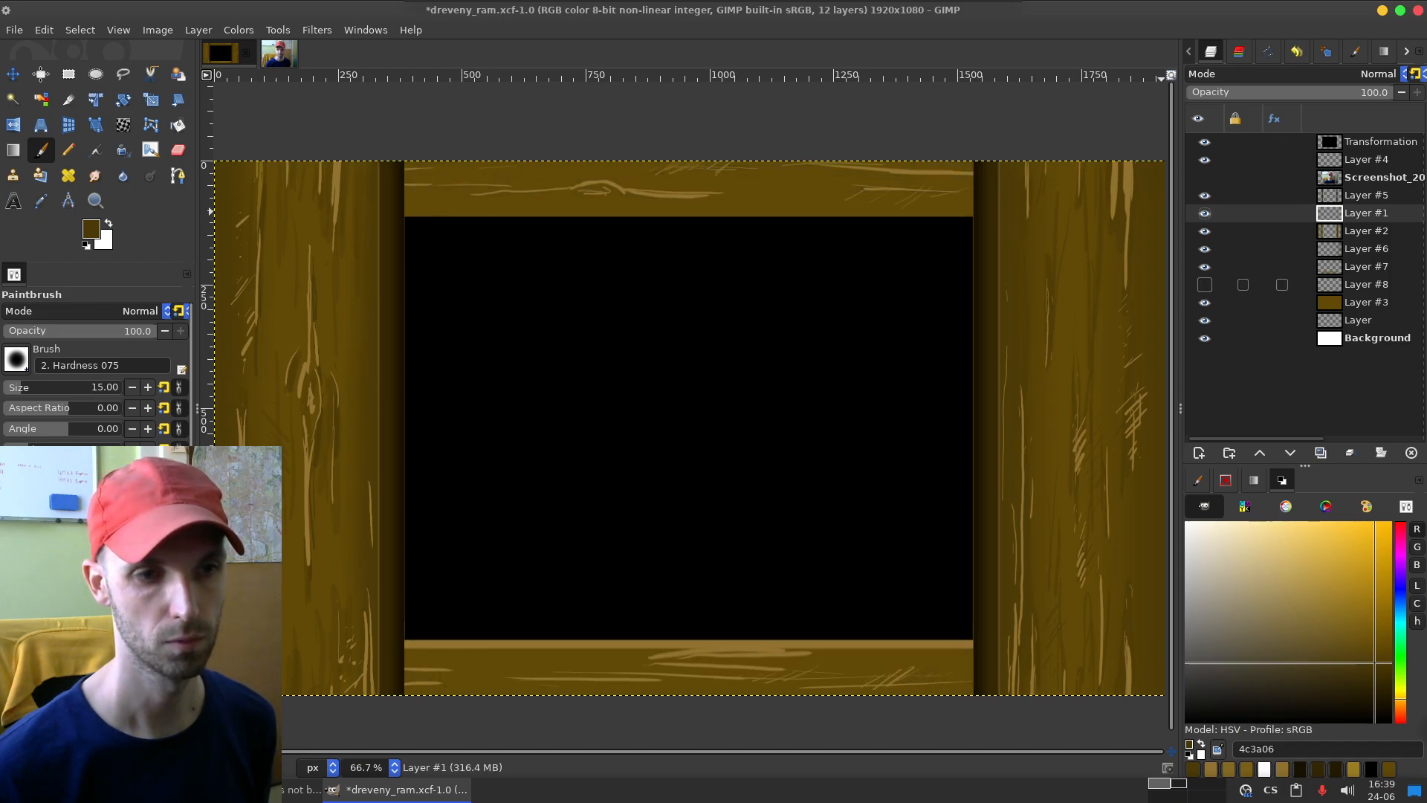
click(1366, 284)
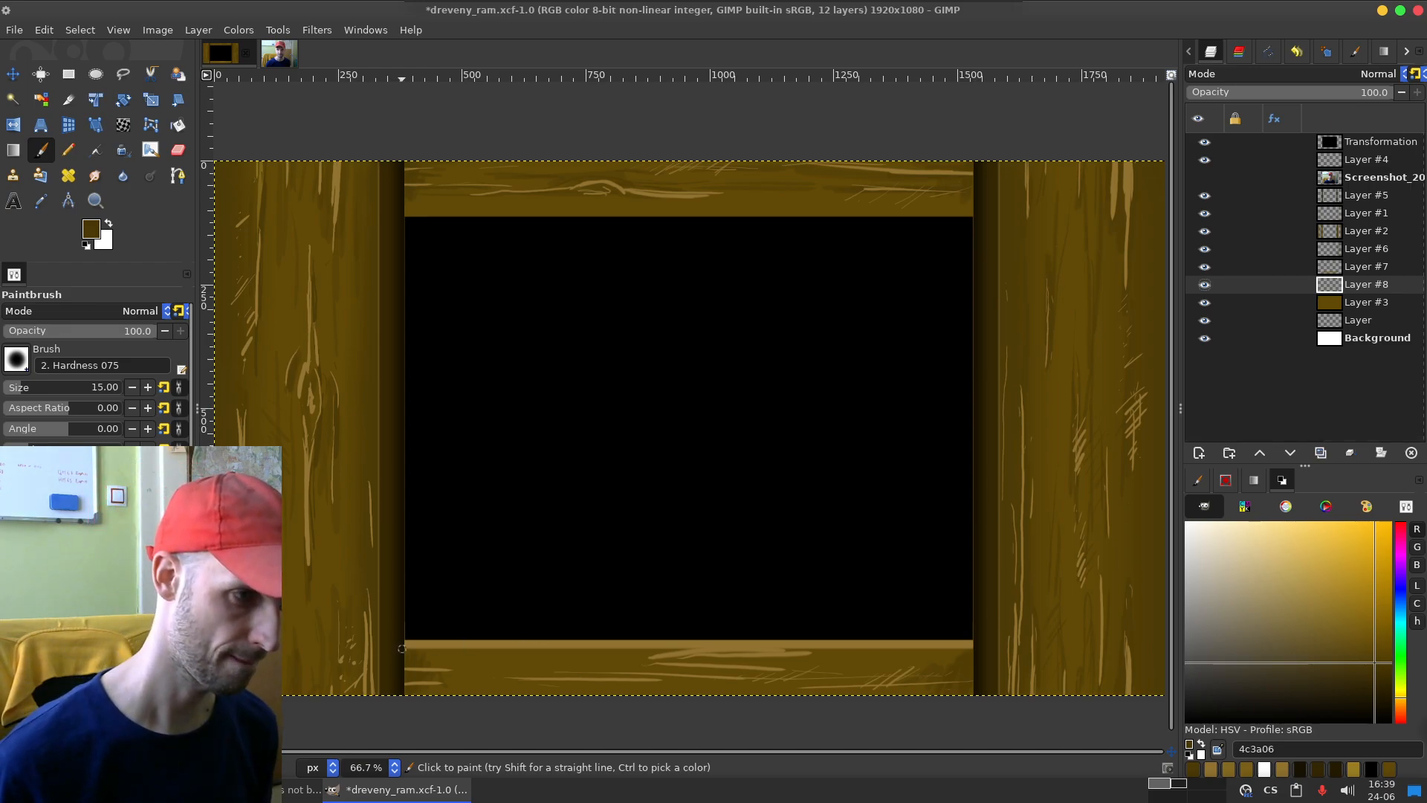
shift+click(986, 646)
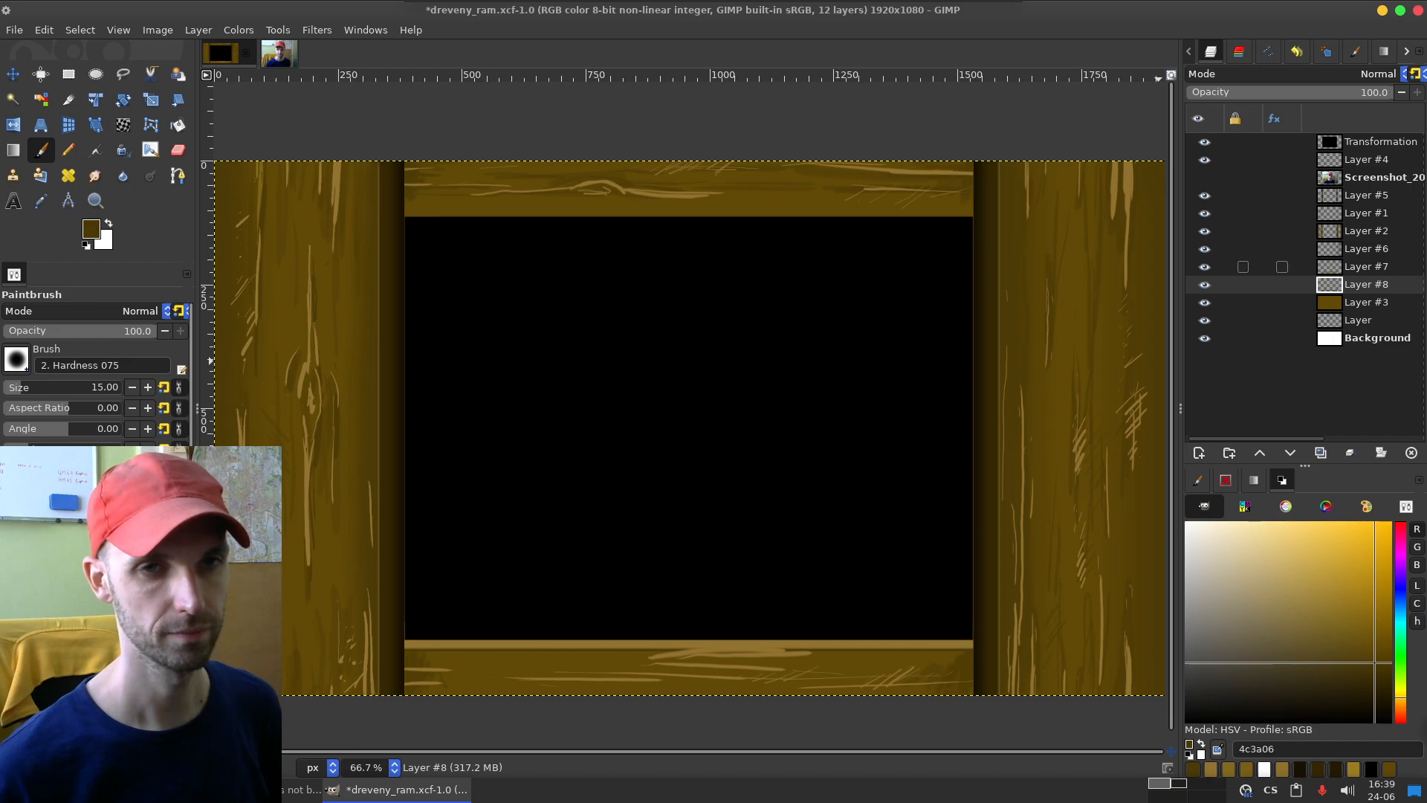
Step: Make Layer #7 active, test a dark 4c3a06 stroke across the bottom board's edge highlight and undo it
click(1293, 266)
drag(711, 647, 806, 651)
key(ctrl+z)
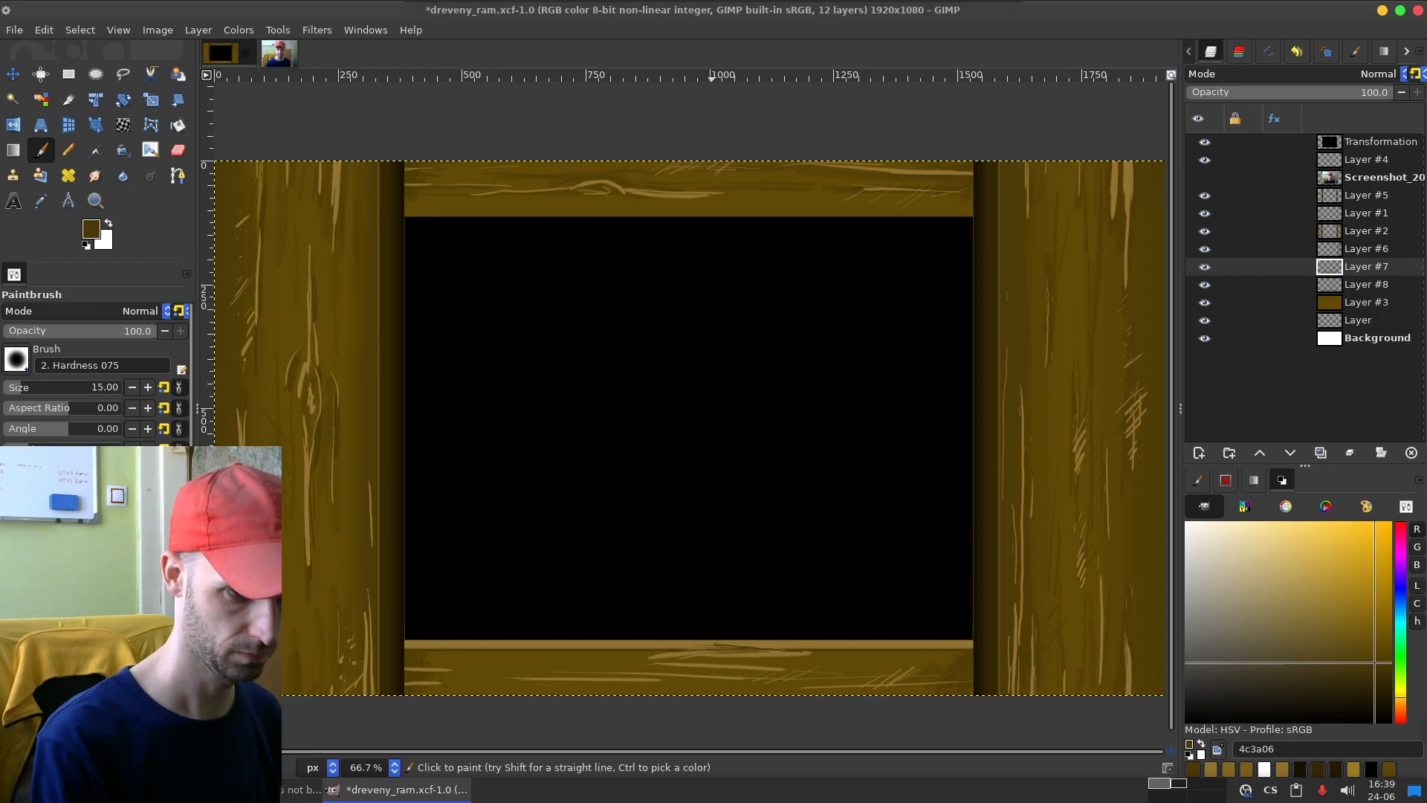
key(ctrl)
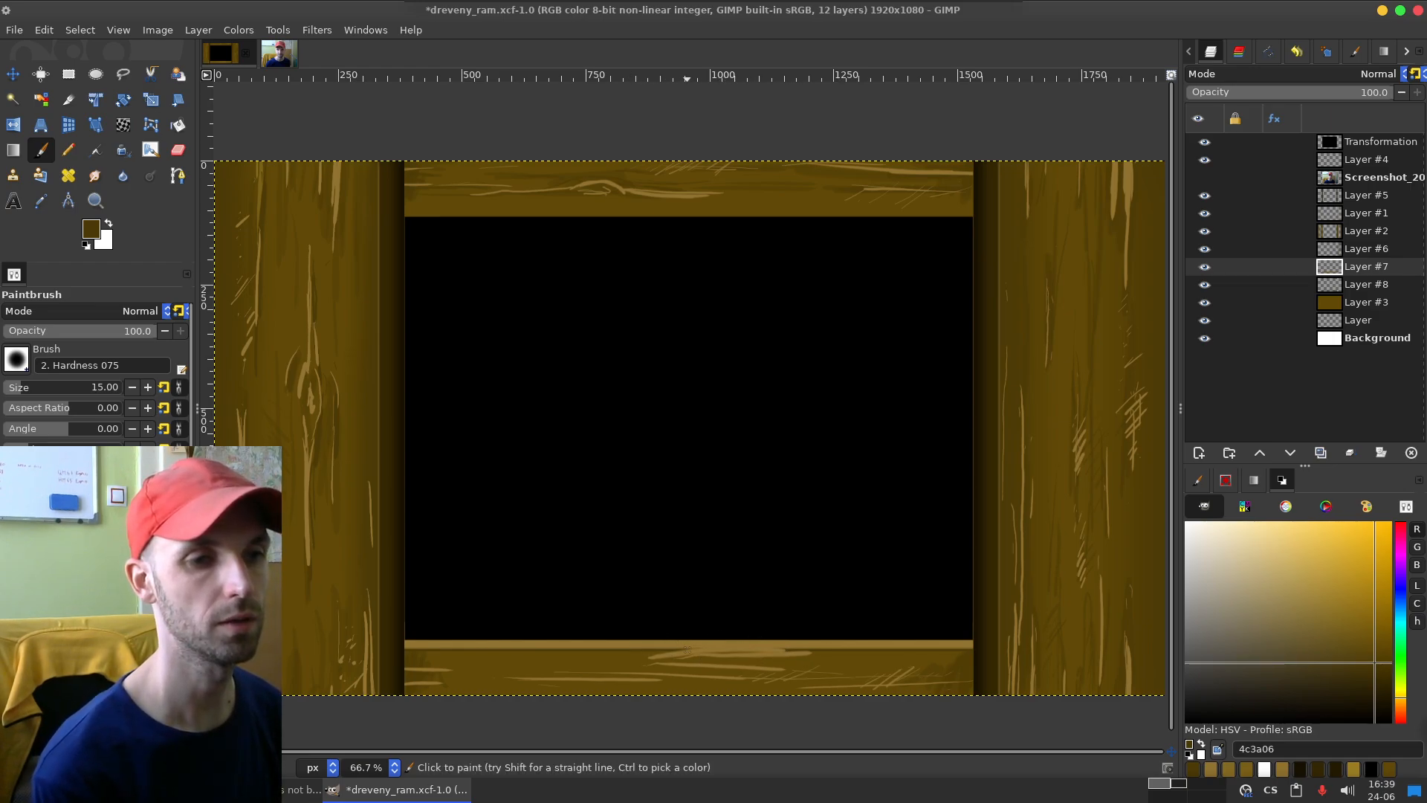
Step: Check Layer #7 by toggling layer visibility, then remove its light streaks under the middle of the bottom edge highlight using a rectangular selection
click(1205, 249)
click(1205, 249)
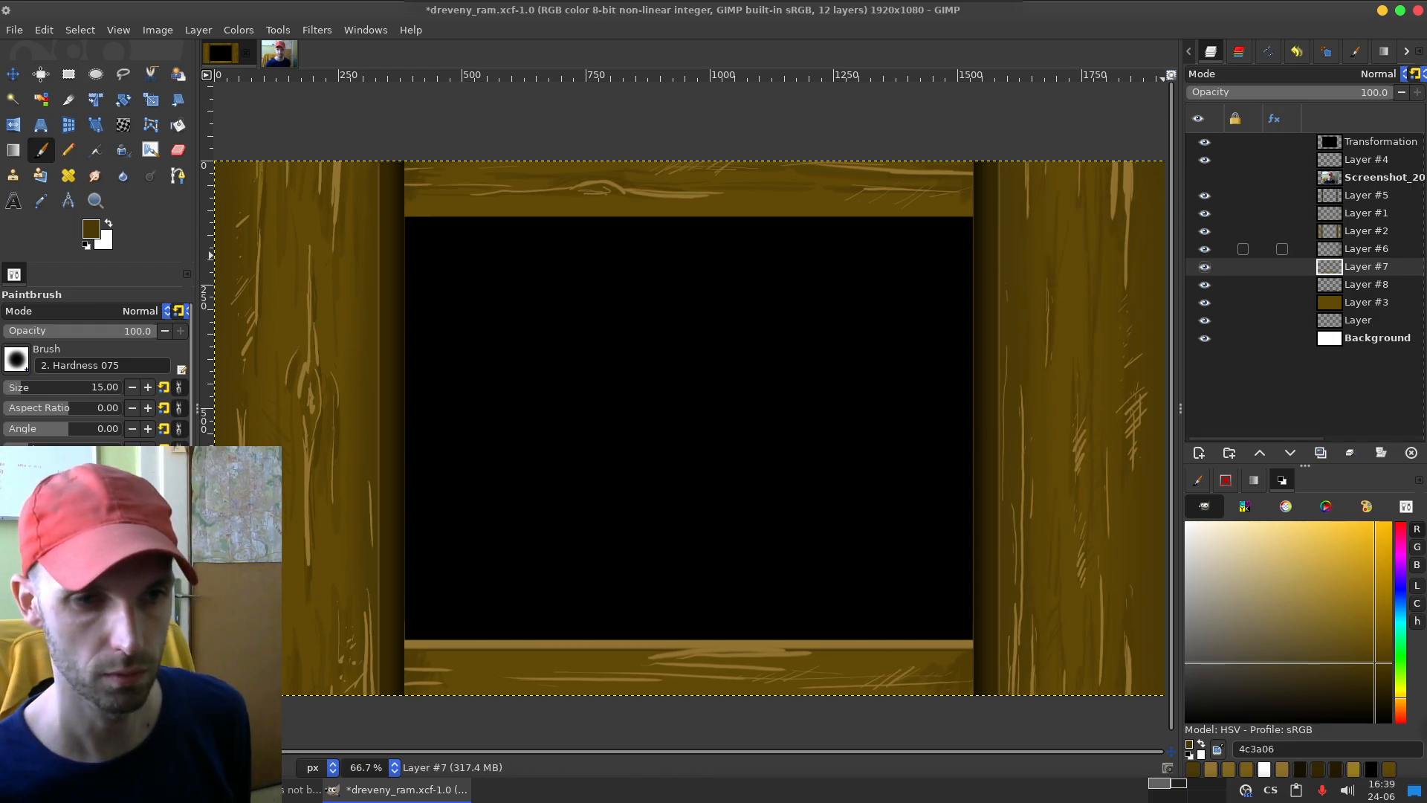
click(1205, 285)
click(1204, 285)
click(1204, 267)
click(1204, 267)
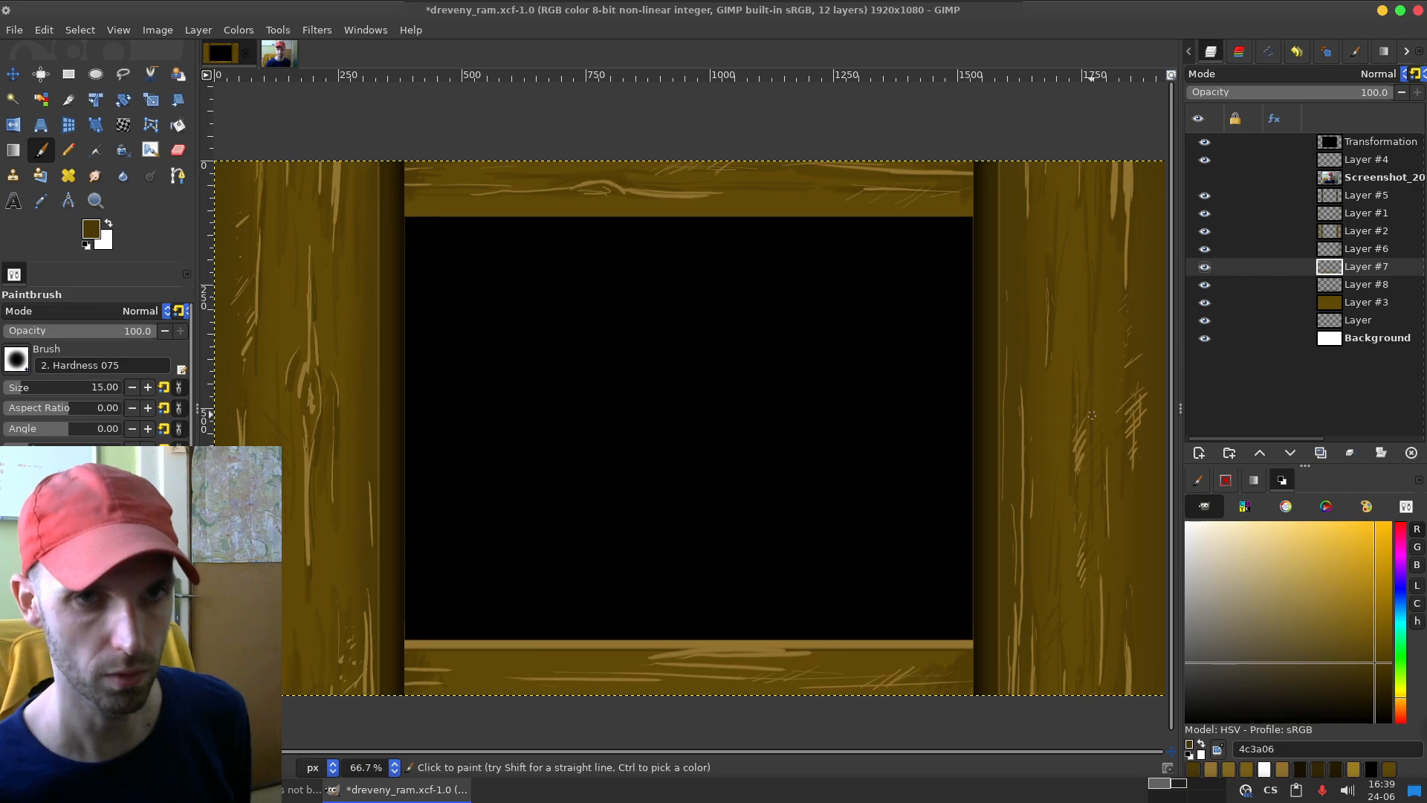
key(r)
drag(666, 648, 838, 660)
drag(753, 655, 730, 655)
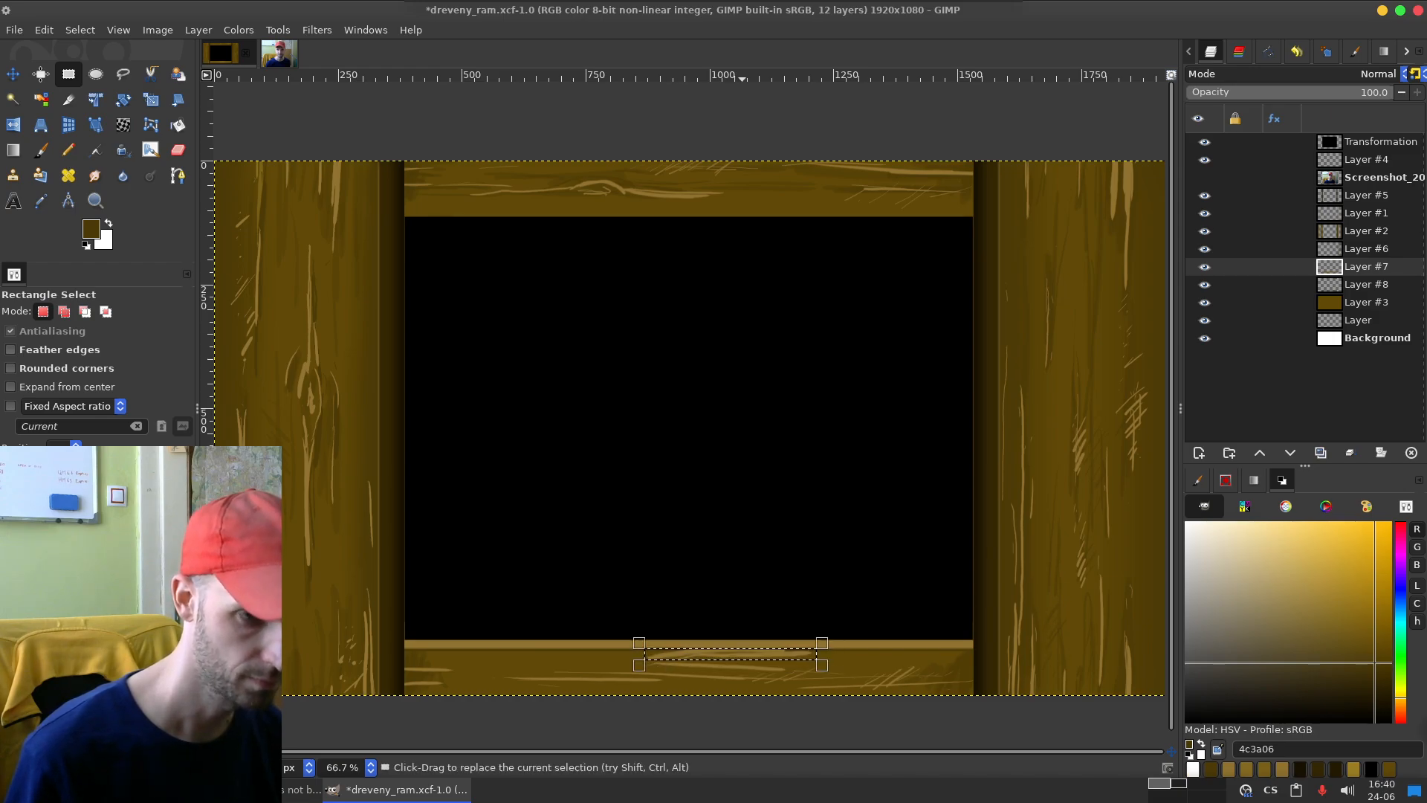
key(ctrl+shift+a)
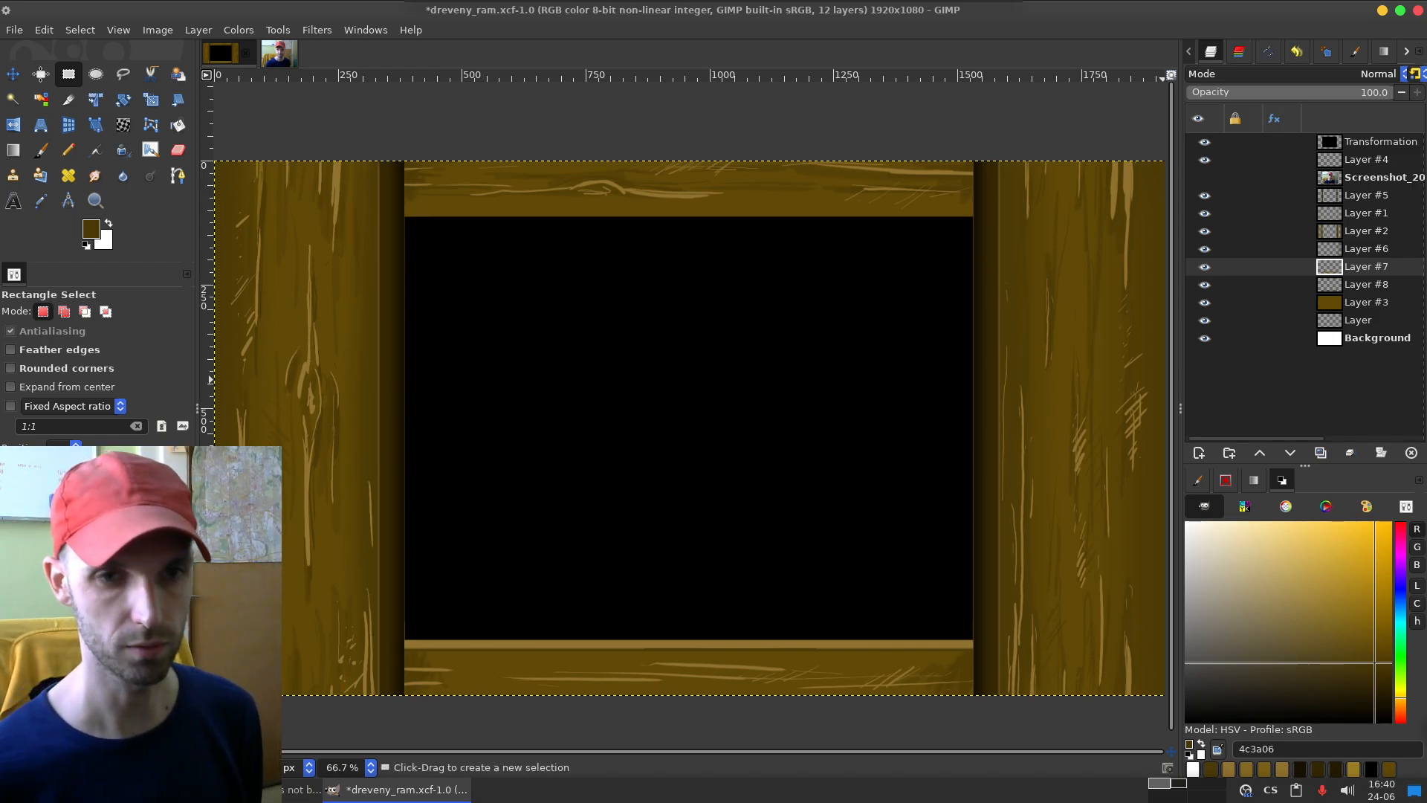
Step: Sample highlight colour 917330 and paint new light grain strokes on the bottom board with the Paintbrush, undoing unwanted strokes
key(o)
click(741, 644)
key(p)
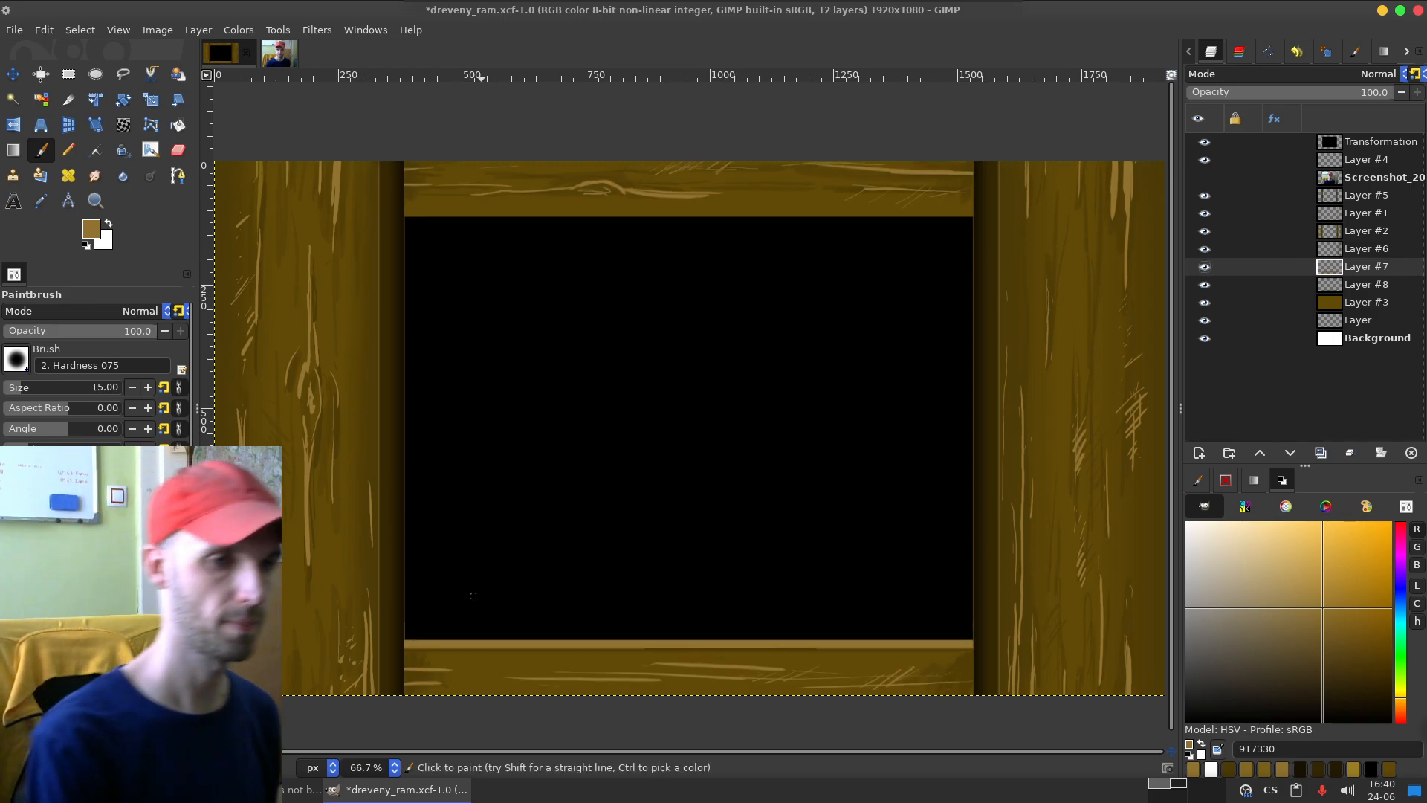
mouse_move(728, 667)
mouse_down()
mouse_move(793, 675)
mouse_move(831, 658)
mouse_up()
drag(700, 649, 921, 663)
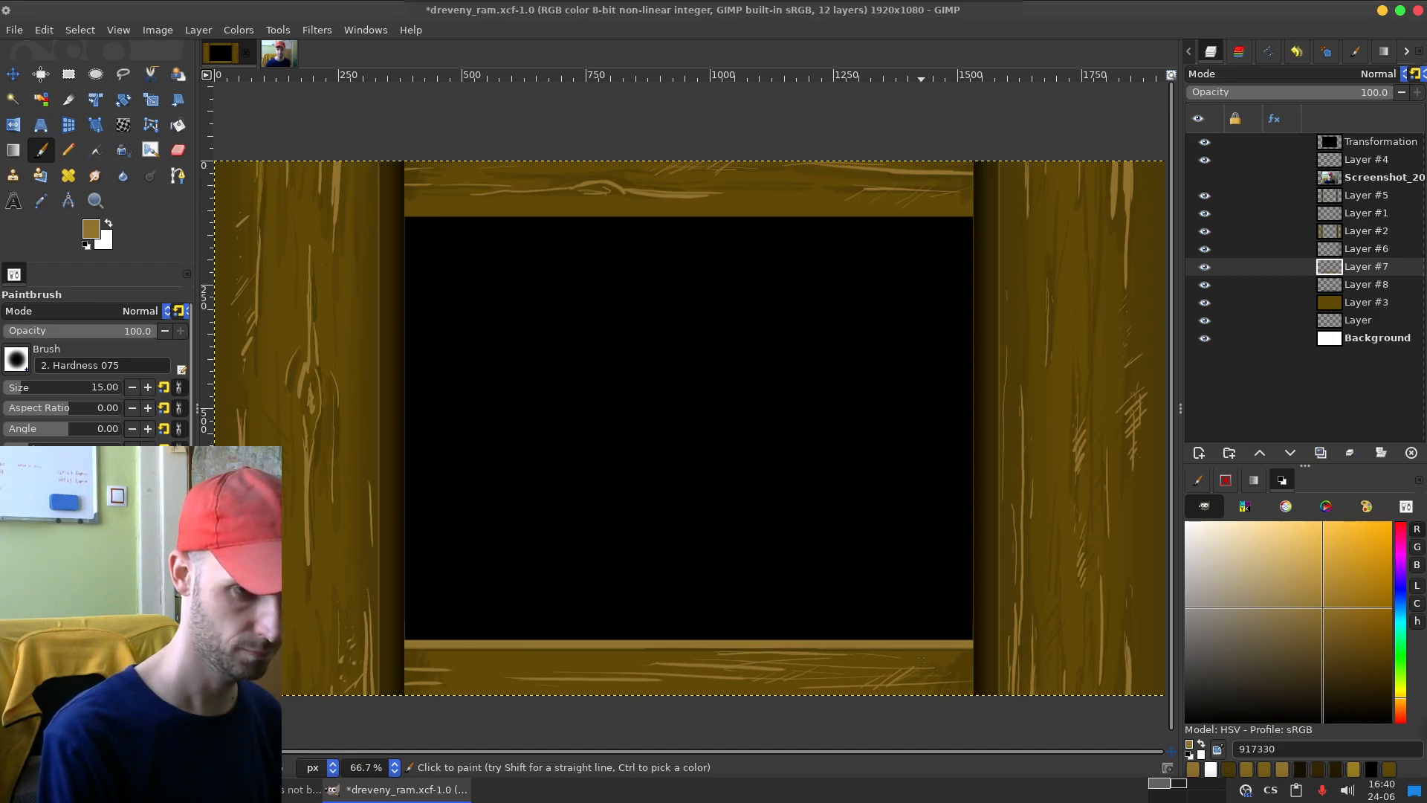
key(ctrl+z)
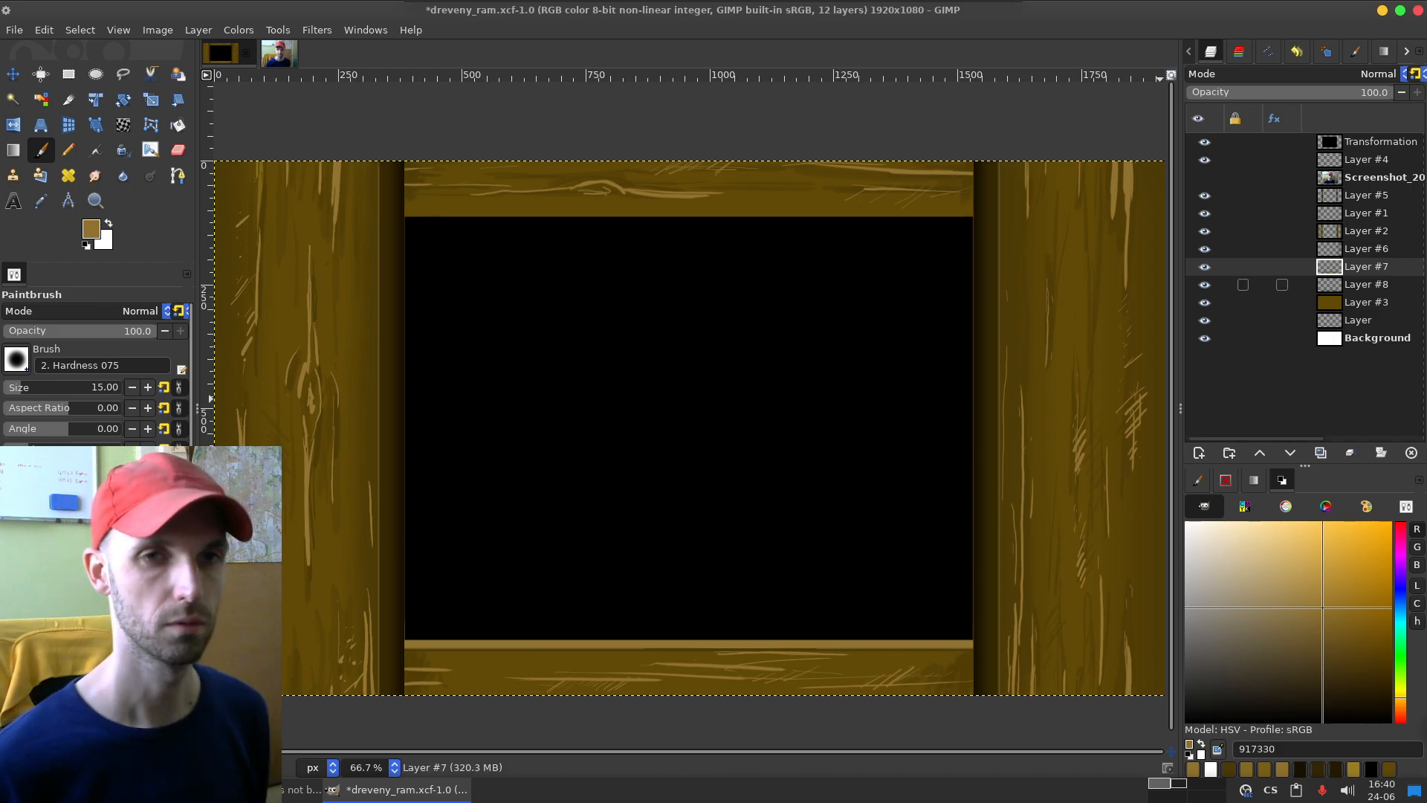
Step: Make Layer #8 active and set the Paintbrush to dark brown 4c3a06, sampled from the right board, at 54 opacity
click(1366, 285)
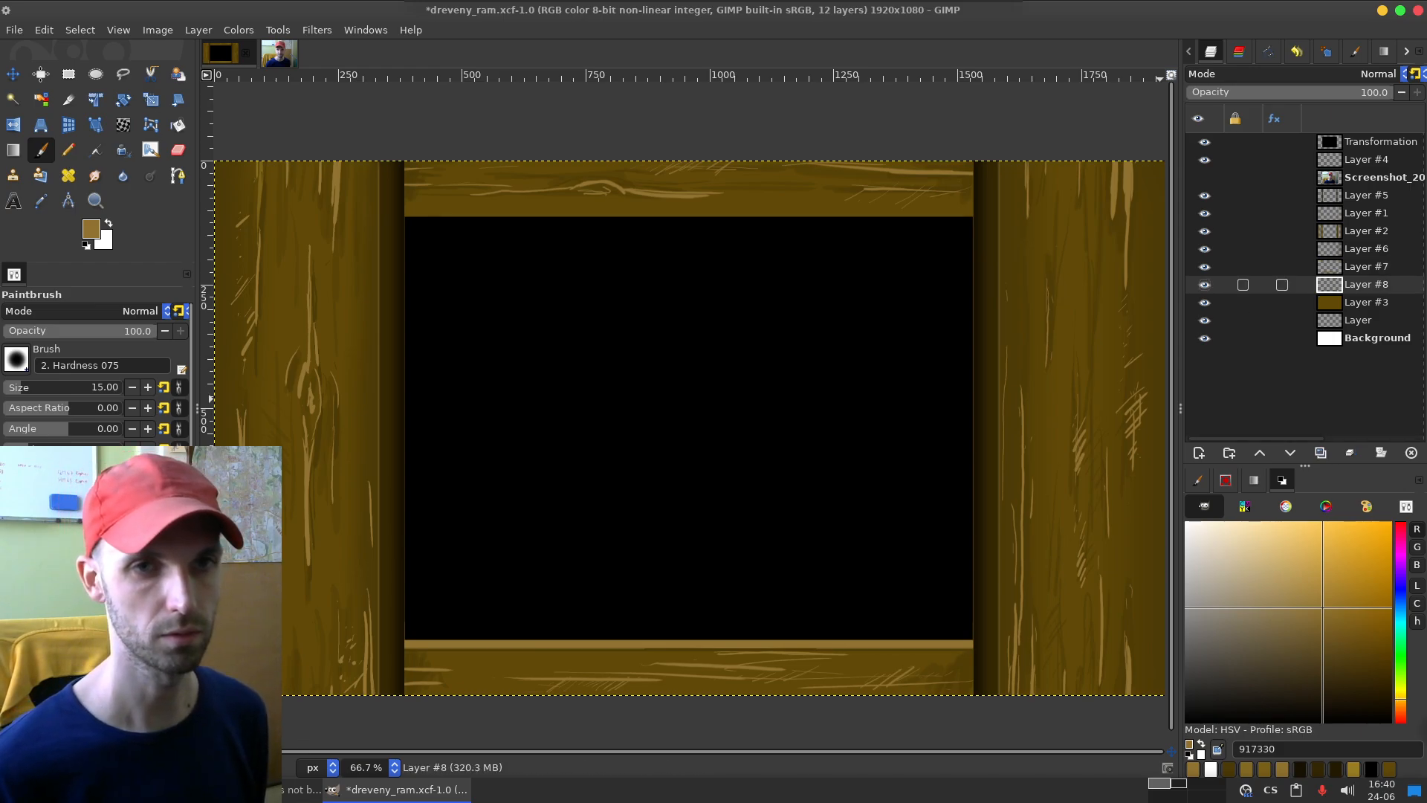
click(1205, 285)
click(1205, 285)
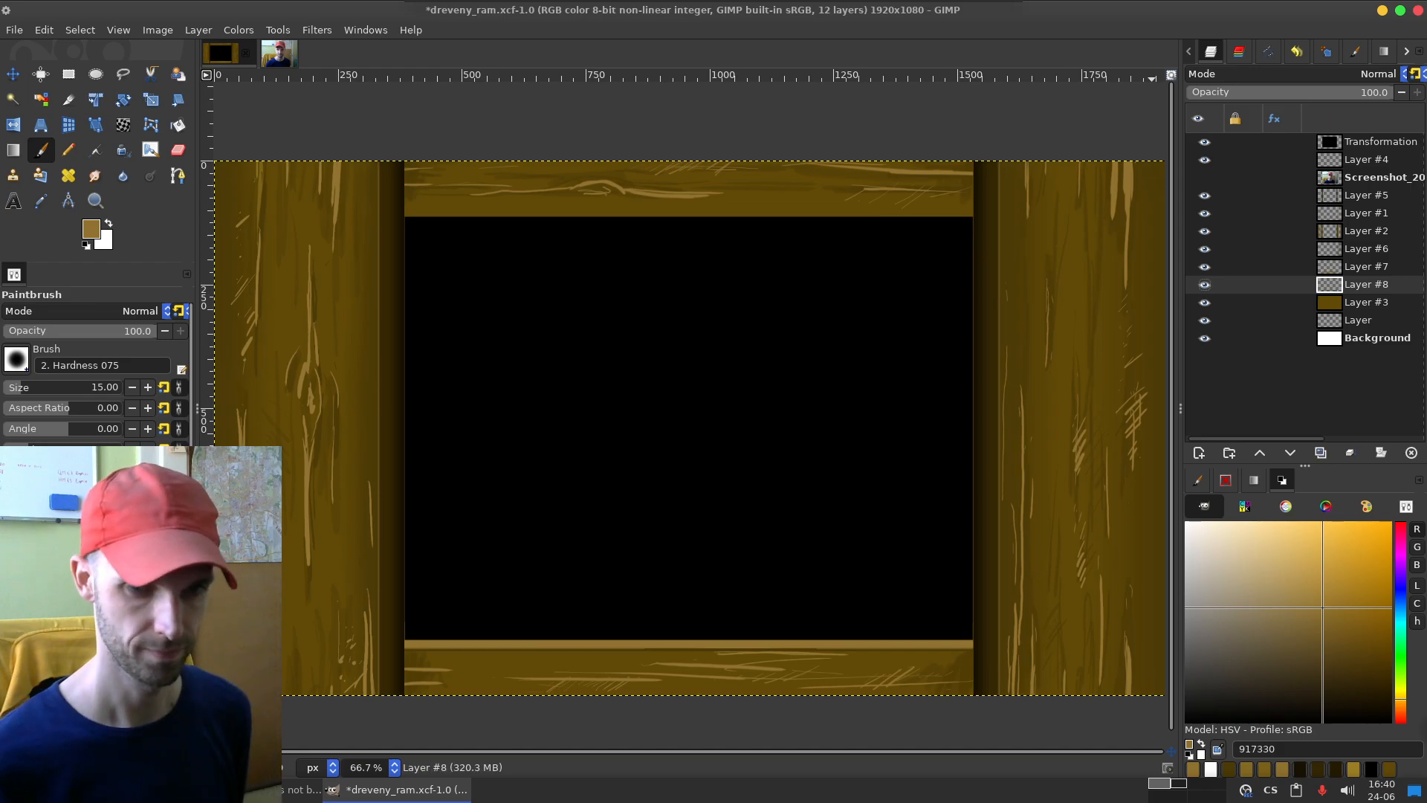
click(1206, 783)
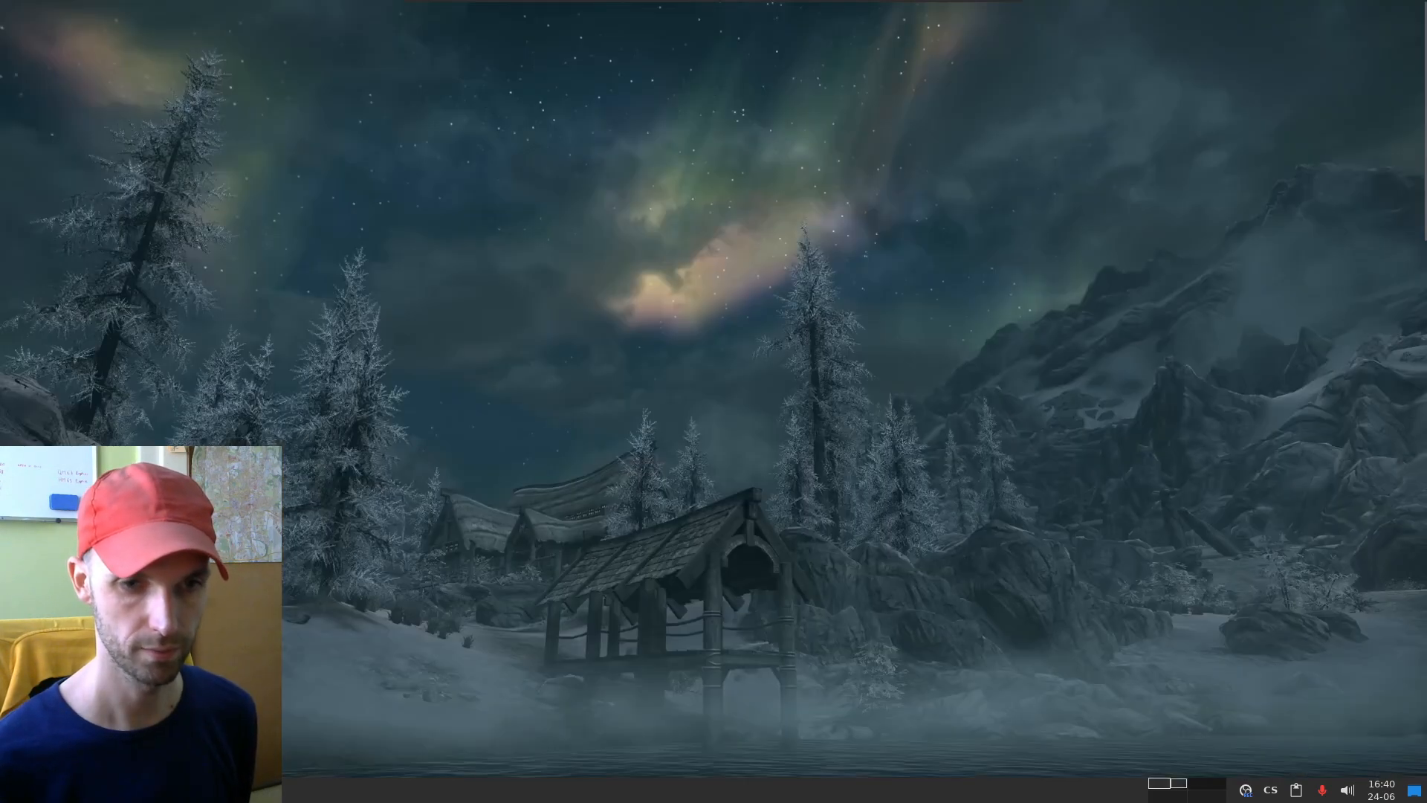
key(ctrl+alt+Left)
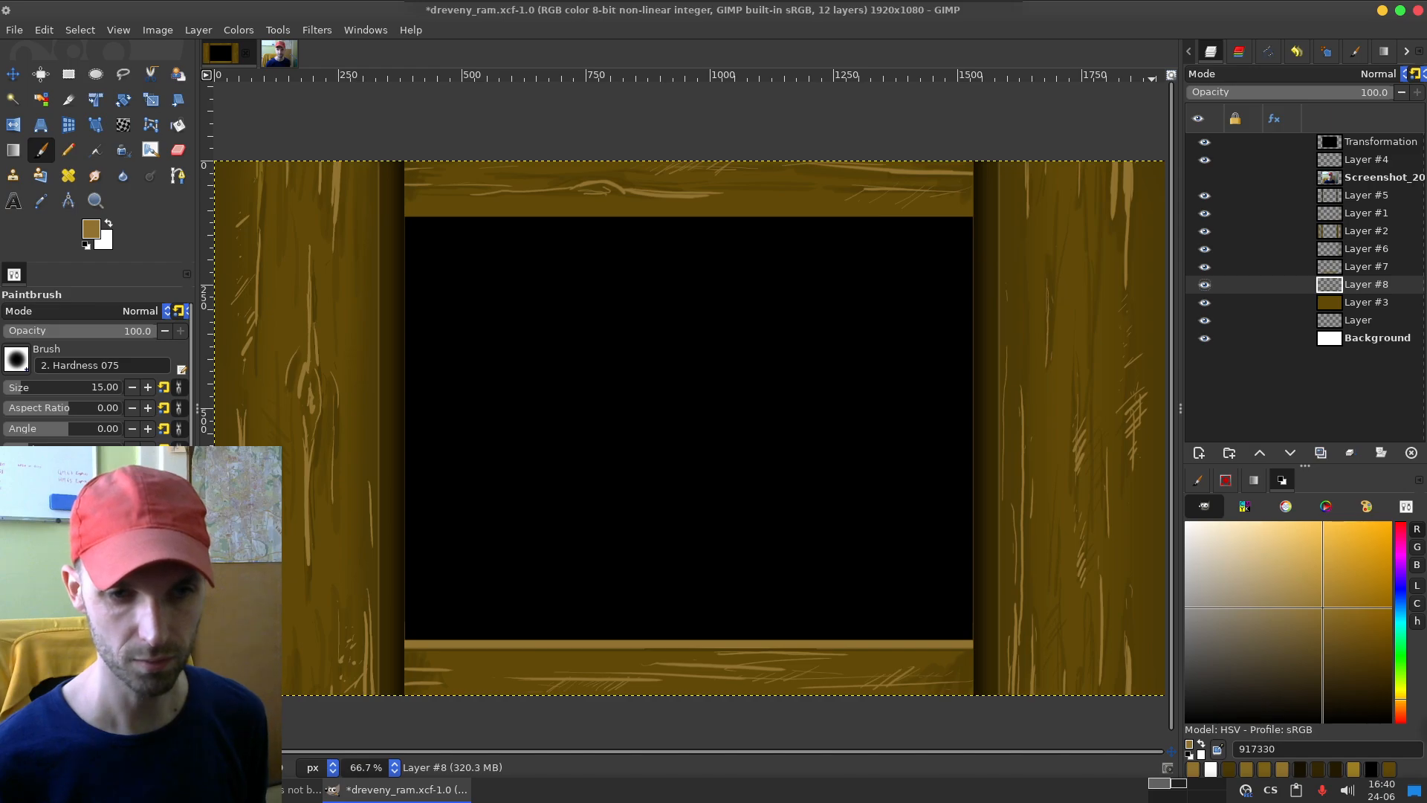
ctrl+click(1116, 317)
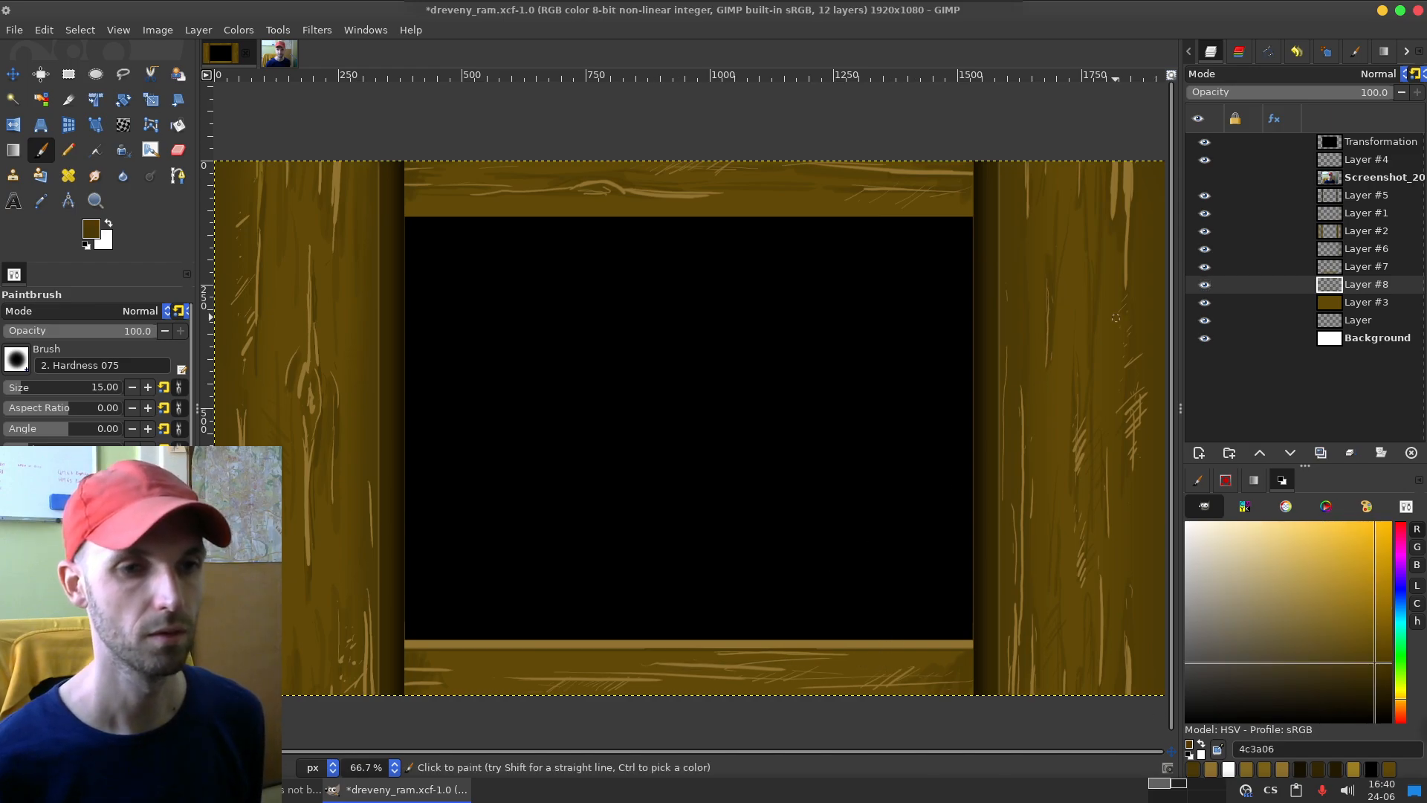
click(1205, 285)
click(1204, 285)
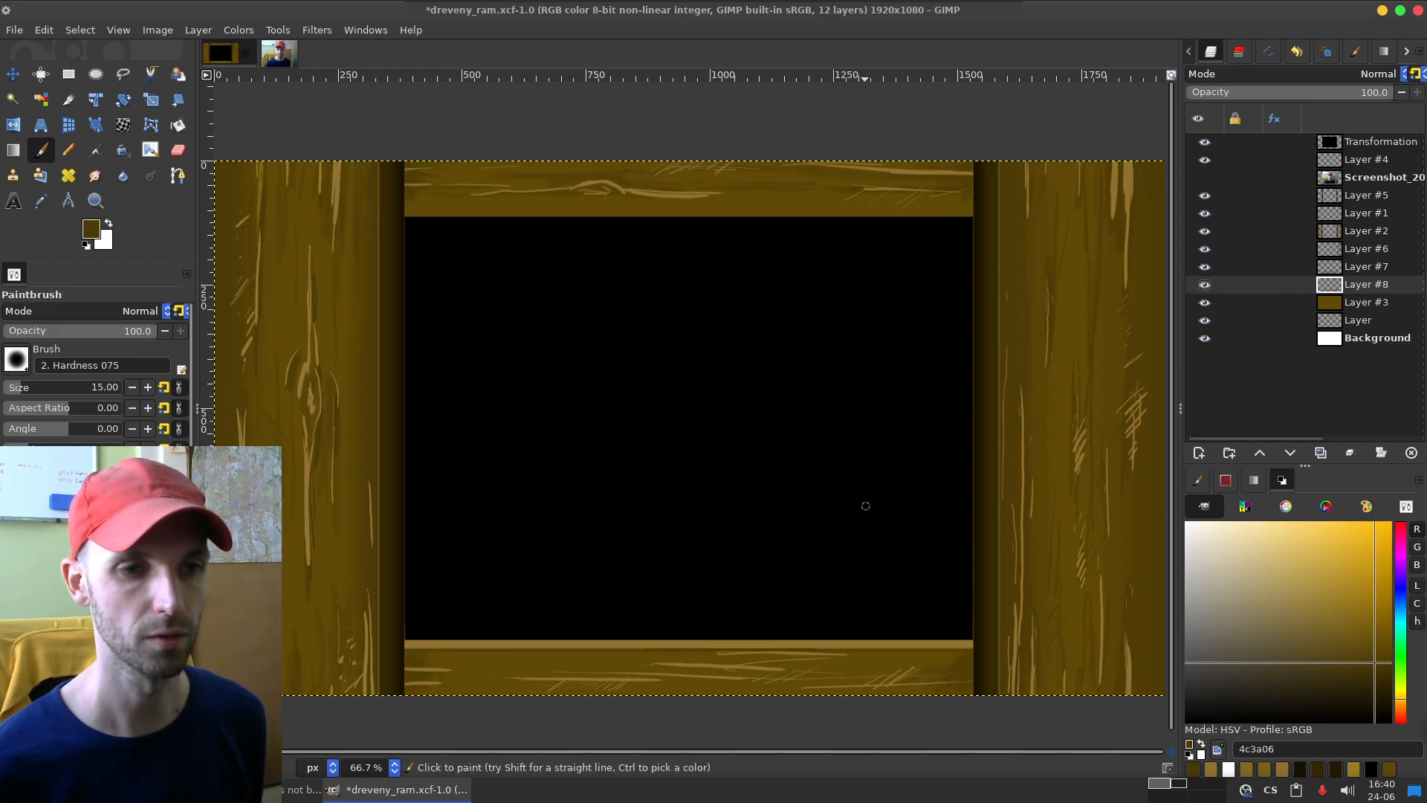
click(91, 330)
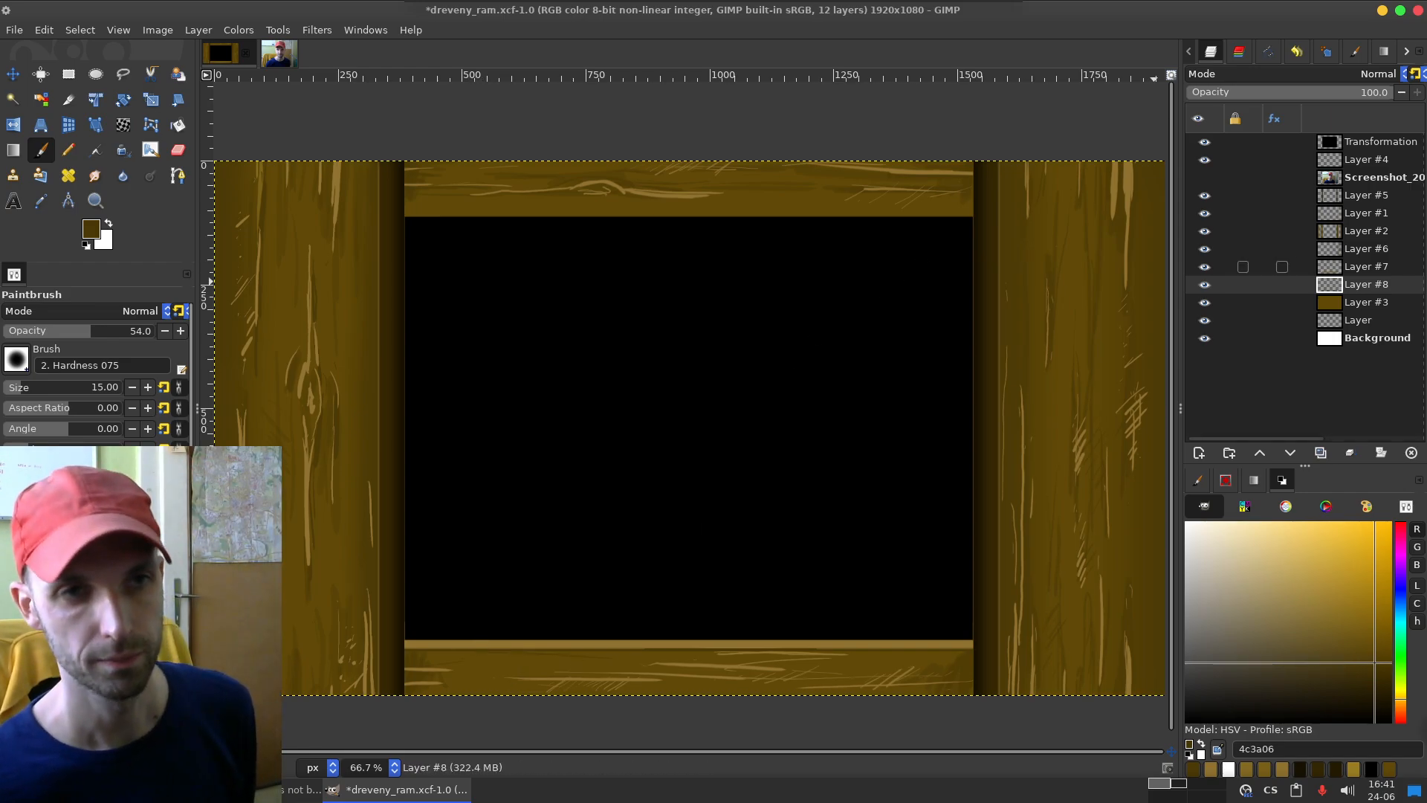
Step: On Layer #7, paint dark 4c3a06 streaks over the bottom board's edge highlight with the Paintbrush at 67 opacity and size 54, undoing unwanted strokes
click(1205, 267)
click(1205, 267)
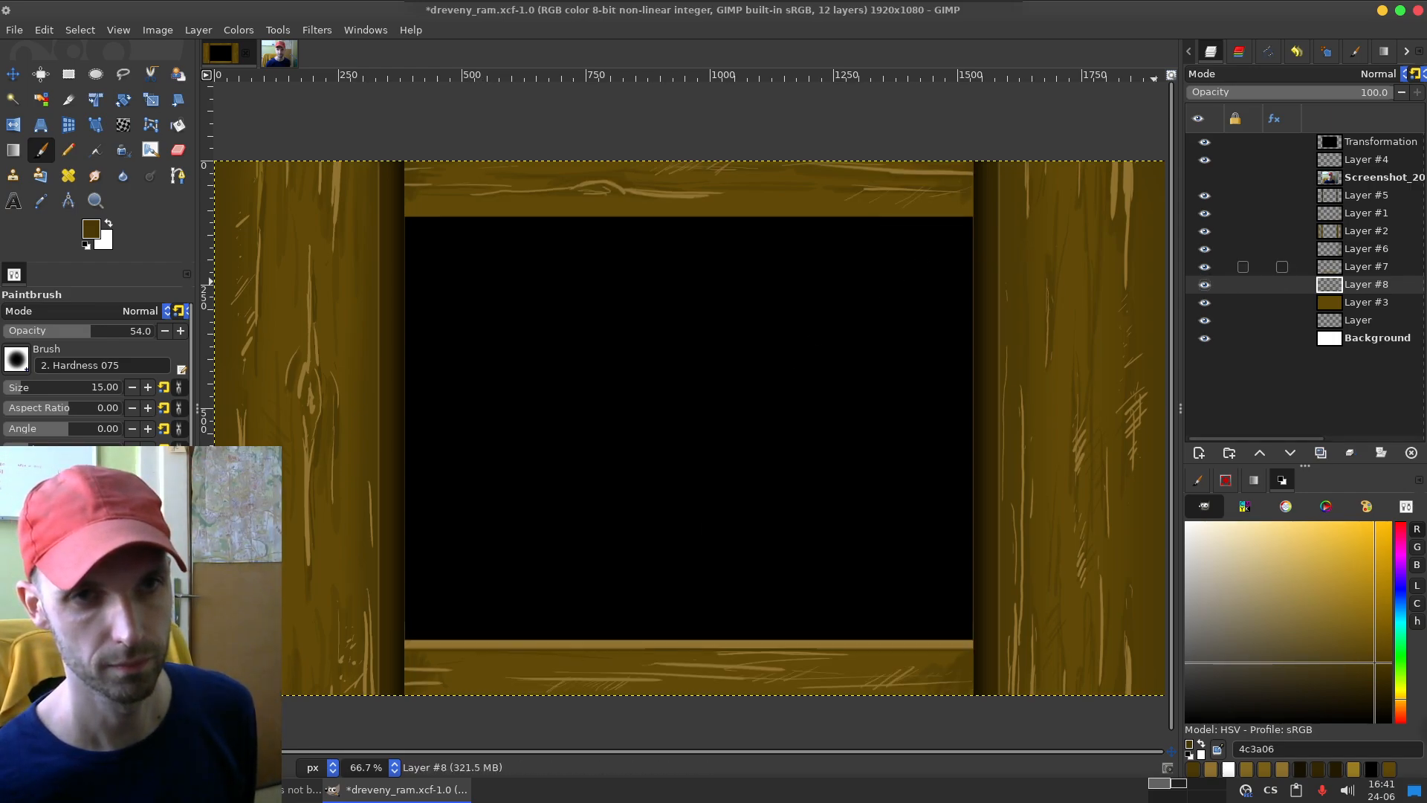
click(1366, 267)
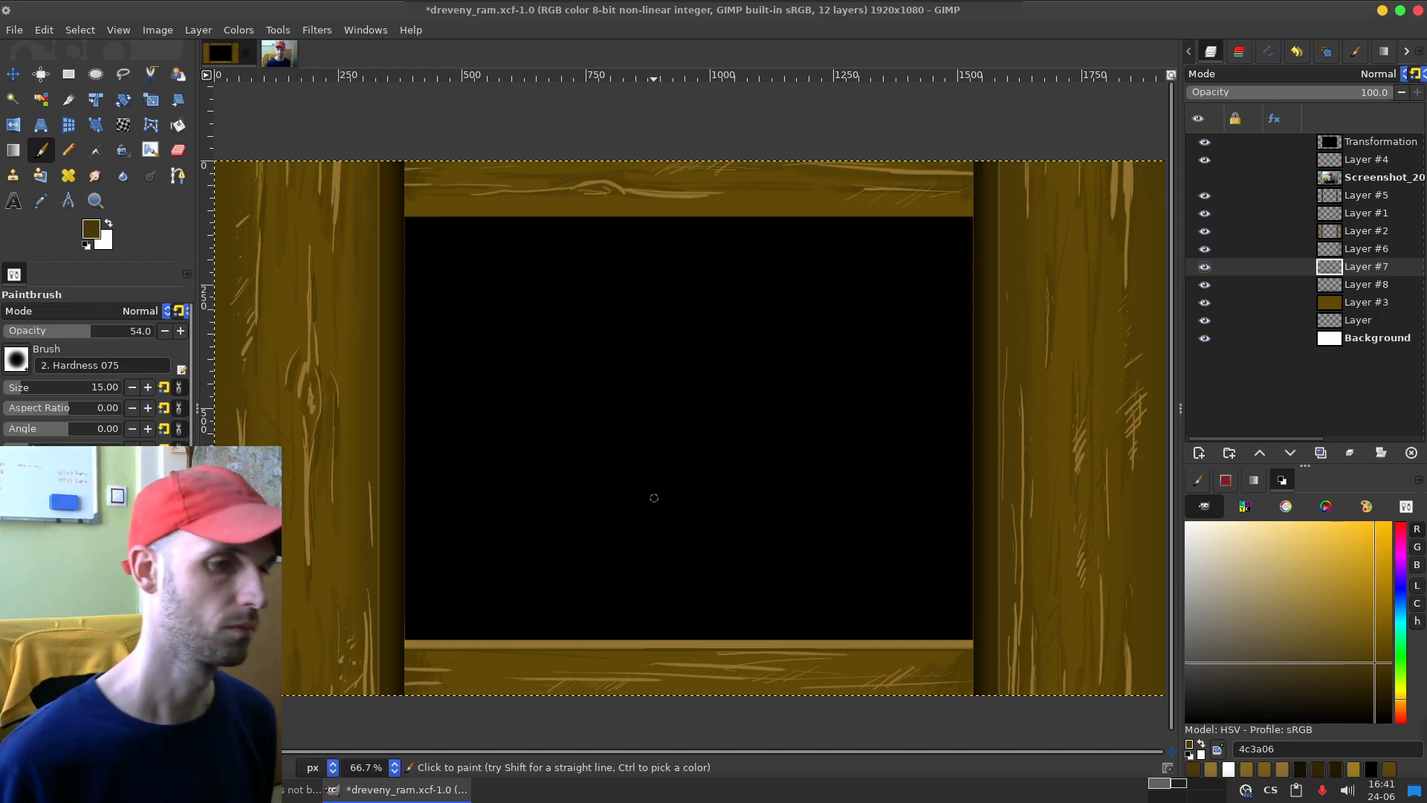
click(109, 331)
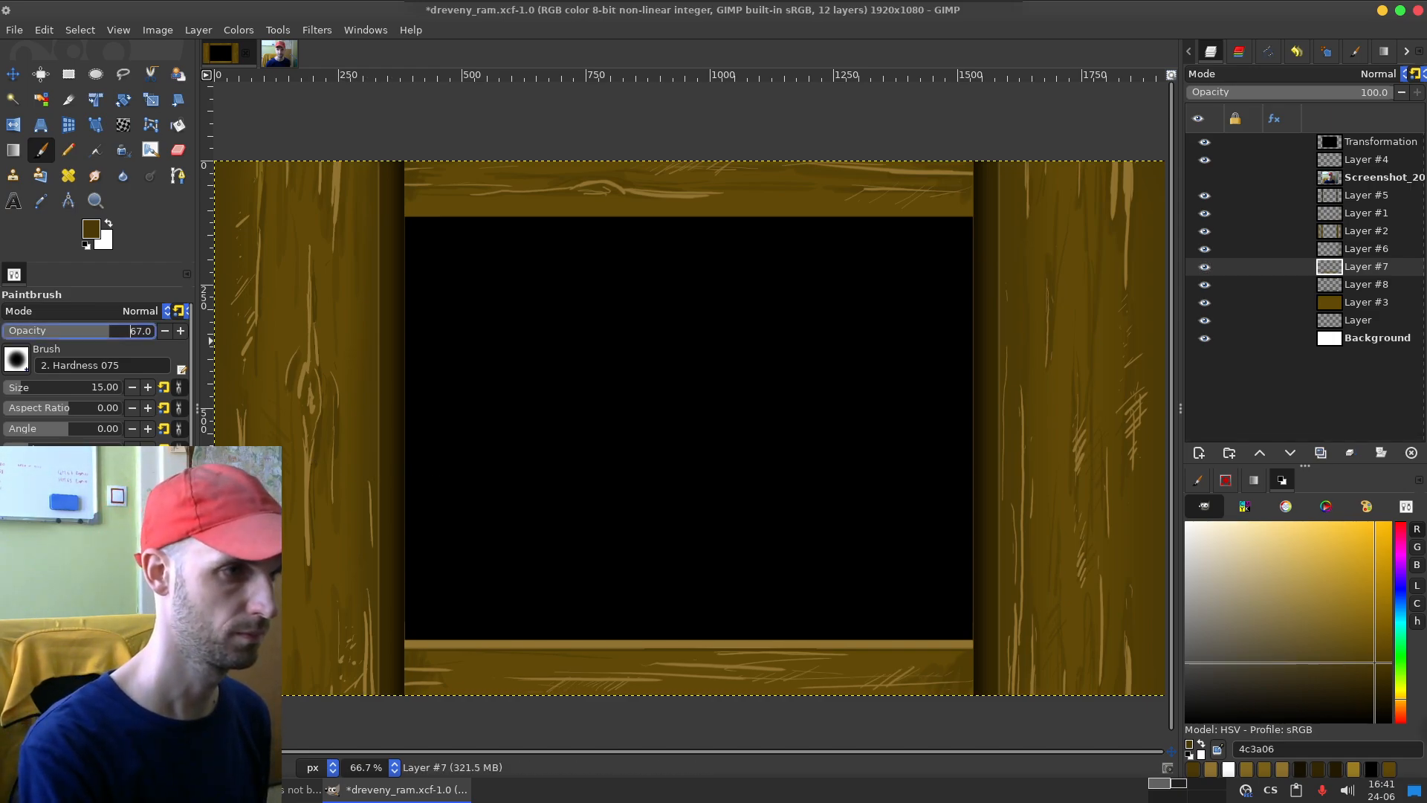
click(32, 387)
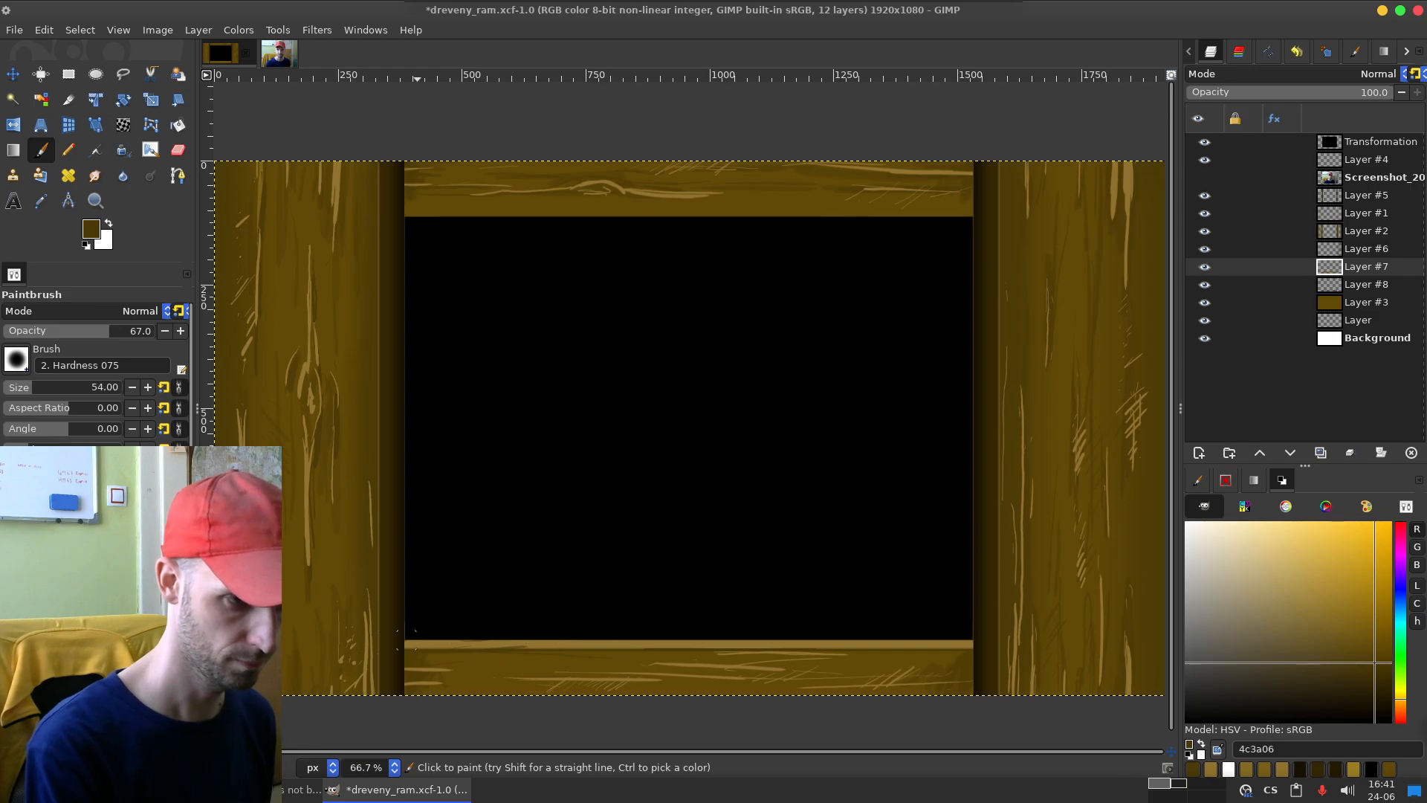
key(ctrl)
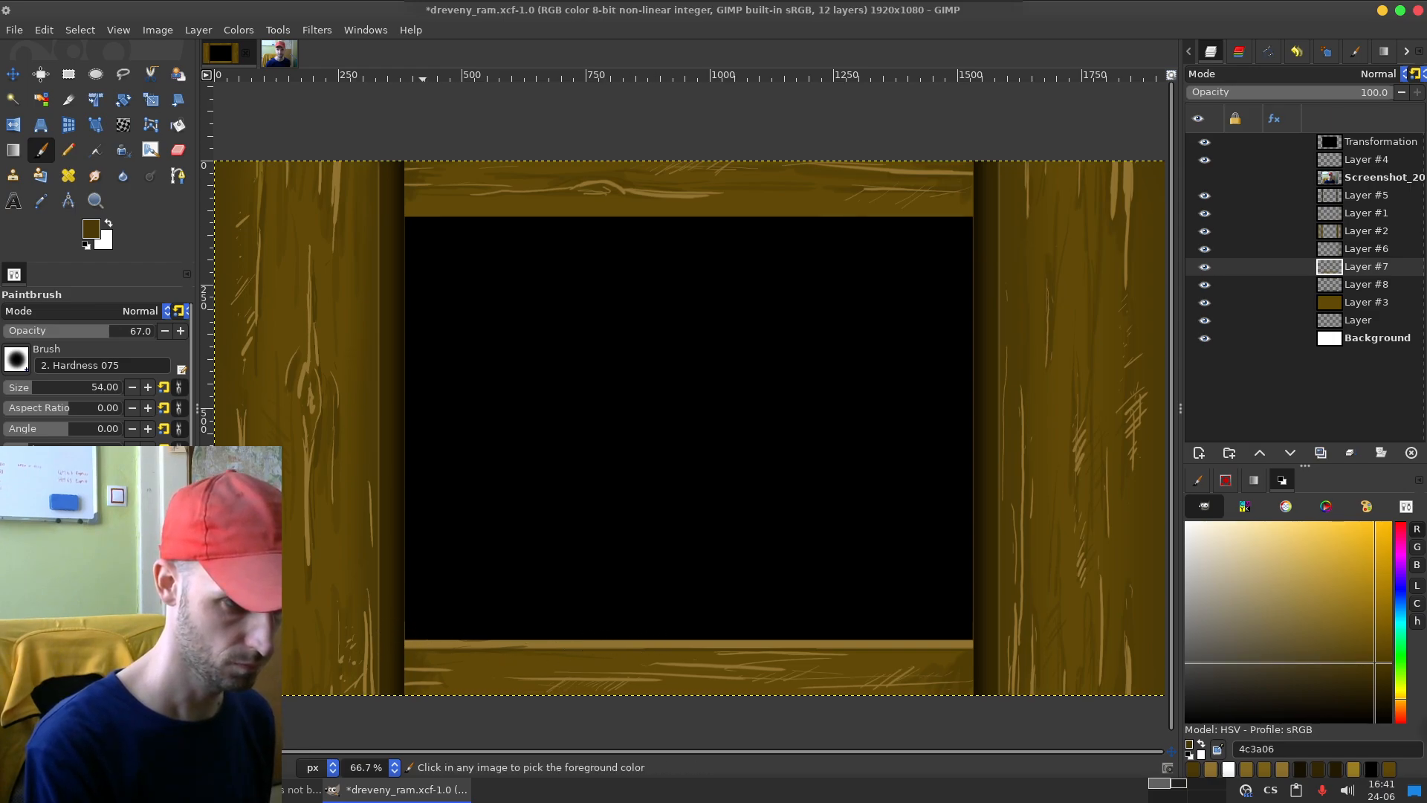
drag(395, 643, 680, 647)
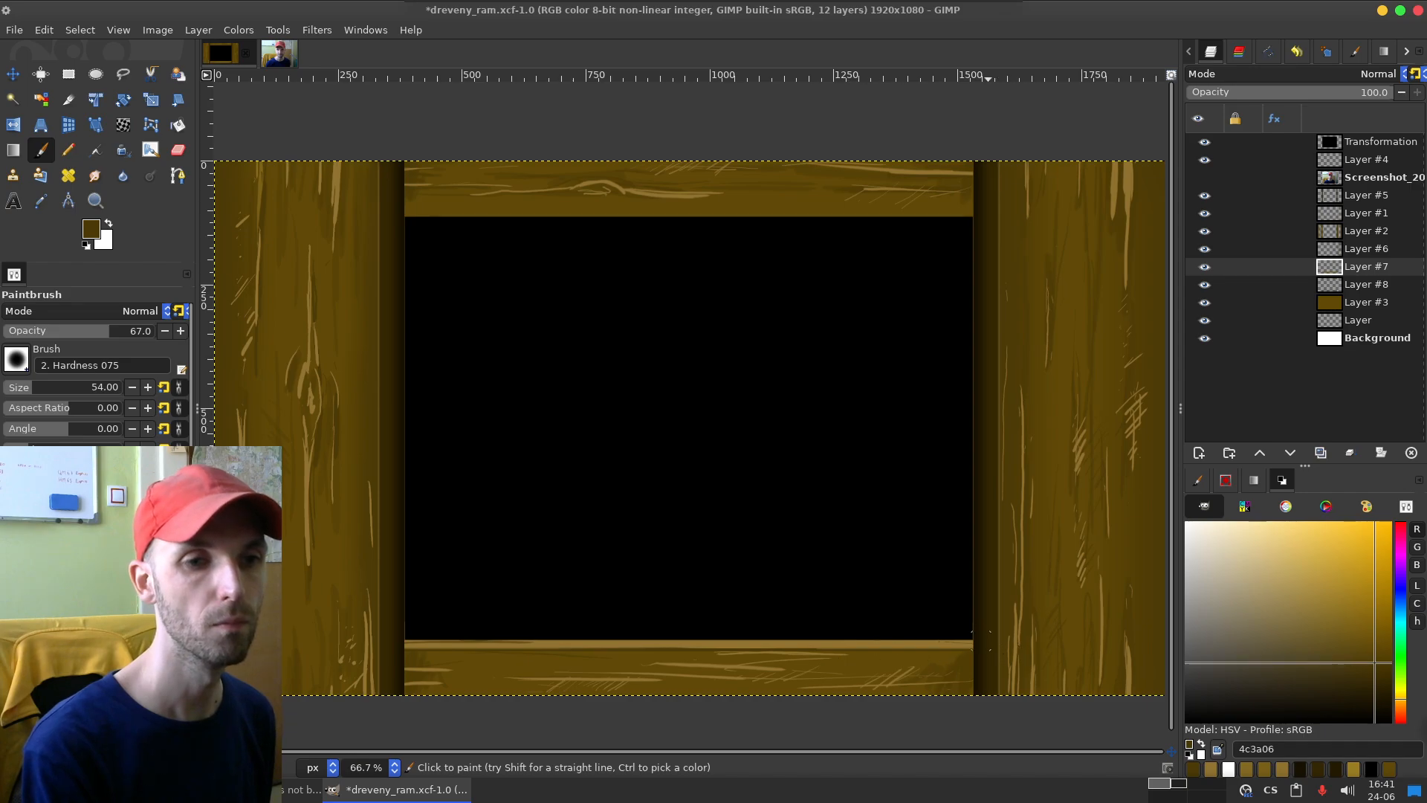
drag(806, 645, 633, 641)
key(ctrl+z)
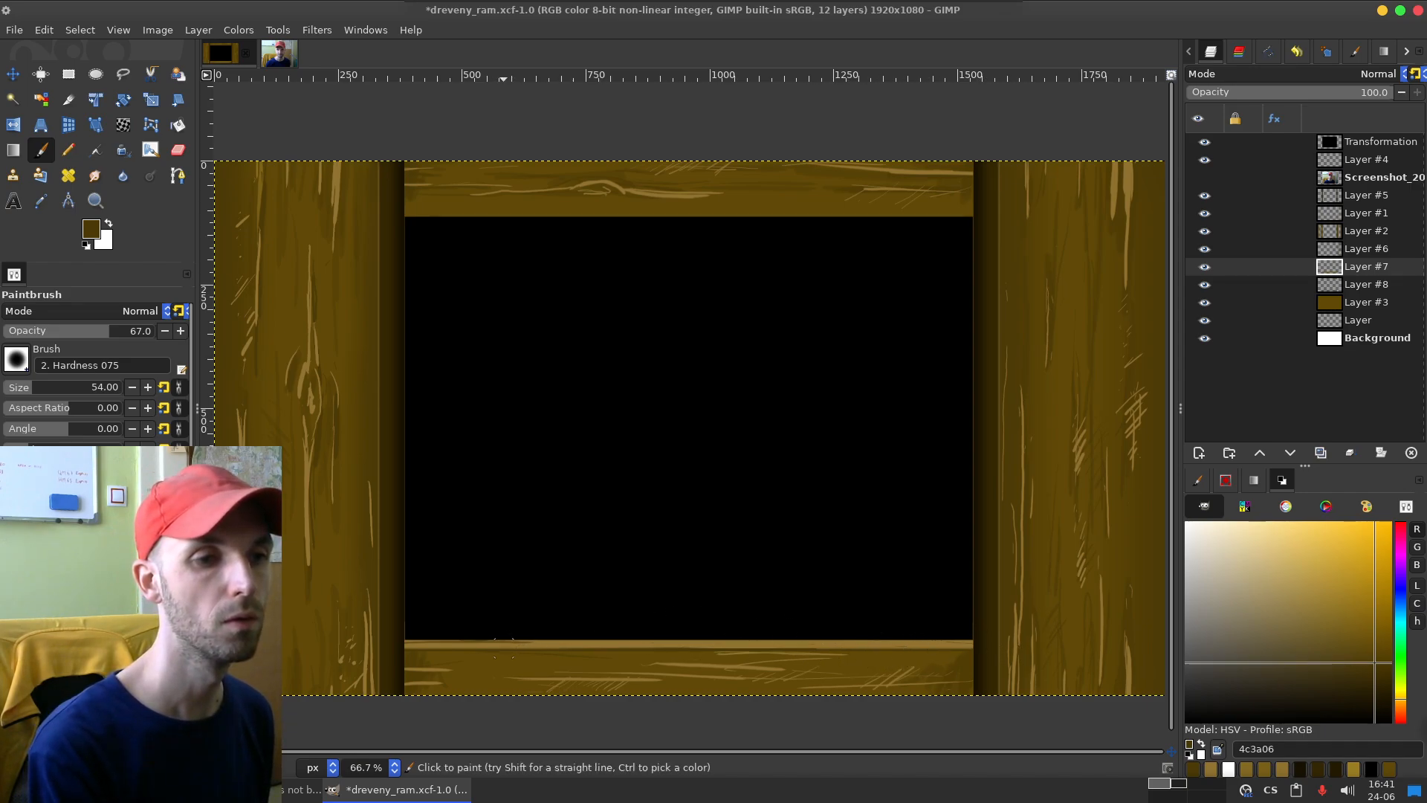
drag(827, 642, 921, 643)
key(ctrl+z)
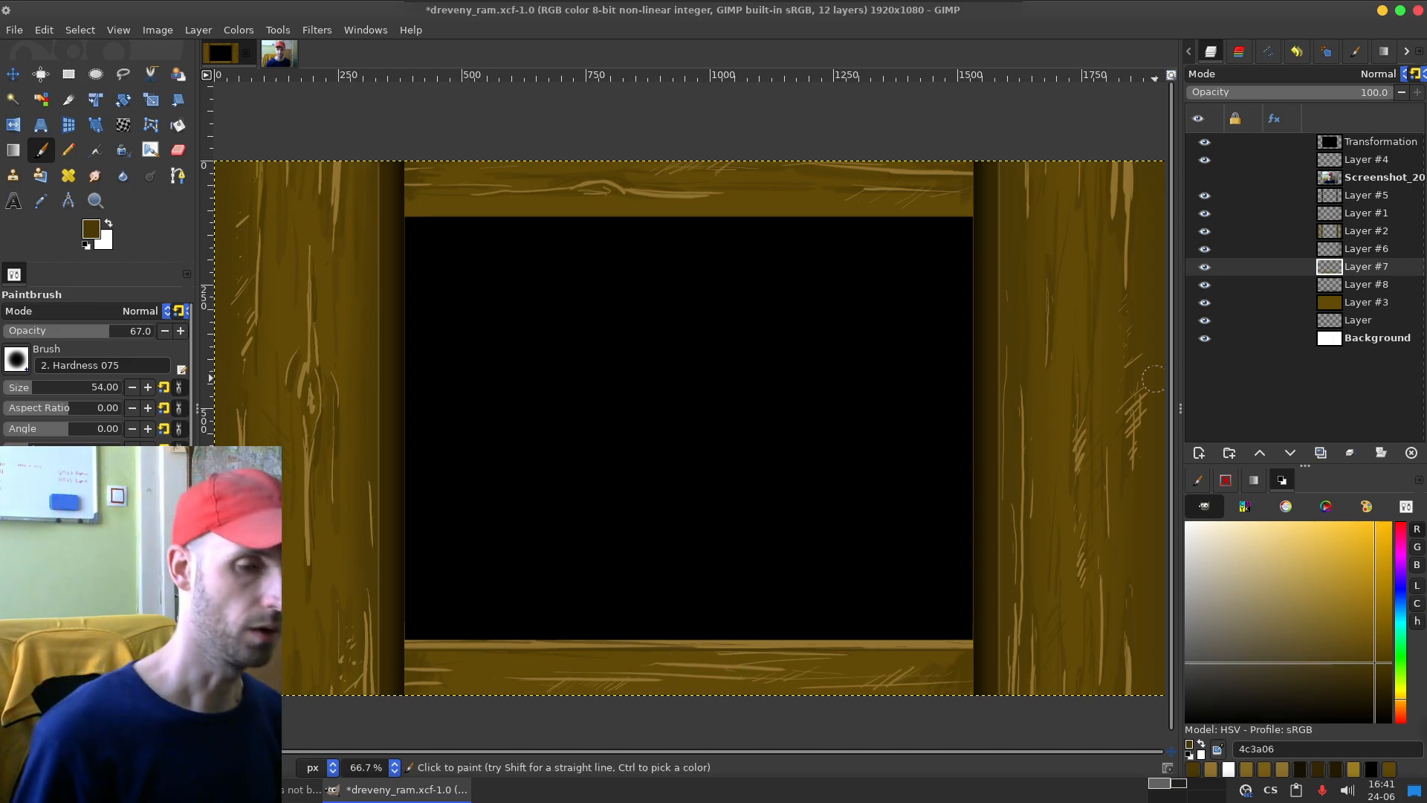
Step: On Layer #8, paint dark 4c3a06 grain streaks across the bottom and top boards, saving the image between boards and undoing unwanted strokes
click(1264, 284)
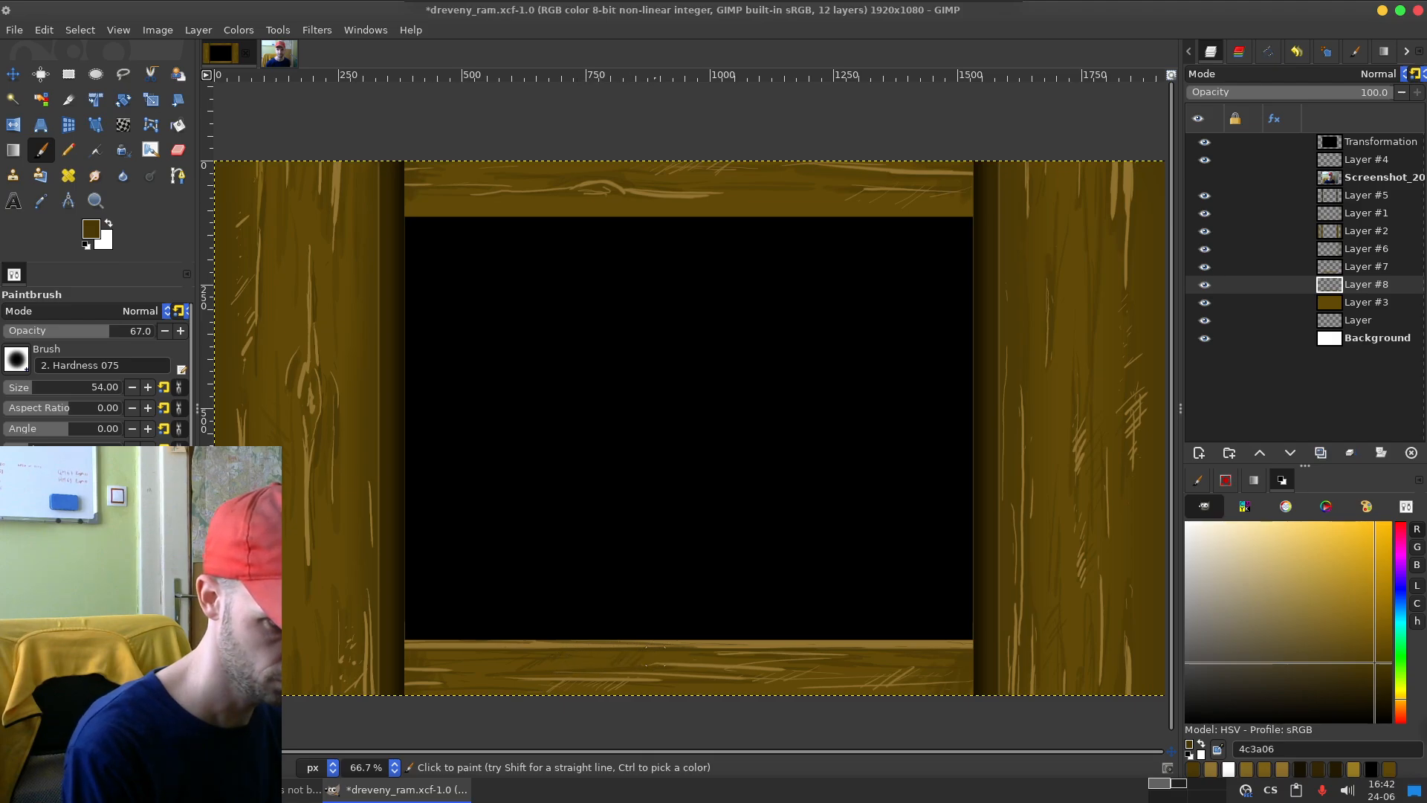
key(ctrl+s)
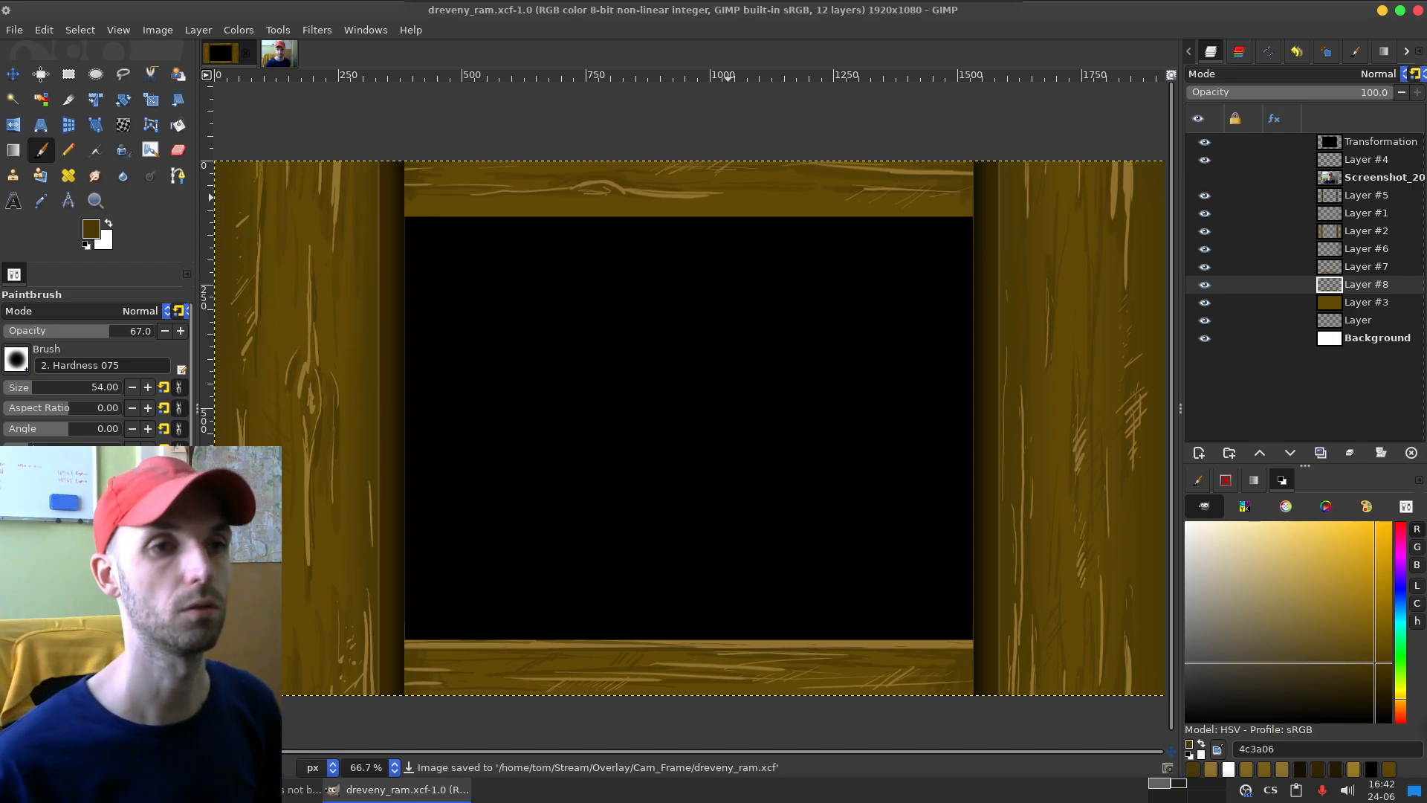
click(514, 281)
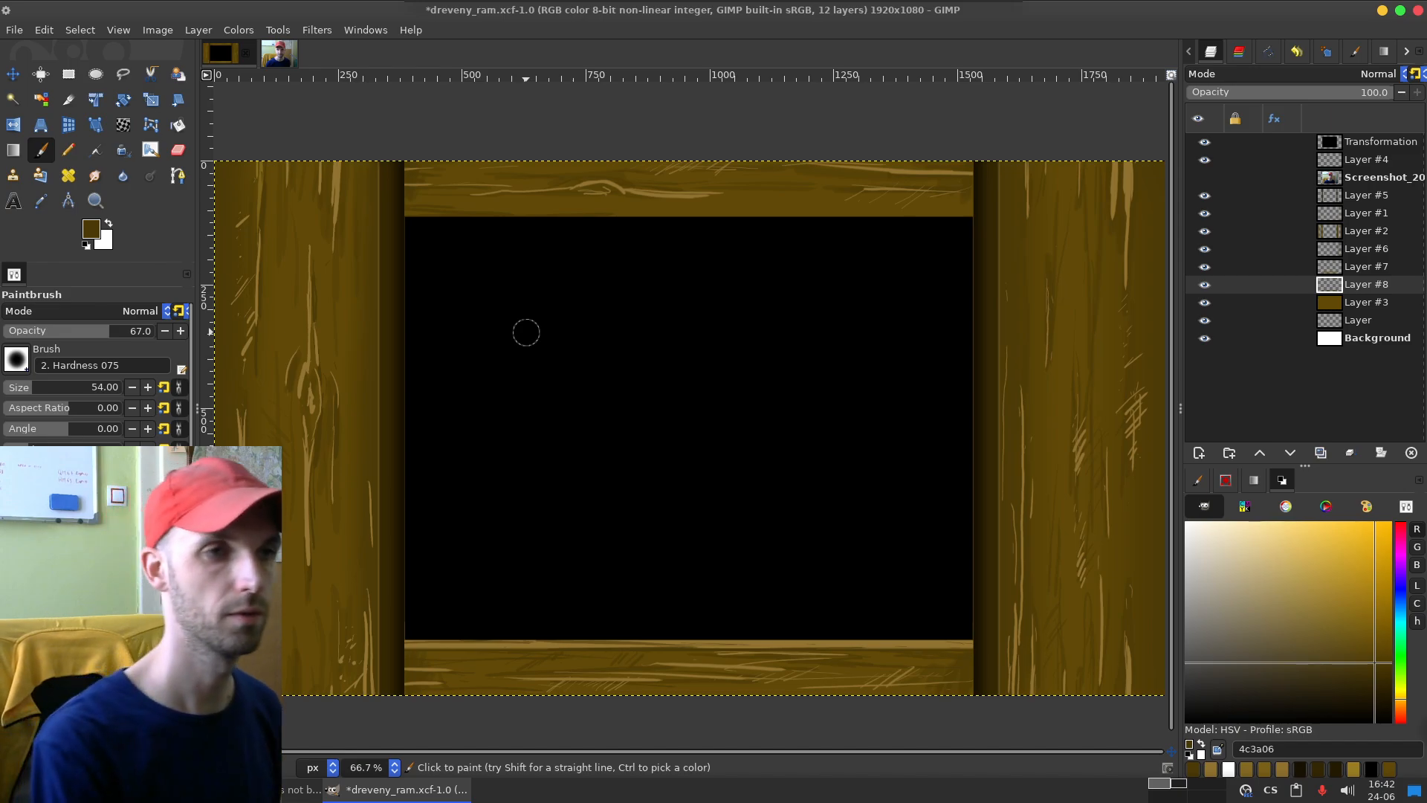
drag(688, 206, 830, 201)
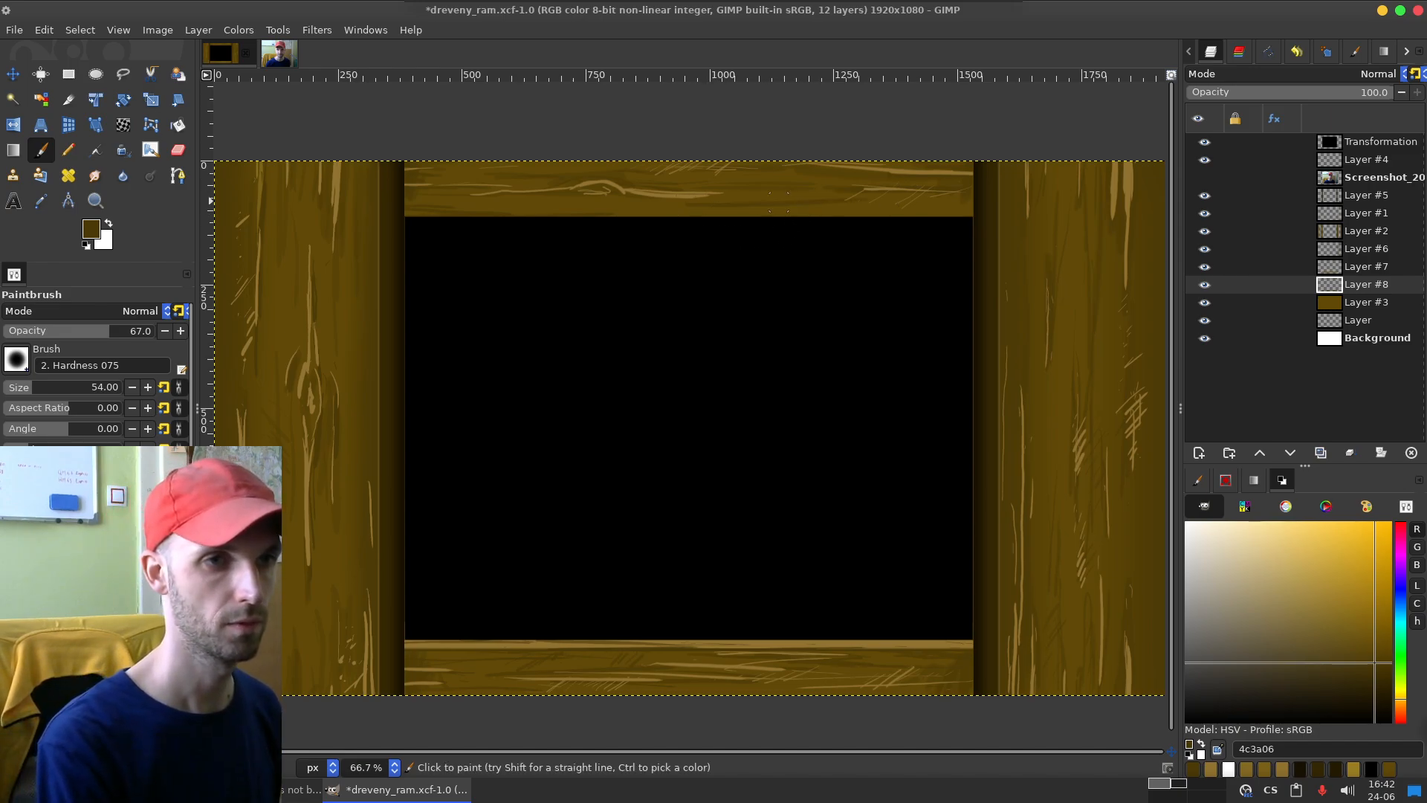
key(ctrl+z)
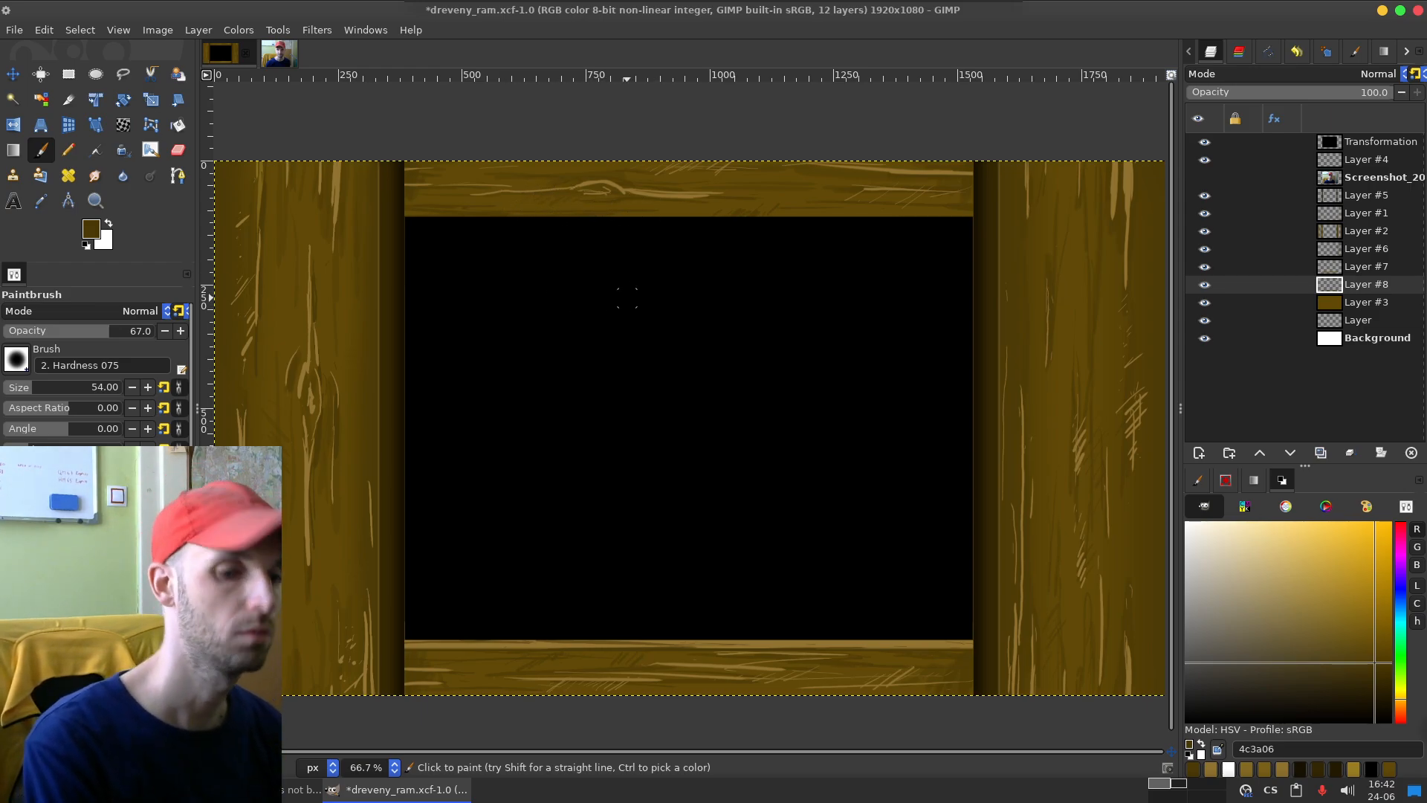
Step: On Layer #7, sample highlight colour 917330 and paint light grain strokes around the underside of the top board's knot with the Paintbrush
click(1297, 266)
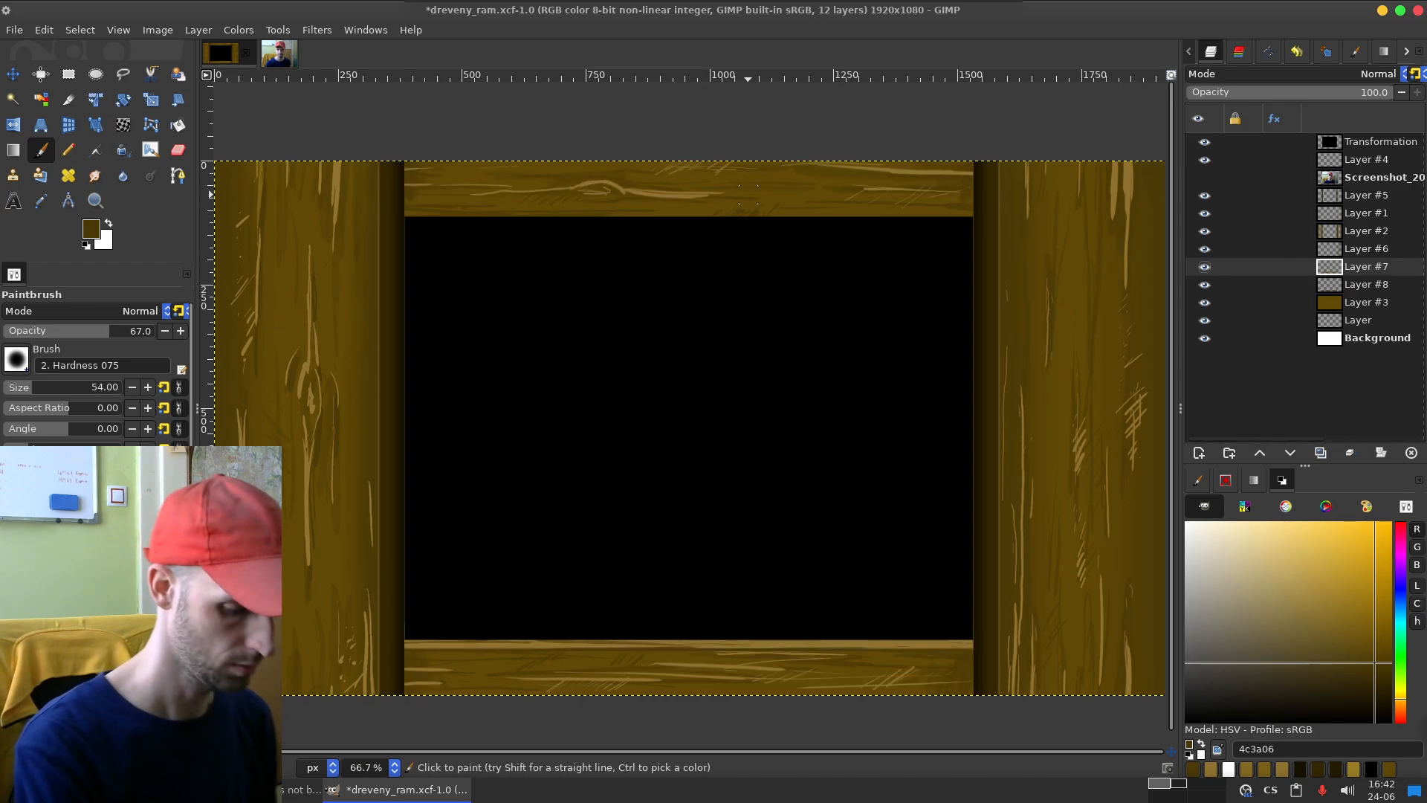
key(o)
click(656, 194)
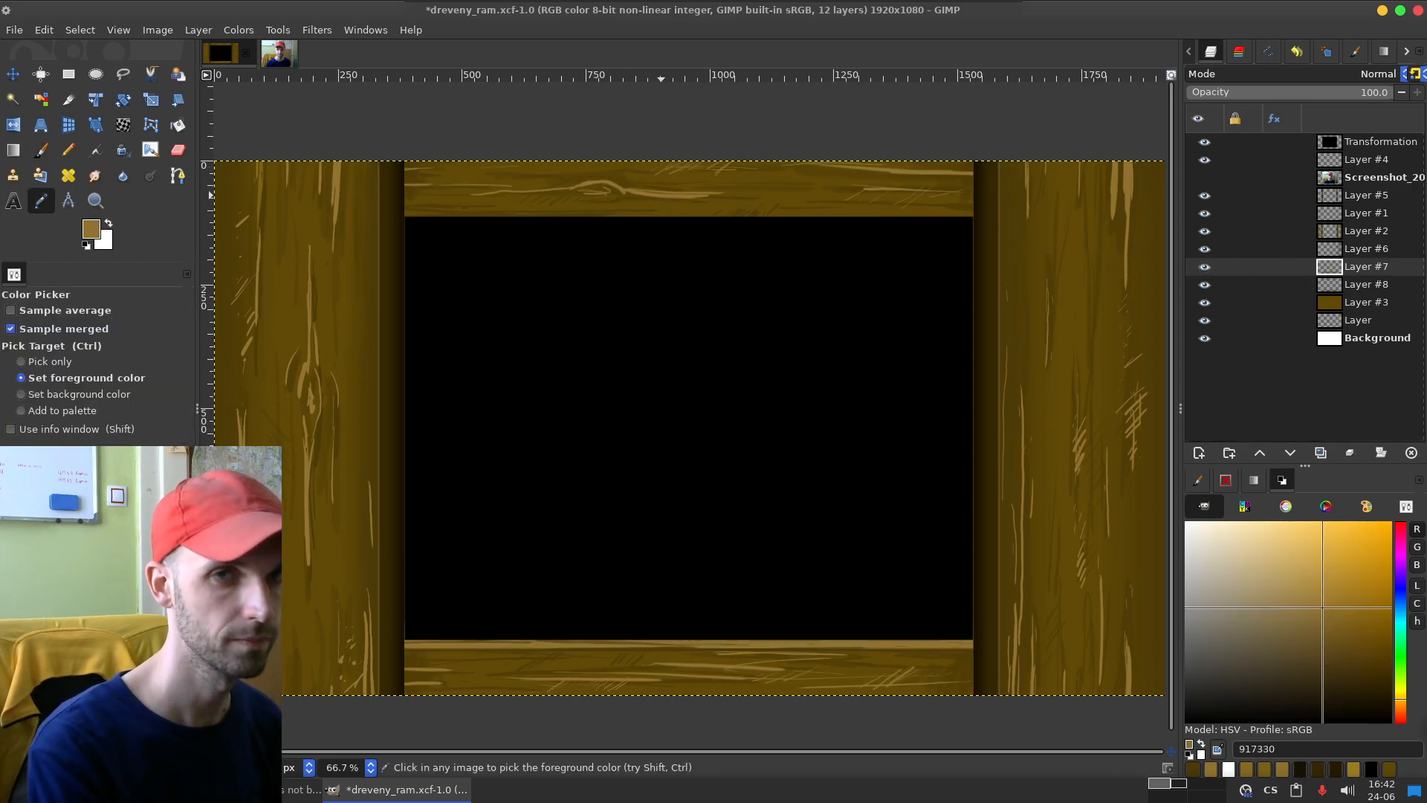
key(p)
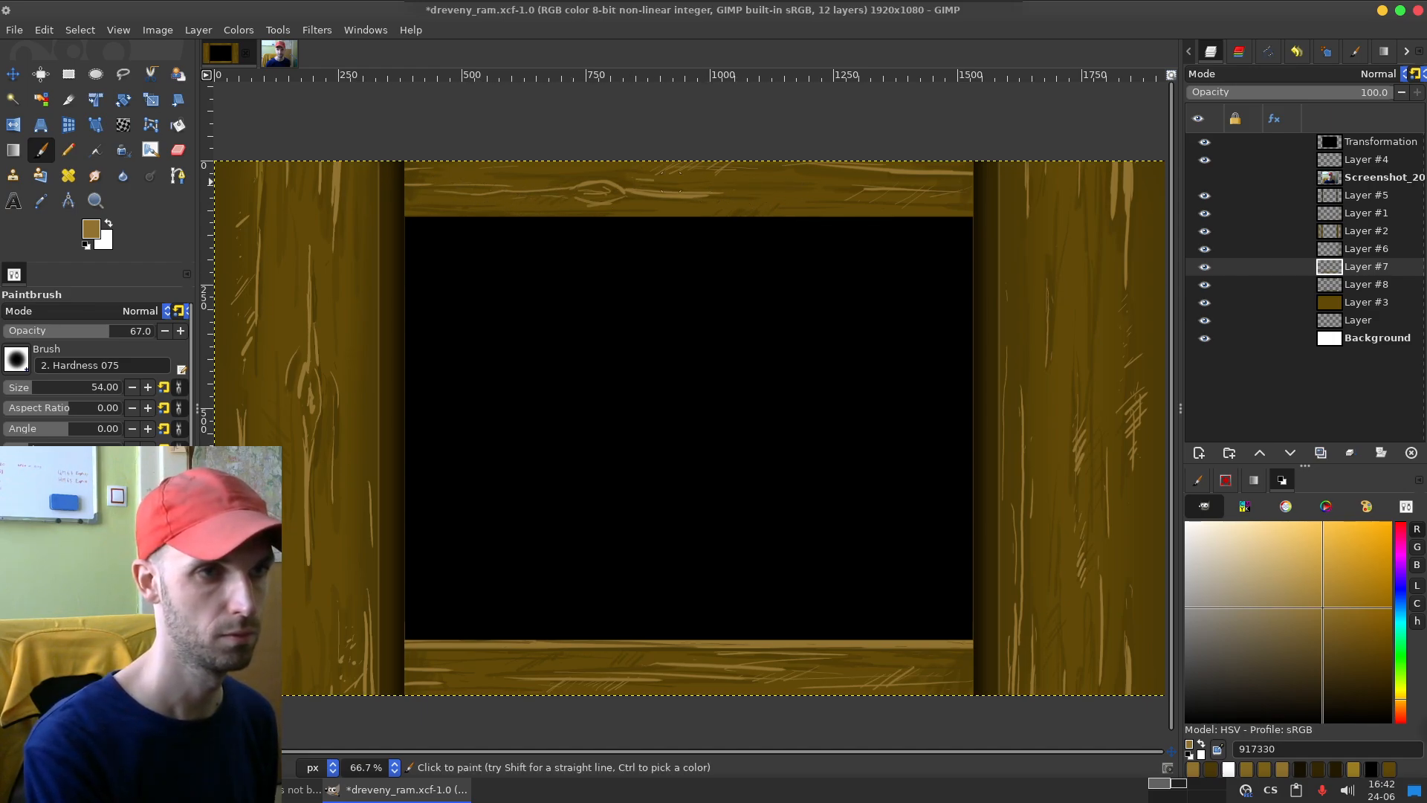
Step: Save the image and export it as dreveny_ram.png to the Cam_Frame folder with the current PNG settings
key(ctrl+s)
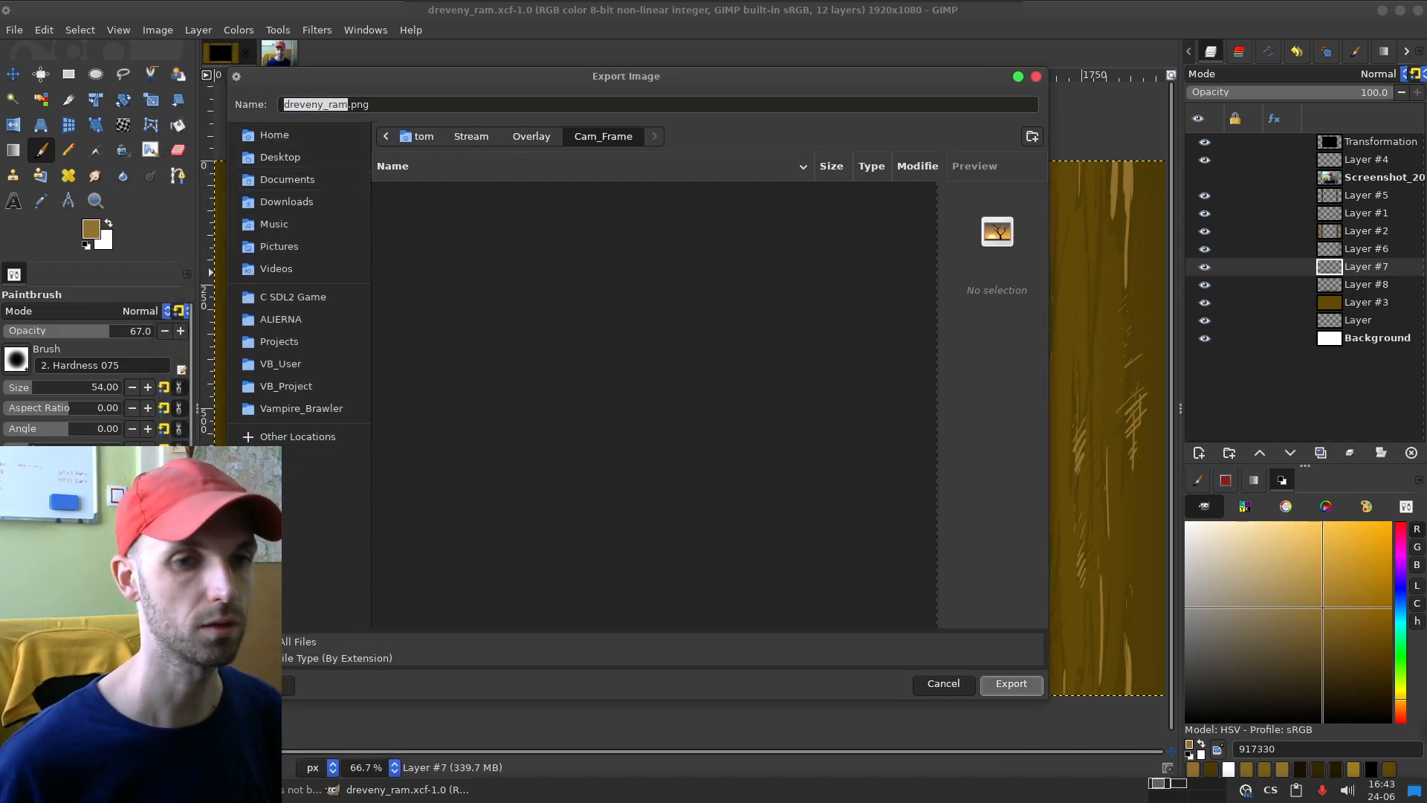
click(999, 683)
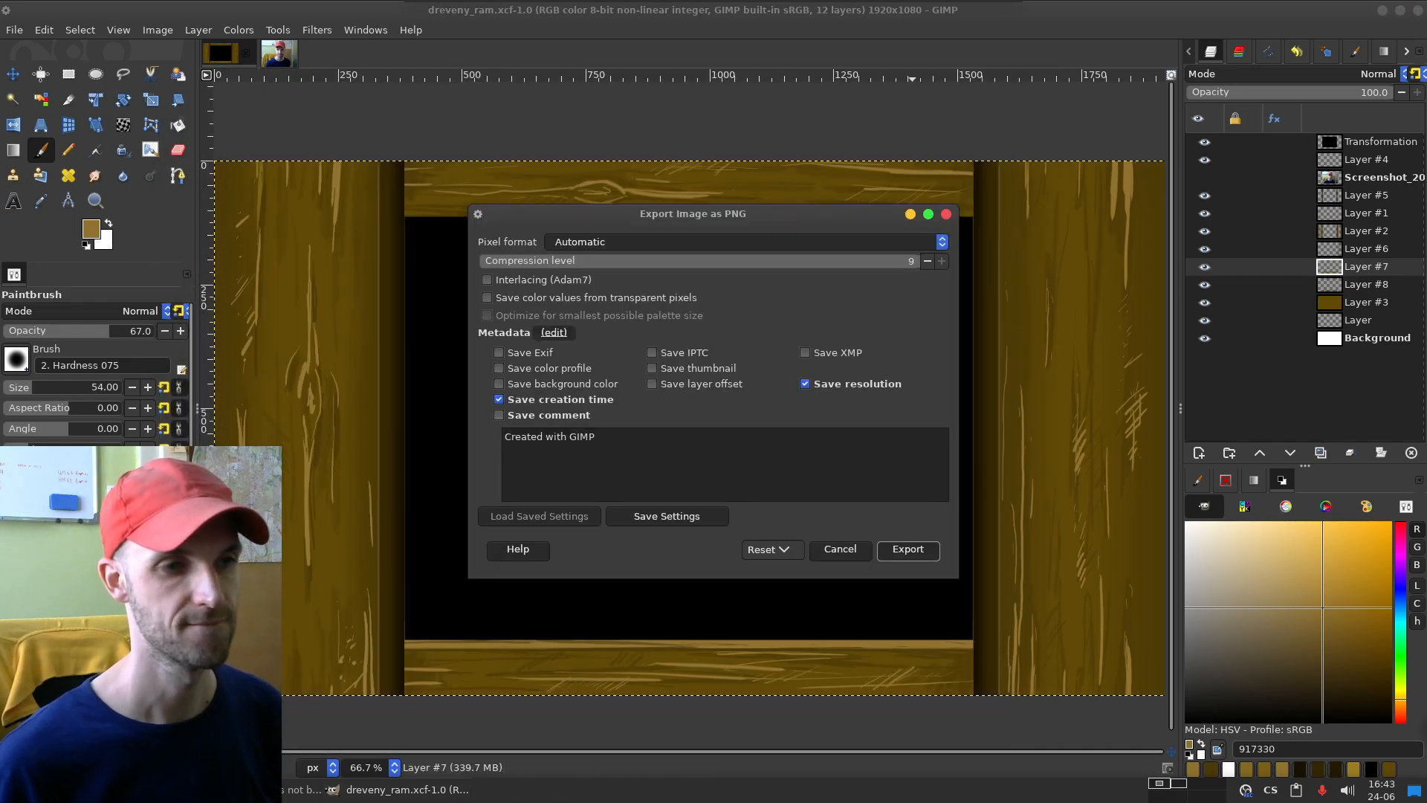
click(907, 550)
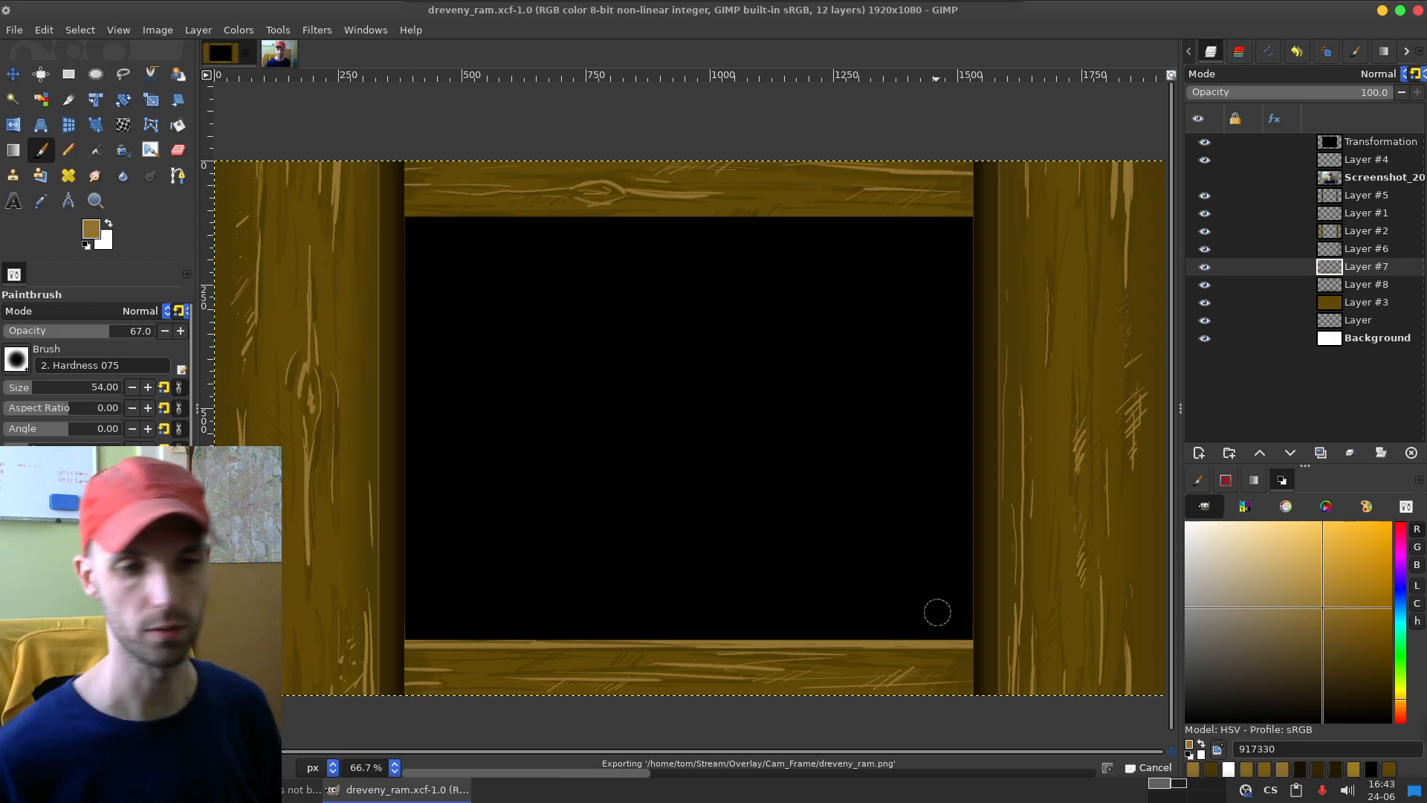
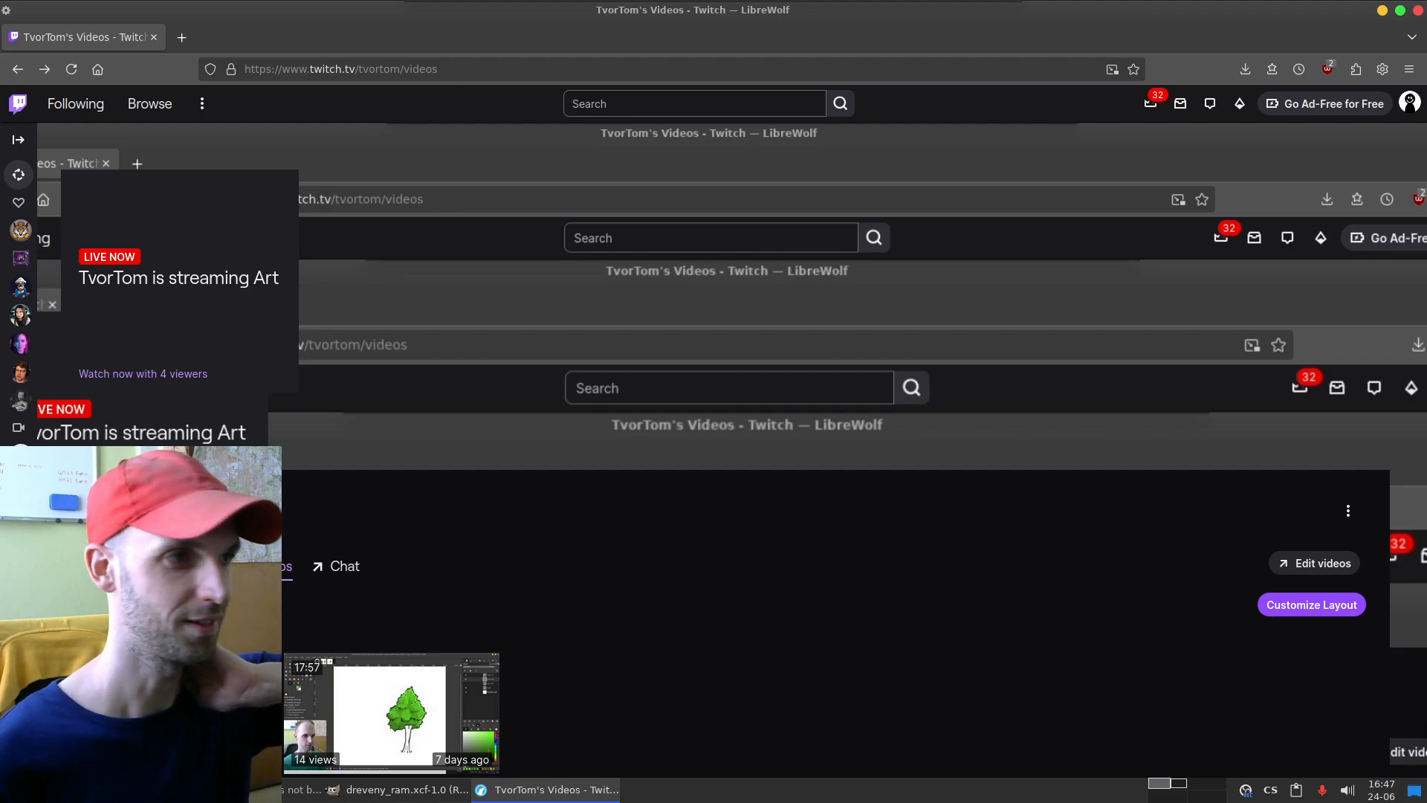
Step: Browse Twitch's Creative section and open its Art category
click(149, 104)
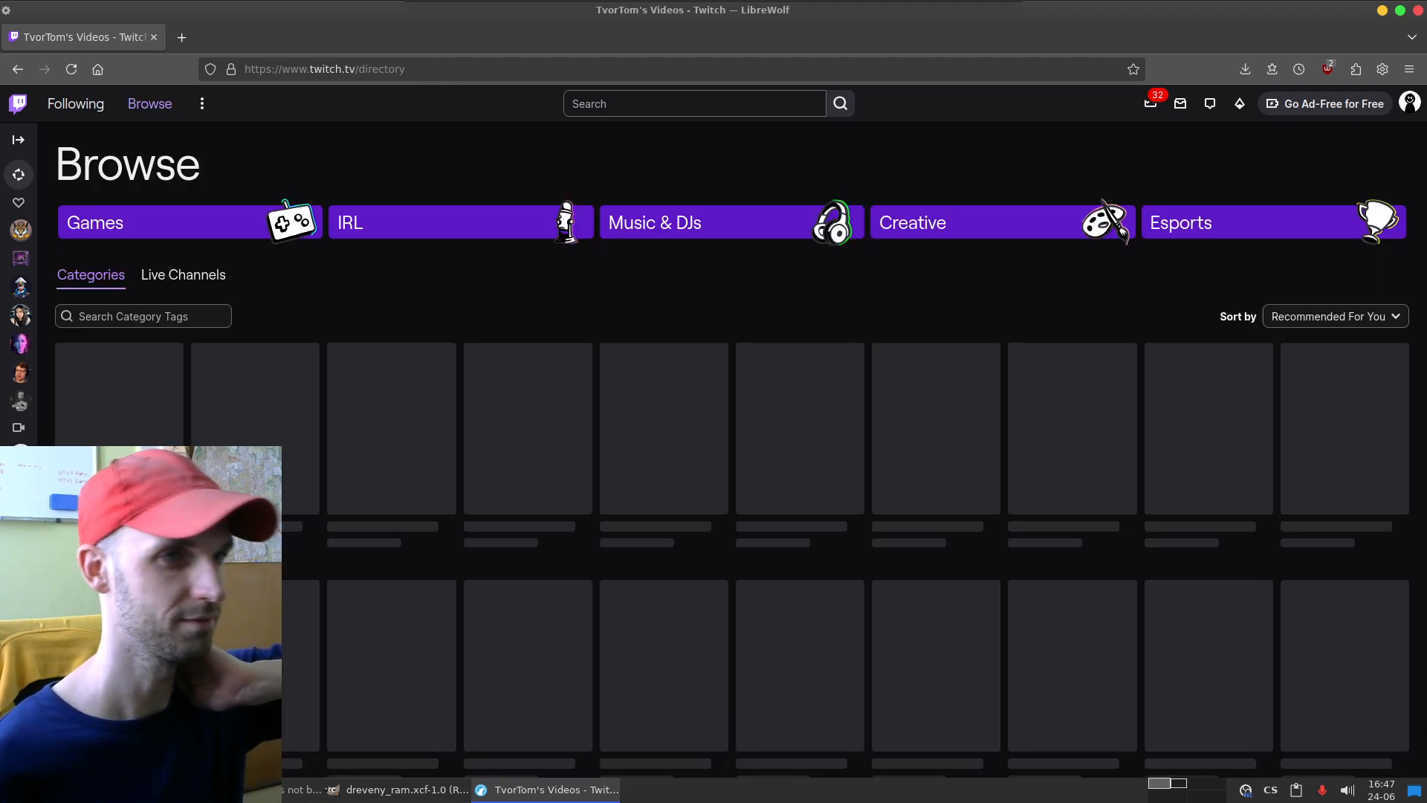
click(937, 223)
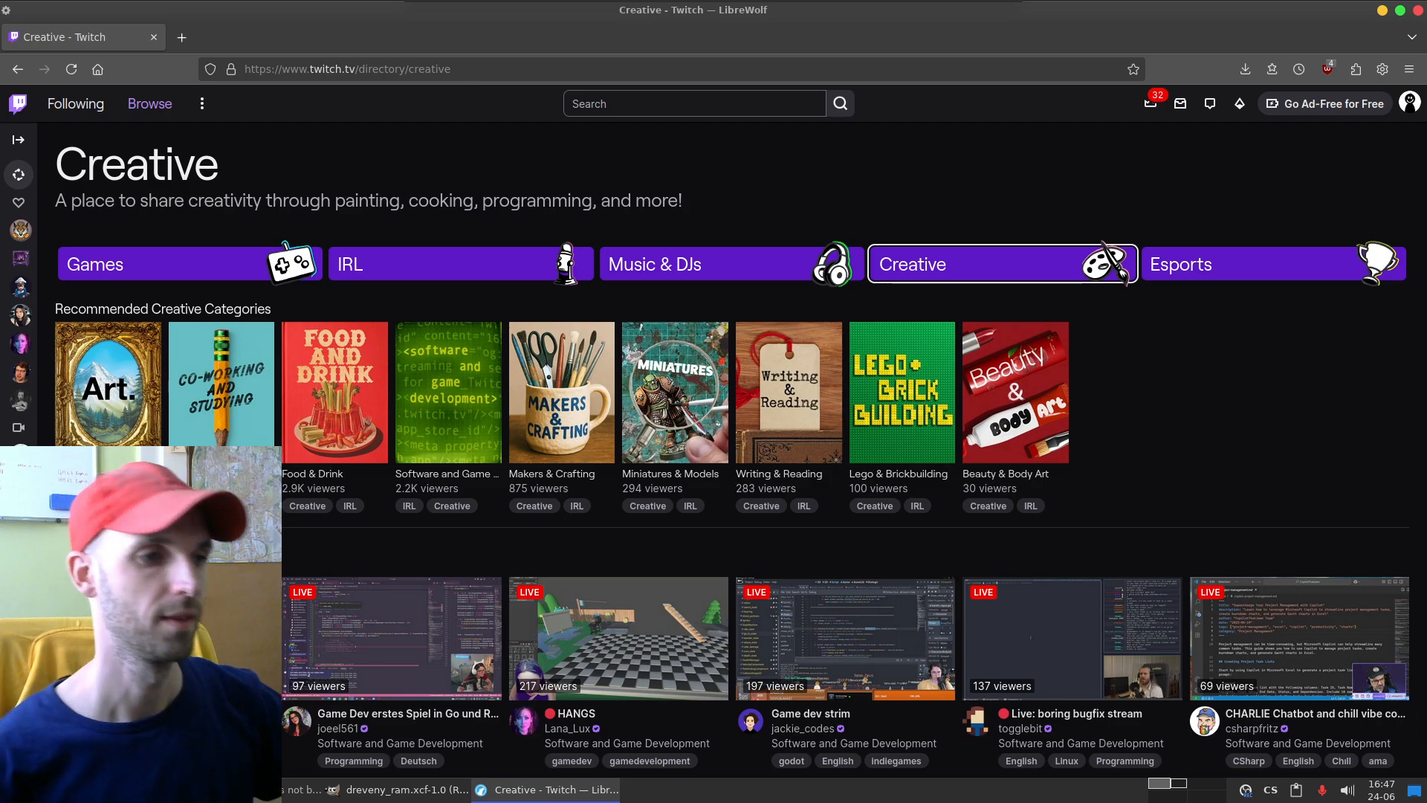
scroll(732, 450, down, 4)
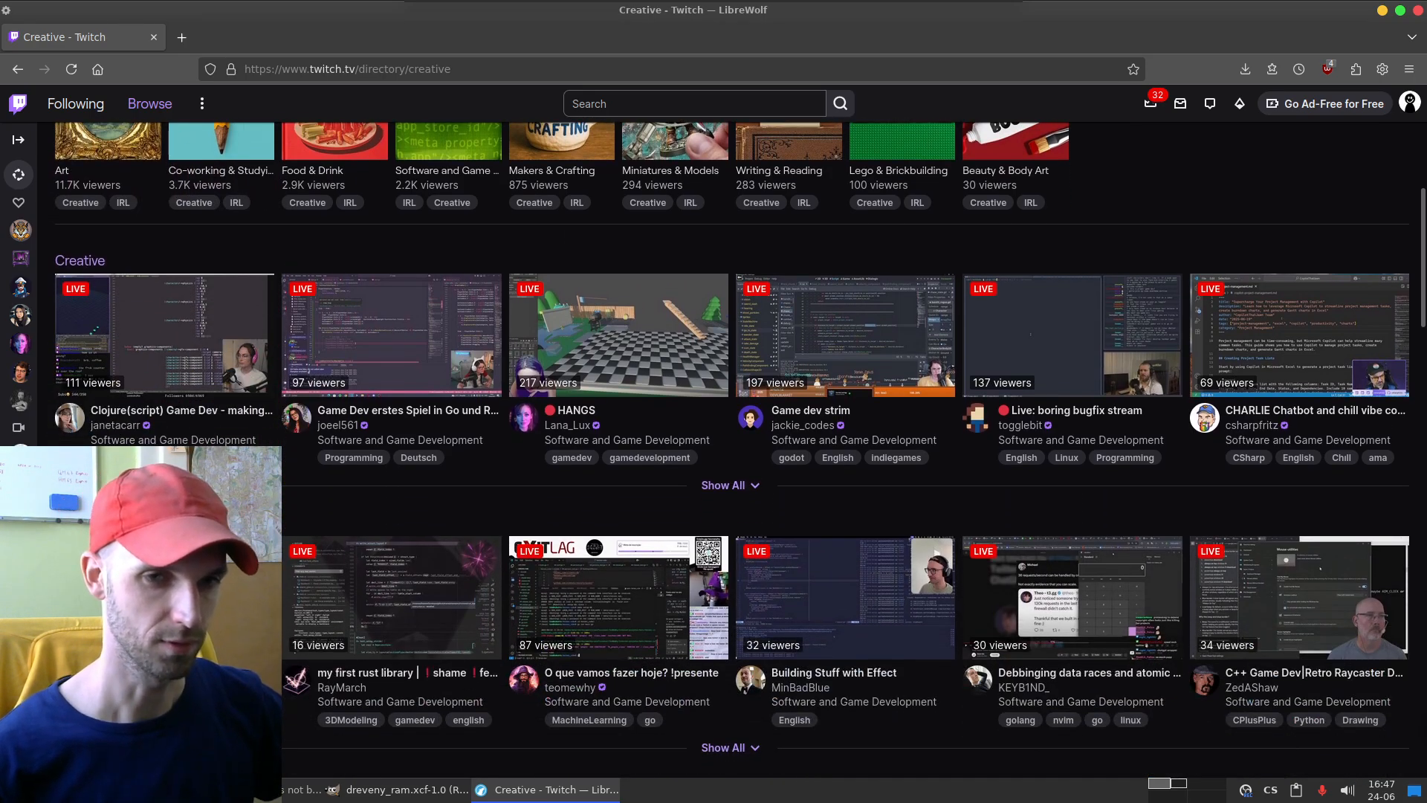
scroll(731, 449, up, 4)
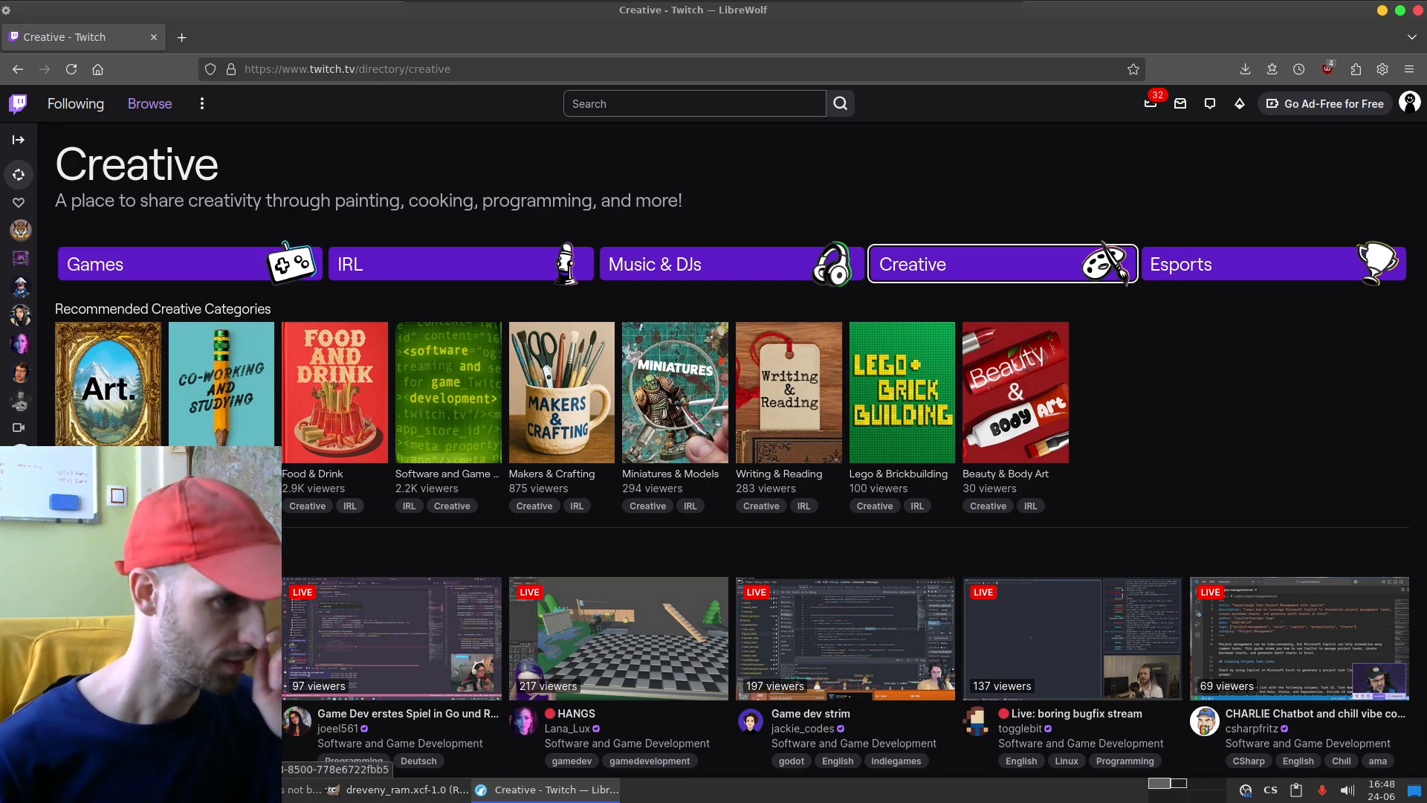
click(108, 383)
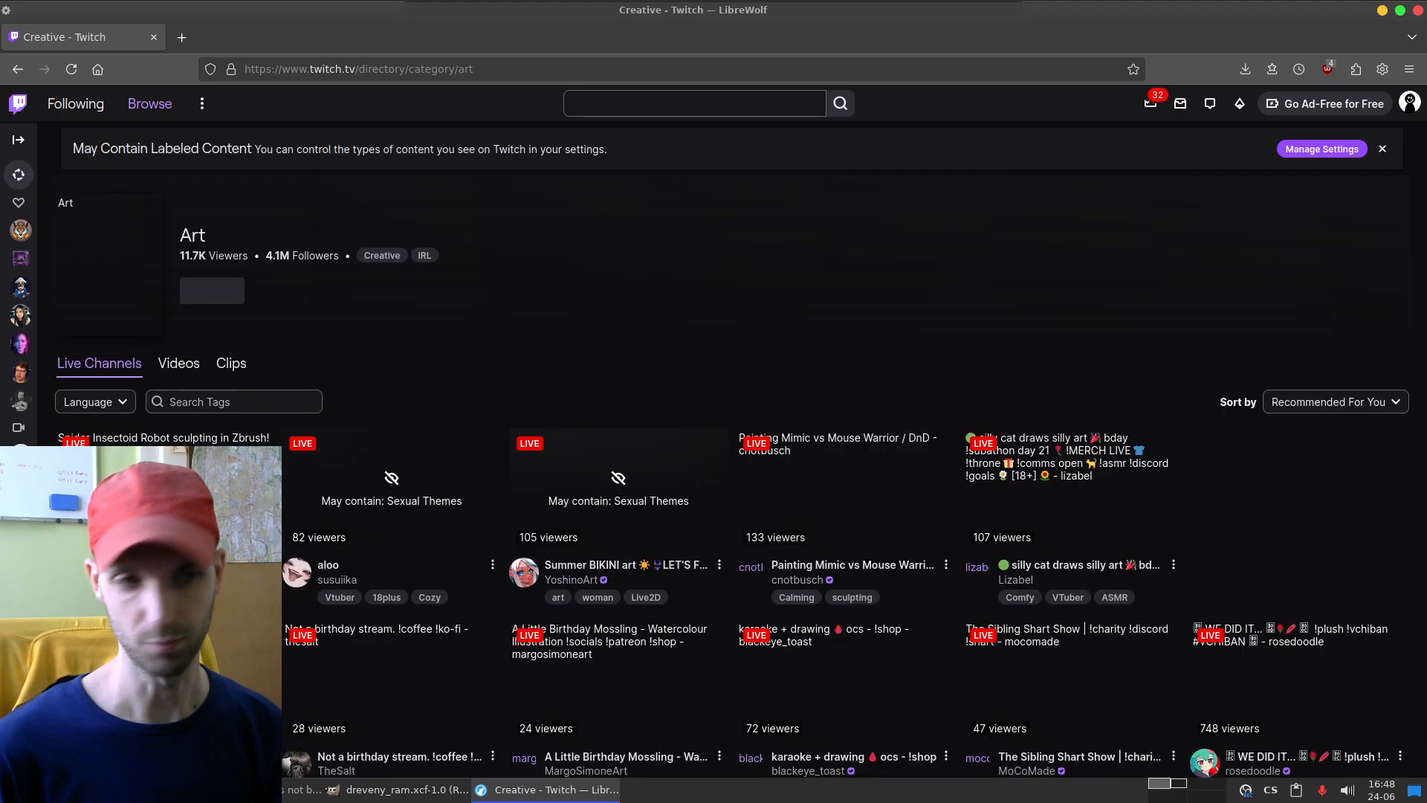
Step: Look through the live channels in the Art category, from the most recommended streams down to those with few viewers
scroll(741, 449, down, 1)
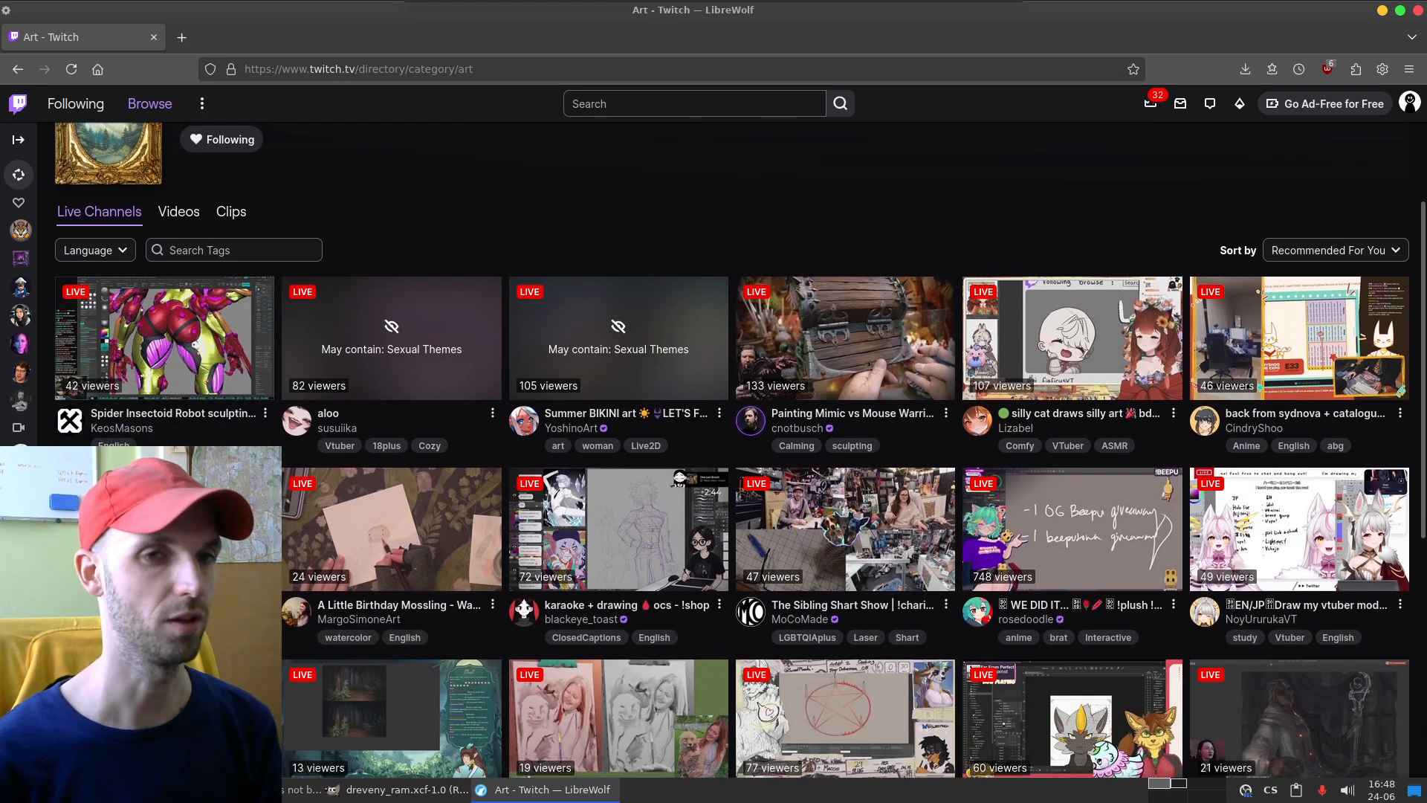
scroll(740, 449, down, 2)
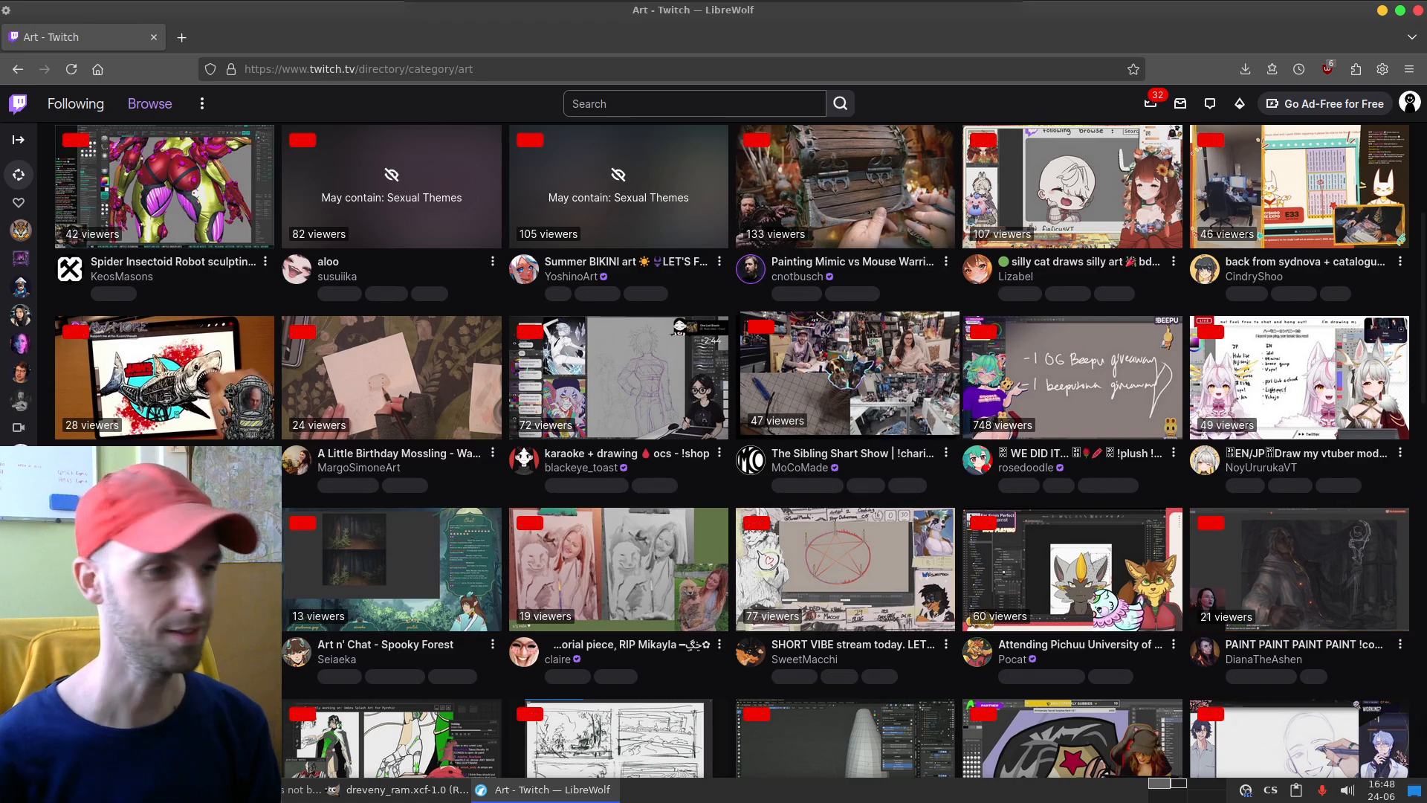
scroll(845, 372, down, 5)
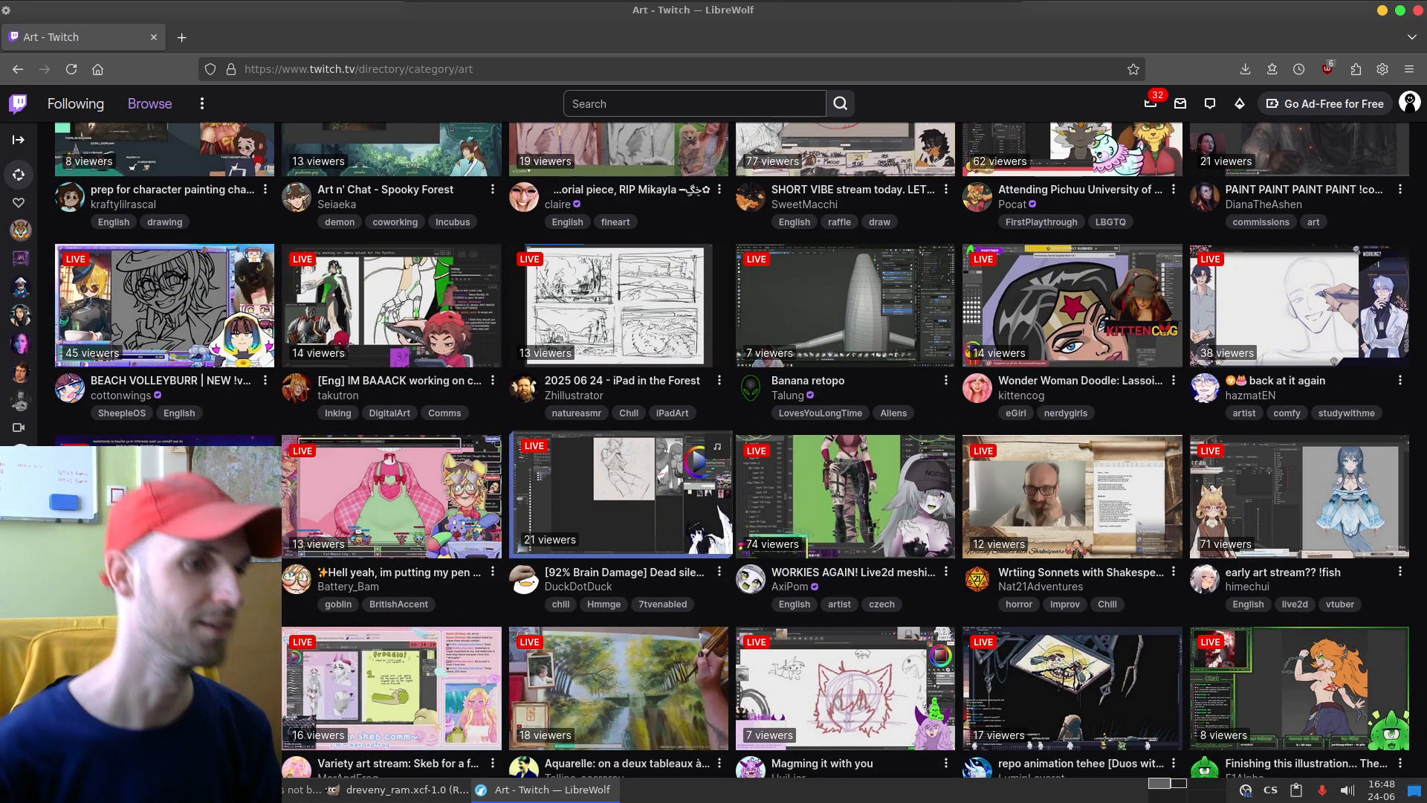
scroll(740, 449, down, 4)
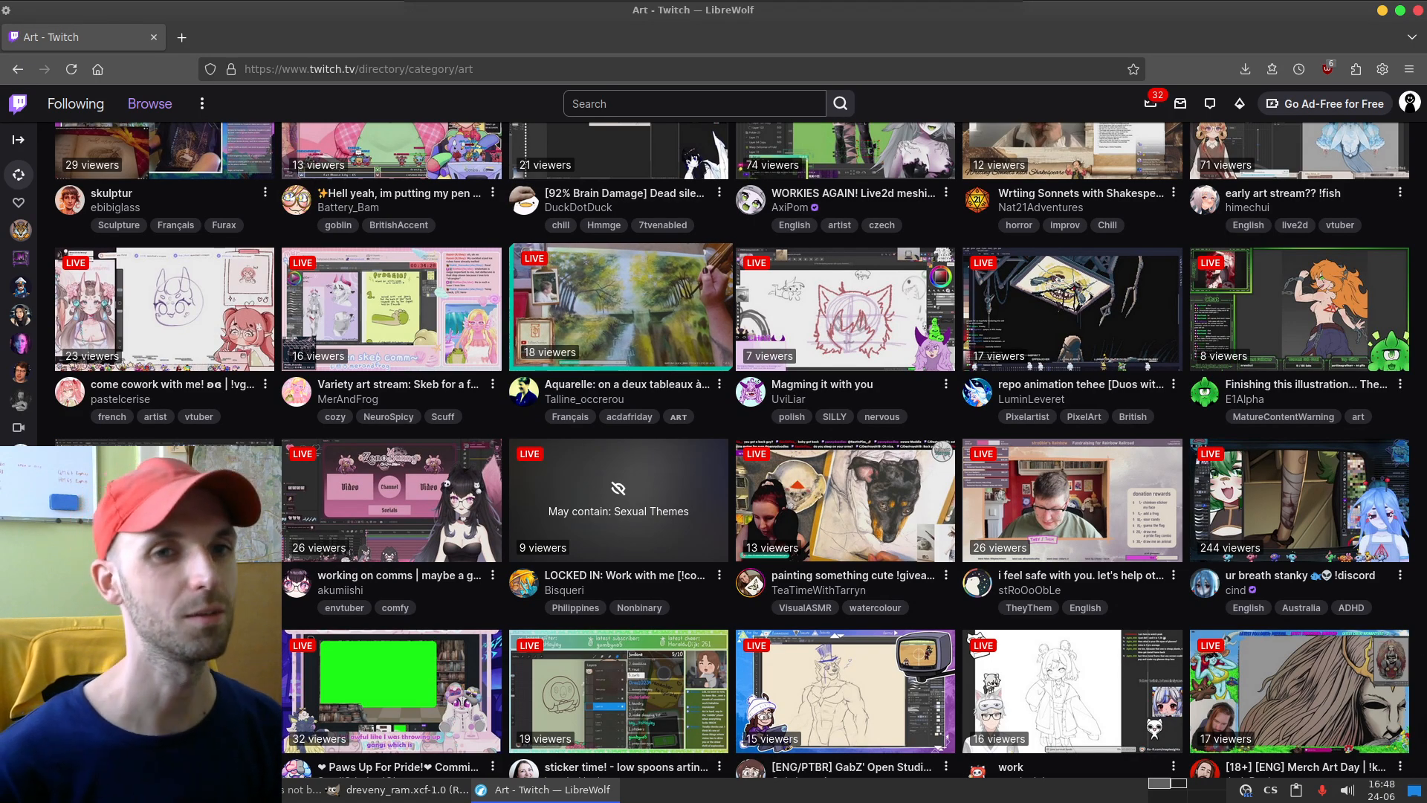
scroll(621, 334, down, 2)
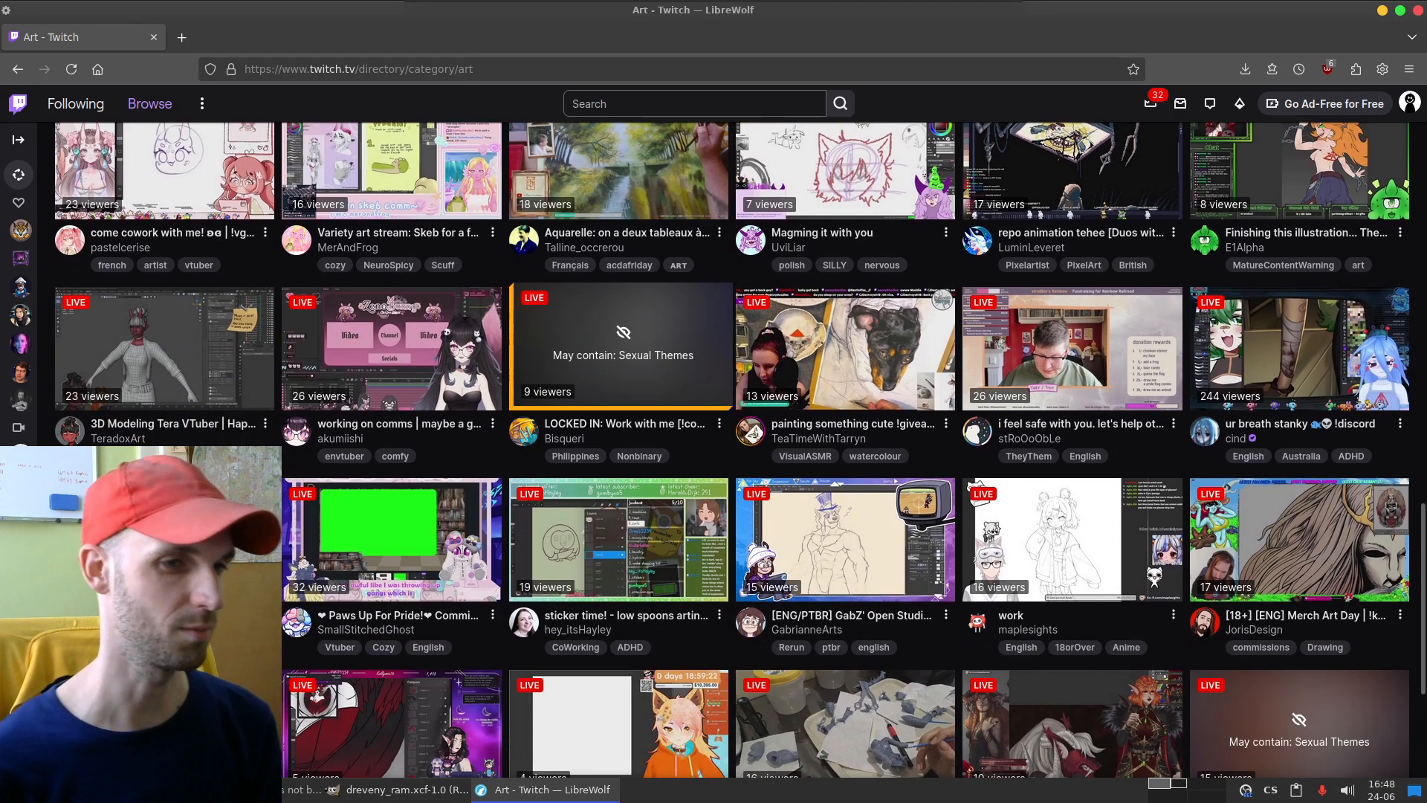
scroll(621, 334, down, 4)
scroll(621, 334, down, 4)
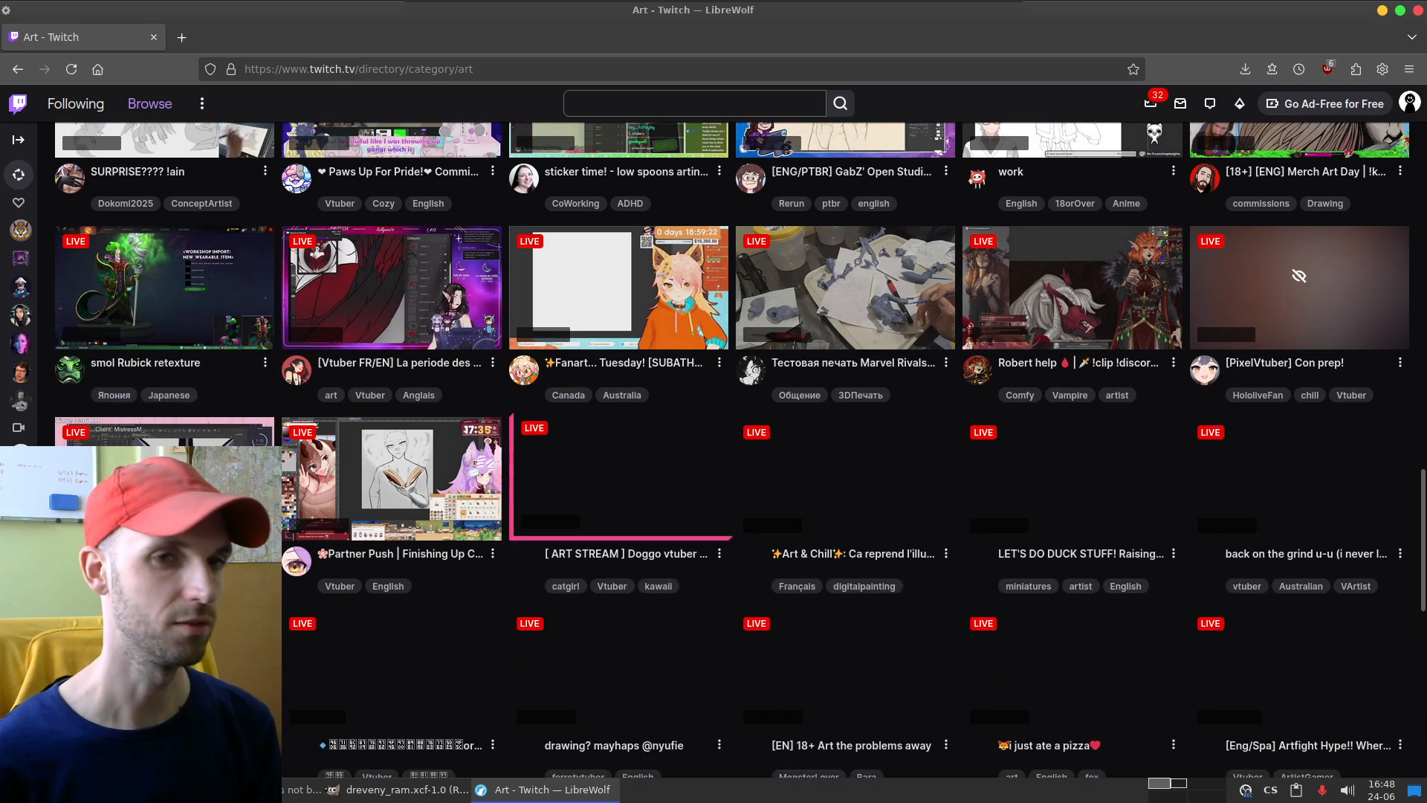
scroll(620, 461, down, 2)
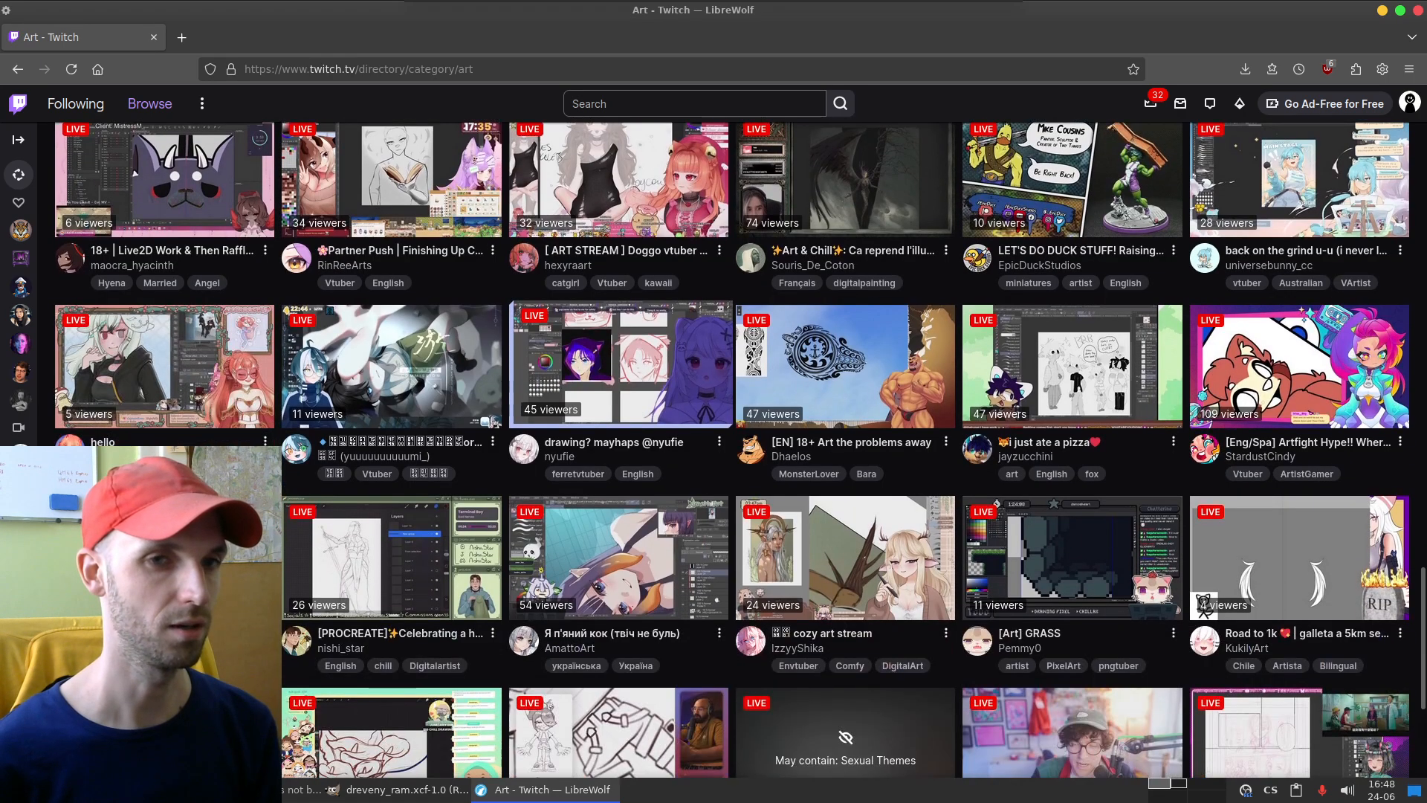
scroll(620, 460, down, 2)
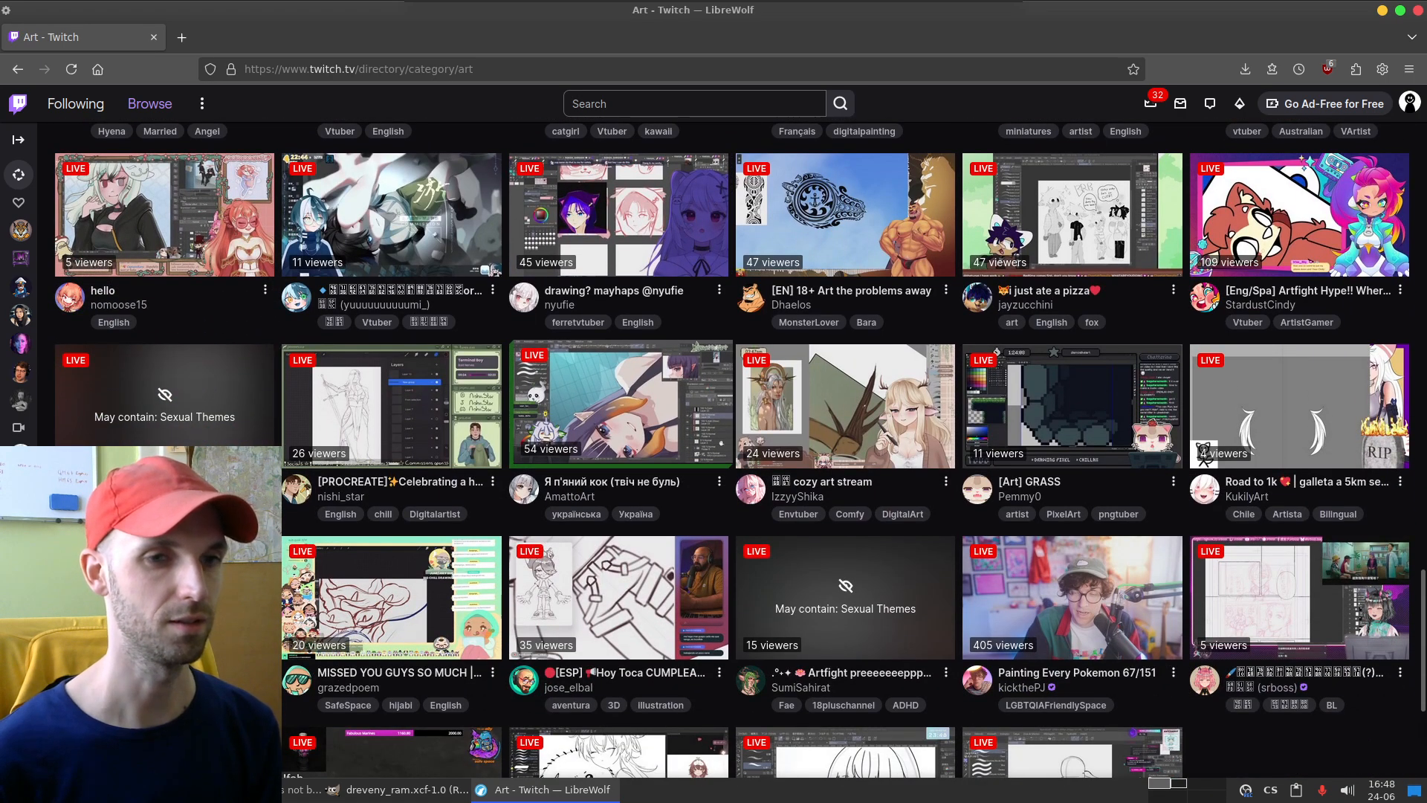
scroll(621, 460, down, 2)
scroll(620, 461, down, 4)
scroll(621, 520, down, 1)
scroll(620, 521, down, 3)
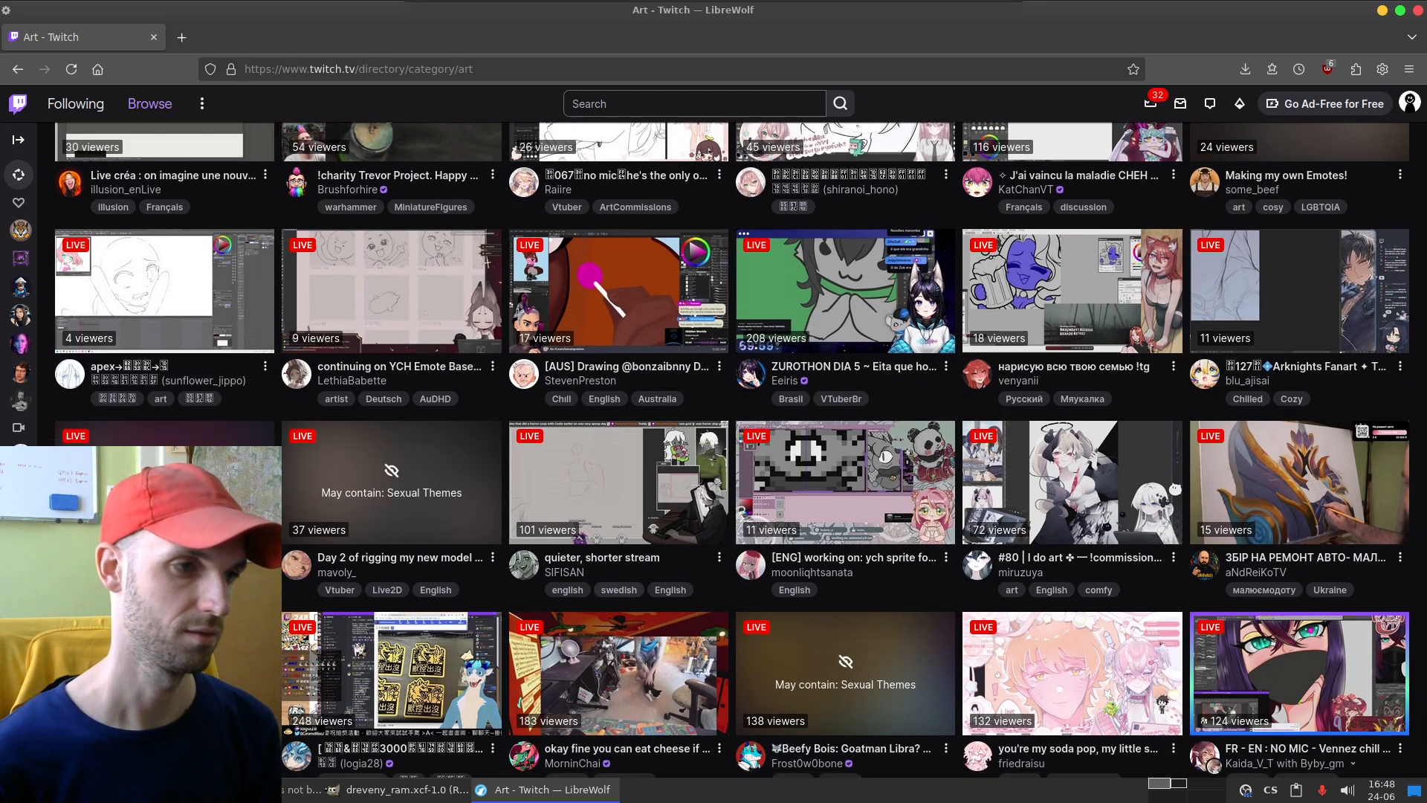
scroll(1299, 680, down, 2)
scroll(1299, 680, down, 2)
scroll(620, 632, down, 2)
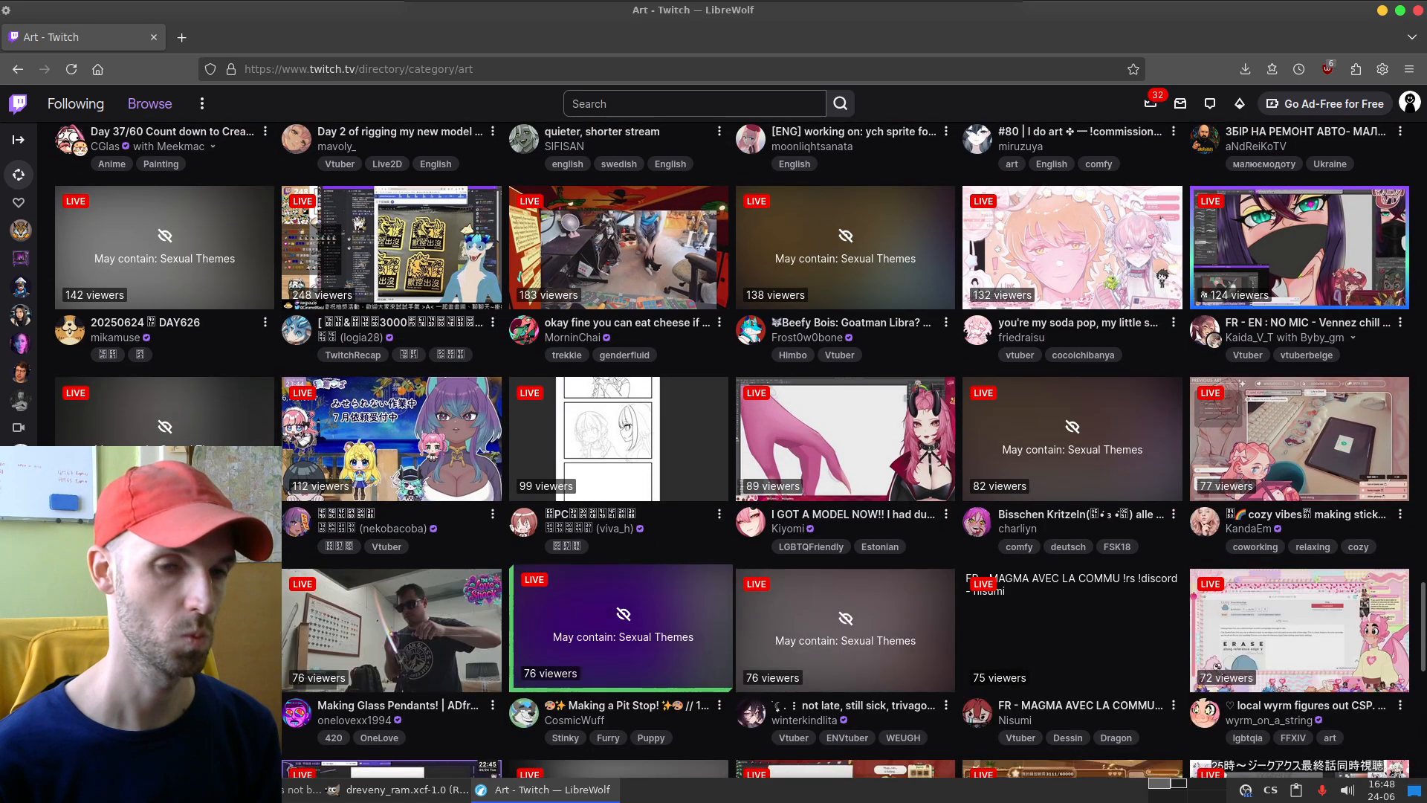
scroll(621, 632, down, 5)
scroll(621, 632, down, 3)
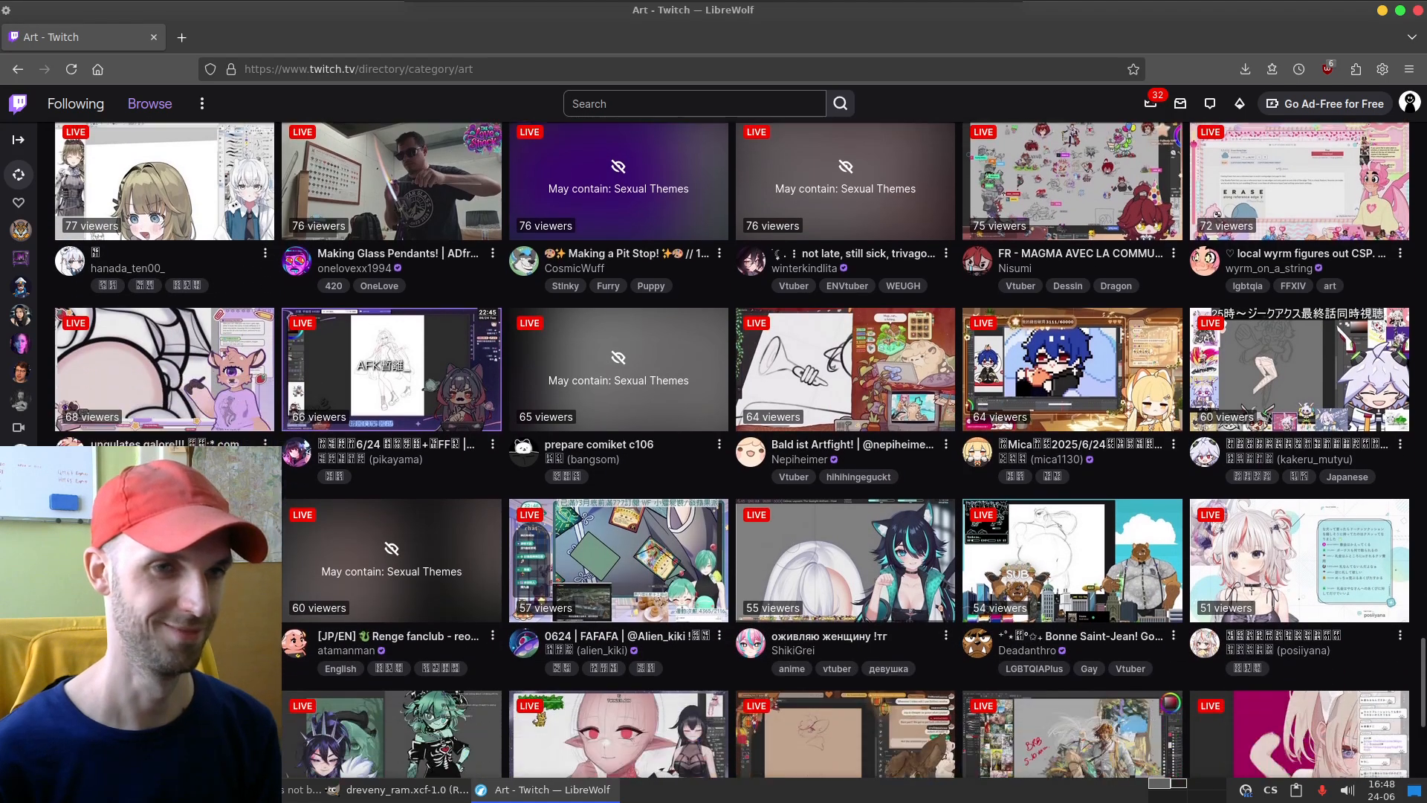
scroll(621, 632, down, 2)
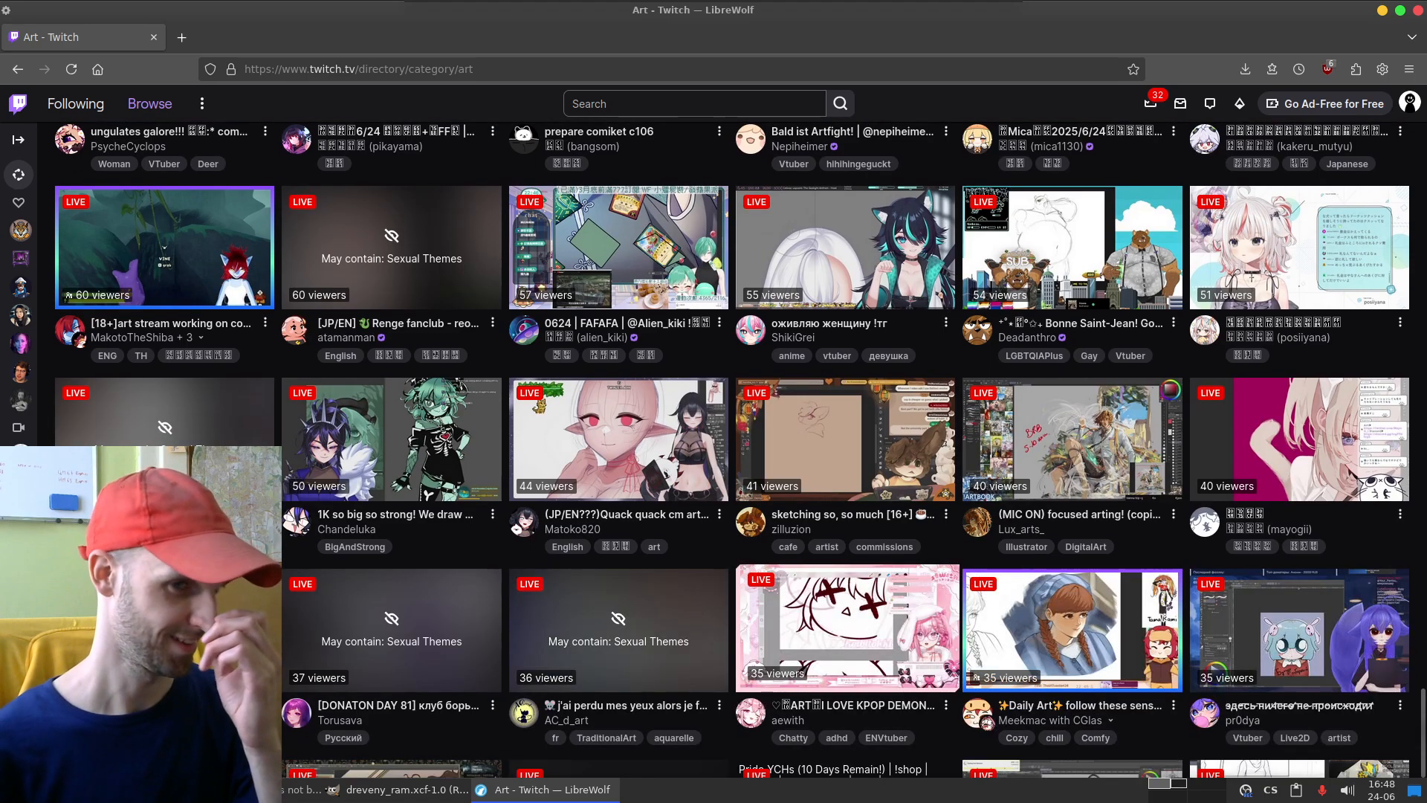
scroll(847, 669, down, 4)
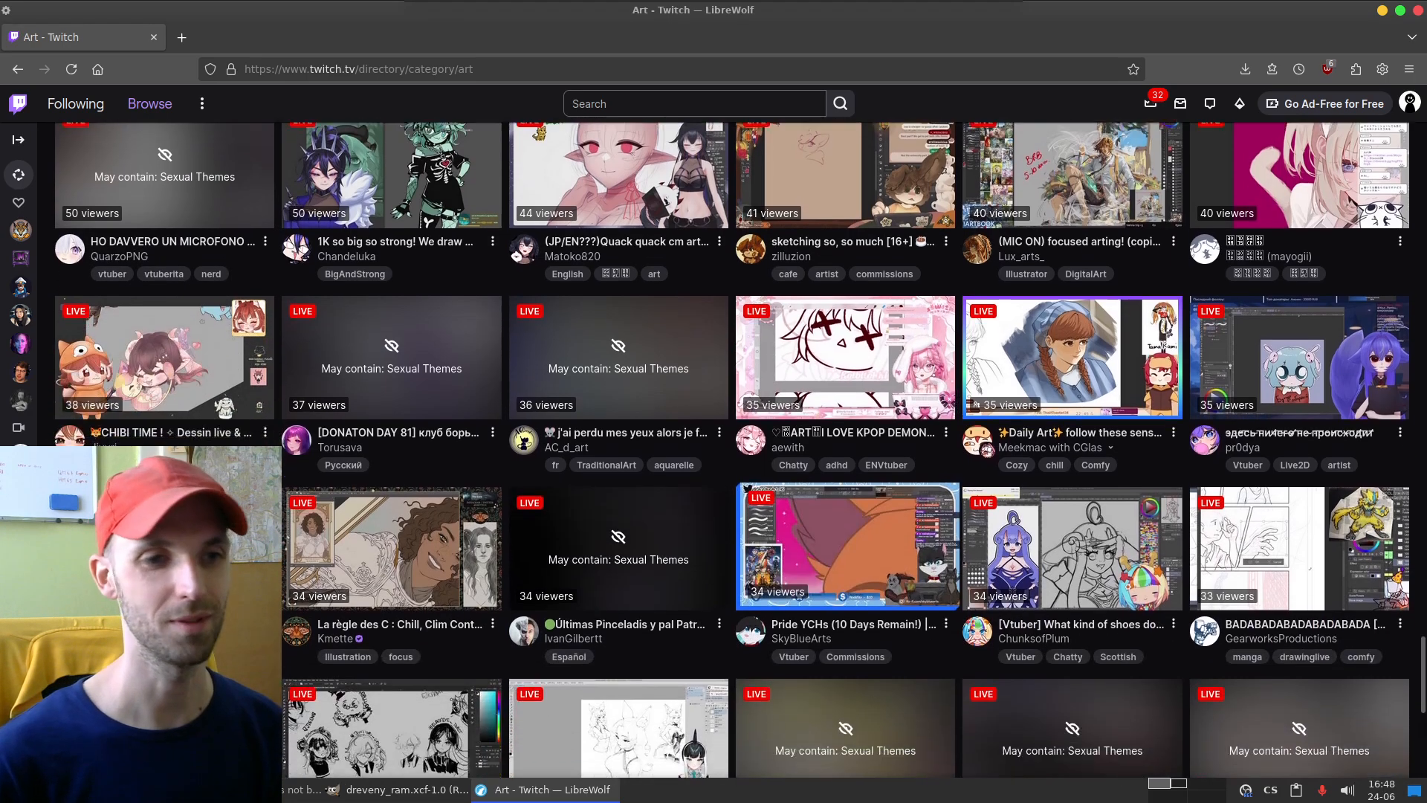
scroll(847, 706, down, 2)
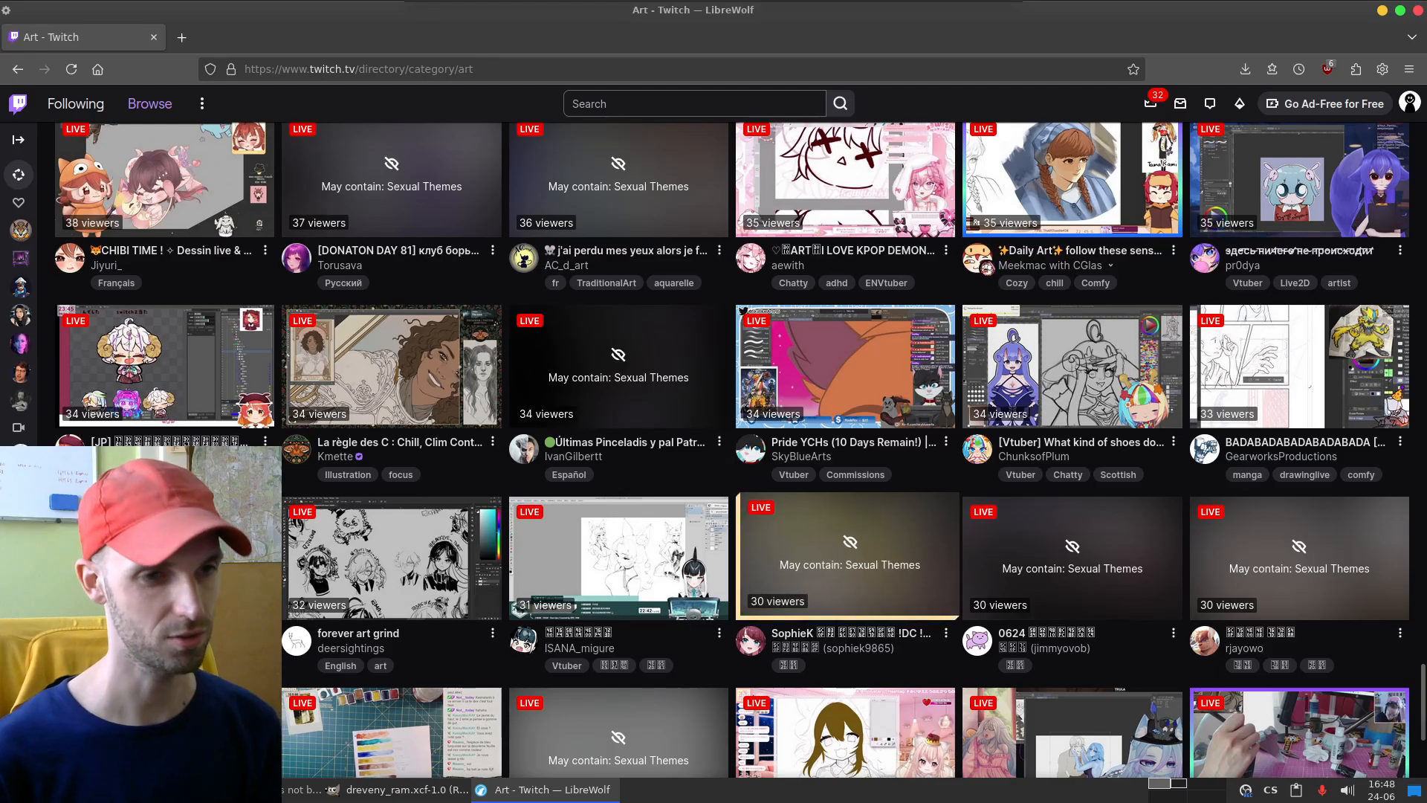
scroll(847, 557, down, 2)
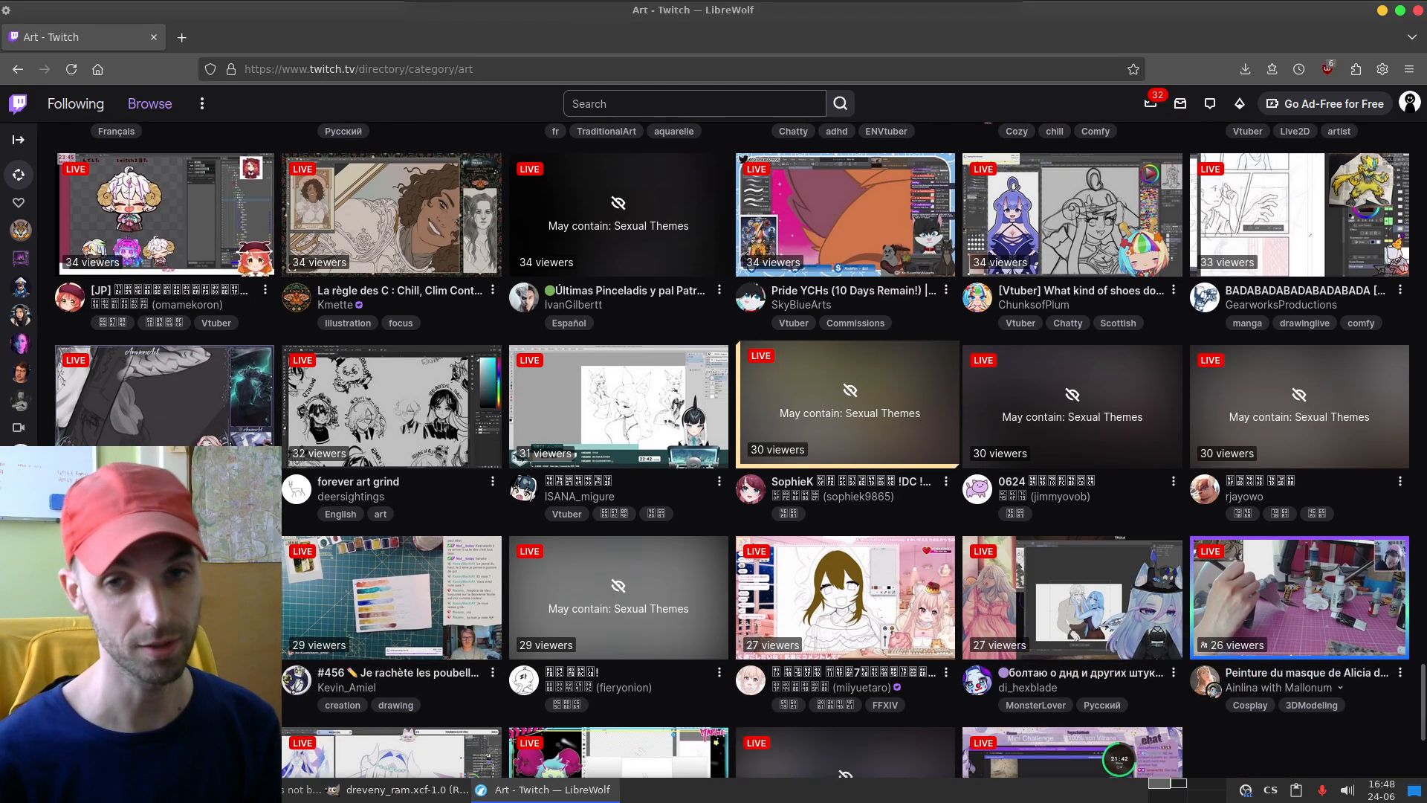
scroll(847, 558, down, 5)
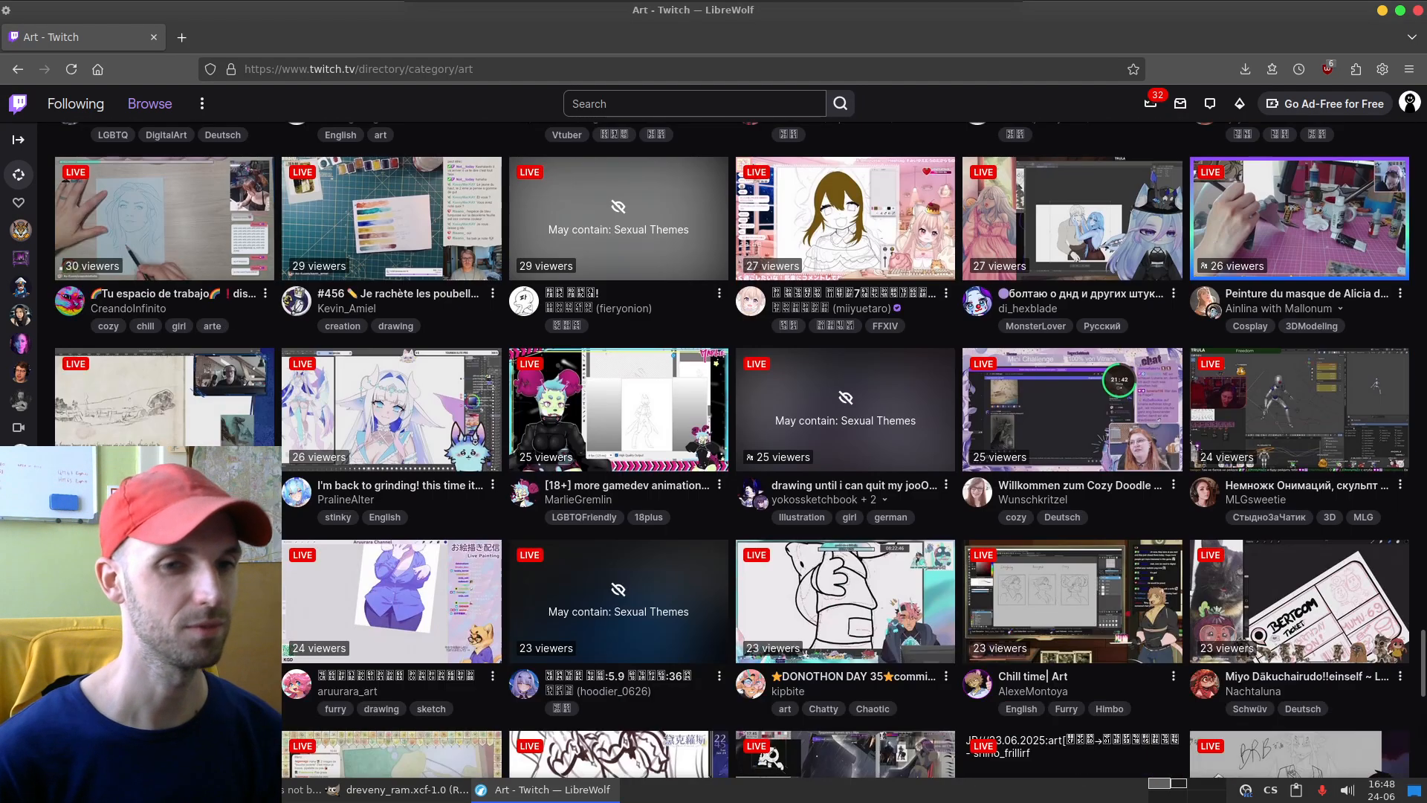
scroll(847, 446, down, 7)
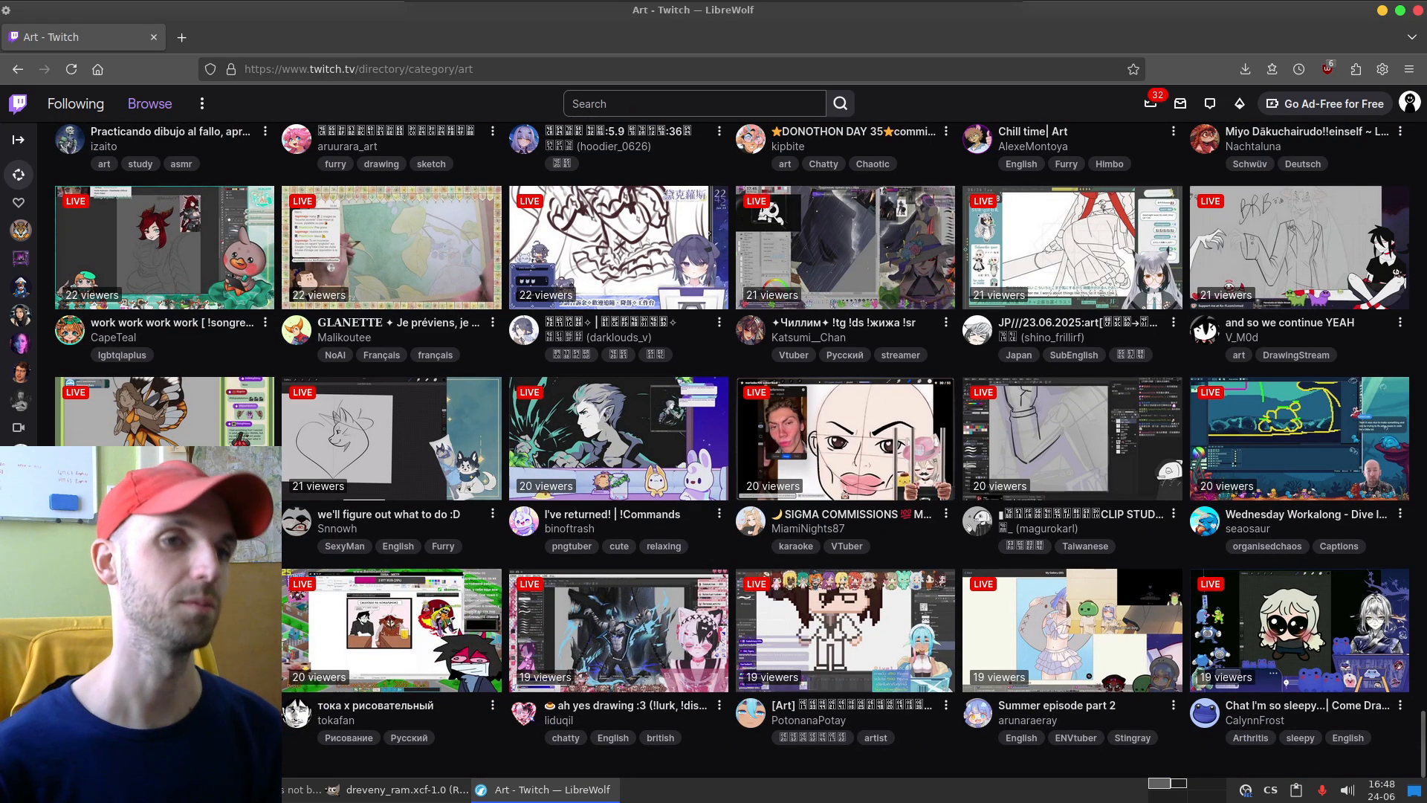
scroll(848, 557, up, 2)
scroll(847, 557, down, 3)
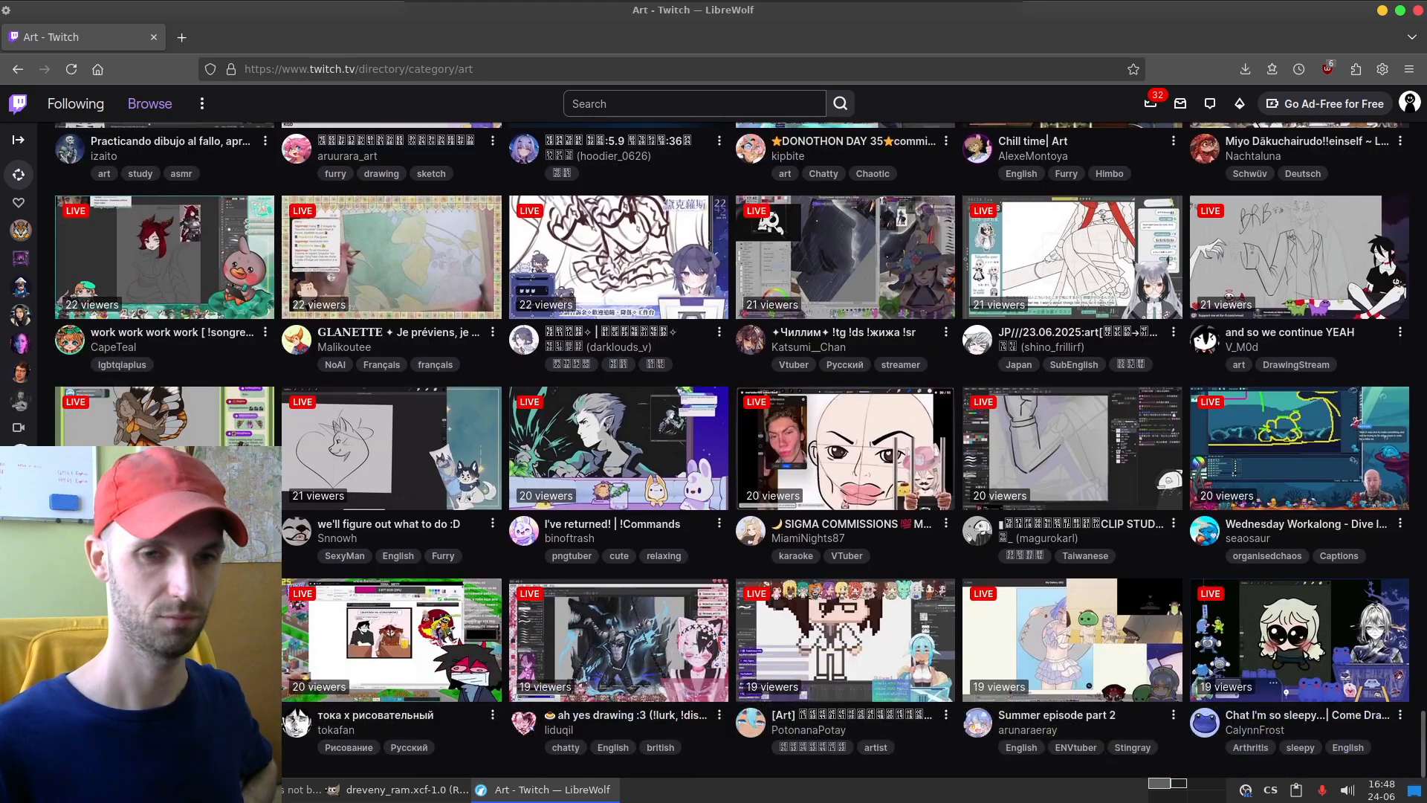
scroll(847, 446, down, 6)
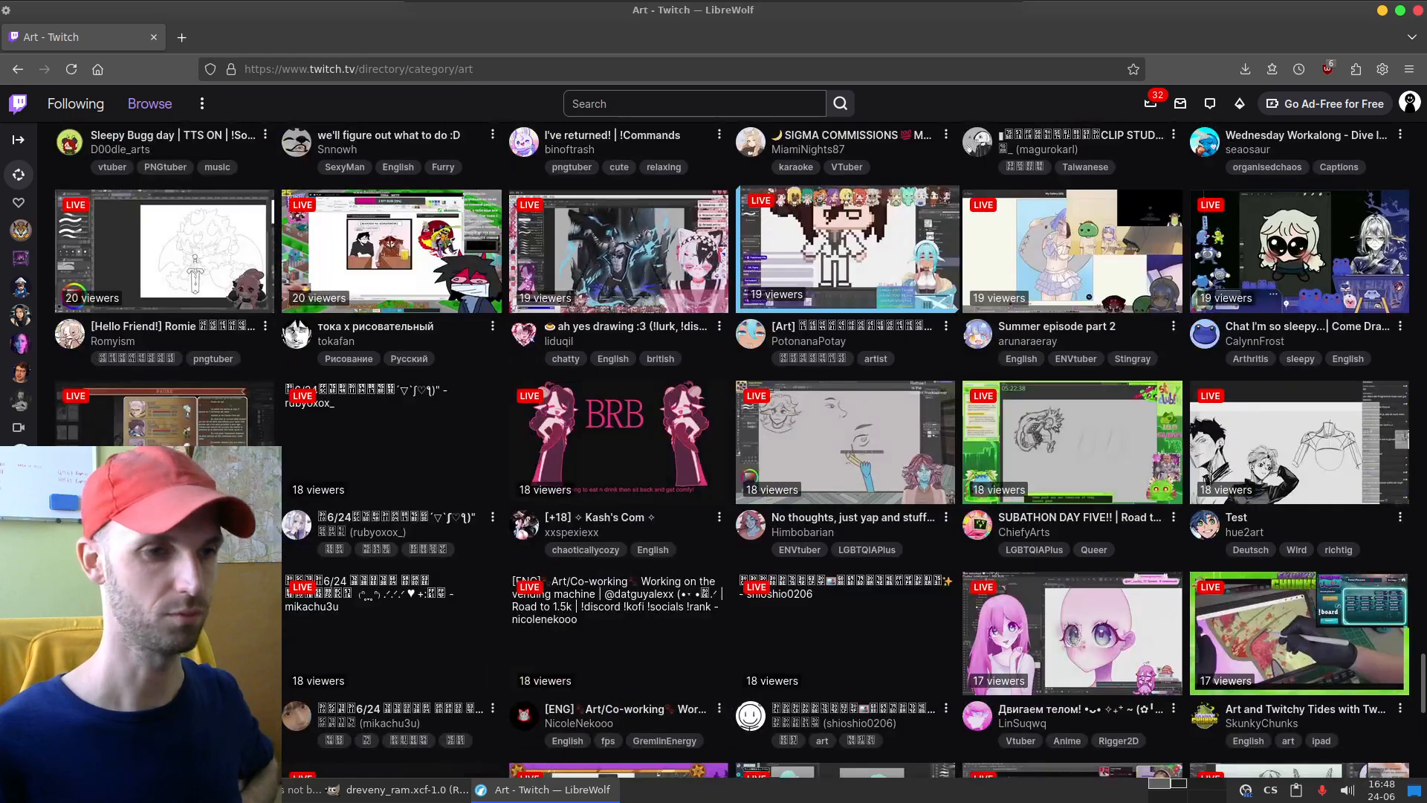
scroll(847, 446, down, 2)
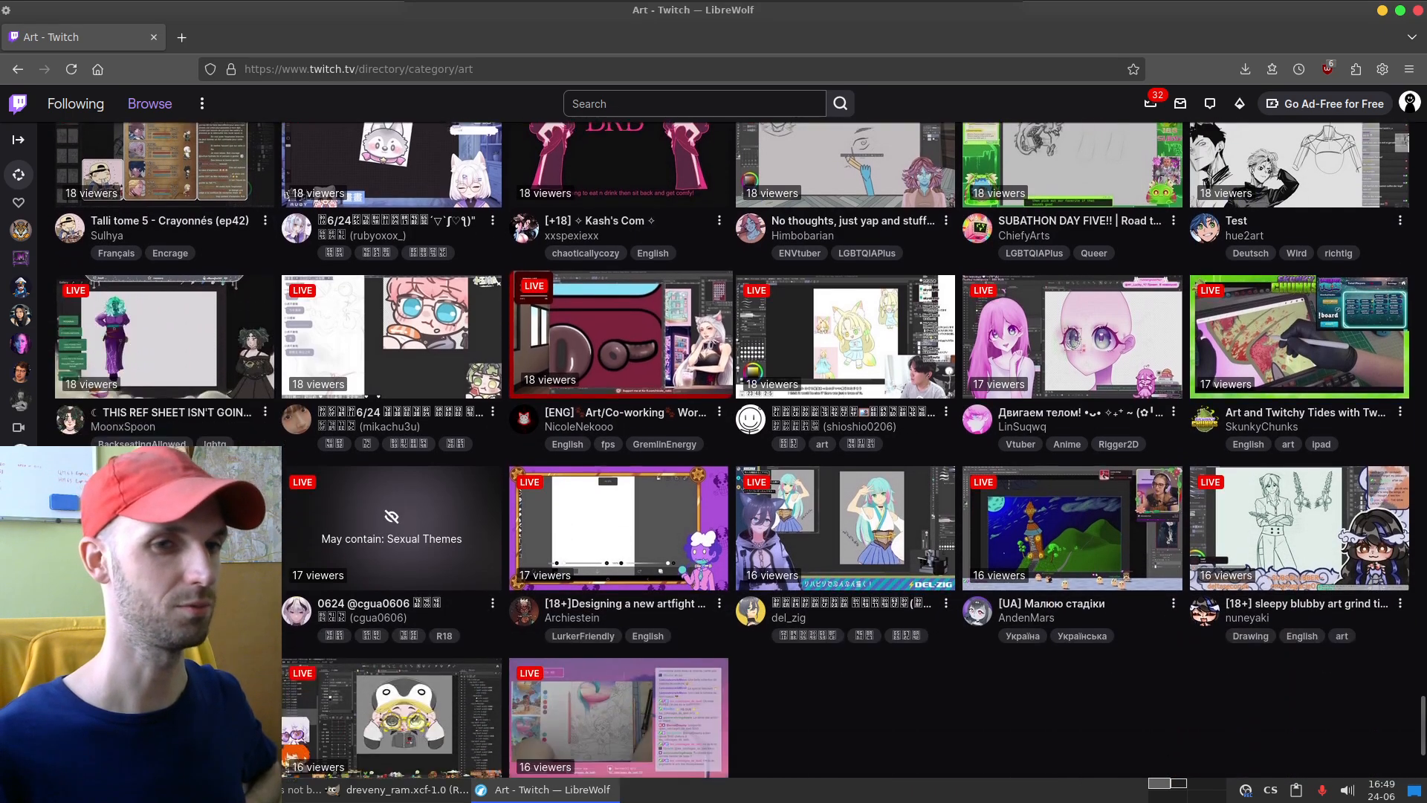
scroll(732, 462, down, 1)
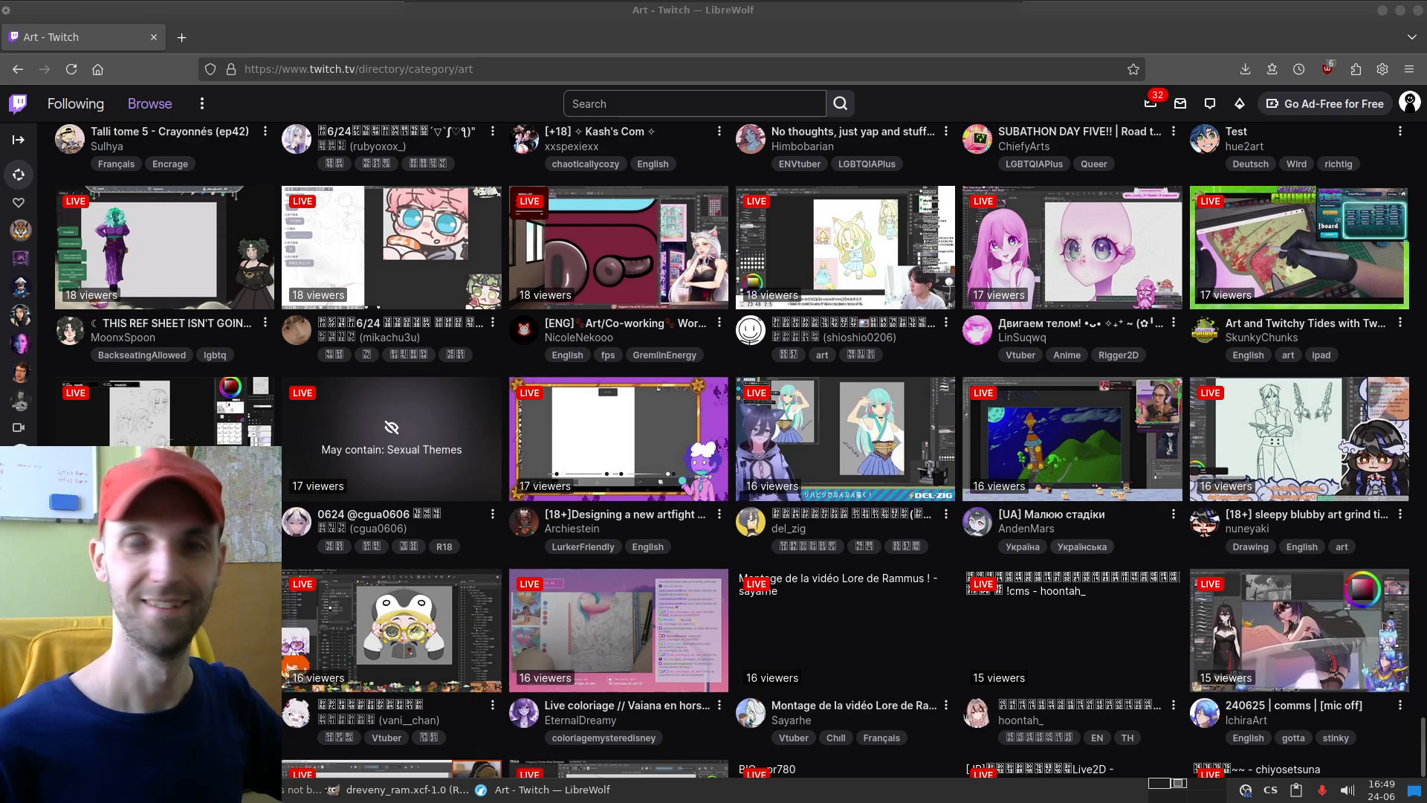
scroll(847, 446, down, 3)
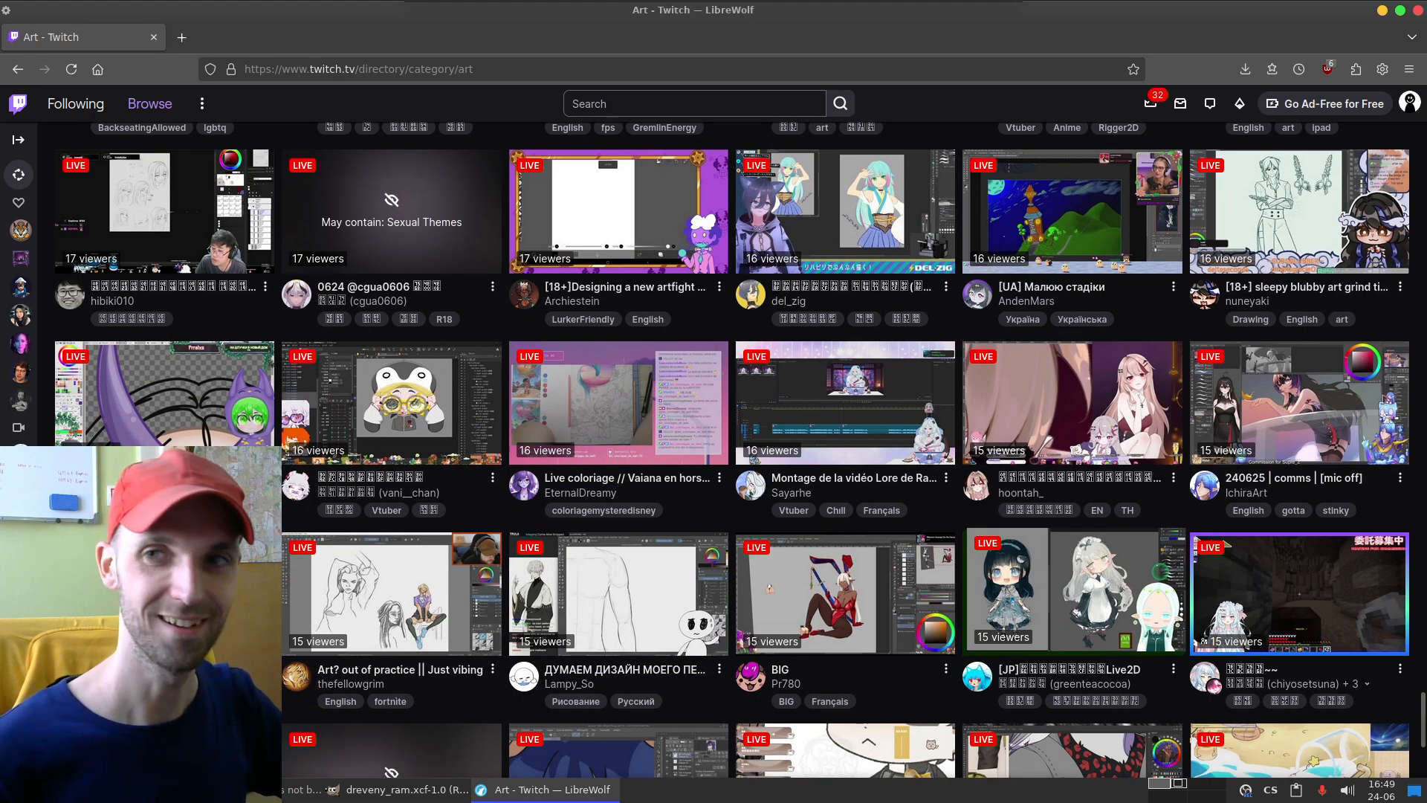
scroll(1301, 594, down, 5)
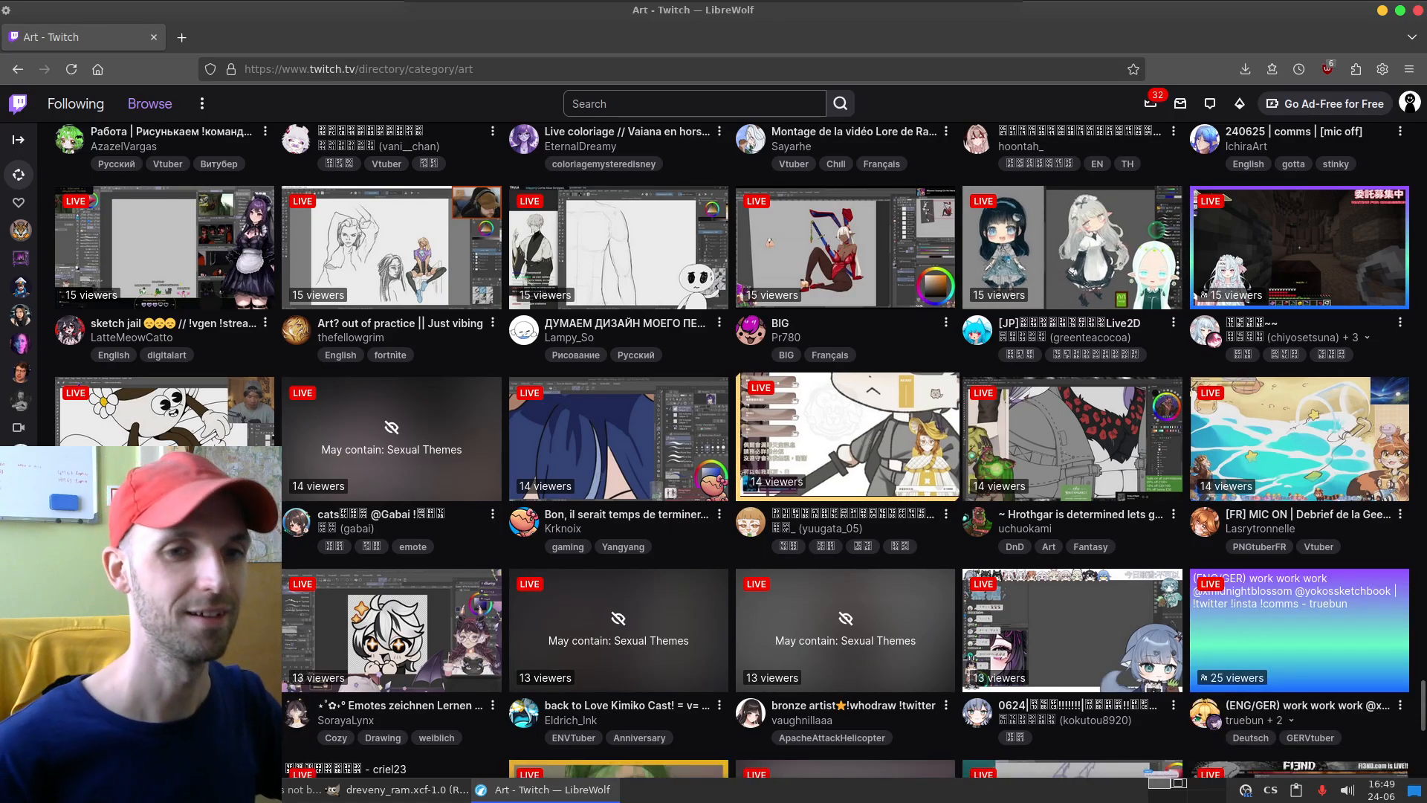
scroll(847, 439, down, 4)
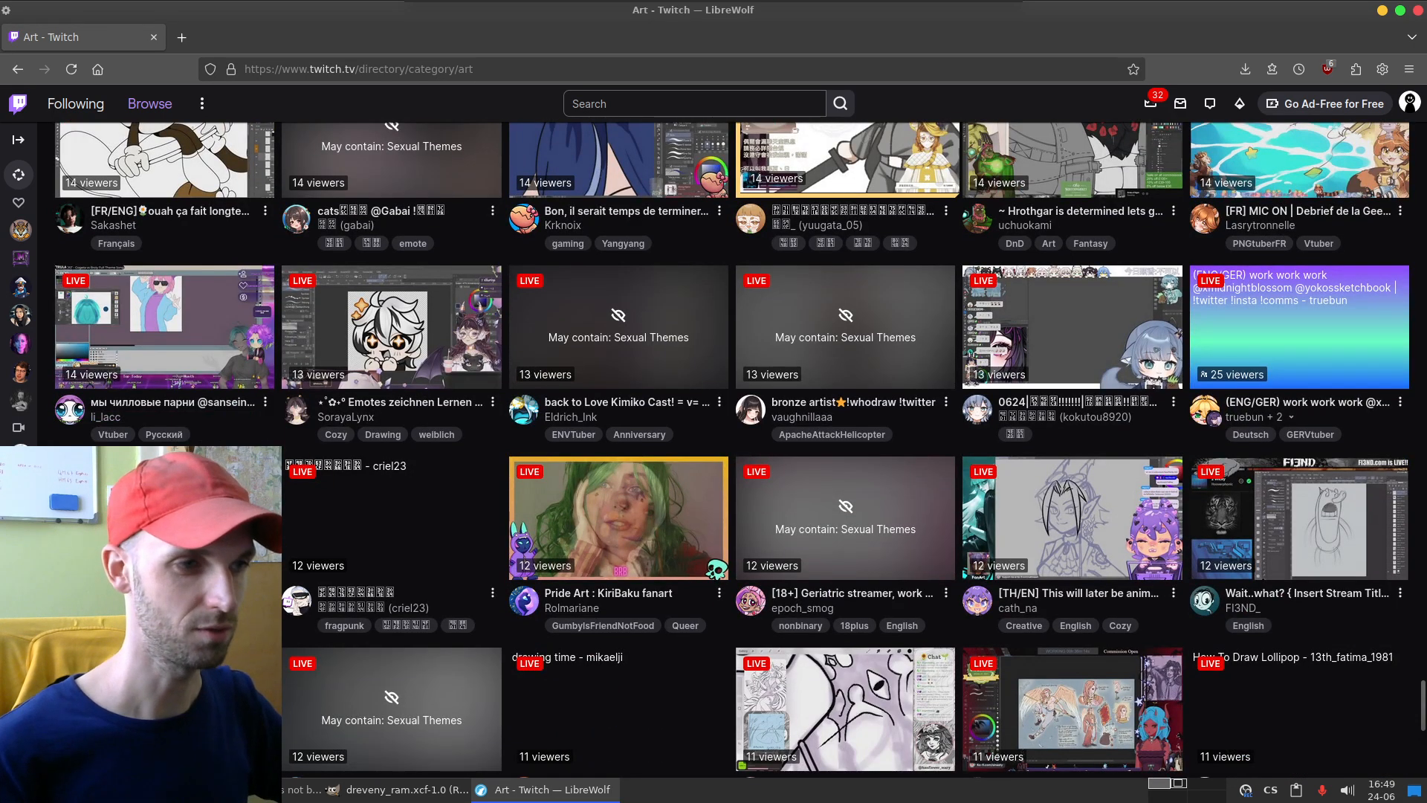
scroll(847, 245, down, 4)
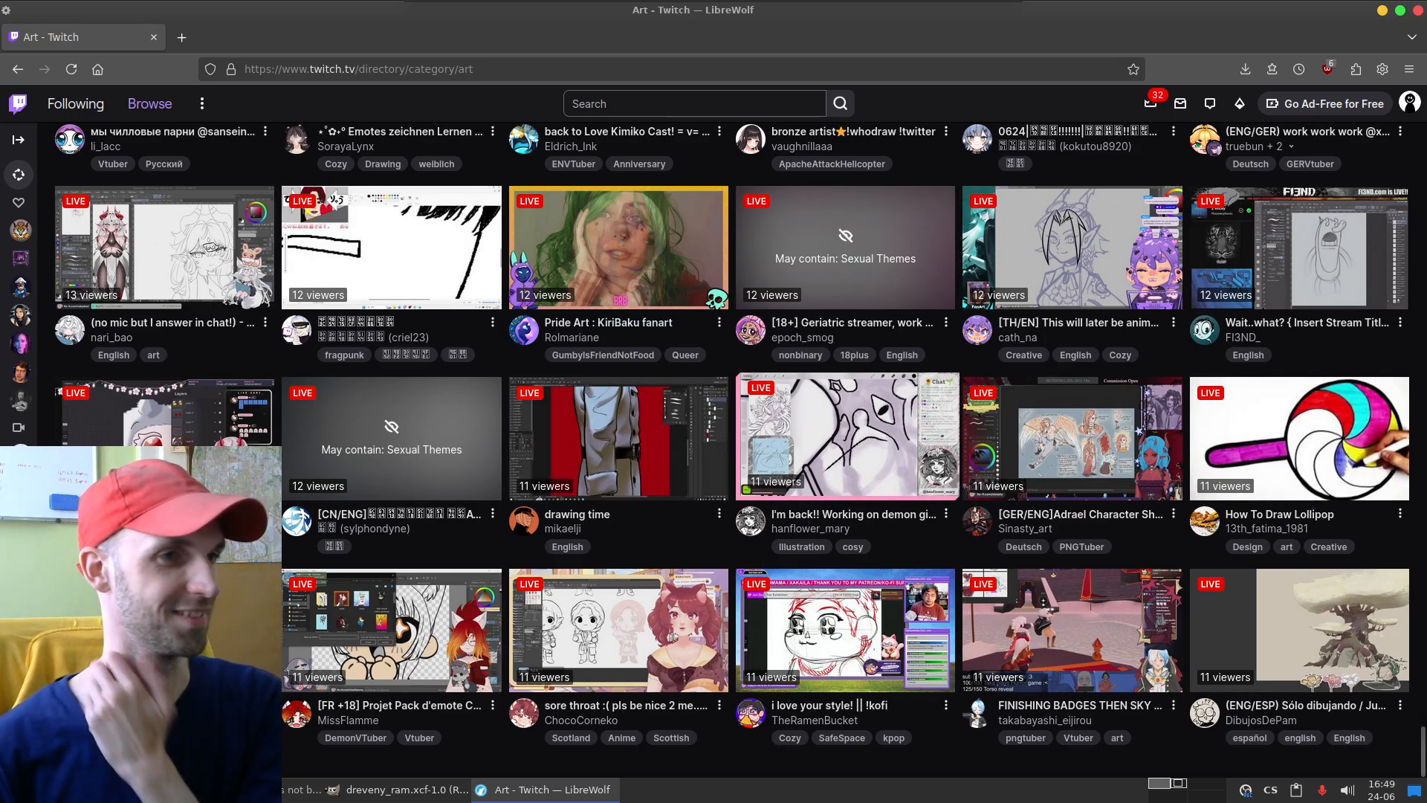
scroll(847, 461, up, 1)
scroll(847, 475, down, 1)
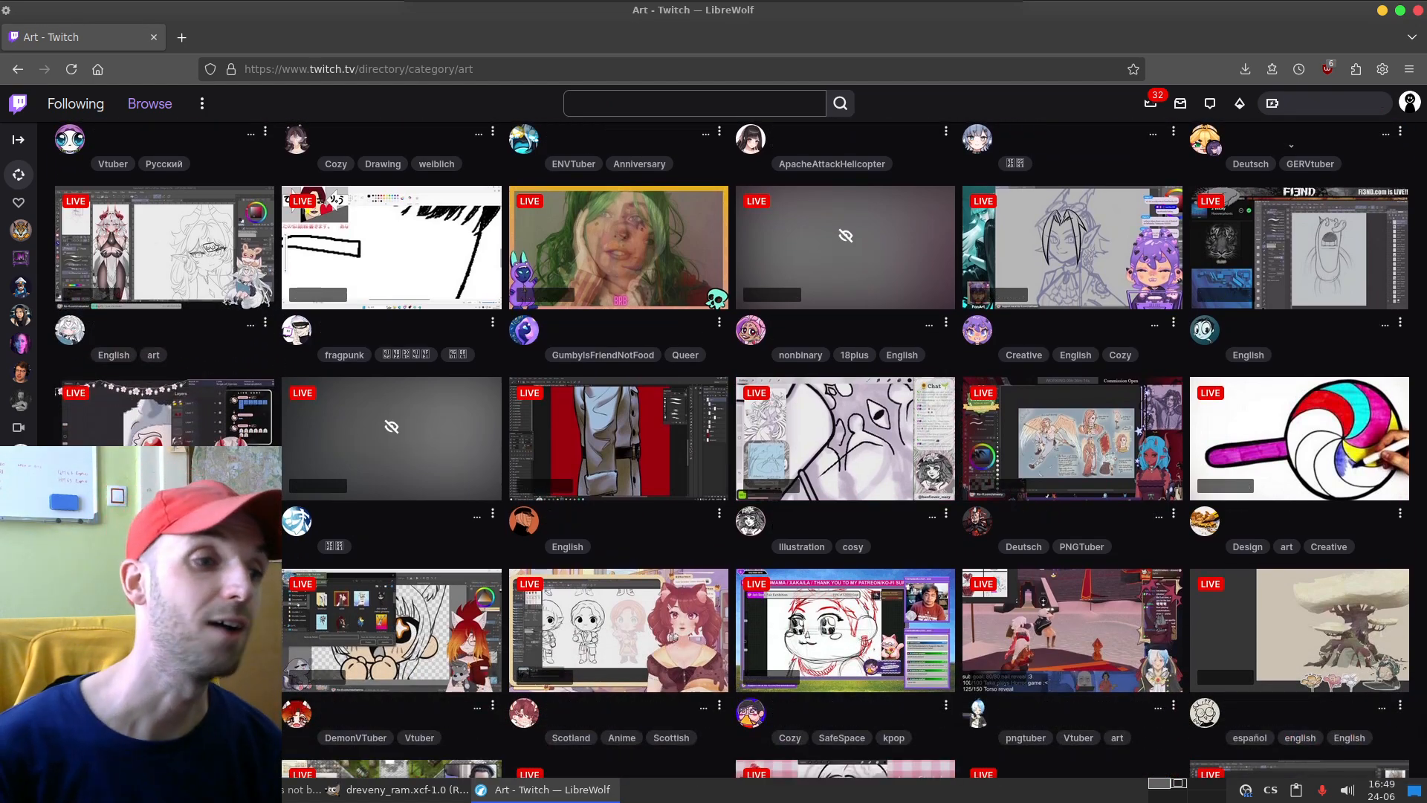
scroll(847, 446, down, 5)
scroll(623, 520, down, 6)
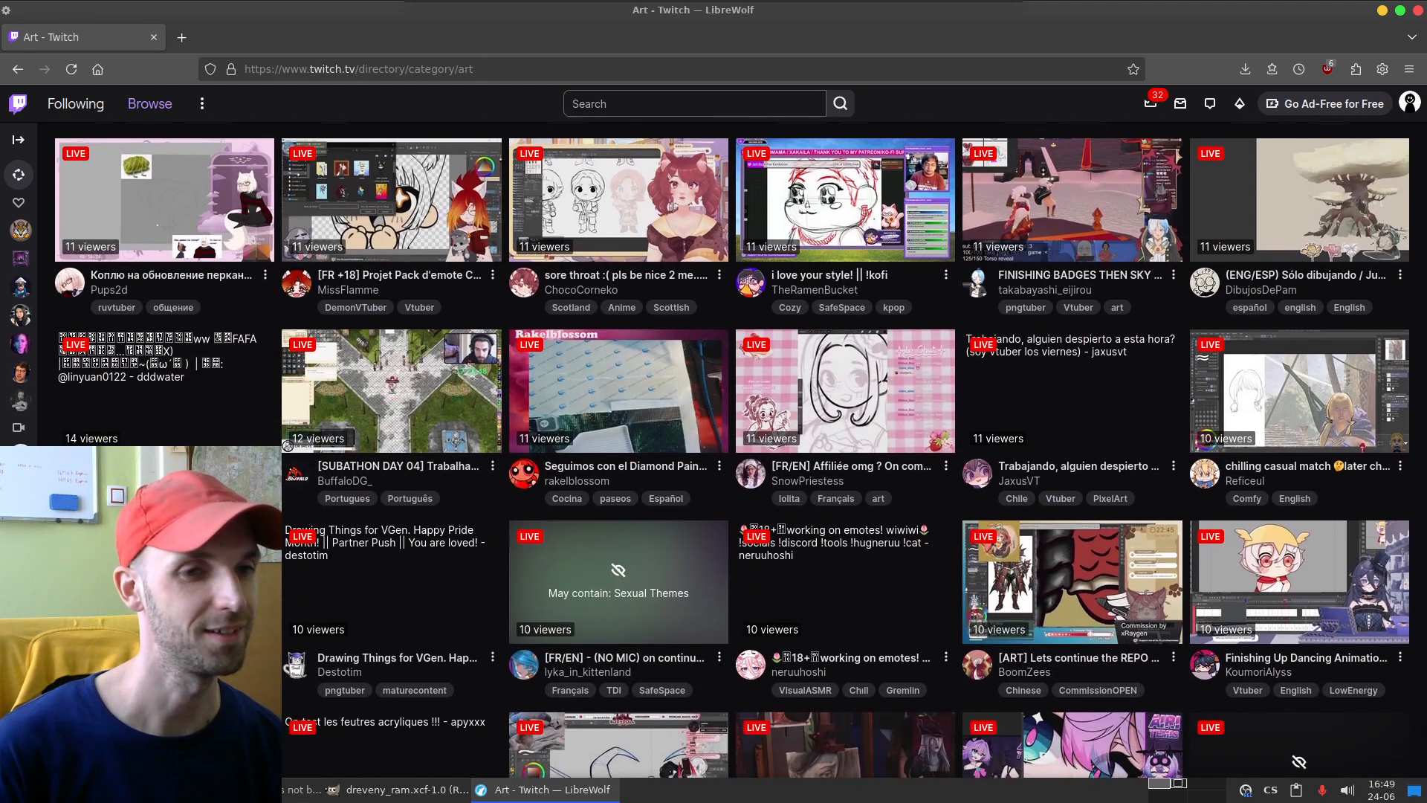
scroll(623, 521, down, 6)
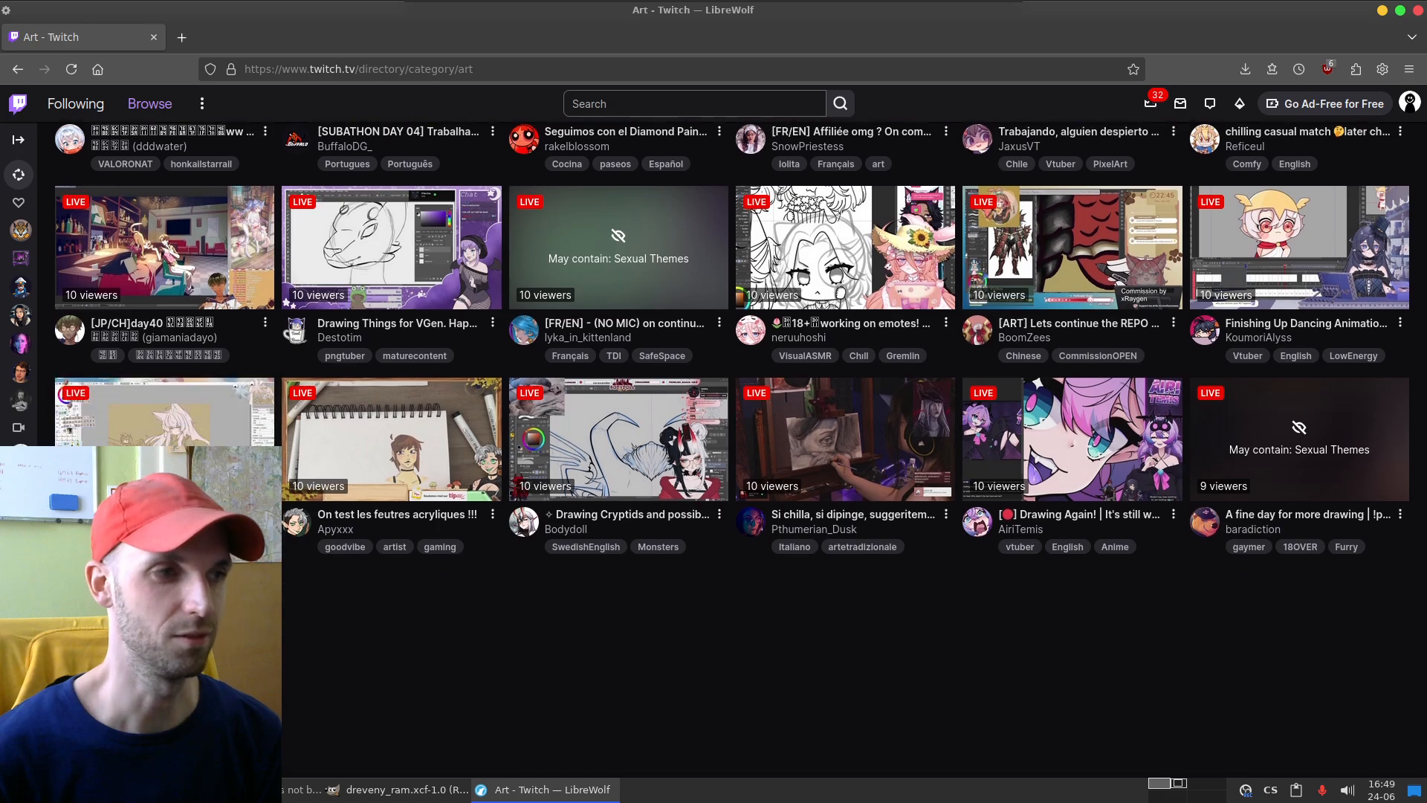
scroll(621, 438, down, 8)
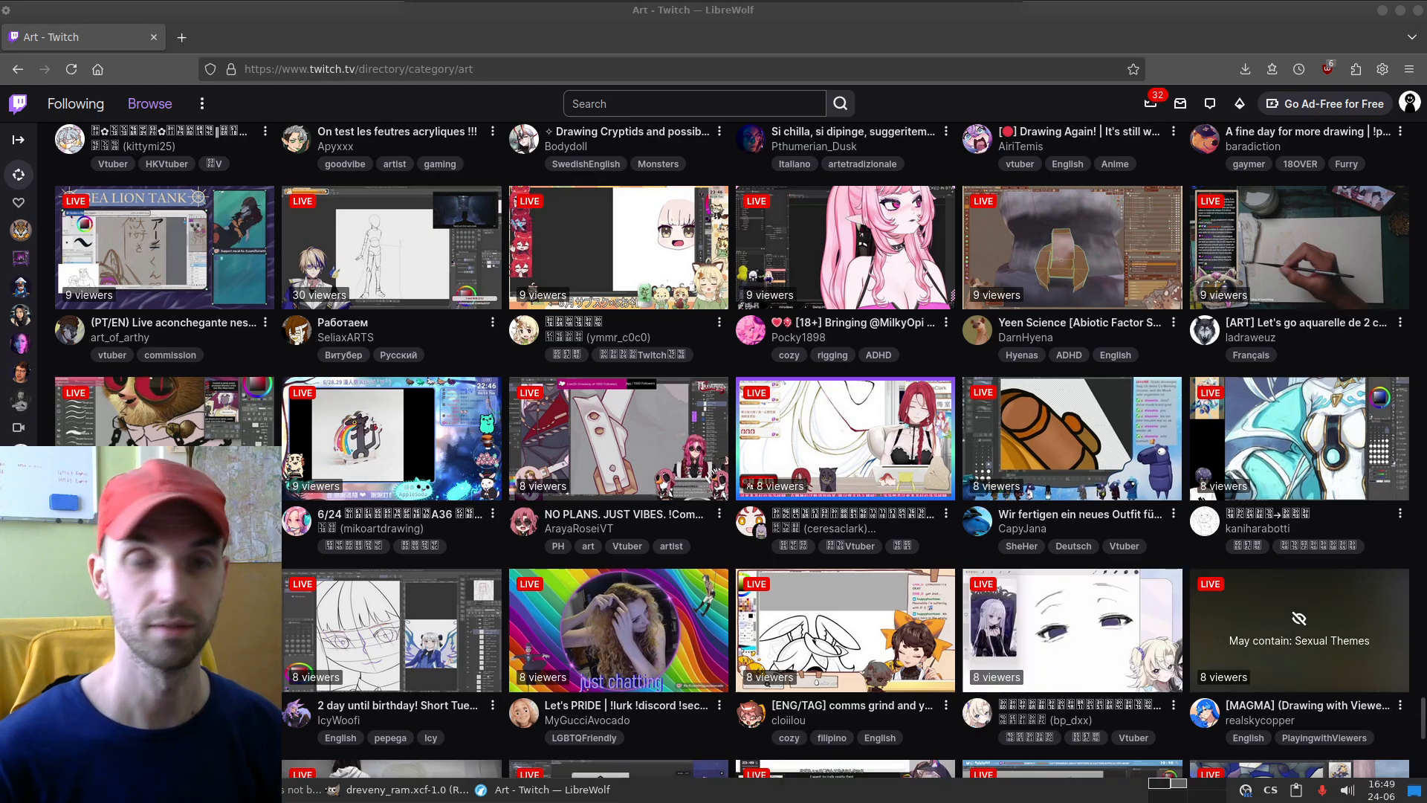
scroll(844, 446, down, 5)
scroll(732, 448, down, 3)
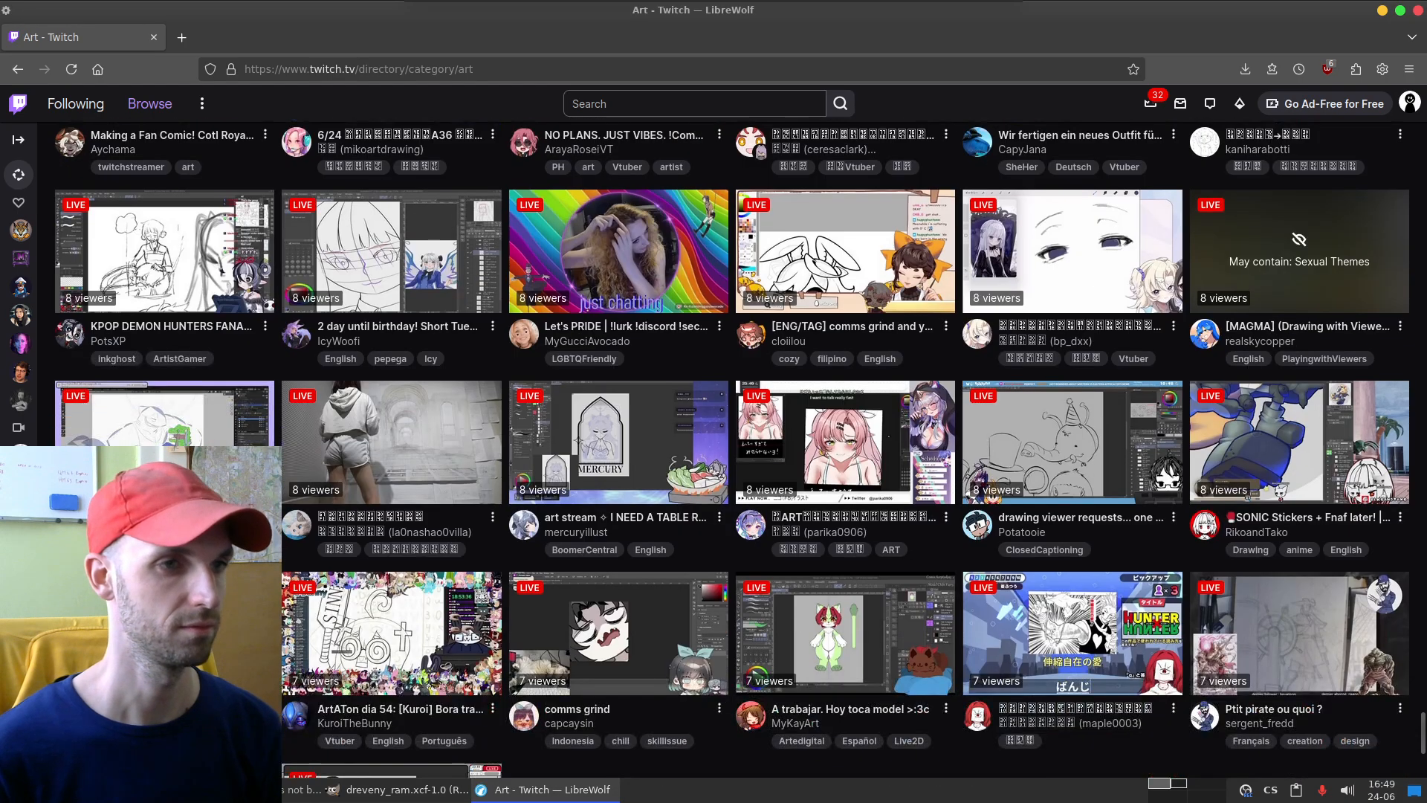
Step: Look through the remaining live channels in the Art category, from streams with 8 viewers down to the single-viewer ones ending the list
scroll(731, 449, down, 3)
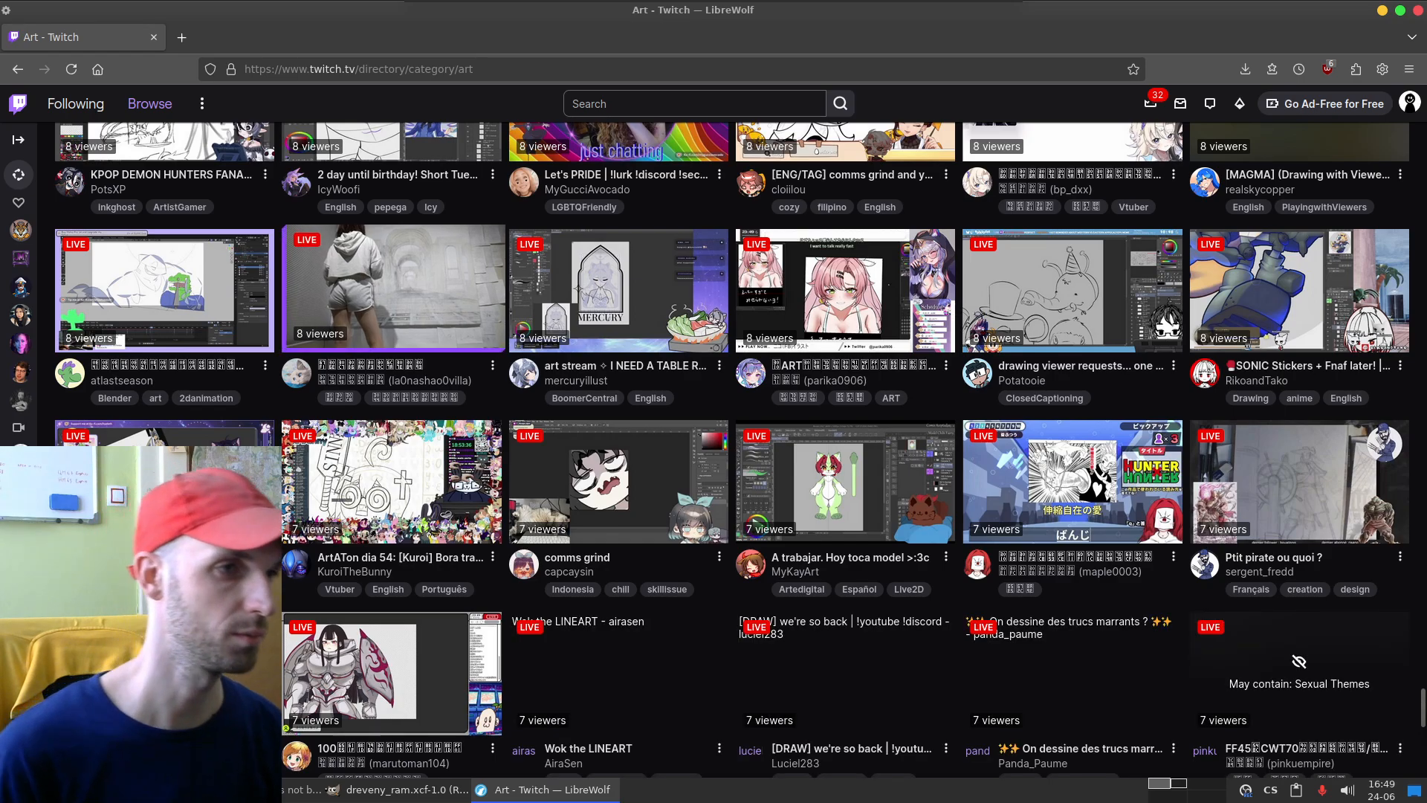
scroll(392, 298, down, 2)
scroll(392, 297, down, 3)
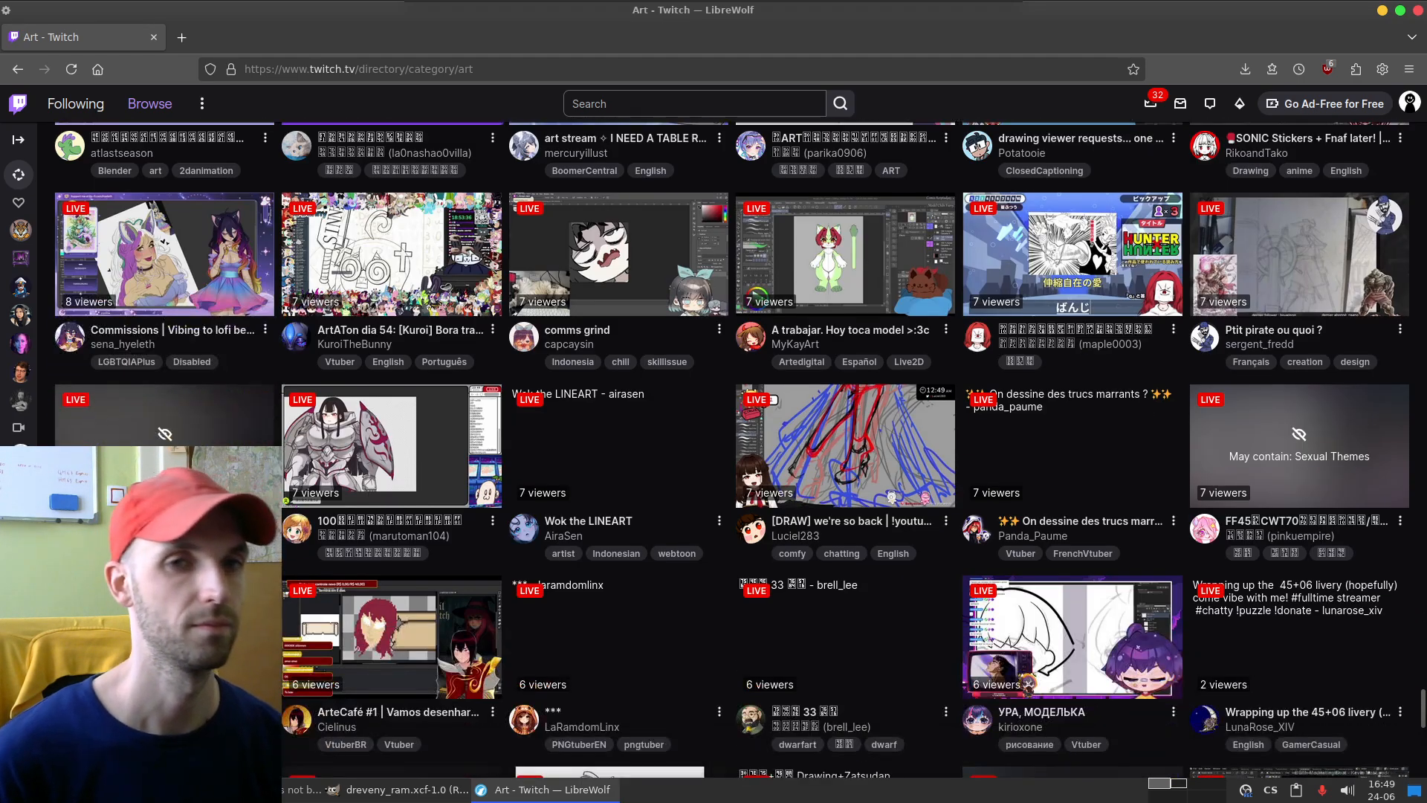
scroll(621, 631, down, 11)
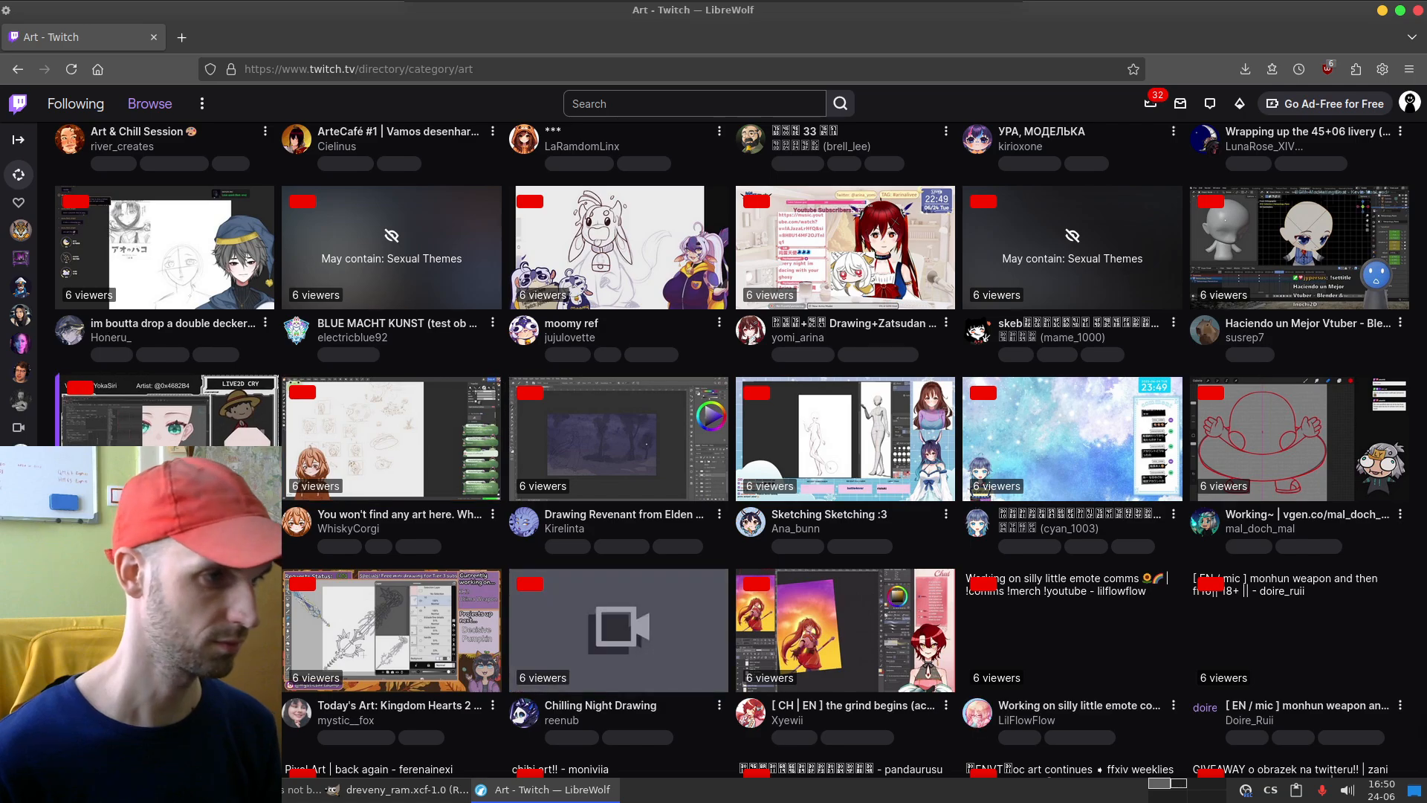
scroll(586, 680, down, 8)
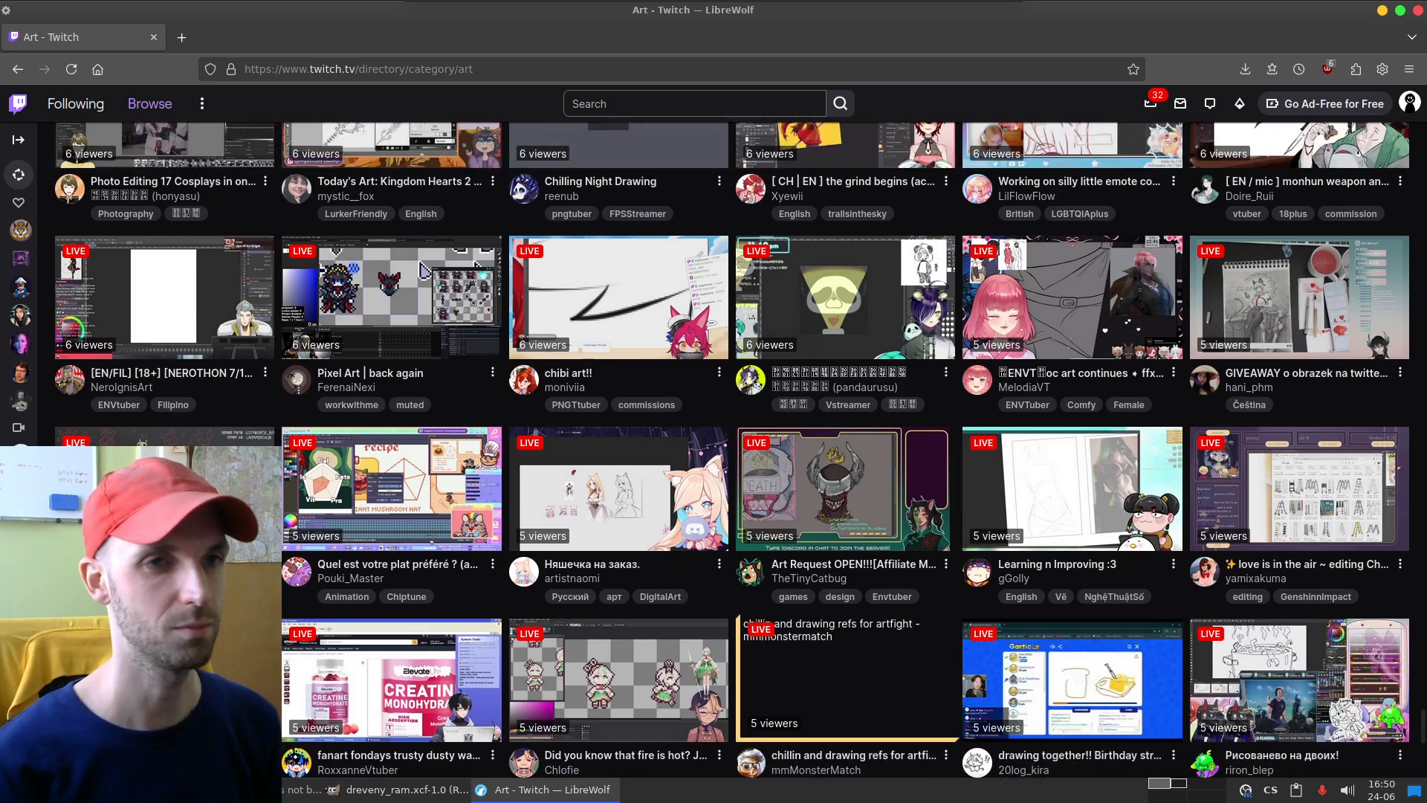
scroll(740, 448, down, 6)
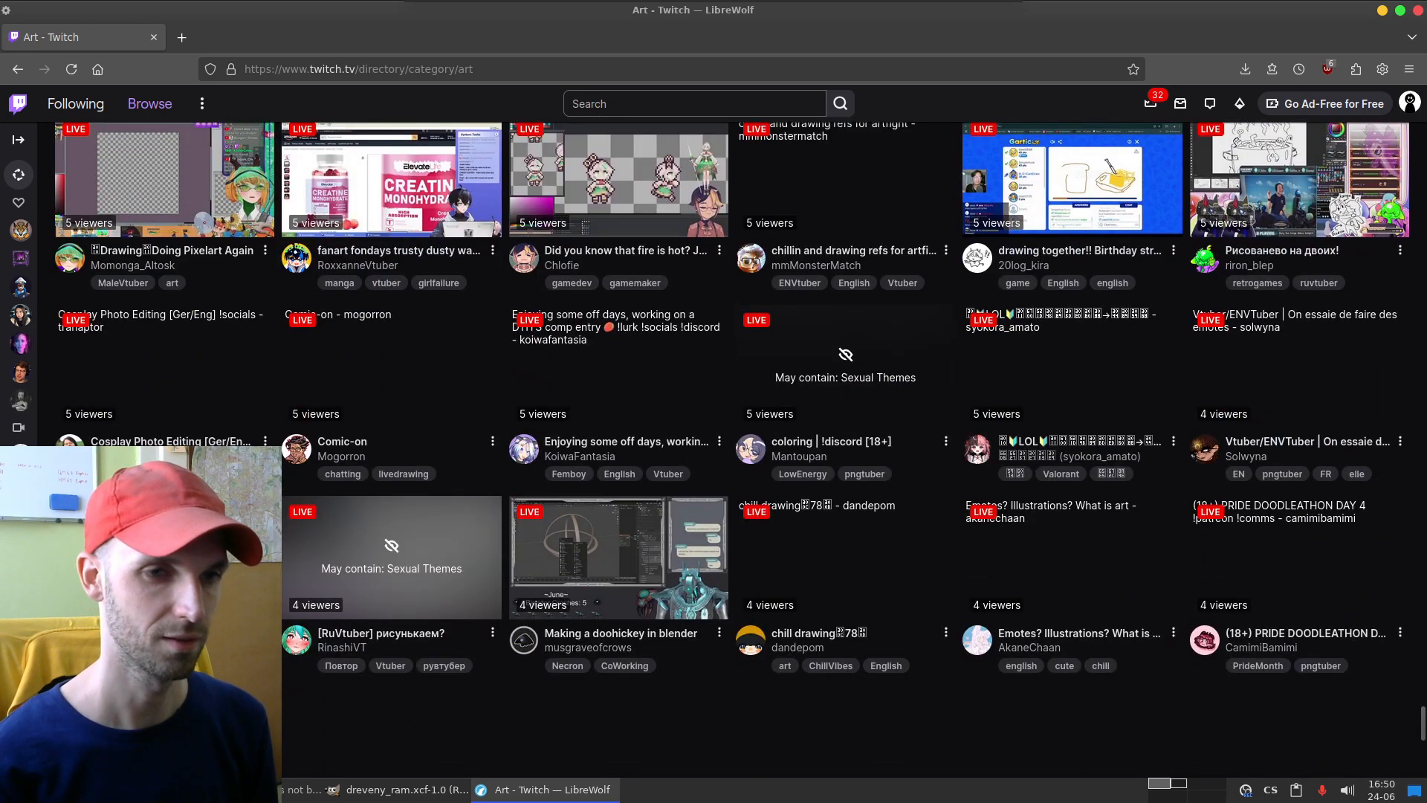
scroll(740, 449, down, 2)
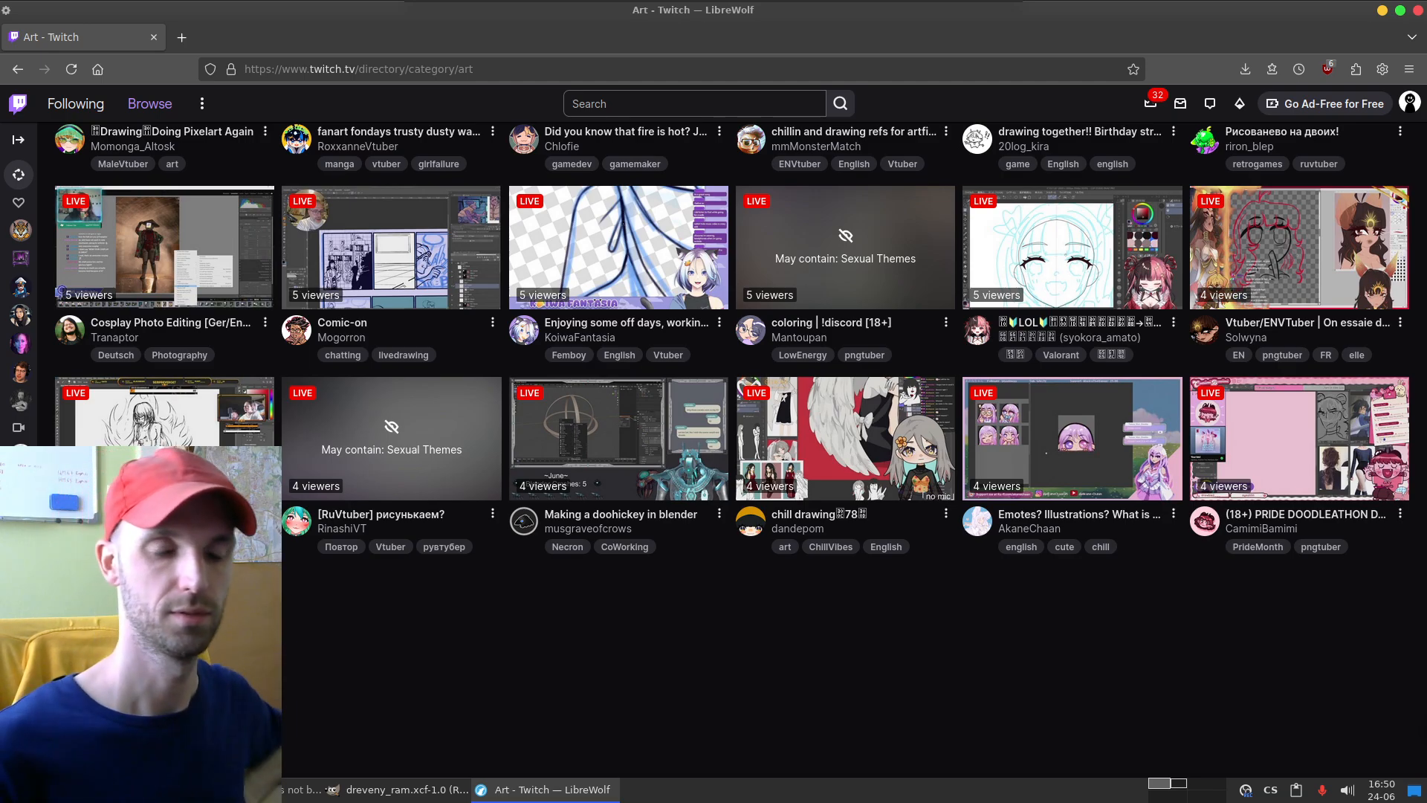
scroll(847, 591, down, 3)
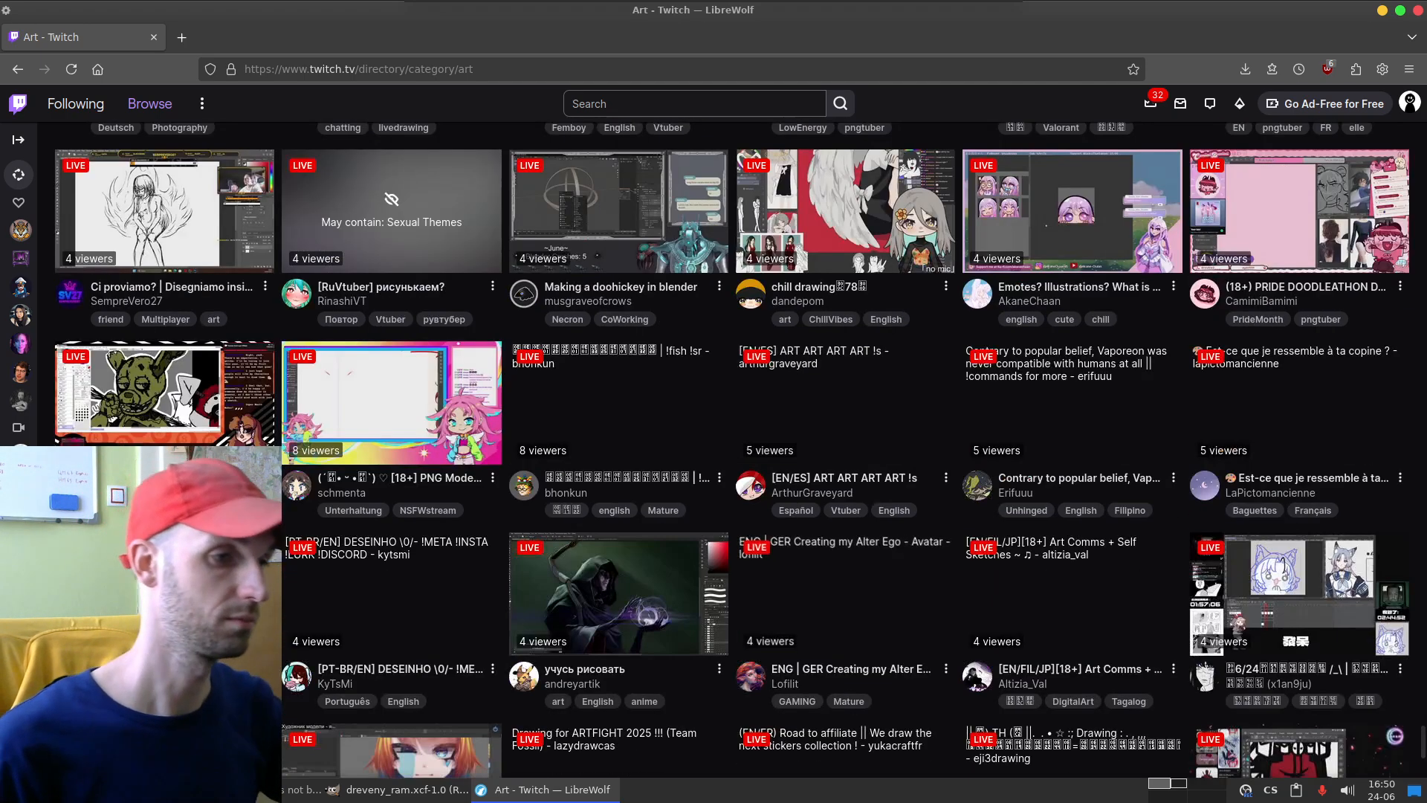
scroll(848, 591, down, 3)
scroll(848, 591, down, 2)
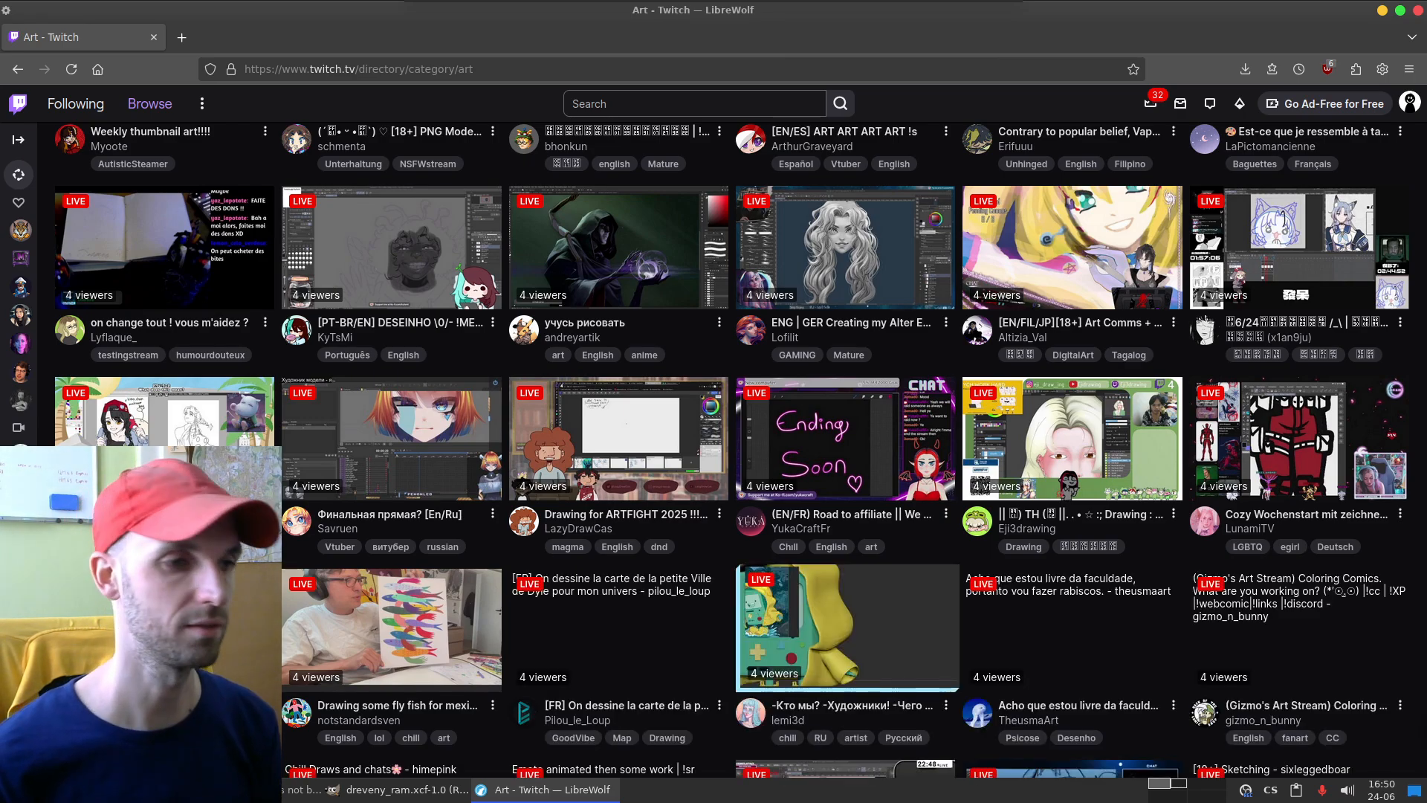
scroll(718, 515, down, 5)
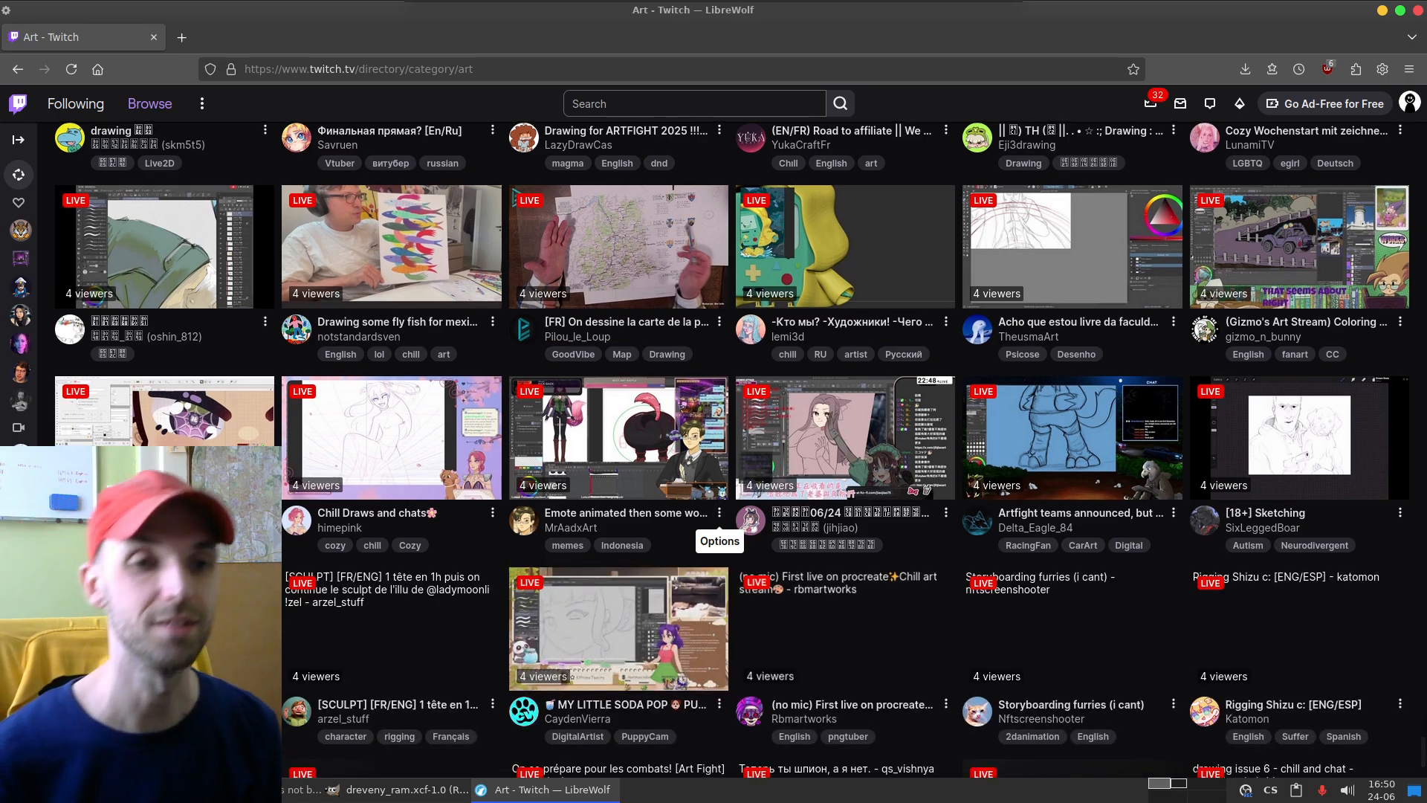
scroll(720, 514, down, 3)
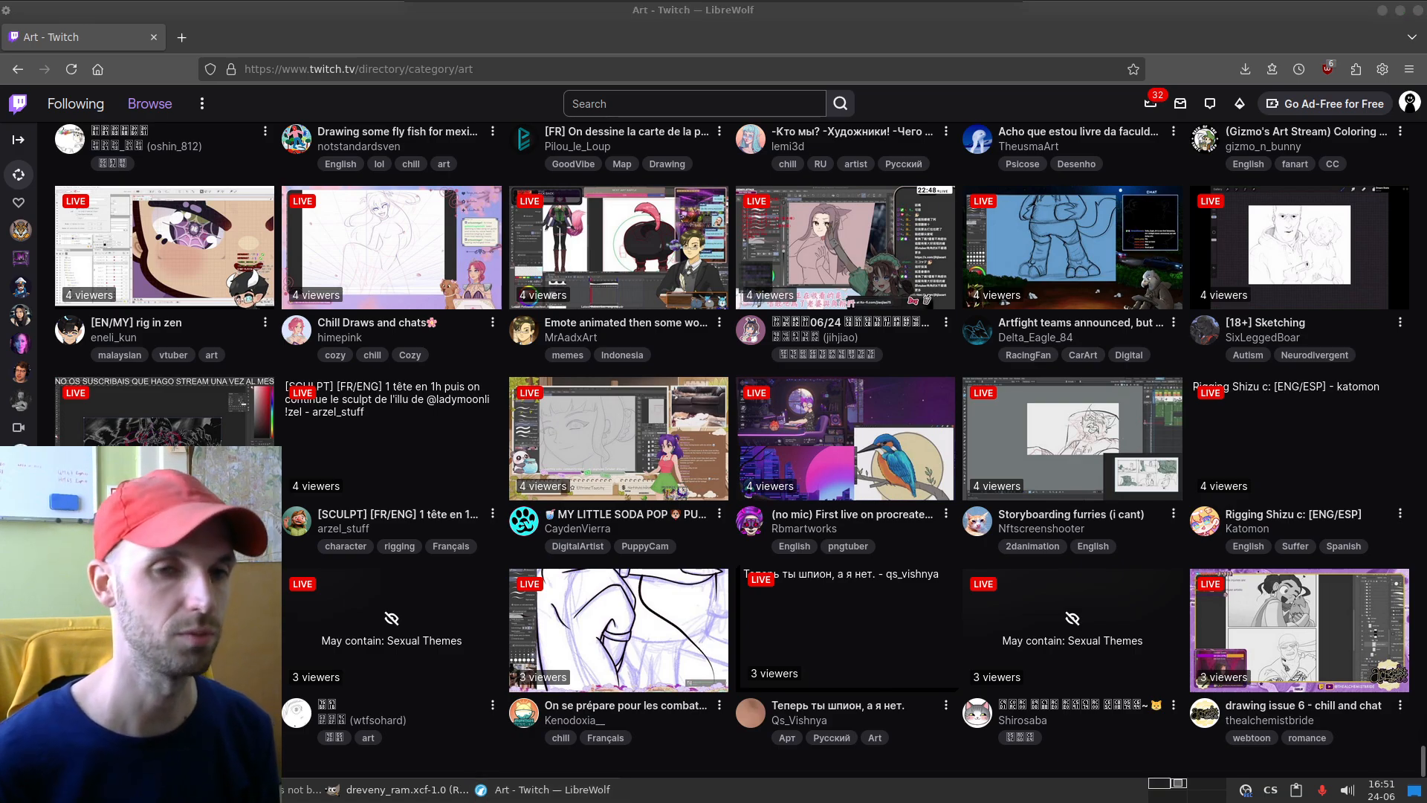
key(alt+Tab)
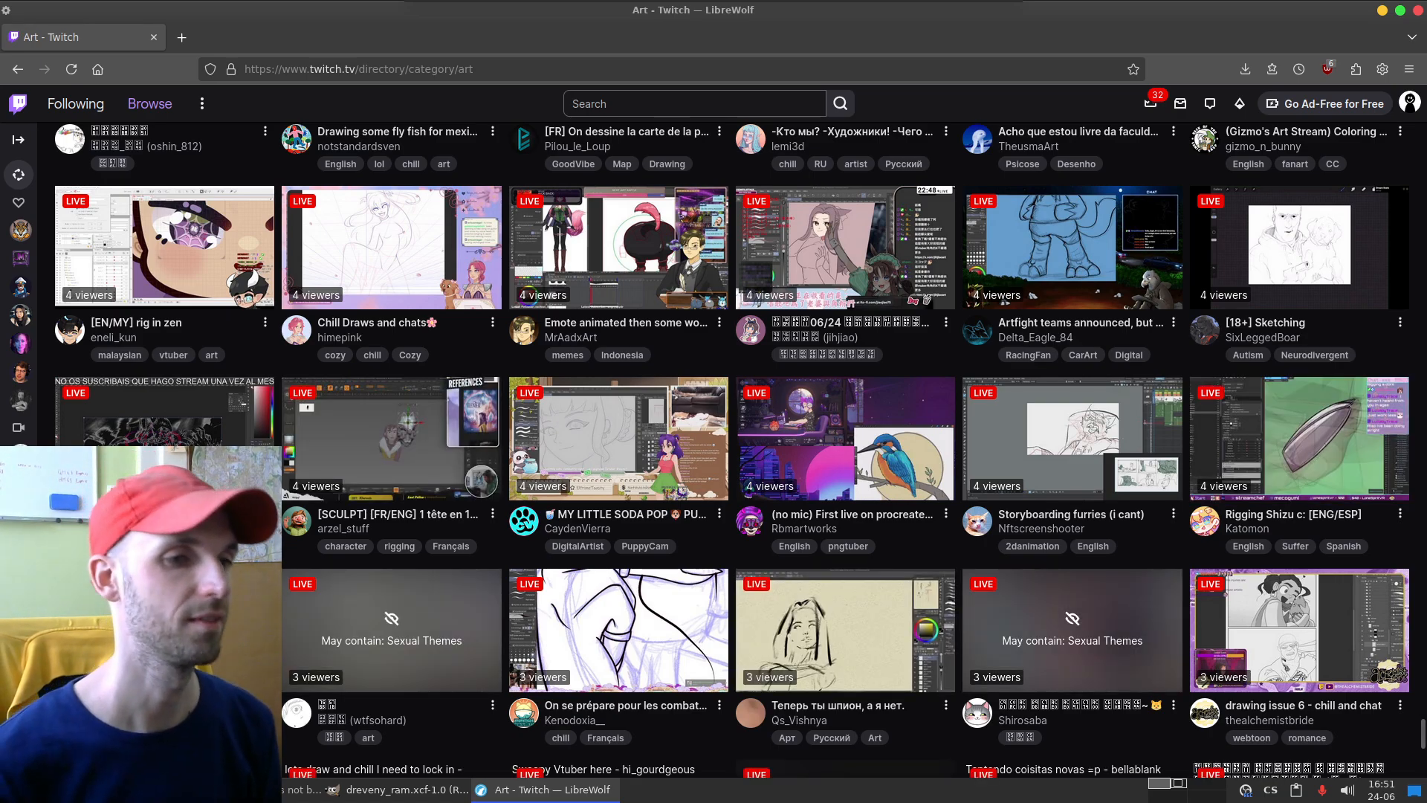
scroll(845, 446, down, 7)
scroll(845, 446, down, 1)
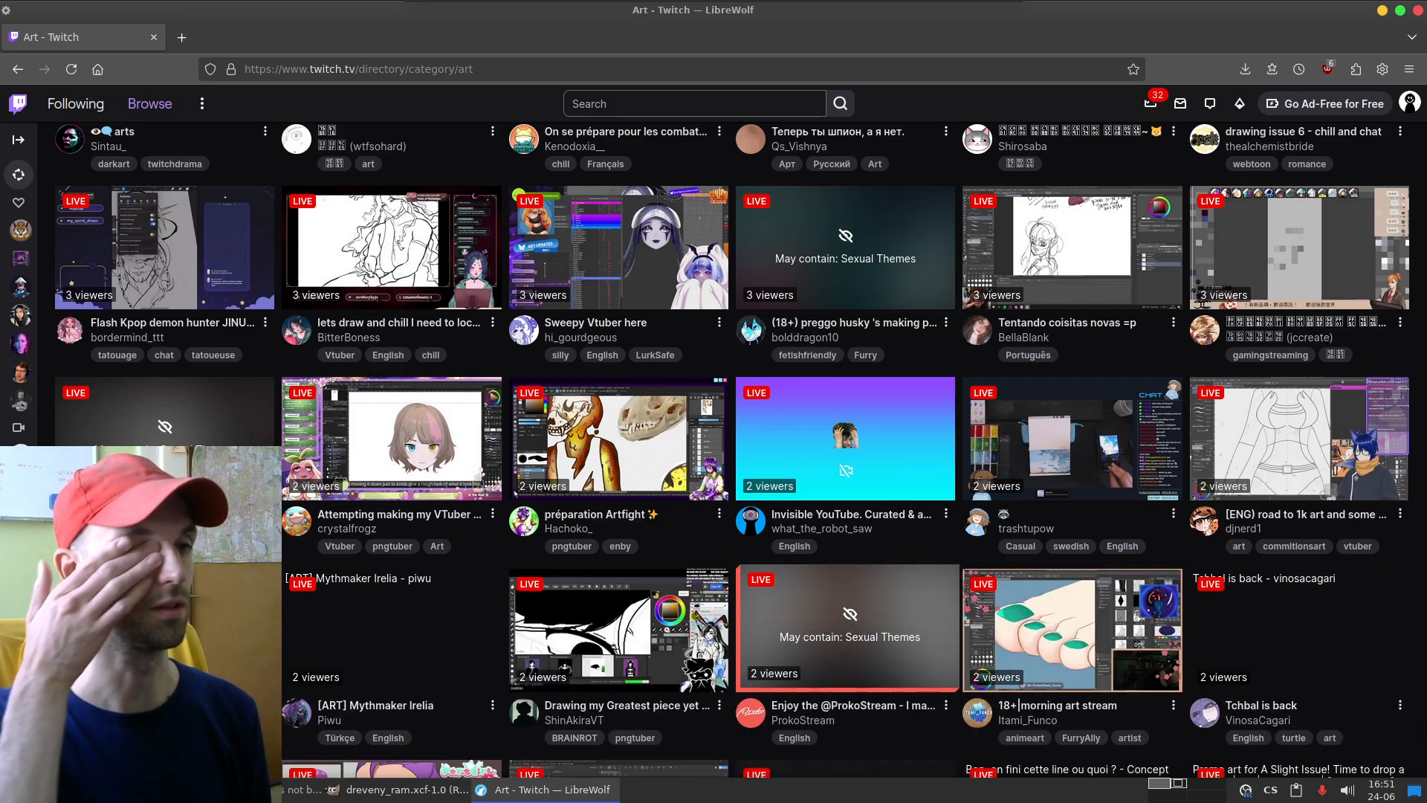
scroll(731, 448, down, 5)
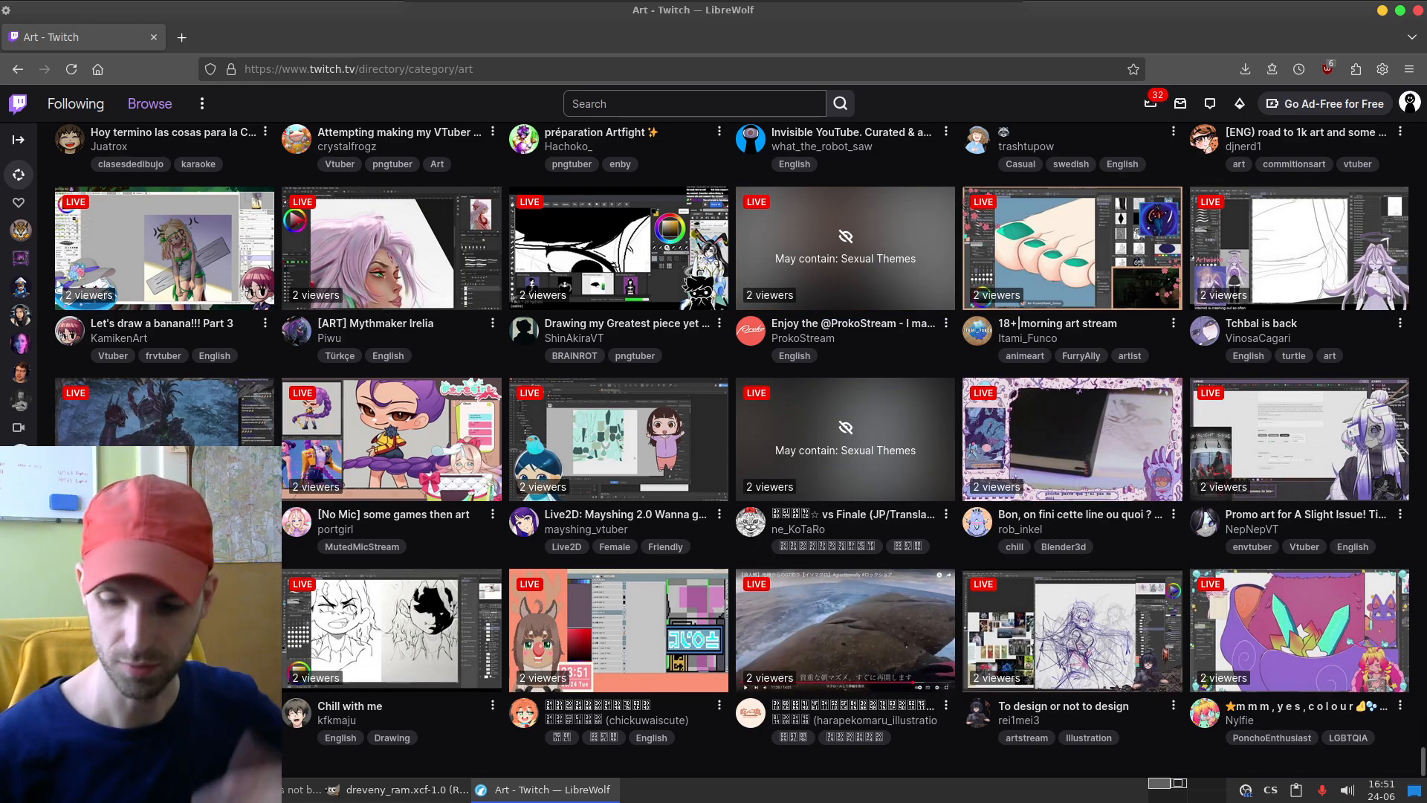
scroll(1019, 323, down, 3)
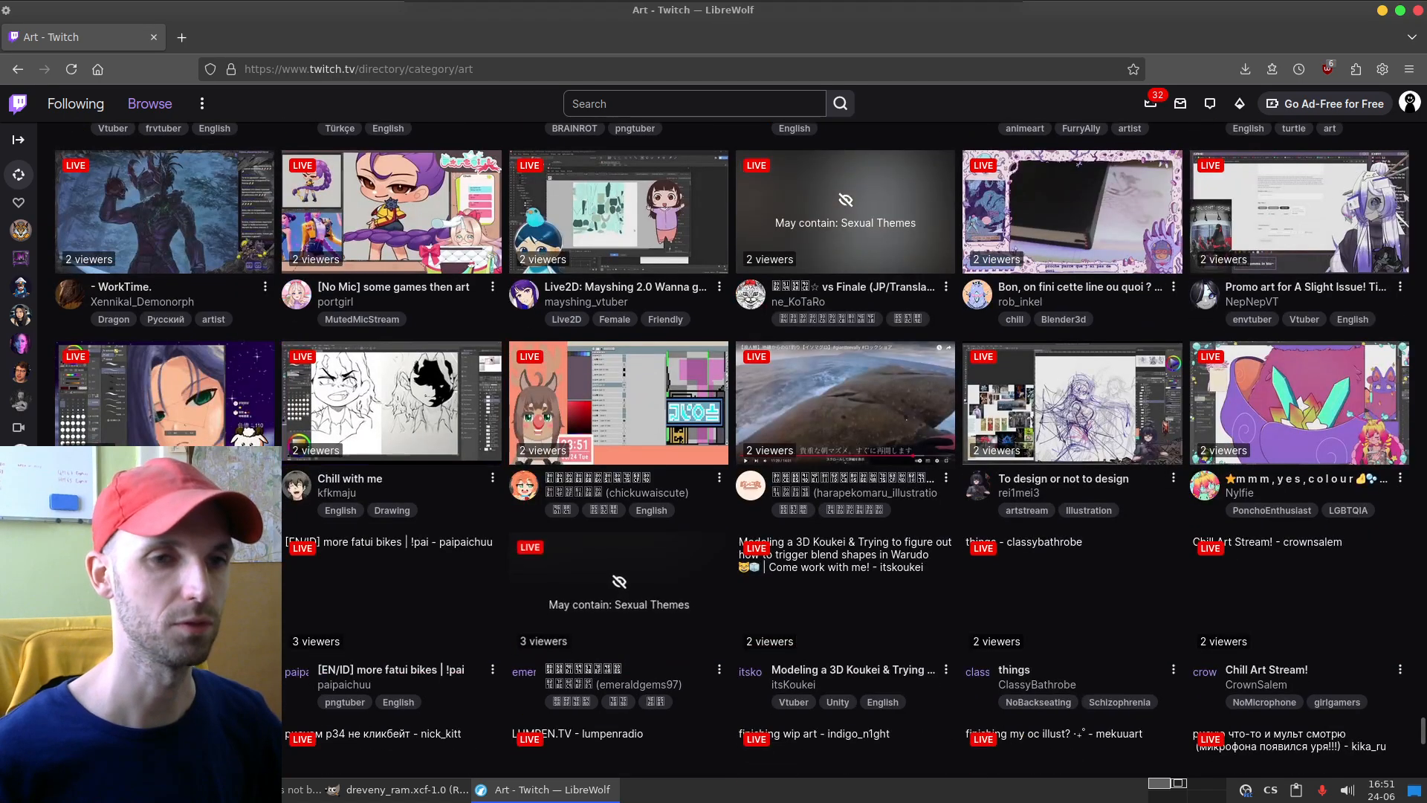
scroll(1018, 322, down, 3)
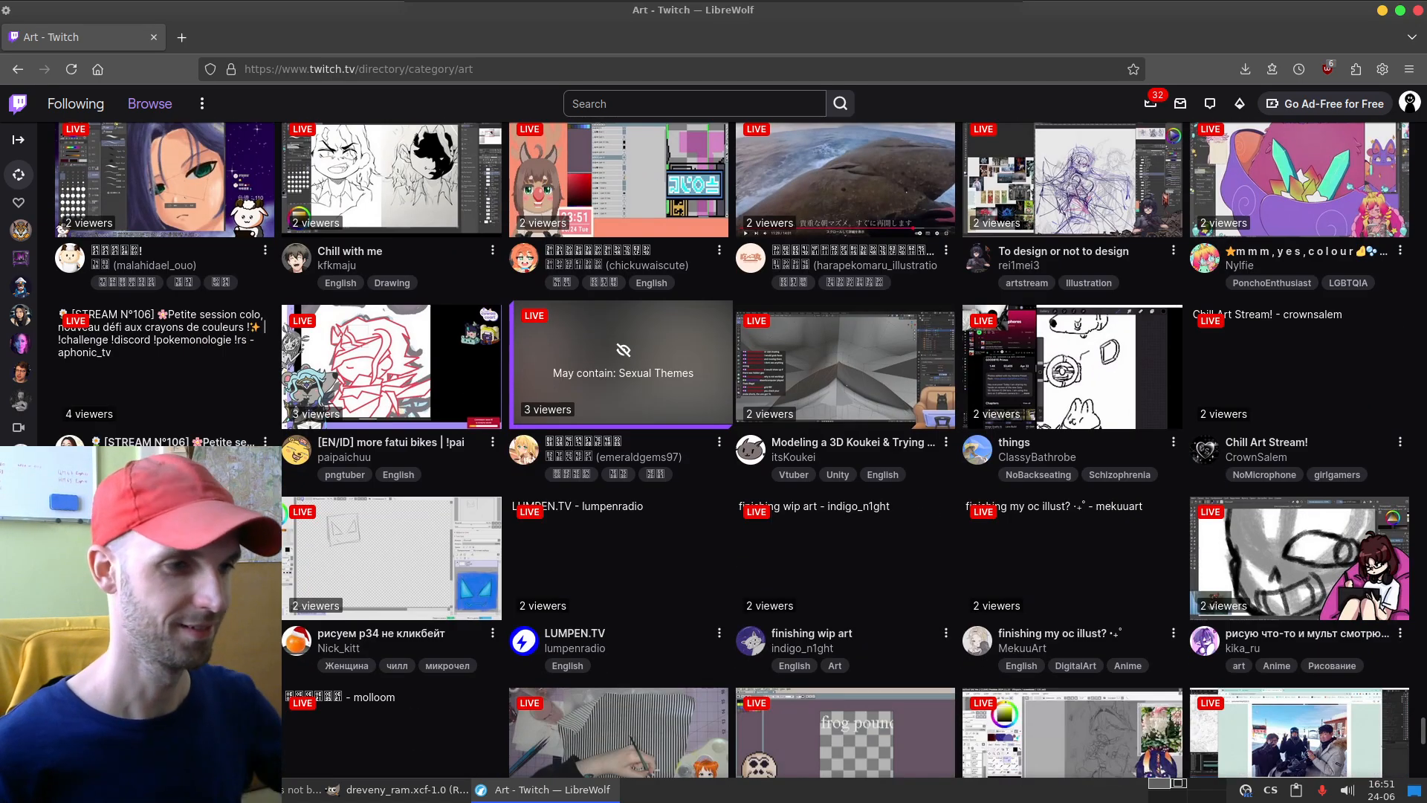
scroll(1019, 323, down, 5)
scroll(1019, 323, down, 1)
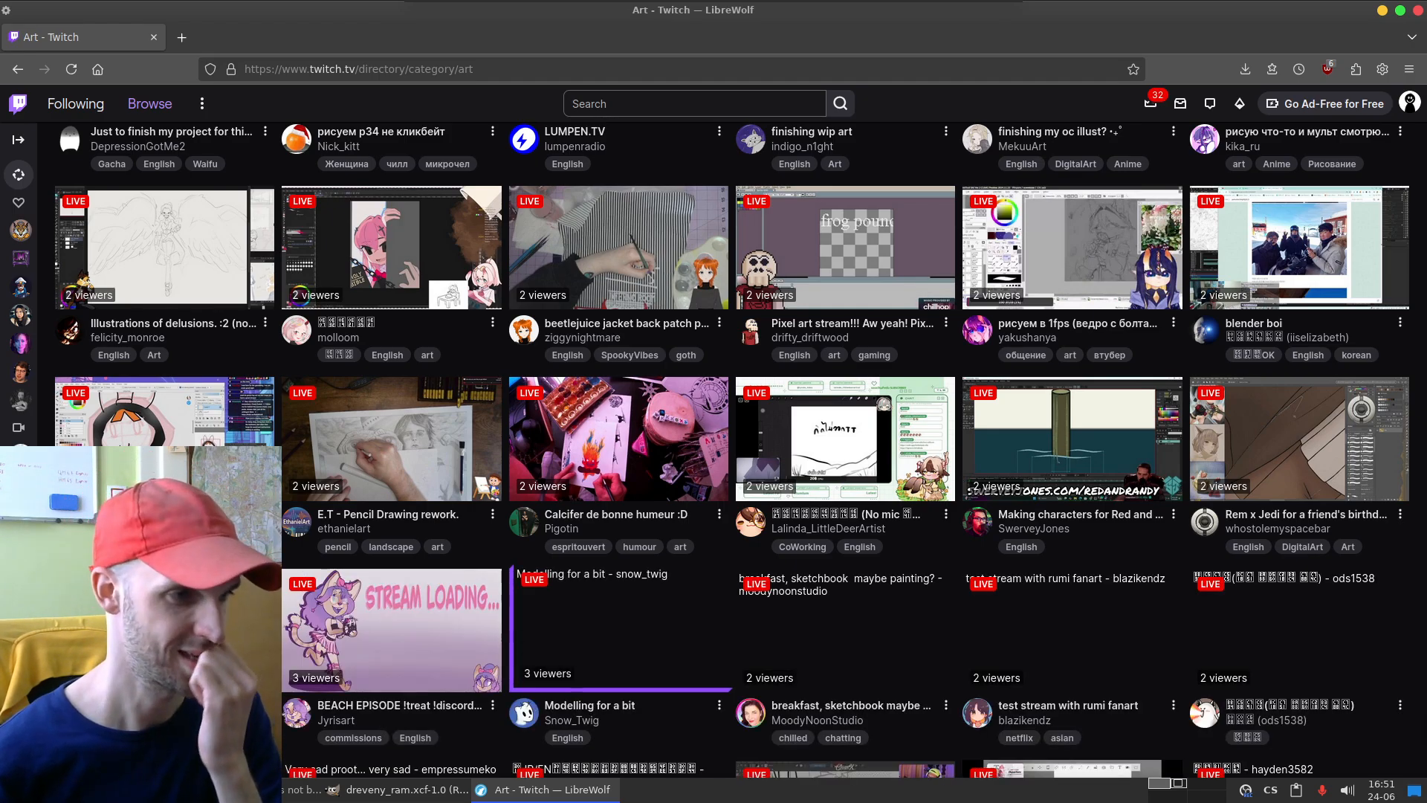
scroll(732, 446, down, 3)
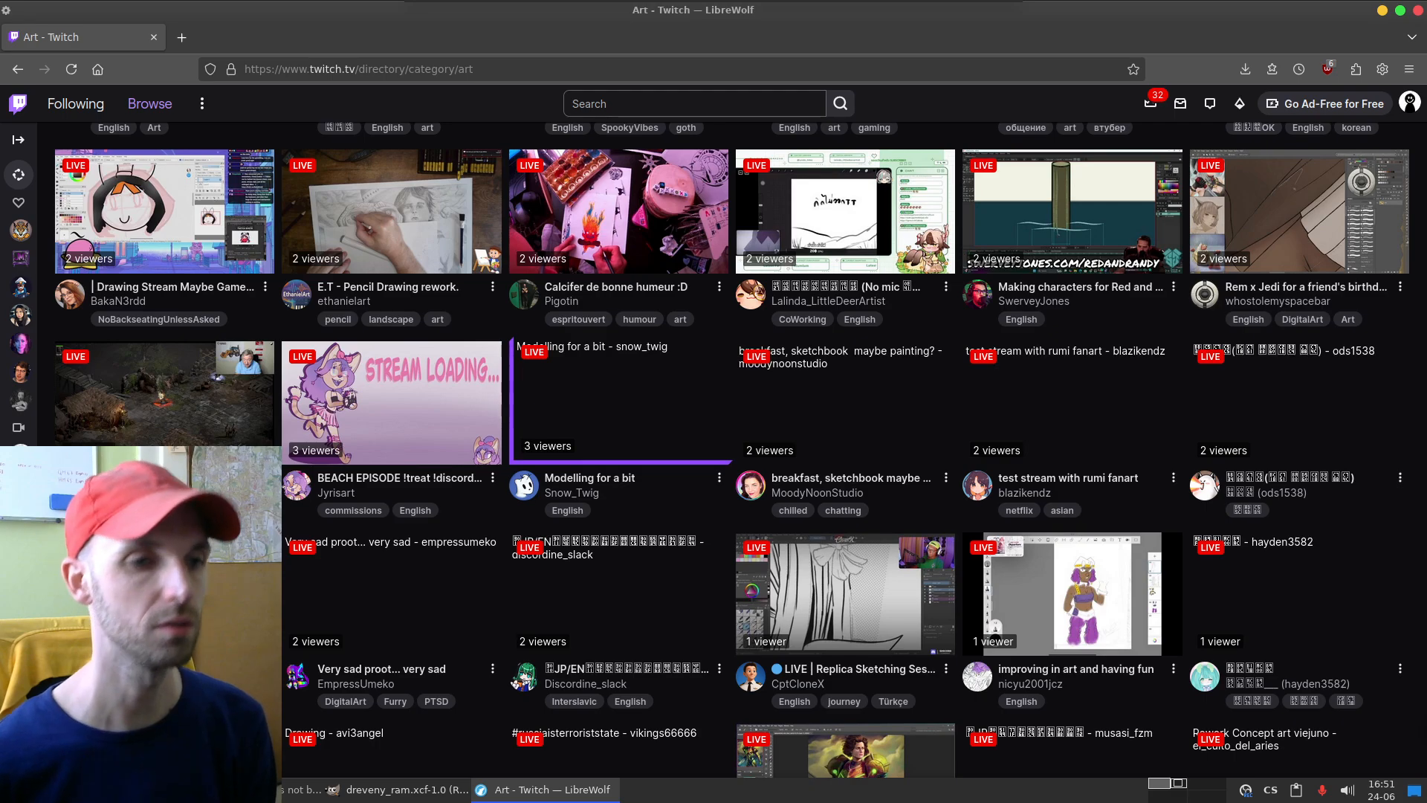
scroll(731, 446, down, 5)
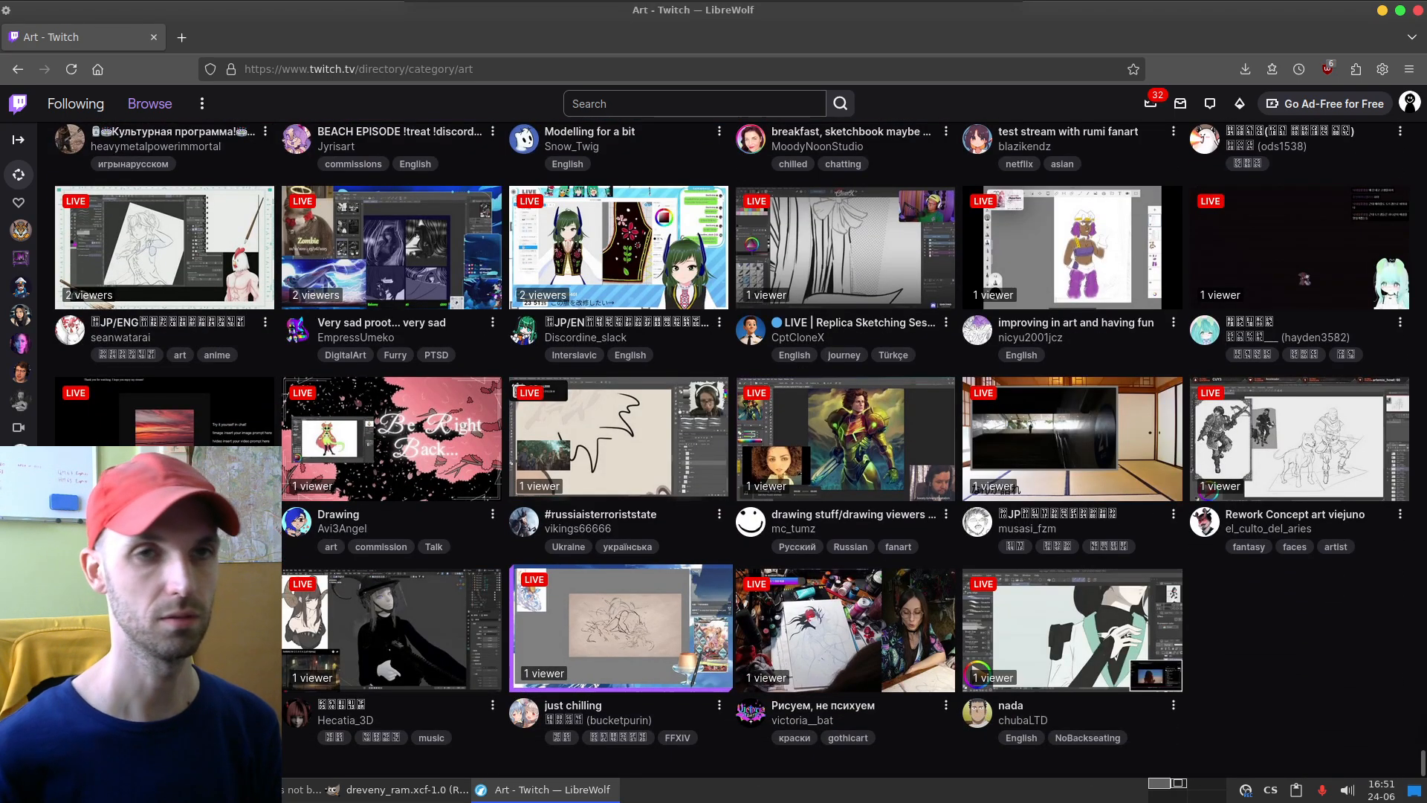
Step: Switch to GIMP and add a new layer directly above Layer #5 in dreveny_ram.xcf
key(alt+Tab)
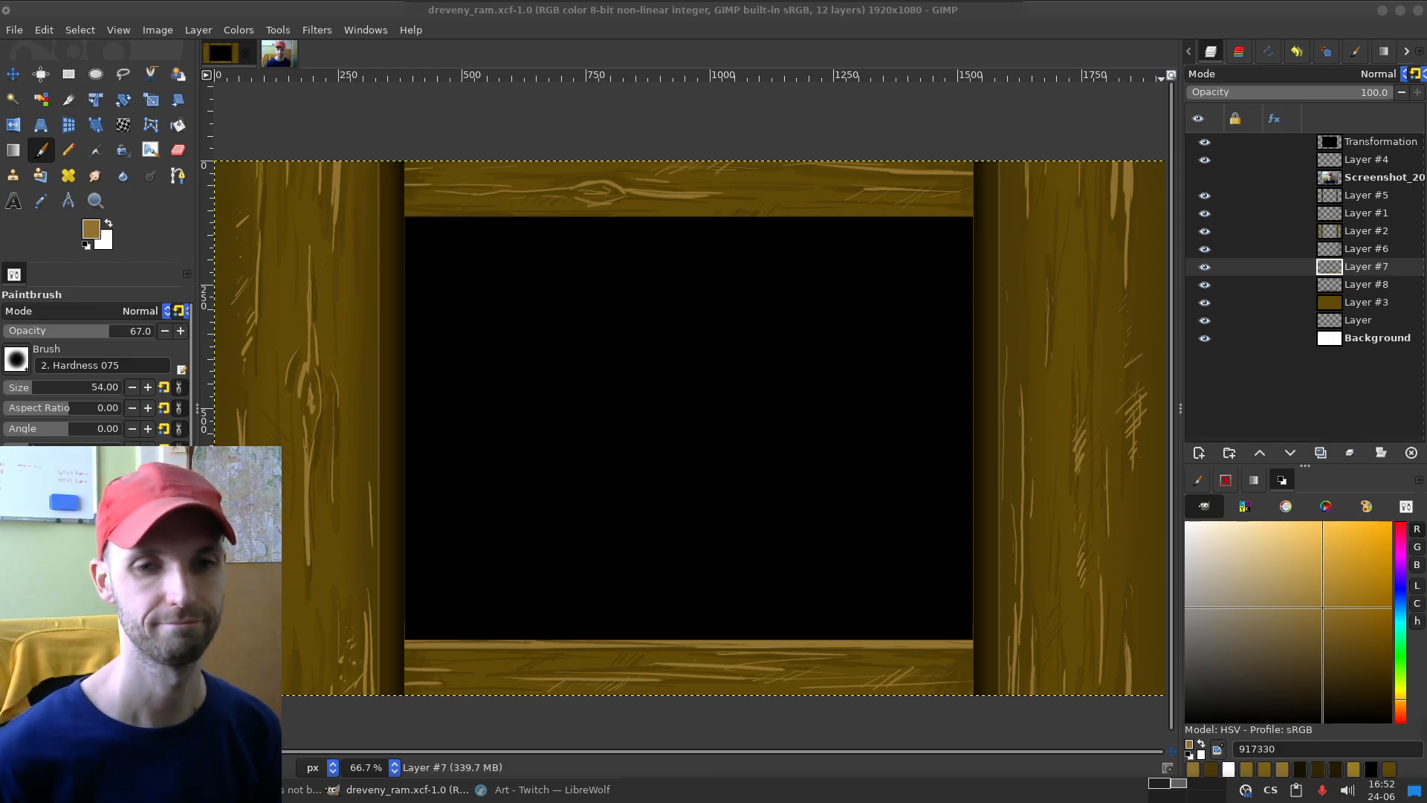
click(1366, 196)
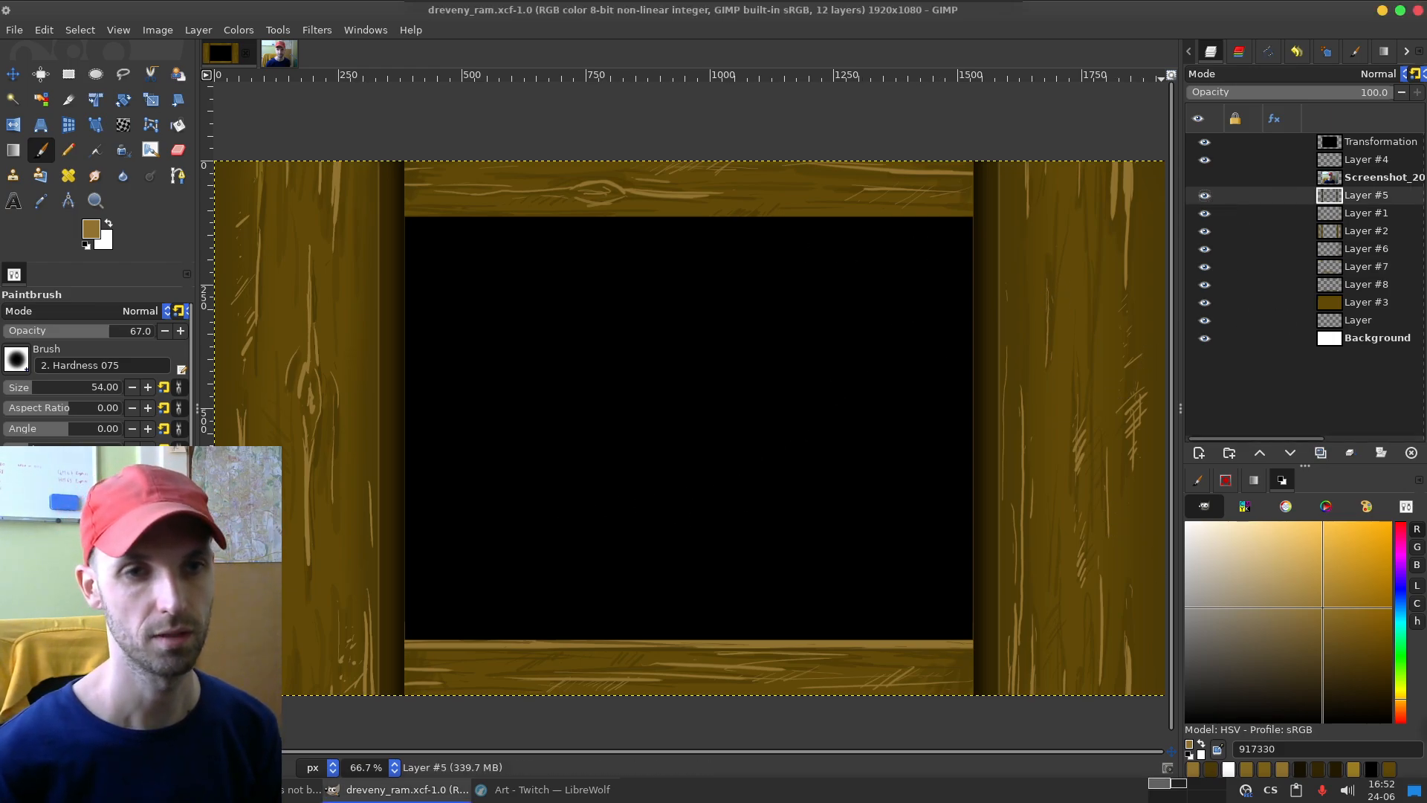
click(1198, 453)
key(Return)
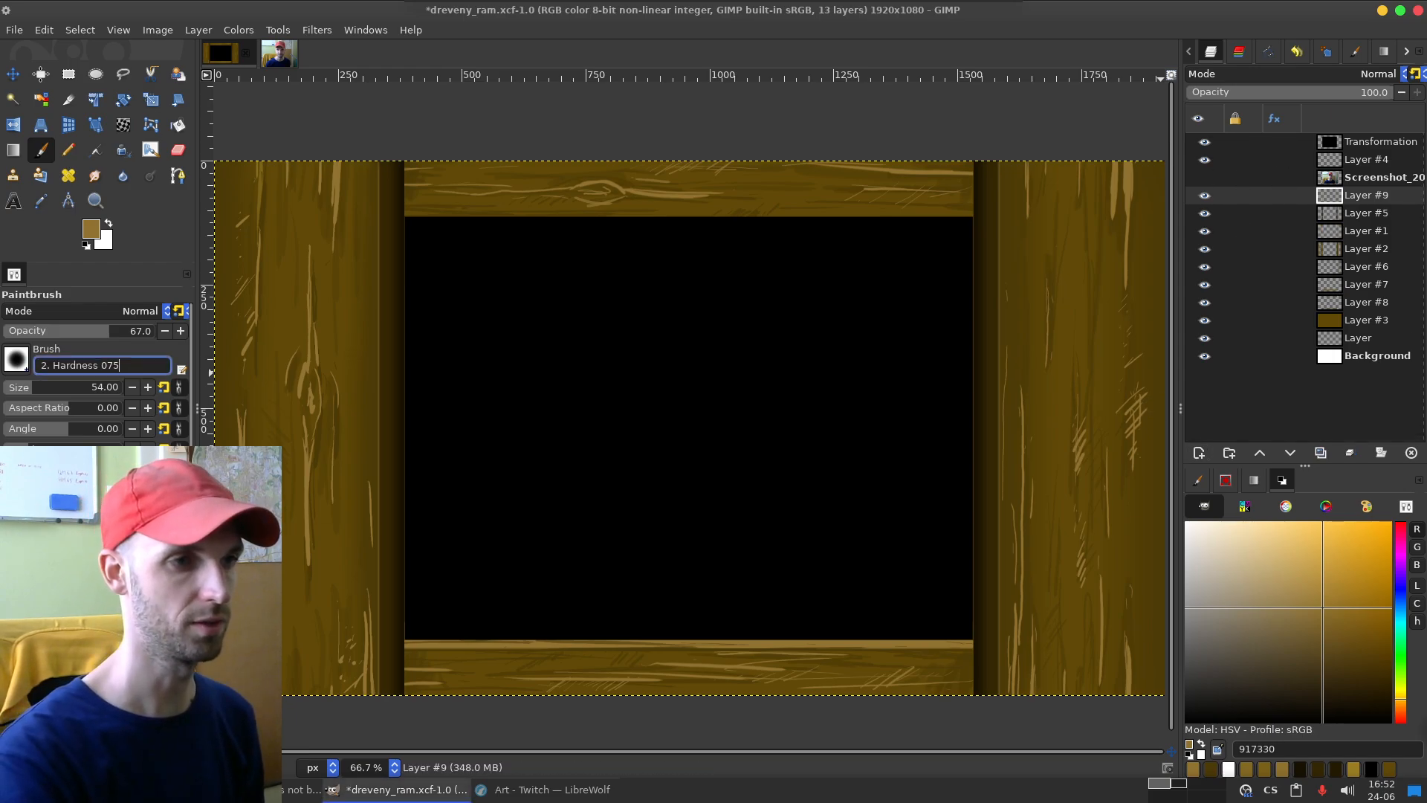
Step: Set the Paintbrush to 100 opacity with black 000000, try strokes across the left board, and undo them
mouse_move(330, 383)
mouse_down()
mouse_move(375, 475)
mouse_move(401, 483)
mouse_up()
key(ctrl+z)
drag(110, 332, 159, 331)
ctrl+click(329, 366)
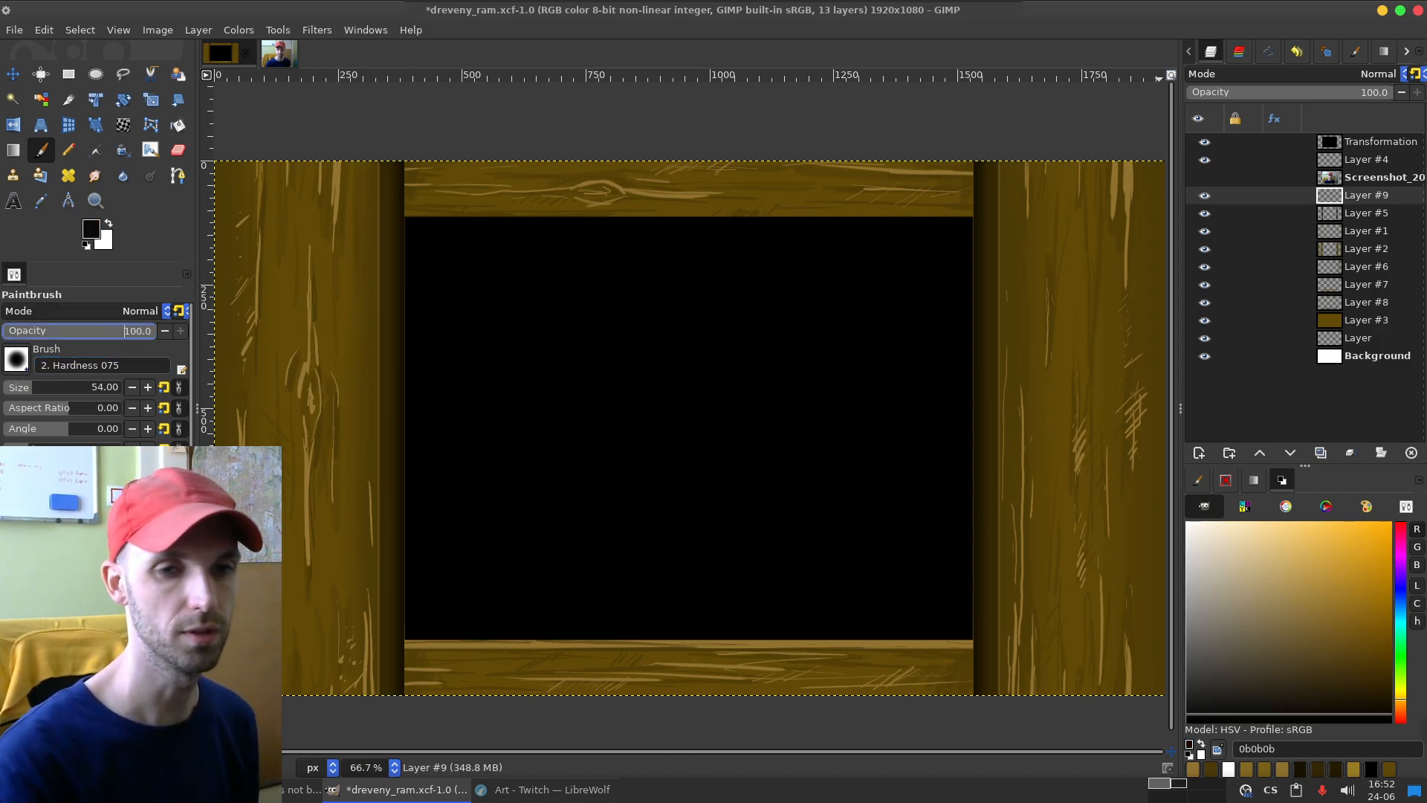
drag(328, 364, 394, 427)
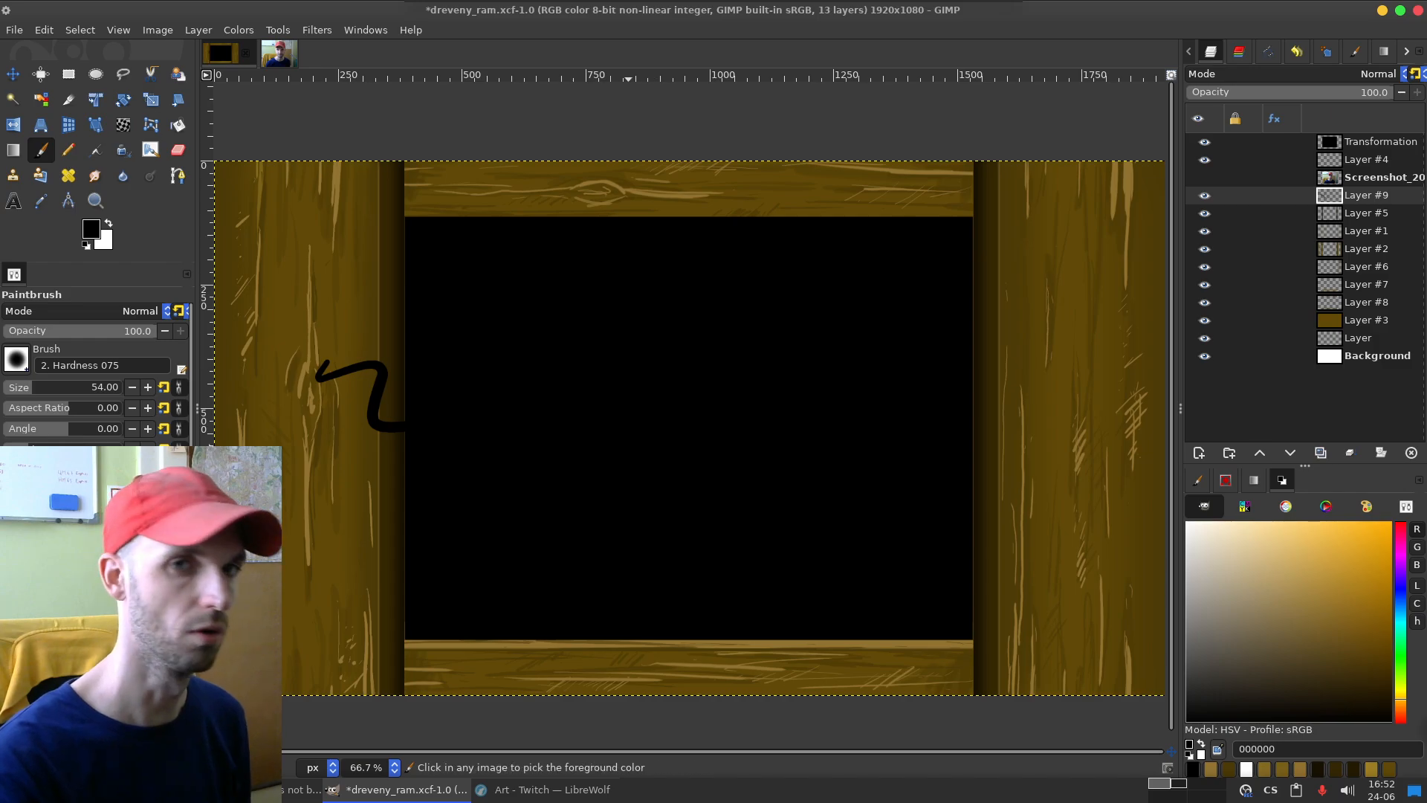
key(ctrl+z)
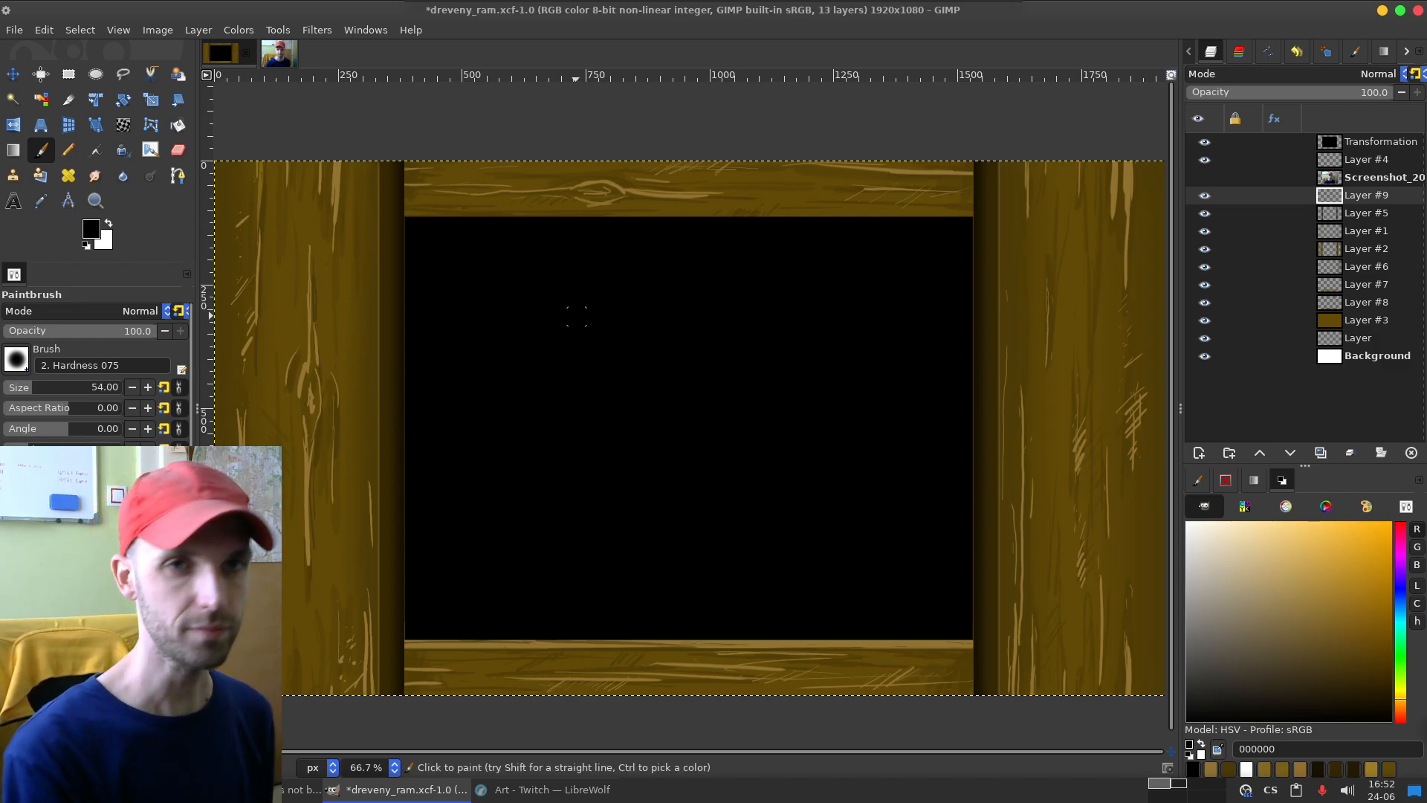
Step: Bucket-fill the central photo area on the Transformation layer with grey 6f6f6f
click(1367, 142)
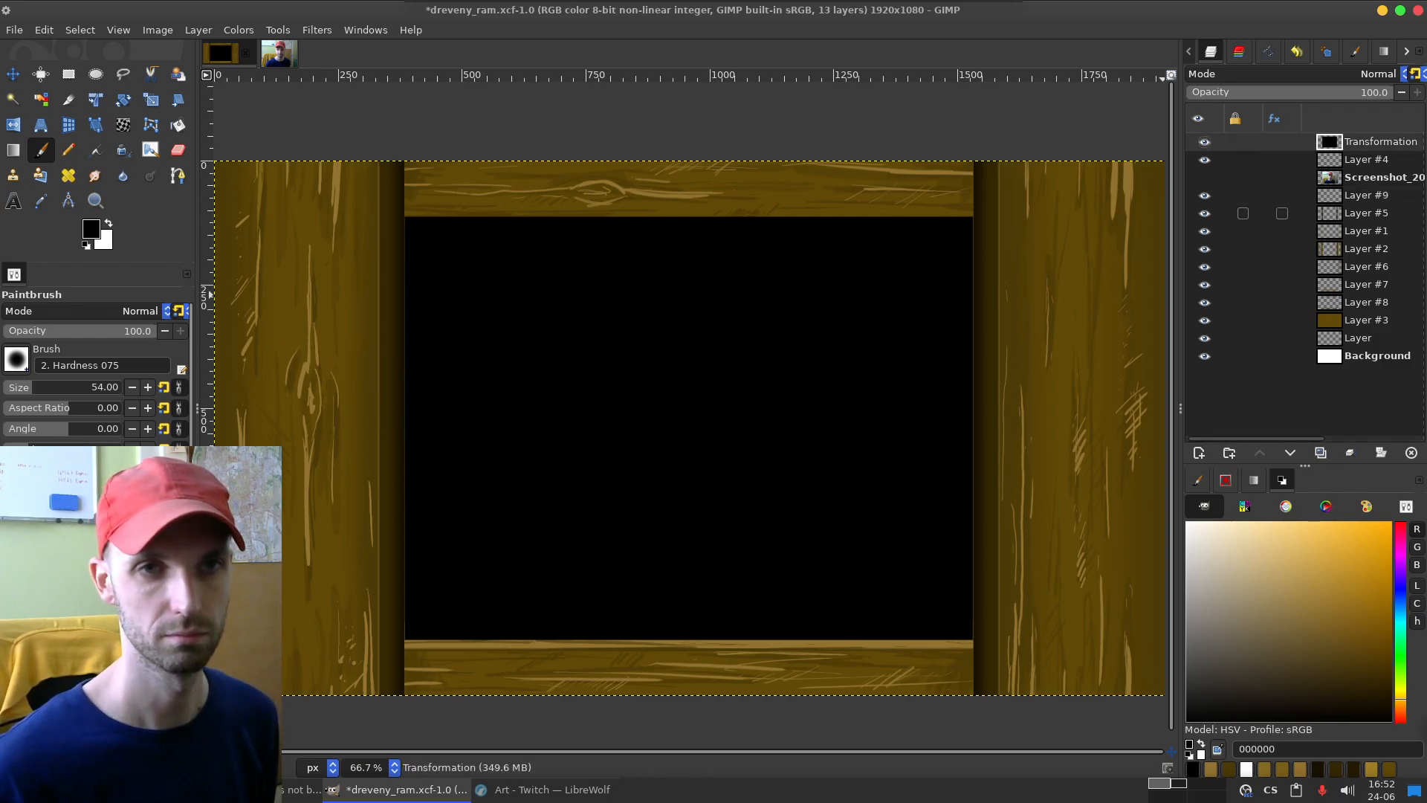
key(shift+b)
drag(1230, 593, 1186, 635)
click(874, 512)
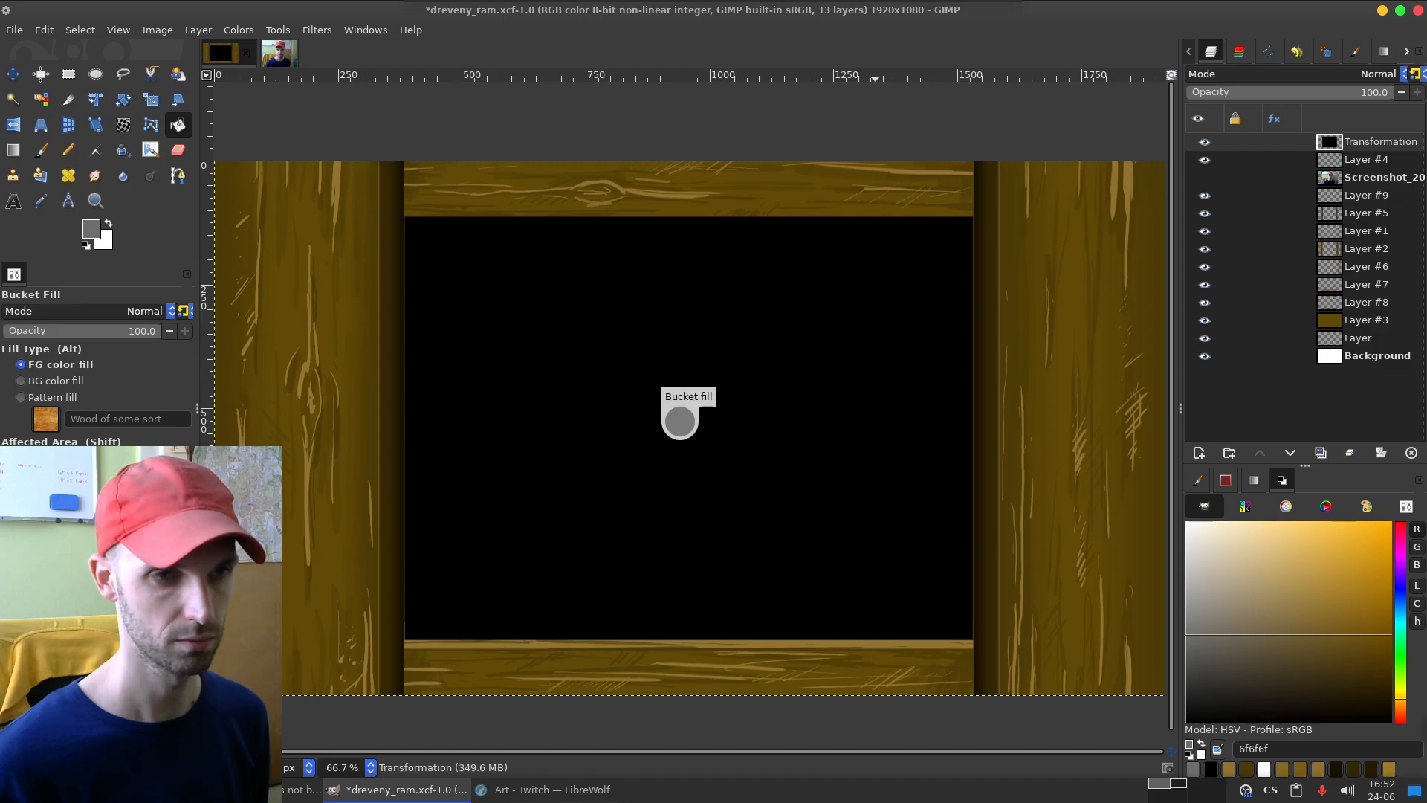
Step: Return to Layer #9 with the Paintbrush, restore black 000000, and undo the test strokes across the photo area
click(1365, 195)
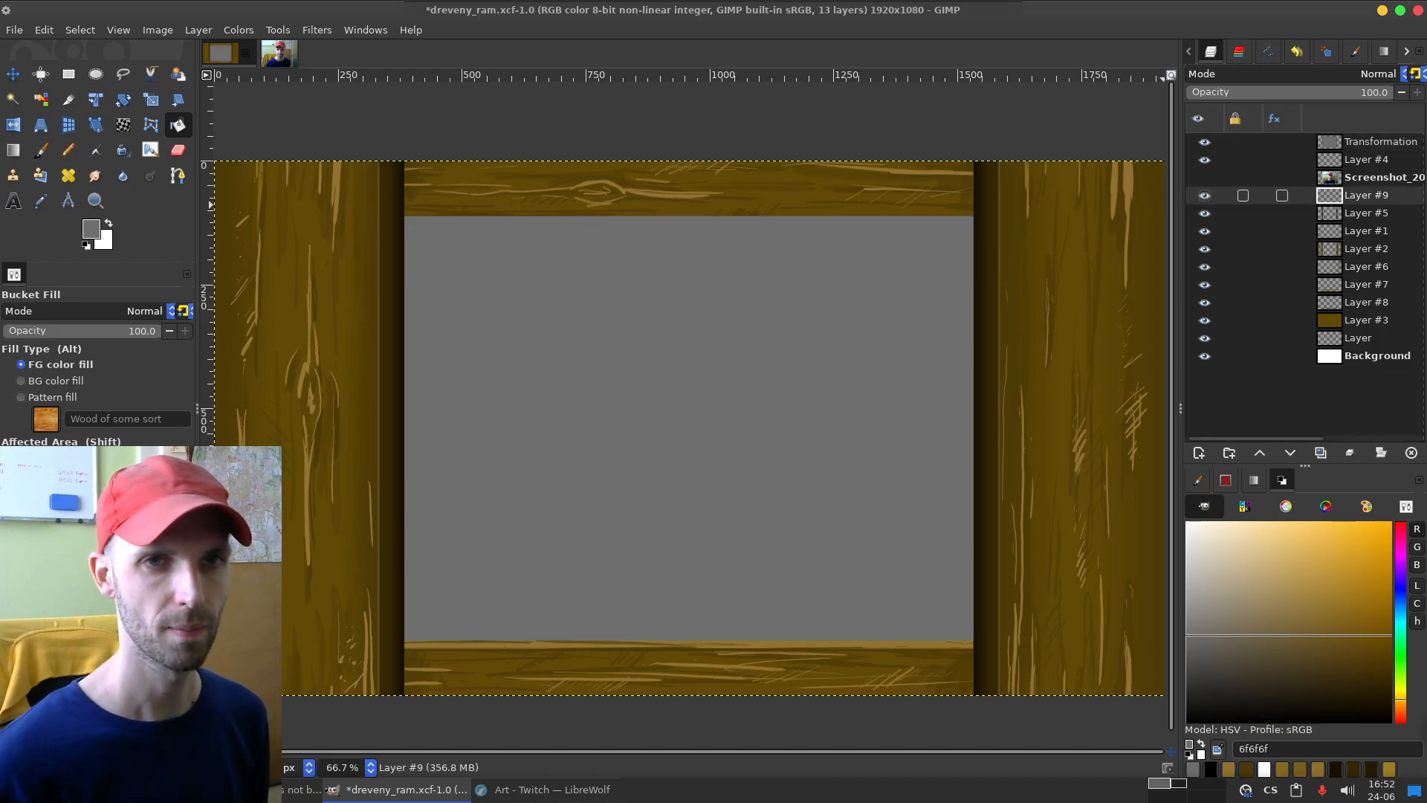
key(p)
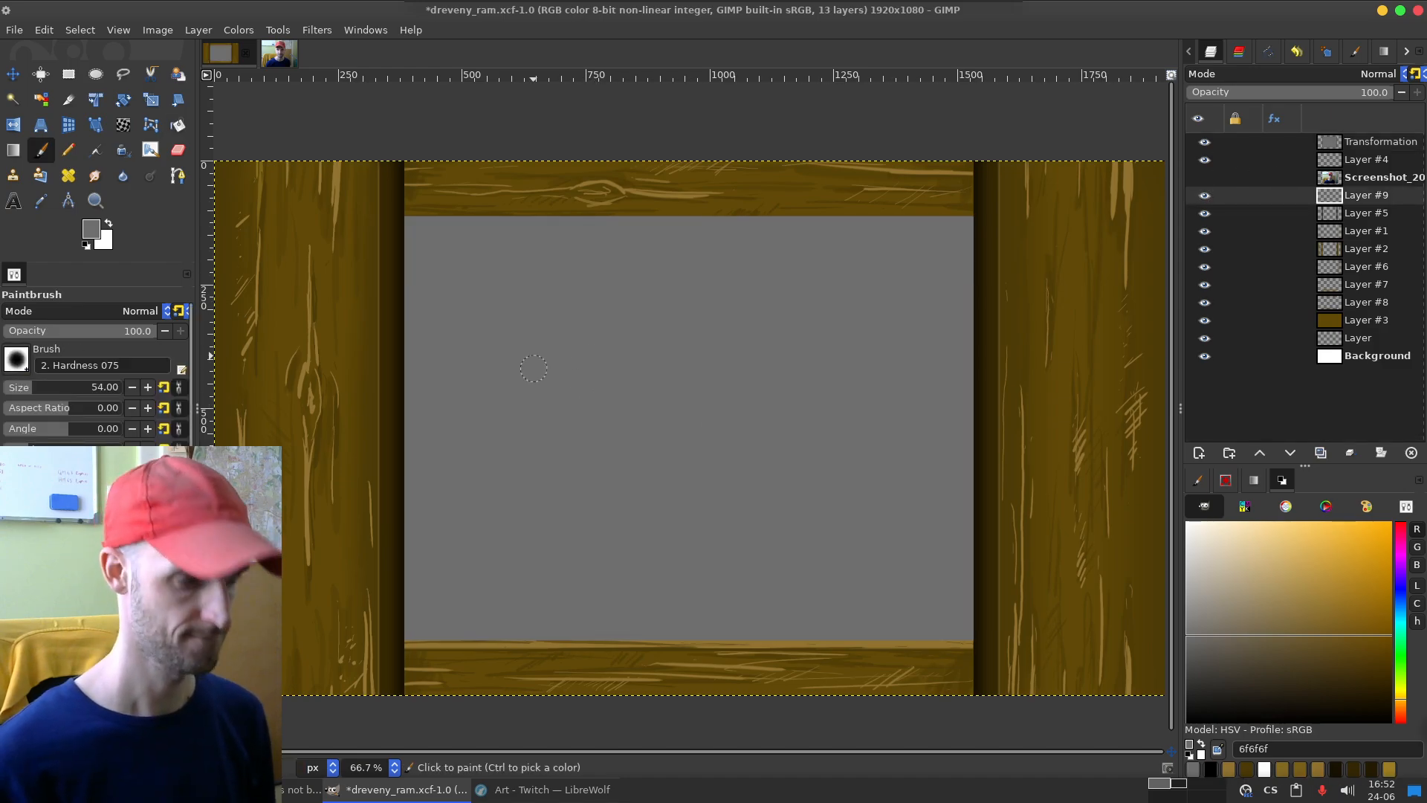
mouse_move(973, 246)
mouse_down()
mouse_move(1037, 549)
mouse_move(907, 651)
mouse_up()
key(ctrl+z)
click(1211, 769)
mouse_move(1048, 508)
mouse_down()
mouse_move(443, 408)
mouse_move(278, 475)
mouse_up()
key(ctrl+z)
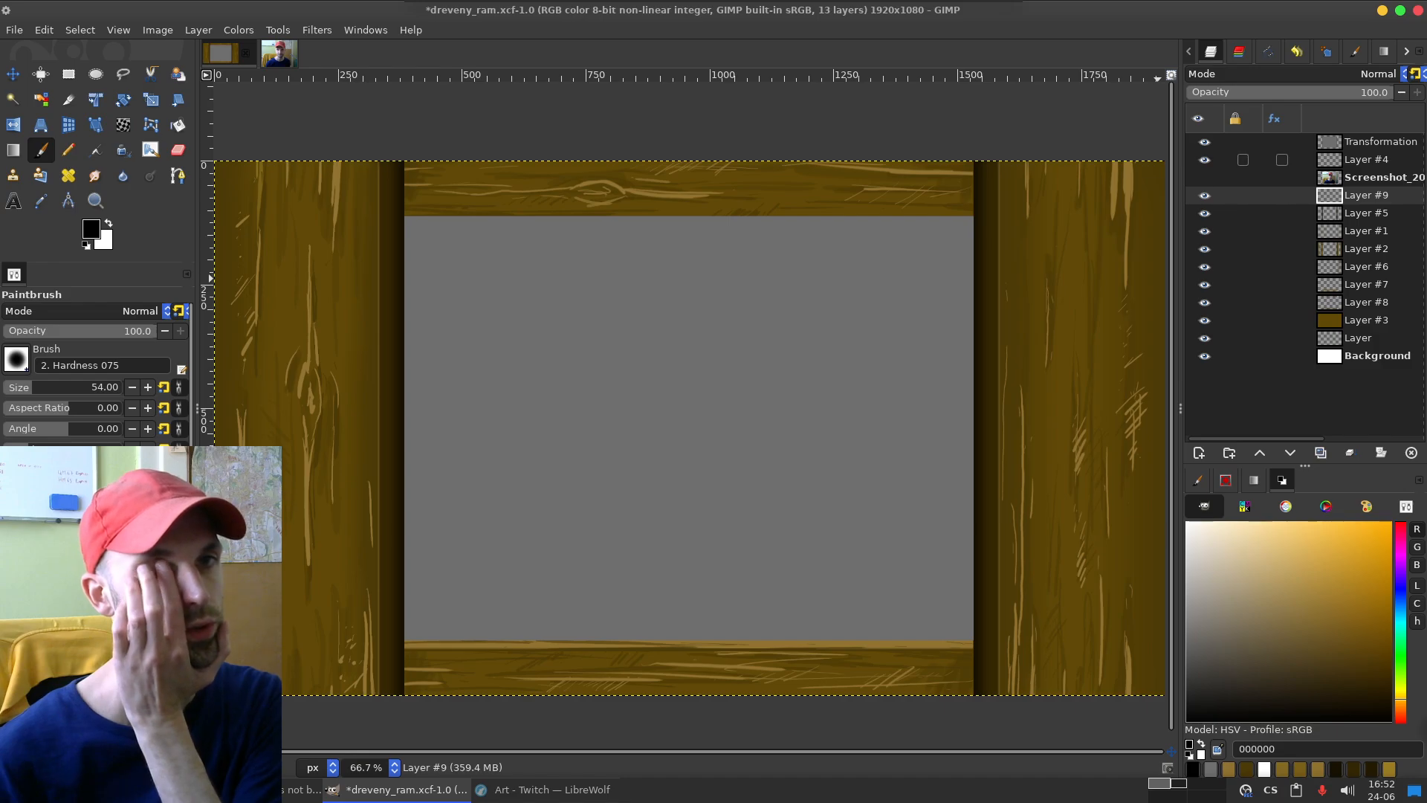
Step: Move Layer #9 to the top of the layer stack, try black strokes over the frame and photo area, and undo them
drag(1364, 195, 1364, 140)
drag(281, 318, 725, 547)
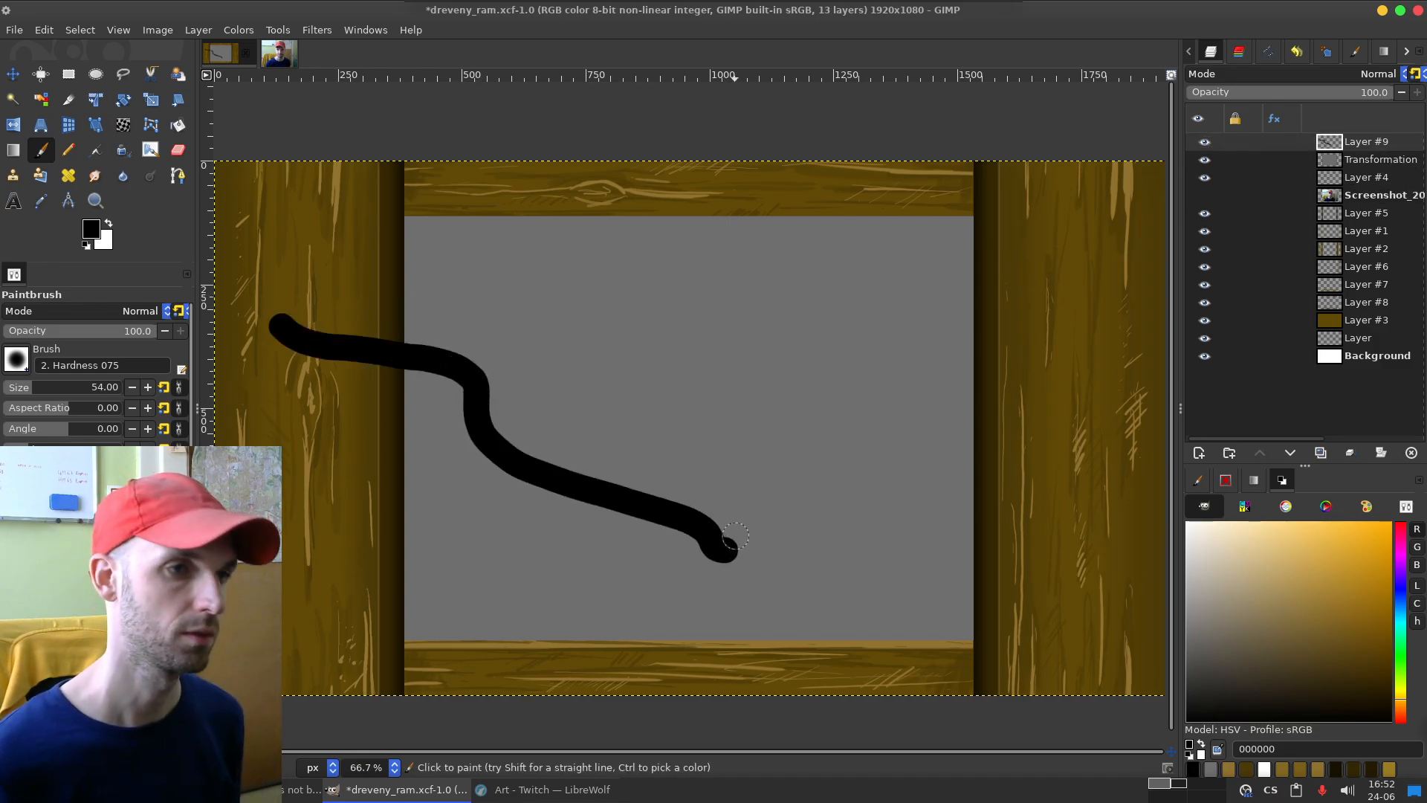
key(ctrl+z)
drag(390, 380, 652, 496)
key(ctrl+z)
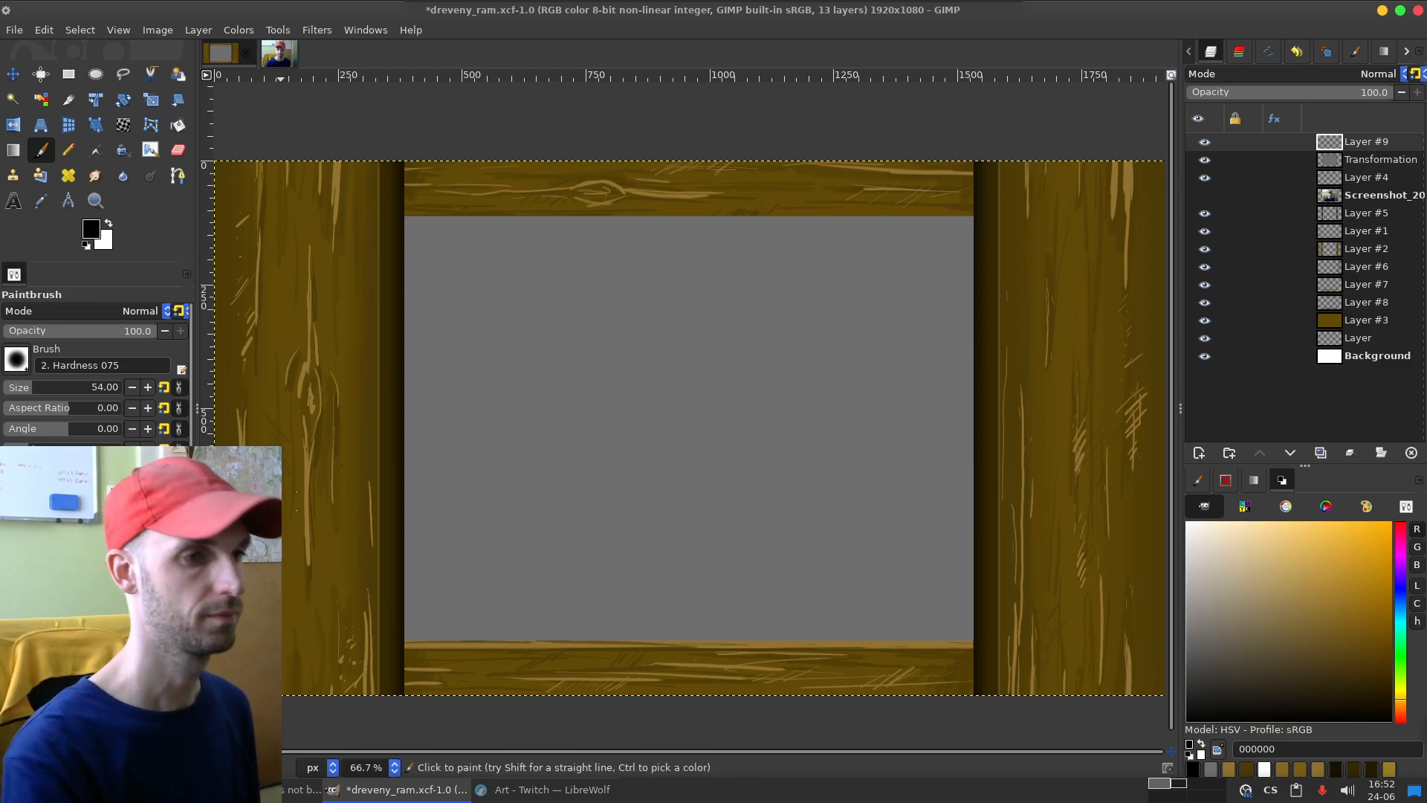
Step: Sketch a jagged black bush outline with inner leaf strokes over the frame's lower-left corner on Layer #9
mouse_move(297, 569)
mouse_down()
mouse_move(338, 563)
mouse_move(415, 576)
mouse_up()
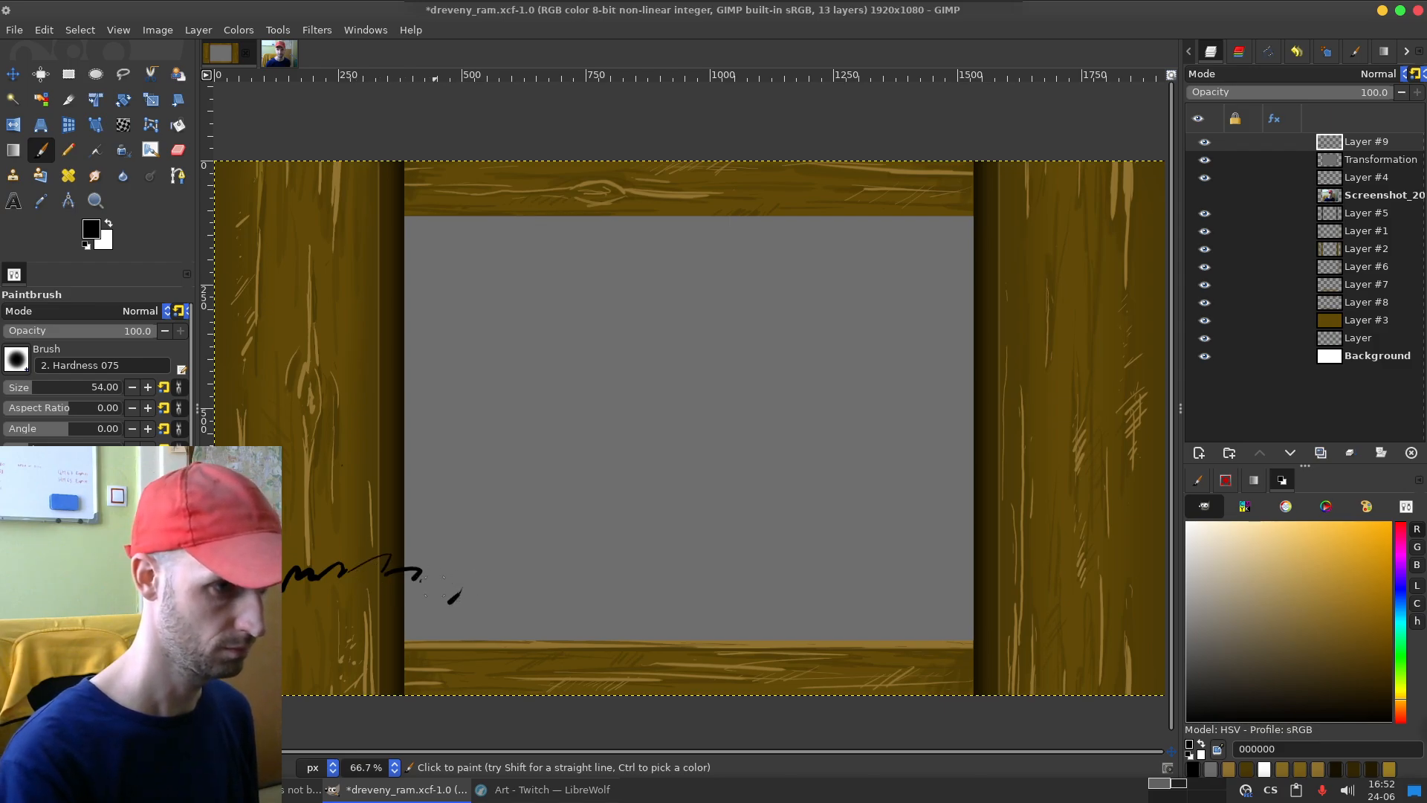
mouse_move(420, 576)
mouse_down()
mouse_move(465, 579)
mouse_move(462, 608)
mouse_move(488, 615)
mouse_move(508, 689)
mouse_move(498, 711)
mouse_move(493, 647)
mouse_move(461, 660)
mouse_move(457, 686)
mouse_move(431, 667)
mouse_up()
mouse_move(351, 599)
mouse_down()
mouse_move(378, 581)
mouse_move(388, 600)
mouse_move(444, 614)
mouse_up()
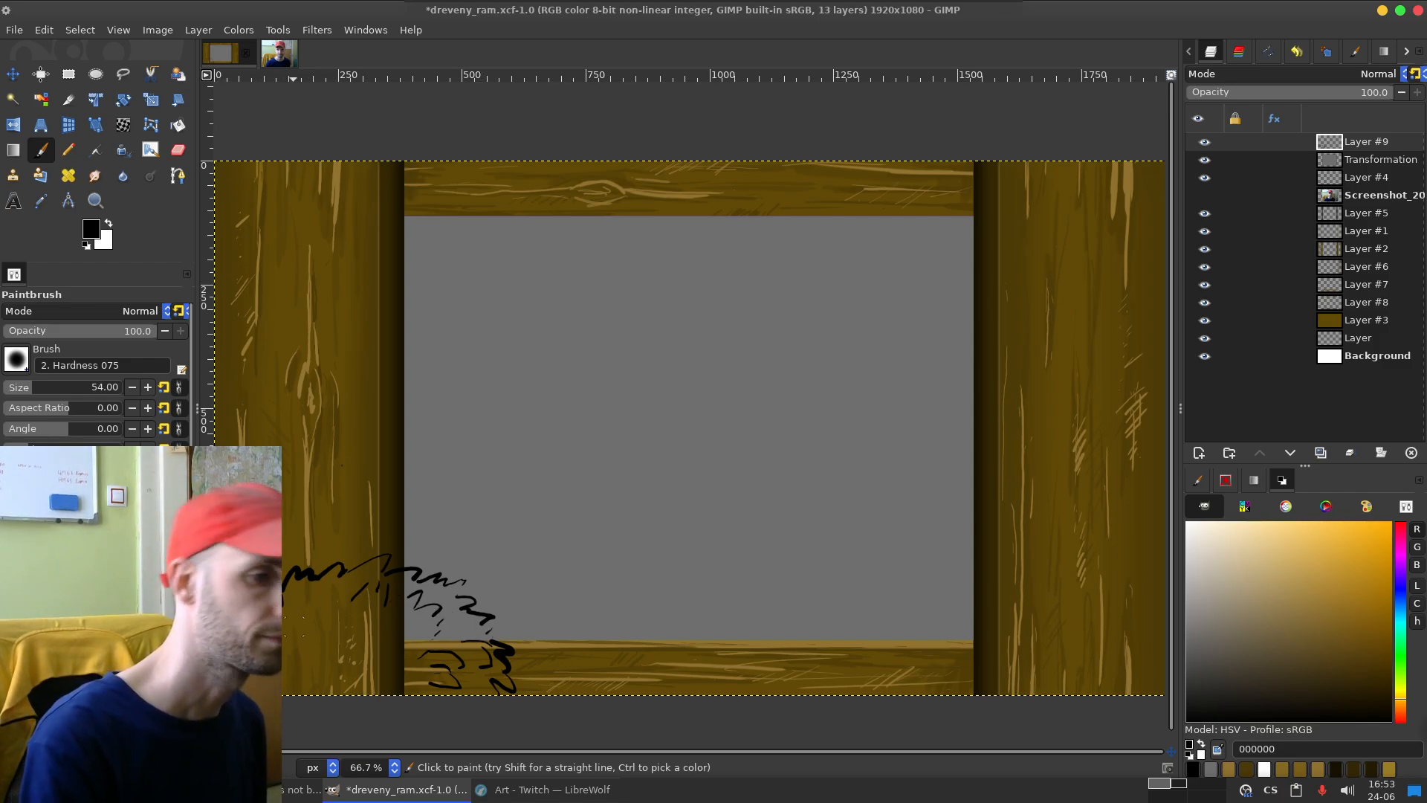
drag(341, 595, 329, 626)
drag(359, 615, 351, 631)
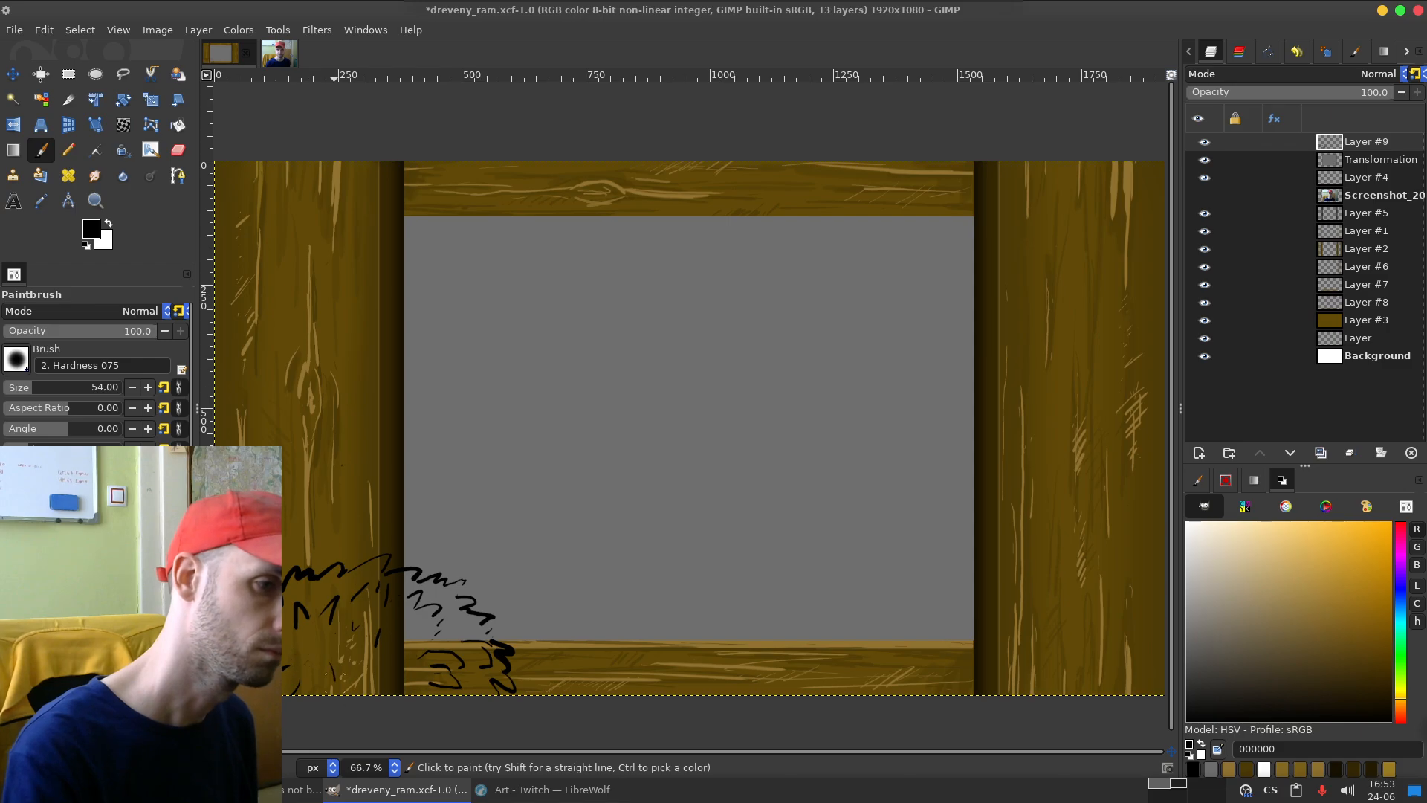
drag(322, 664, 336, 695)
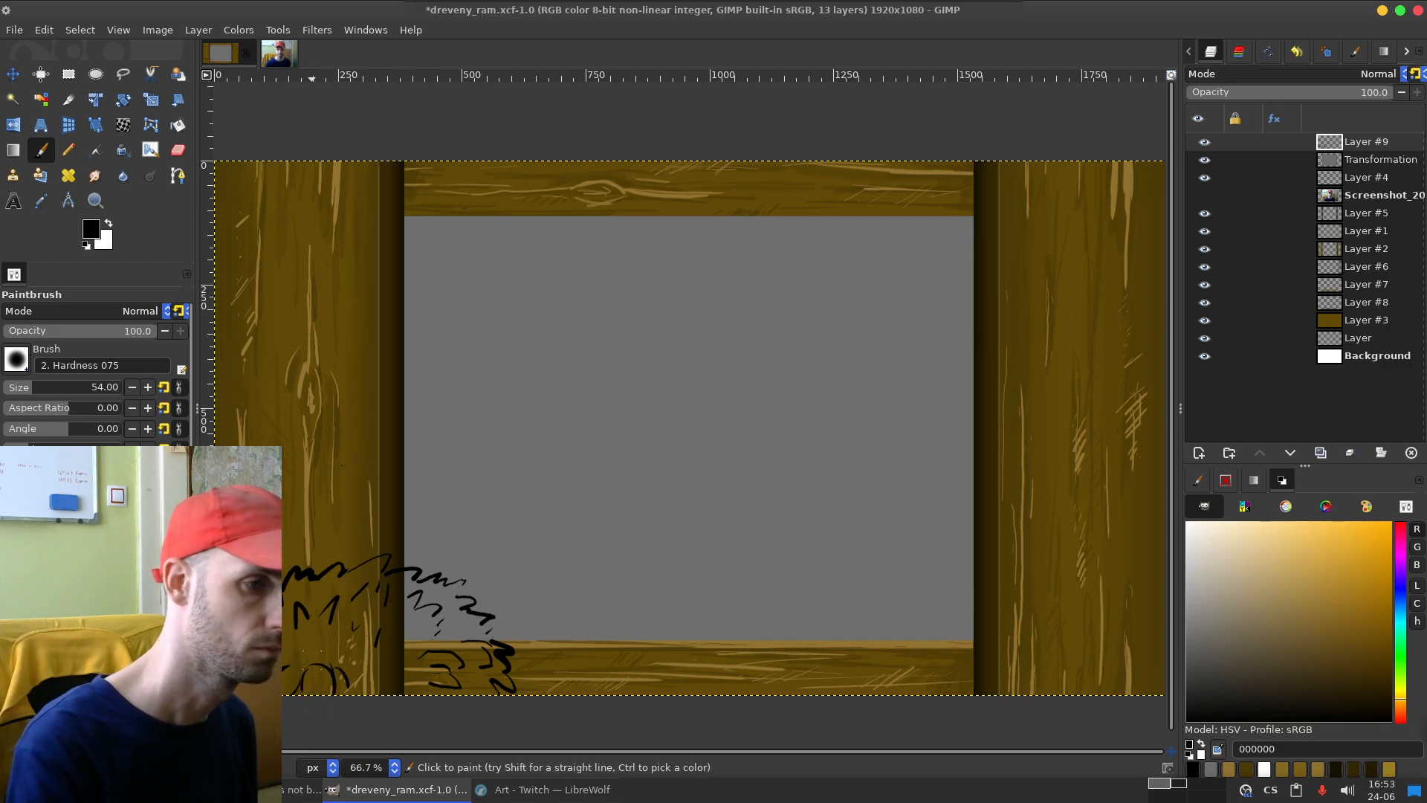
key(ctrl)
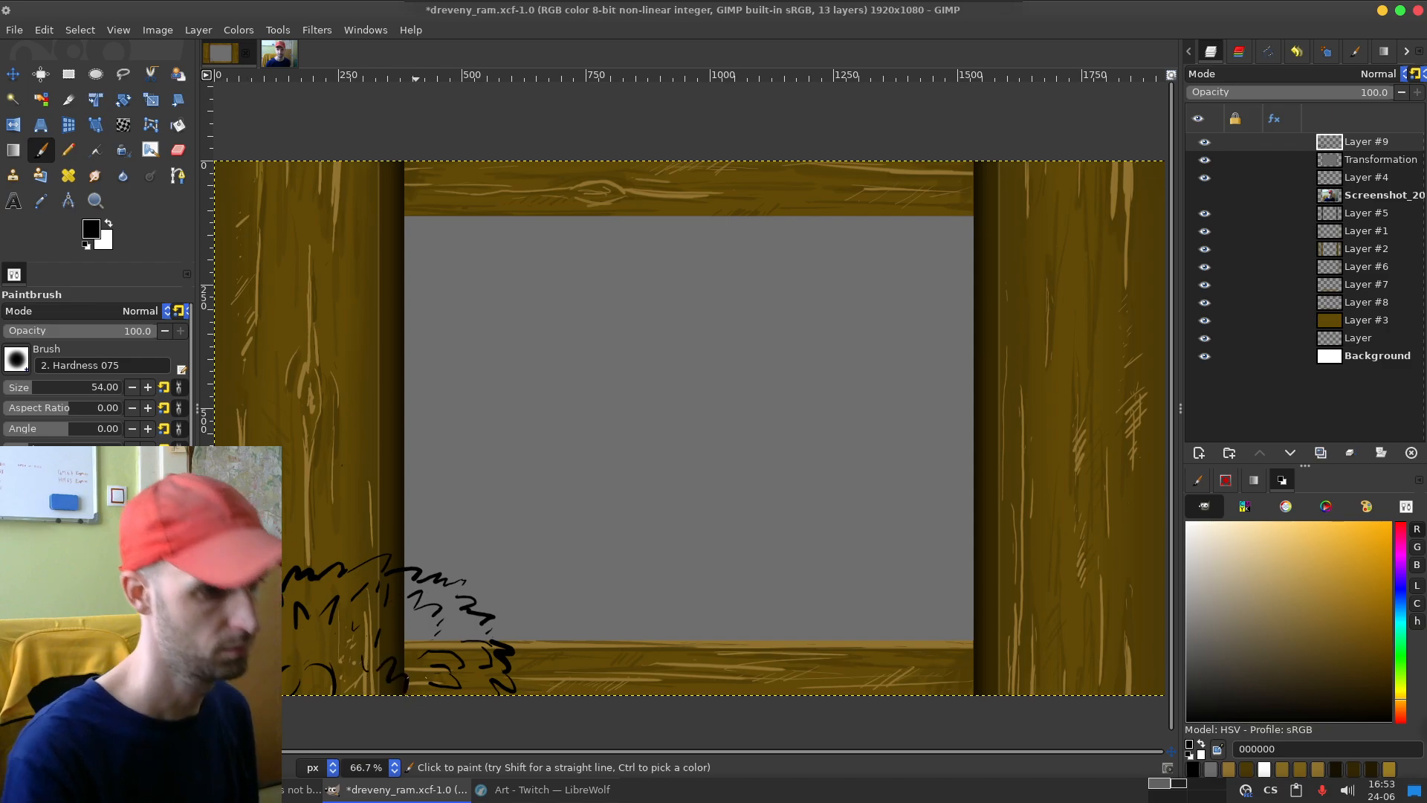
Step: Add a transparent 1920 x 1080 px layer directly below Layer #9 and undo a test stroke over the bush
key(shift+ctrl+n)
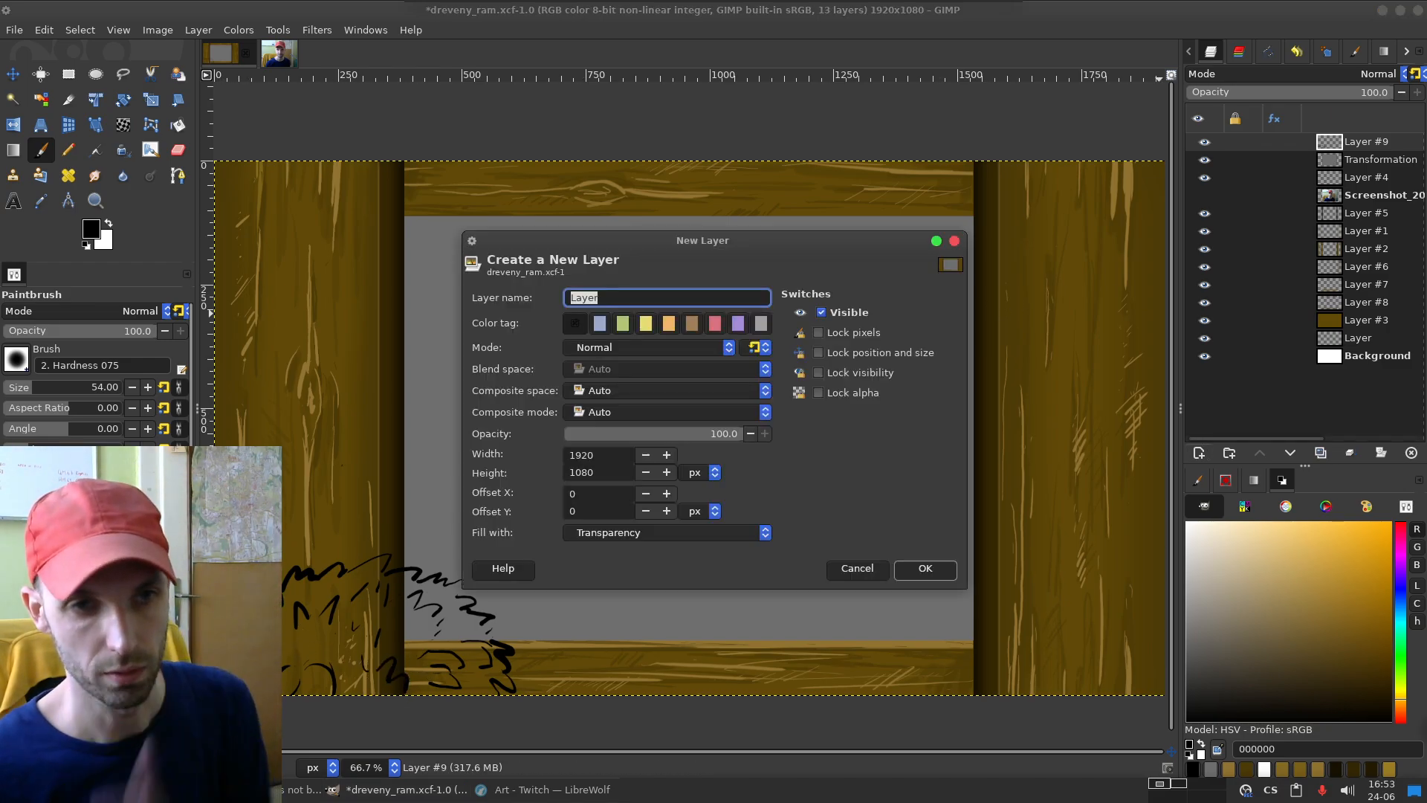
key(Return)
drag(1338, 142, 1361, 170)
drag(356, 540, 442, 692)
key(ctrl+z)
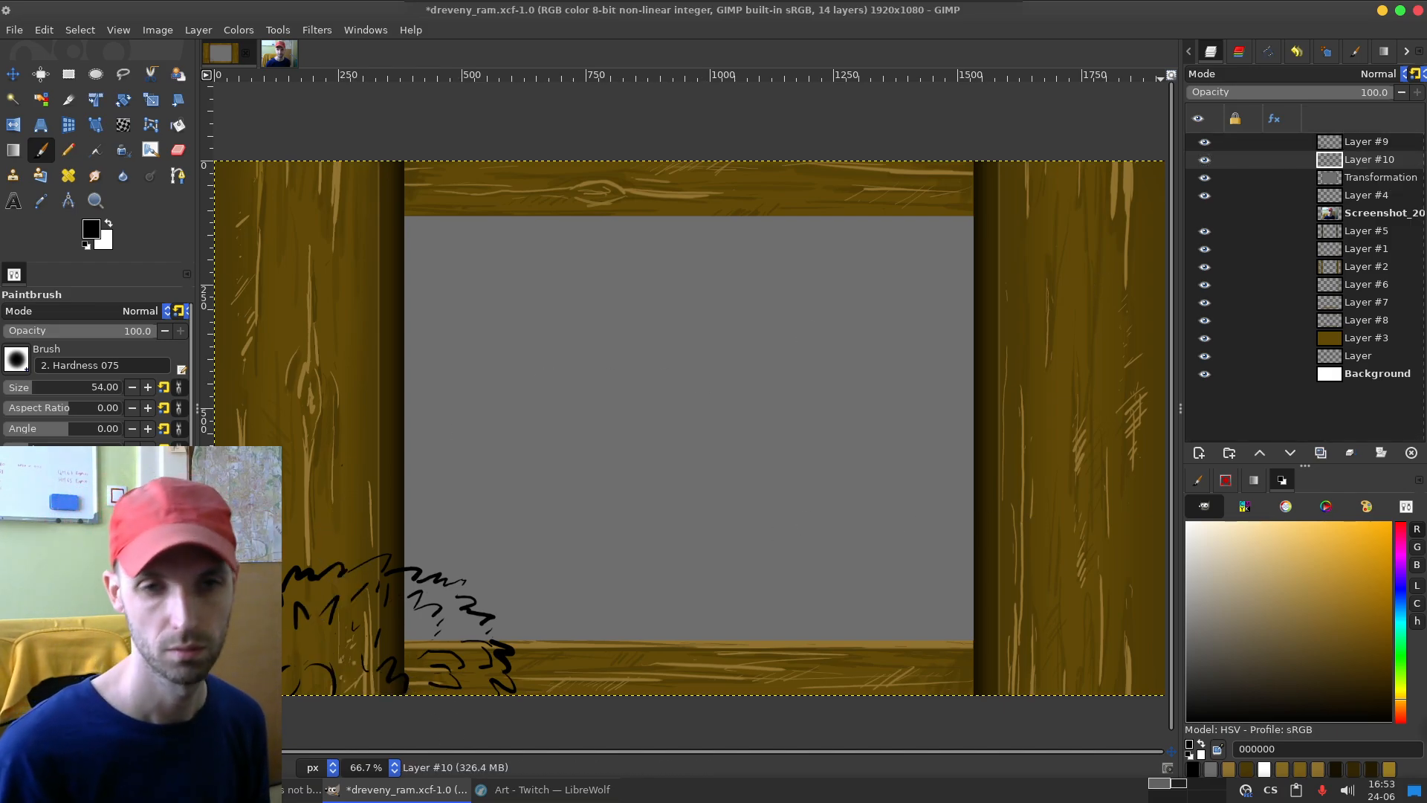
Step: Set the foreground colour to dark green 257a13, try brush strokes across the bush, and undo them
click(1400, 646)
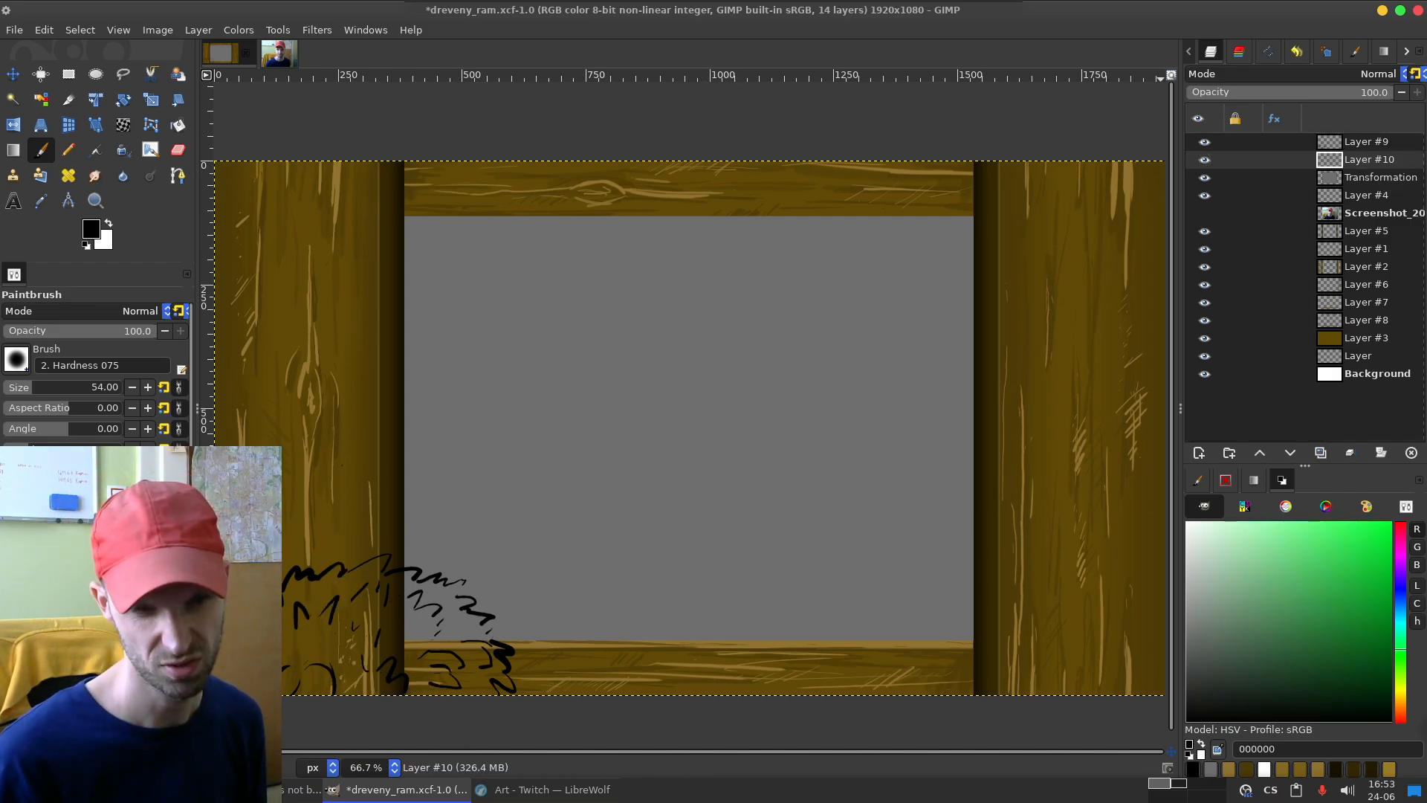
drag(1400, 649, 1400, 666)
drag(1334, 621, 1359, 625)
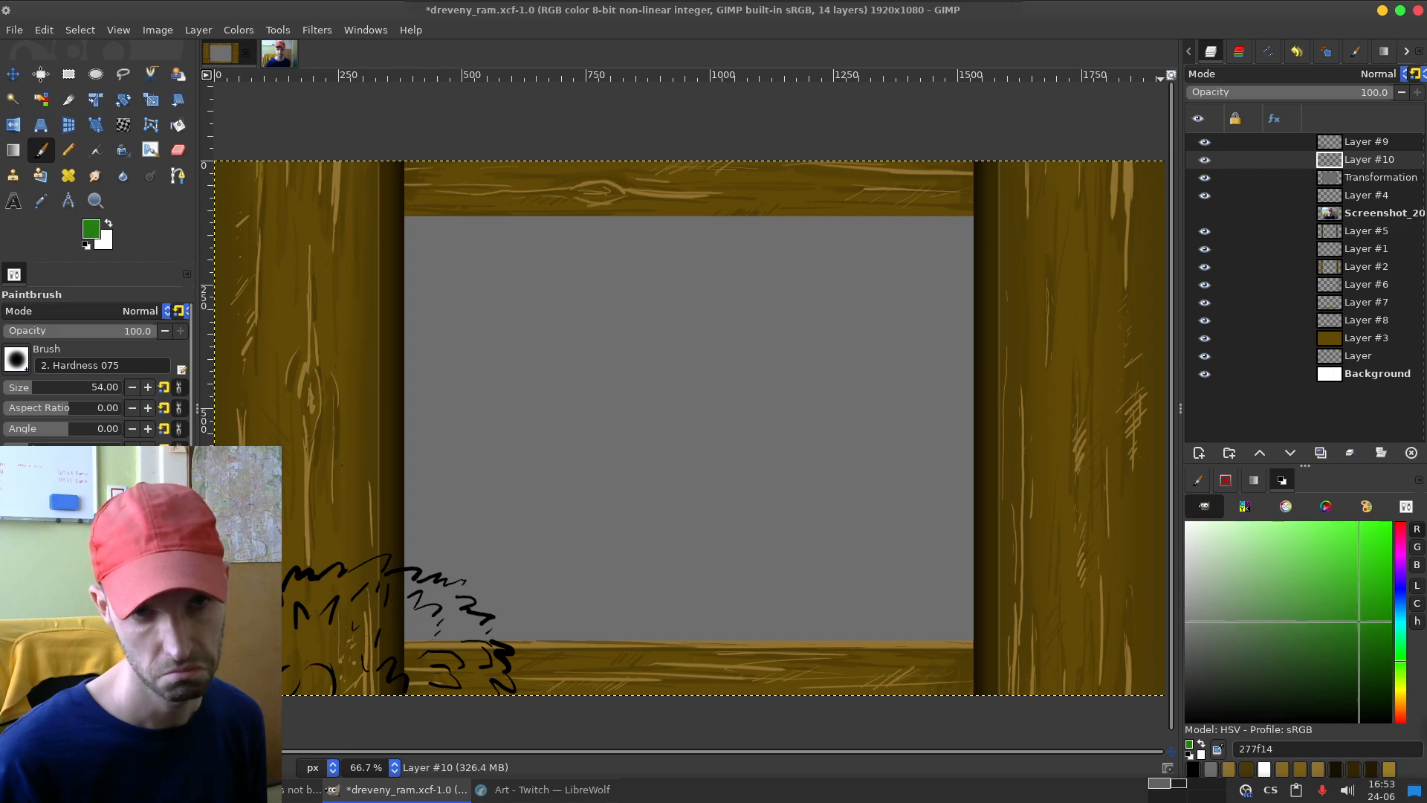
mouse_move(298, 572)
mouse_down()
mouse_move(338, 651)
mouse_move(691, 686)
mouse_up()
key(ctrl+z)
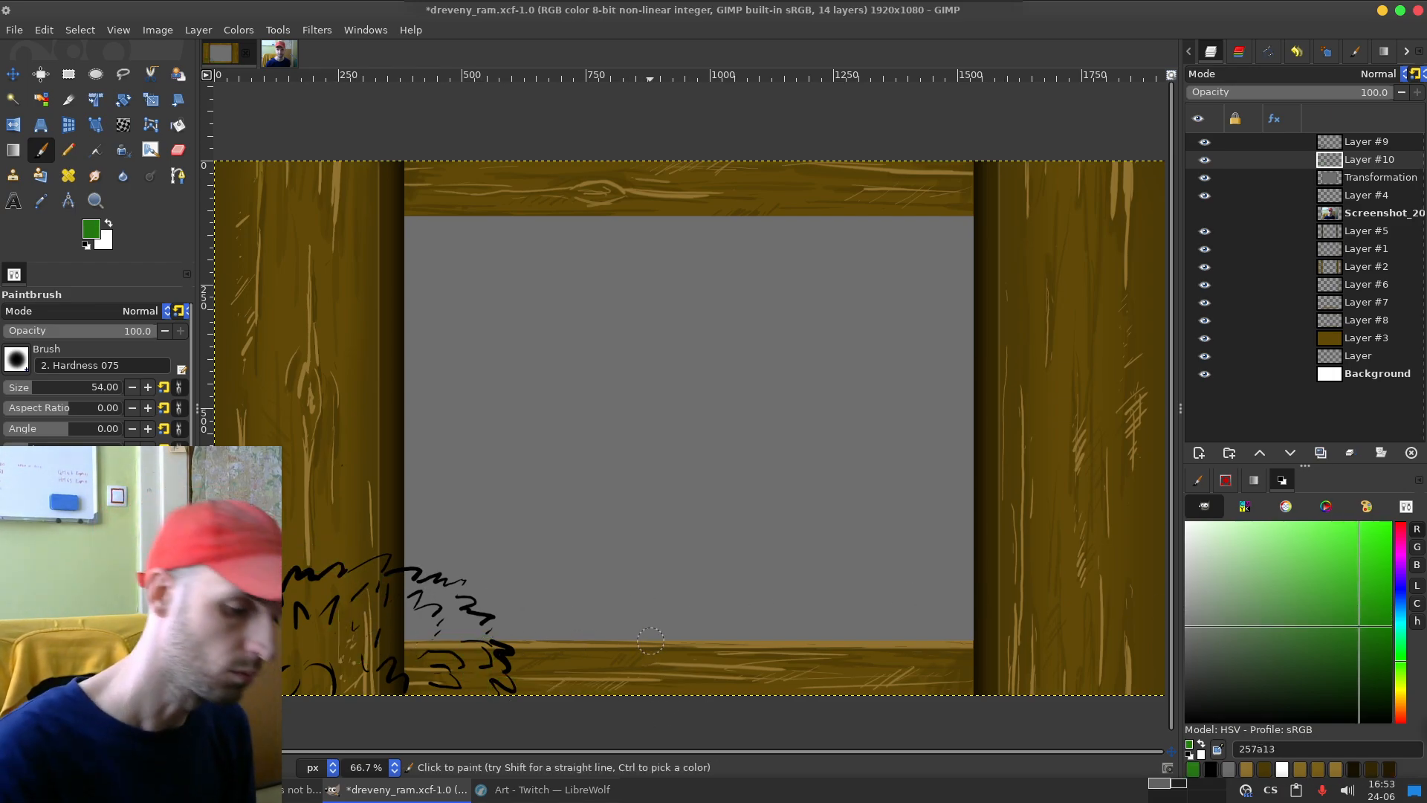
drag(305, 587, 349, 561)
key(ctrl+z)
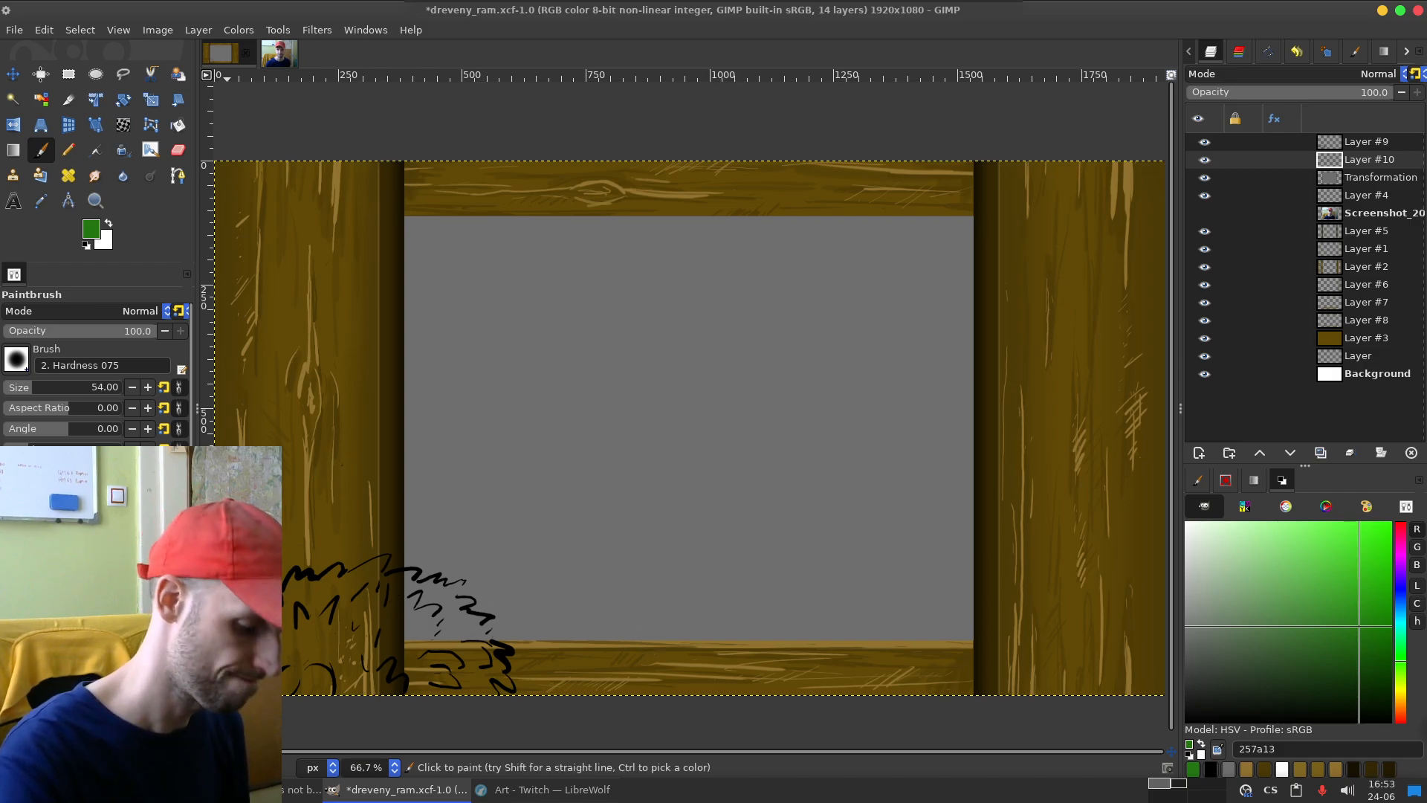
Step: Trace the bush's jagged outline with Free Select, closing the selection below the canvas edge
key(f)
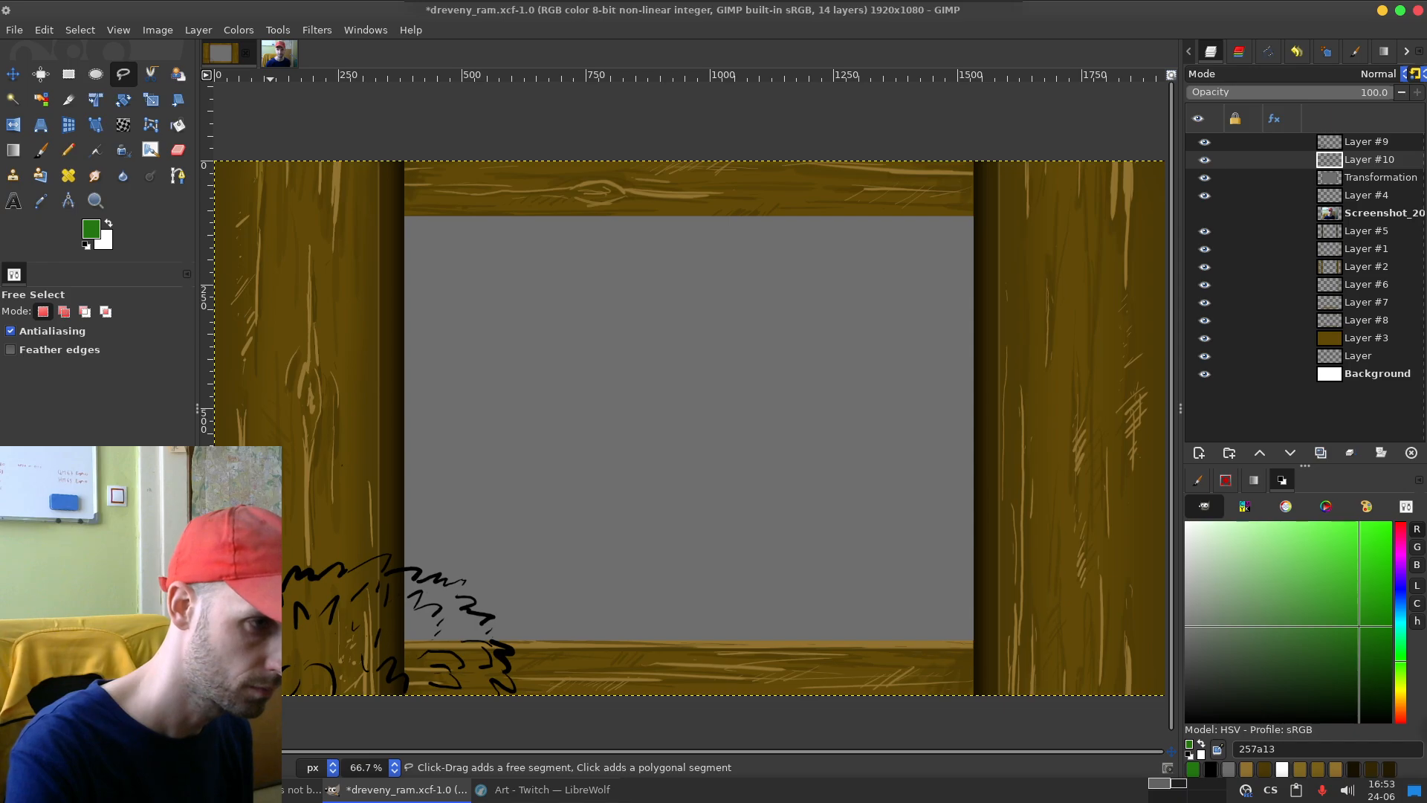
drag(329, 568, 338, 573)
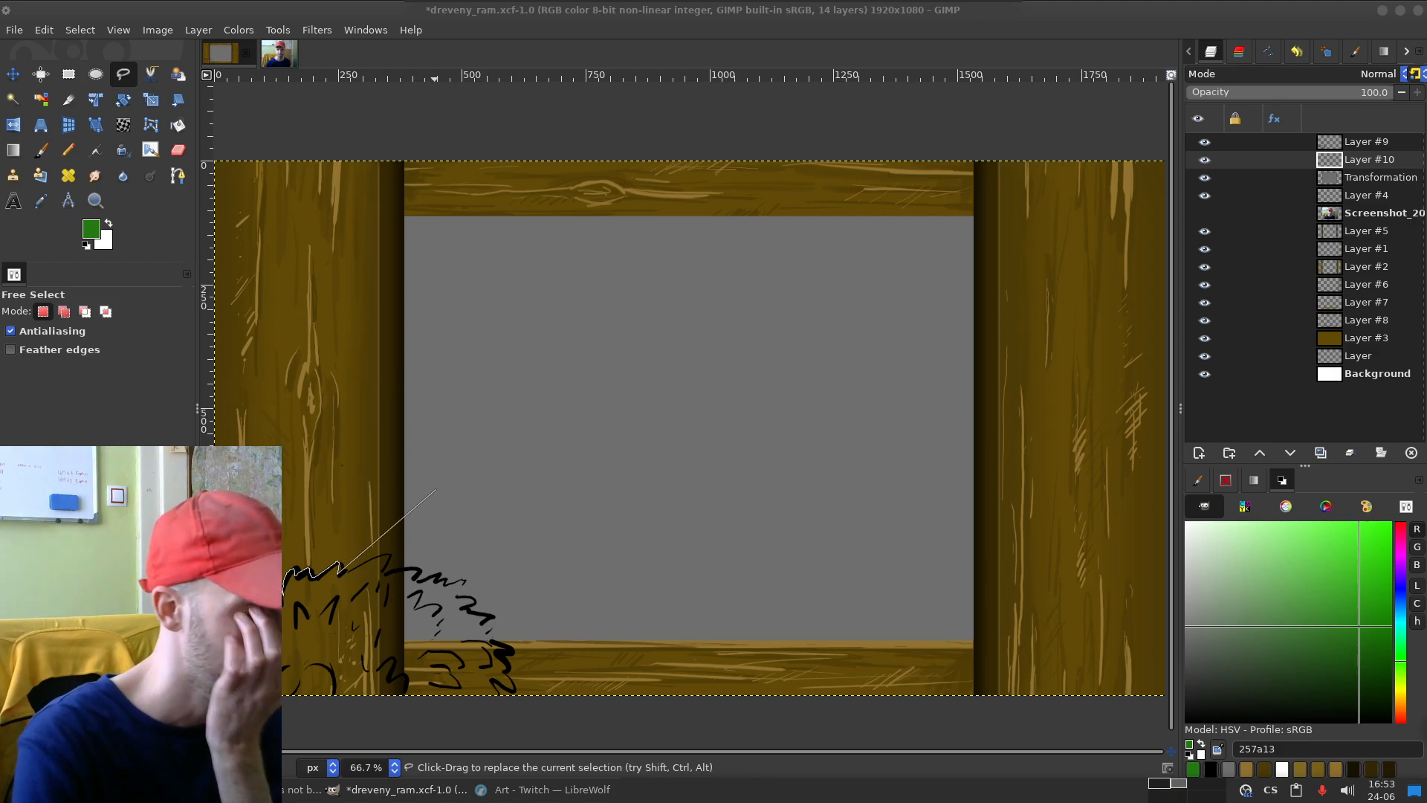
drag(340, 573, 374, 557)
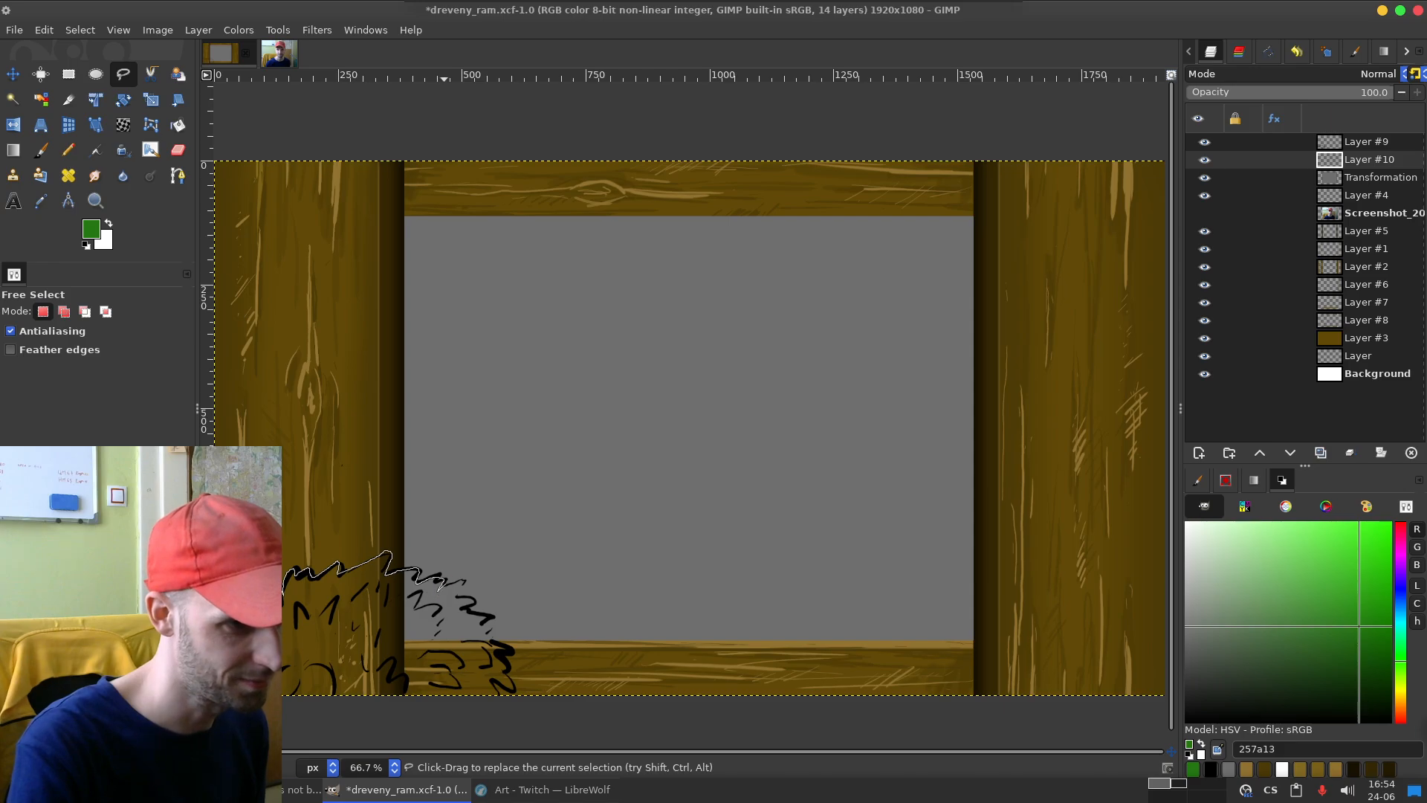
drag(460, 594, 477, 599)
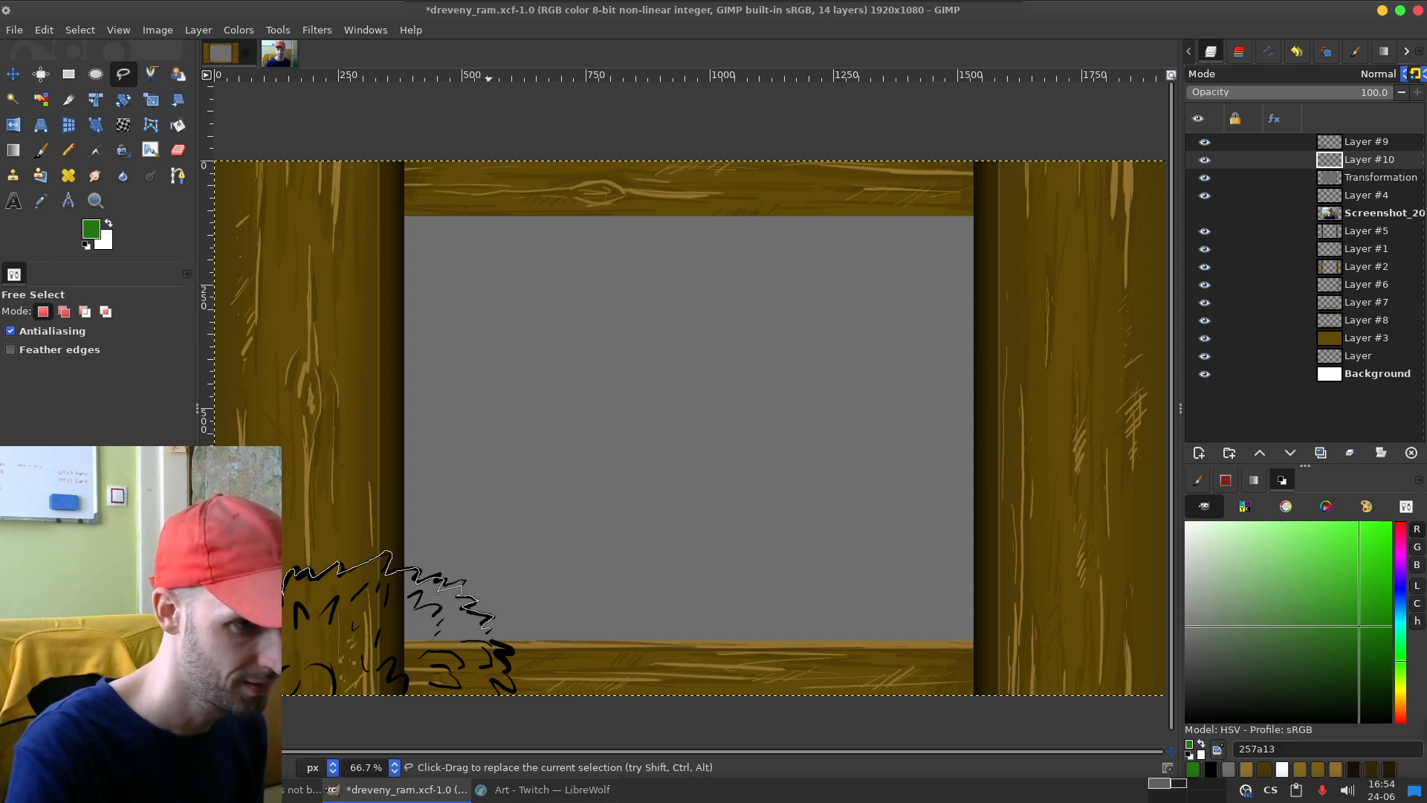
mouse_move(509, 673)
mouse_down()
mouse_move(509, 714)
mouse_move(446, 743)
mouse_up()
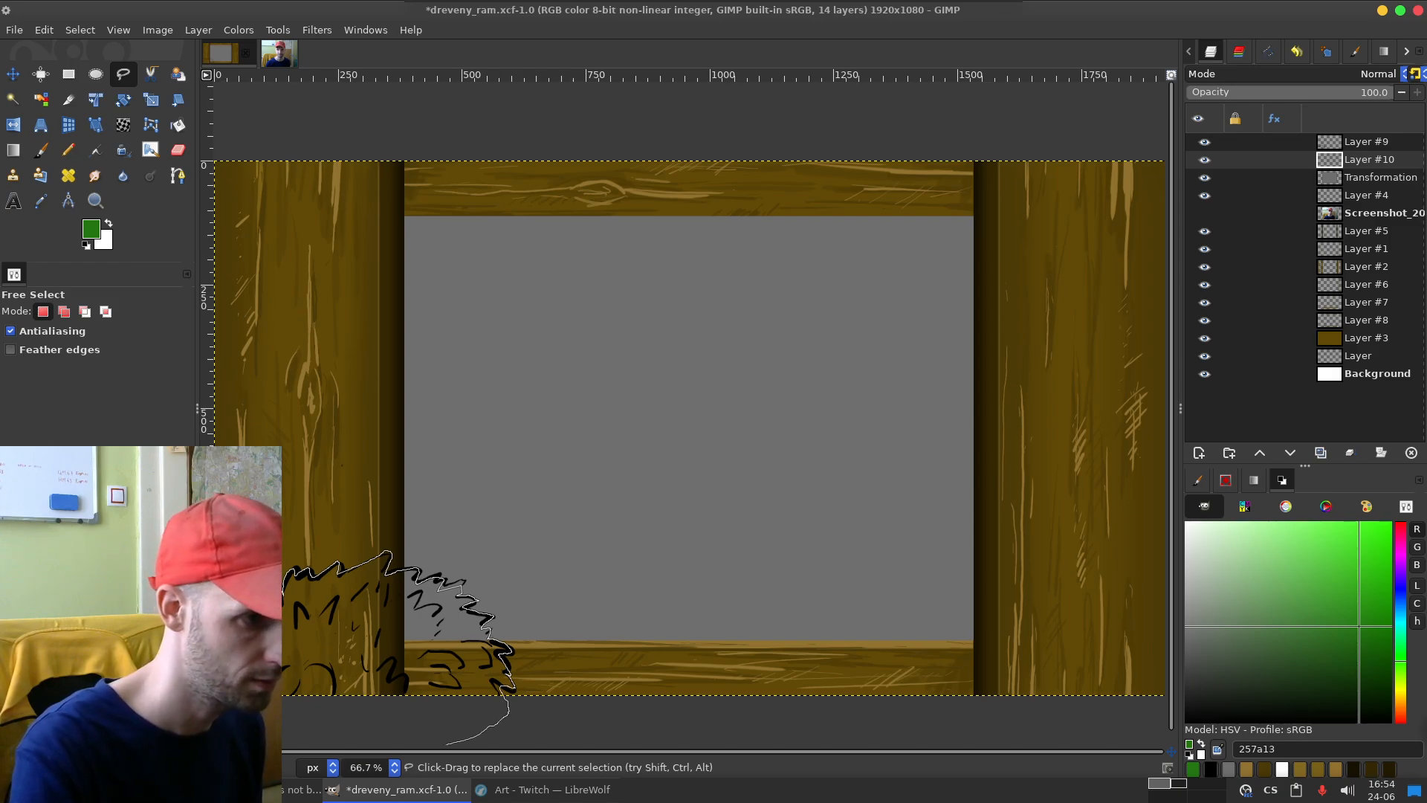
key(Return)
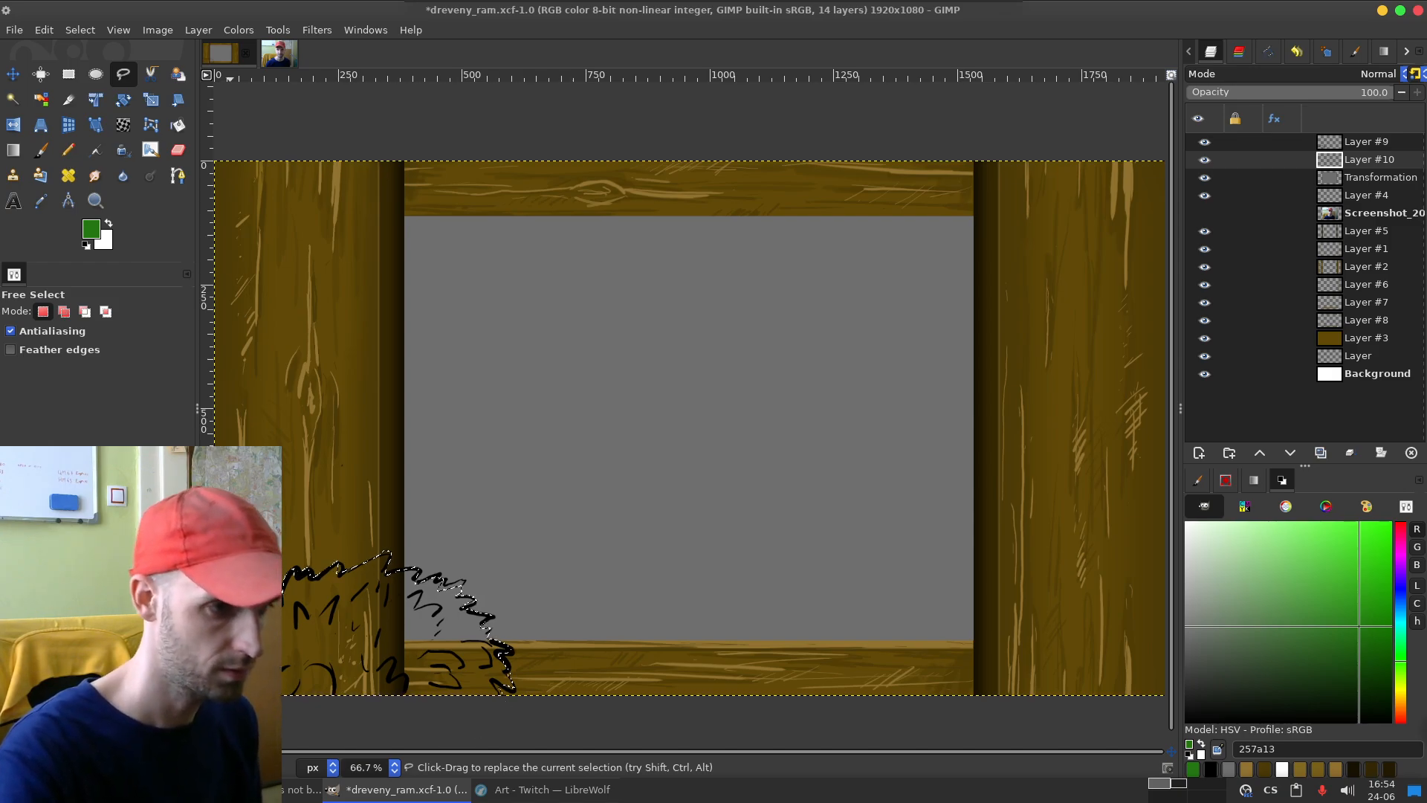
Step: Bucket-fill the bush selection with the dark green foreground colour and clear the selection
key(n)
key(shift+b)
click(437, 632)
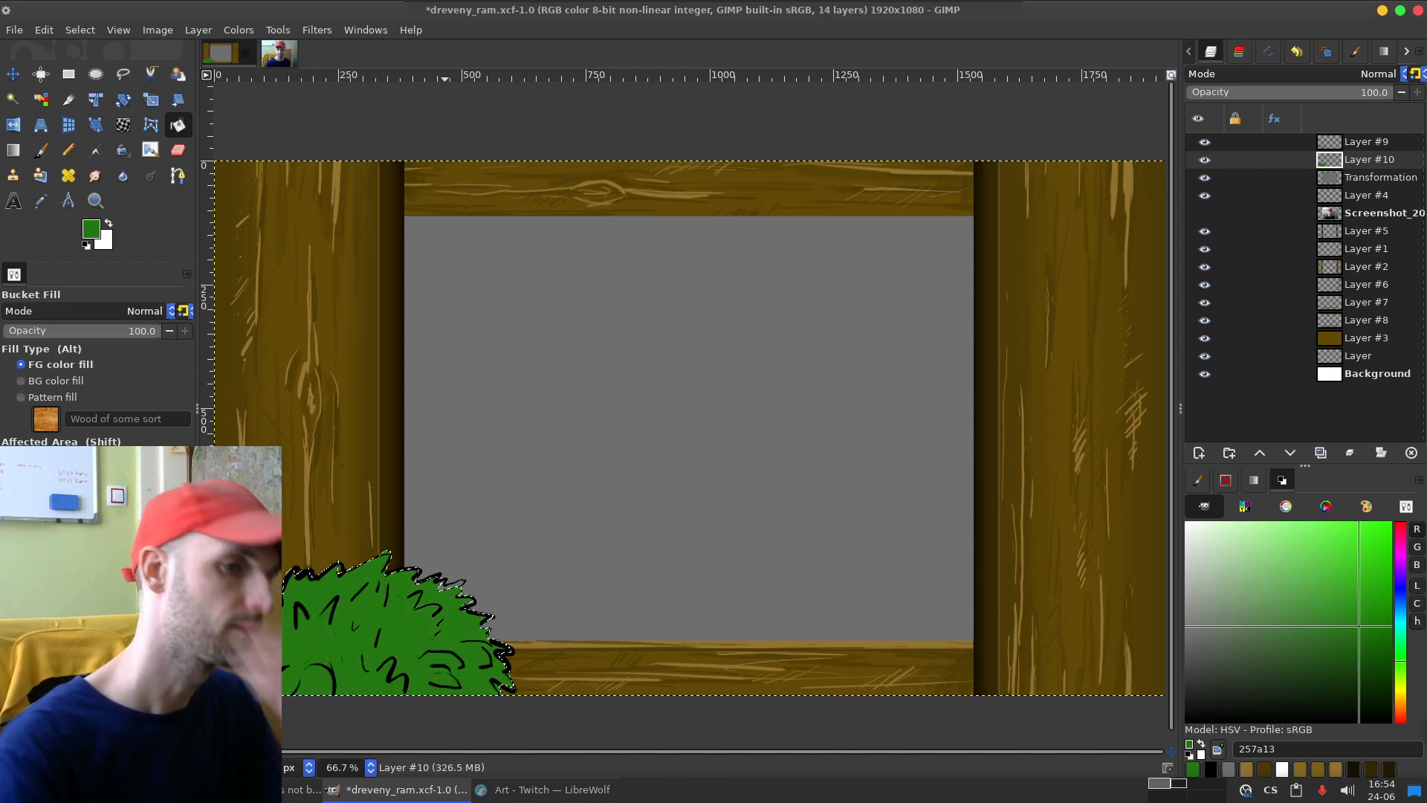
key(ctrl+shift+a)
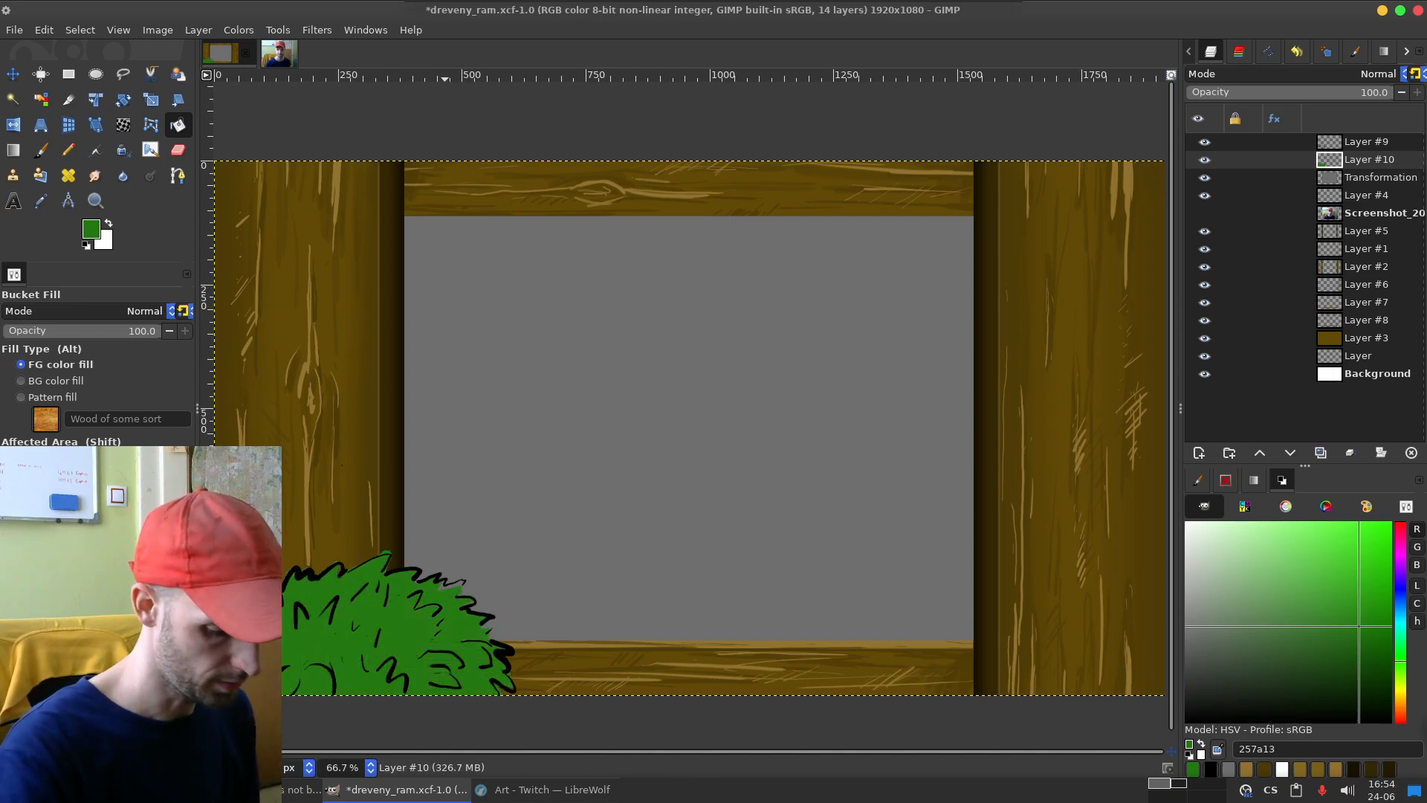
Step: Set the Paintbrush to lighter green 41a22c, try strokes along the bush's upper edge, and undo them
key(p)
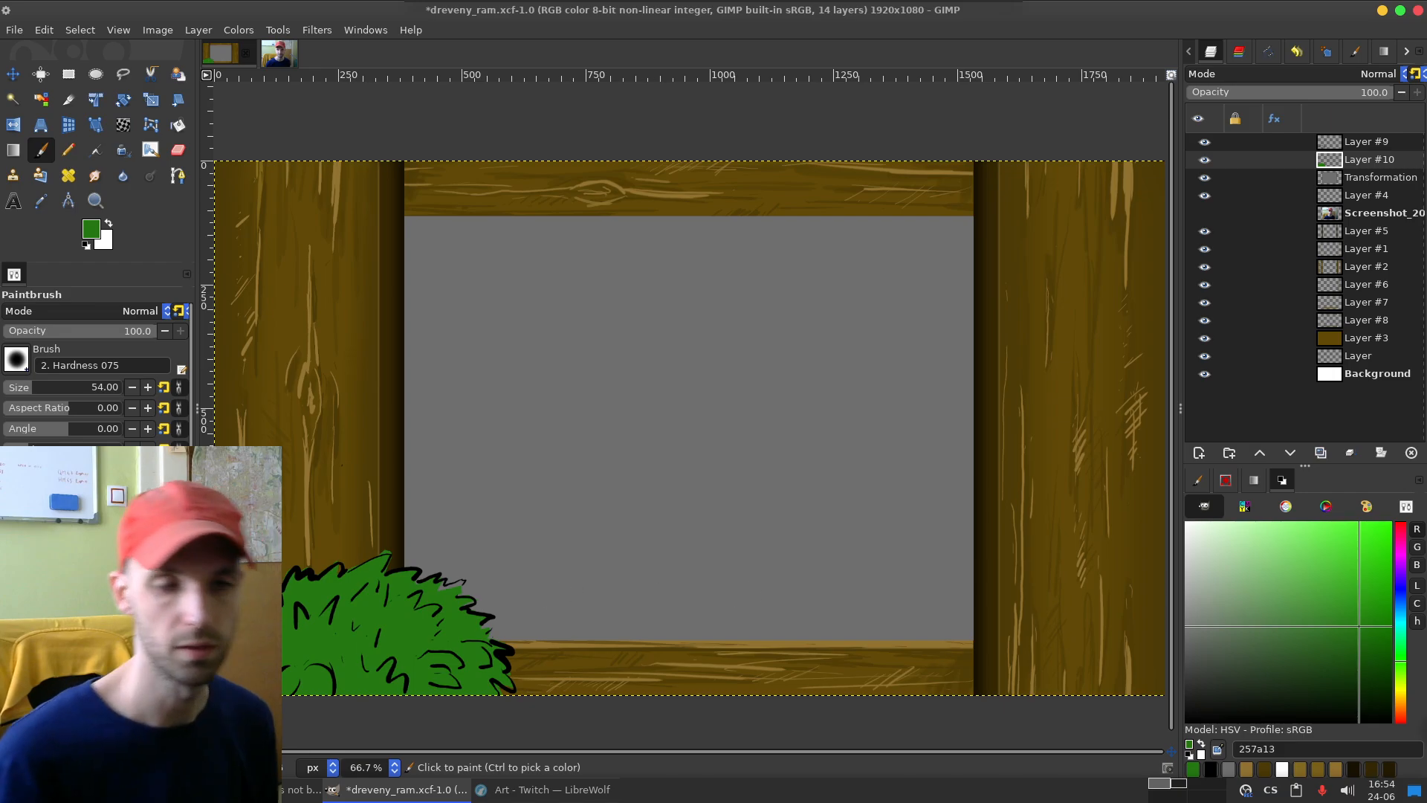
click(1341, 604)
drag(323, 562, 481, 571)
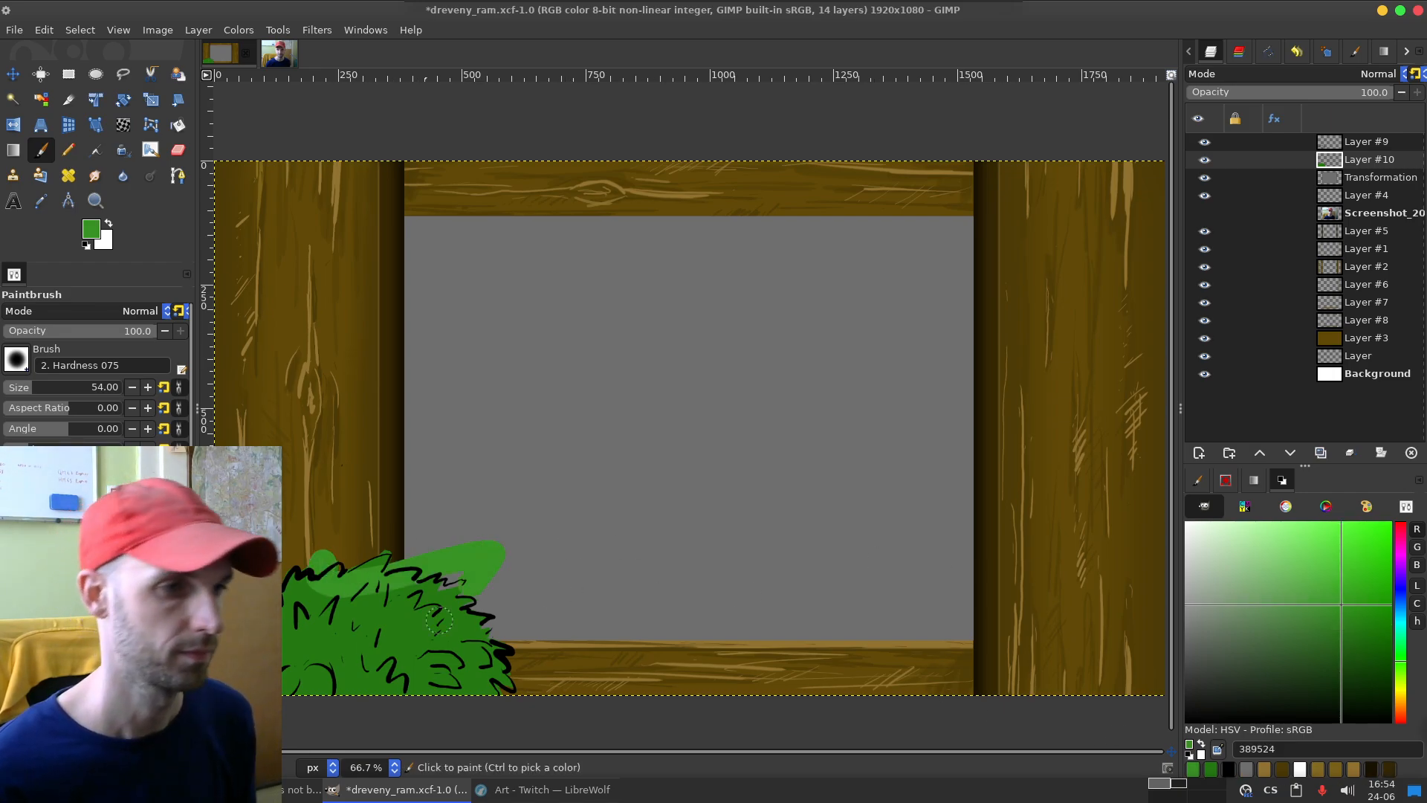
key(ctrl+z)
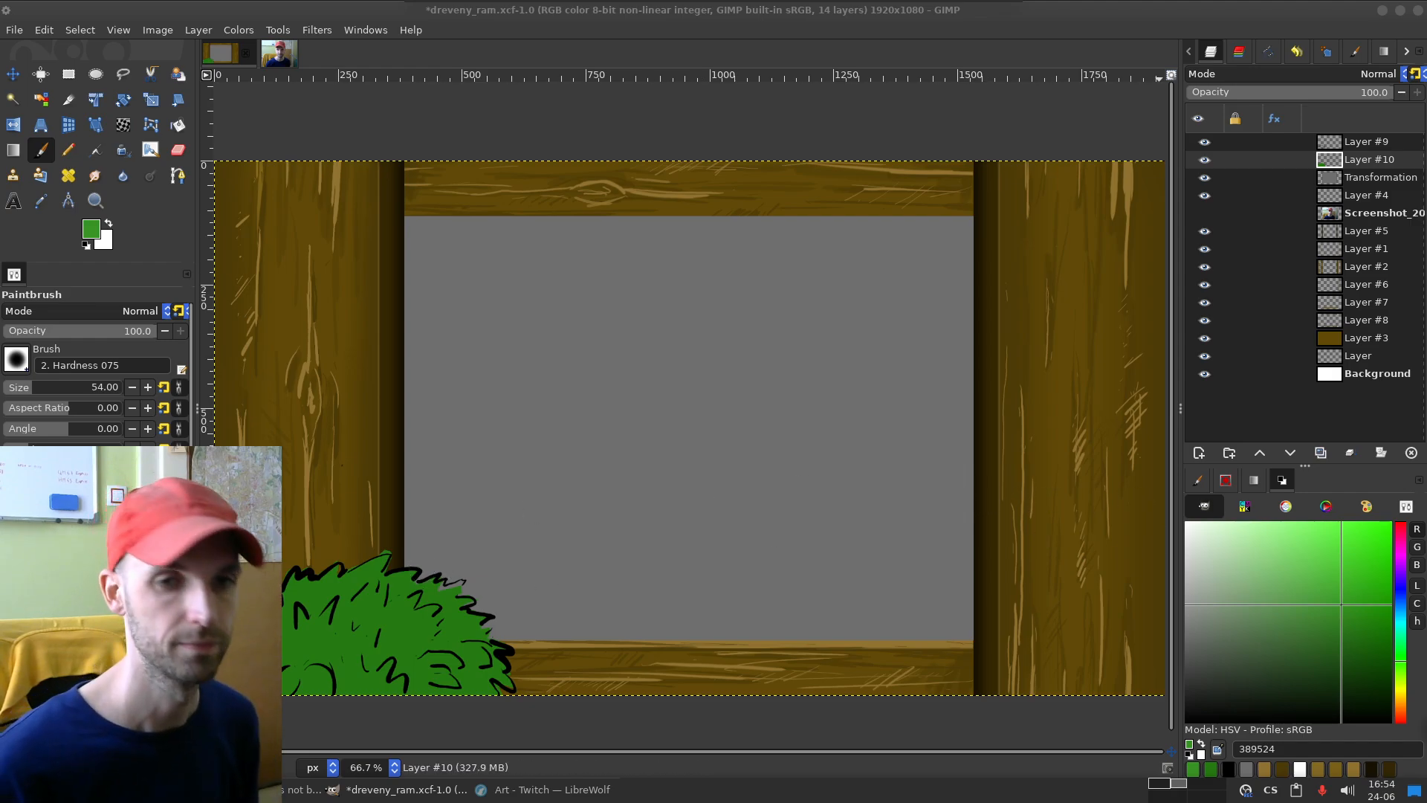
click(1336, 594)
mouse_move(343, 559)
mouse_down()
mouse_move(446, 598)
mouse_move(530, 697)
mouse_up()
key(ctrl+z)
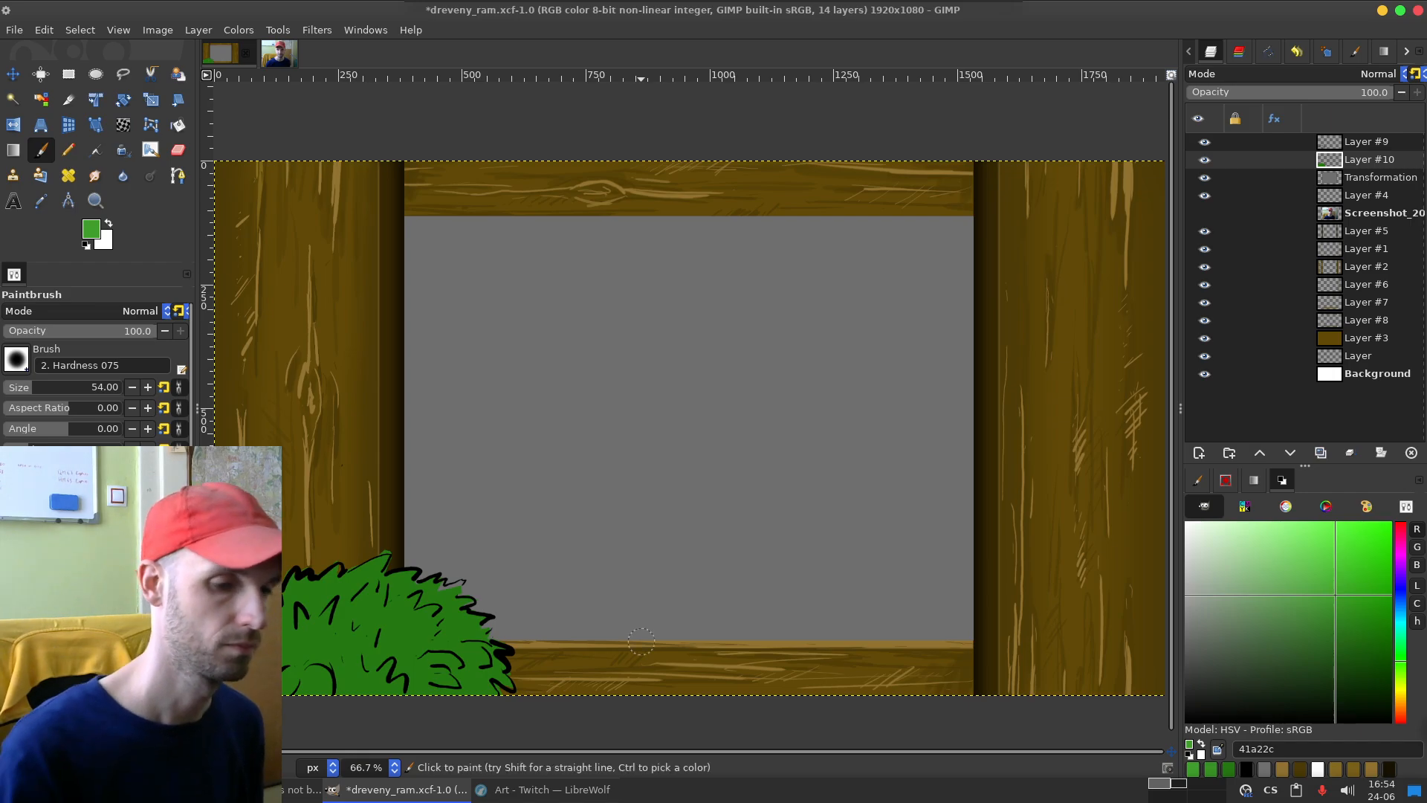
drag(405, 538, 402, 554)
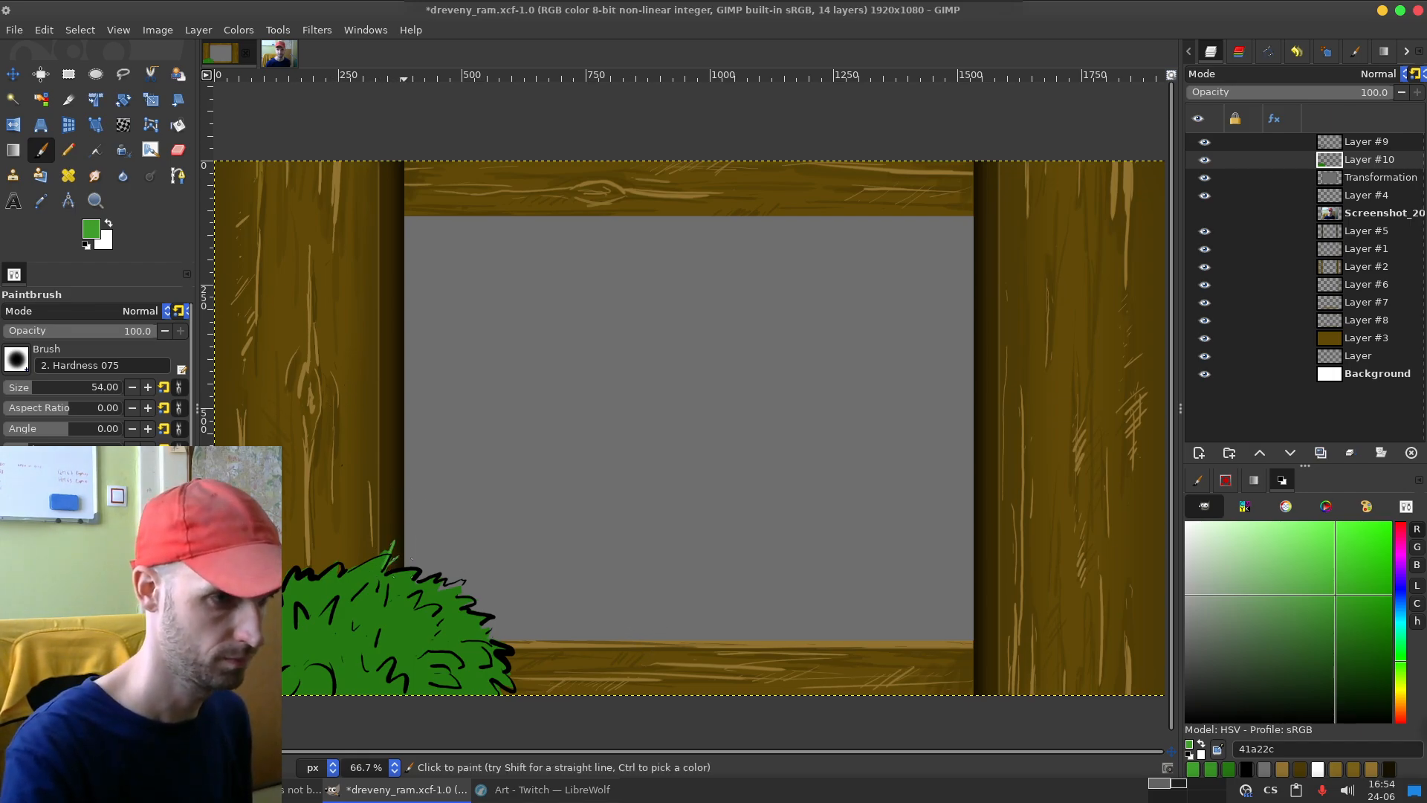
key(ctrl+z)
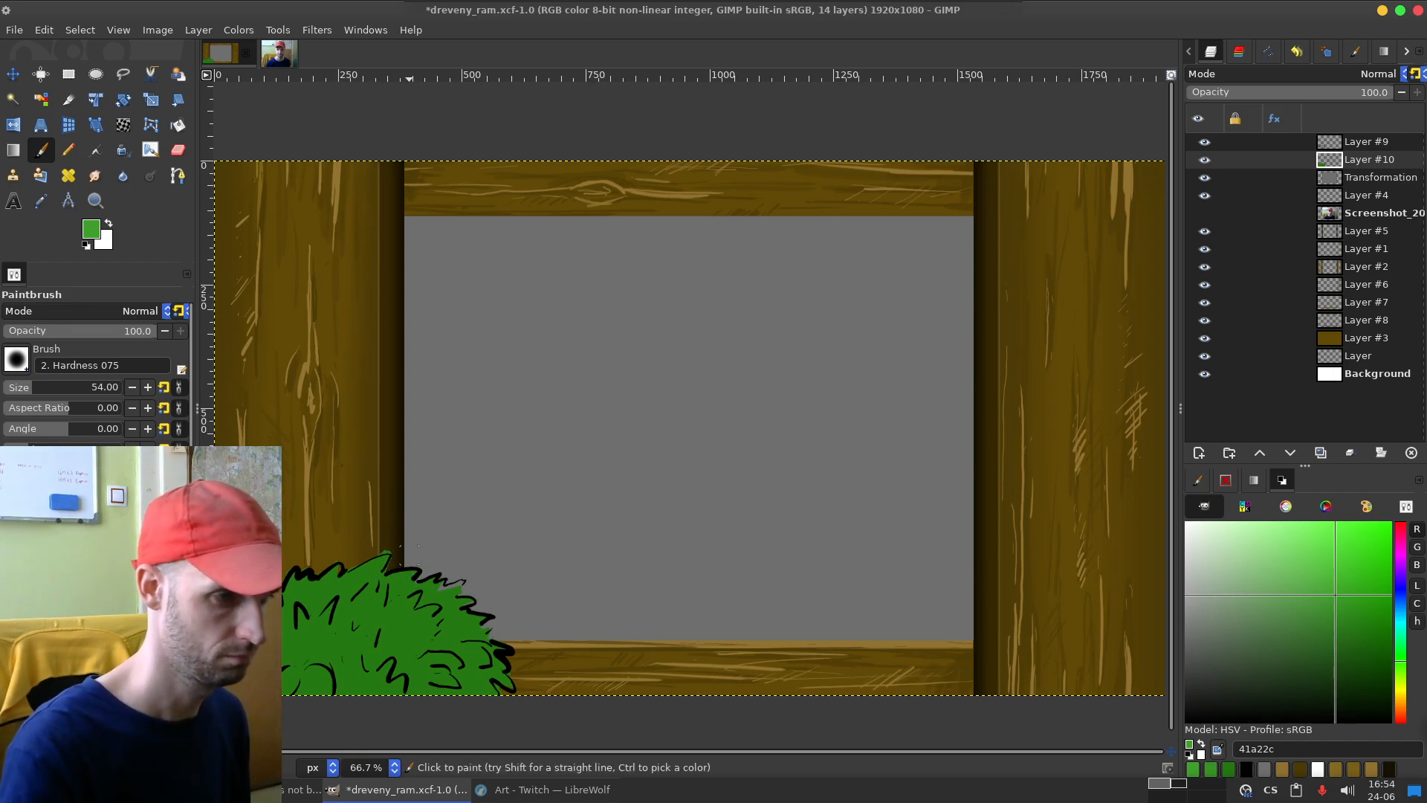
Step: Set the brush size to 194, try strokes over the bush, and undo back until the bush selection is active again
drag(47, 386, 53, 386)
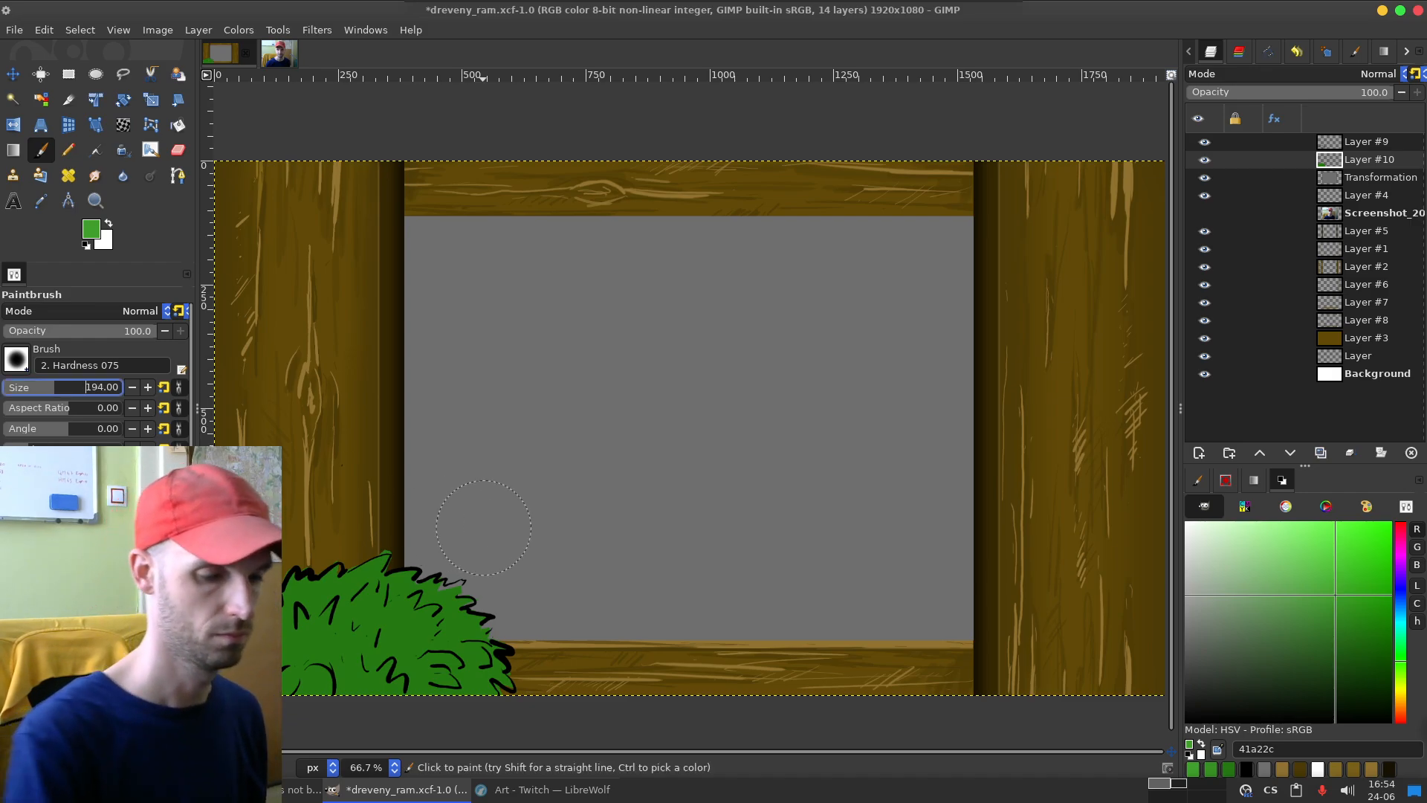
mouse_move(383, 531)
mouse_down()
mouse_move(391, 587)
mouse_move(378, 584)
mouse_move(440, 581)
mouse_up()
key(ctrl+z)
key(ctrl+z)
key(ctrl+z)
mouse_move(364, 558)
mouse_down()
mouse_move(457, 595)
mouse_move(505, 654)
mouse_up()
Step: Paint lighter green leaf highlights along the bush's upper and right edges inside the selection, undoing unwanted strokes
key(ctrl+z)
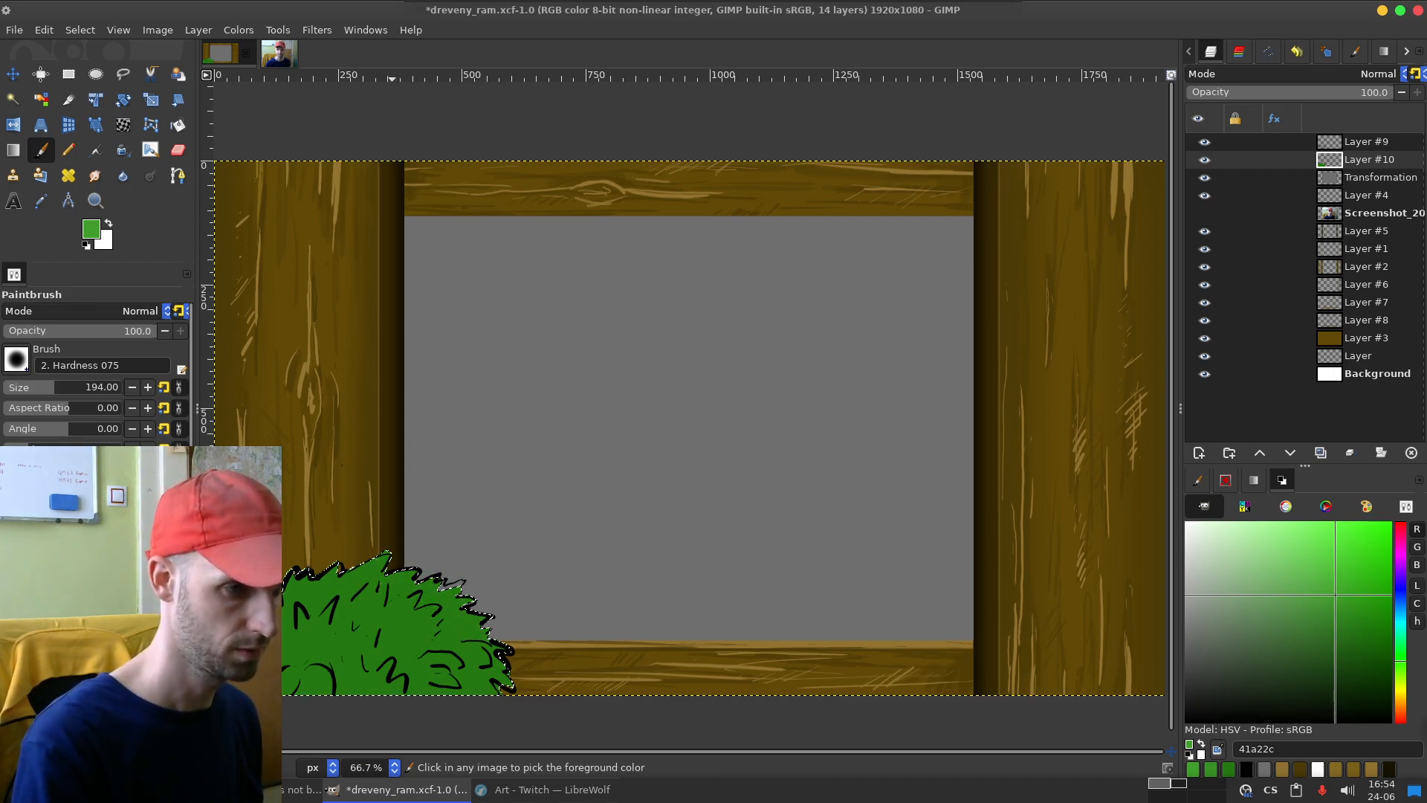
mouse_move(375, 557)
mouse_down()
mouse_move(419, 564)
mouse_move(480, 597)
mouse_move(462, 630)
mouse_move(498, 624)
mouse_move(473, 654)
mouse_move(513, 674)
mouse_move(480, 704)
mouse_move(424, 687)
mouse_move(474, 677)
mouse_move(422, 660)
mouse_up()
key(ctrl+z)
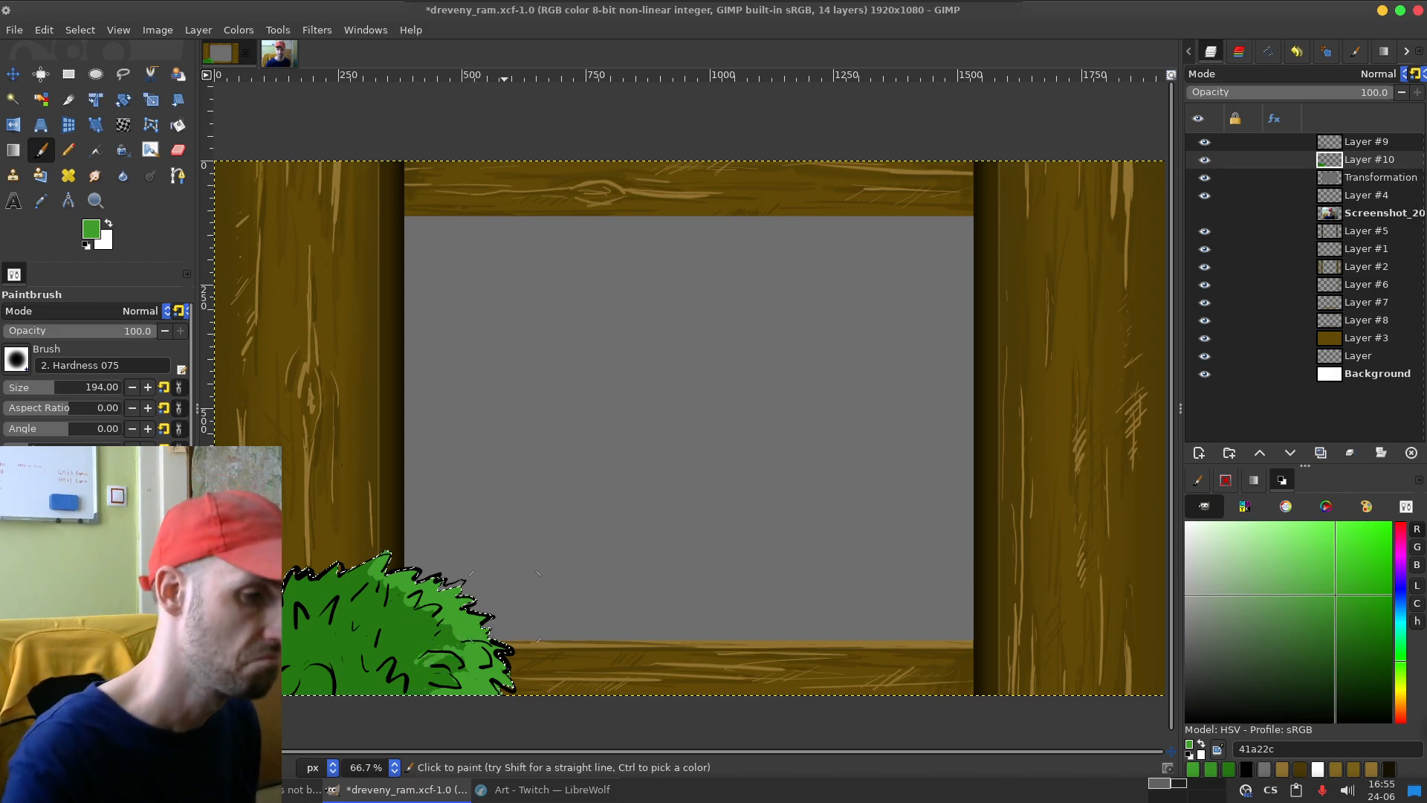
mouse_move(426, 657)
mouse_down()
mouse_move(444, 653)
mouse_move(452, 681)
mouse_up()
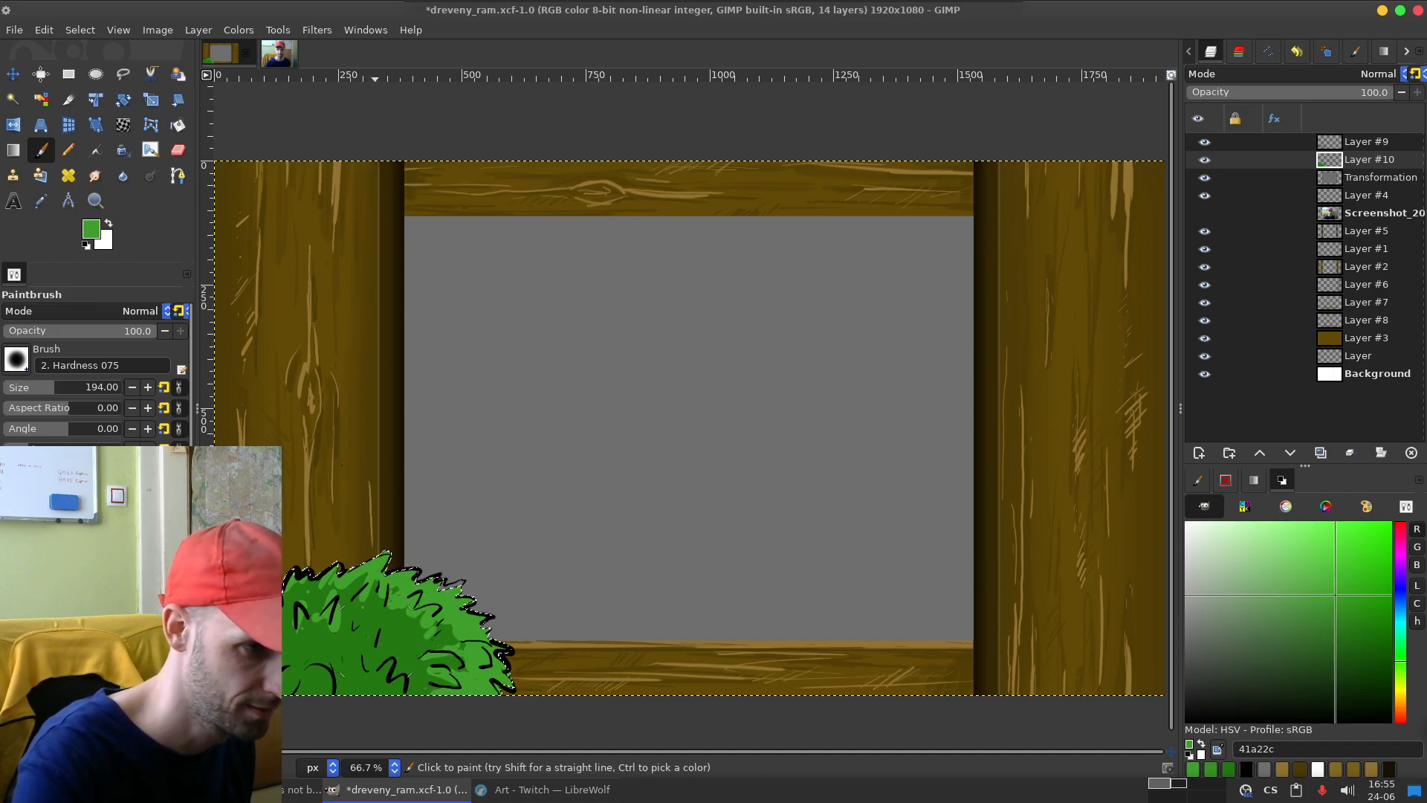
key(ctrl)
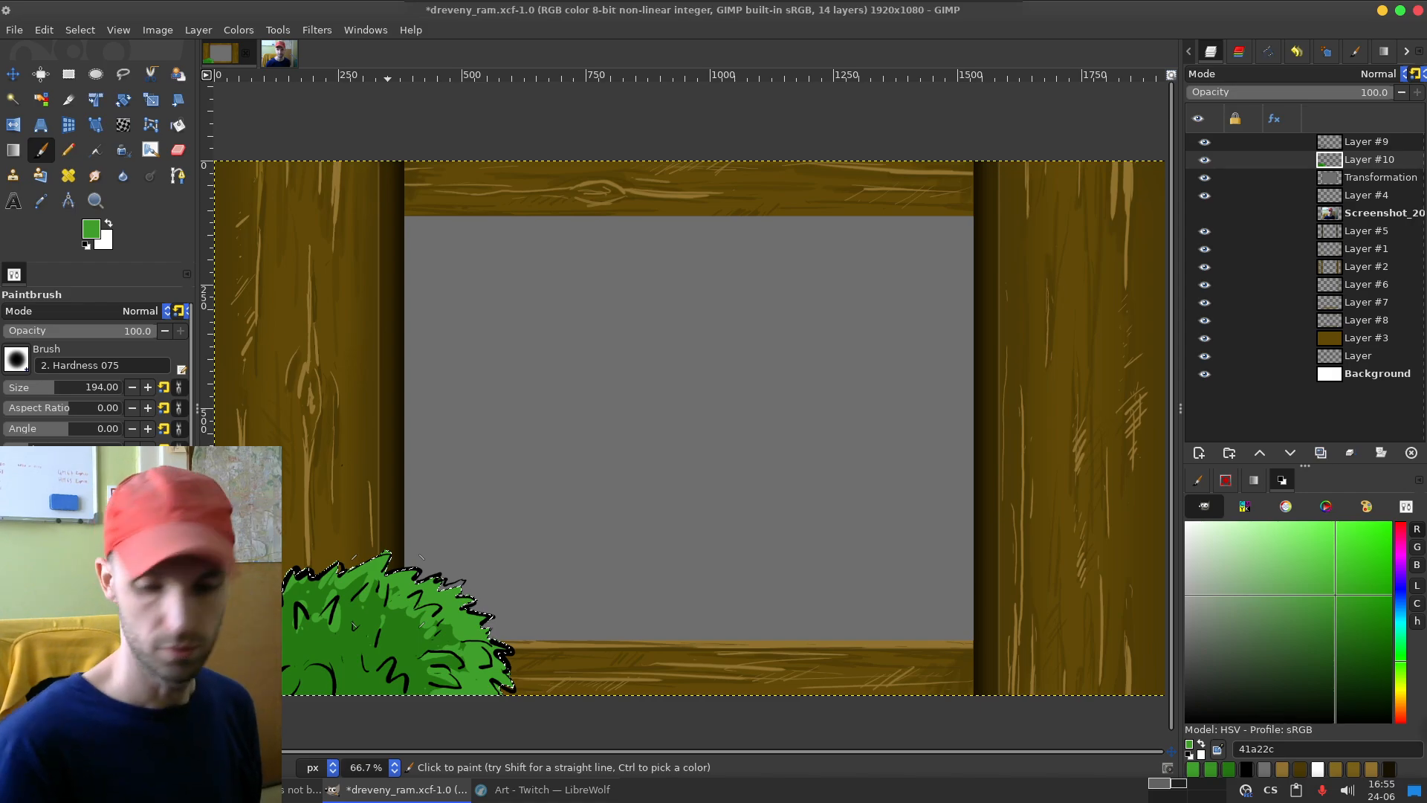
Step: Set the brush size to 106, undo a trial stroke, and add light green highlights to the bush's middle and lower leaves
click(50, 387)
click(43, 387)
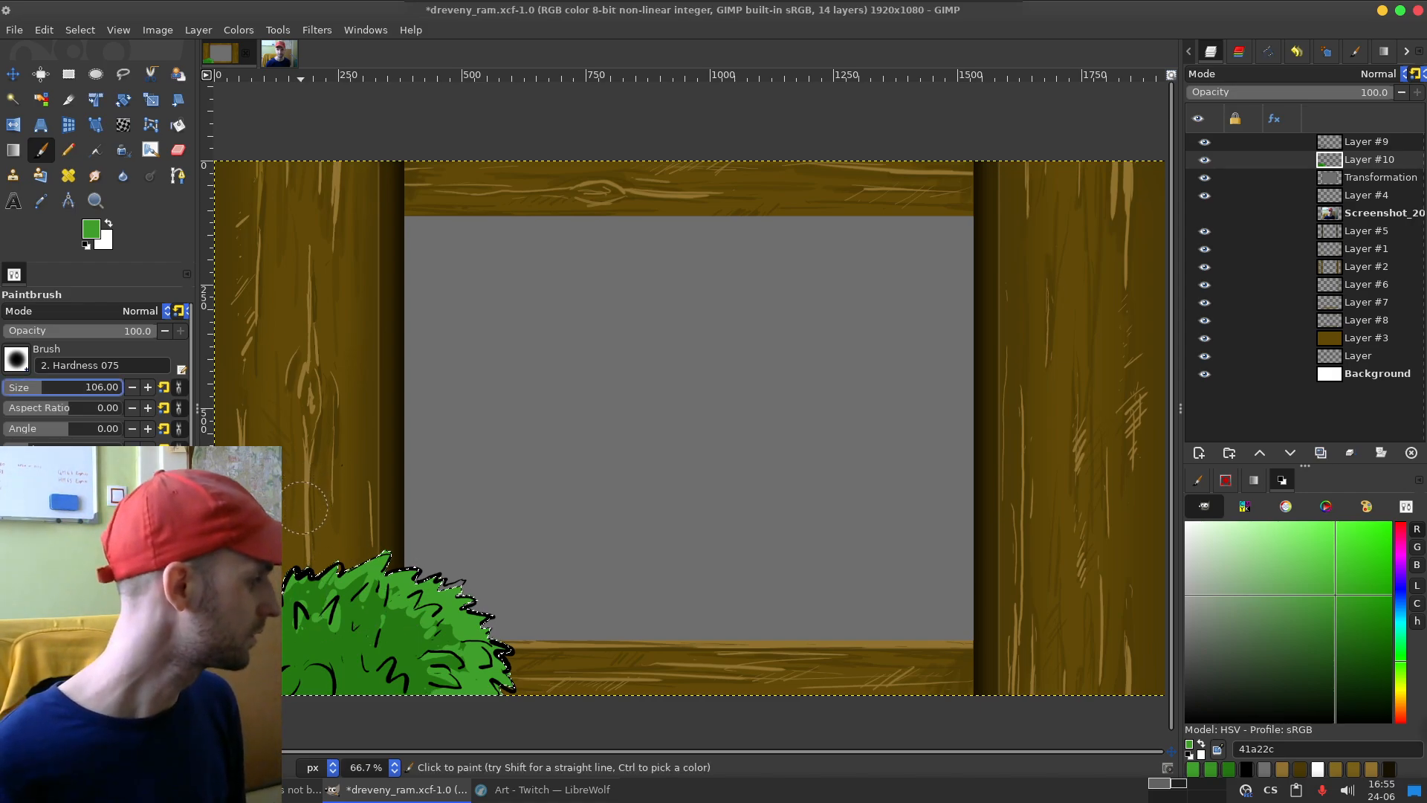
mouse_move(381, 574)
mouse_down()
mouse_move(451, 557)
mouse_move(496, 656)
mouse_up()
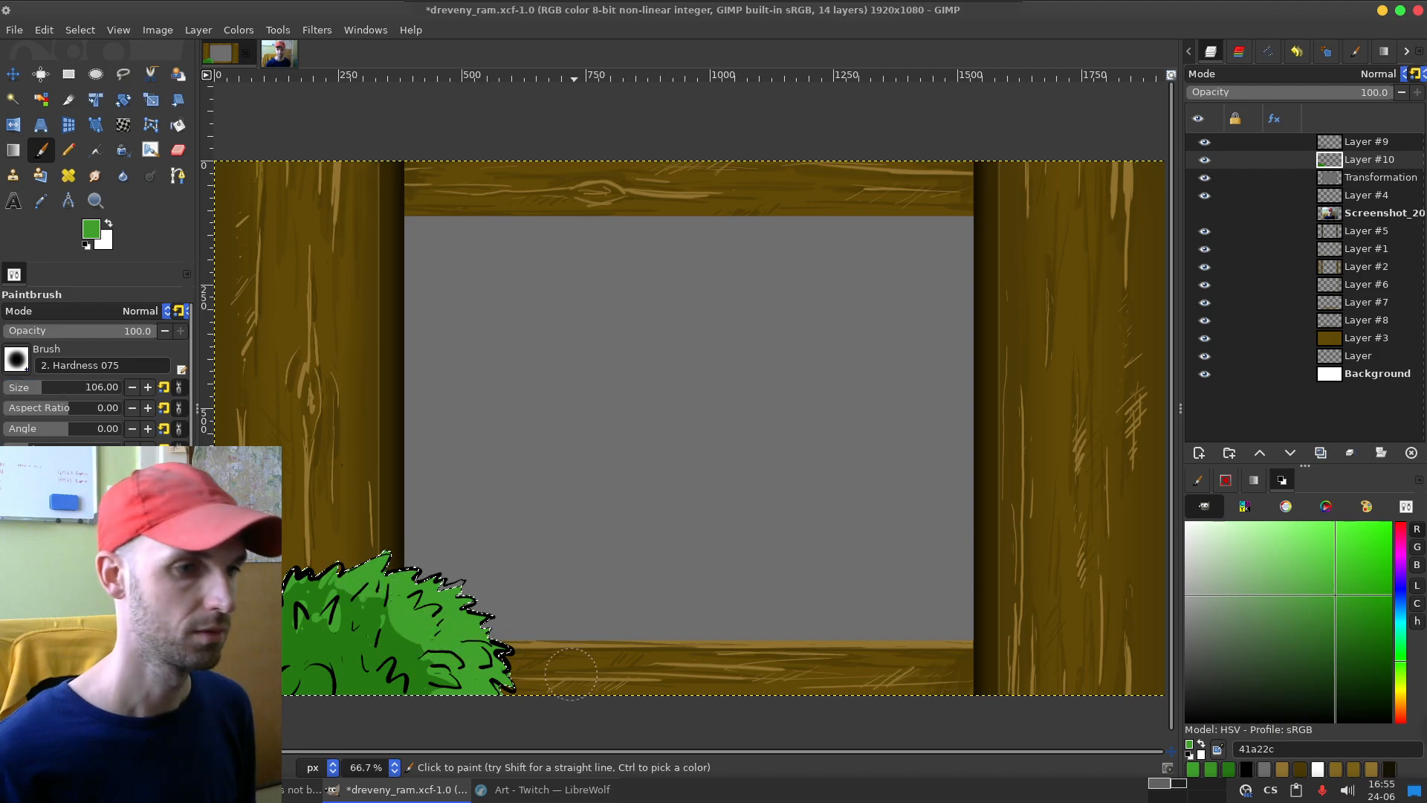
key(ctrl+z)
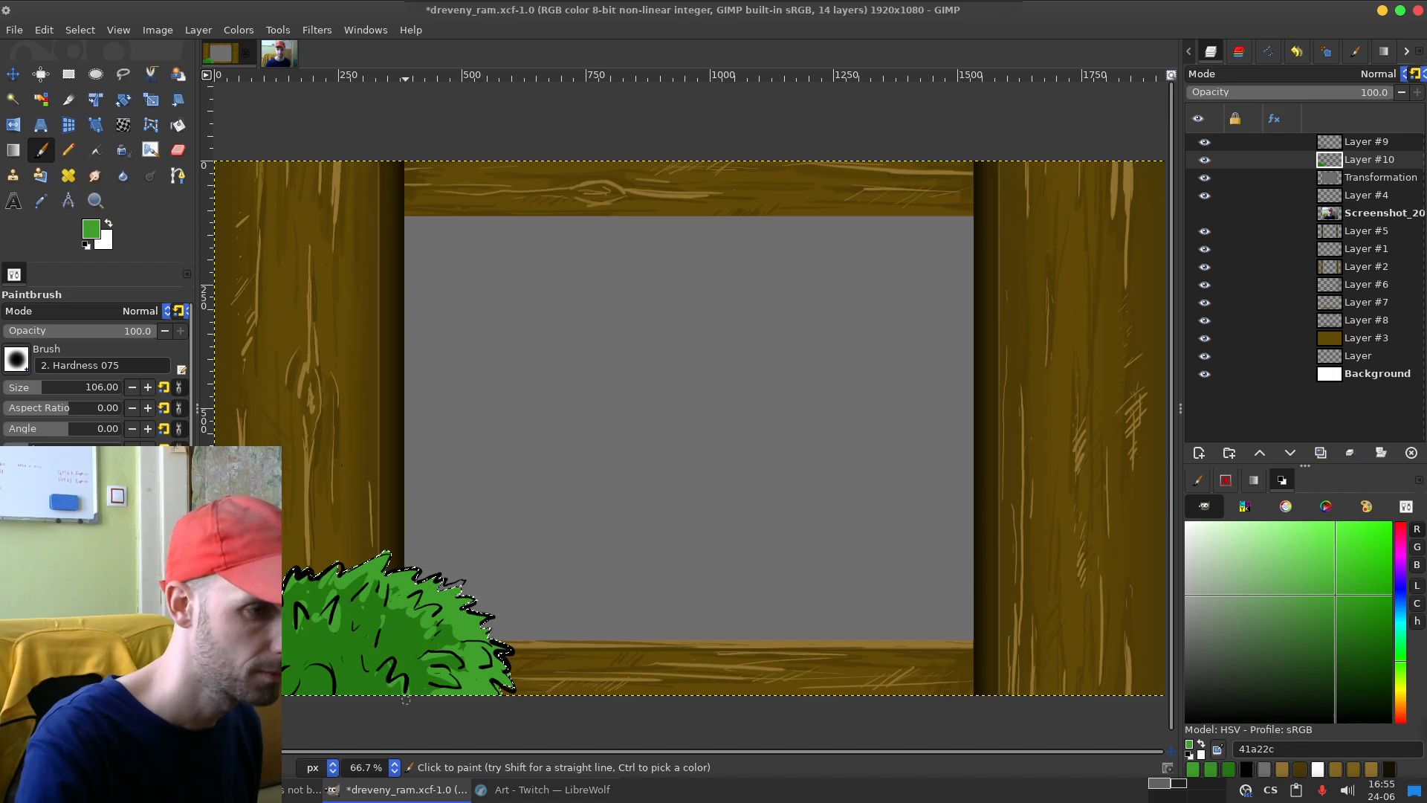
drag(387, 684, 380, 639)
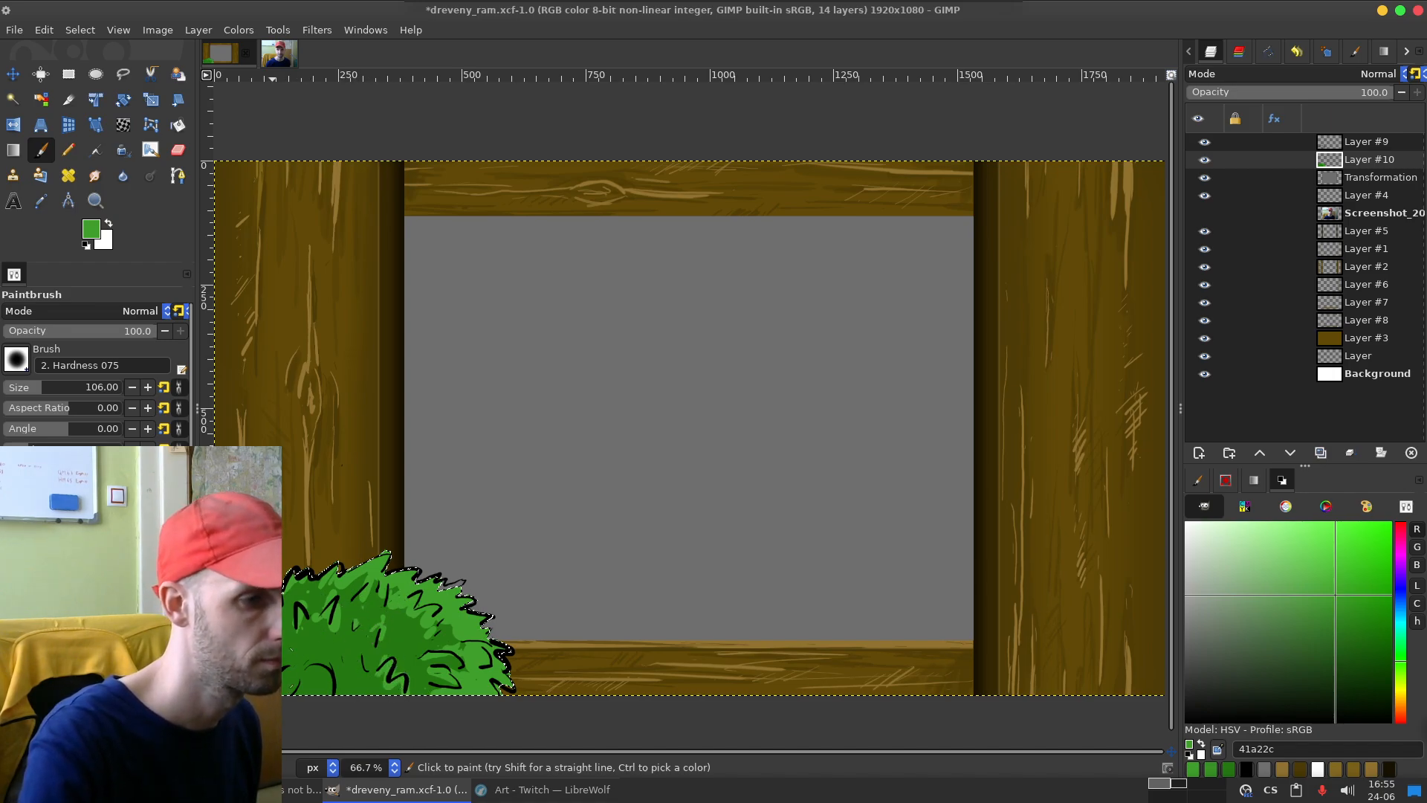
drag(314, 666, 326, 690)
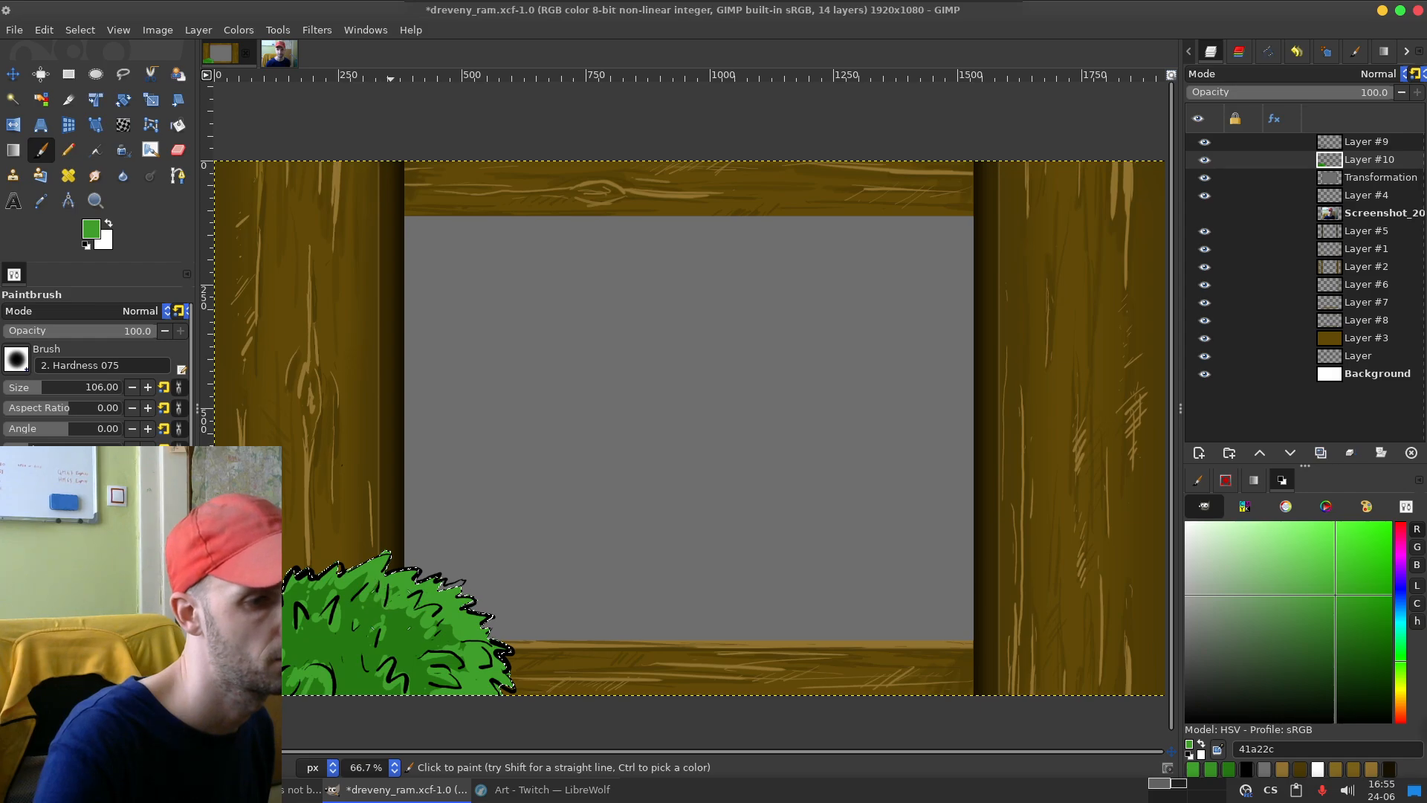
Step: Shade the bush's inner leaves with darker green Paintbrush strokes, picking 257315, 236e13 and 1f6610 as successive paint colours
click(1355, 631)
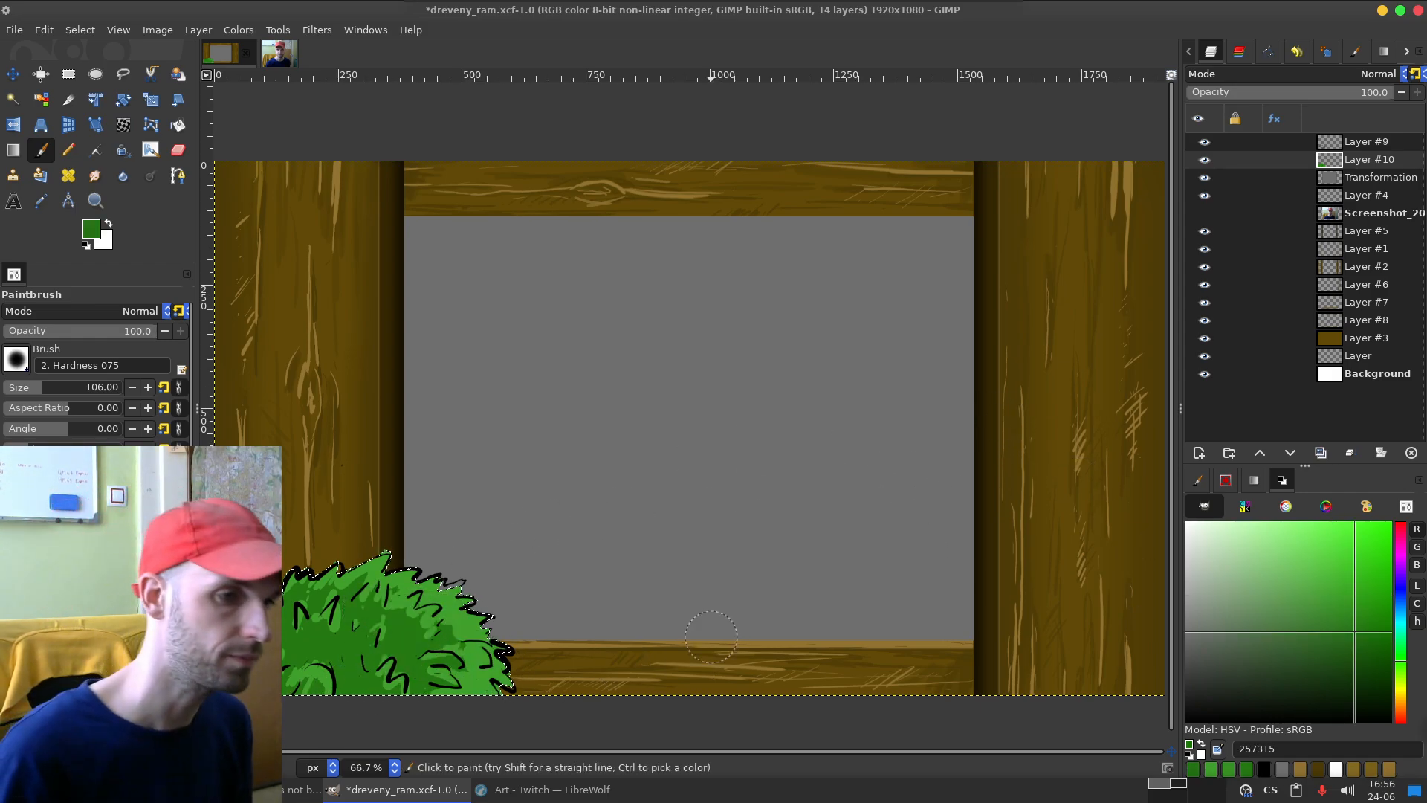
click(1354, 635)
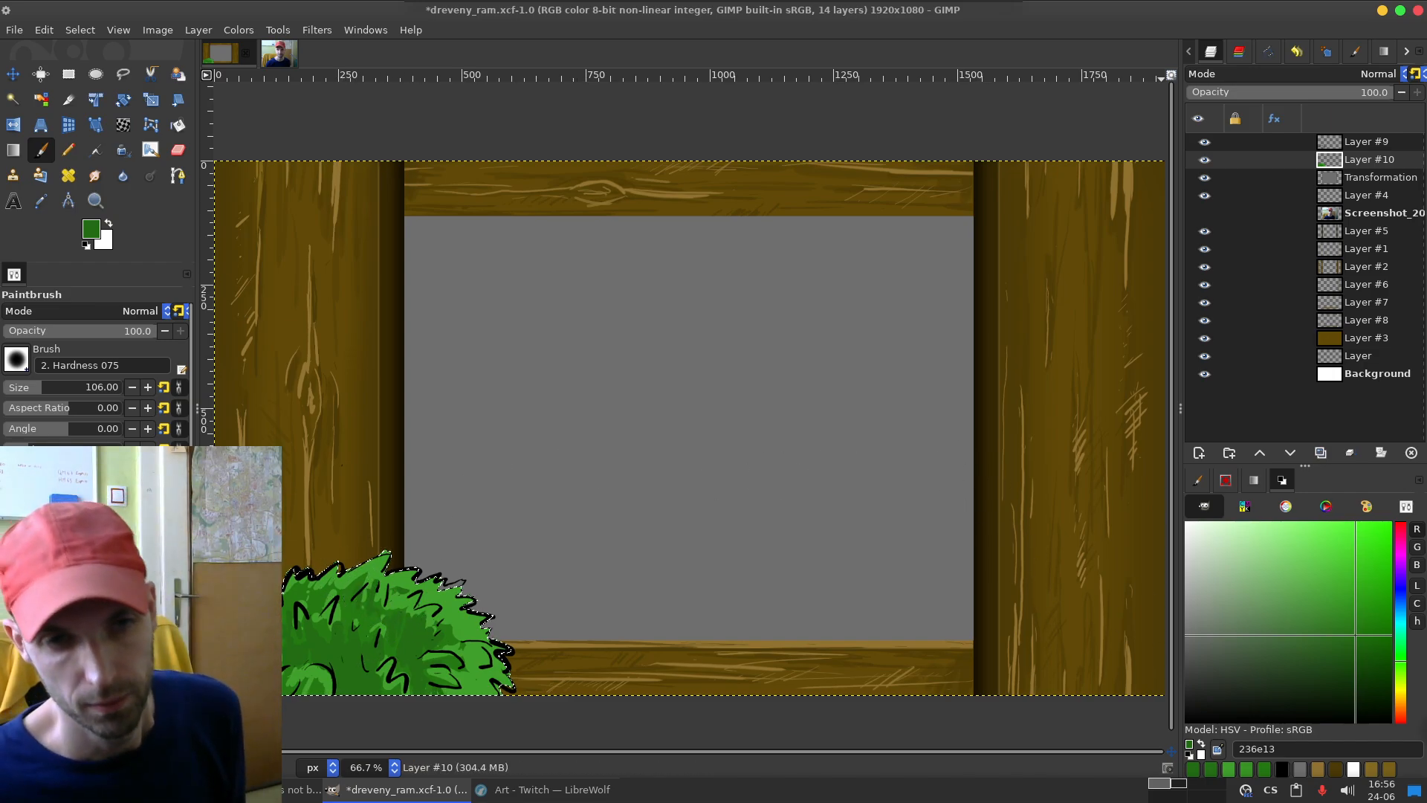
click(1358, 641)
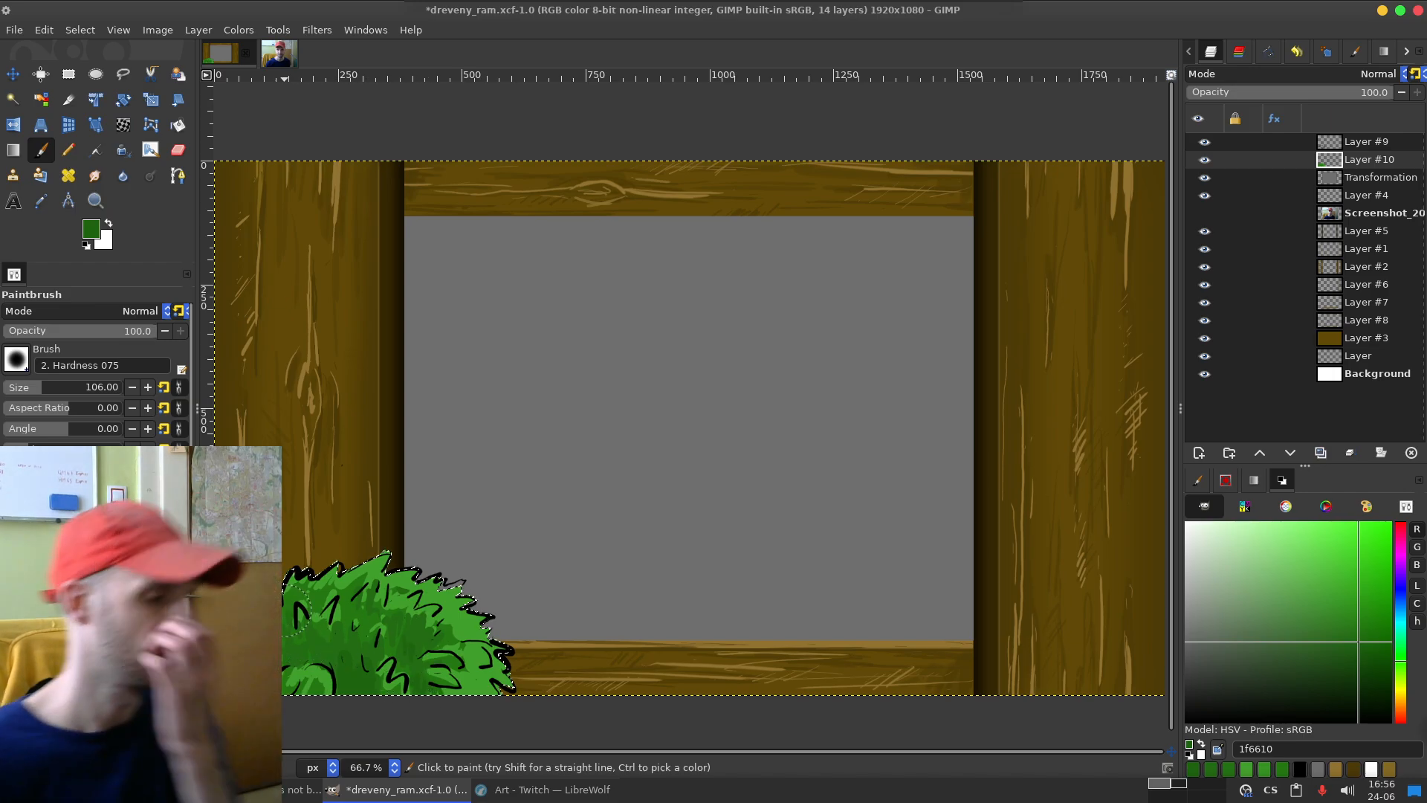
Step: Try a 2a781a stroke on the bush's right side, undo it, and set the paint colour to 399226 for mid-tone leaf strokes
click(1346, 627)
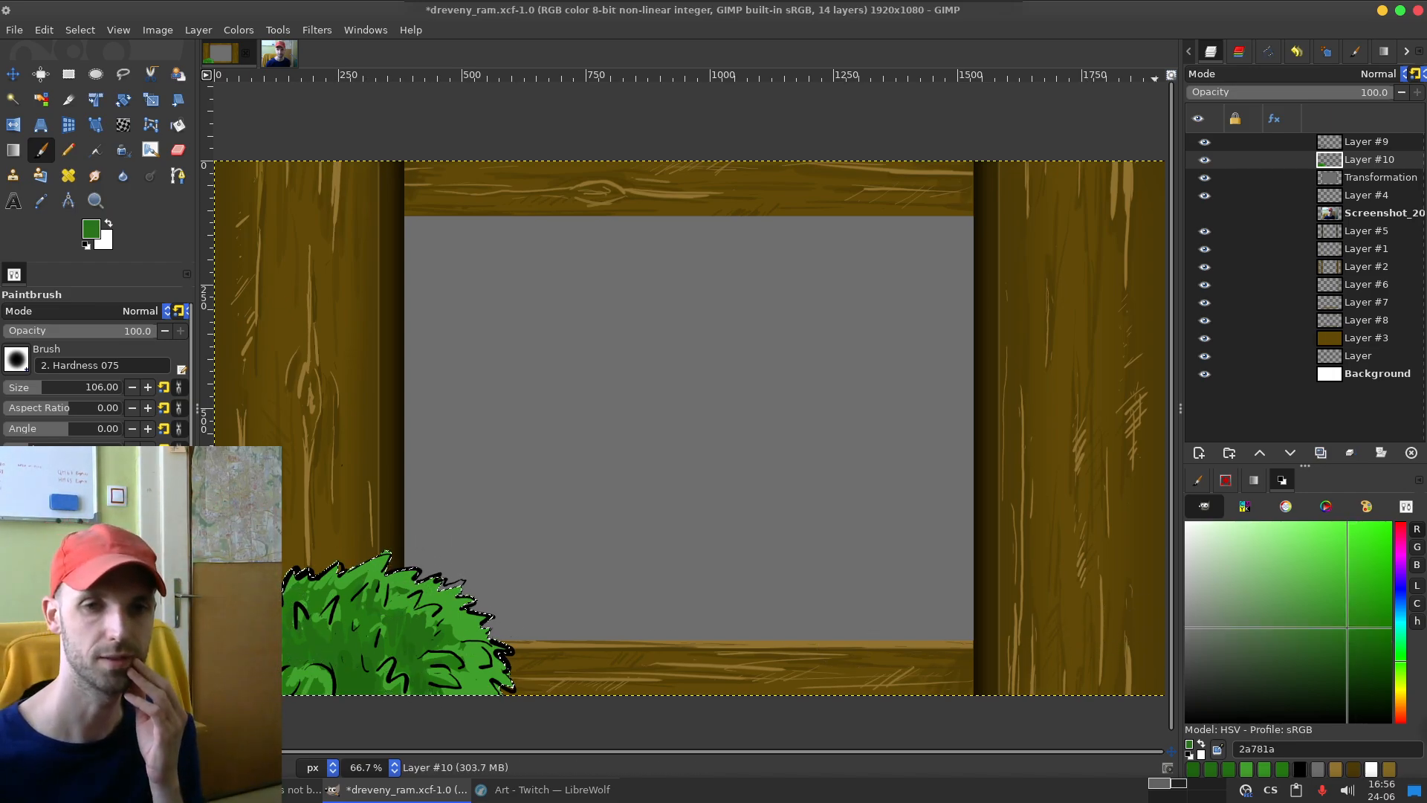
mouse_move(435, 606)
mouse_down()
mouse_move(480, 638)
mouse_move(489, 673)
mouse_up()
key(ctrl+z)
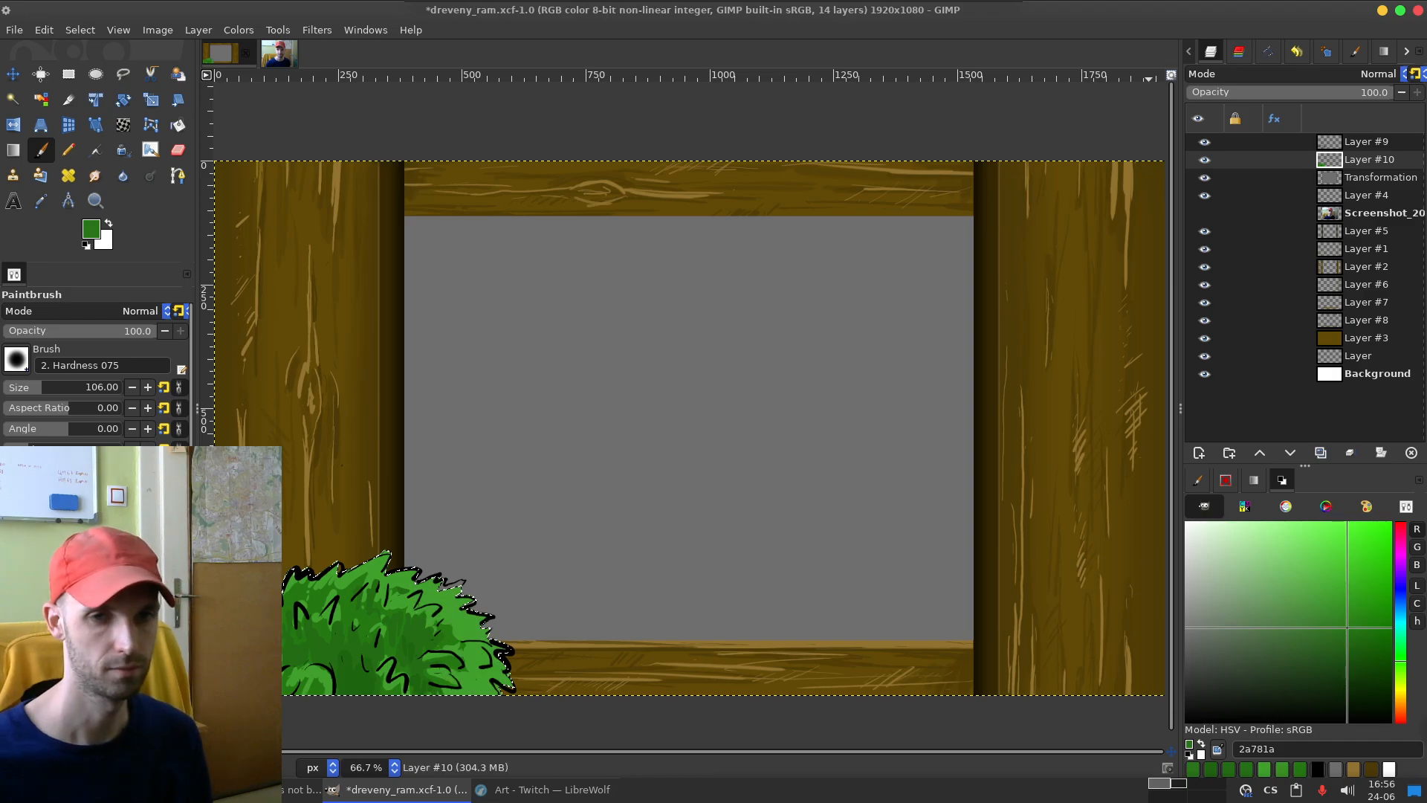
click(1337, 606)
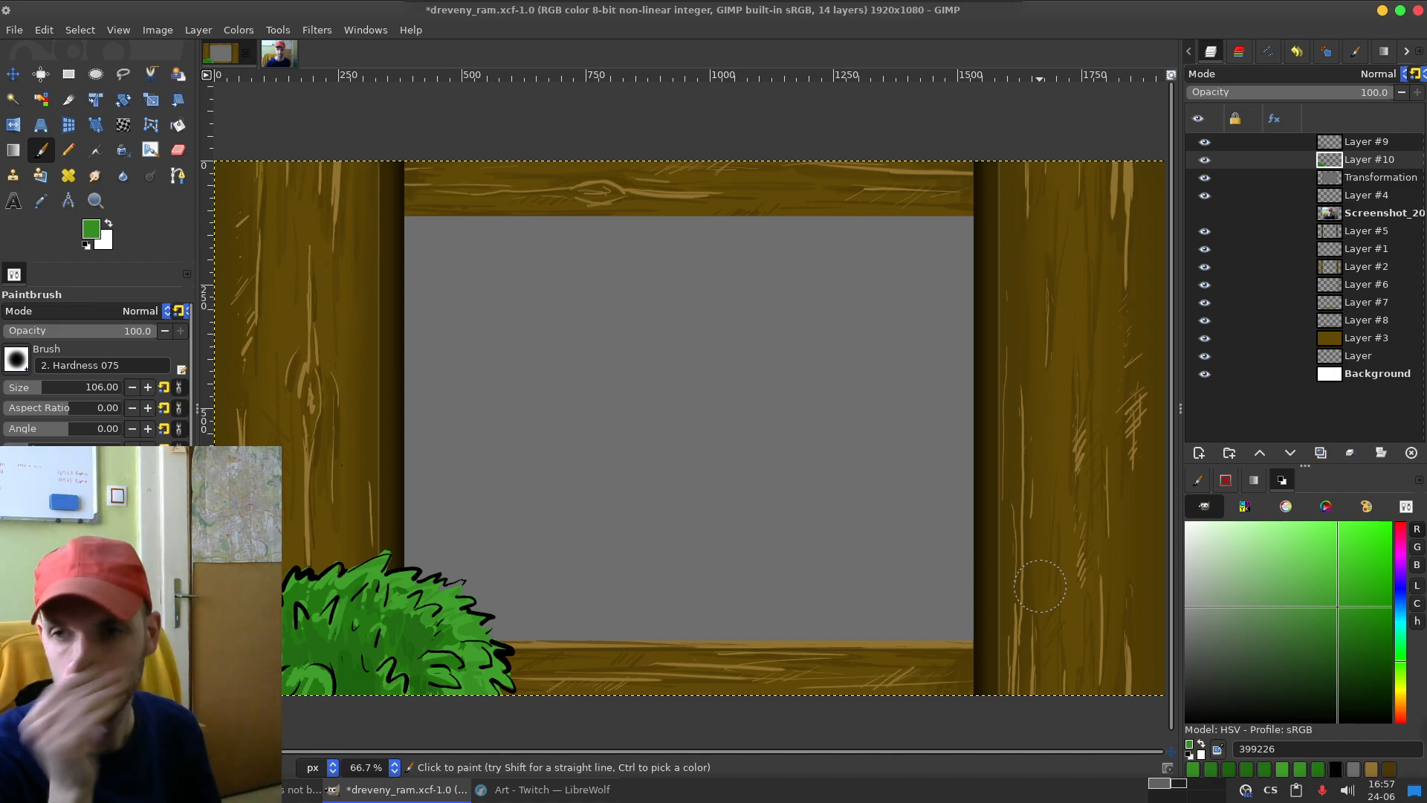
Step: Save the image as dreveny_ram.xcf and export it to dreveny_ram.png in the Cam_Frame folder
key(ctrl+s)
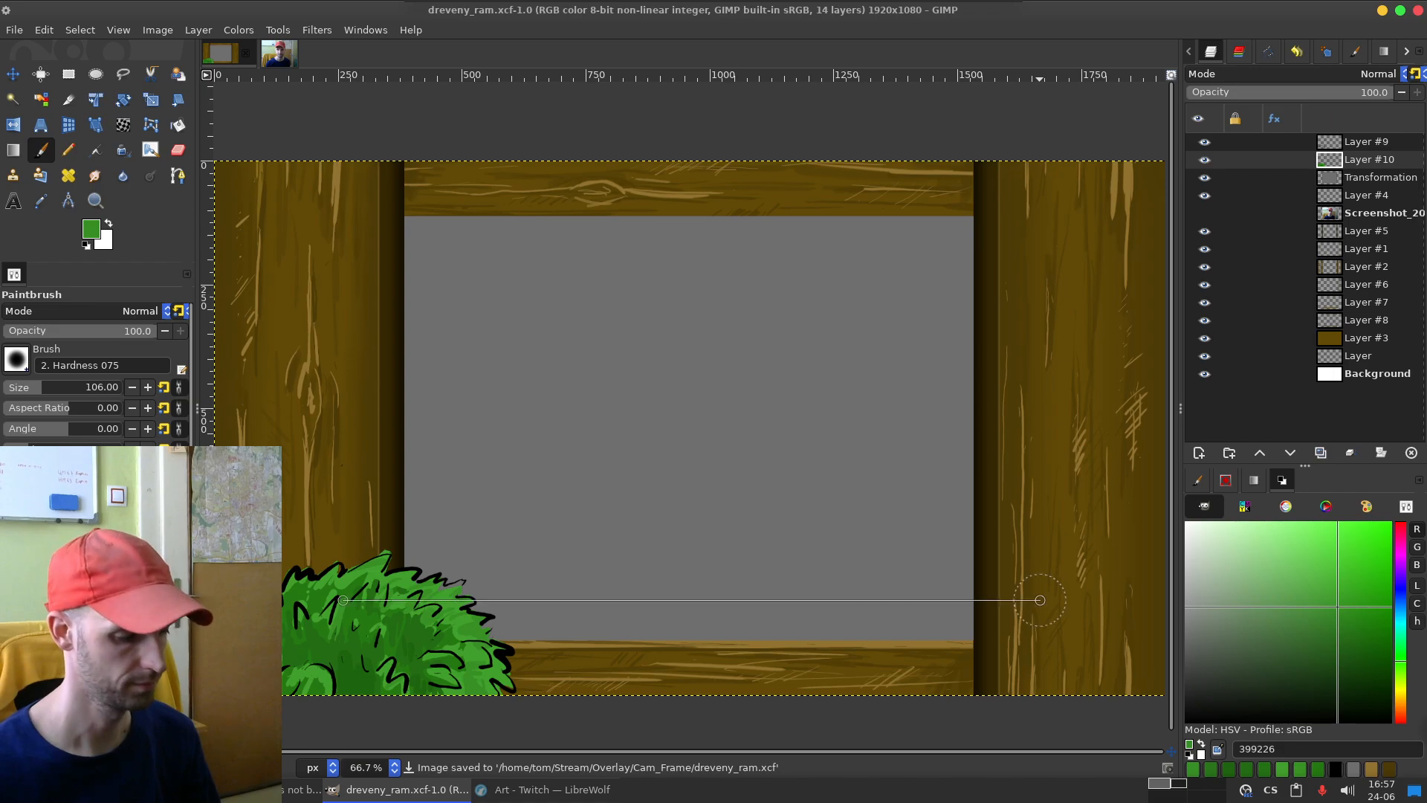
key(ctrl+shift+e)
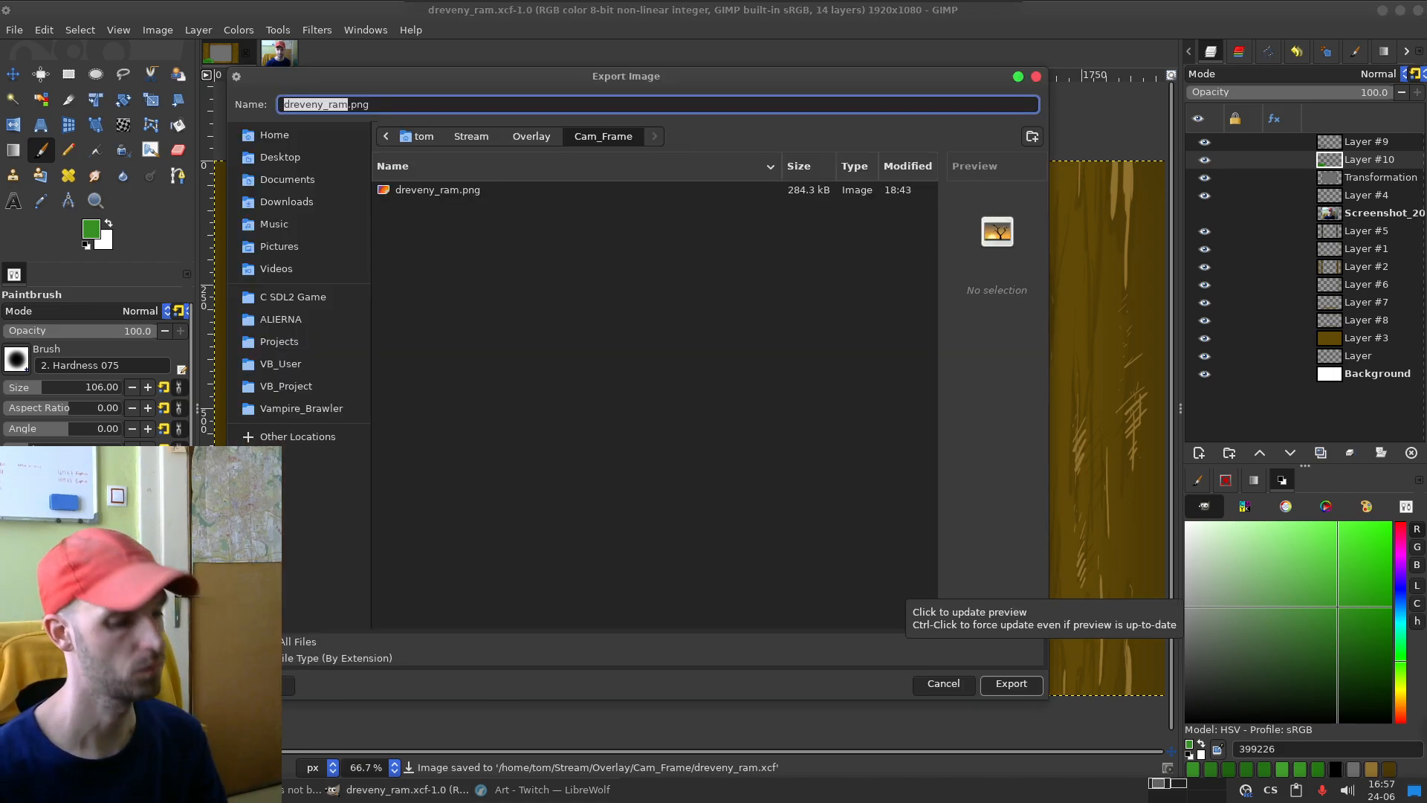
key(Escape)
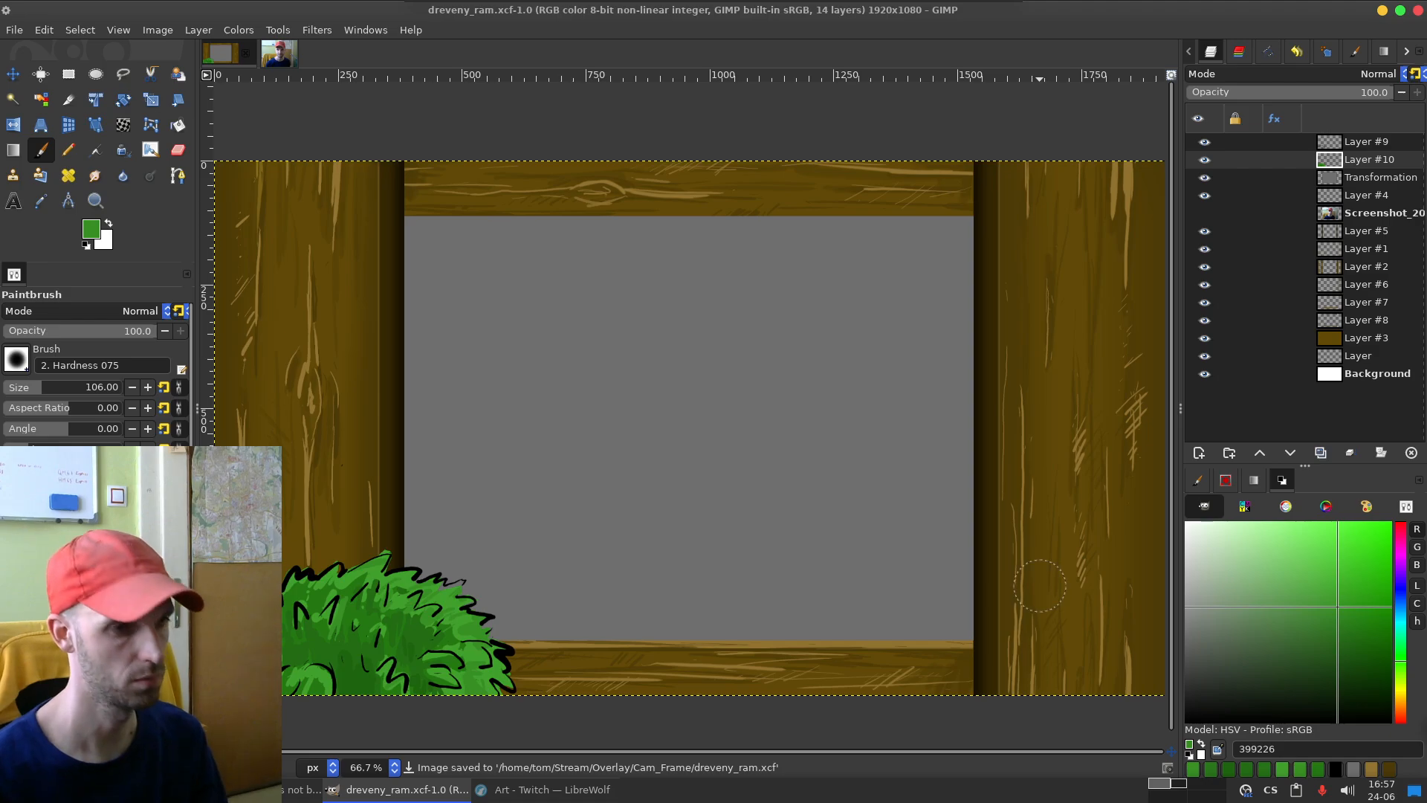
key(ctrl+e)
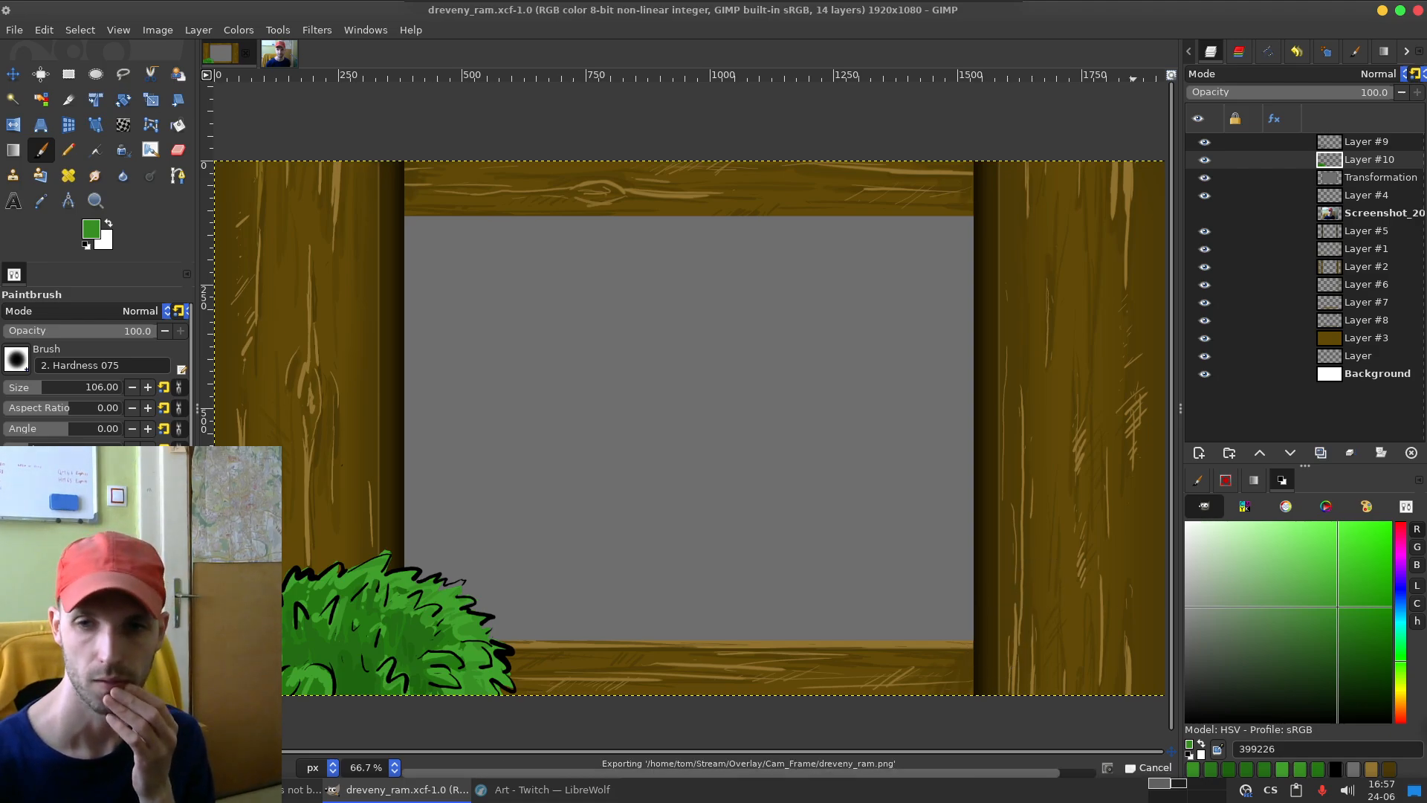